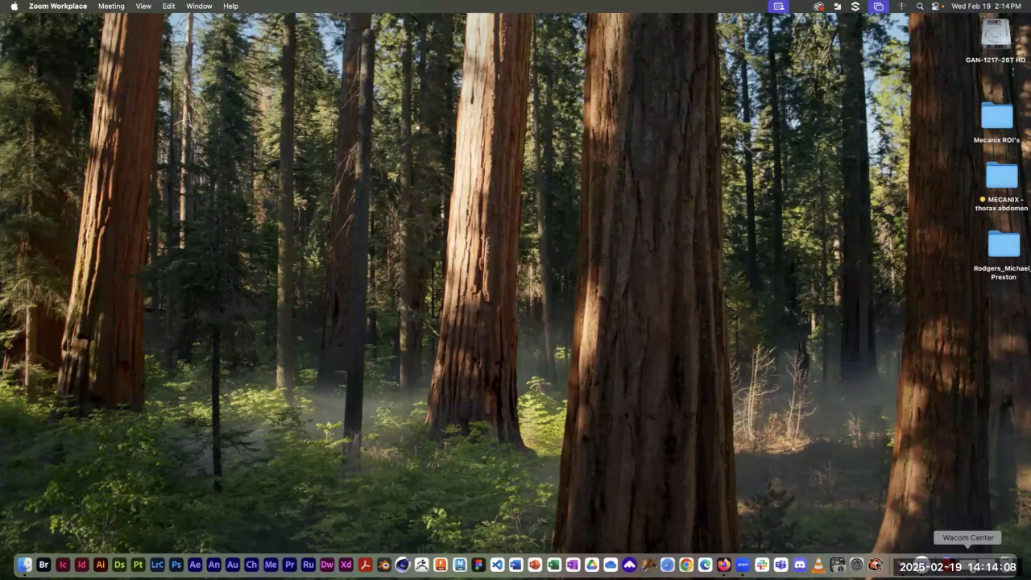
Launch Horos and import the MECANIX - thorax abdomen folder, copying its files into the database
click(948, 564)
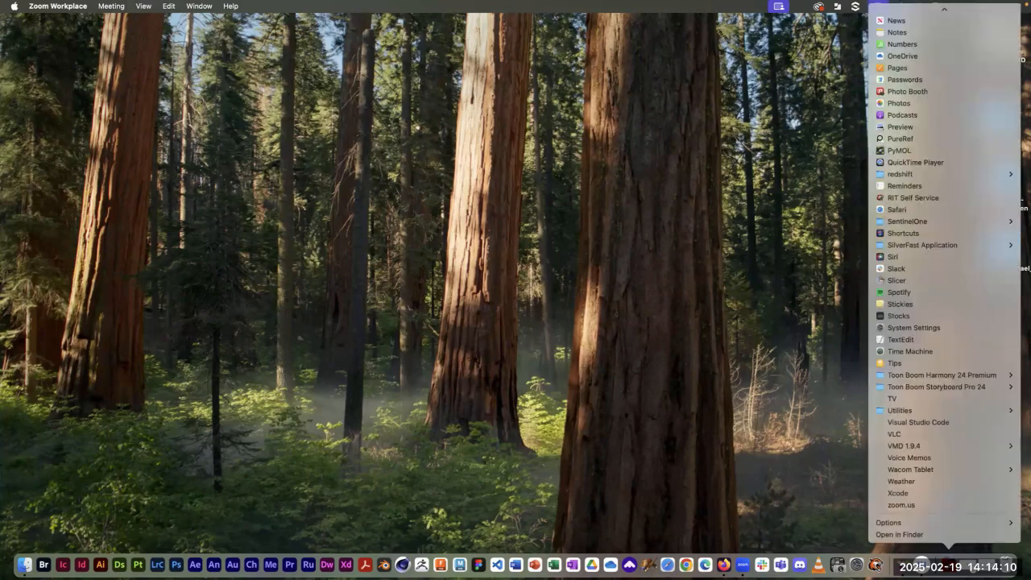
scroll(918, 91, up, 2)
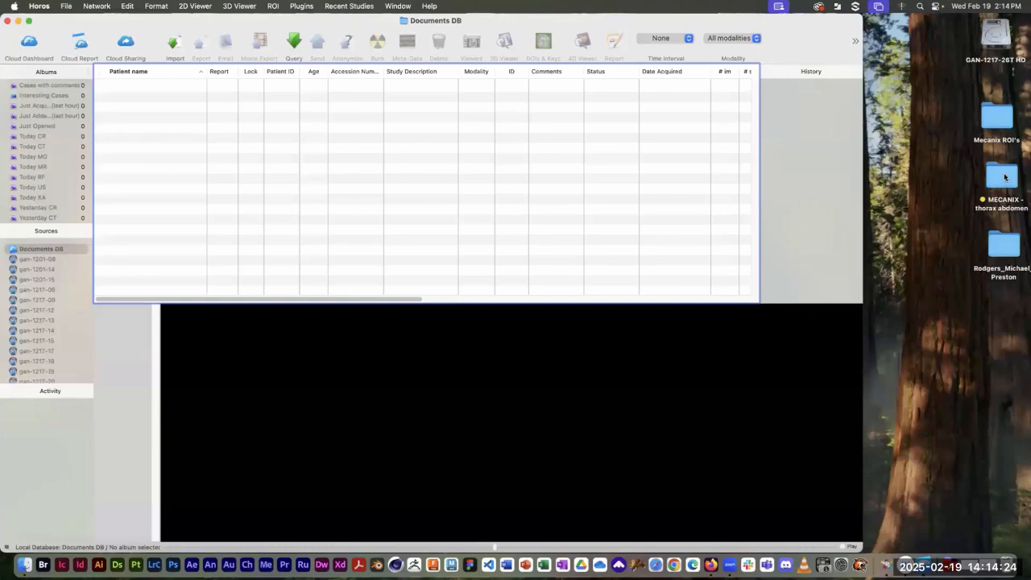
drag(1005, 177, 361, 149)
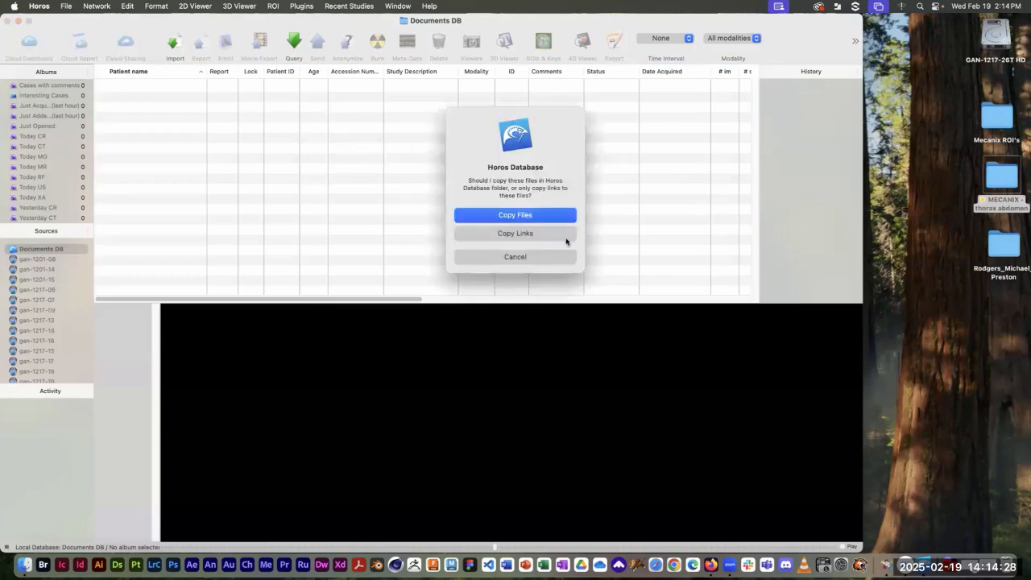
click(538, 214)
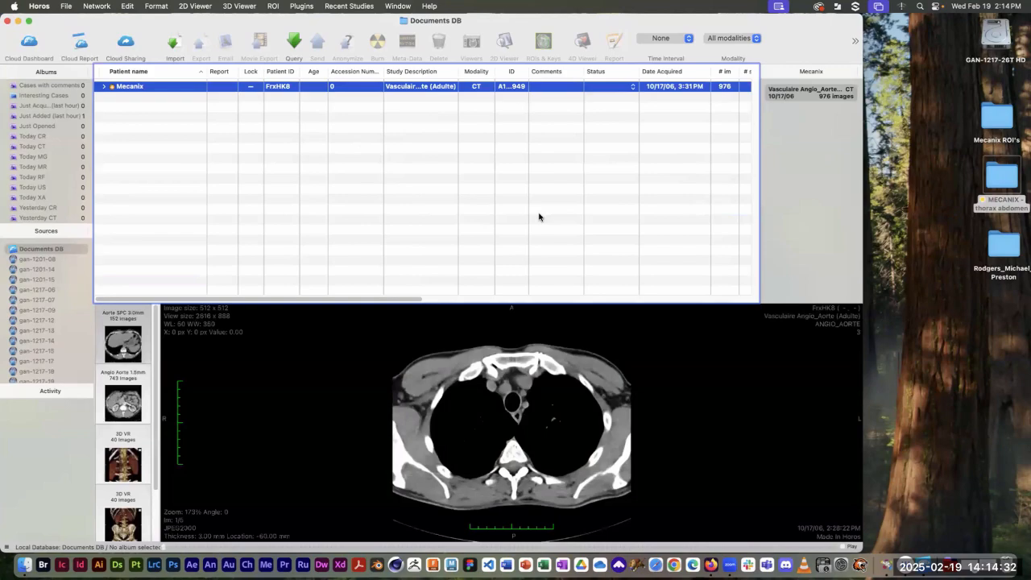
Import the patient-named study folder from the desktop, copying its files into the database
click(1004, 246)
drag(1003, 245, 564, 169)
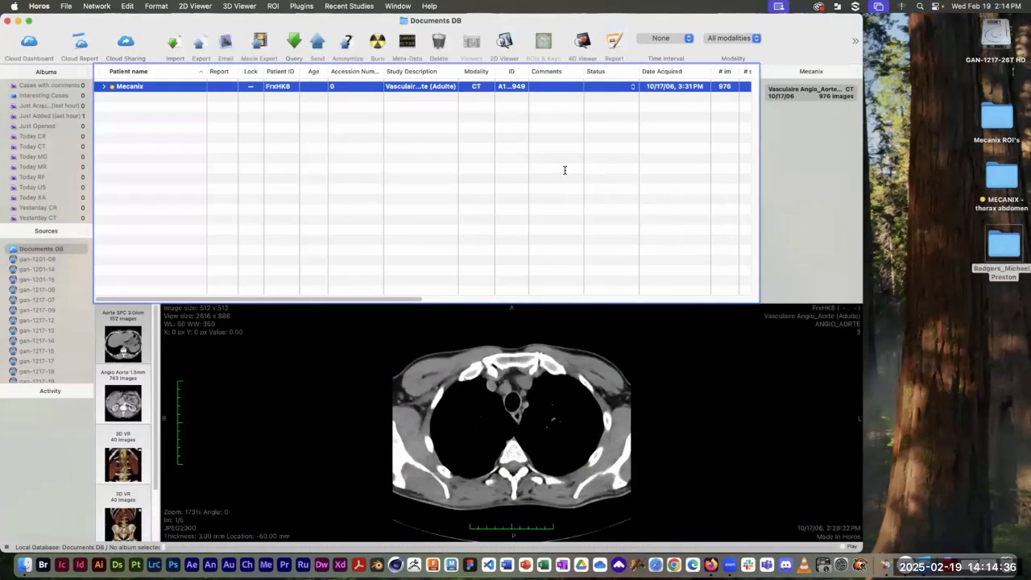
click(537, 215)
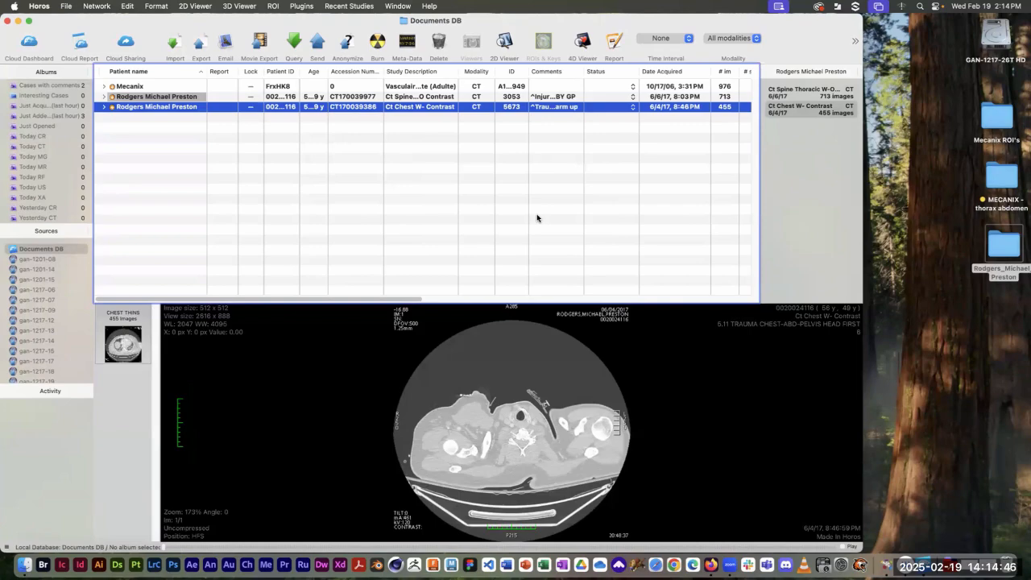
Expand both studies of the second patient to list their series and widen the Study Description column
click(103, 108)
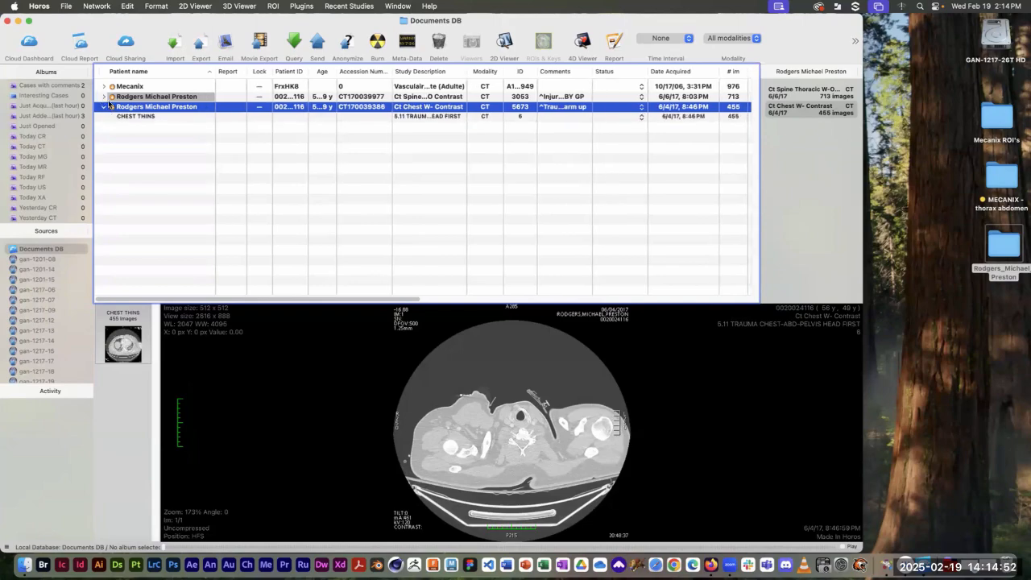
drag(467, 71, 552, 71)
click(104, 97)
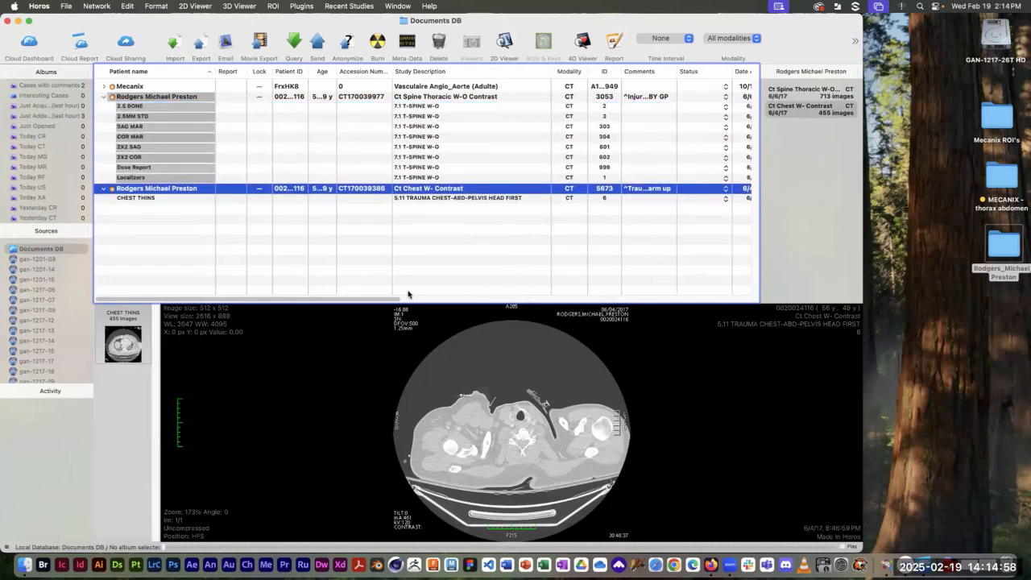
Open the CHEST THINS series of the Ct Chest W- Contrast study in the 2D viewer
click(426, 198)
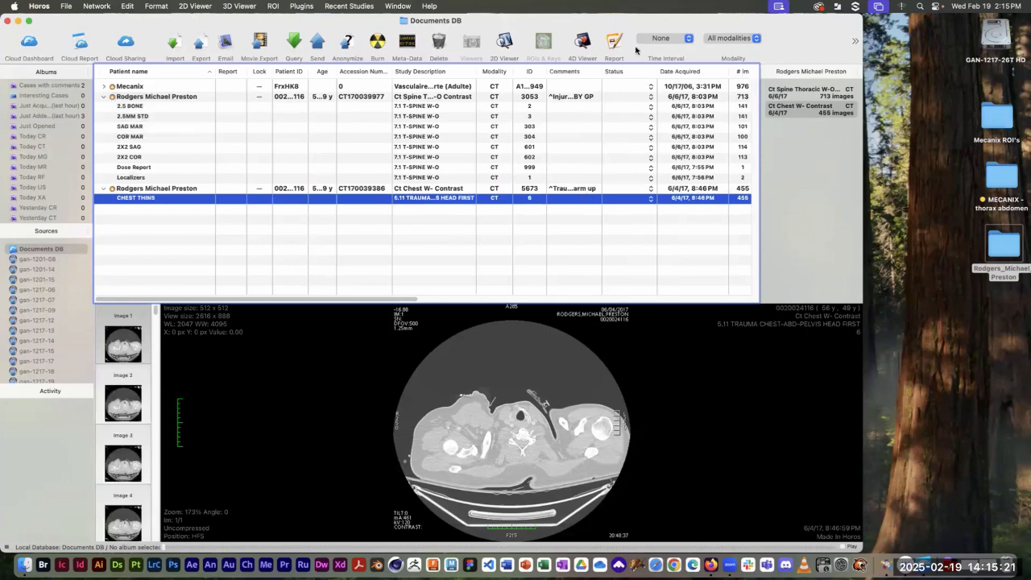
drag(634, 22, 661, 68)
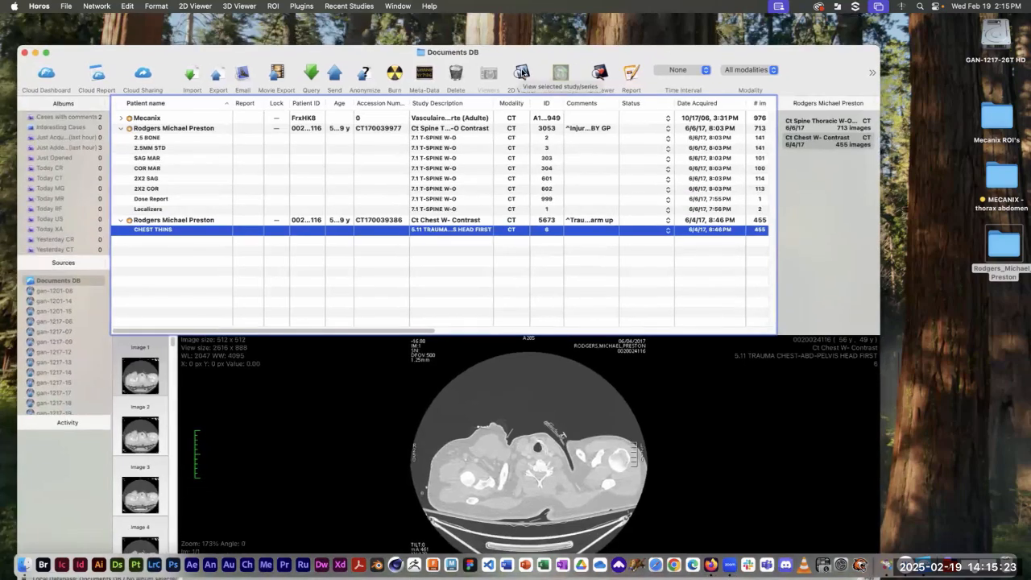
click(523, 73)
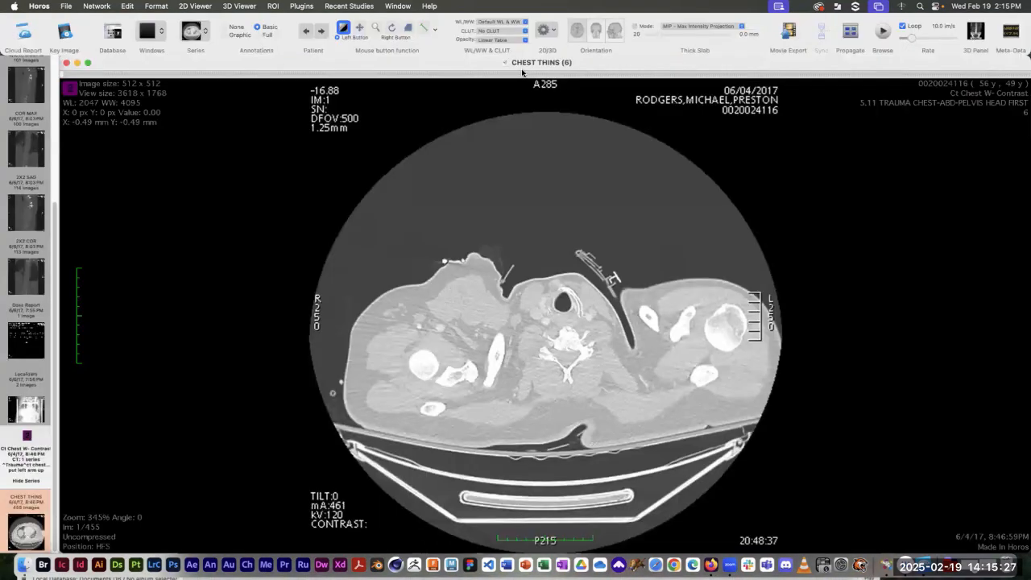
Step through the first axial slices of the CHEST THINS series up to image 23
key(Down)
key(Down)
key(Down)
key(Down)
key(Down)
key(Down)
key(Down)
key(Down)
key(Down)
key(Down)
key(Down)
key(Down)
key(Down)
key(Down)
key(Down)
key(Down)
key(Down)
key(Down)
key(Down)
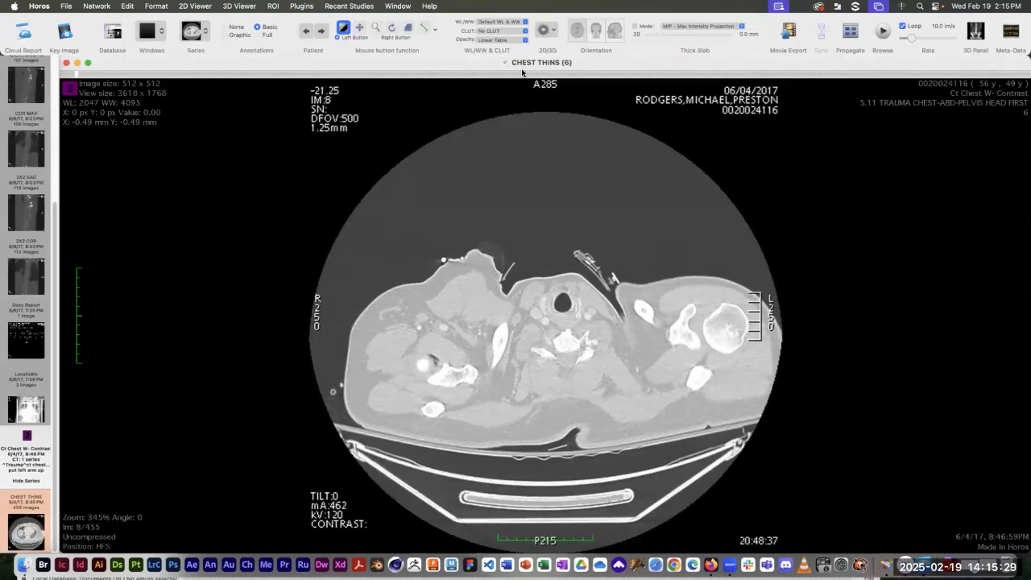
key(Down)
key(Down)
key(Down)
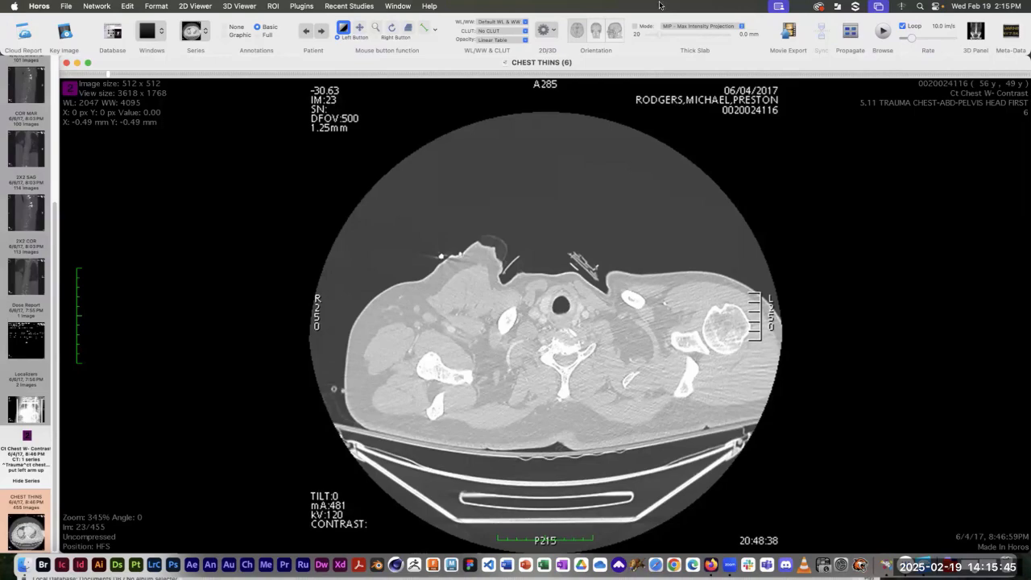
click(778, 6)
click(726, 65)
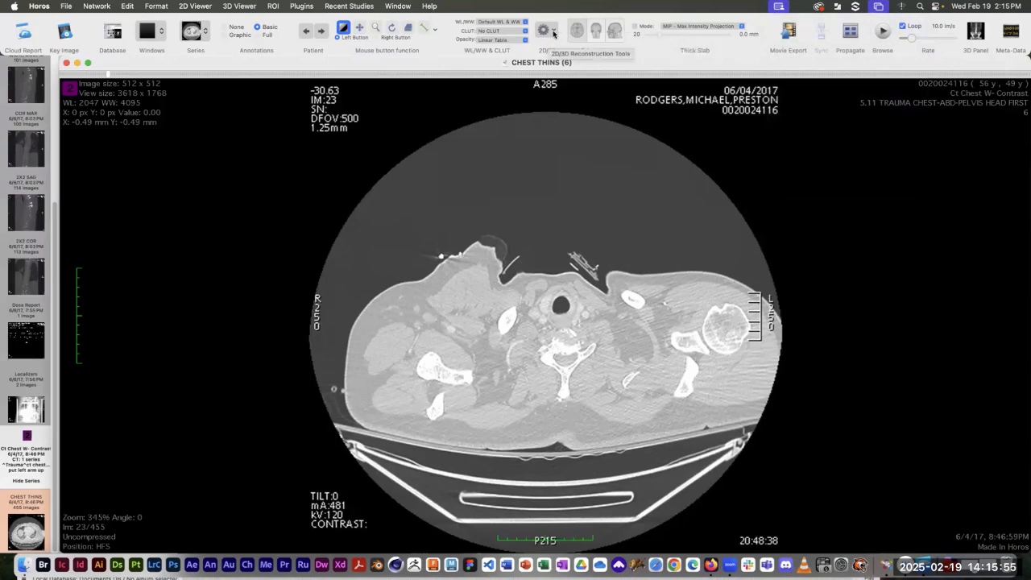
click(553, 34)
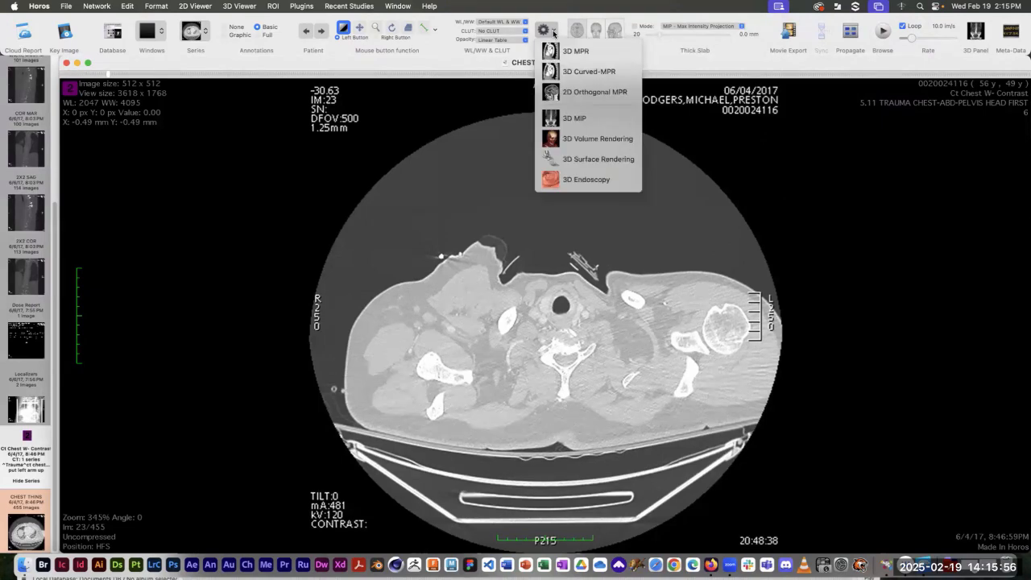
click(572, 141)
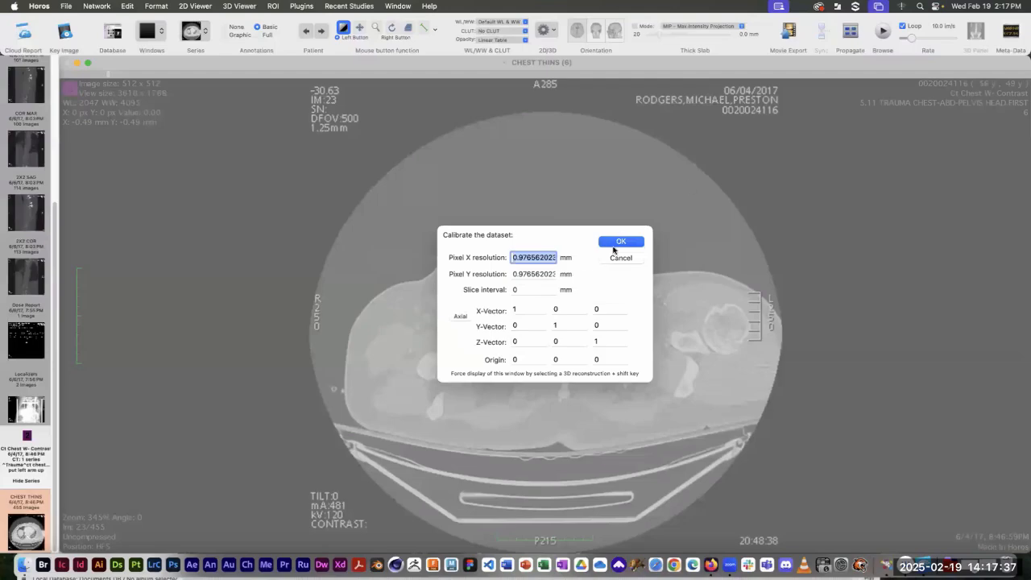
click(620, 258)
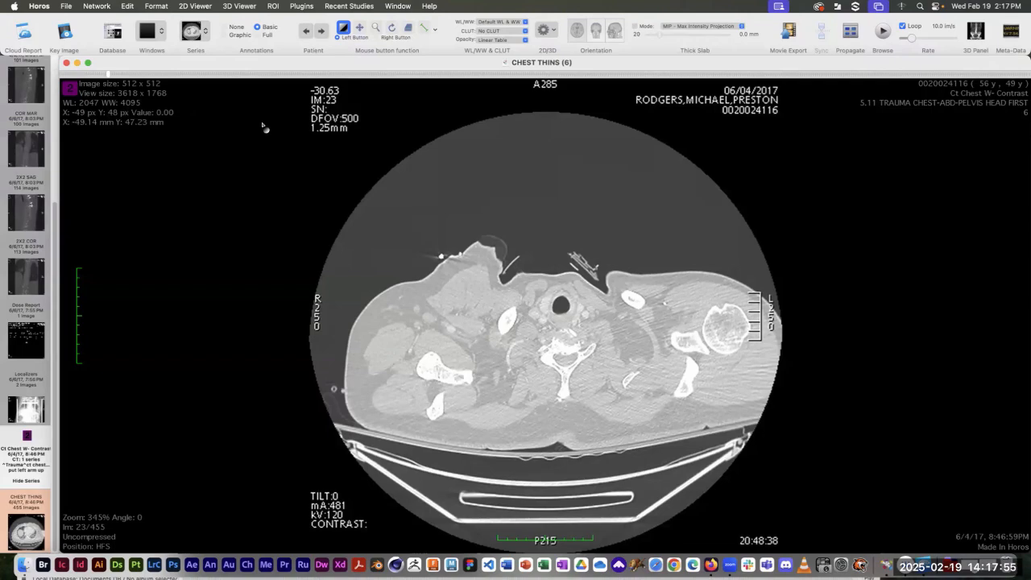
Step through images 24 to 27 one at a time to compare their slice locations and find the interval
scroll(262, 127, down, 1)
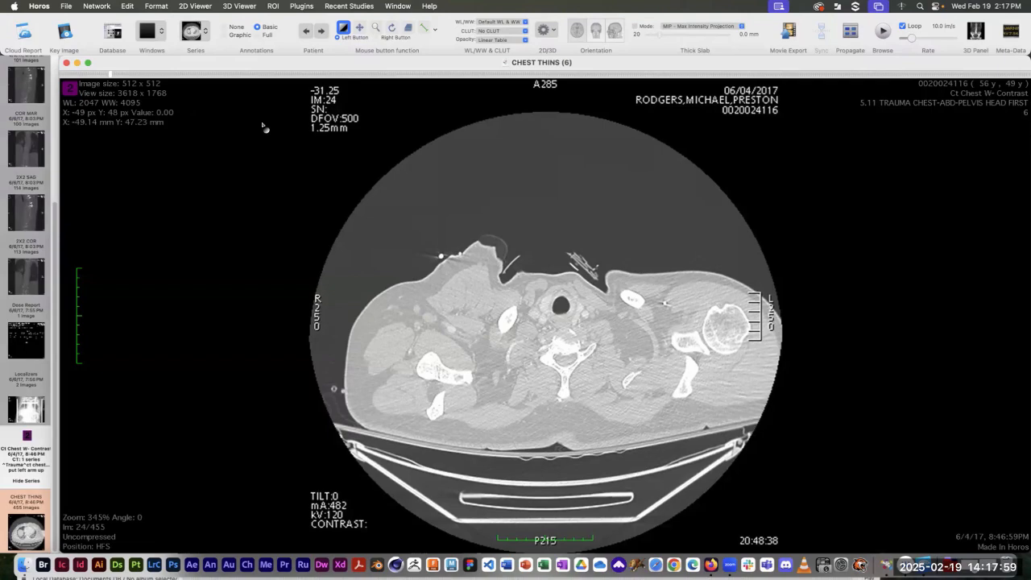
scroll(263, 127, down, 1)
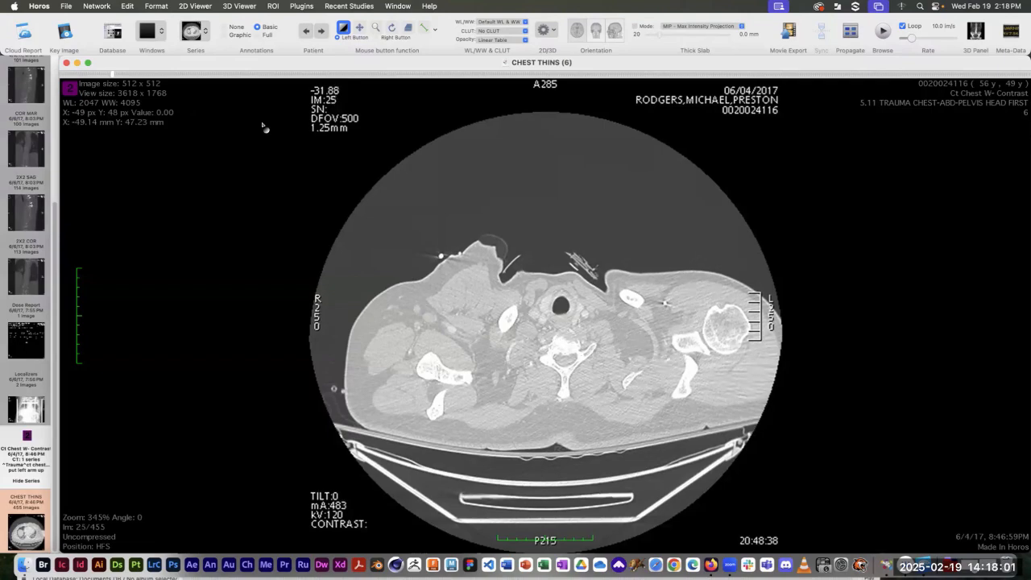
scroll(263, 126, down, 1)
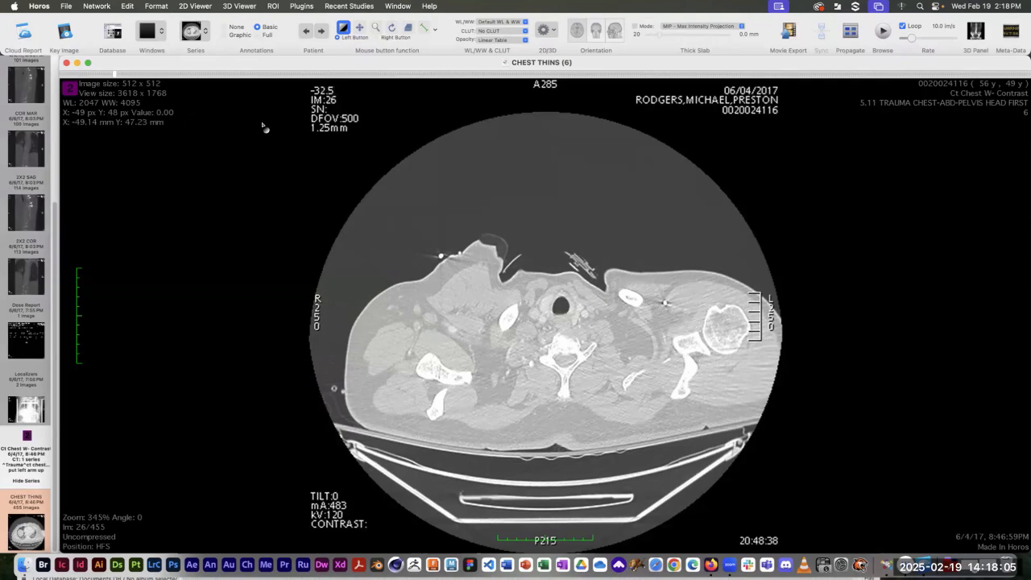
scroll(263, 126, down, 1)
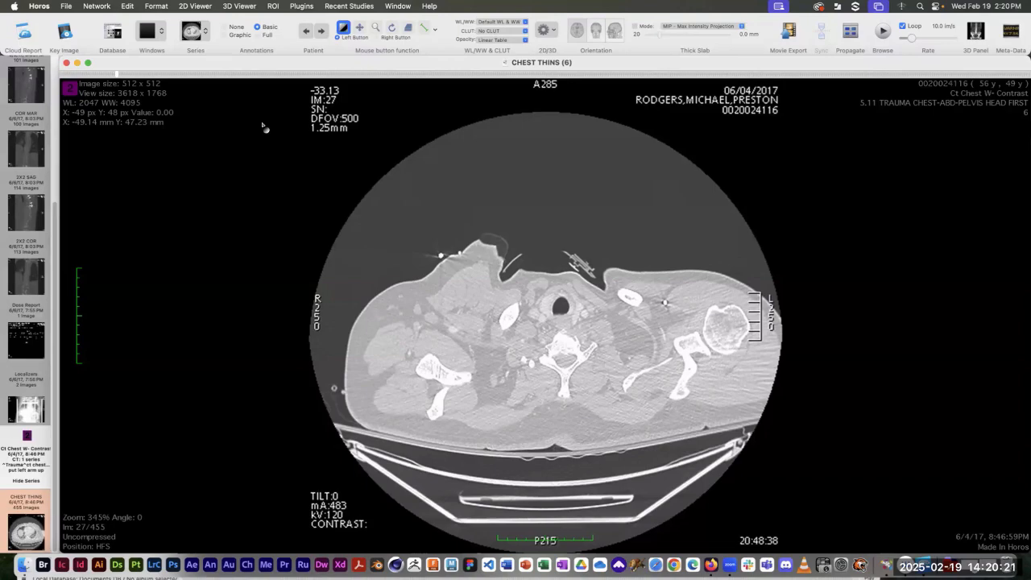
Create a 3D Volume Rendering of the CHEST THINS series with the slice interval calibrated to -.625 mm
click(551, 31)
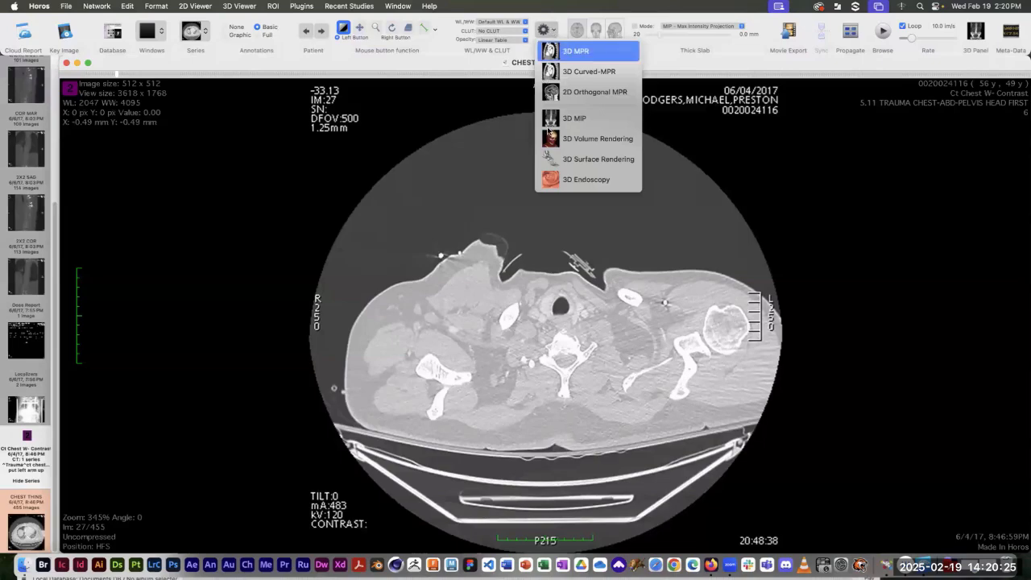
click(550, 134)
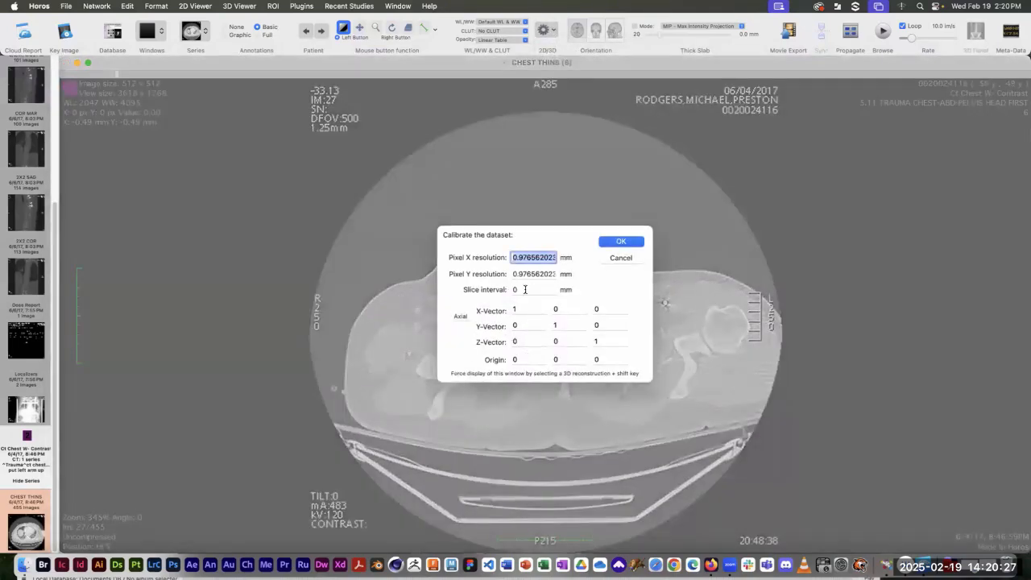
text(-.62)
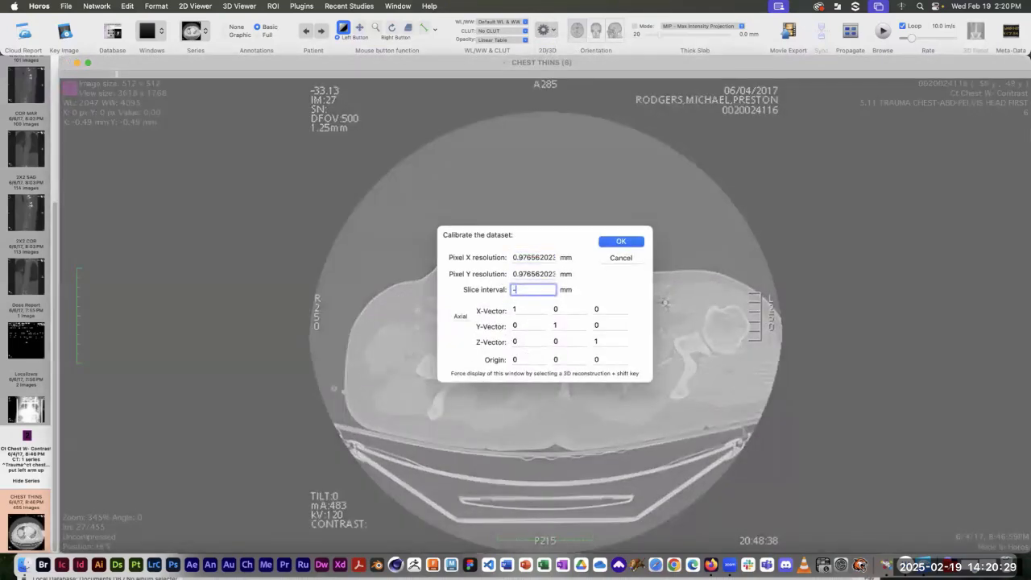
text(5)
click(632, 243)
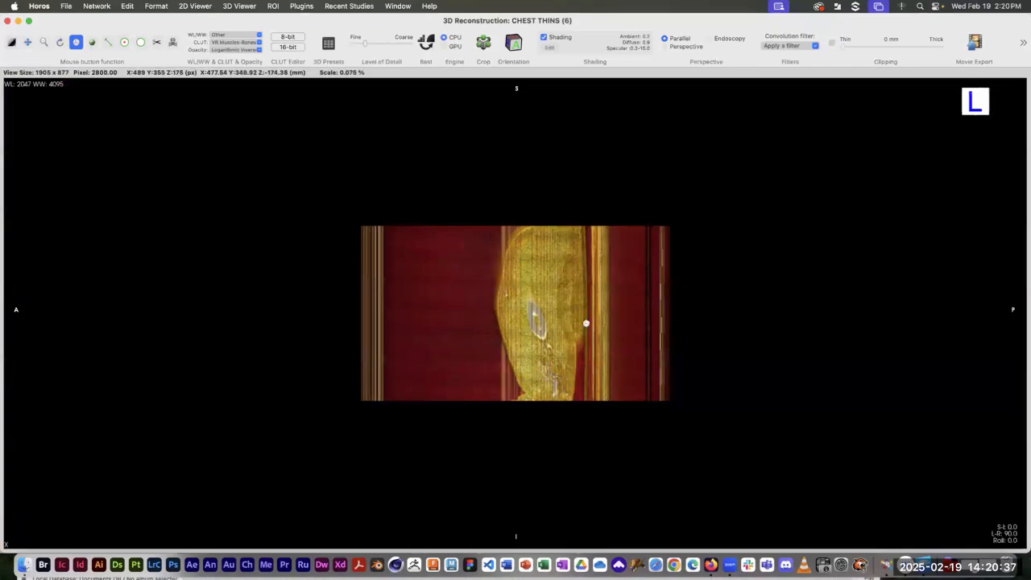
Rotate the volume and adjust its window to about WL 3029 and WW 911, so the body surface shows
drag(586, 323, 450, 352)
key(w)
drag(452, 363, 412, 228)
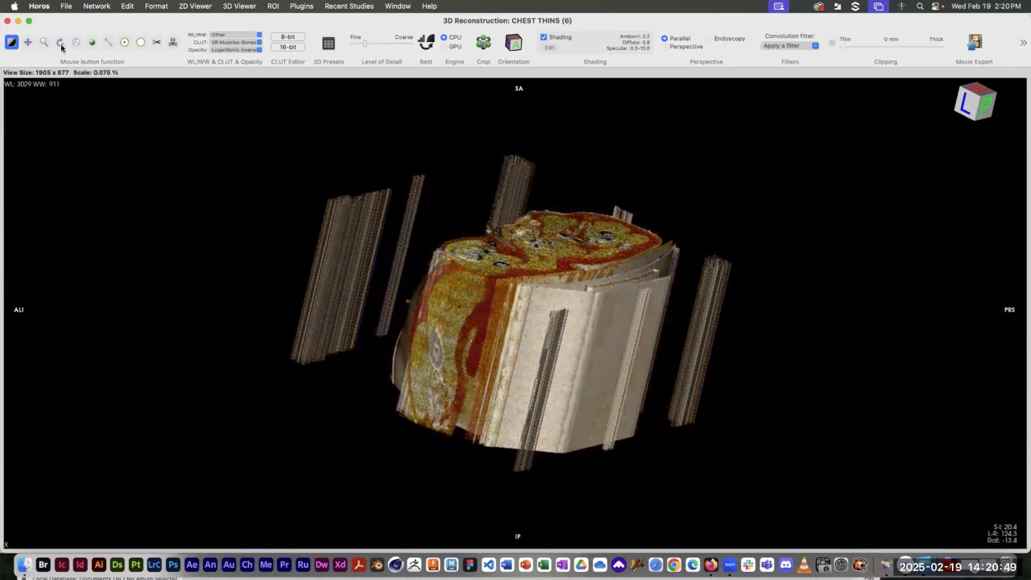
Cut away the stray vertical strips in front of the chest with the scissors tool from a side view
click(76, 42)
drag(536, 341, 352, 209)
click(156, 42)
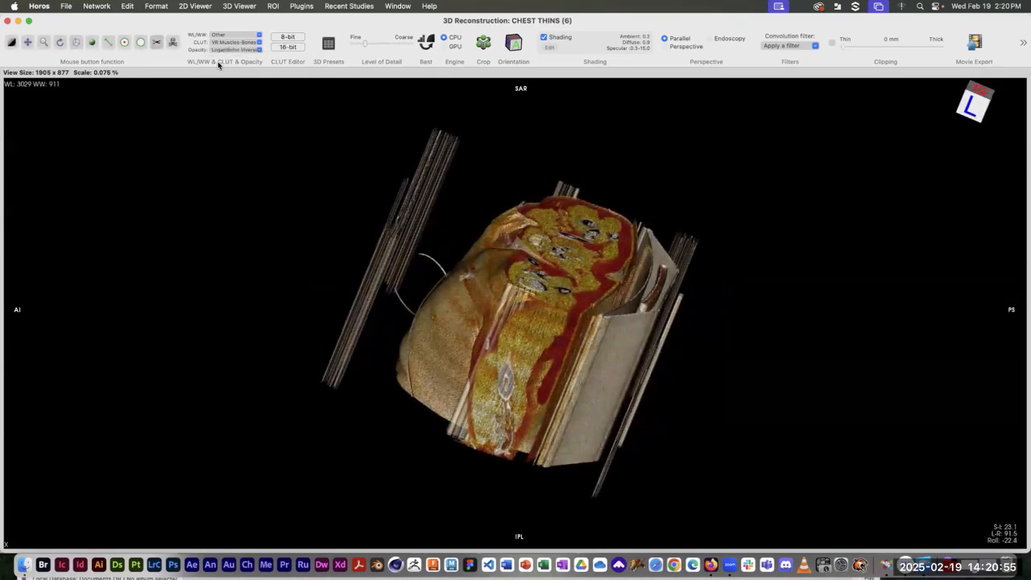
mouse_move(353, 105)
mouse_down()
mouse_move(454, 108)
mouse_move(481, 135)
mouse_move(357, 392)
mouse_move(319, 425)
mouse_up()
drag(273, 351, 253, 233)
key(BackSpace)
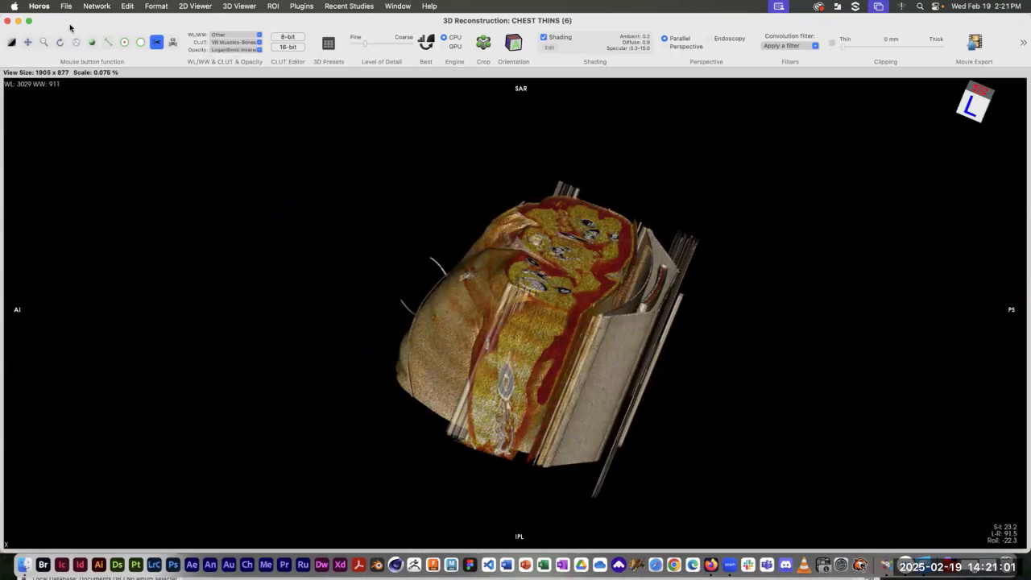
Turn the volume to its front and adjust the window to about WL 3797 and WW 663 to expose the rib cage
click(76, 42)
drag(518, 383, 443, 359)
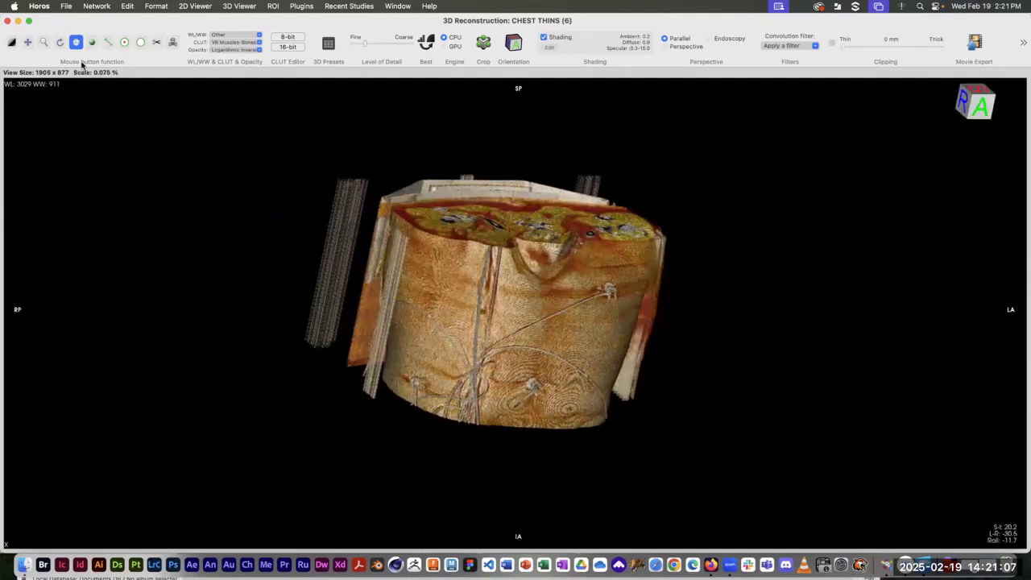
click(12, 42)
mouse_move(519, 288)
mouse_down()
mouse_move(514, 268)
mouse_move(531, 315)
mouse_move(526, 295)
mouse_move(512, 292)
mouse_up()
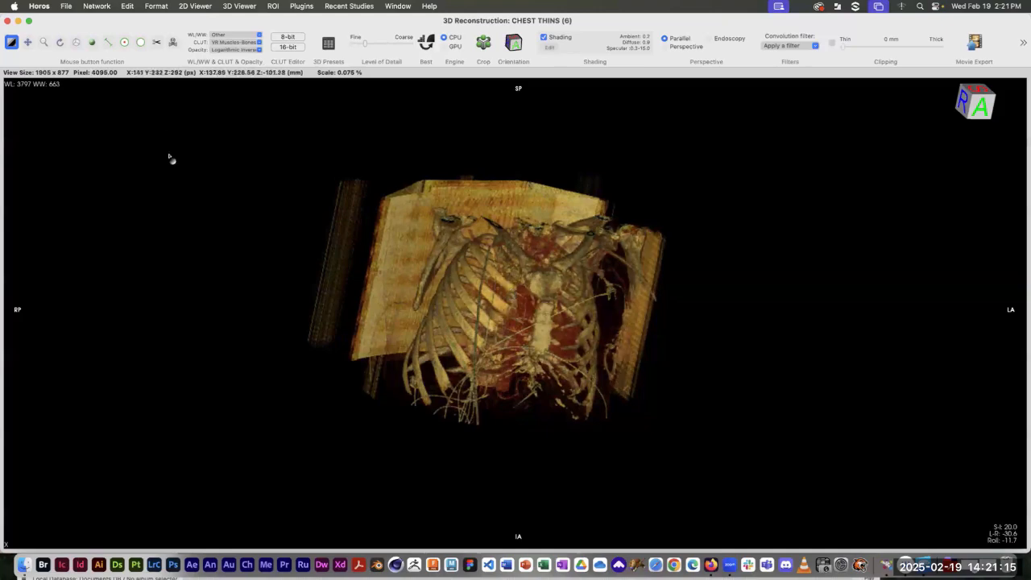
Outline the scanner table behind the body from a superior view with the scissors tool and remove it
click(76, 42)
drag(545, 246, 478, 403)
click(158, 42)
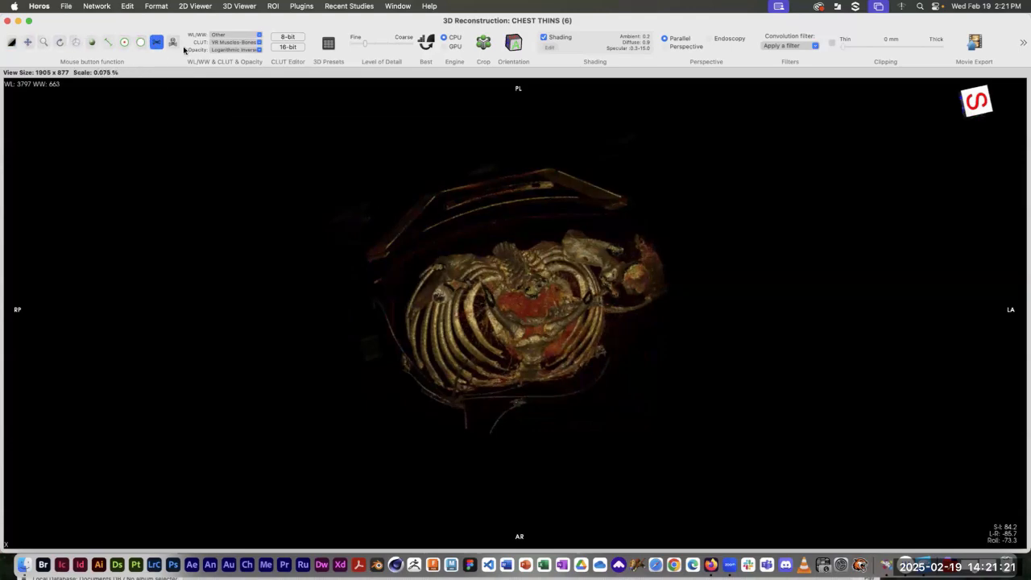
click(374, 142)
click(298, 184)
click(291, 234)
click(305, 306)
click(348, 301)
mouse_move(372, 280)
mouse_down()
mouse_move(460, 244)
mouse_move(572, 225)
mouse_move(589, 115)
mouse_move(493, 115)
mouse_up()
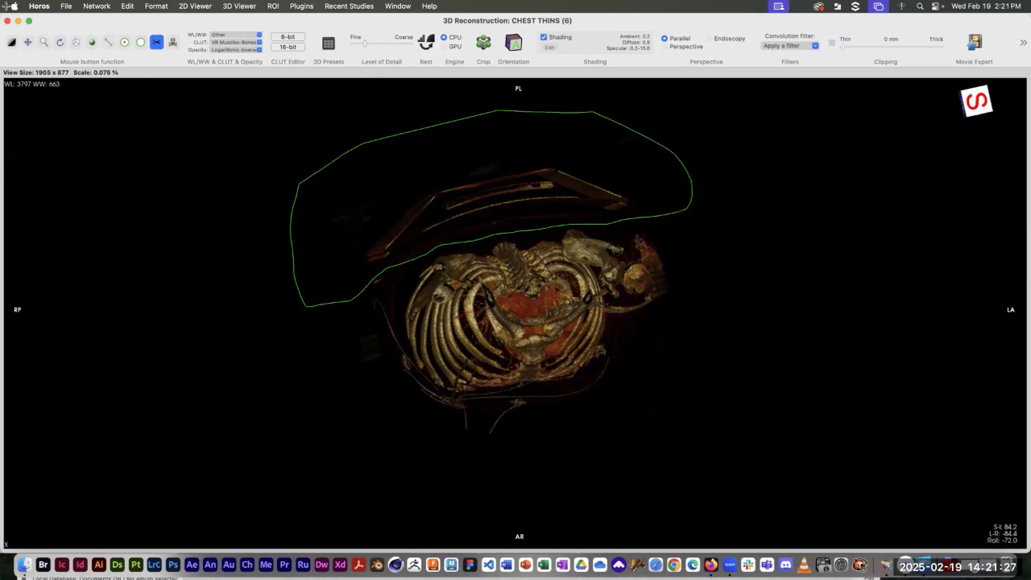
key(Delete)
Rotate the volume to examine the spine, shoulder blades and ribs from behind
click(76, 42)
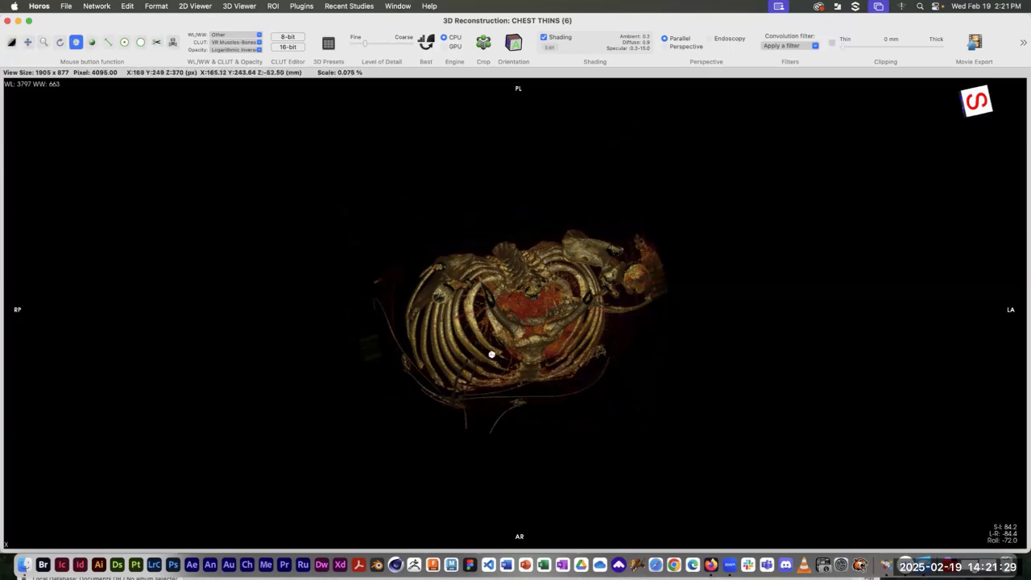
drag(491, 354, 504, 223)
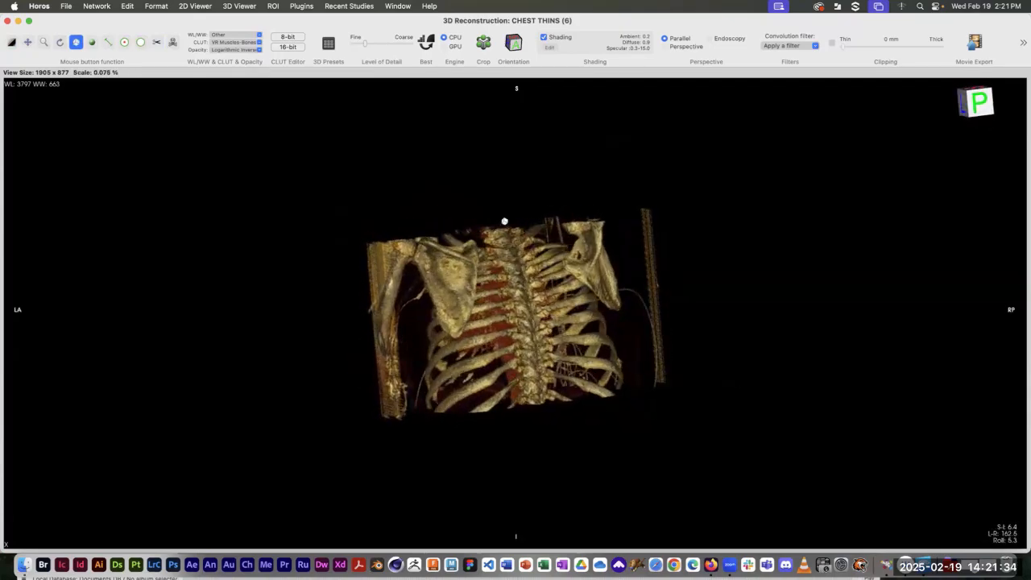
click(32, 43)
drag(519, 328, 499, 353)
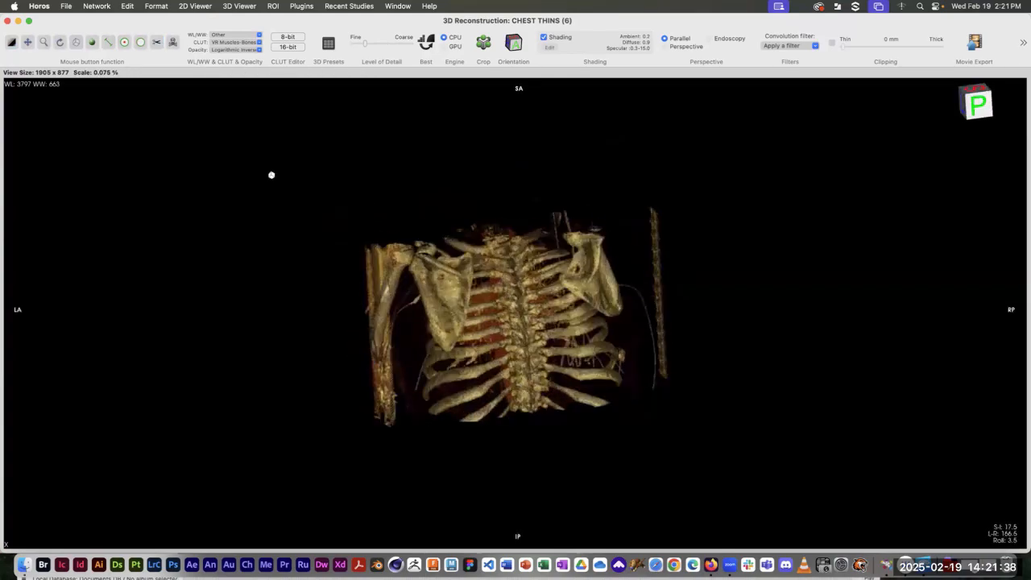
Examine the thoracic vertebrae, rib joints and shoulder blades up close from behind, at several angles
click(45, 42)
drag(479, 239, 486, 269)
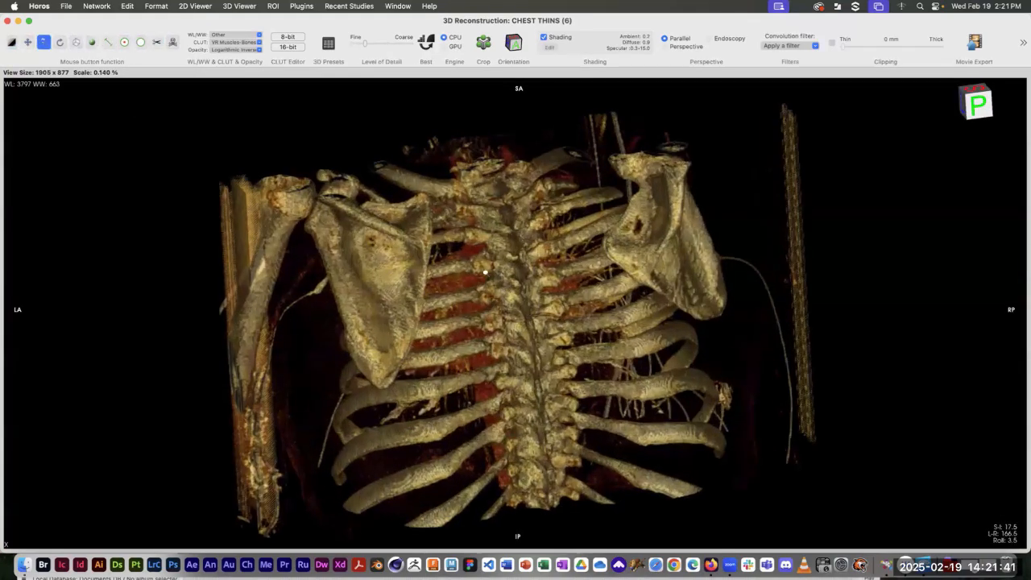
drag(484, 332, 455, 165)
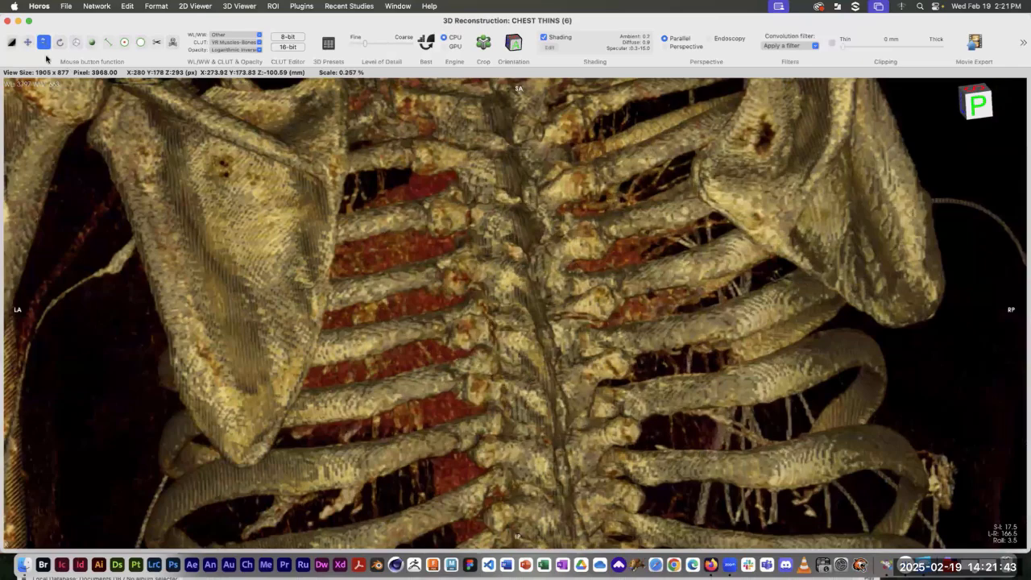
click(76, 42)
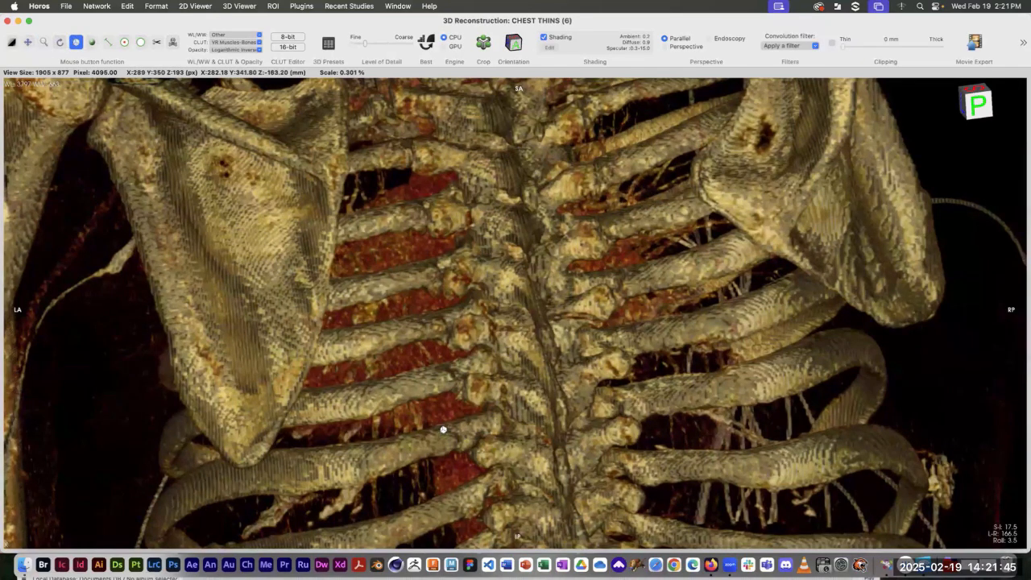
drag(444, 430, 448, 402)
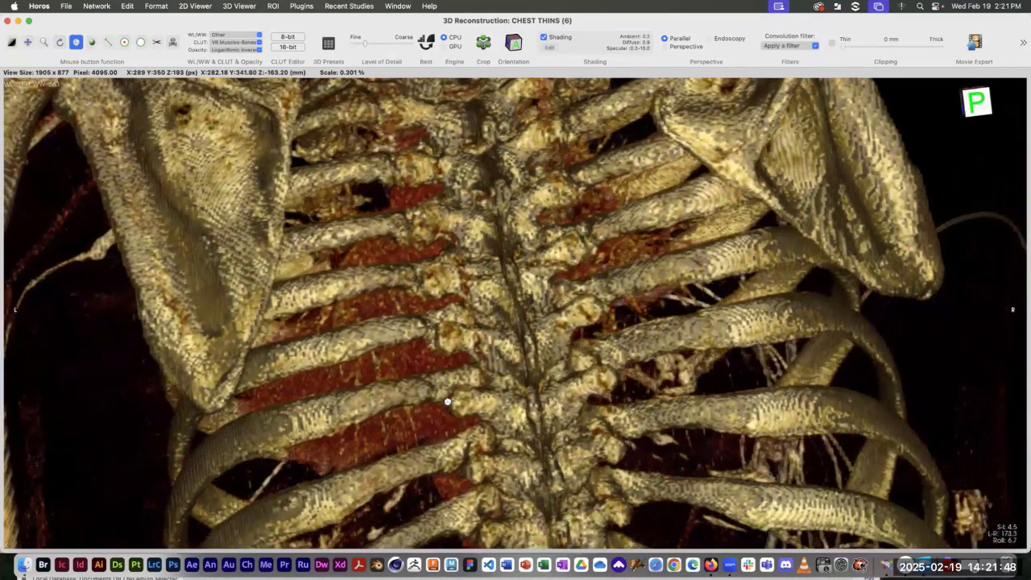
click(27, 42)
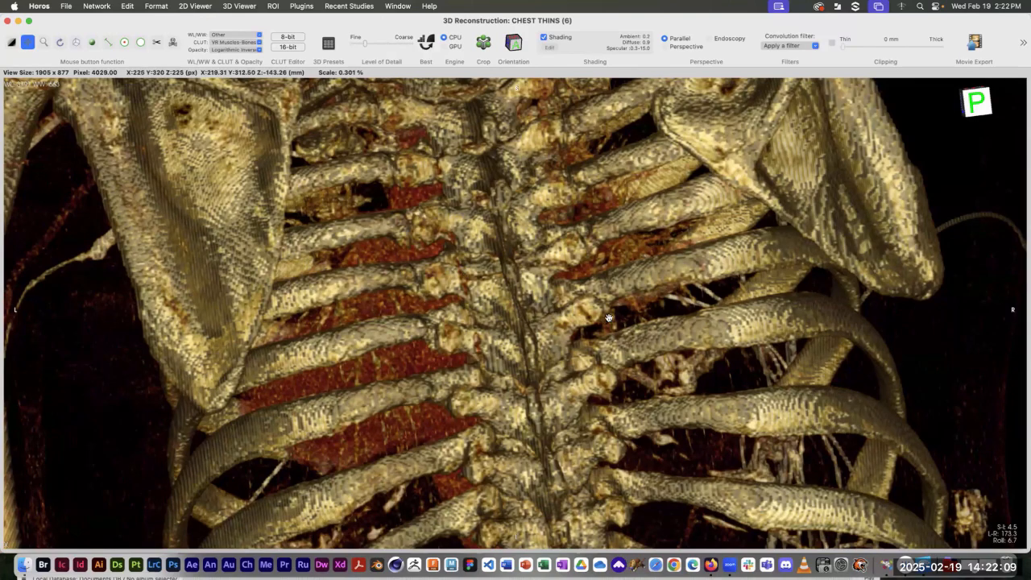
drag(605, 319, 529, 339)
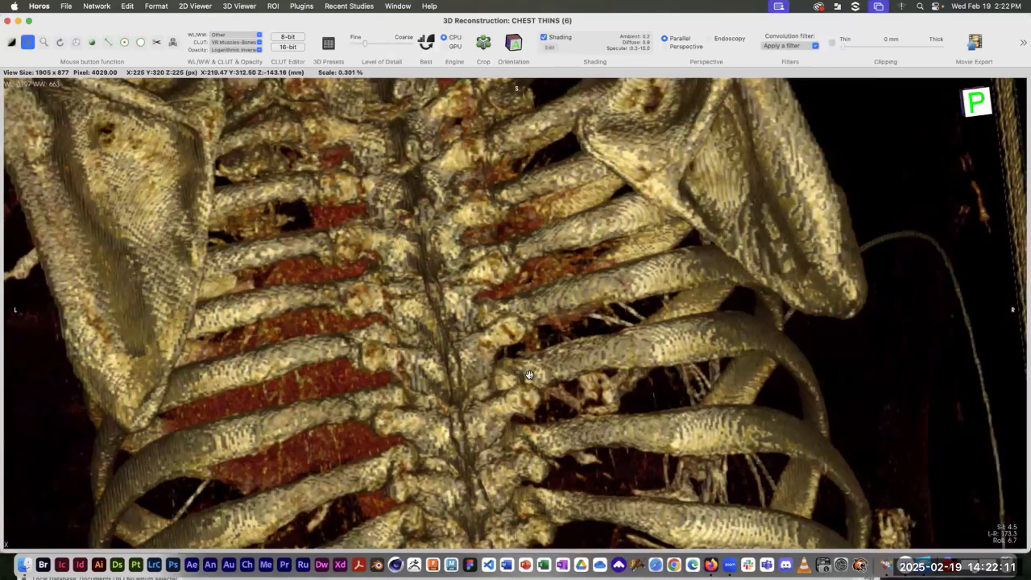
click(76, 42)
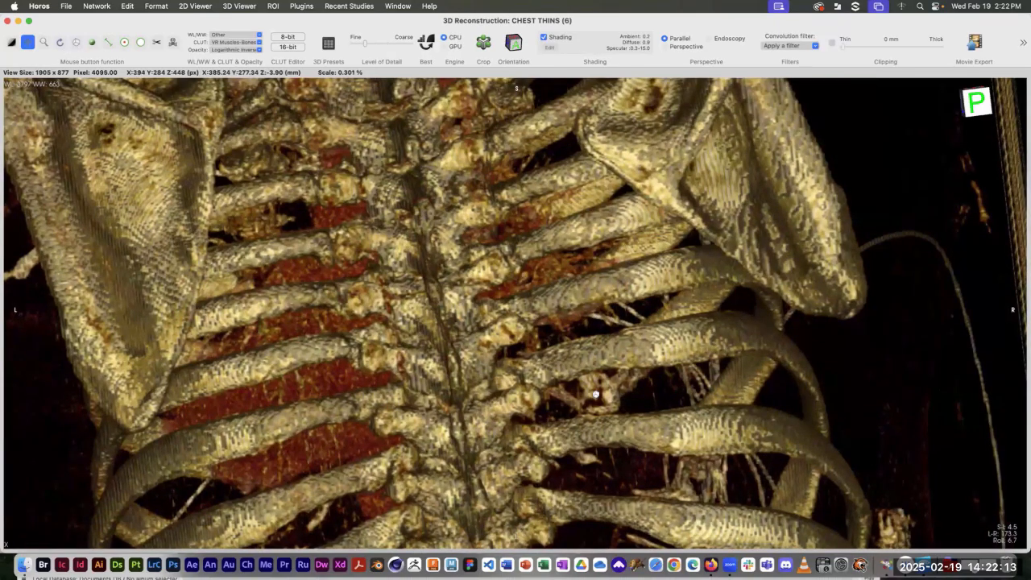
drag(484, 416, 424, 428)
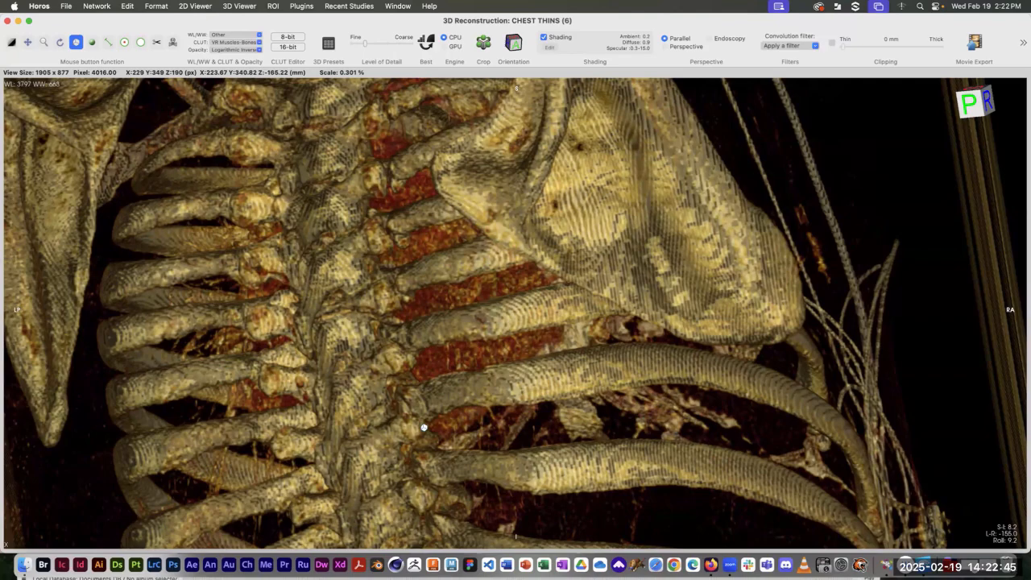
Close the 3D reconstruction and the CHEST THINS viewer, collapse the thoracic spine and chest studies, and expand the Mecanix study
click(6, 21)
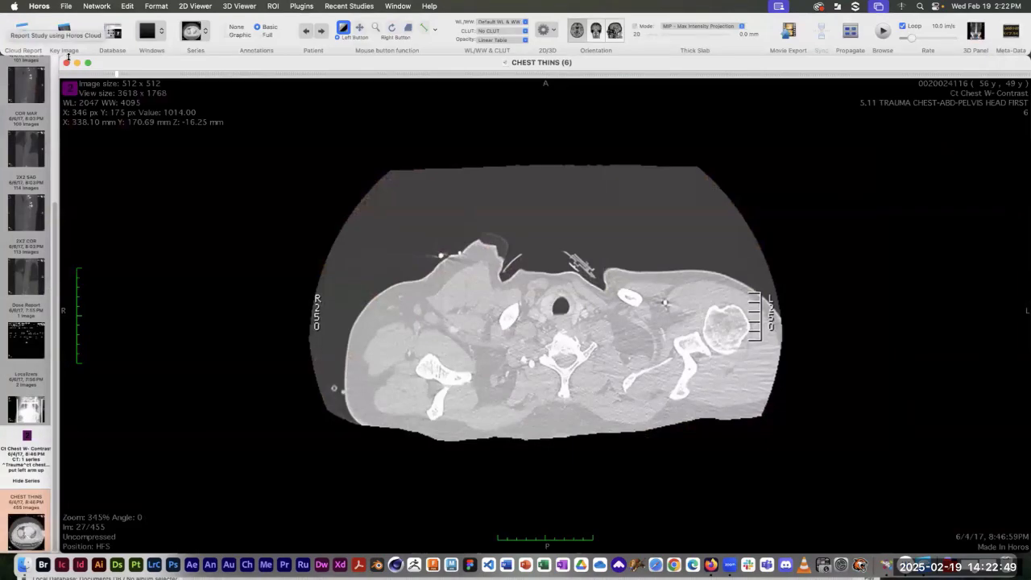
click(67, 64)
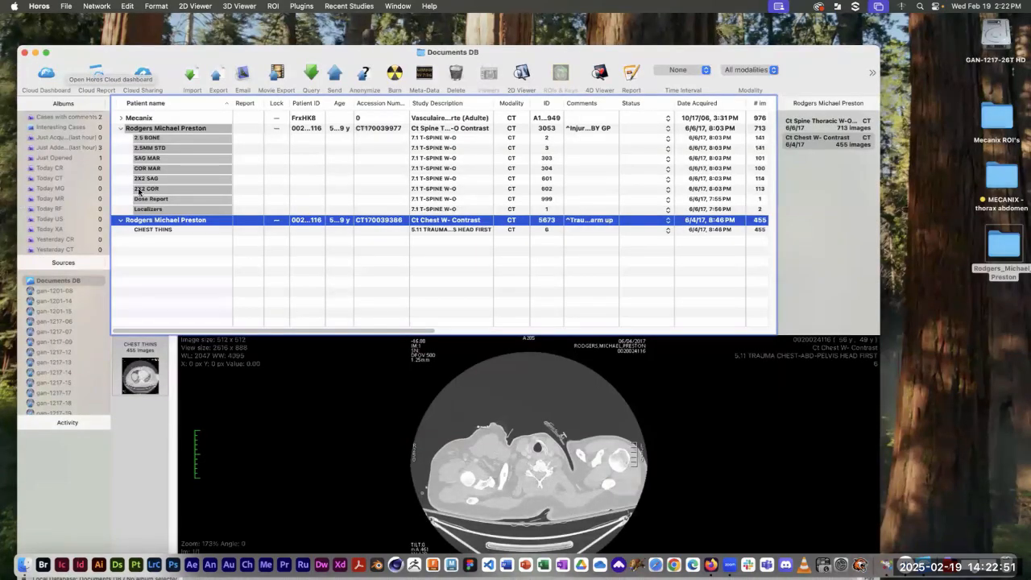
click(121, 128)
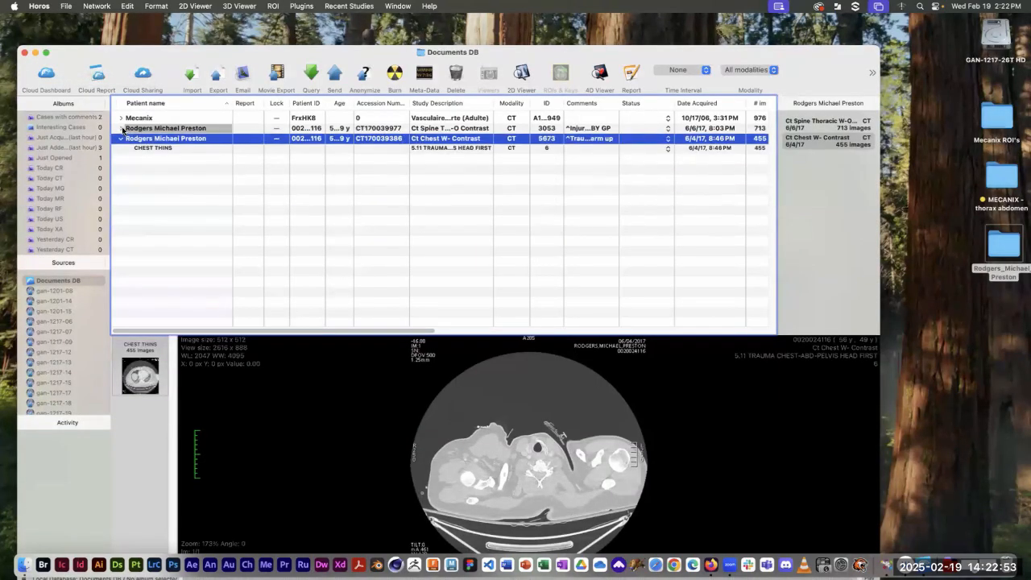
click(121, 118)
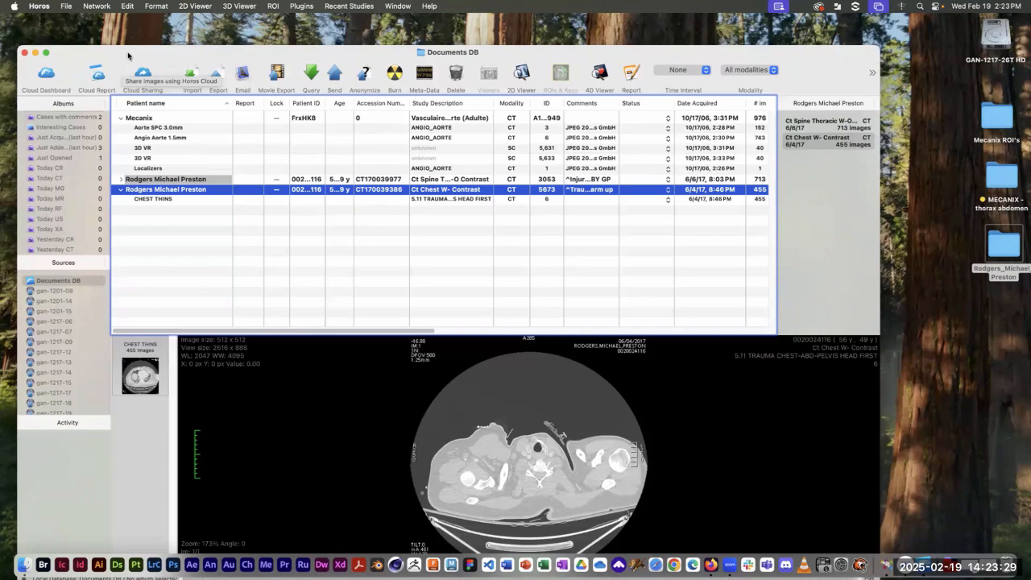
click(120, 191)
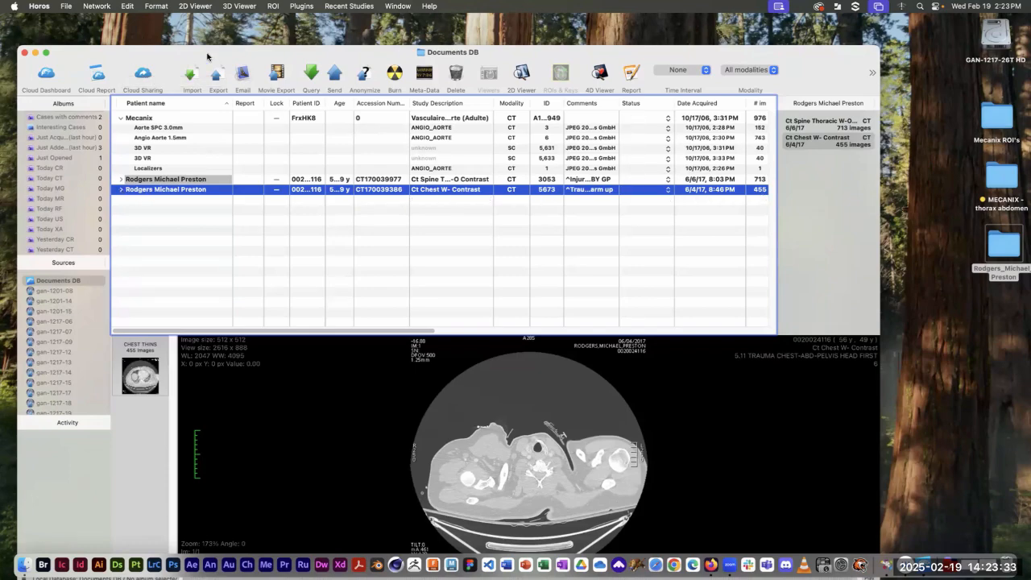
drag(207, 56, 206, 50)
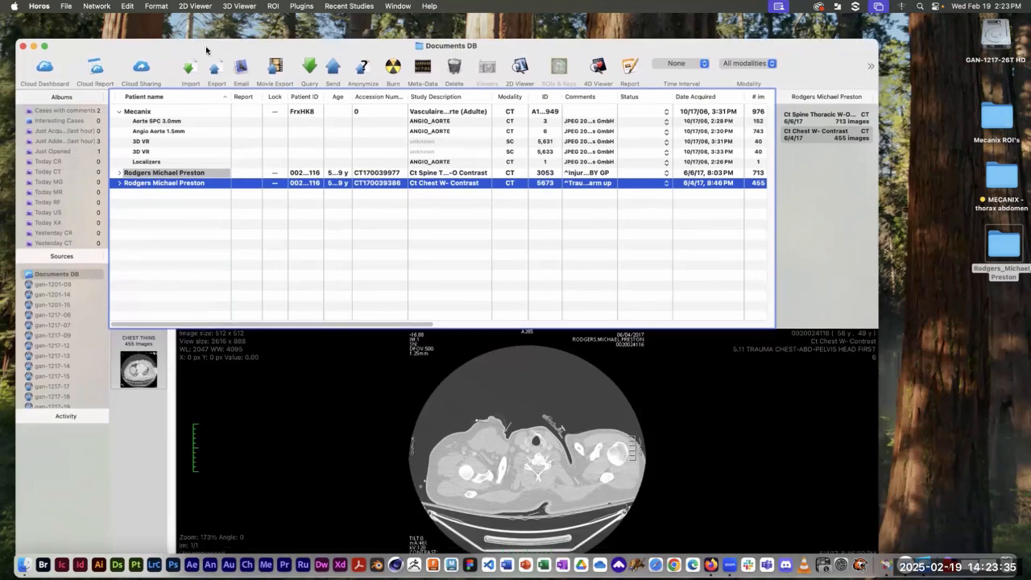
Open the Mecanix series Angio Aorte 1.5mm in the 2D viewer and activate the Brush tool
click(150, 132)
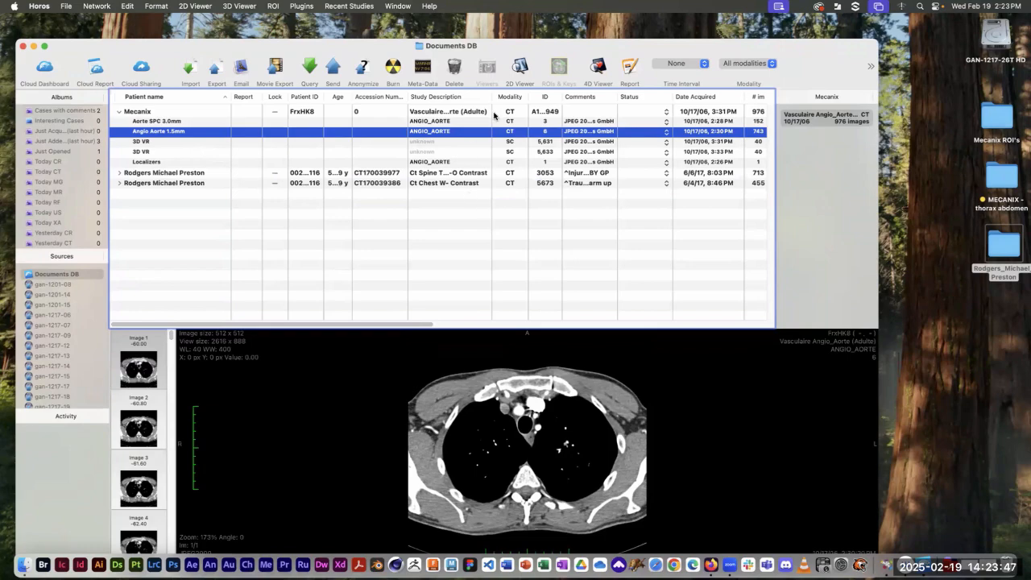
click(520, 68)
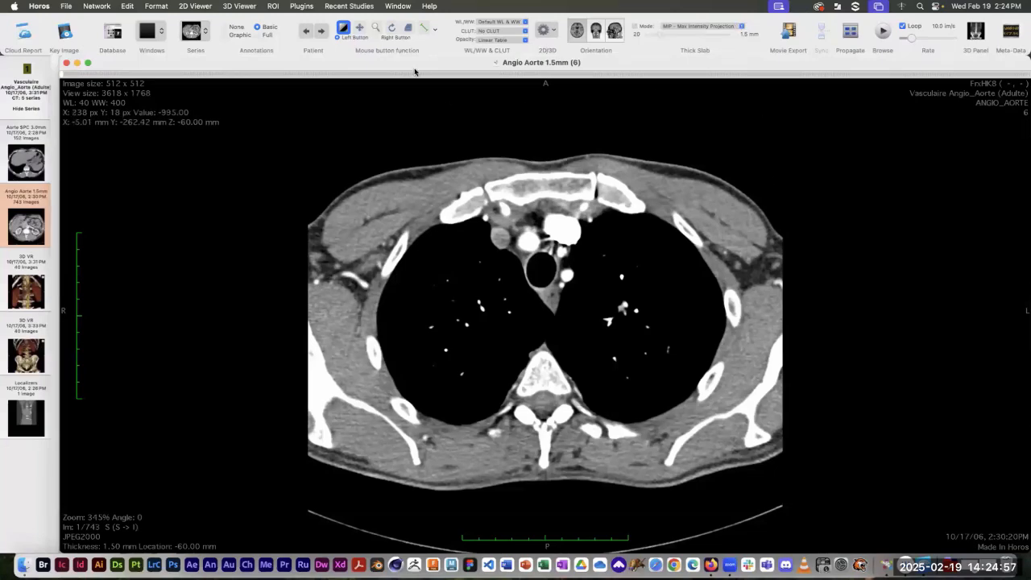
click(434, 30)
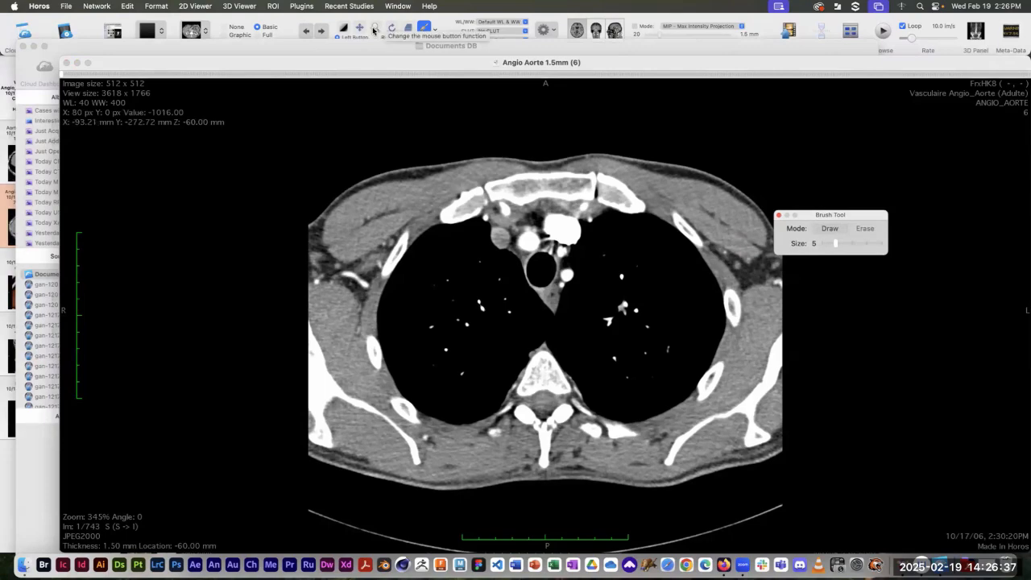
Magnify the axial image to 783% and centre it on the vertebra
click(374, 28)
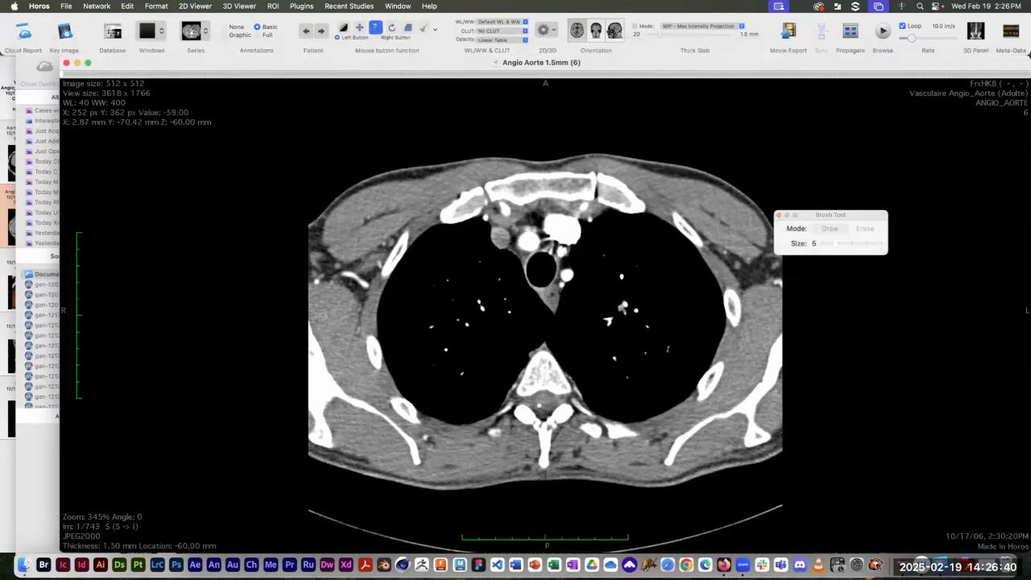
drag(539, 405, 548, 374)
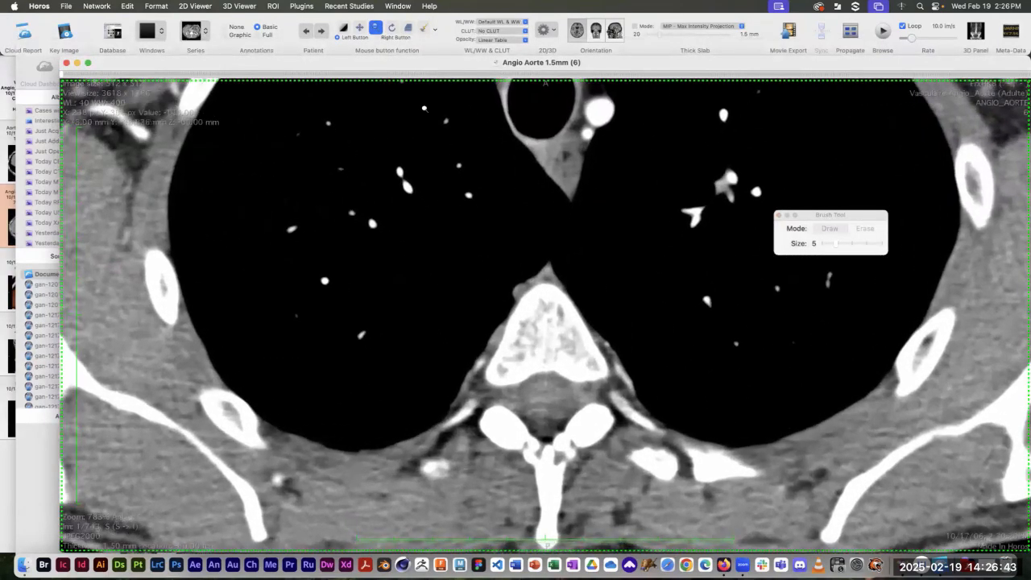
click(360, 28)
drag(536, 347, 532, 256)
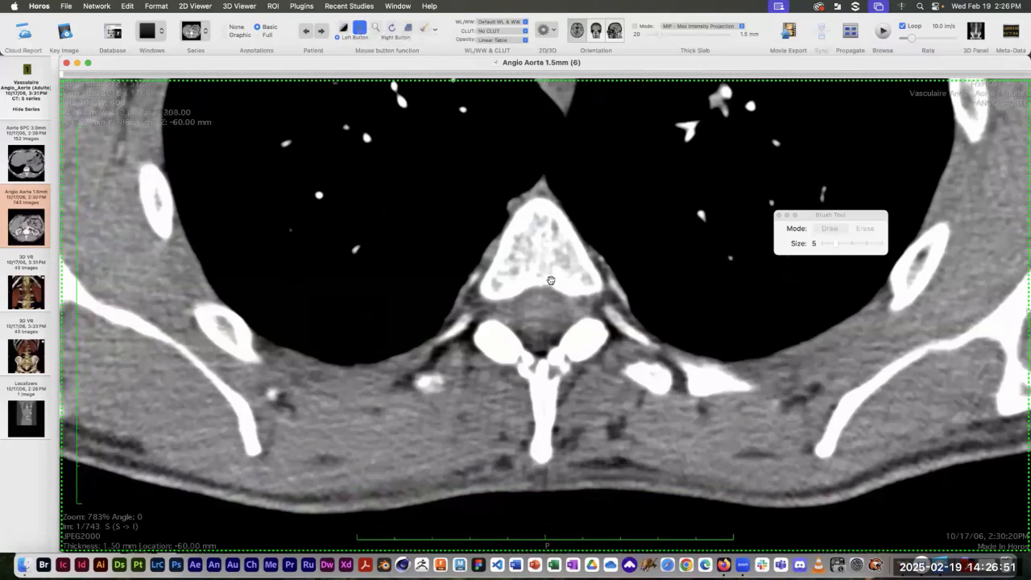
click(808, 217)
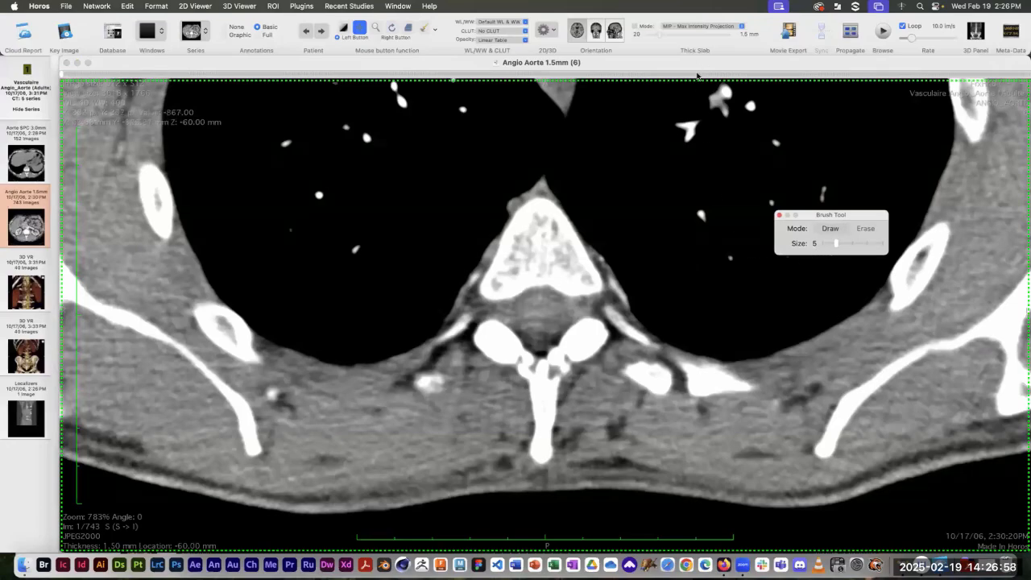
Browse the axial slices of the lumbar region to find where one vertebra begins and ends, stopping at image 485
click(698, 73)
scroll(718, 95, down, 4)
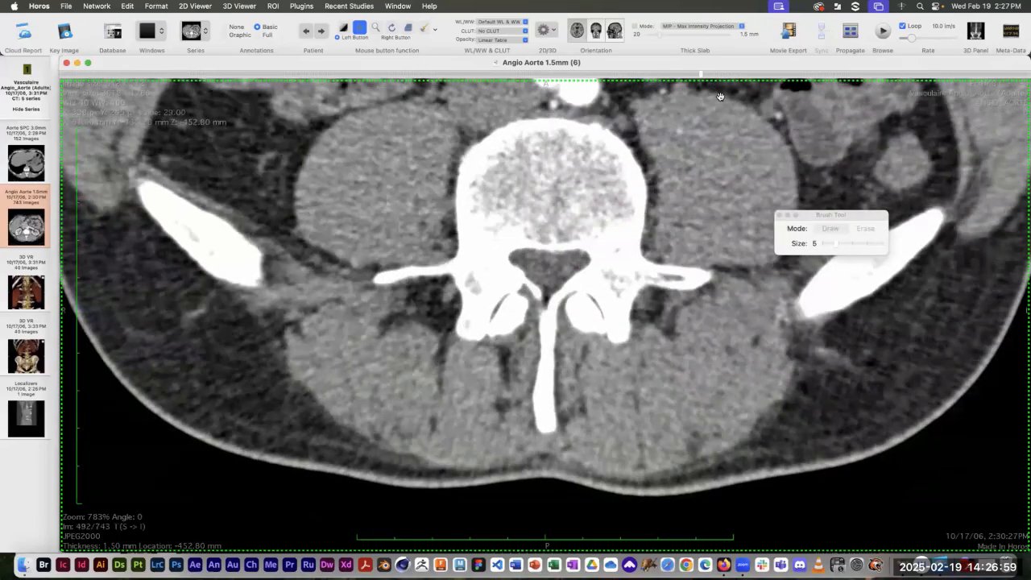
scroll(721, 97, up, 3)
scroll(721, 98, up, 15)
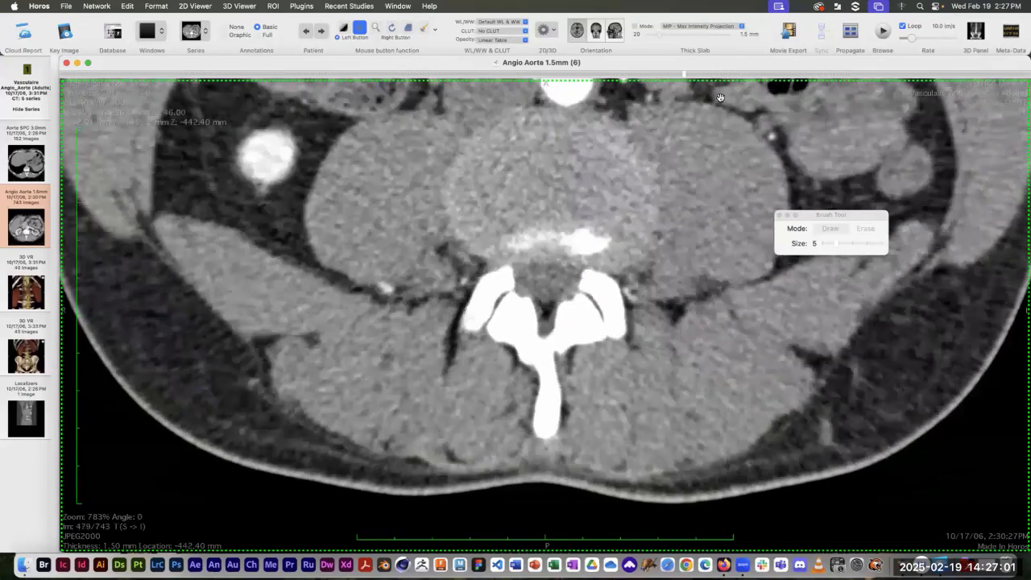
scroll(721, 98, up, 2)
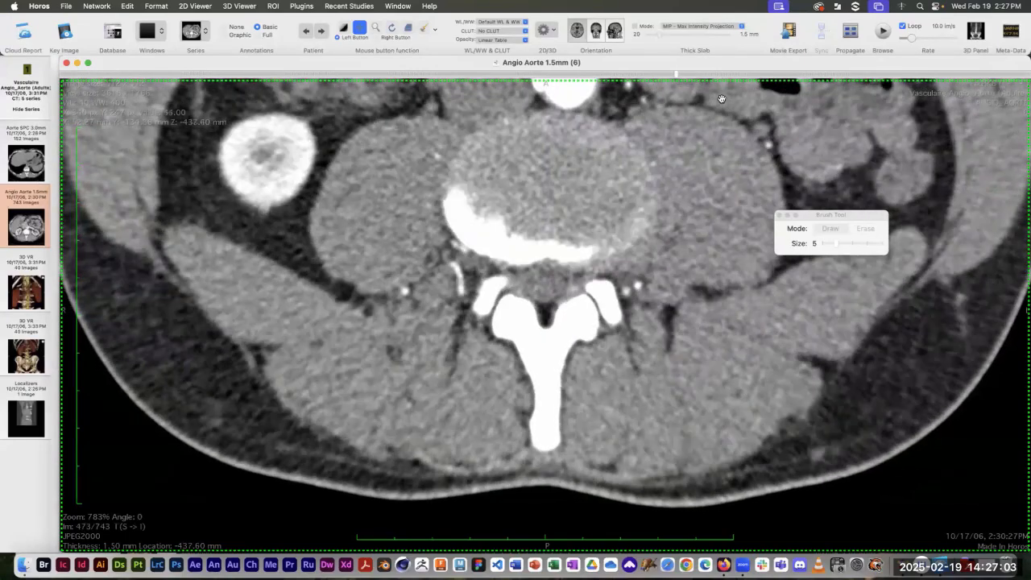
scroll(723, 98, down, 3)
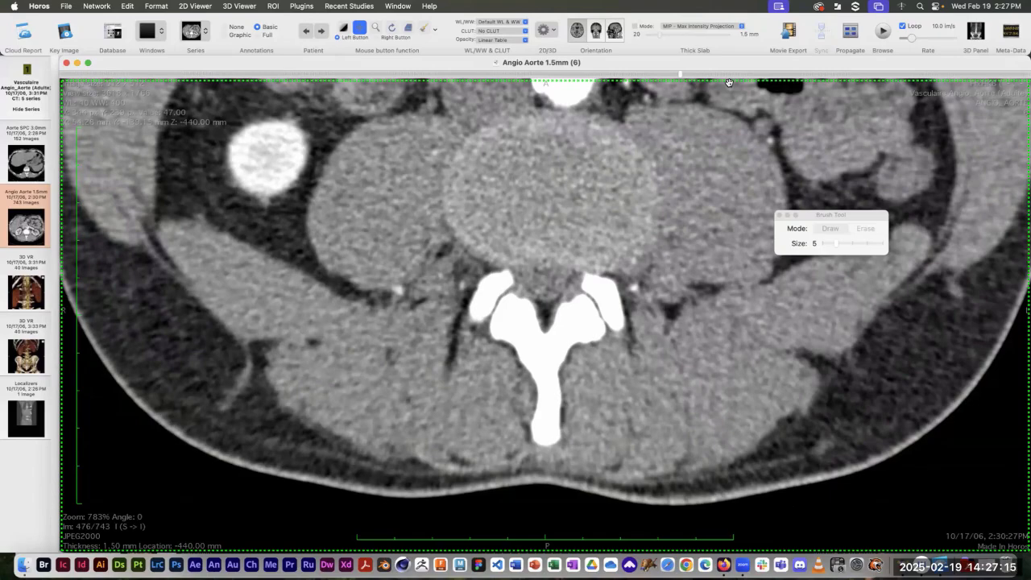
scroll(729, 83, down, 7)
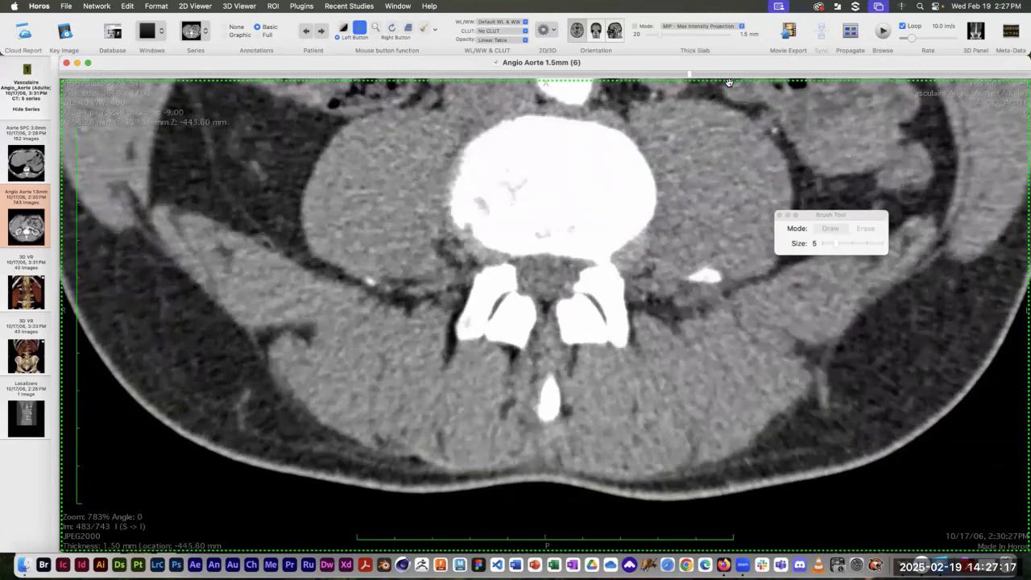
scroll(729, 83, down, 2)
scroll(729, 83, down, 2)
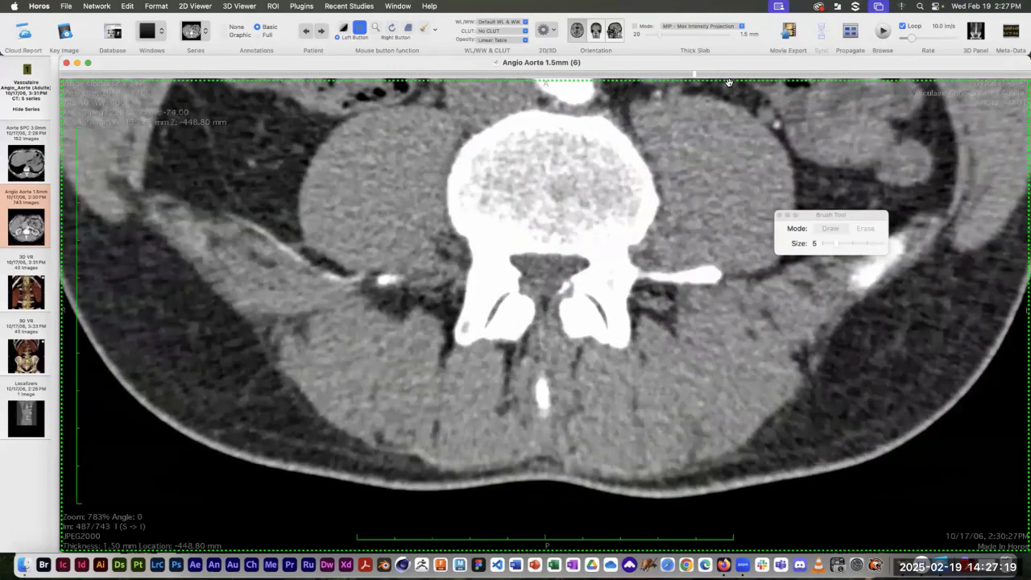
scroll(729, 83, up, 2)
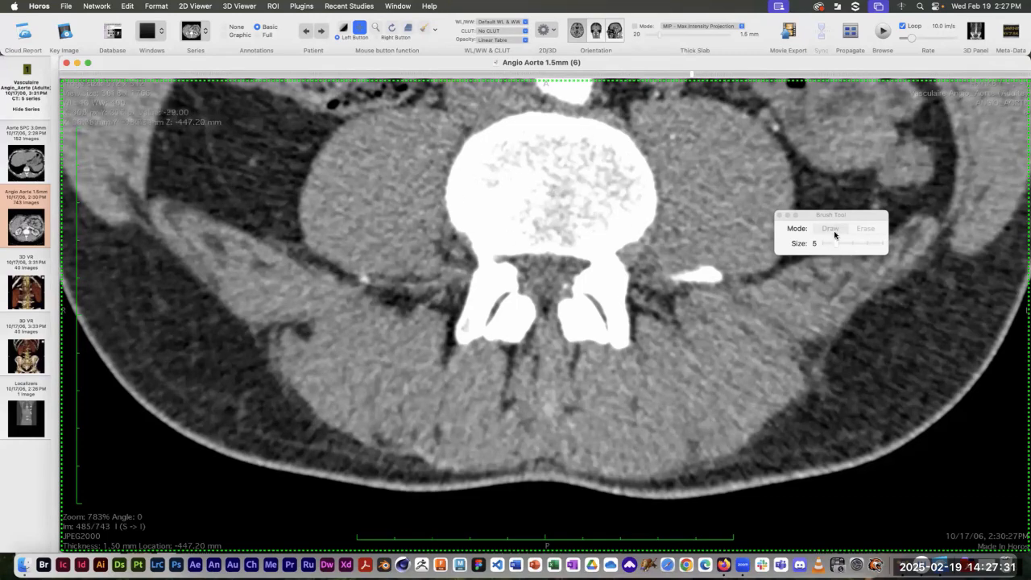
Paint the vertebral body and its two rear bony extensions on image 485 with the brush in Draw mode at size 3
click(811, 216)
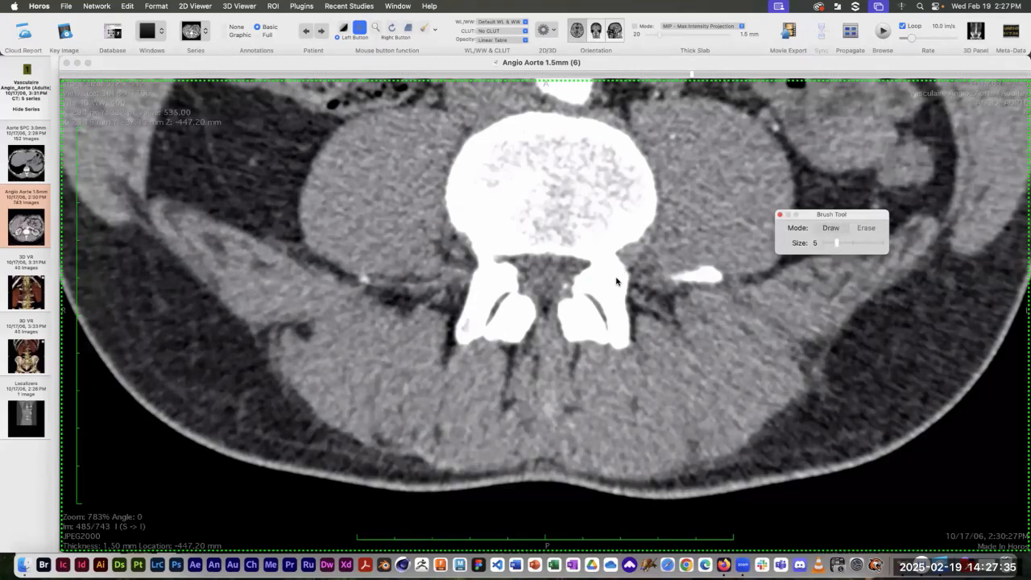
click(831, 228)
drag(835, 247, 830, 247)
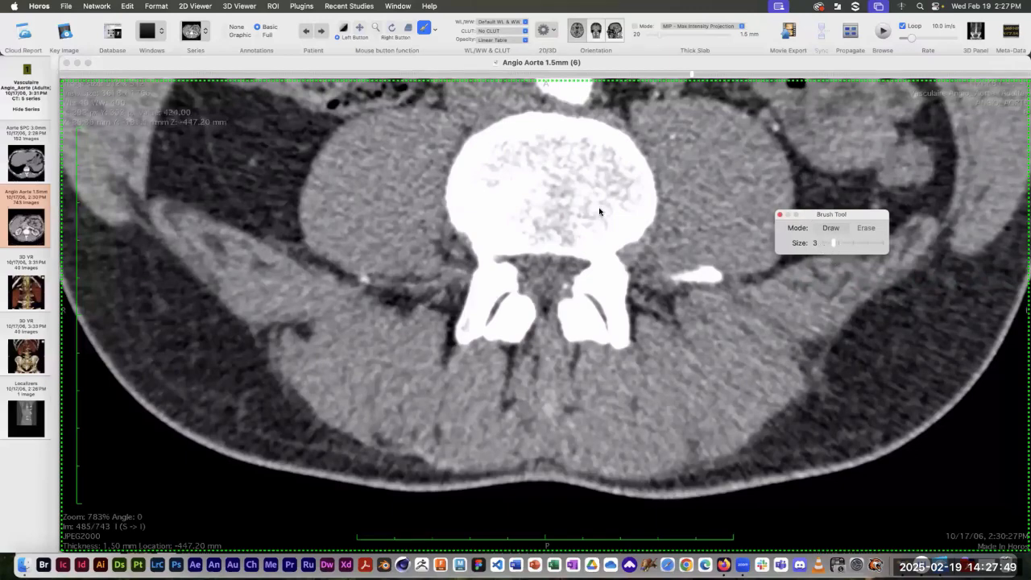
click(638, 164)
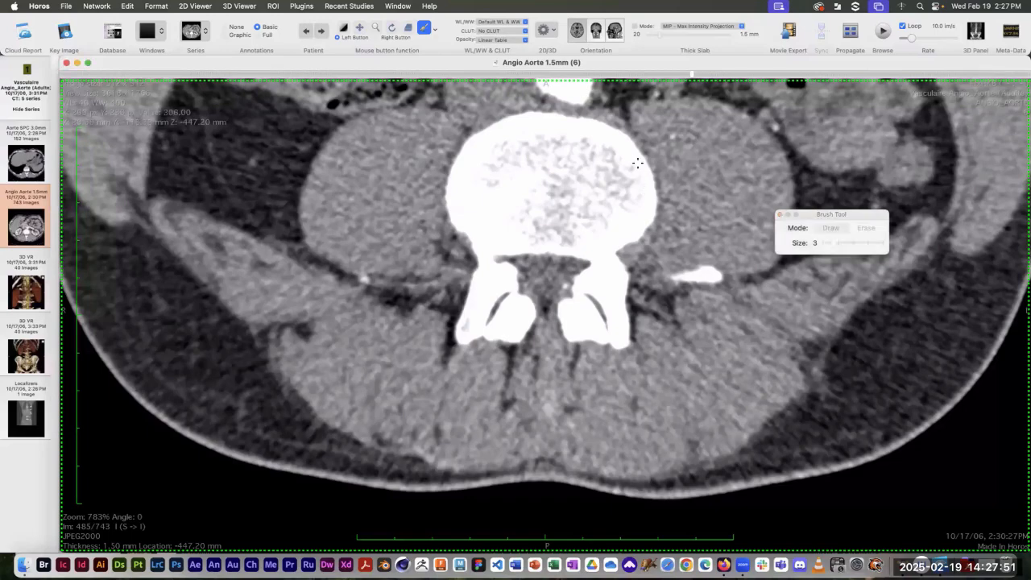
mouse_move(637, 163)
mouse_down()
mouse_move(651, 199)
mouse_move(647, 223)
mouse_move(606, 255)
mouse_move(621, 278)
mouse_move(621, 338)
mouse_move(582, 283)
mouse_move(597, 256)
mouse_move(609, 290)
mouse_move(582, 246)
mouse_move(555, 242)
mouse_move(568, 246)
mouse_move(493, 250)
mouse_move(492, 267)
mouse_move(513, 278)
mouse_move(462, 335)
mouse_move(483, 266)
mouse_move(475, 277)
mouse_move(499, 276)
mouse_move(456, 204)
mouse_move(463, 173)
mouse_move(450, 200)
mouse_move(461, 163)
mouse_move(493, 129)
mouse_move(524, 121)
mouse_move(579, 121)
mouse_move(630, 148)
mouse_move(641, 181)
mouse_move(592, 161)
mouse_move(542, 209)
mouse_up()
drag(506, 219, 491, 245)
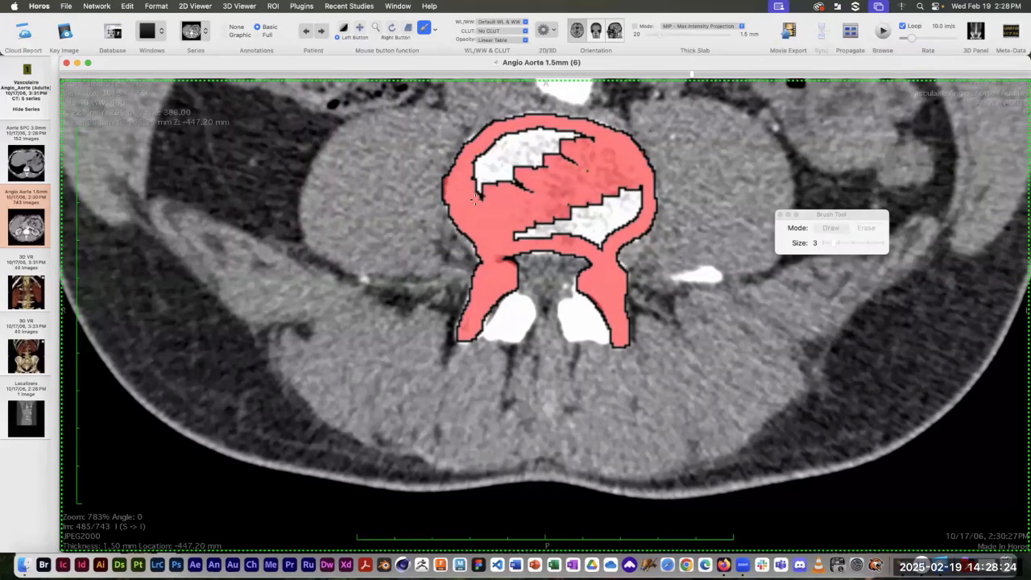
mouse_move(492, 184)
mouse_down()
mouse_move(489, 157)
mouse_move(567, 137)
mouse_move(536, 146)
mouse_up()
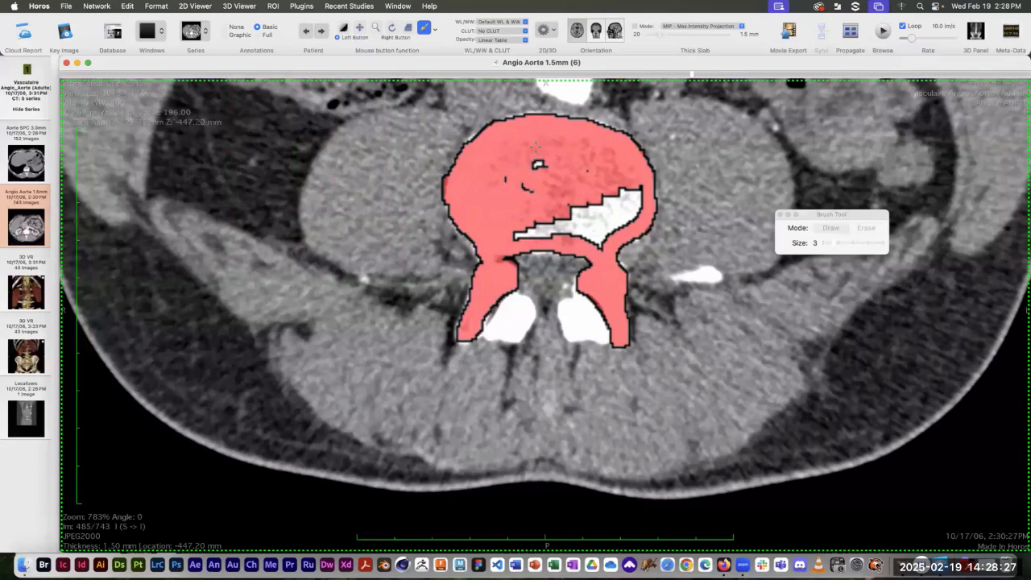
mouse_move(502, 231)
mouse_down()
mouse_move(598, 241)
mouse_move(642, 191)
mouse_move(570, 196)
mouse_move(577, 206)
mouse_up()
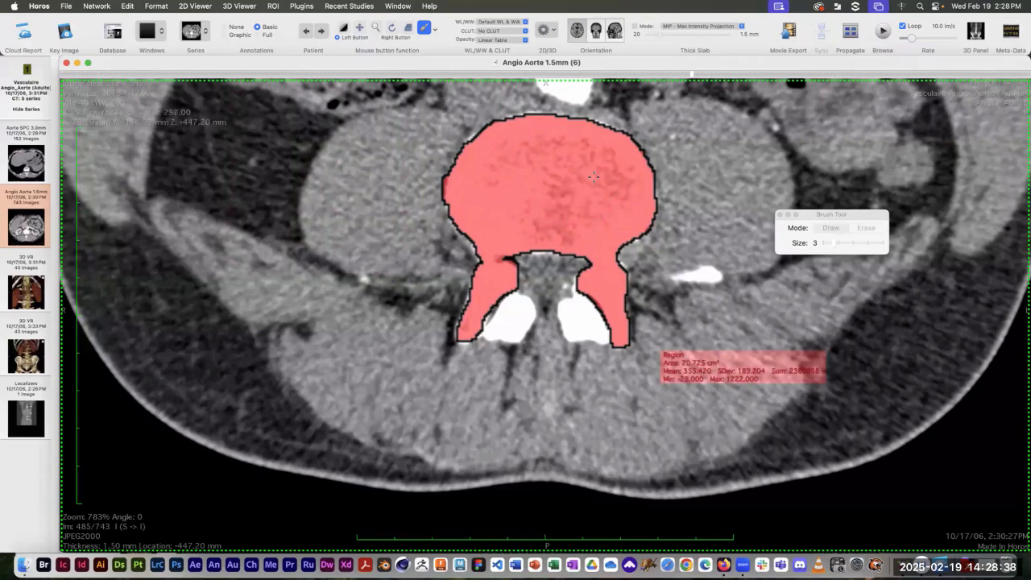
Paint the vertebral body and its two rear bony extensions on image 486 with the size 3 brush
scroll(595, 178, down, 1)
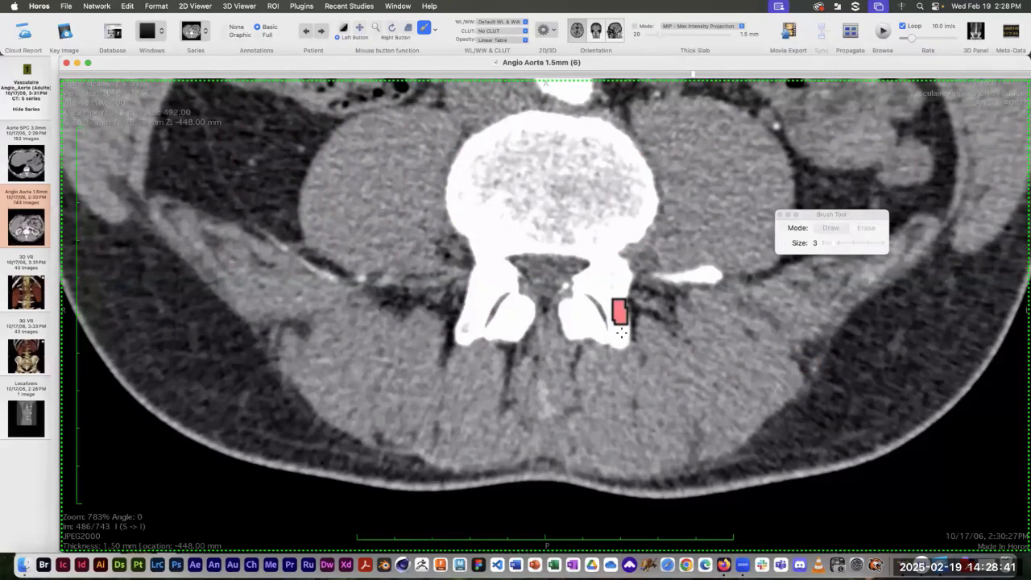
mouse_move(621, 333)
mouse_down()
mouse_move(617, 340)
mouse_move(611, 319)
mouse_up()
right_click(595, 298)
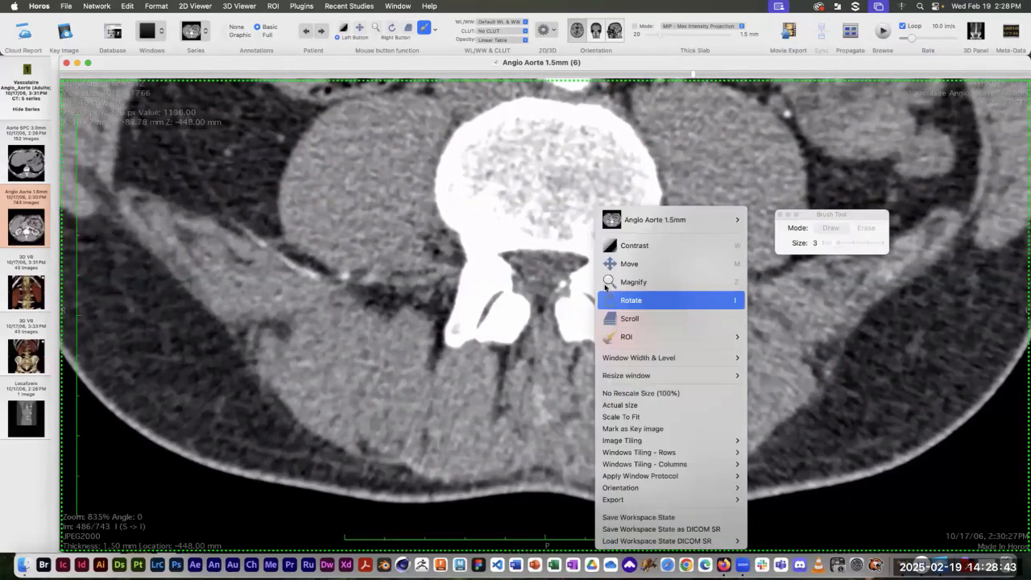
click(582, 277)
mouse_move(610, 310)
mouse_down()
mouse_move(576, 274)
mouse_move(595, 249)
mouse_move(488, 243)
mouse_move(482, 264)
mouse_move(497, 272)
mouse_move(446, 333)
mouse_move(470, 252)
mouse_move(442, 191)
mouse_move(443, 150)
mouse_move(470, 106)
mouse_move(582, 99)
mouse_move(640, 147)
mouse_move(657, 187)
mouse_move(644, 222)
mouse_move(609, 252)
mouse_move(625, 300)
mouse_move(606, 312)
mouse_move(607, 288)
mouse_up()
right_click(615, 242)
click(608, 236)
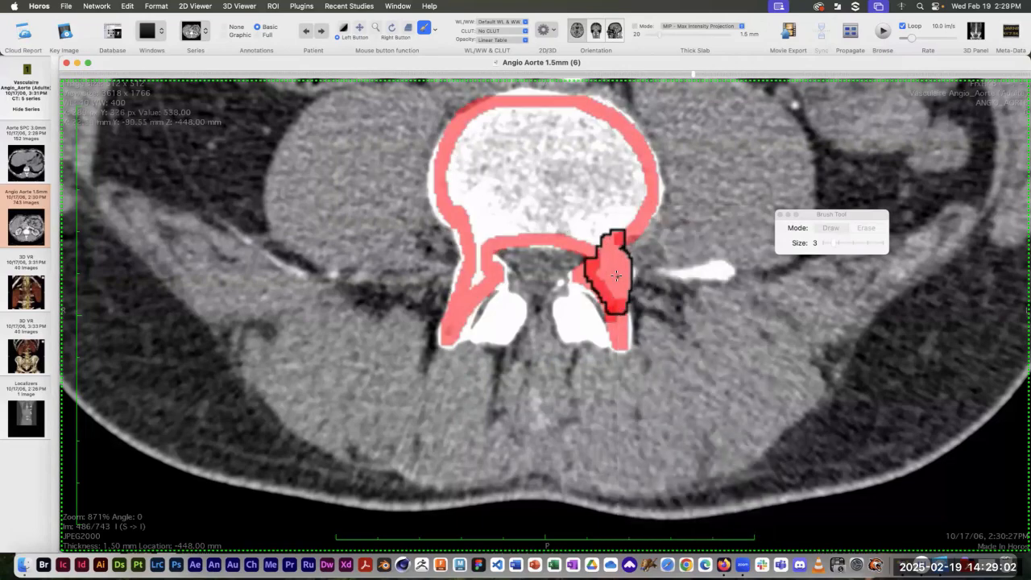
mouse_move(571, 229)
mouse_down()
mouse_move(501, 228)
mouse_move(477, 252)
mouse_move(474, 290)
mouse_move(484, 221)
mouse_move(452, 196)
mouse_move(448, 177)
mouse_move(507, 106)
mouse_move(576, 107)
mouse_move(622, 143)
mouse_move(641, 172)
mouse_move(639, 213)
mouse_move(595, 232)
mouse_move(496, 218)
mouse_move(459, 179)
mouse_move(488, 197)
mouse_move(508, 178)
mouse_move(488, 146)
mouse_move(526, 149)
mouse_move(538, 128)
mouse_move(564, 120)
mouse_move(600, 141)
mouse_move(580, 131)
mouse_move(596, 161)
mouse_move(564, 149)
mouse_move(534, 192)
mouse_move(565, 207)
mouse_move(562, 187)
mouse_move(626, 200)
mouse_move(555, 144)
mouse_up()
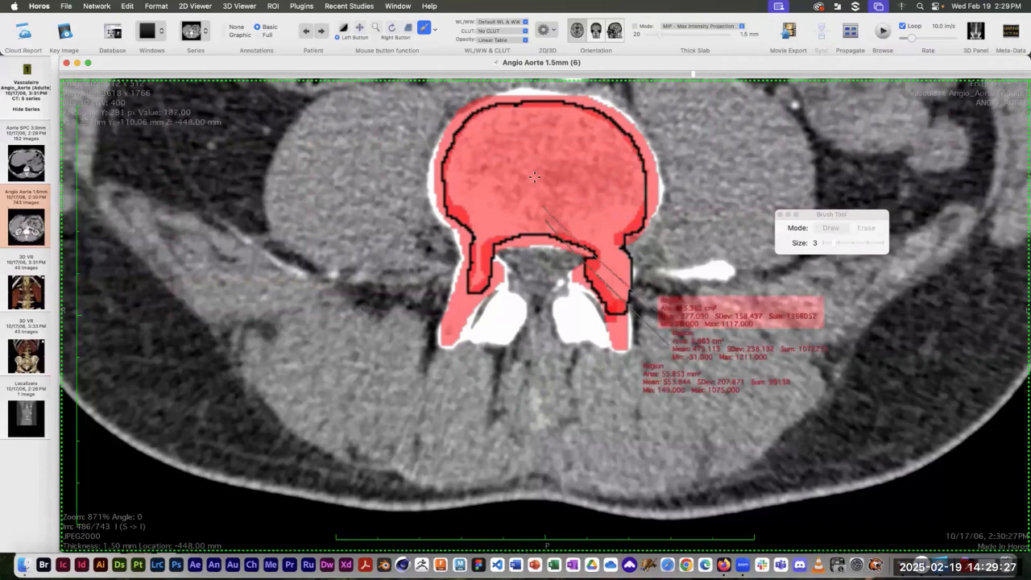
Outline and fill the vertebral body and both rear bony extensions on image 487 with the brush
scroll(488, 179, down, 1)
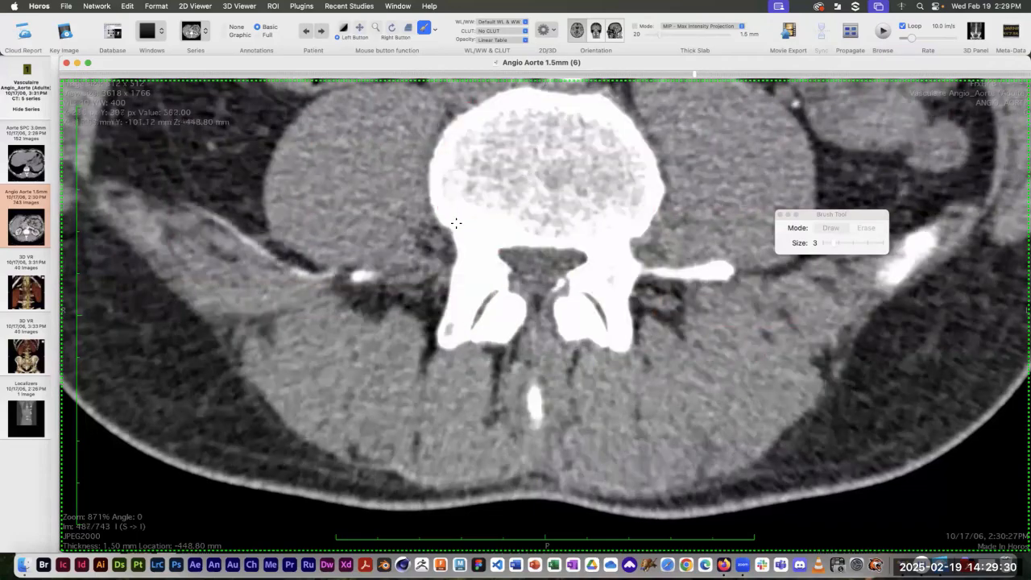
mouse_move(460, 224)
mouse_down()
mouse_move(439, 197)
mouse_move(441, 162)
mouse_move(461, 133)
mouse_move(514, 101)
mouse_move(550, 99)
mouse_move(603, 105)
mouse_move(633, 136)
mouse_move(656, 212)
mouse_move(620, 257)
mouse_move(620, 338)
mouse_move(583, 278)
mouse_move(598, 252)
mouse_move(560, 235)
mouse_move(491, 248)
mouse_move(492, 283)
mouse_move(445, 340)
mouse_move(462, 307)
mouse_up()
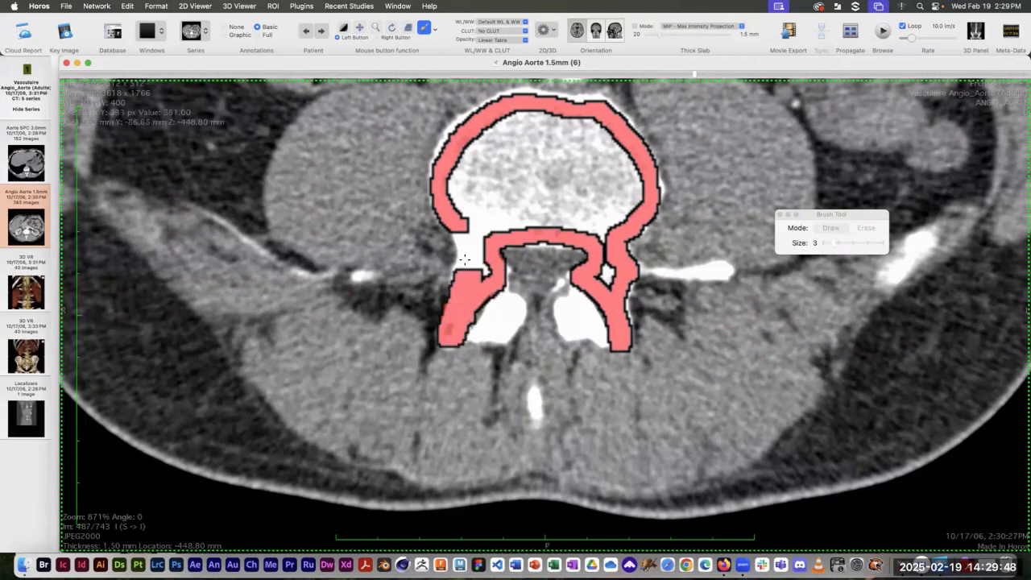
drag(465, 258, 468, 252)
mouse_move(447, 218)
mouse_down()
mouse_move(474, 241)
mouse_move(478, 263)
mouse_up()
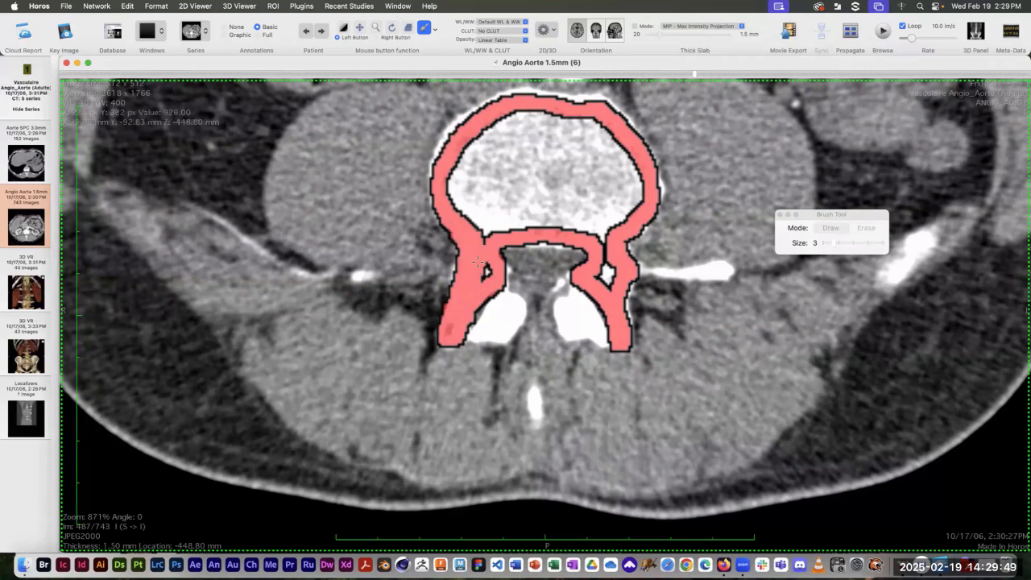
drag(480, 227, 483, 219)
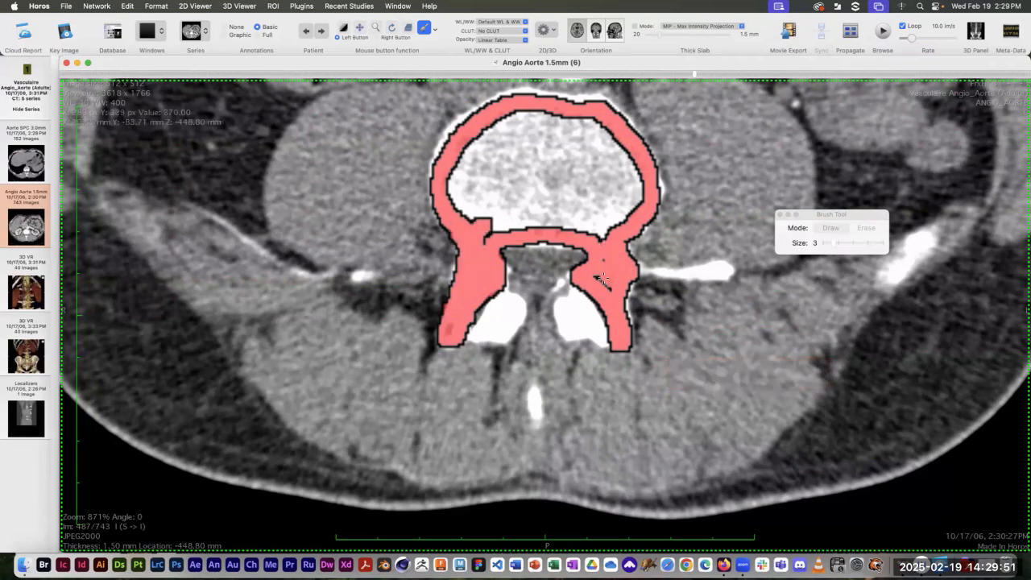
mouse_move(601, 233)
mouse_down()
mouse_move(520, 222)
mouse_move(491, 237)
mouse_move(452, 190)
mouse_move(476, 173)
mouse_move(524, 194)
mouse_move(570, 183)
mouse_move(608, 133)
mouse_move(638, 210)
mouse_move(603, 223)
mouse_move(575, 198)
mouse_move(506, 207)
mouse_up()
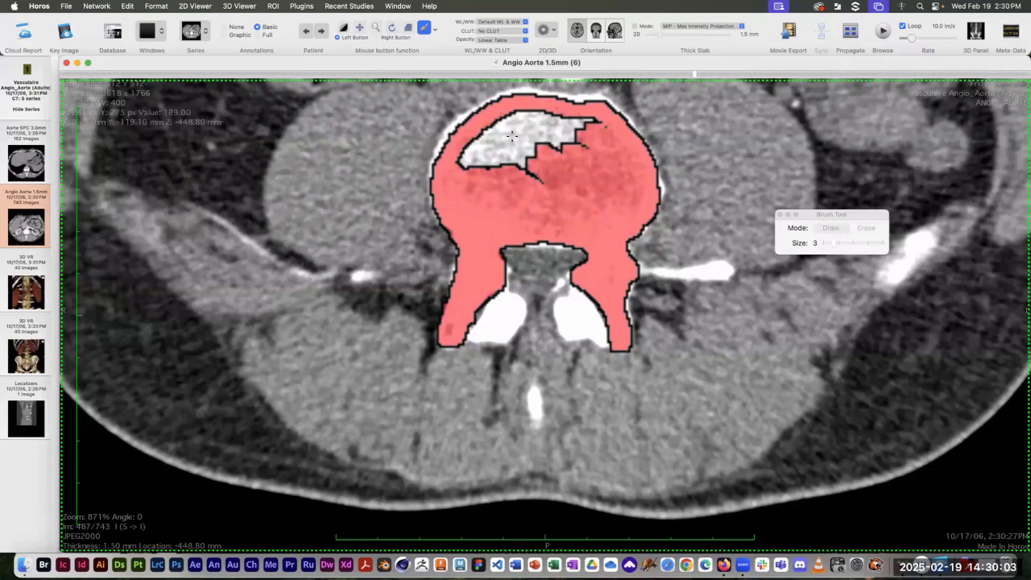
mouse_move(513, 133)
mouse_down()
mouse_move(511, 145)
mouse_move(515, 127)
mouse_move(581, 125)
mouse_move(600, 127)
mouse_move(609, 144)
mouse_move(594, 139)
mouse_move(515, 181)
mouse_move(483, 184)
mouse_move(457, 159)
mouse_move(487, 137)
mouse_move(480, 162)
mouse_up()
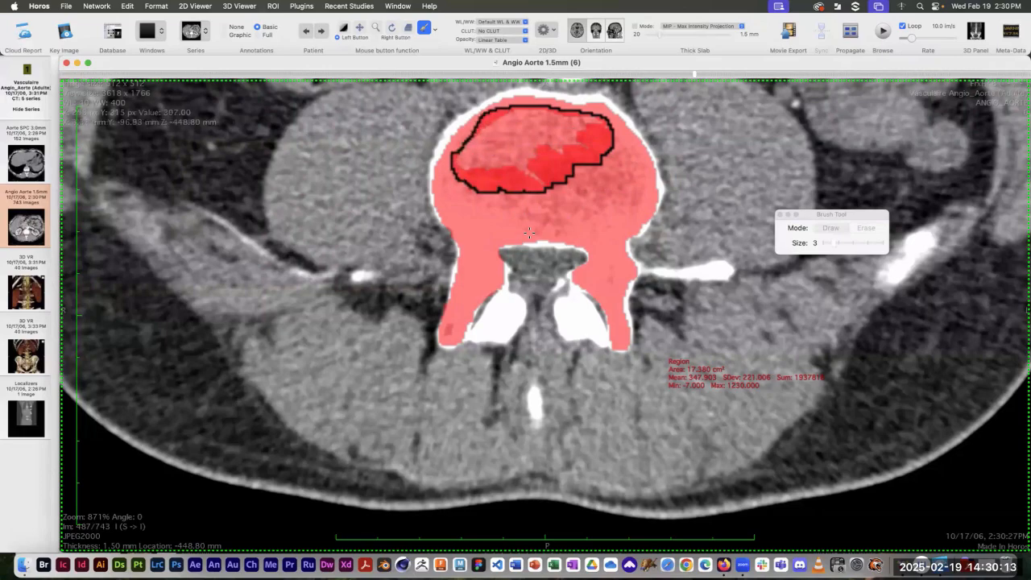
Paint image 488's vertebral body, both rear extensions, the attached side process and the separate bone fragment on the opposite side
scroll(503, 212, down, 1)
mouse_move(495, 112)
mouse_down()
mouse_move(564, 100)
mouse_move(601, 111)
mouse_move(639, 152)
mouse_move(651, 187)
mouse_move(622, 262)
mouse_move(629, 274)
mouse_move(704, 272)
mouse_up()
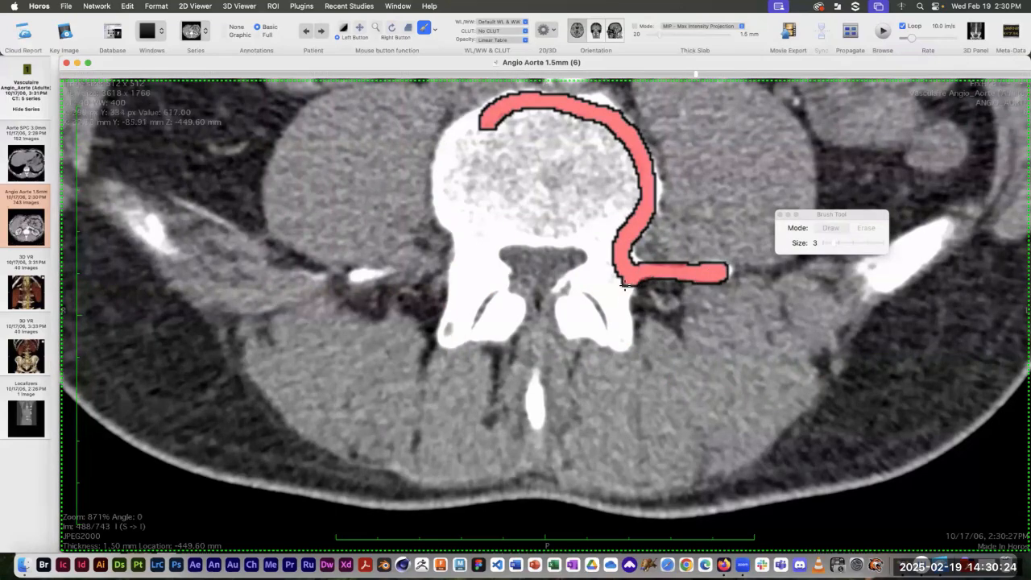
drag(625, 284, 620, 340)
mouse_move(597, 290)
mouse_down()
mouse_move(577, 280)
mouse_move(593, 252)
mouse_move(583, 238)
mouse_move(612, 292)
mouse_up()
mouse_move(566, 233)
mouse_down()
mouse_move(489, 240)
mouse_move(490, 283)
mouse_move(443, 334)
mouse_up()
drag(459, 295, 460, 268)
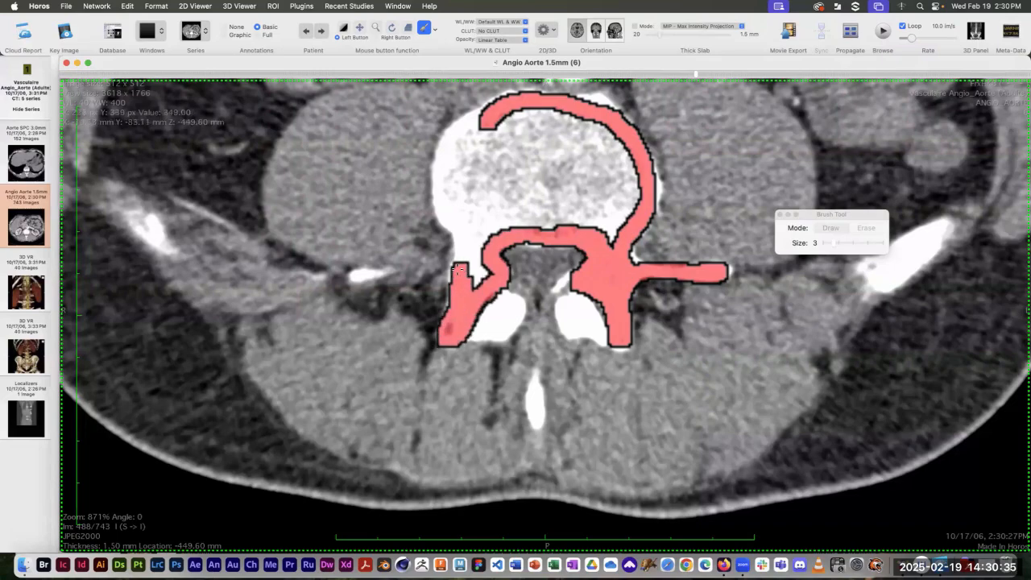
mouse_move(453, 231)
mouse_down()
mouse_move(440, 179)
mouse_move(449, 142)
mouse_move(480, 118)
mouse_up()
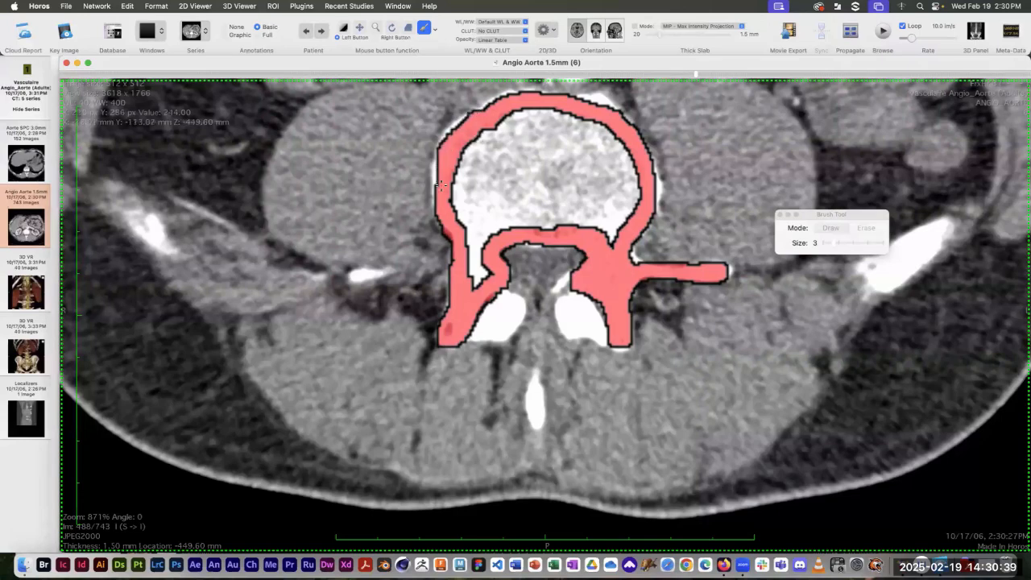
mouse_move(440, 185)
mouse_down()
mouse_move(479, 241)
mouse_move(472, 258)
mouse_move(484, 216)
mouse_move(513, 224)
mouse_move(460, 200)
mouse_move(476, 201)
mouse_move(479, 168)
mouse_move(501, 139)
mouse_move(484, 153)
mouse_move(556, 117)
mouse_move(613, 137)
mouse_move(636, 173)
mouse_move(540, 118)
mouse_move(592, 152)
mouse_move(527, 175)
mouse_move(495, 206)
mouse_move(548, 222)
mouse_move(531, 198)
mouse_move(577, 208)
mouse_move(584, 184)
mouse_move(616, 173)
mouse_move(636, 183)
mouse_move(613, 225)
mouse_move(606, 213)
mouse_move(593, 225)
mouse_up()
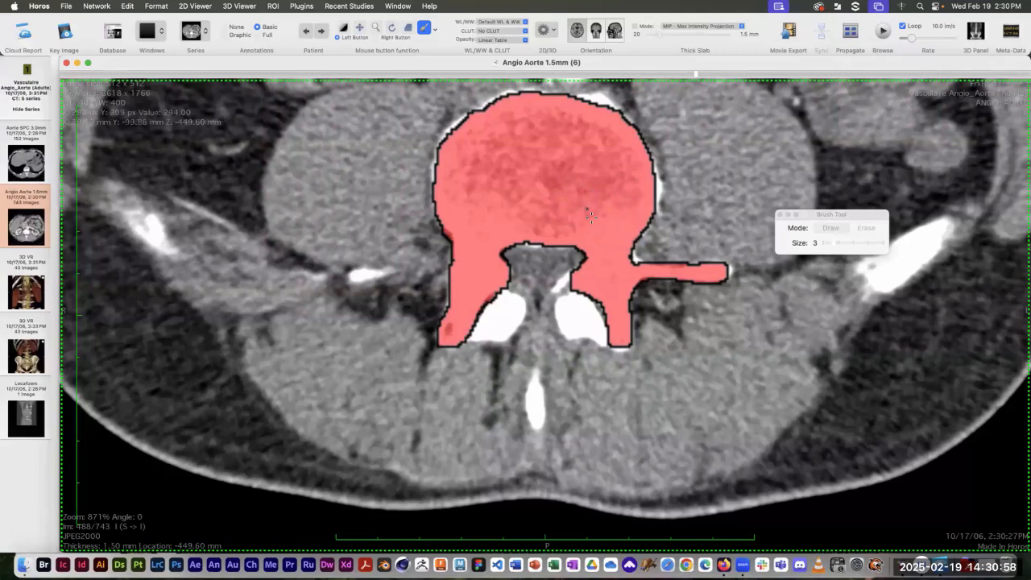
click(353, 274)
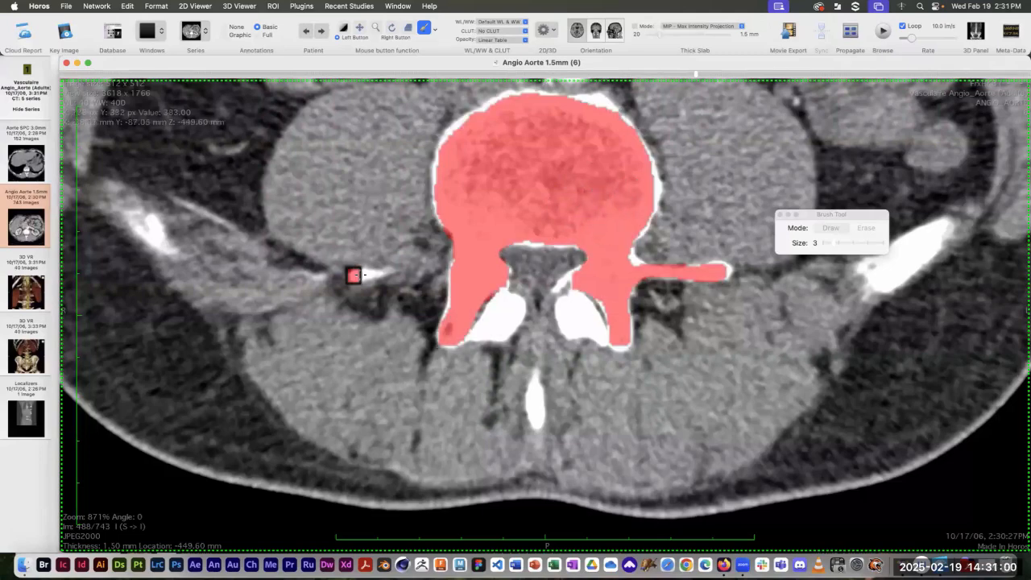
mouse_move(378, 276)
mouse_down()
mouse_move(358, 278)
mouse_move(368, 278)
mouse_up()
Go back through images 487, 486 and 485 and paint the side process fragments beside the vertebra
scroll(371, 269, up, 1)
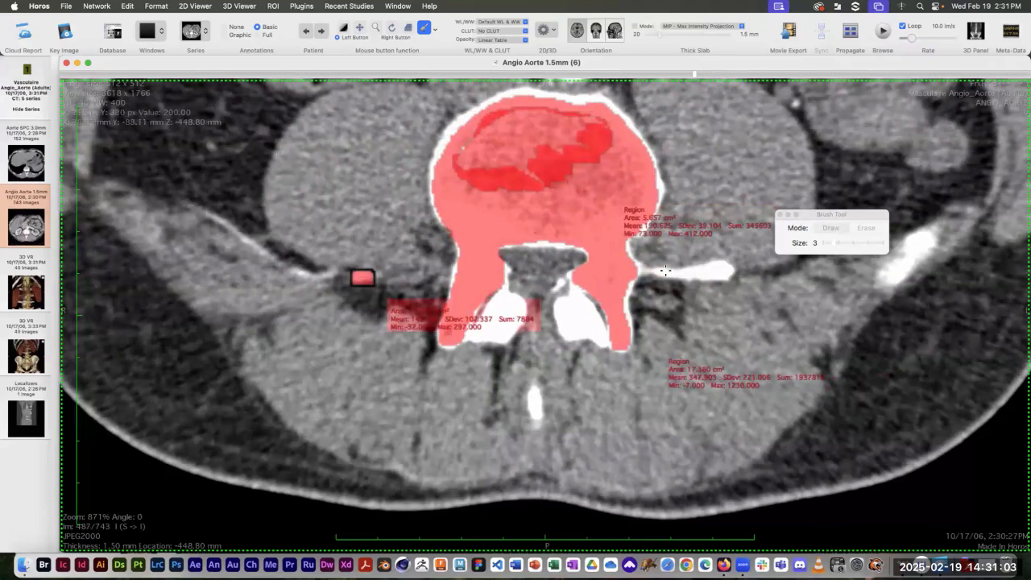
drag(667, 273, 730, 271)
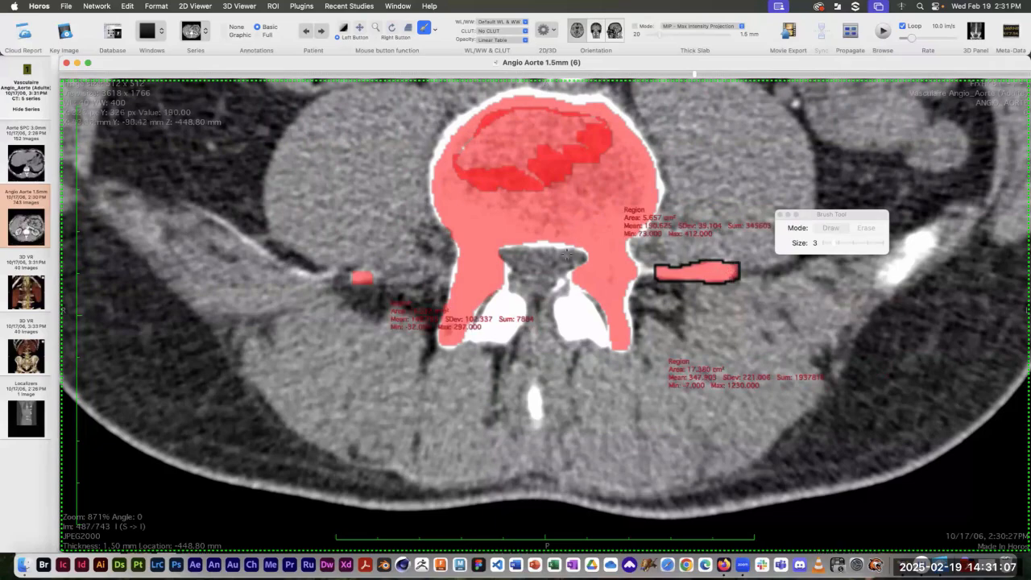
scroll(566, 254, up, 1)
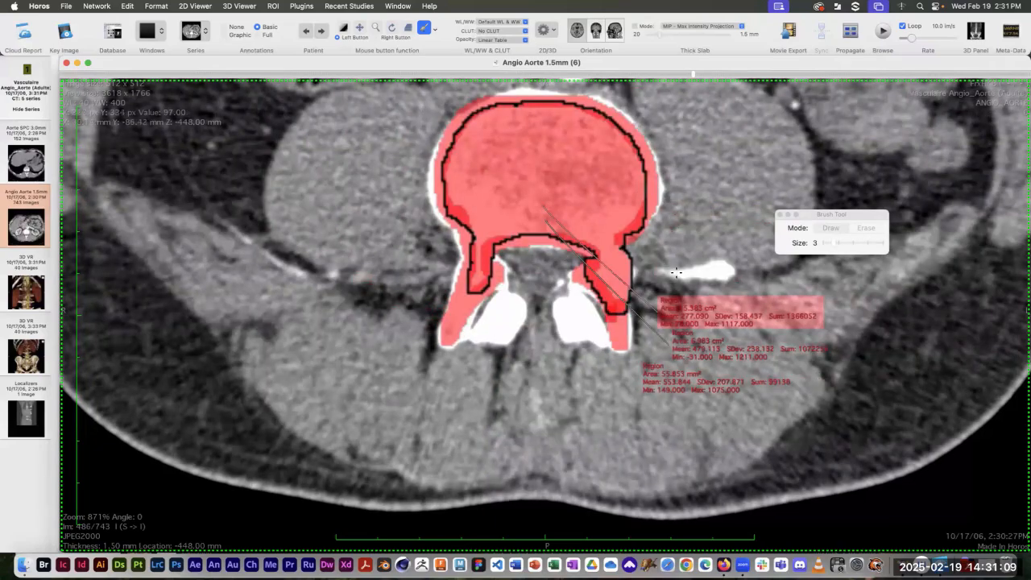
mouse_move(677, 272)
mouse_down()
mouse_move(718, 269)
mouse_move(701, 273)
mouse_up()
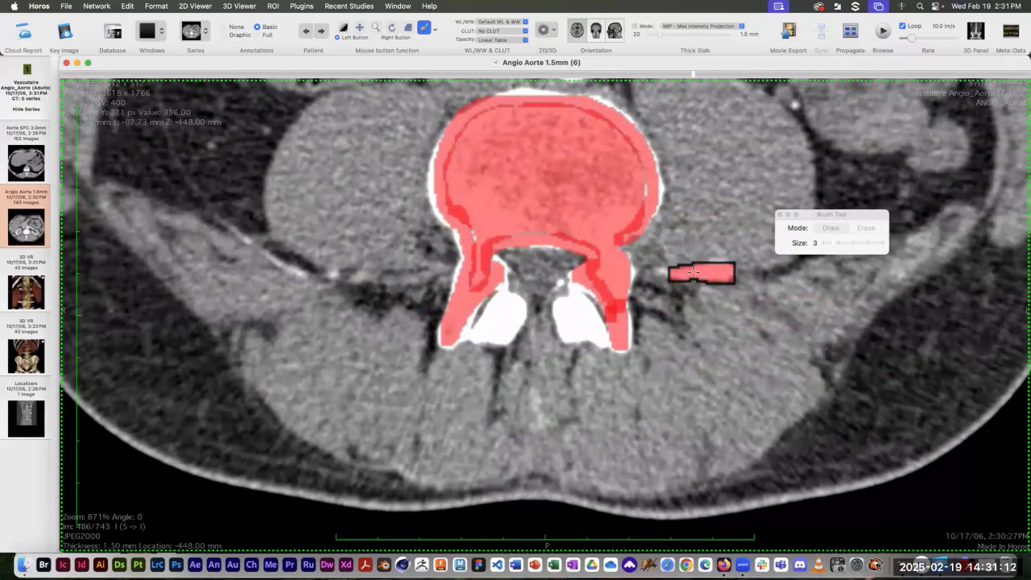
click(360, 276)
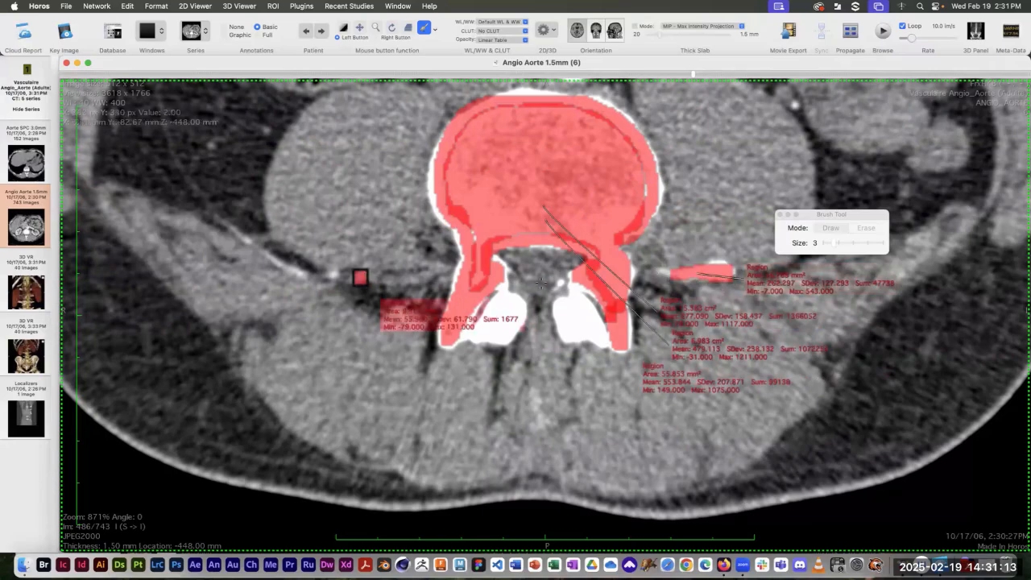
scroll(649, 294, up, 1)
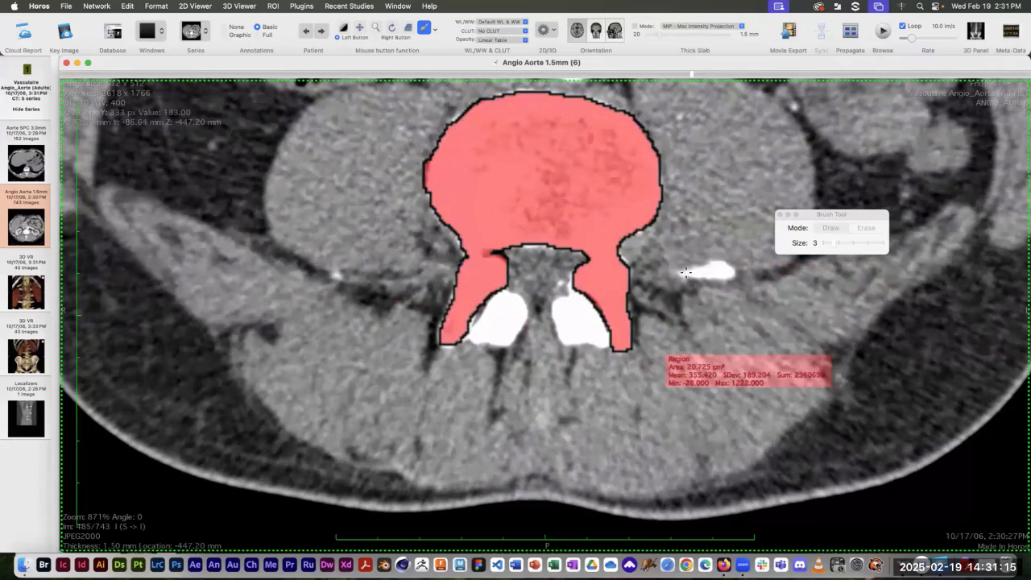
mouse_move(684, 273)
mouse_down()
mouse_move(721, 269)
mouse_move(707, 286)
mouse_move(727, 270)
mouse_move(686, 275)
mouse_up()
Paint the side process fragment and the vertebral body with its connected rear extension on image 484
scroll(648, 285, up, 1)
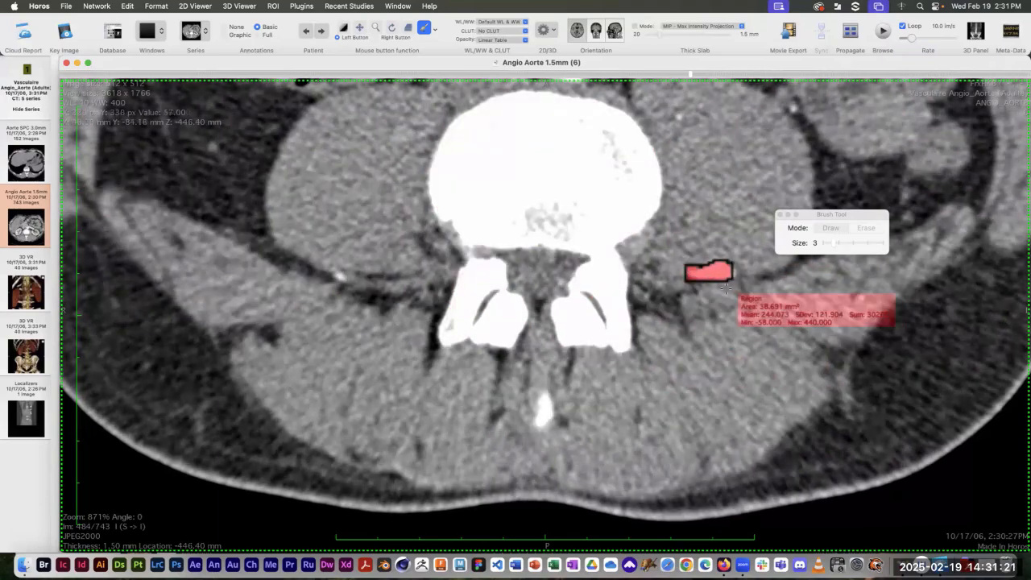
scroll(726, 284, down, 1)
scroll(668, 226, up, 1)
mouse_move(625, 123)
mouse_down()
mouse_move(646, 158)
mouse_move(649, 191)
mouse_move(630, 234)
mouse_move(610, 240)
mouse_move(617, 329)
mouse_move(577, 281)
mouse_move(600, 254)
mouse_move(595, 273)
mouse_move(554, 239)
mouse_move(476, 236)
mouse_move(441, 203)
mouse_move(437, 165)
mouse_move(479, 117)
mouse_move(560, 102)
mouse_move(614, 114)
mouse_move(627, 136)
mouse_move(580, 138)
mouse_move(523, 114)
mouse_up()
mouse_move(533, 147)
mouse_down()
mouse_move(504, 158)
mouse_move(507, 169)
mouse_move(483, 165)
mouse_move(467, 183)
mouse_move(482, 198)
mouse_move(462, 208)
mouse_move(496, 224)
mouse_move(566, 227)
mouse_move(594, 246)
mouse_move(625, 206)
mouse_move(637, 161)
mouse_move(624, 174)
mouse_move(600, 154)
mouse_move(576, 161)
mouse_move(548, 197)
mouse_move(507, 206)
mouse_move(616, 196)
mouse_move(584, 216)
mouse_move(551, 212)
mouse_up()
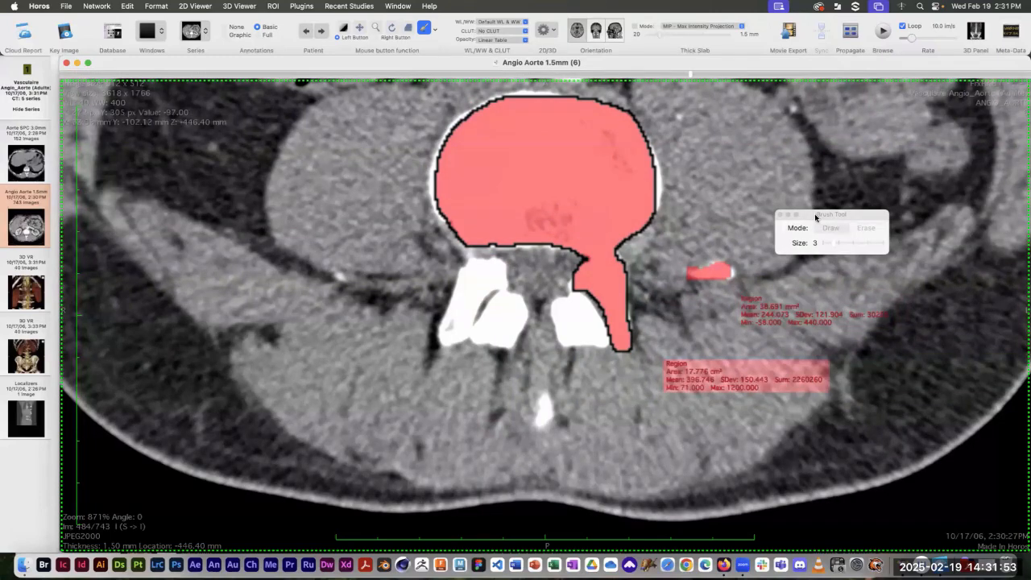
Erase part of the painted vertebral body's side edge on image 484 in Erase mode and repaint it in Draw mode
drag(809, 216, 769, 207)
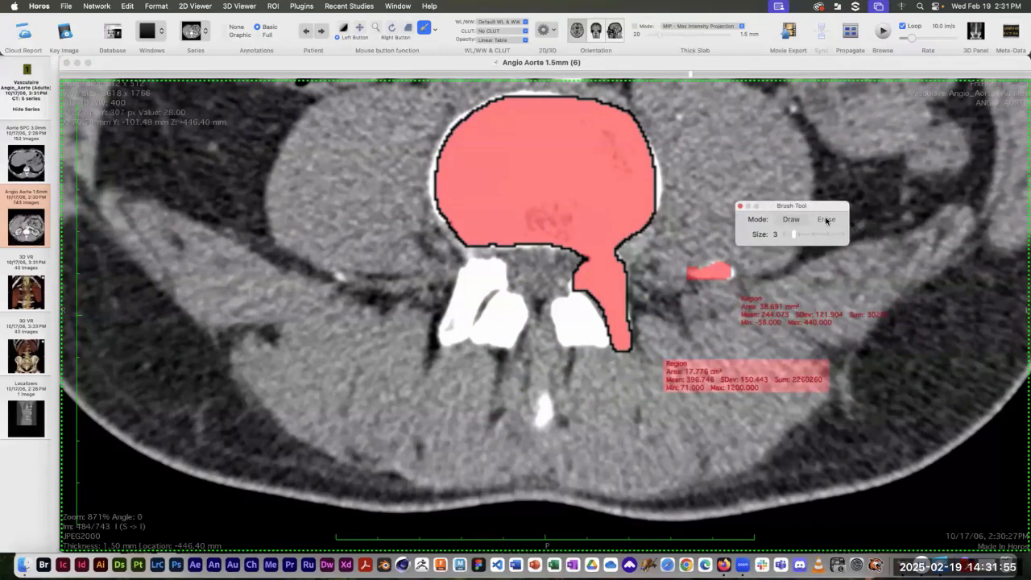
click(830, 220)
click(655, 205)
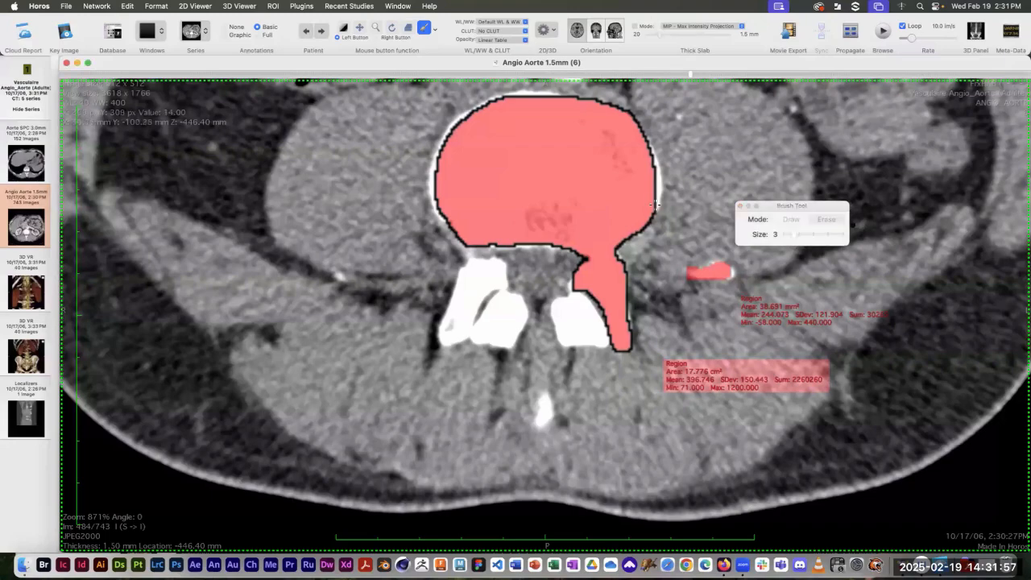
mouse_move(665, 213)
mouse_down()
mouse_move(645, 198)
mouse_move(643, 150)
mouse_move(616, 165)
mouse_move(696, 205)
mouse_up()
click(792, 220)
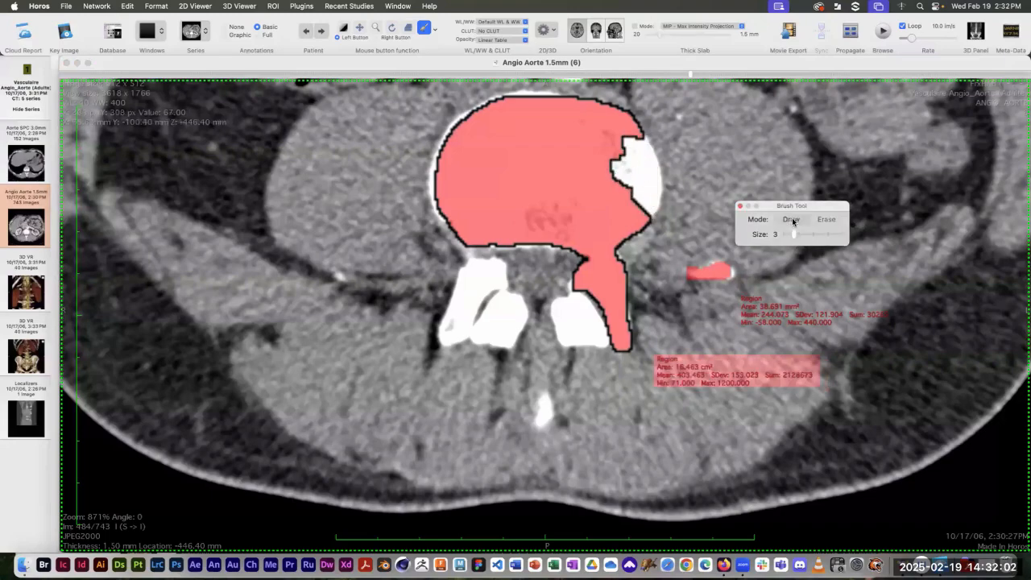
click(629, 129)
mouse_move(631, 131)
mouse_down()
mouse_move(649, 192)
mouse_move(626, 141)
mouse_move(613, 178)
mouse_up()
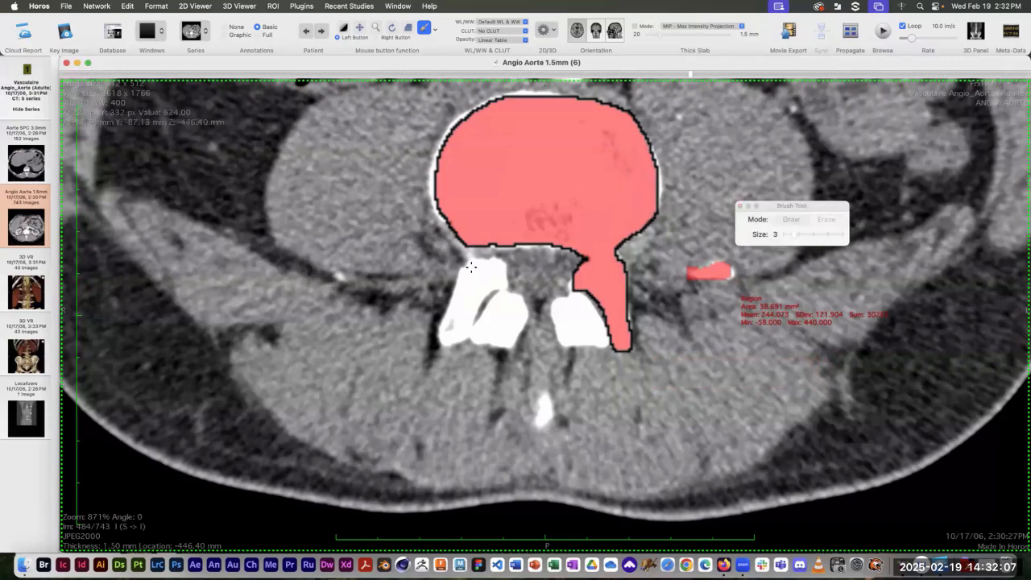
Paint the remaining rear extension on image 484, and the vertebral body and both rear extensions on image 483
mouse_move(471, 267)
mouse_down()
mouse_move(490, 290)
mouse_move(446, 331)
mouse_move(469, 280)
mouse_up()
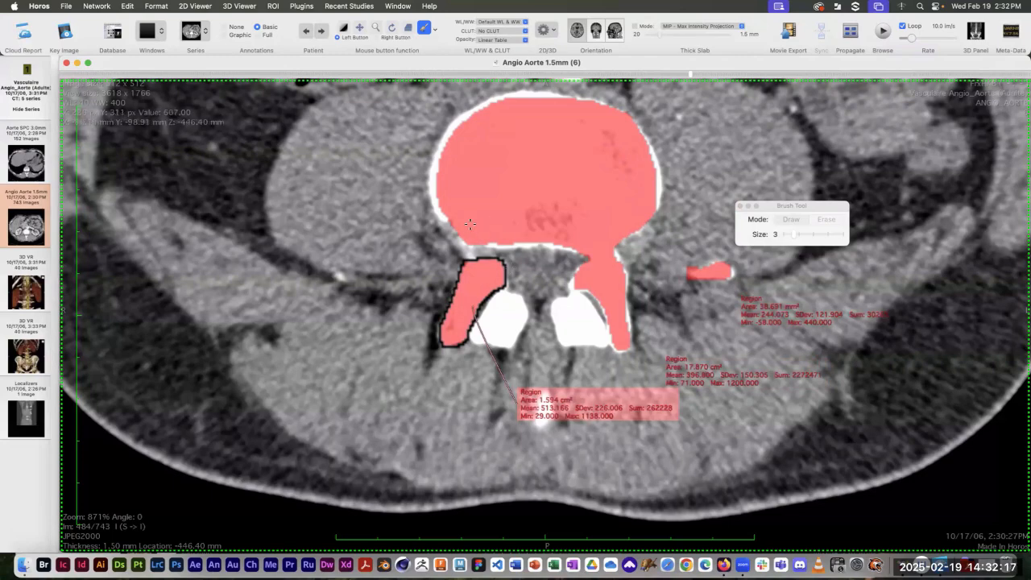
scroll(477, 172, up, 1)
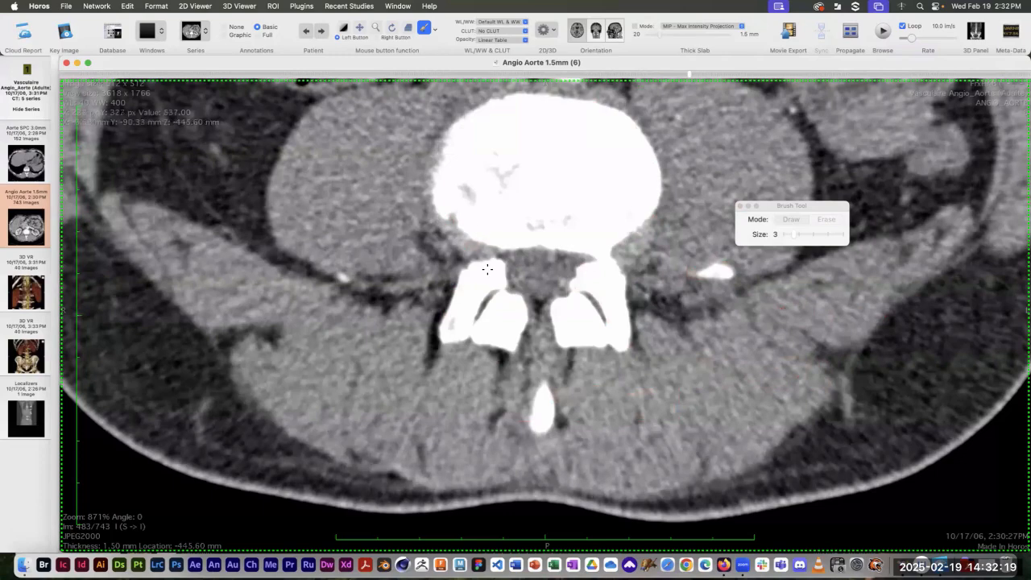
mouse_move(484, 269)
mouse_down()
mouse_move(498, 268)
mouse_move(473, 307)
mouse_move(446, 321)
mouse_move(481, 278)
mouse_up()
mouse_move(577, 284)
mouse_down()
mouse_move(606, 272)
mouse_move(622, 340)
mouse_move(594, 289)
mouse_move(601, 256)
mouse_move(557, 235)
mouse_move(475, 230)
mouse_move(445, 175)
mouse_move(457, 135)
mouse_move(520, 103)
mouse_move(579, 101)
mouse_move(636, 138)
mouse_move(654, 177)
mouse_move(639, 219)
mouse_move(600, 256)
mouse_move(533, 227)
mouse_move(491, 224)
mouse_move(461, 192)
mouse_move(456, 167)
mouse_move(474, 173)
mouse_move(496, 149)
mouse_move(480, 133)
mouse_move(592, 128)
mouse_move(561, 114)
mouse_move(617, 137)
mouse_move(641, 173)
mouse_move(624, 195)
mouse_move(531, 130)
mouse_move(576, 165)
mouse_move(533, 161)
mouse_move(468, 182)
mouse_move(533, 211)
mouse_move(608, 225)
mouse_up()
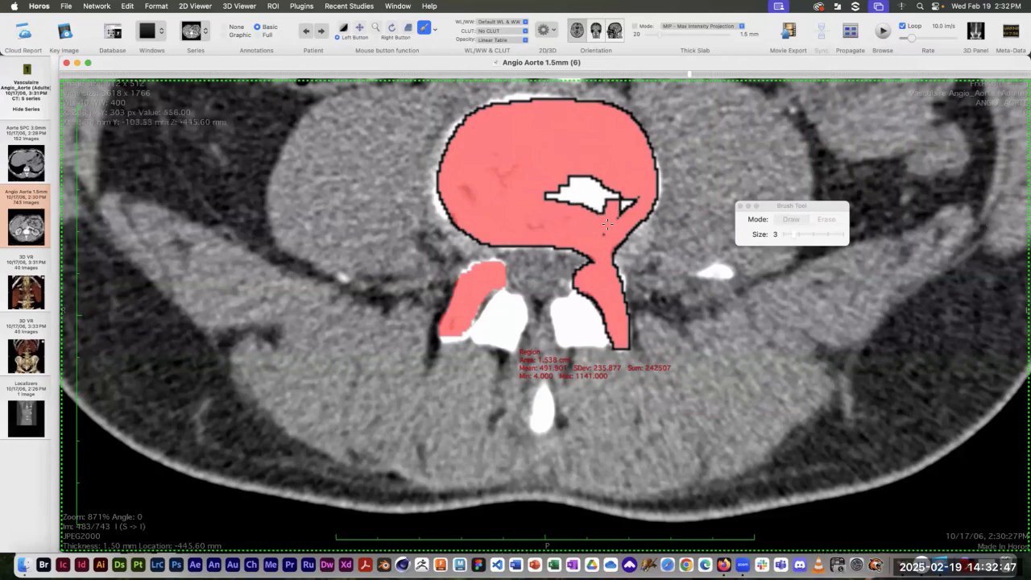
mouse_move(616, 176)
mouse_down()
mouse_move(597, 201)
mouse_move(546, 193)
mouse_up()
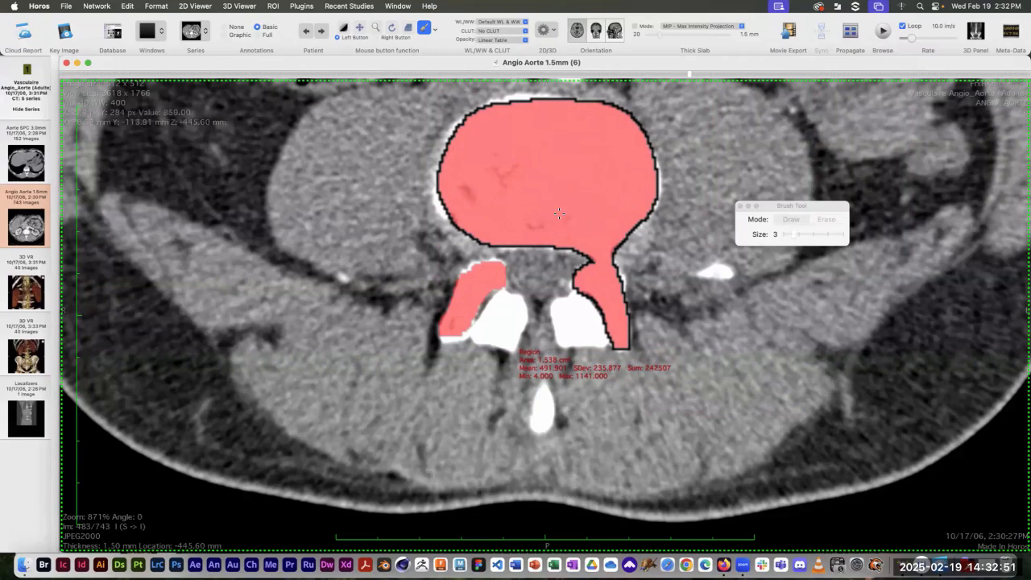
Paint both outer articular processes, the rear band and the curved front rim of the vertebral body on image 482
scroll(581, 276, up, 1)
mouse_move(579, 292)
mouse_down()
mouse_move(614, 278)
mouse_move(621, 340)
mouse_move(594, 282)
mouse_up()
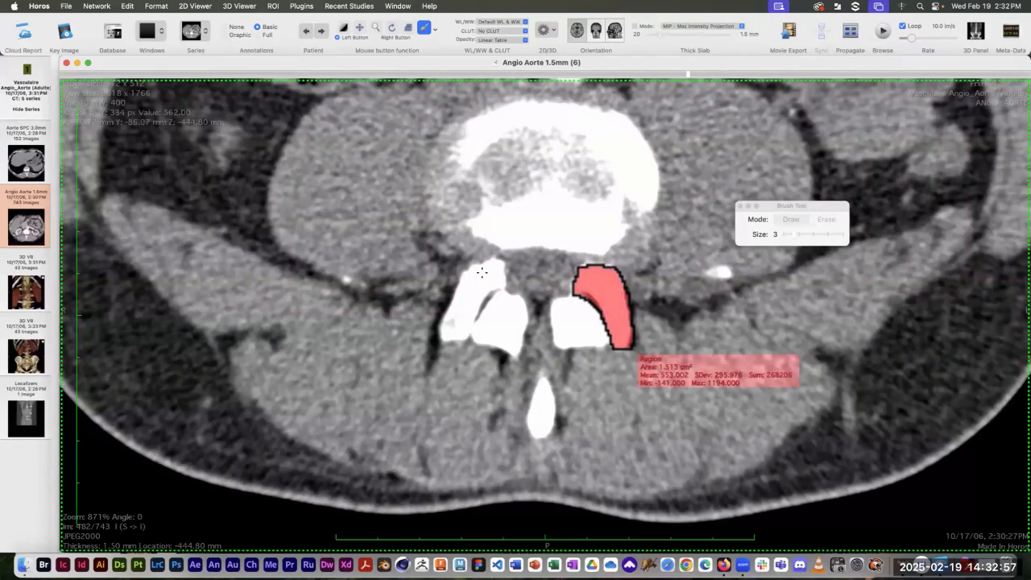
mouse_move(482, 273)
mouse_down()
mouse_move(495, 266)
mouse_move(459, 327)
mouse_move(464, 287)
mouse_move(457, 332)
mouse_up()
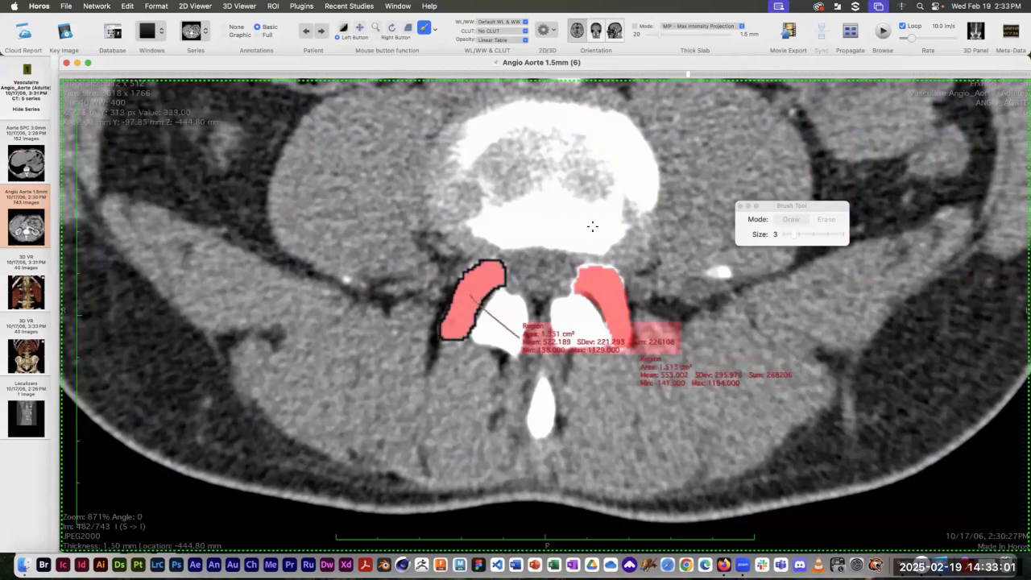
mouse_move(619, 227)
mouse_down()
mouse_move(600, 240)
mouse_move(568, 240)
mouse_move(486, 235)
mouse_move(473, 224)
mouse_move(548, 185)
mouse_move(617, 215)
mouse_move(571, 225)
mouse_move(529, 209)
mouse_move(510, 227)
mouse_up()
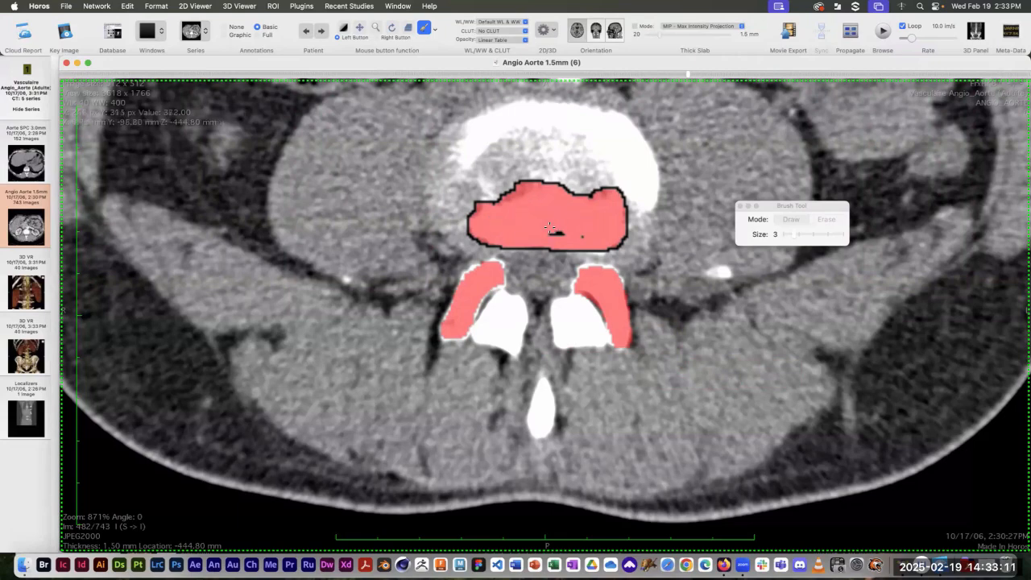
drag(572, 227, 570, 225)
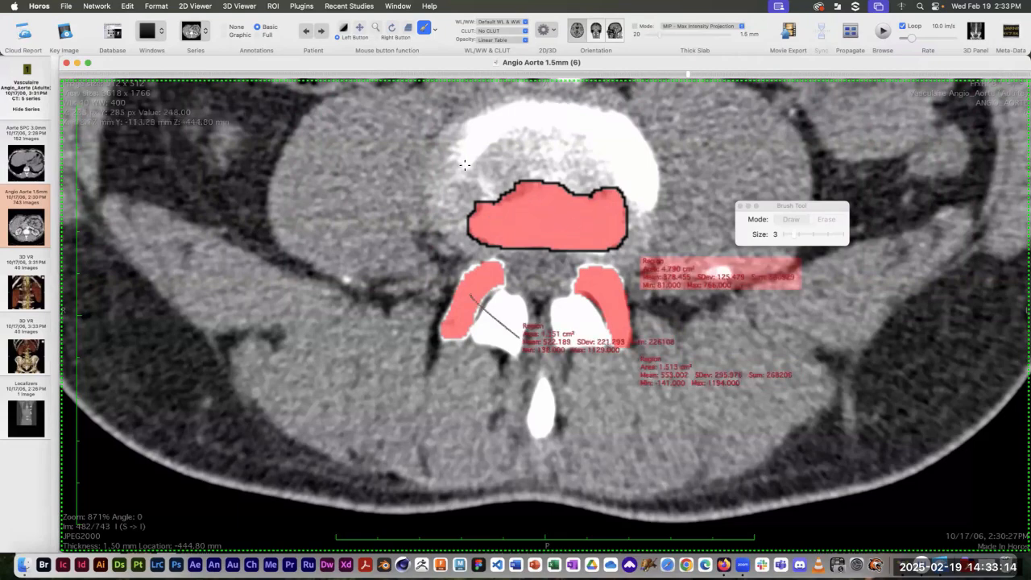
mouse_move(464, 164)
mouse_down()
mouse_move(488, 139)
mouse_move(580, 130)
mouse_move(623, 187)
mouse_move(651, 183)
mouse_move(653, 154)
mouse_move(627, 127)
mouse_move(514, 112)
mouse_move(485, 121)
mouse_move(459, 155)
mouse_move(480, 129)
mouse_up()
drag(562, 122, 556, 124)
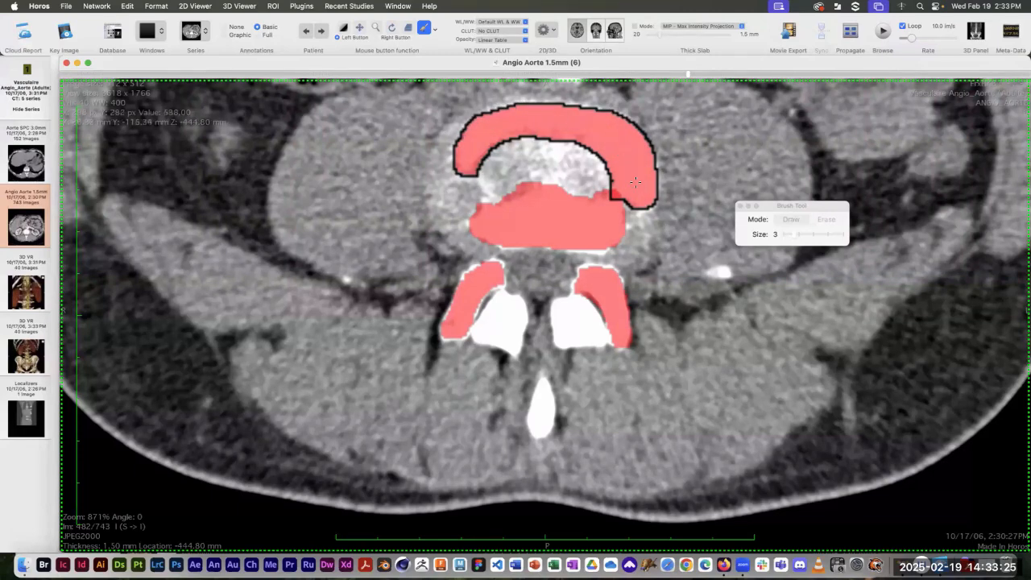
drag(636, 183, 627, 158)
Paint the front rim arc, the rear band of the vertebral body and both outer articular processes on image 481
scroll(548, 195, up, 1)
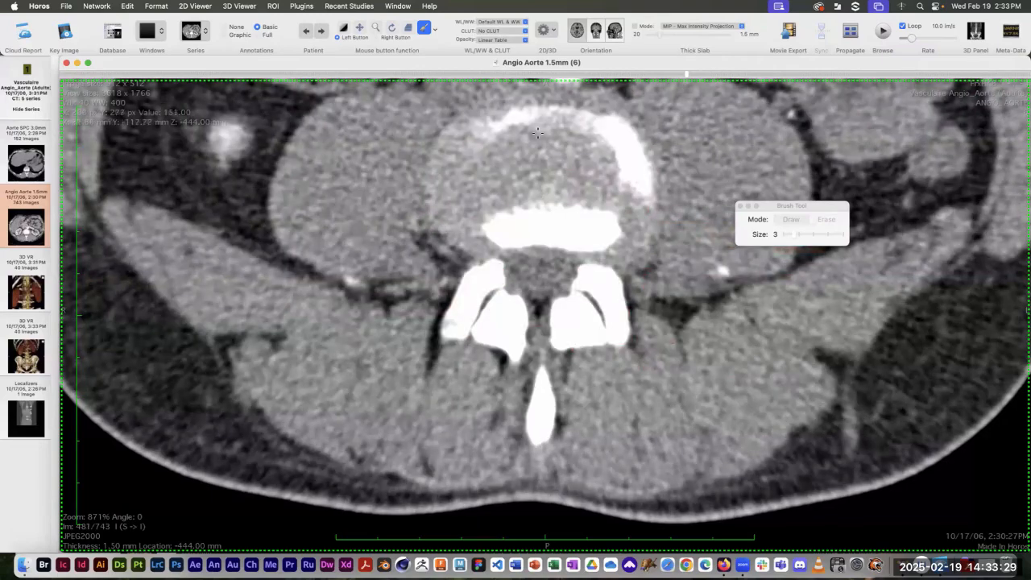
mouse_move(494, 128)
mouse_down()
mouse_move(541, 115)
mouse_move(620, 125)
mouse_move(637, 144)
mouse_move(641, 189)
mouse_move(597, 129)
mouse_up()
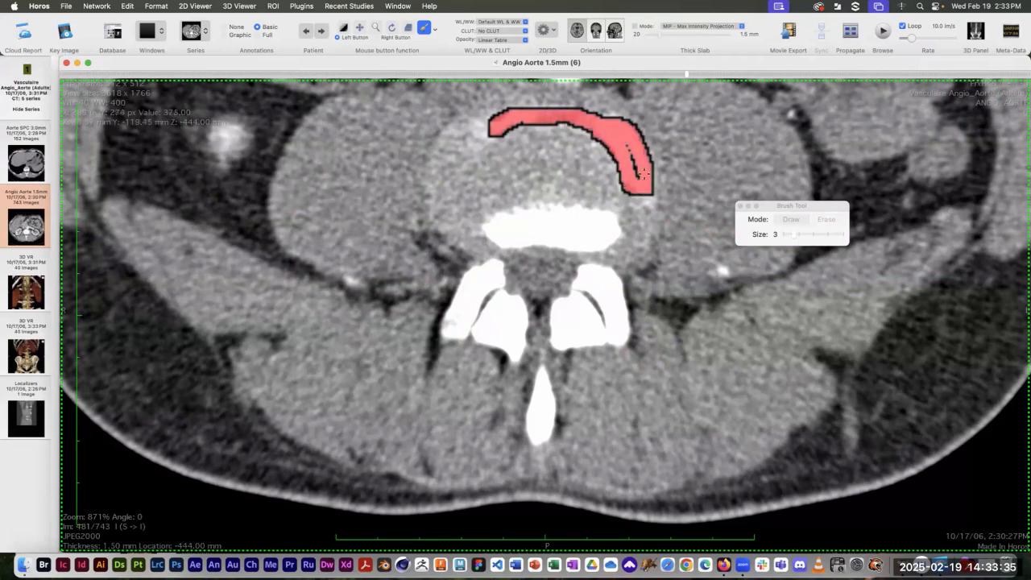
mouse_move(582, 211)
mouse_down()
mouse_move(614, 216)
mouse_move(600, 240)
mouse_move(509, 243)
mouse_move(490, 221)
mouse_move(604, 218)
mouse_move(522, 232)
mouse_up()
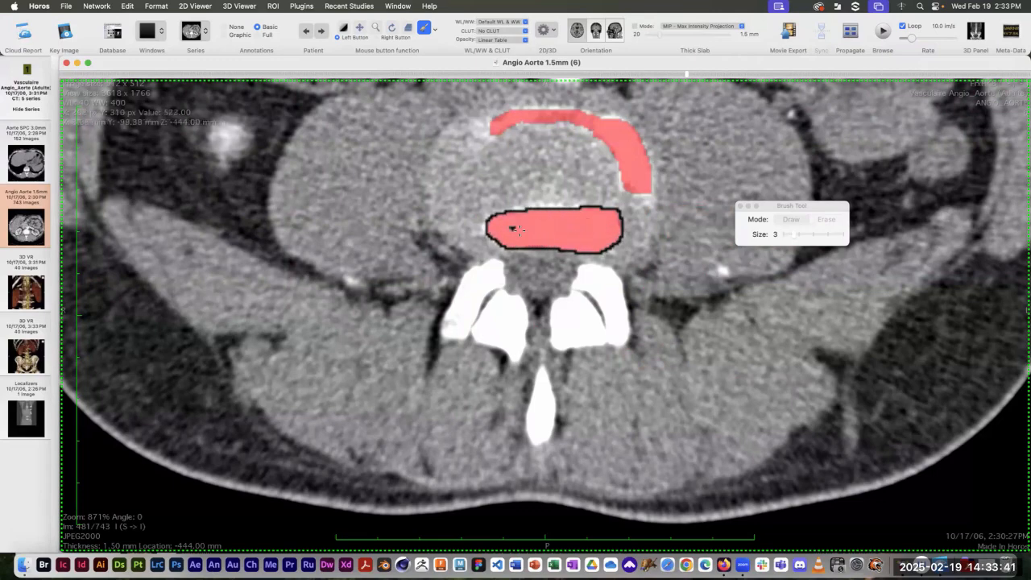
mouse_move(493, 267)
mouse_down()
mouse_move(461, 329)
mouse_move(443, 337)
mouse_move(476, 278)
mouse_up()
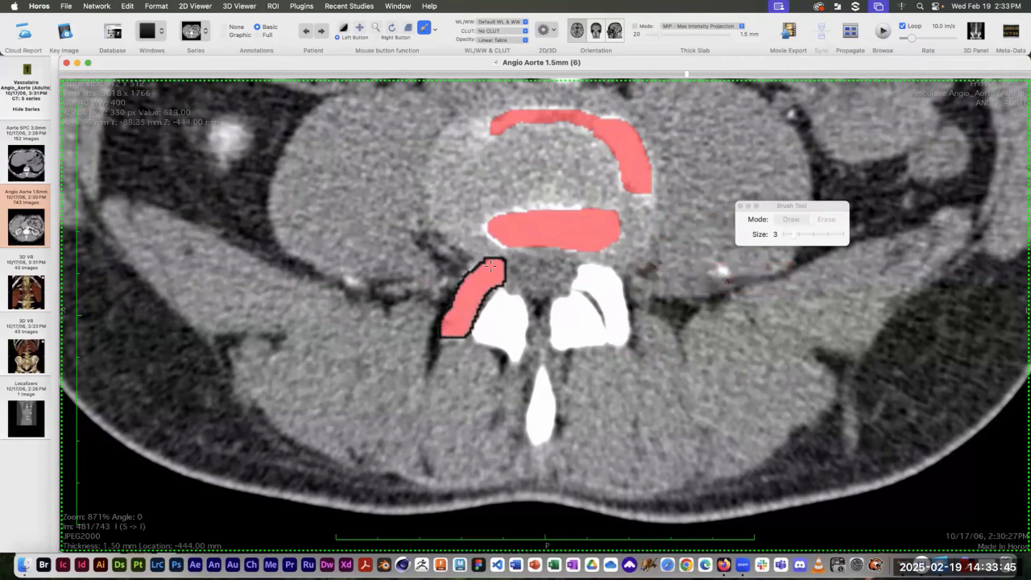
mouse_move(587, 285)
mouse_down()
mouse_move(618, 322)
mouse_move(617, 345)
mouse_move(584, 283)
mouse_move(595, 278)
mouse_up()
Paint the rear band of the vertebral body, including its end edge, and both outer articular processes on image 480
scroll(580, 252, up, 1)
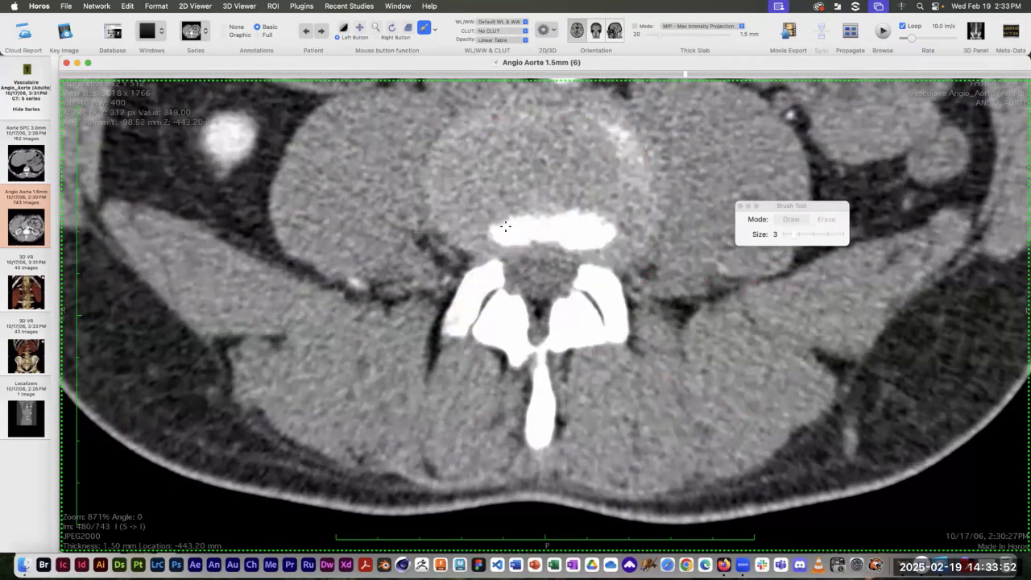
mouse_move(505, 227)
mouse_down()
mouse_move(573, 216)
mouse_move(610, 227)
mouse_move(535, 239)
mouse_move(501, 231)
mouse_up()
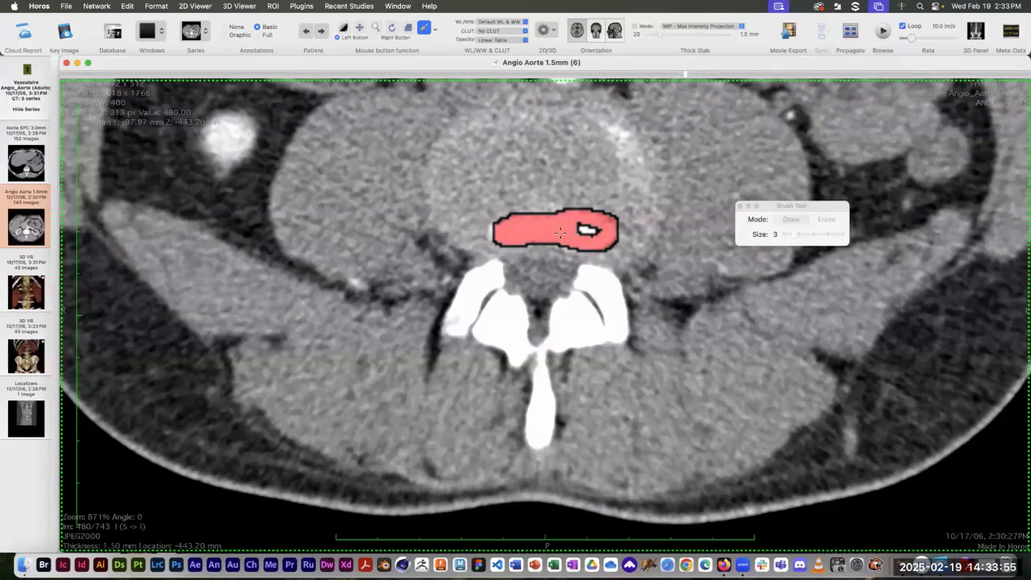
drag(585, 231, 584, 230)
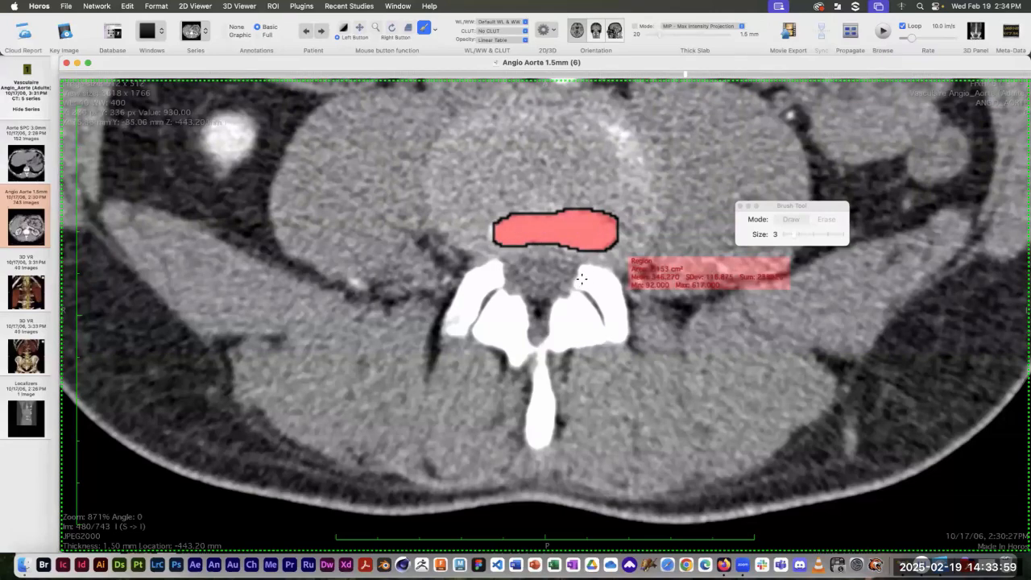
mouse_move(582, 278)
mouse_down()
mouse_move(595, 274)
mouse_move(614, 298)
mouse_move(622, 335)
mouse_move(590, 287)
mouse_up()
mouse_move(496, 268)
mouse_down()
mouse_move(451, 334)
mouse_move(478, 278)
mouse_up()
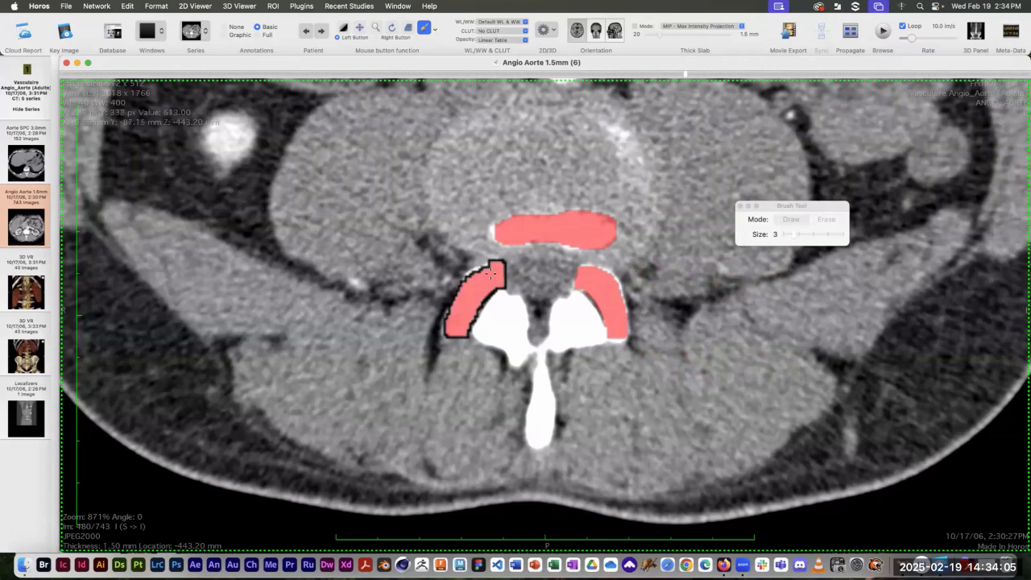
click(502, 234)
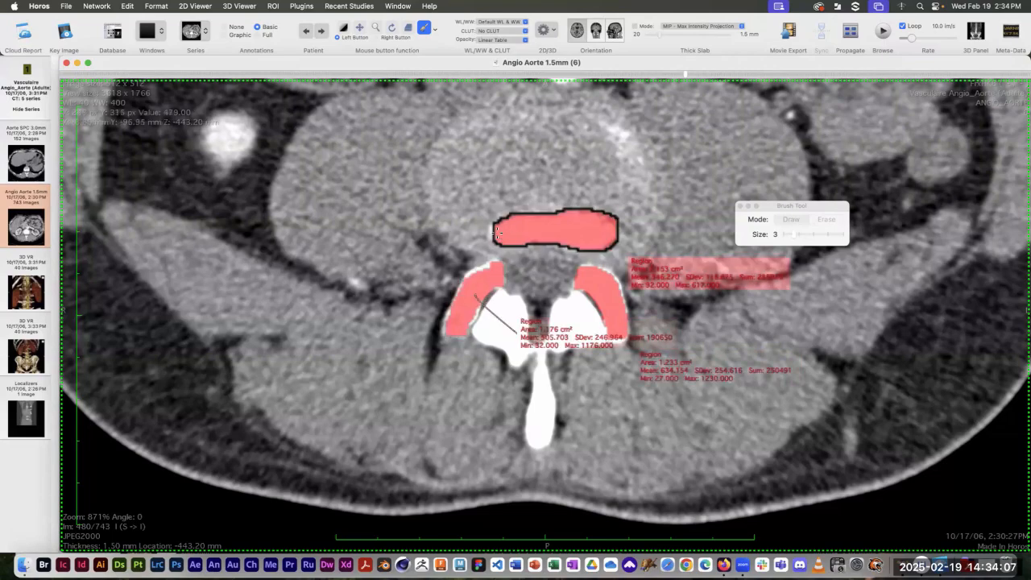
drag(498, 232, 498, 235)
Paint the thin rear band of the vertebral body and both outer articular processes on image 479
scroll(557, 257, up, 1)
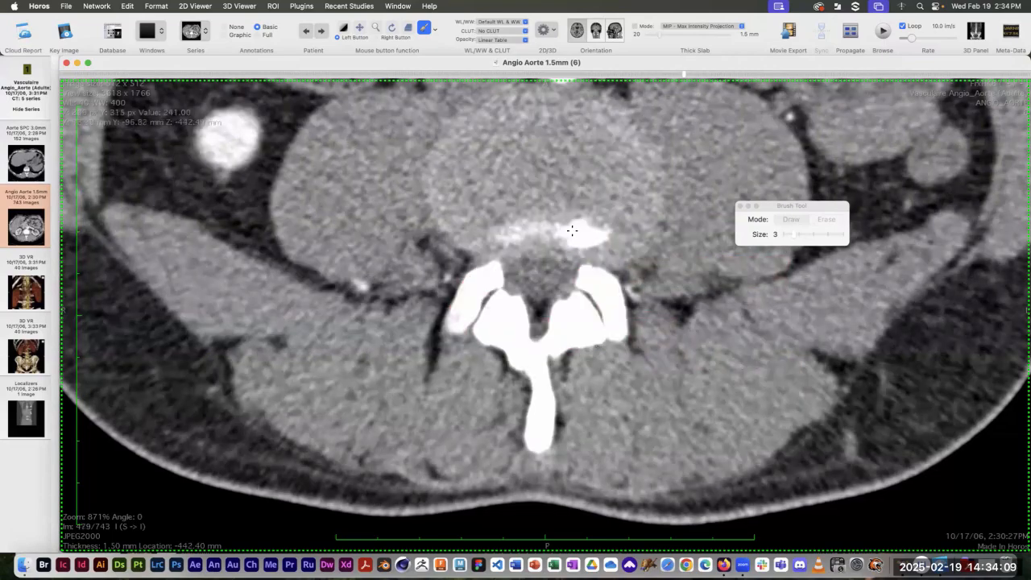
drag(599, 234, 512, 239)
double_click(512, 239)
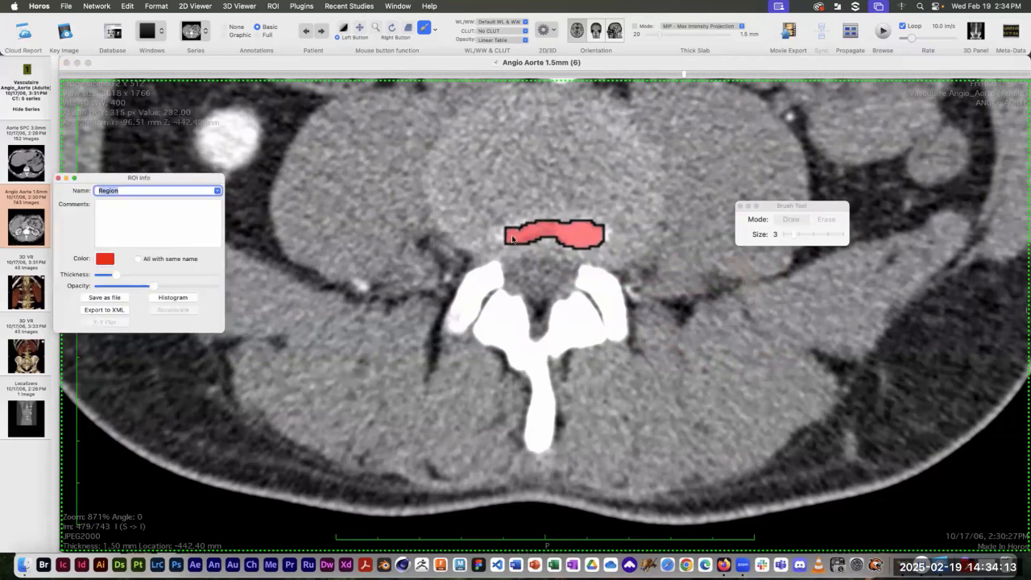
click(584, 270)
mouse_move(583, 274)
mouse_down()
mouse_move(616, 310)
mouse_move(622, 337)
mouse_move(593, 290)
mouse_up()
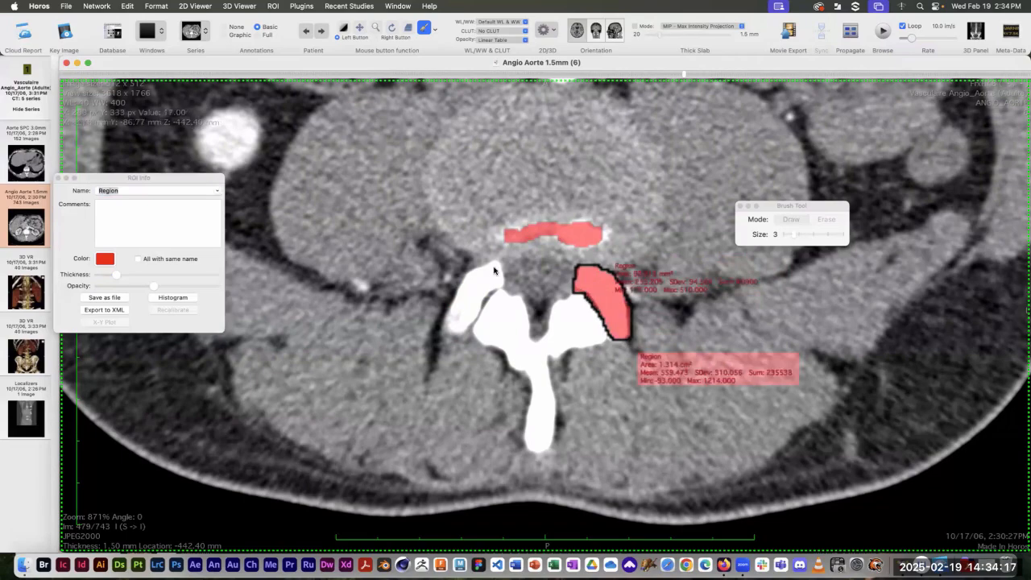
mouse_move(497, 267)
mouse_down()
mouse_move(451, 332)
mouse_move(486, 271)
mouse_move(482, 284)
mouse_up()
Paint the small bright rear spot of the vertebral body on image 478 and both outer articular processes on images 478 and 477
scroll(517, 257, up, 1)
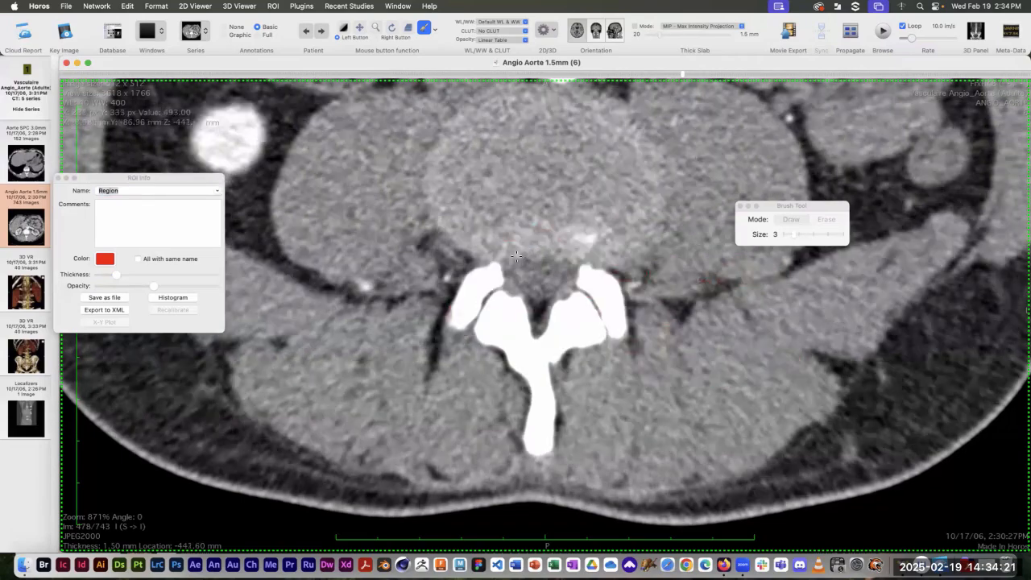
click(589, 238)
mouse_move(585, 275)
mouse_down()
mouse_move(620, 311)
mouse_move(622, 335)
mouse_move(582, 273)
mouse_up()
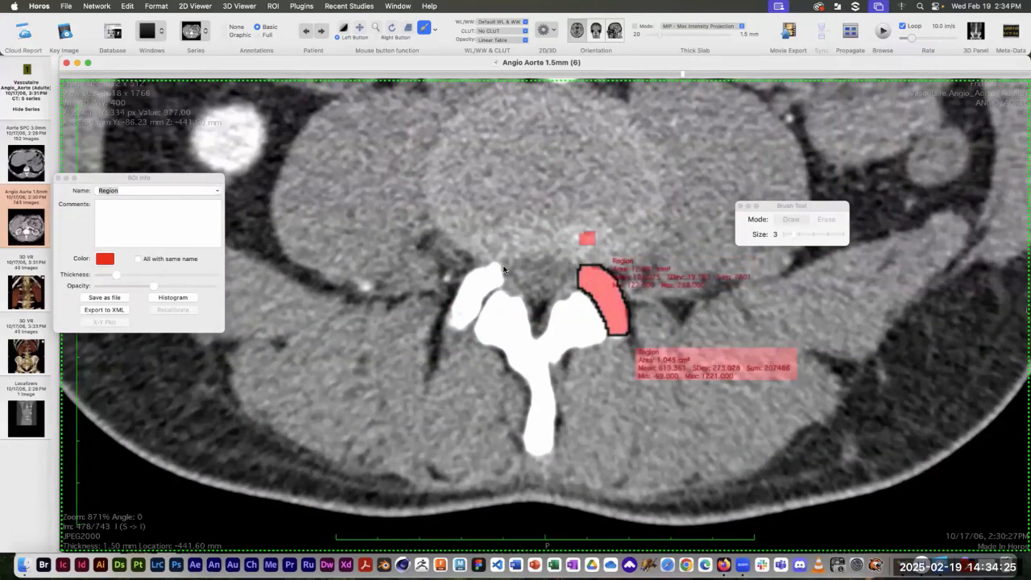
mouse_move(495, 273)
mouse_down()
mouse_move(499, 283)
mouse_move(467, 316)
mouse_move(461, 289)
mouse_move(495, 282)
mouse_up()
scroll(590, 276, up, 1)
mouse_move(596, 277)
mouse_down()
mouse_move(618, 304)
mouse_move(616, 331)
mouse_move(591, 277)
mouse_up()
mouse_move(483, 273)
mouse_down()
mouse_move(467, 318)
mouse_move(474, 278)
mouse_move(506, 276)
mouse_up()
Paint both outer articular processes on images 476, 475 and 474
scroll(591, 279, up, 1)
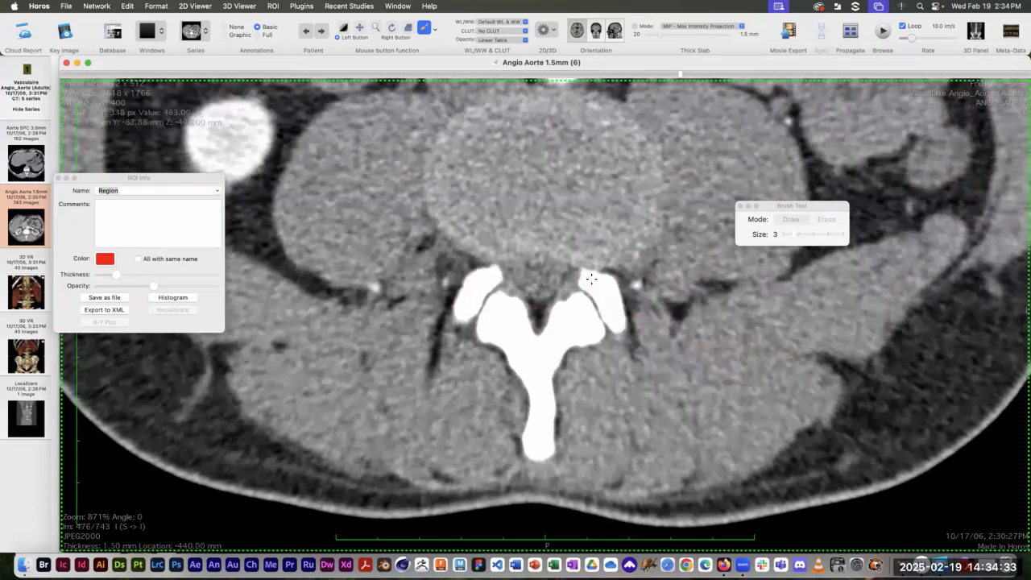
mouse_move(588, 275)
mouse_down()
mouse_move(618, 300)
mouse_move(619, 330)
mouse_move(591, 275)
mouse_up()
mouse_move(497, 271)
mouse_down()
mouse_move(461, 319)
mouse_move(491, 267)
mouse_move(501, 272)
mouse_up()
scroll(574, 289, up, 1)
mouse_move(582, 274)
mouse_down()
mouse_move(617, 294)
mouse_move(622, 326)
mouse_move(589, 290)
mouse_up()
mouse_move(490, 276)
mouse_down()
mouse_move(461, 316)
mouse_move(491, 273)
mouse_up()
scroll(596, 281, up, 1)
mouse_move(596, 281)
mouse_down()
mouse_move(619, 300)
mouse_move(622, 327)
mouse_move(586, 279)
mouse_up()
mouse_move(490, 276)
mouse_down()
mouse_move(466, 313)
mouse_move(482, 278)
mouse_up()
Paint the shrinking tips of both outer articular processes on images 473, 472 and 471, leaving the next vertebra's body unpainted
scroll(505, 217, up, 1)
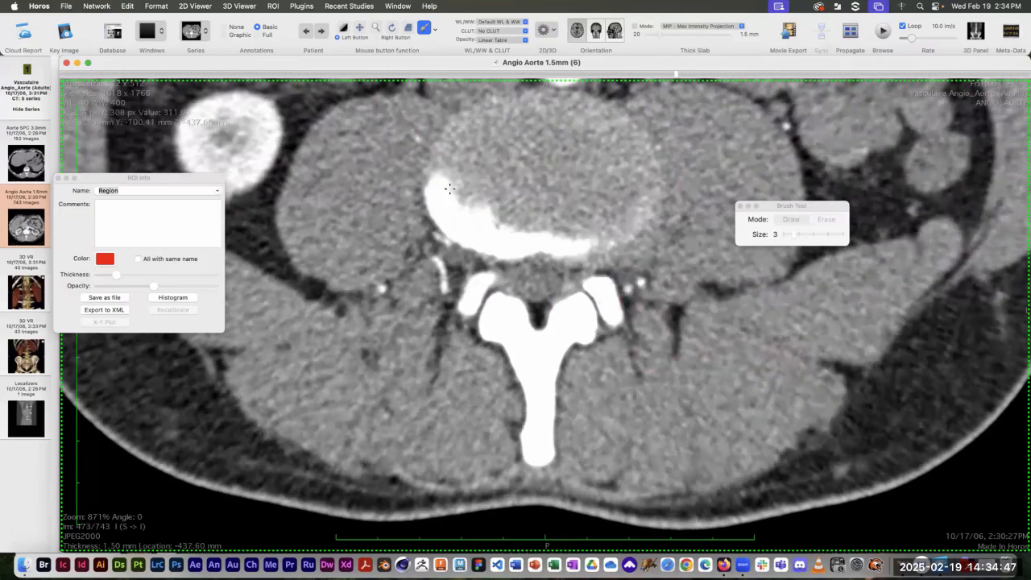
mouse_move(590, 284)
mouse_down()
mouse_move(614, 300)
mouse_move(614, 322)
mouse_move(593, 295)
mouse_up()
drag(480, 281, 469, 309)
scroll(592, 288, up, 1)
drag(593, 287, 612, 323)
drag(476, 285, 466, 294)
scroll(605, 287, up, 1)
mouse_move(597, 287)
mouse_down()
mouse_move(614, 310)
mouse_move(608, 319)
mouse_up()
drag(470, 304, 472, 303)
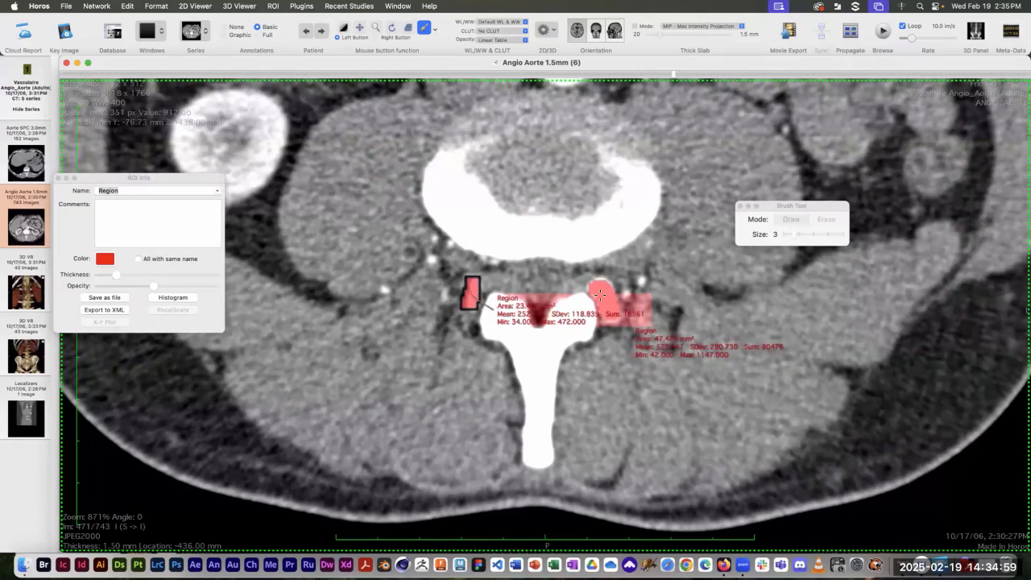
Paint the one remaining outer articular process tip on images 470 and 469
scroll(516, 298, up, 1)
mouse_move(601, 285)
mouse_down()
mouse_move(612, 313)
mouse_move(598, 287)
mouse_up()
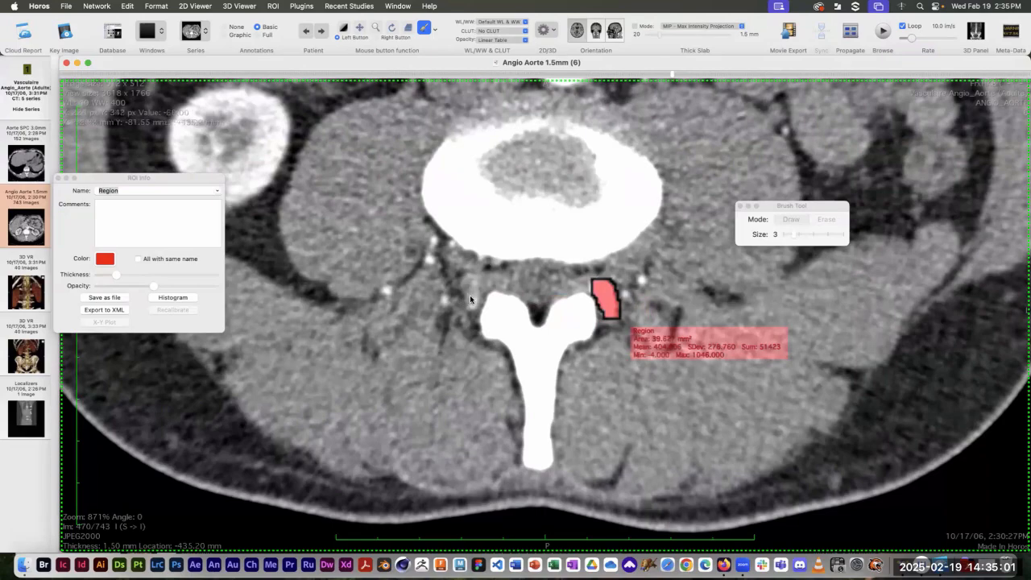
scroll(470, 299, up, 2)
click(600, 290)
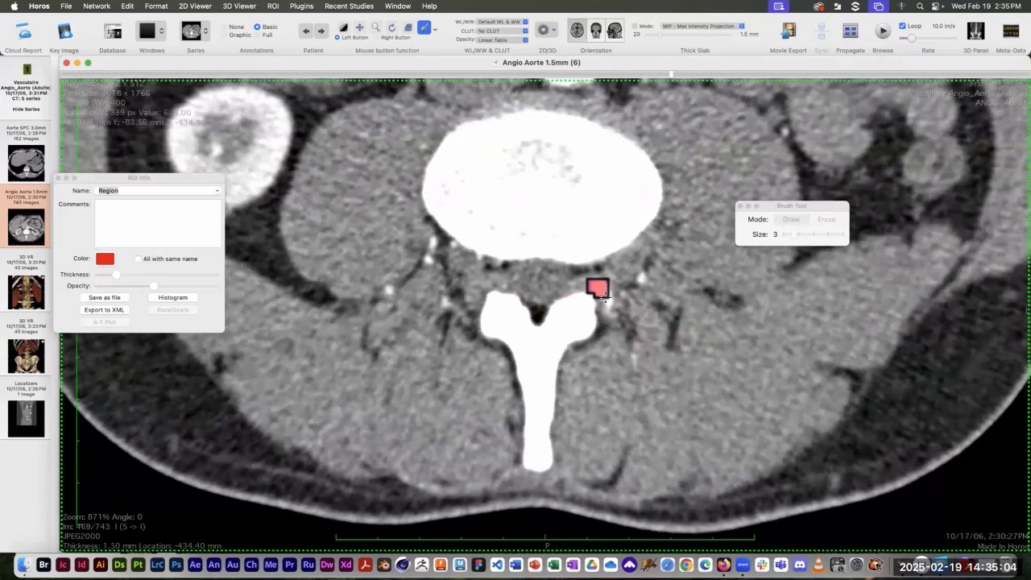
drag(606, 299, 606, 315)
Return to the unpainted image 489 and paint the whole vertebral body, filling its interior completely
scroll(599, 305, down, 10)
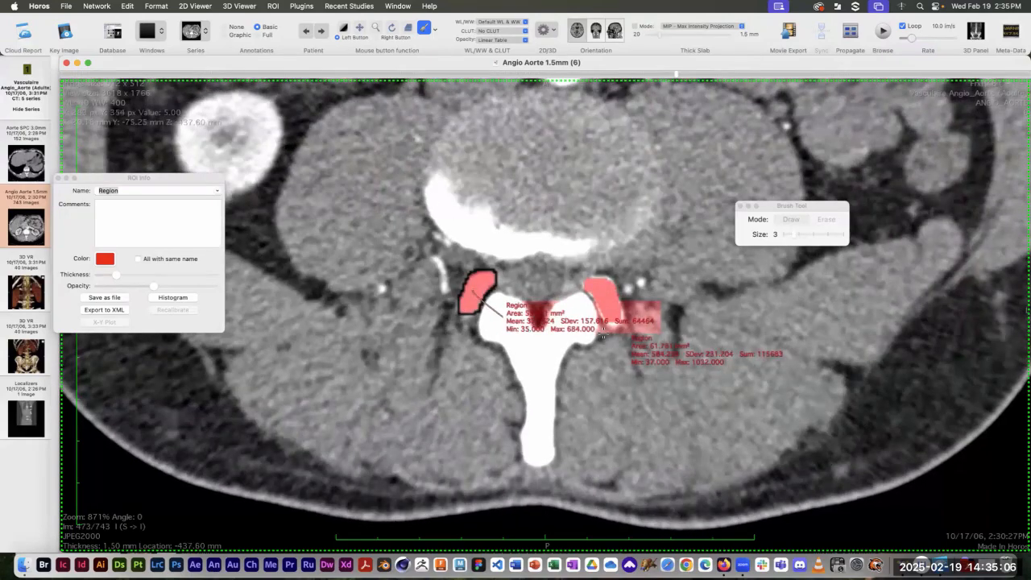
scroll(675, 385, down, 10)
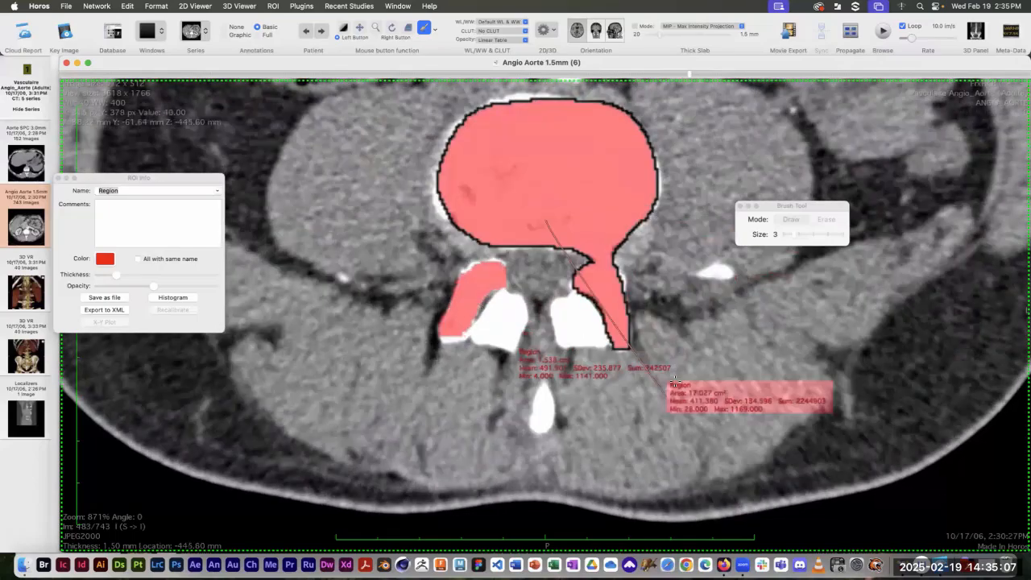
scroll(675, 380, down, 1)
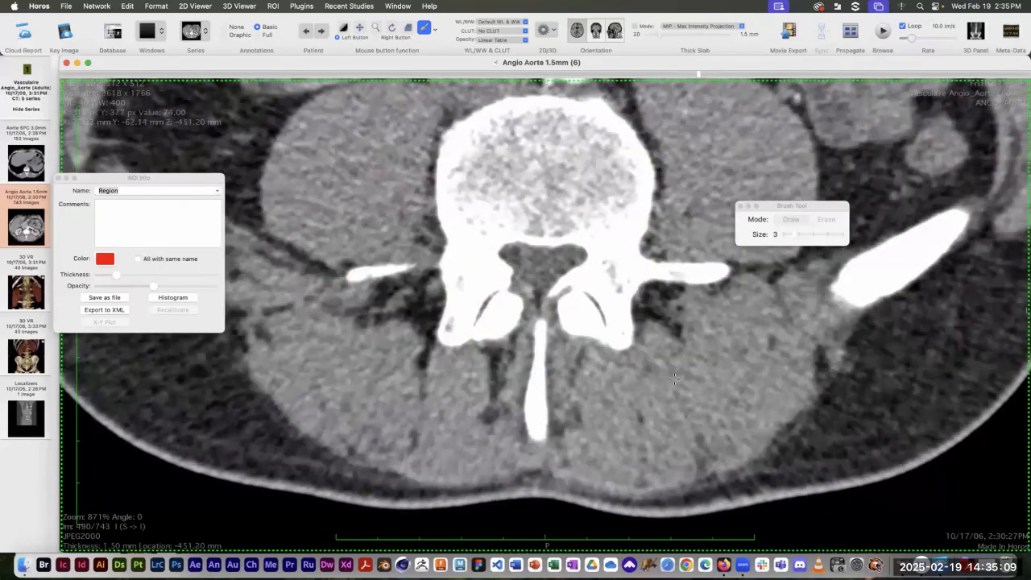
scroll(675, 379, up, 2)
scroll(673, 376, down, 1)
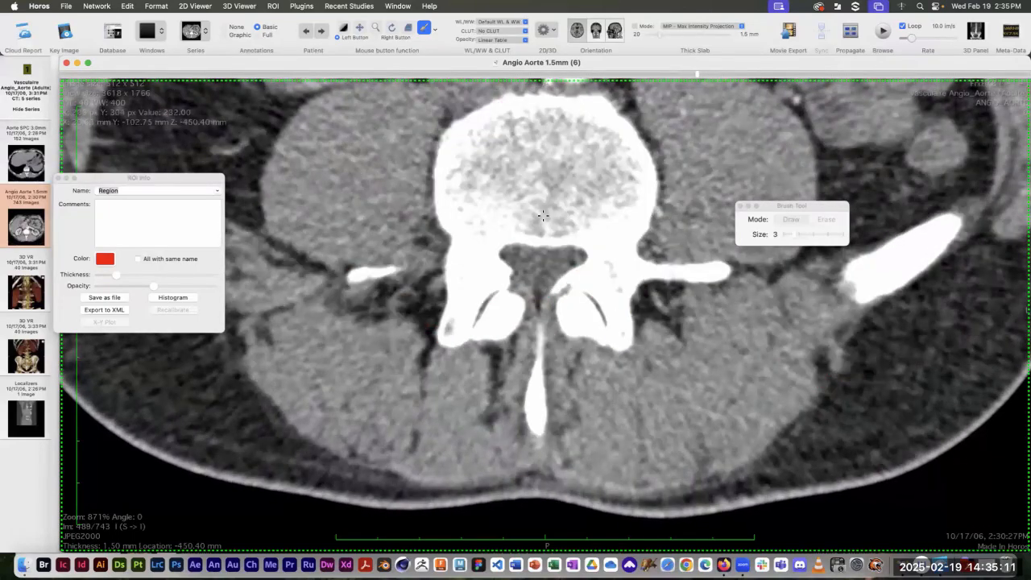
mouse_move(484, 119)
mouse_down()
mouse_move(510, 106)
mouse_move(590, 109)
mouse_move(651, 161)
mouse_move(626, 234)
mouse_move(492, 236)
mouse_move(449, 200)
mouse_move(448, 157)
mouse_move(499, 117)
mouse_move(546, 114)
mouse_move(618, 146)
mouse_move(638, 194)
mouse_move(587, 165)
mouse_move(557, 215)
mouse_move(511, 197)
mouse_move(476, 213)
mouse_move(554, 227)
mouse_move(556, 167)
mouse_move(630, 194)
mouse_up()
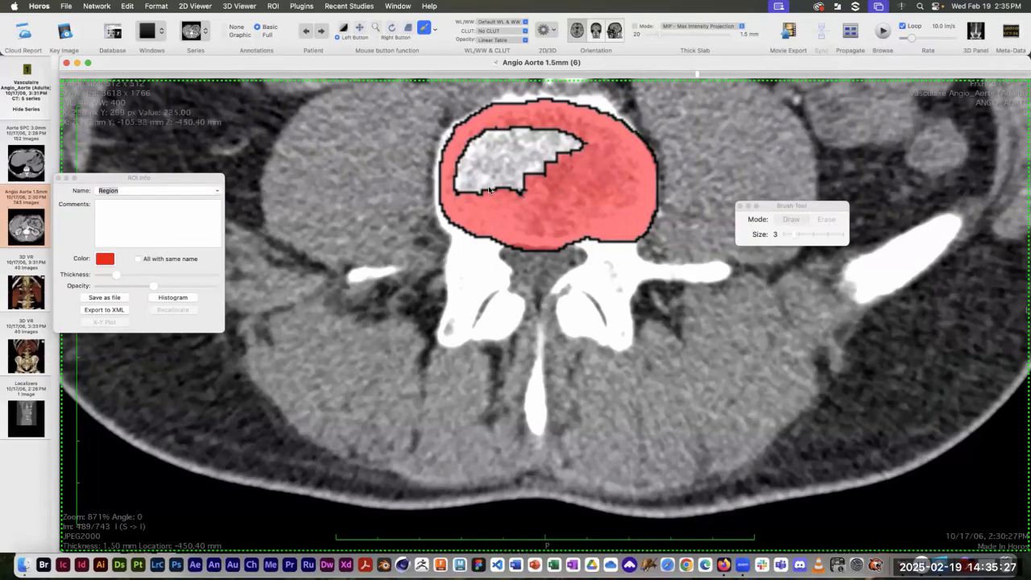
drag(490, 190, 463, 193)
mouse_move(466, 151)
mouse_down()
mouse_move(499, 165)
mouse_move(484, 141)
mouse_move(576, 158)
mouse_up()
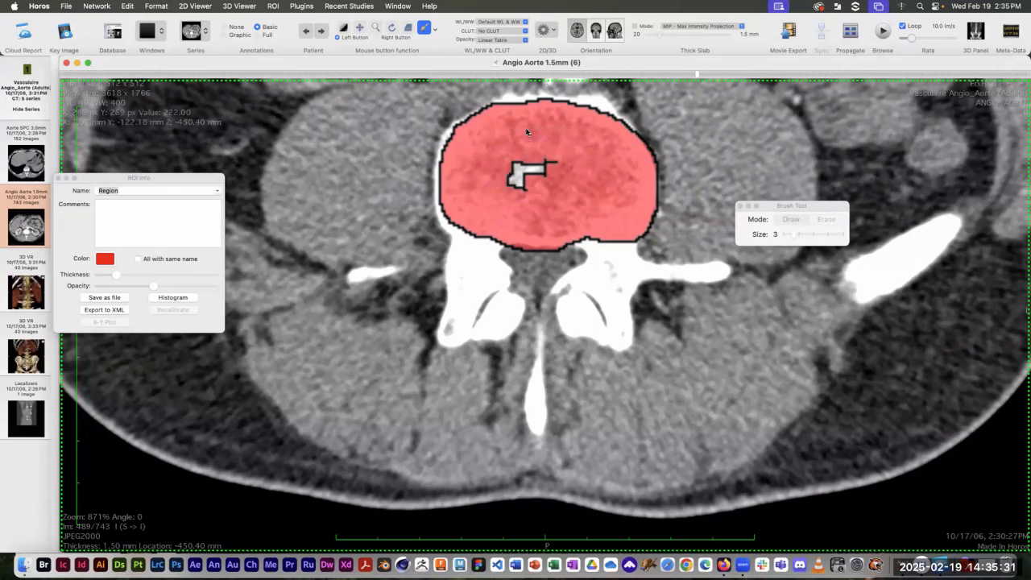
drag(516, 177, 506, 190)
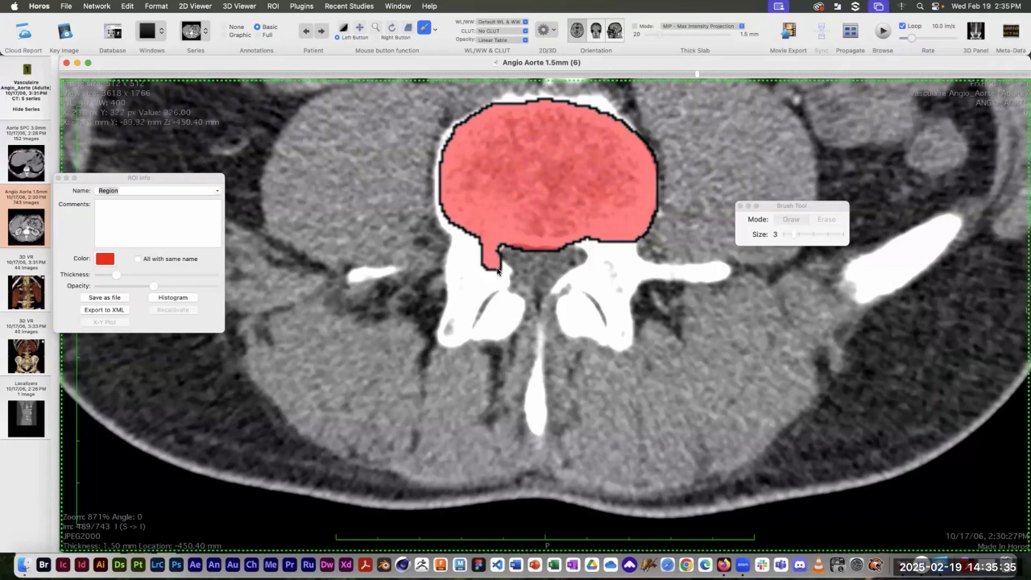
Paint both rear extensions, the connected transverse process and the separate transverse process fragment on image 489
mouse_move(498, 271)
mouse_down()
mouse_move(457, 340)
mouse_move(450, 217)
mouse_move(472, 262)
mouse_up()
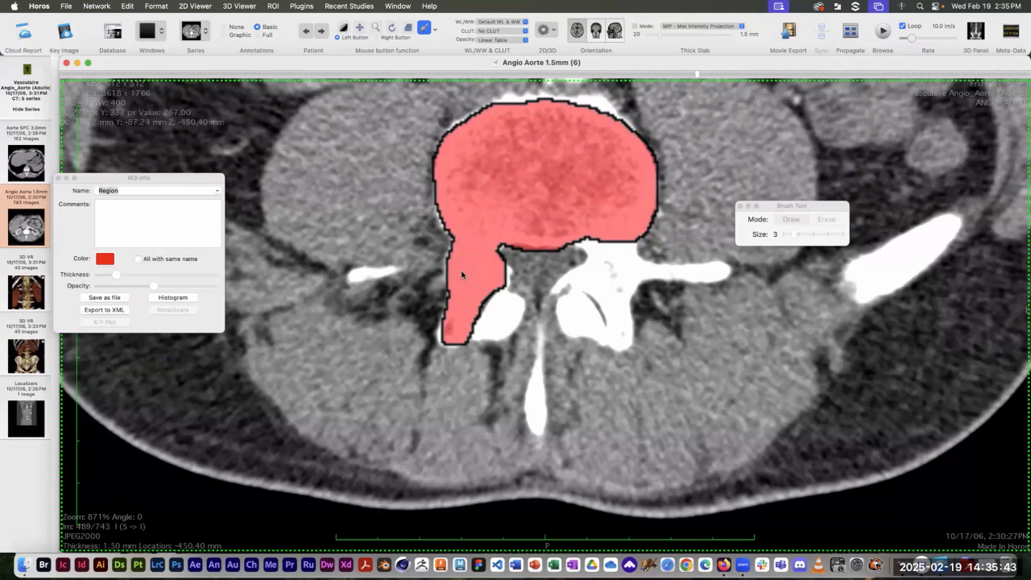
mouse_move(577, 240)
mouse_down()
mouse_move(594, 265)
mouse_move(588, 296)
mouse_move(622, 341)
mouse_move(633, 286)
mouse_move(651, 274)
mouse_move(713, 273)
mouse_up()
mouse_move(636, 266)
mouse_down()
mouse_move(628, 242)
mouse_move(598, 271)
mouse_up()
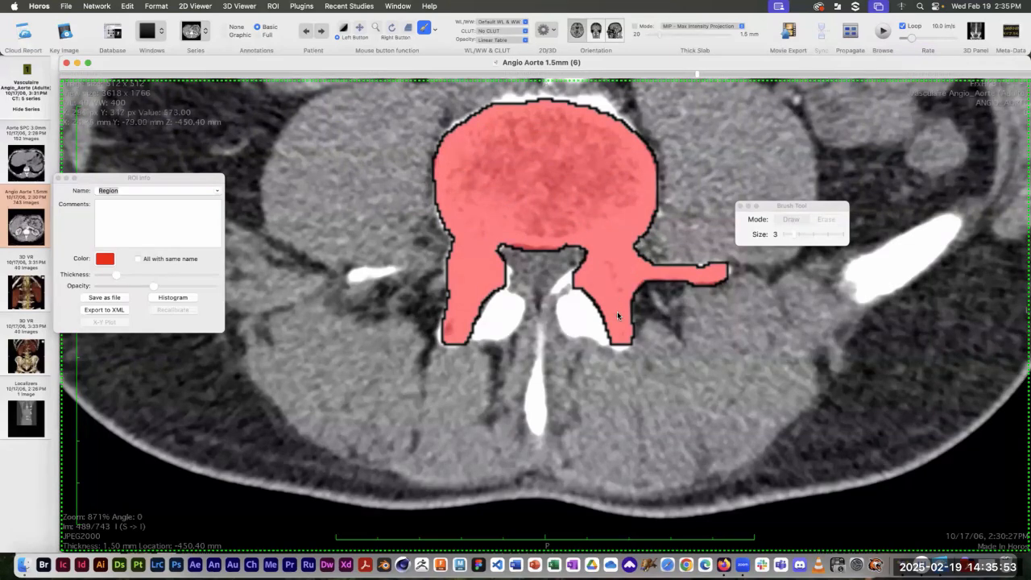
drag(361, 277, 390, 268)
Paint the whole vertebral body, both rear extensions, the connected transverse process and the separate transverse process fragment on image 490
scroll(509, 118, down, 1)
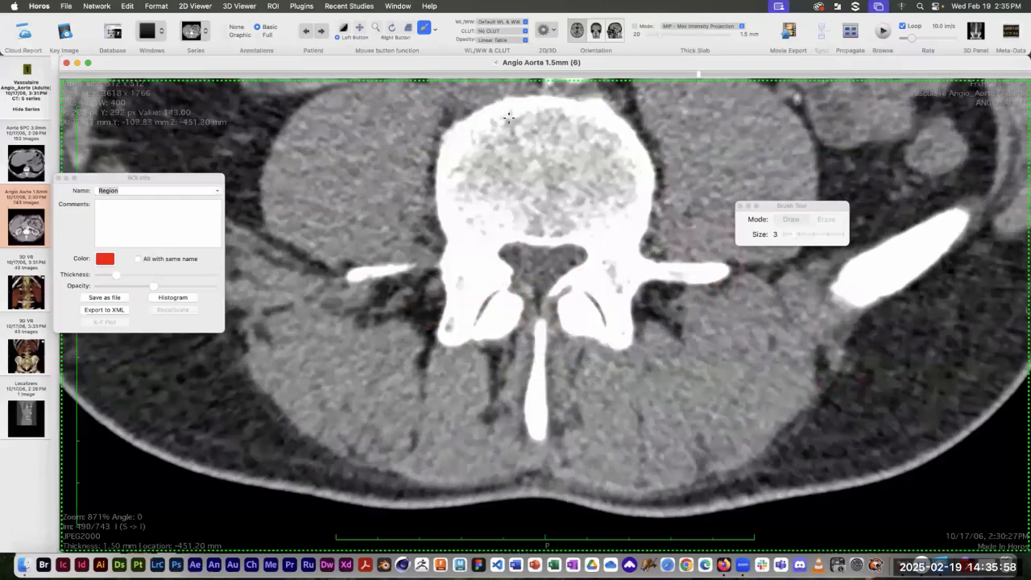
mouse_move(494, 111)
mouse_down()
mouse_move(588, 106)
mouse_move(636, 161)
mouse_move(641, 211)
mouse_move(593, 236)
mouse_move(483, 233)
mouse_move(442, 175)
mouse_move(455, 144)
mouse_move(515, 110)
mouse_move(499, 119)
mouse_move(516, 162)
mouse_move(483, 177)
mouse_move(508, 213)
mouse_move(475, 207)
mouse_up()
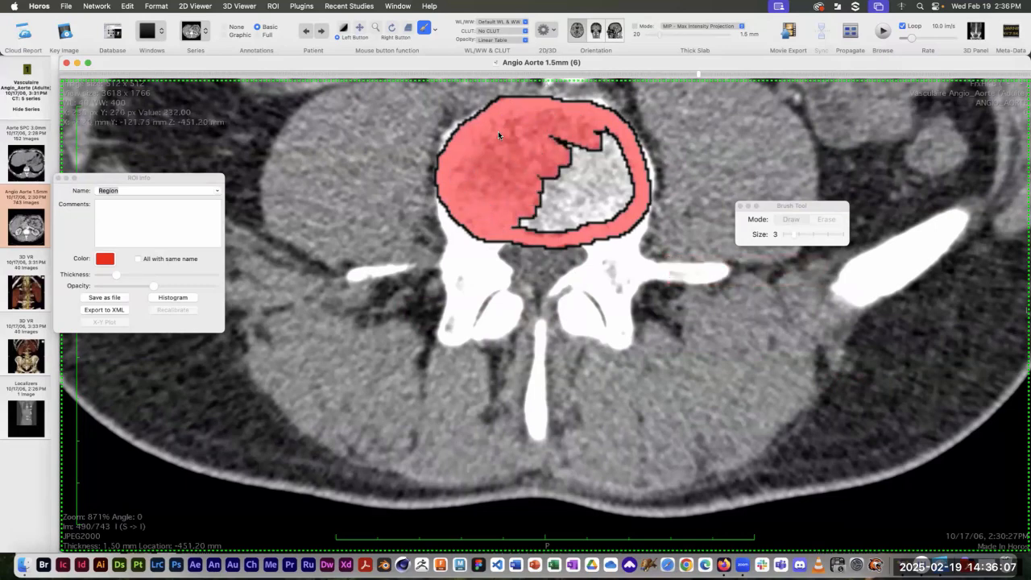
mouse_move(498, 135)
mouse_down()
mouse_move(600, 139)
mouse_move(616, 161)
mouse_move(585, 209)
mouse_move(511, 206)
mouse_move(514, 223)
mouse_move(564, 230)
mouse_move(549, 232)
mouse_move(613, 219)
mouse_move(626, 166)
mouse_move(630, 257)
mouse_move(657, 274)
mouse_move(720, 272)
mouse_move(627, 305)
mouse_move(624, 344)
mouse_move(598, 295)
mouse_move(576, 283)
mouse_move(588, 230)
mouse_move(612, 223)
mouse_up()
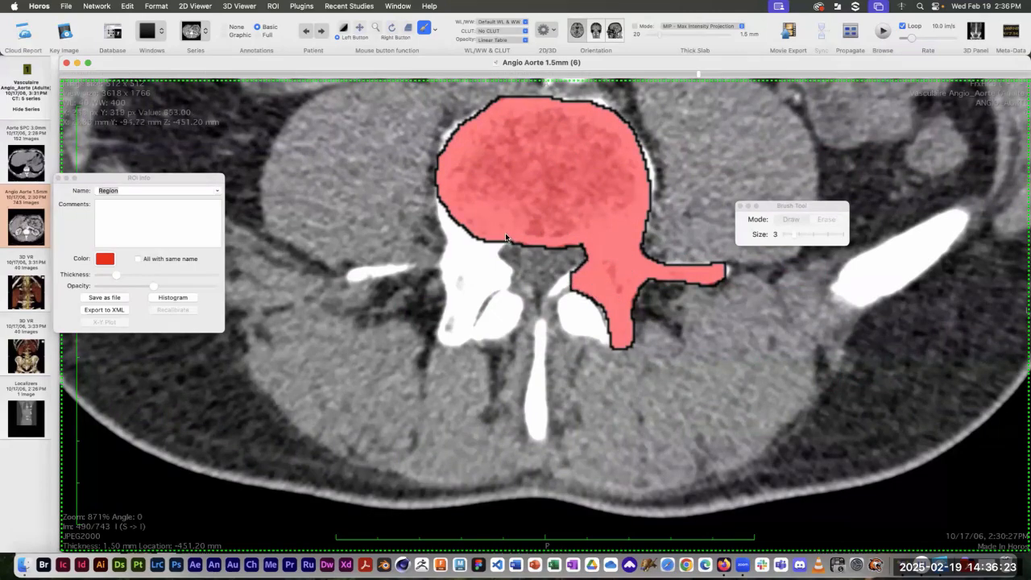
mouse_move(506, 237)
mouse_down()
mouse_move(488, 294)
mouse_move(453, 339)
mouse_move(456, 245)
mouse_up()
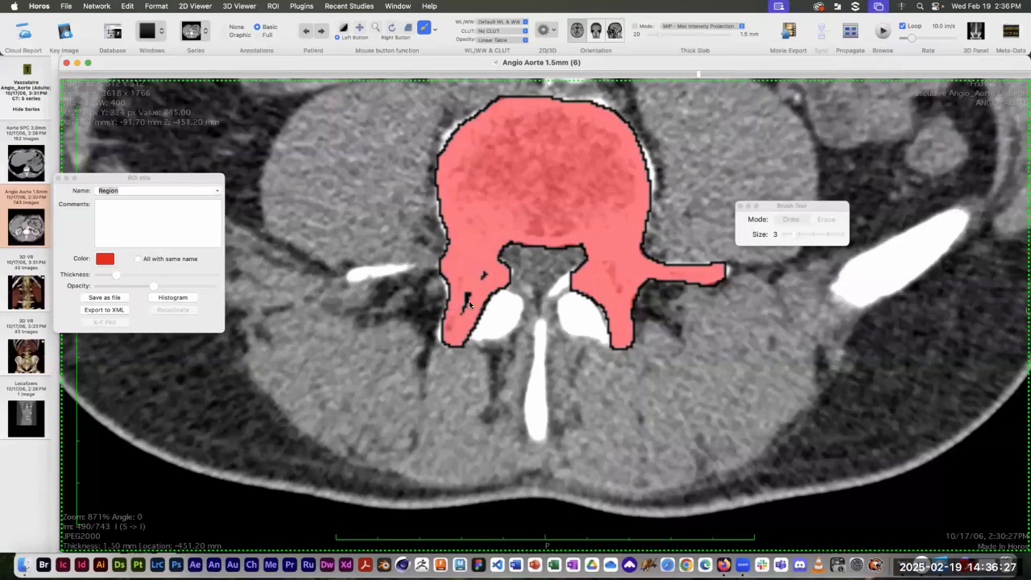
drag(360, 280, 409, 269)
Fill the vertebral body on image 491 and paint one rear extension with its thick transverse process
scroll(502, 169, down, 1)
mouse_move(449, 212)
mouse_down()
mouse_move(445, 167)
mouse_move(493, 121)
mouse_move(560, 103)
mouse_move(630, 138)
mouse_move(645, 200)
mouse_move(614, 233)
mouse_move(524, 234)
mouse_move(448, 212)
mouse_move(453, 145)
mouse_up()
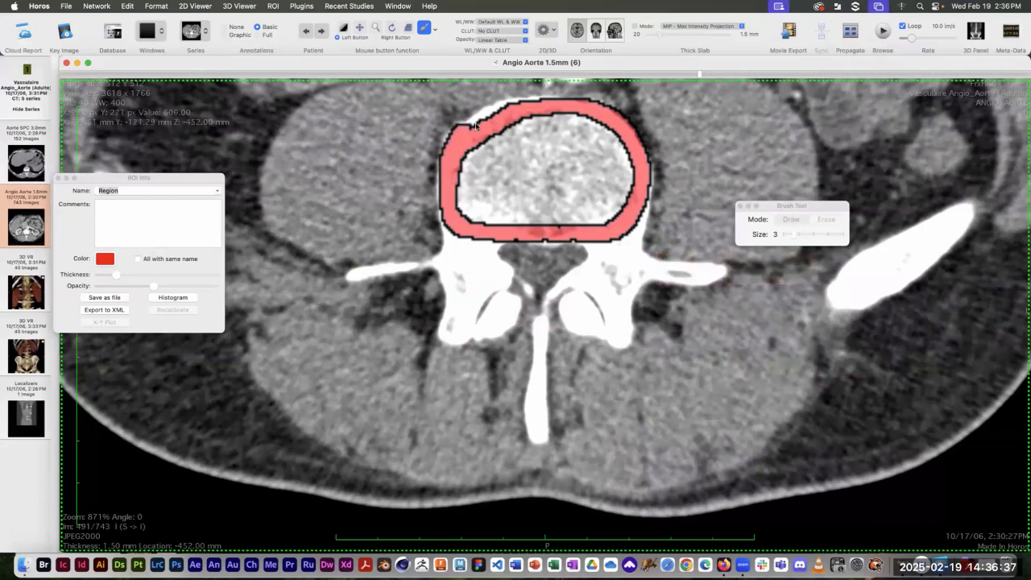
mouse_move(544, 105)
mouse_down()
mouse_move(509, 100)
mouse_move(616, 133)
mouse_move(620, 165)
mouse_move(506, 147)
mouse_move(548, 189)
mouse_move(491, 185)
mouse_move(475, 218)
mouse_move(463, 162)
mouse_move(517, 136)
mouse_up()
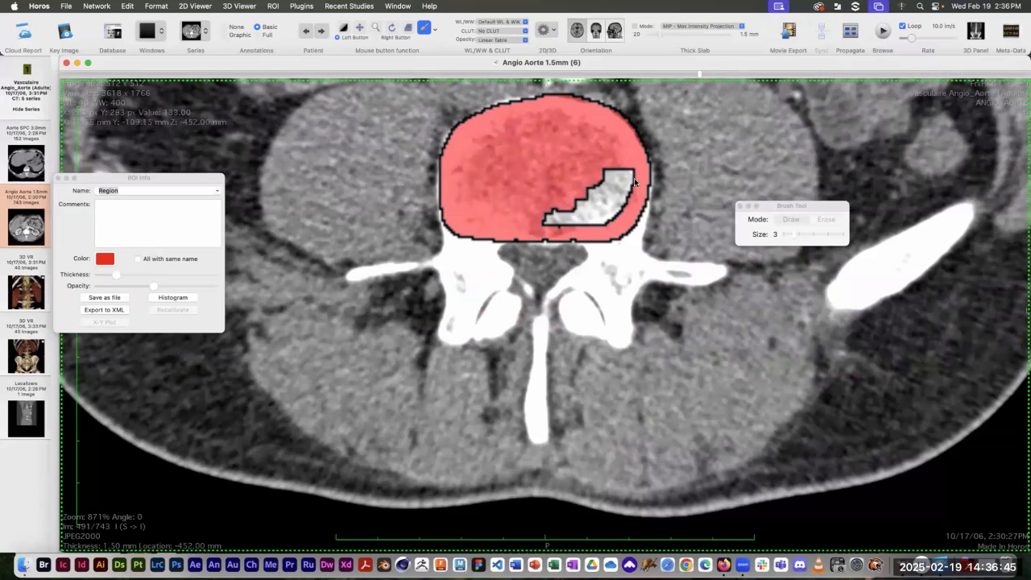
mouse_move(635, 183)
mouse_down()
mouse_move(589, 165)
mouse_move(594, 197)
mouse_move(582, 208)
mouse_move(632, 211)
mouse_move(645, 182)
mouse_move(638, 258)
mouse_move(673, 274)
mouse_move(713, 272)
mouse_move(696, 283)
mouse_move(654, 278)
mouse_move(632, 300)
mouse_move(624, 336)
mouse_move(598, 288)
mouse_move(574, 277)
mouse_move(587, 262)
mouse_move(575, 231)
mouse_move(621, 214)
mouse_up()
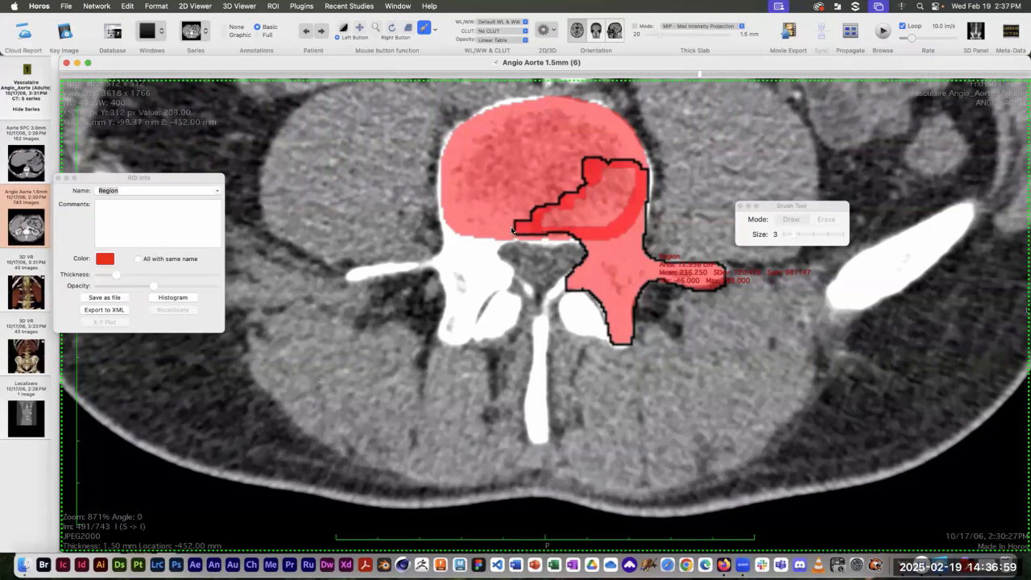
Paint the opposite rear extension on image 491 and, with brush size 2, its thin transverse process, returning the brush size to 3
mouse_move(511, 226)
mouse_down()
mouse_move(487, 244)
mouse_move(485, 265)
mouse_move(503, 283)
mouse_move(475, 298)
mouse_move(448, 339)
mouse_move(446, 256)
mouse_up()
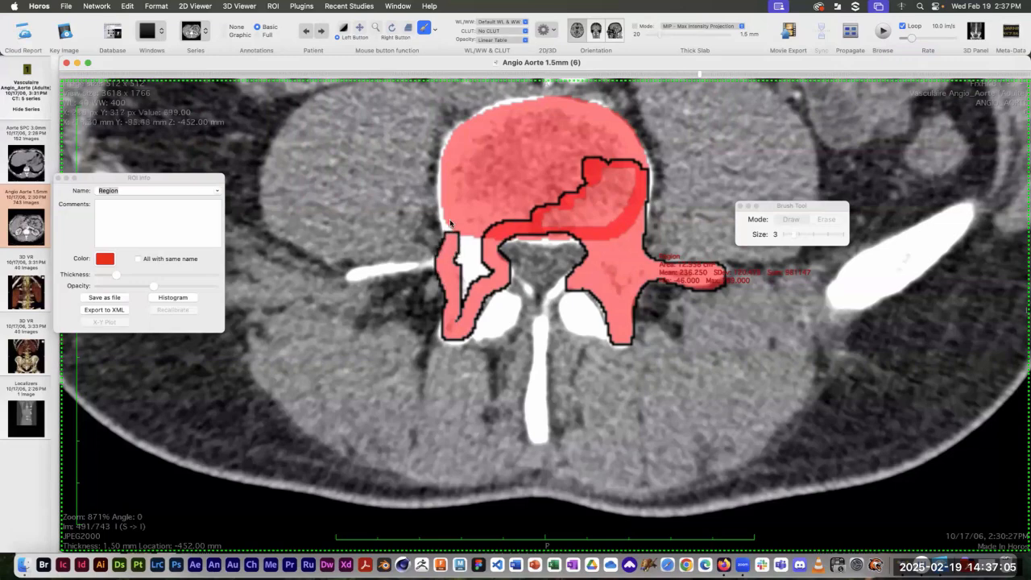
mouse_move(450, 219)
mouse_down()
mouse_move(445, 191)
mouse_move(483, 256)
mouse_move(470, 240)
mouse_up()
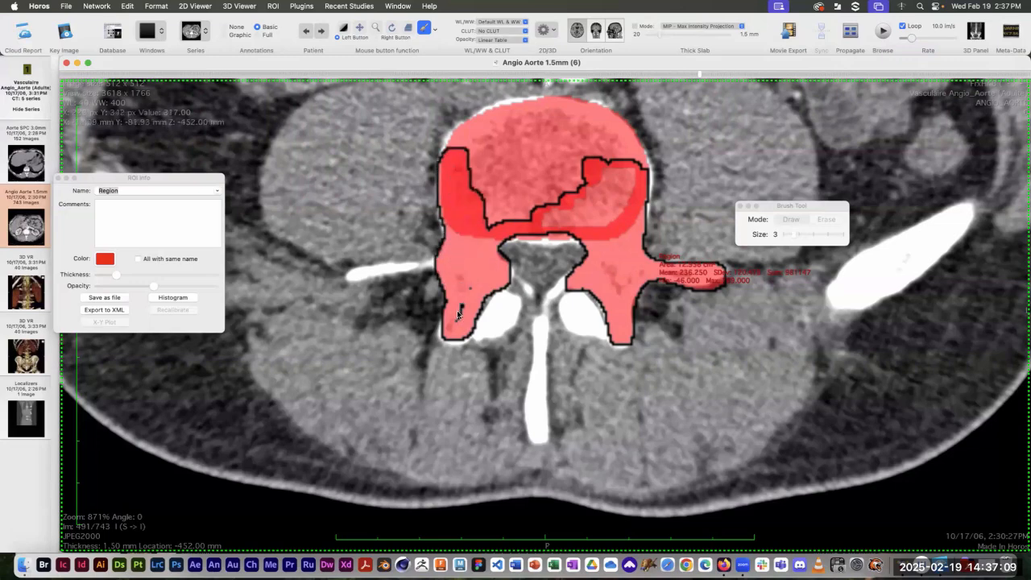
click(785, 234)
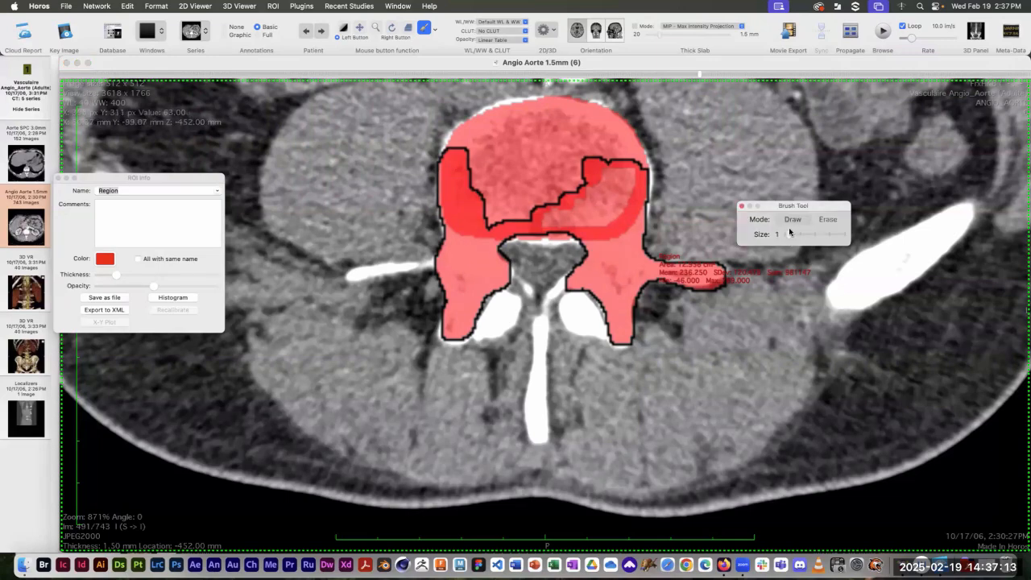
click(432, 263)
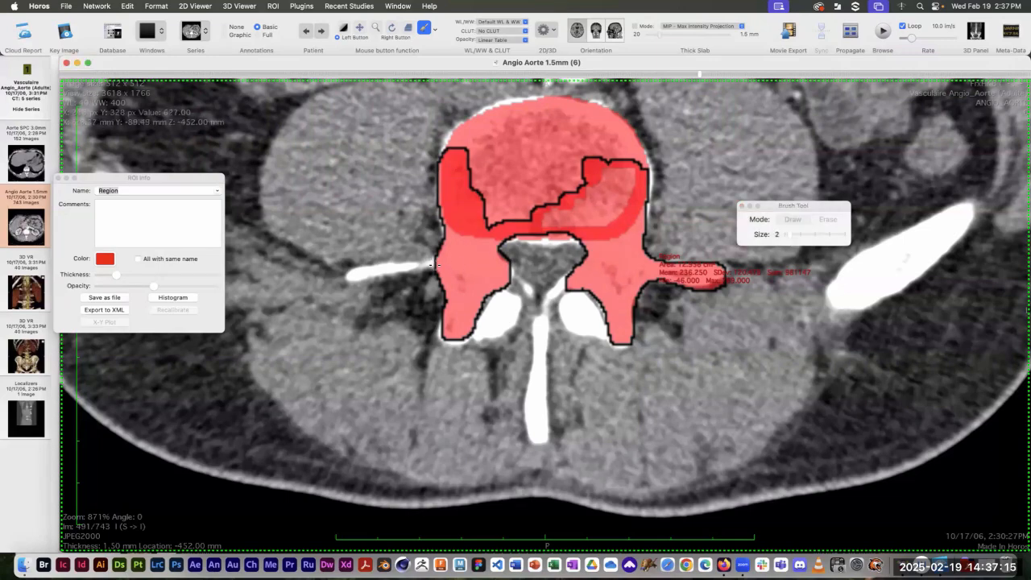
mouse_move(418, 267)
mouse_down()
mouse_move(353, 276)
mouse_move(402, 265)
mouse_up()
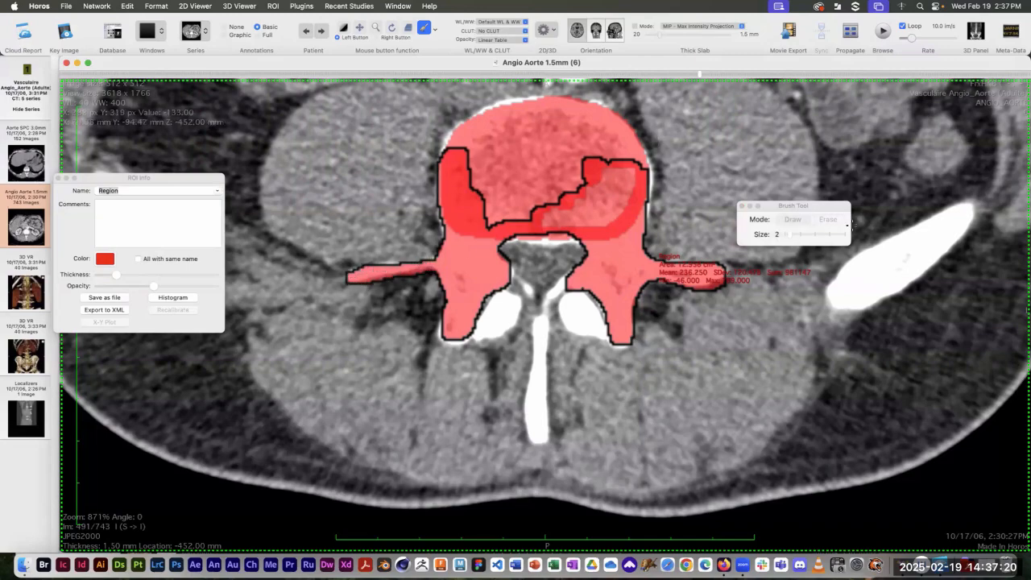
click(790, 235)
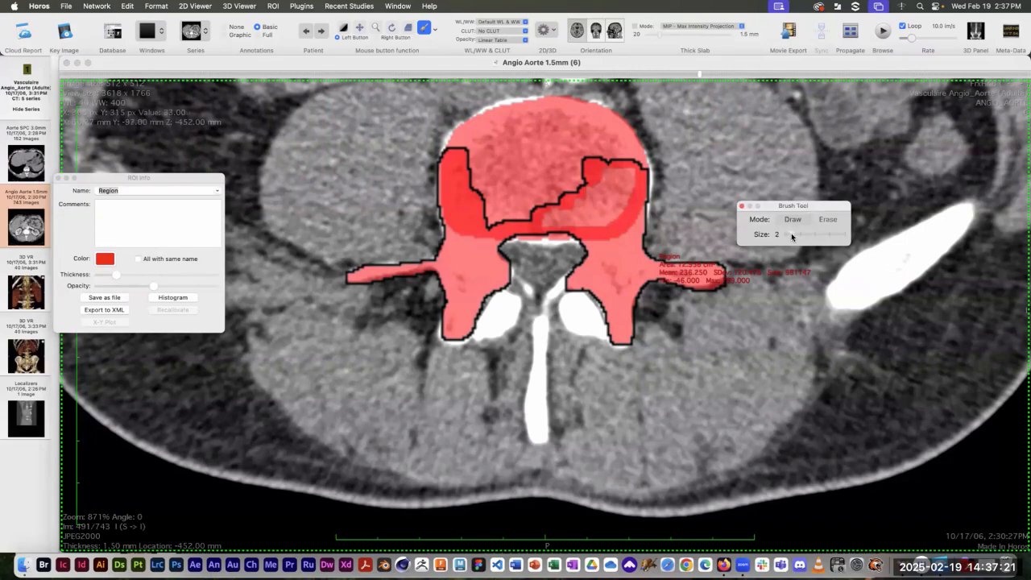
Examine the unpainted vertebrae above the segmented one and review the painted slices down to image 493
click(649, 74)
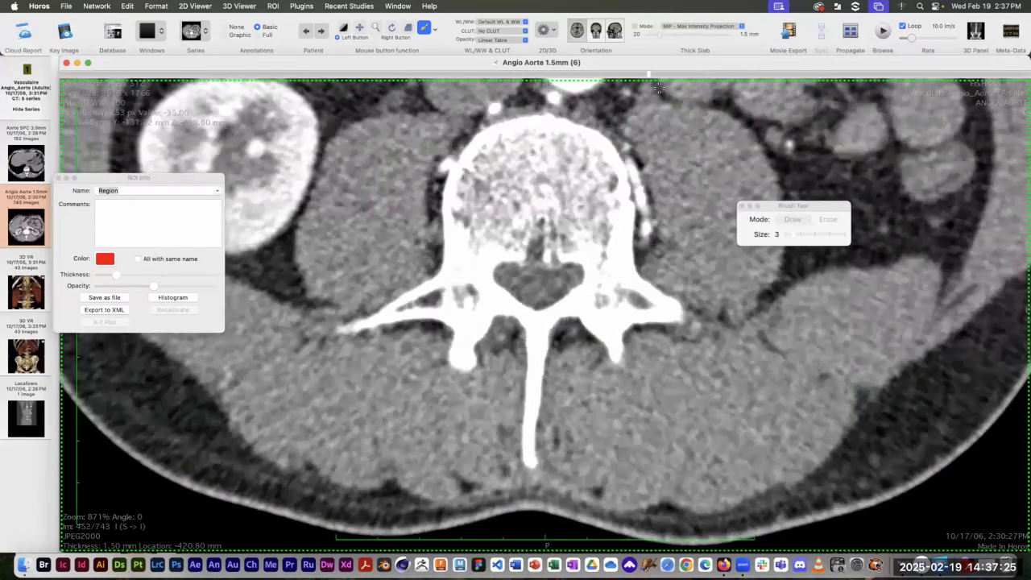
scroll(659, 87, up, 10)
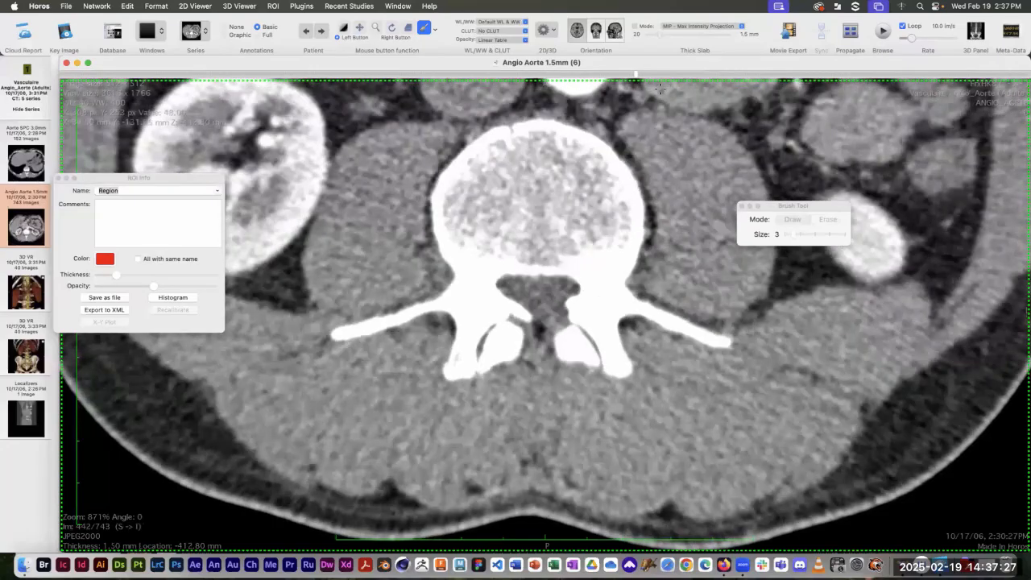
scroll(659, 87, up, 20)
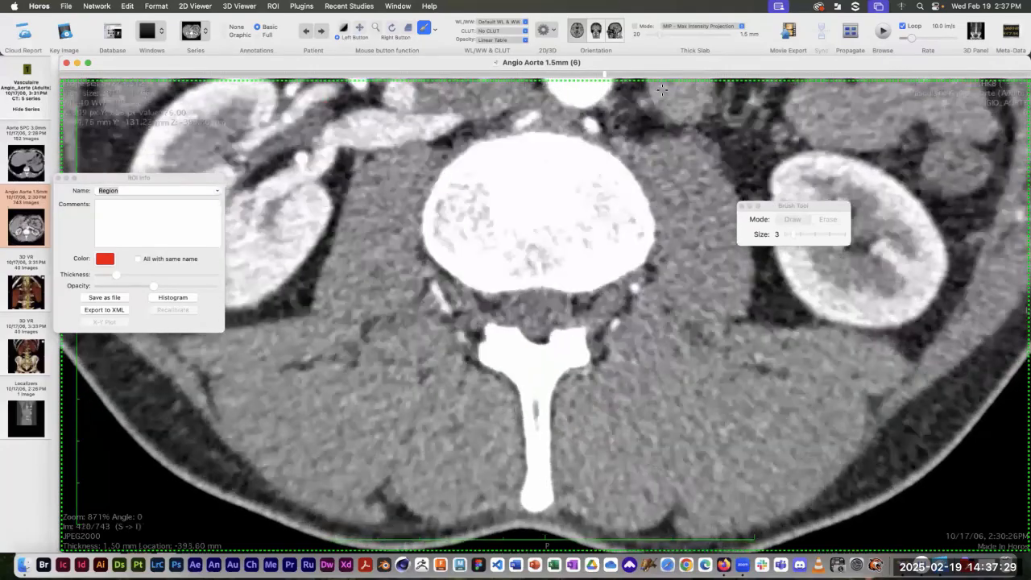
scroll(659, 90, up, 5)
scroll(647, 96, down, 20)
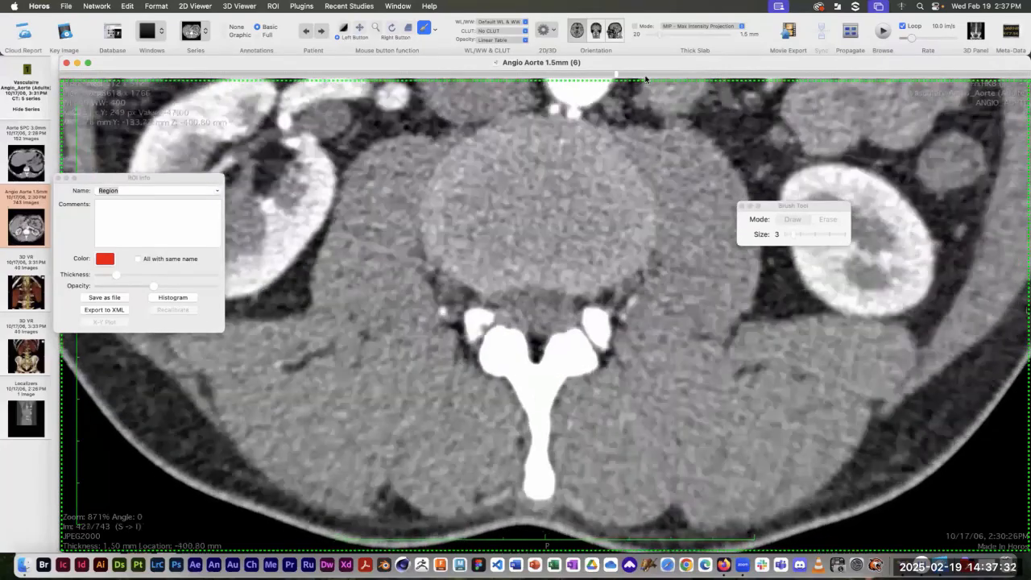
scroll(642, 79, down, 20)
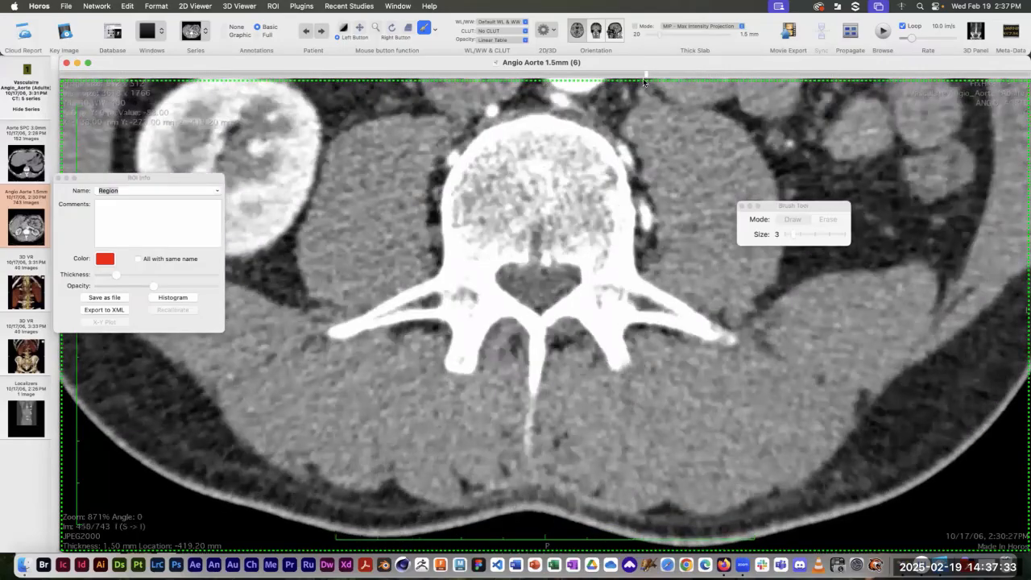
scroll(685, 83, down, 11)
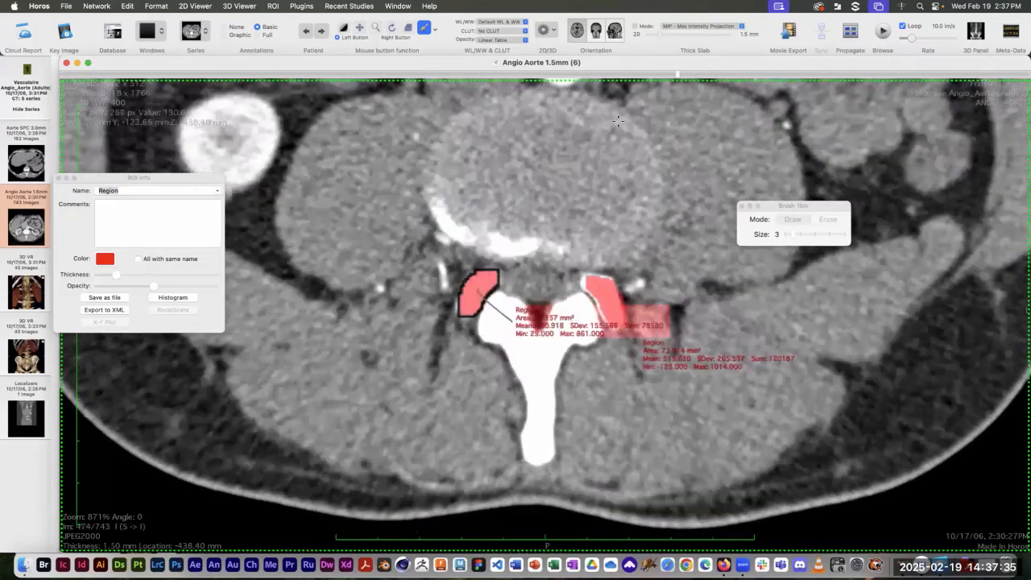
scroll(620, 127, down, 15)
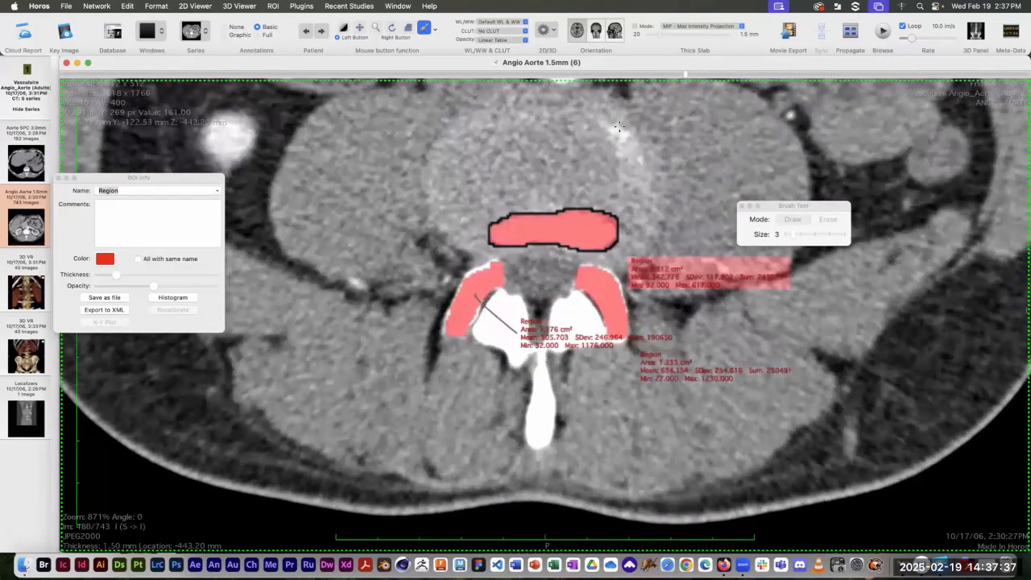
scroll(619, 127, down, 4)
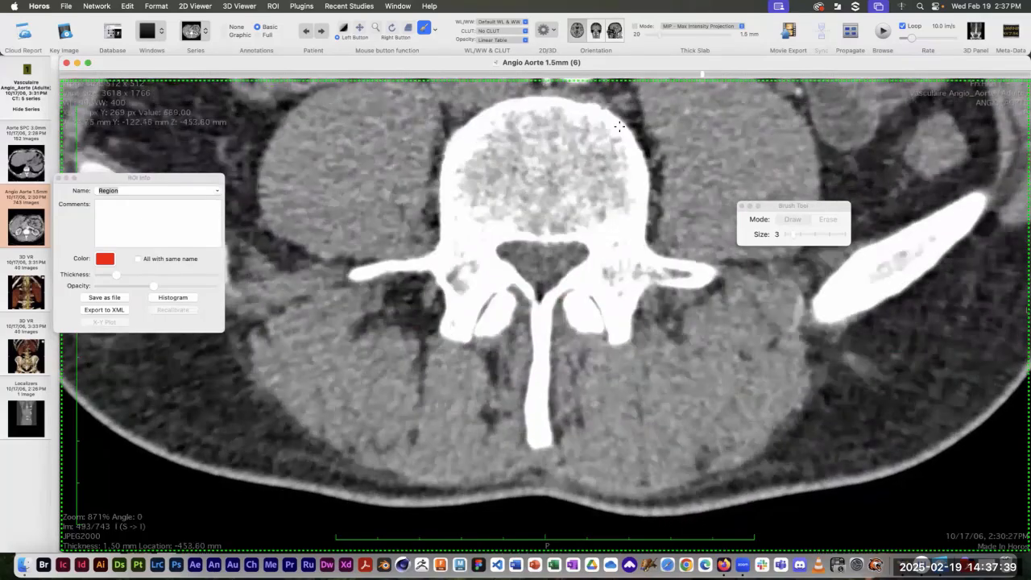
scroll(620, 126, up, 5)
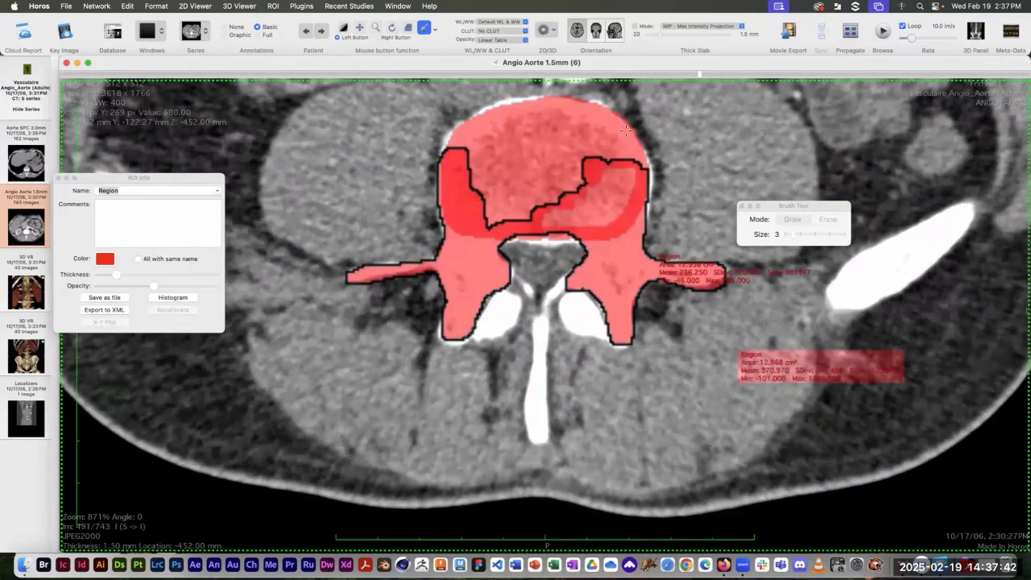
Outline the vertebral body on image 492 and fill its interior completely
scroll(658, 115, down, 4)
mouse_move(556, 105)
mouse_down()
mouse_move(604, 122)
mouse_move(634, 153)
mouse_move(633, 226)
mouse_move(513, 235)
mouse_move(446, 173)
mouse_move(451, 141)
mouse_move(549, 103)
mouse_move(476, 117)
mouse_move(511, 110)
mouse_move(596, 141)
mouse_move(523, 165)
mouse_move(486, 198)
mouse_move(460, 173)
mouse_move(510, 153)
mouse_up()
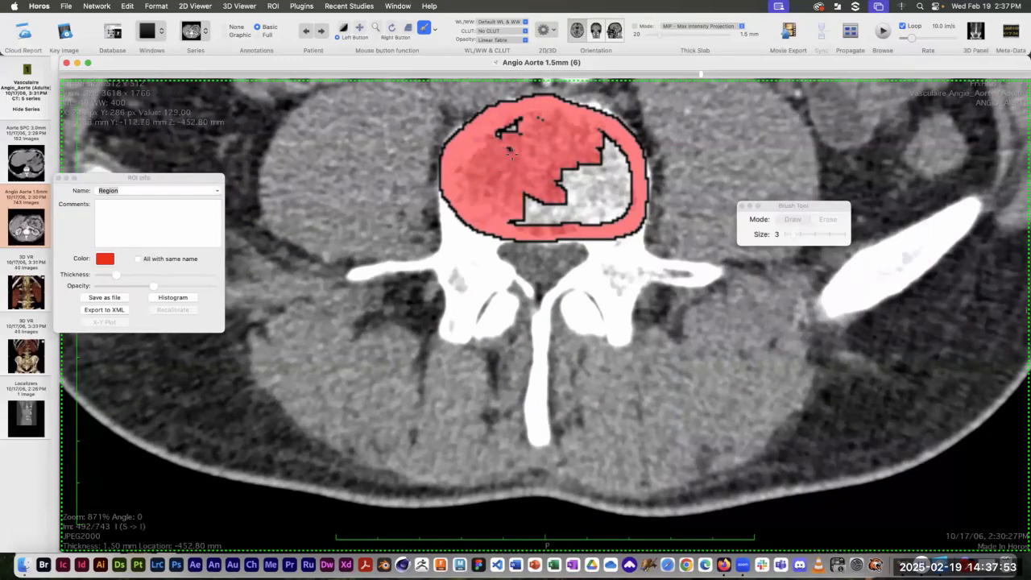
mouse_move(606, 145)
mouse_down()
mouse_move(622, 161)
mouse_move(614, 179)
mouse_move(573, 198)
mouse_move(510, 190)
mouse_move(497, 214)
mouse_up()
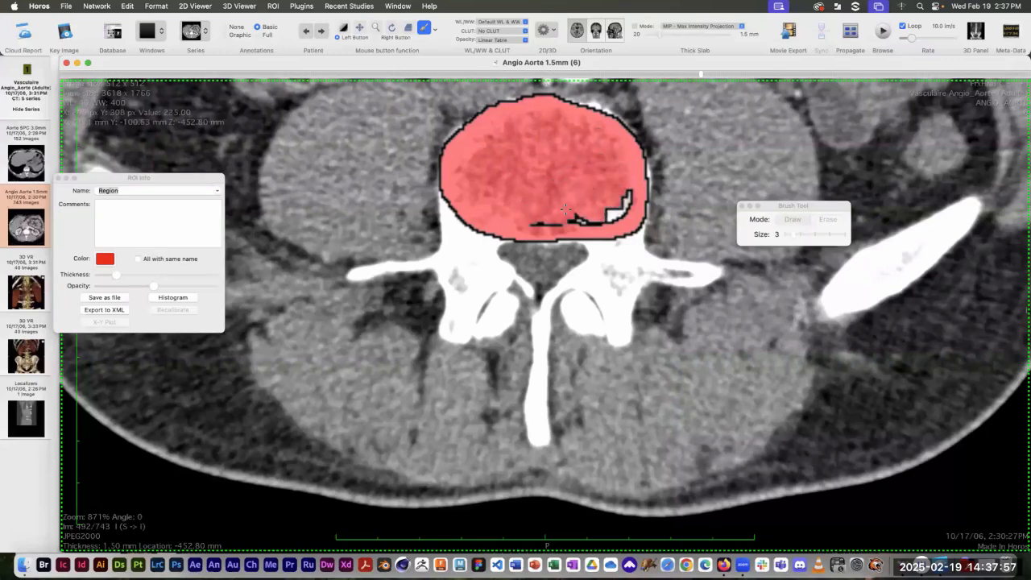
drag(566, 208, 580, 222)
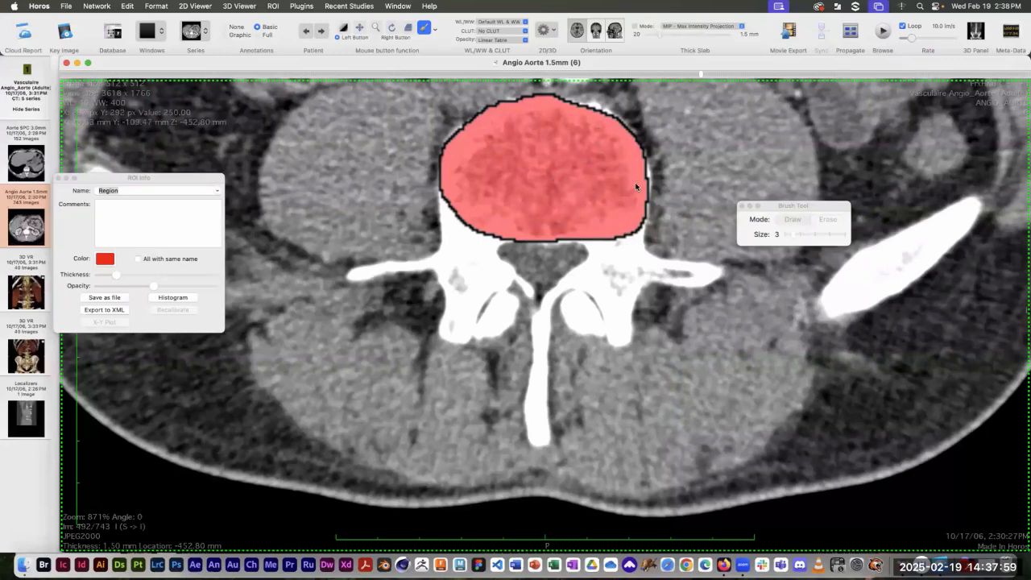
Paint both rear extensions, both transverse processes, the laminae and the spinous process on image 492, leaving the inner articular processes unpainted
mouse_move(635, 228)
mouse_down()
mouse_move(645, 255)
mouse_move(674, 274)
mouse_move(713, 276)
mouse_move(644, 275)
mouse_move(616, 348)
mouse_move(608, 303)
mouse_move(580, 280)
mouse_move(594, 263)
mouse_move(578, 239)
mouse_up()
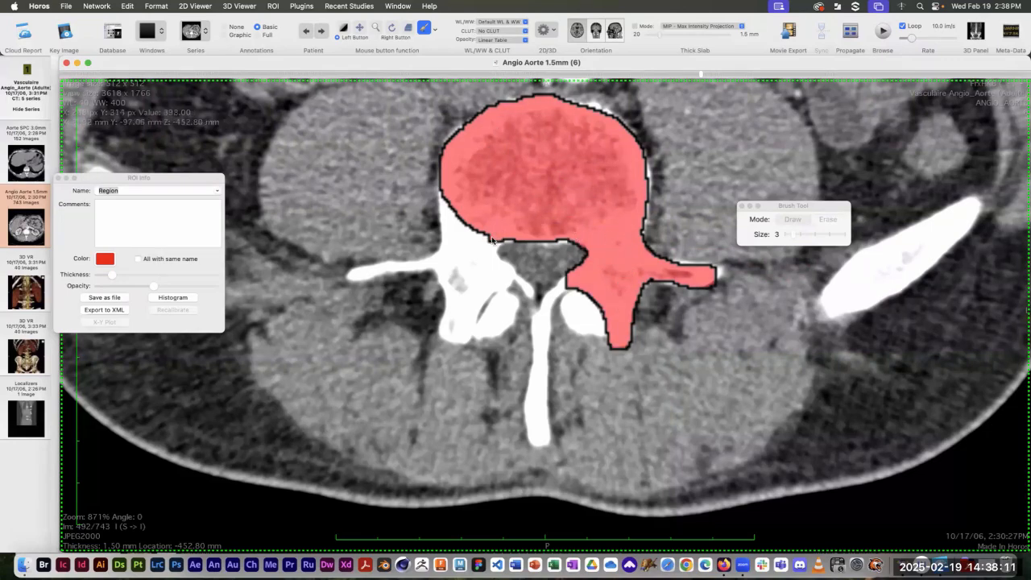
mouse_move(492, 239)
mouse_down()
mouse_move(501, 278)
mouse_move(448, 341)
mouse_move(454, 287)
mouse_move(407, 265)
mouse_move(356, 277)
mouse_up()
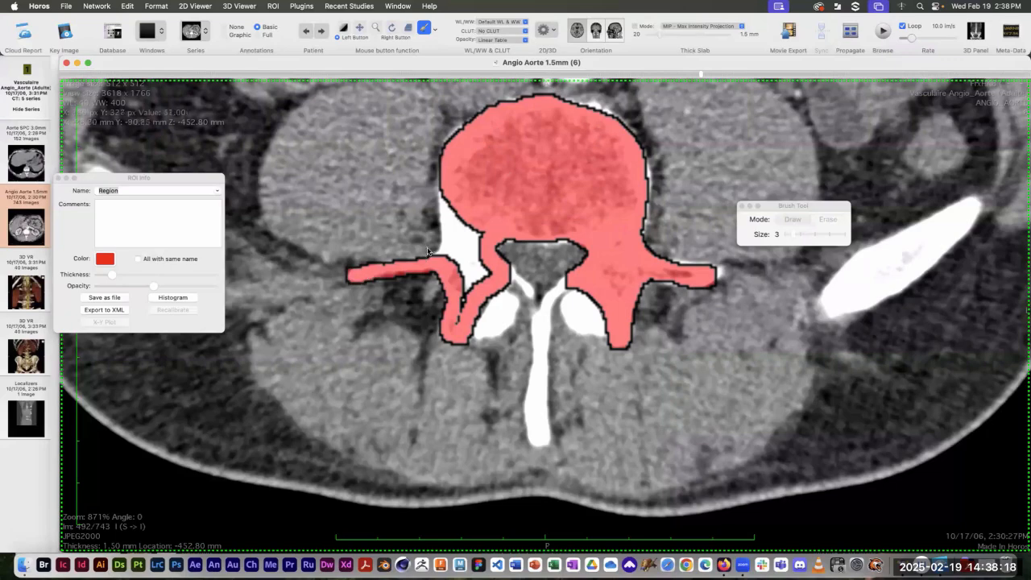
drag(438, 264, 450, 245)
mouse_move(449, 216)
mouse_down()
mouse_move(457, 198)
mouse_move(482, 232)
mouse_move(457, 266)
mouse_up()
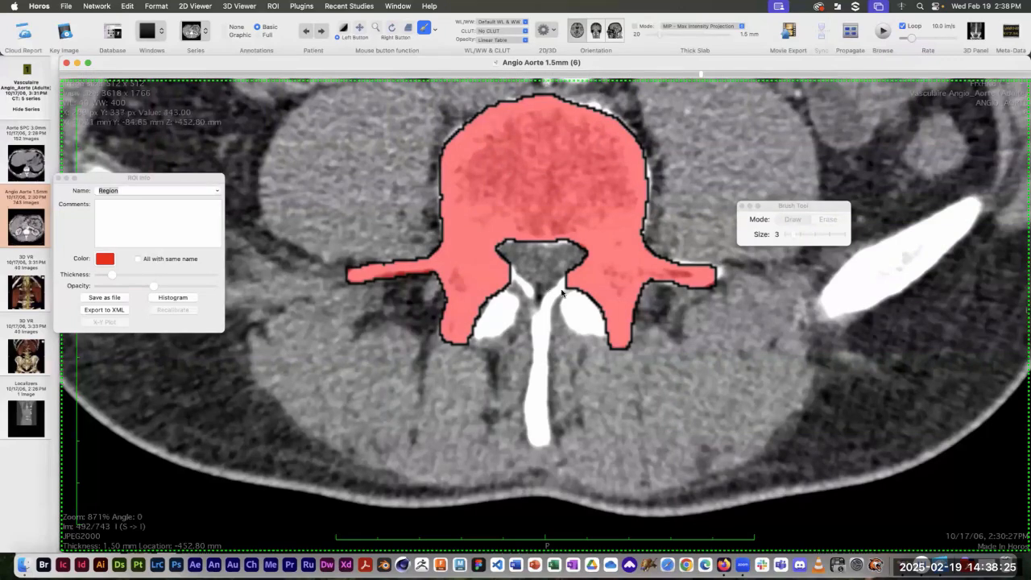
mouse_move(569, 282)
mouse_down()
mouse_move(540, 329)
mouse_move(514, 276)
mouse_move(544, 329)
mouse_move(542, 427)
mouse_move(530, 377)
mouse_move(539, 327)
mouse_up()
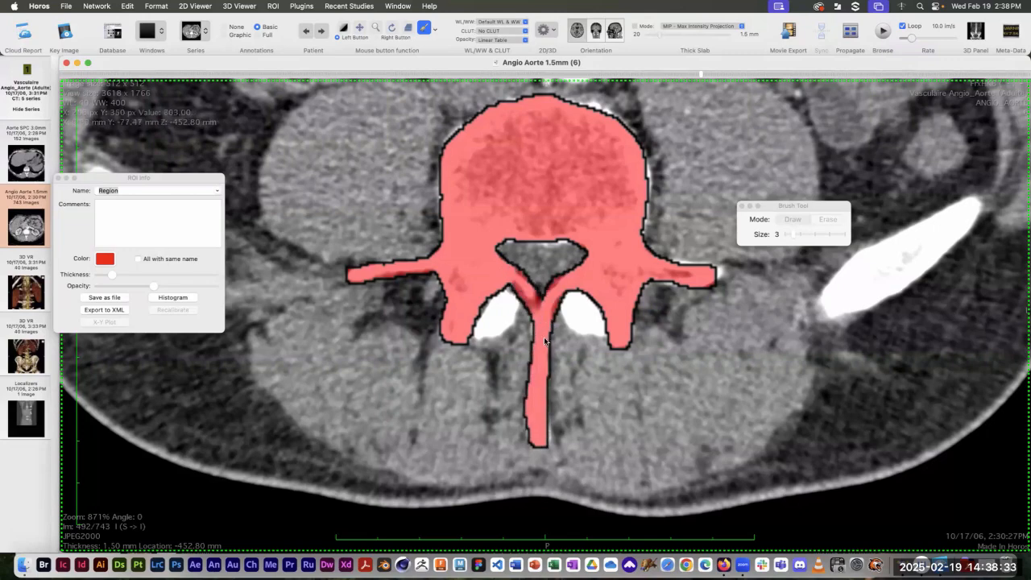
Return to image 491 and paint the missing spinous process and both laminae behind the spinal canal
scroll(540, 334, up, 1)
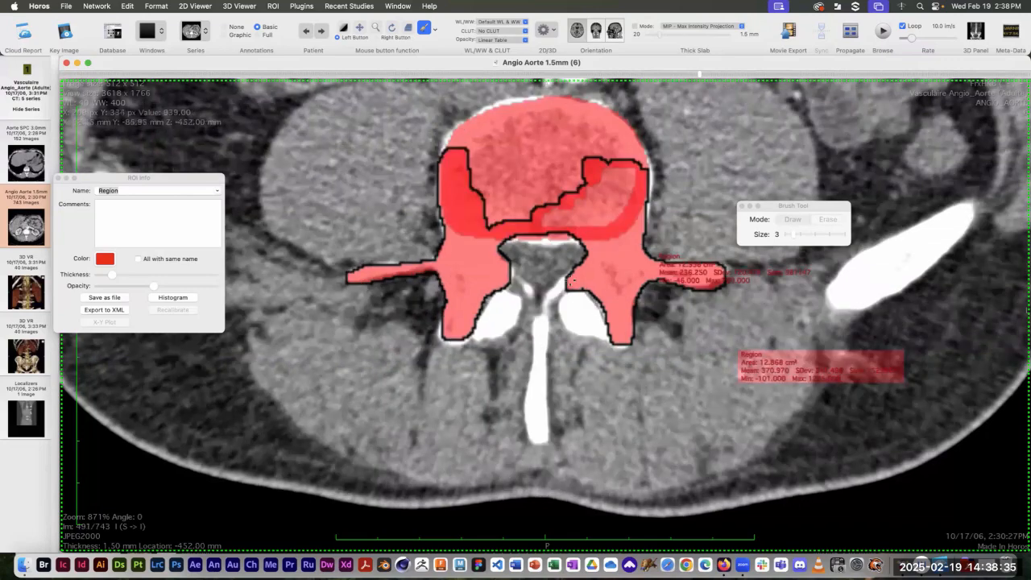
mouse_move(543, 324)
mouse_down()
mouse_move(540, 441)
mouse_move(532, 379)
mouse_move(543, 339)
mouse_move(548, 354)
mouse_move(545, 310)
mouse_up()
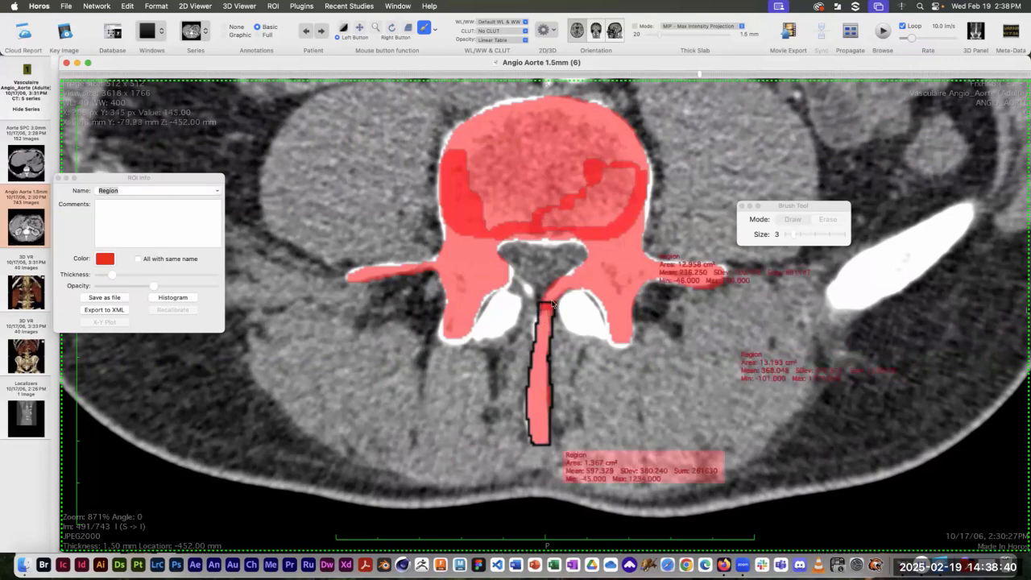
click(502, 266)
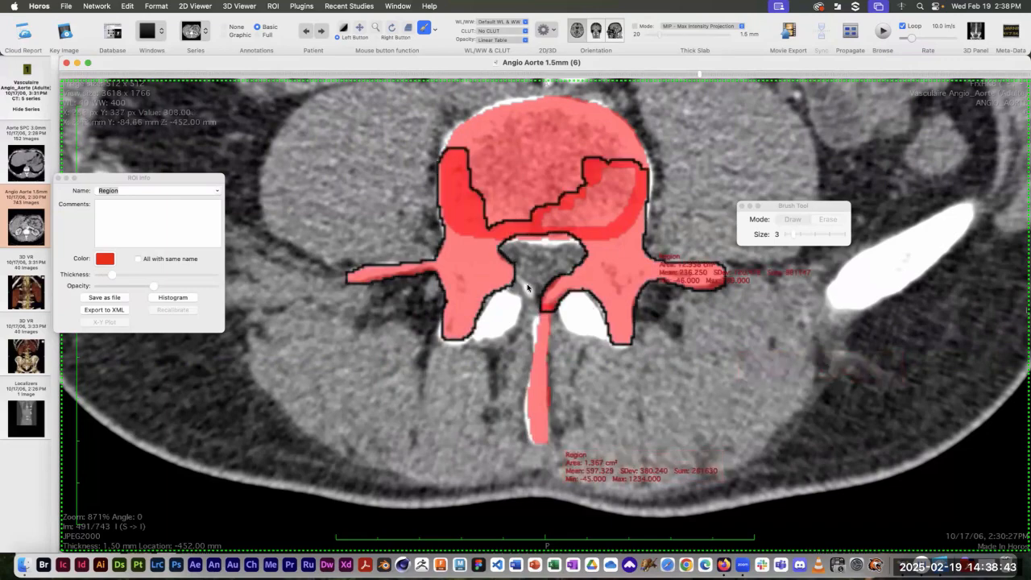
drag(527, 284, 501, 271)
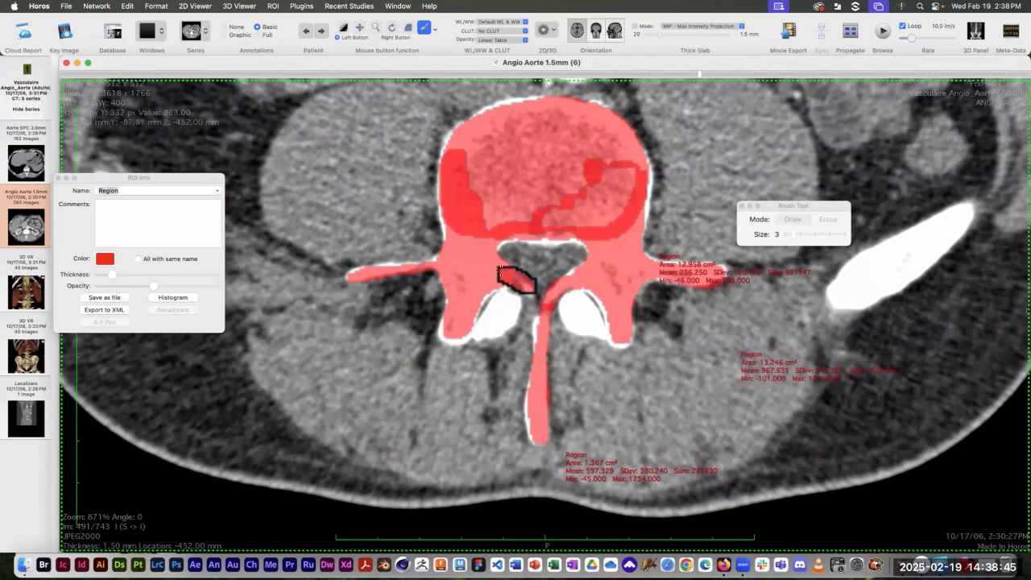
Paint the missing lamina and the spinous process on image 490 with brush size 2
scroll(476, 273, up, 1)
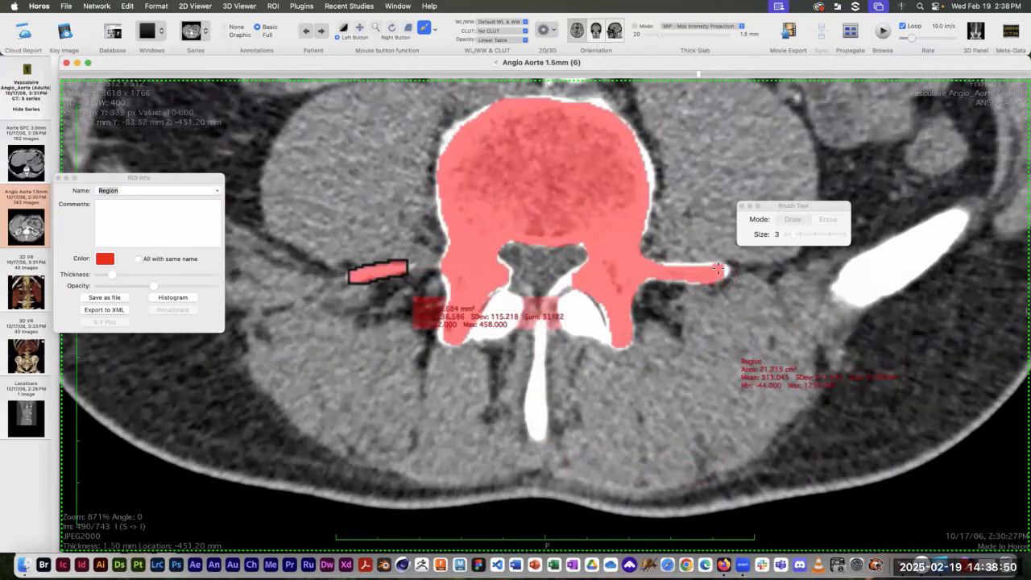
click(788, 235)
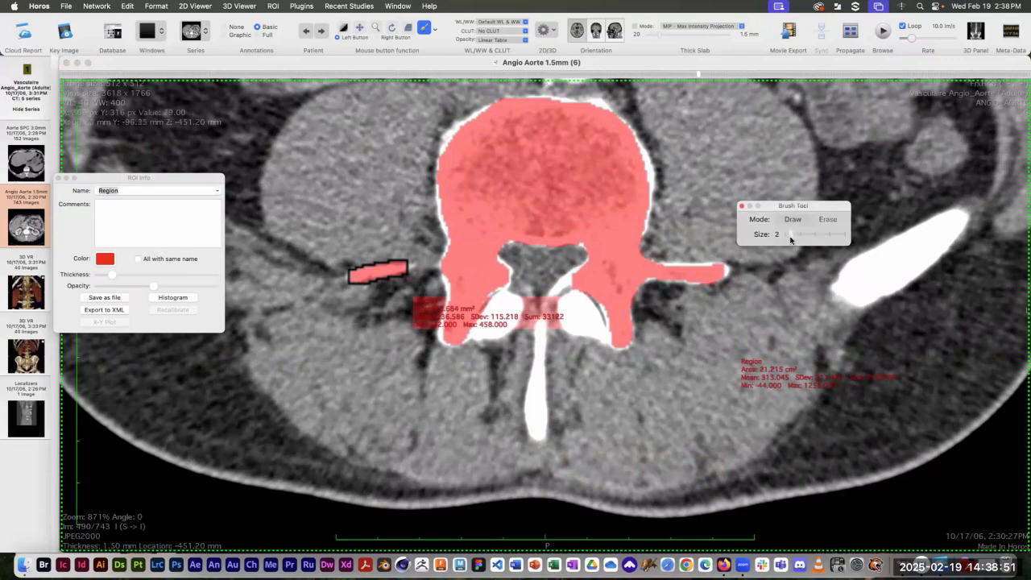
mouse_move(577, 279)
mouse_down()
mouse_move(562, 277)
mouse_move(548, 311)
mouse_move(539, 425)
mouse_move(538, 338)
mouse_up()
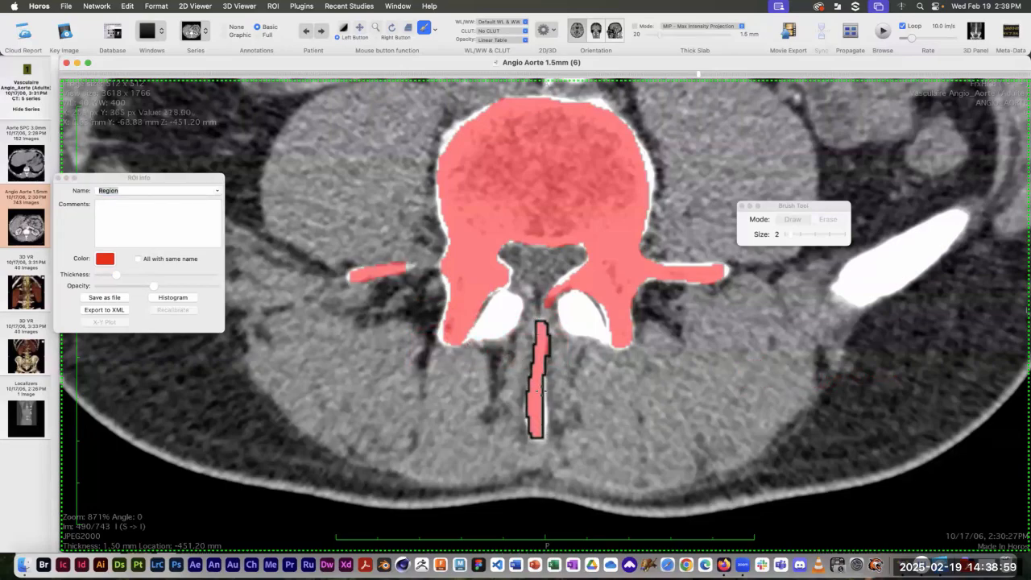
Paint the lamina edges beside the spinal canal and the spinous process on image 489
scroll(540, 342, up, 1)
mouse_move(583, 272)
mouse_down()
mouse_move(555, 296)
mouse_move(576, 264)
mouse_up()
drag(504, 276, 505, 285)
drag(538, 375, 535, 427)
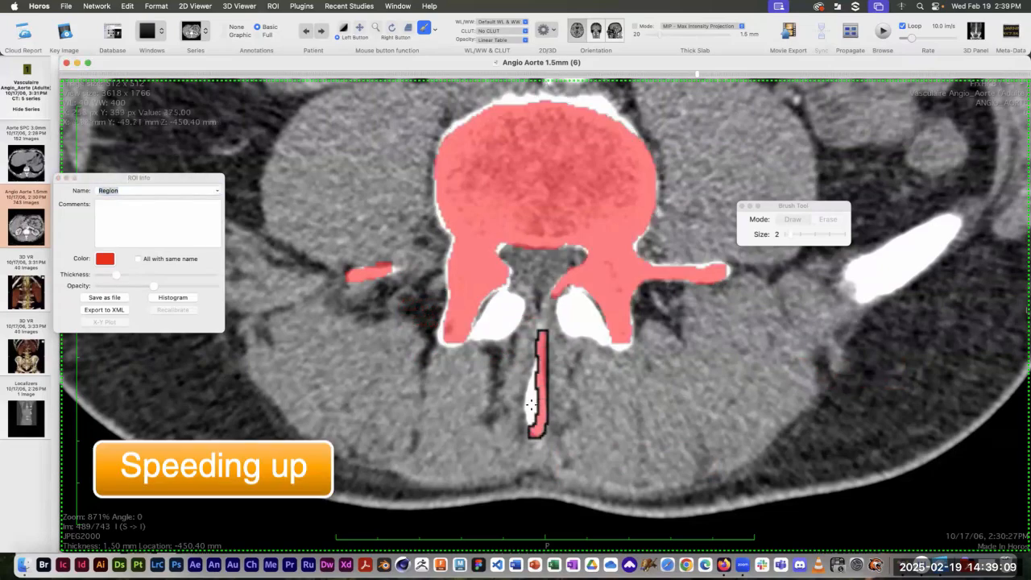
Paint the spinous process remnants on images 488 and 487 and touch up the region around the canal on image 486
scroll(532, 376, up, 1)
drag(533, 376, 535, 427)
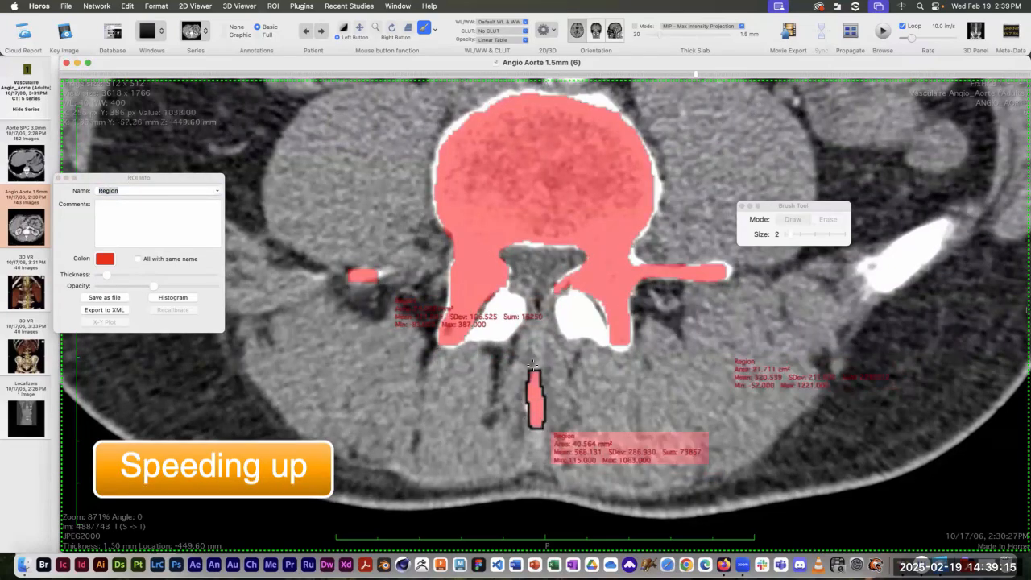
scroll(519, 413, up, 1)
drag(534, 390, 538, 423)
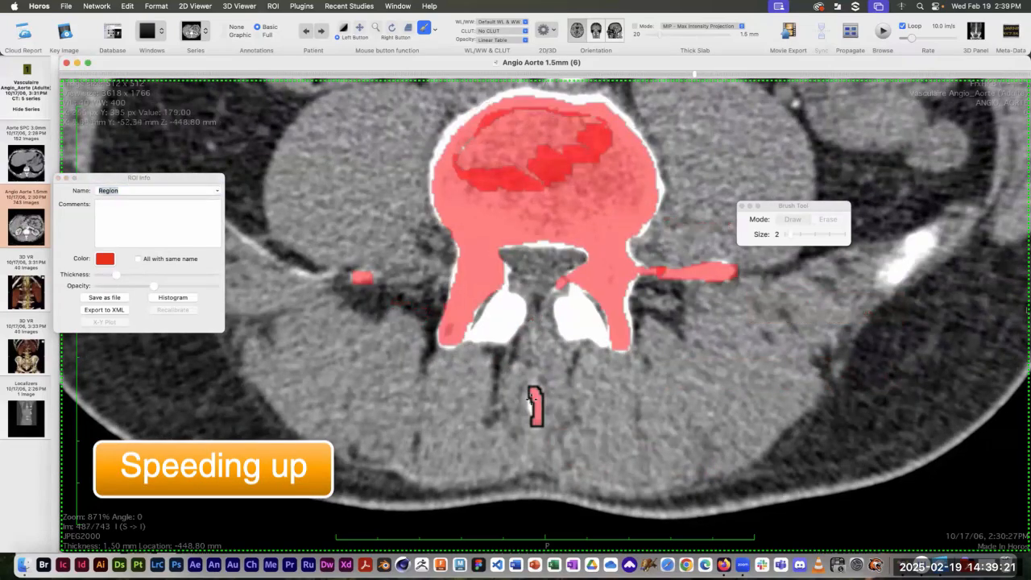
scroll(536, 423, up, 1)
mouse_move(592, 274)
mouse_down()
mouse_move(575, 288)
mouse_move(564, 282)
mouse_move(541, 327)
mouse_move(543, 395)
mouse_move(514, 276)
mouse_up()
click(624, 282)
Fill the spinous process on image 493 and paint the remaining rear parts, transverse processes and vertebral body with brush size 3
scroll(581, 274, down, 7)
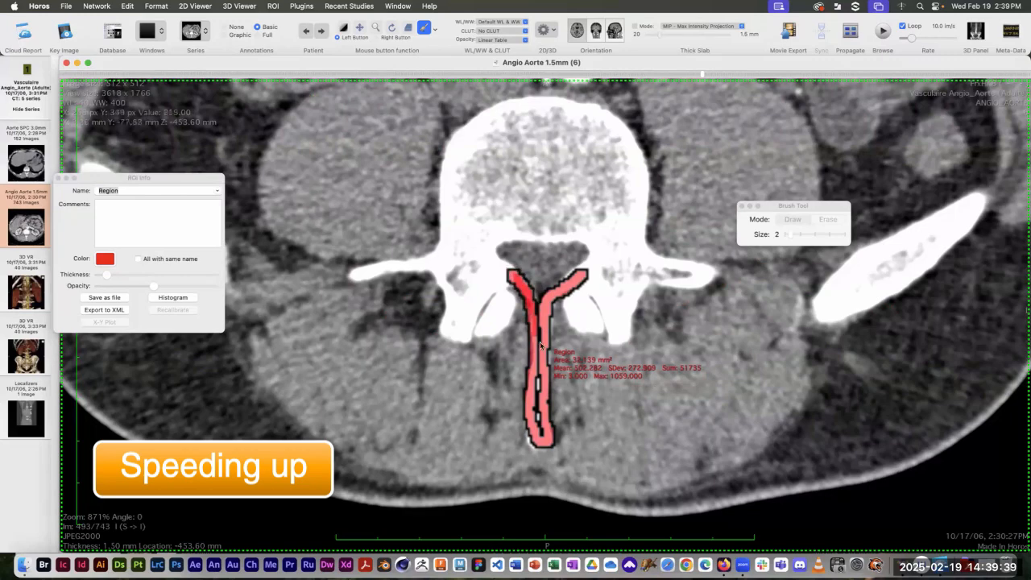
drag(540, 342, 542, 430)
click(792, 235)
drag(792, 235, 796, 235)
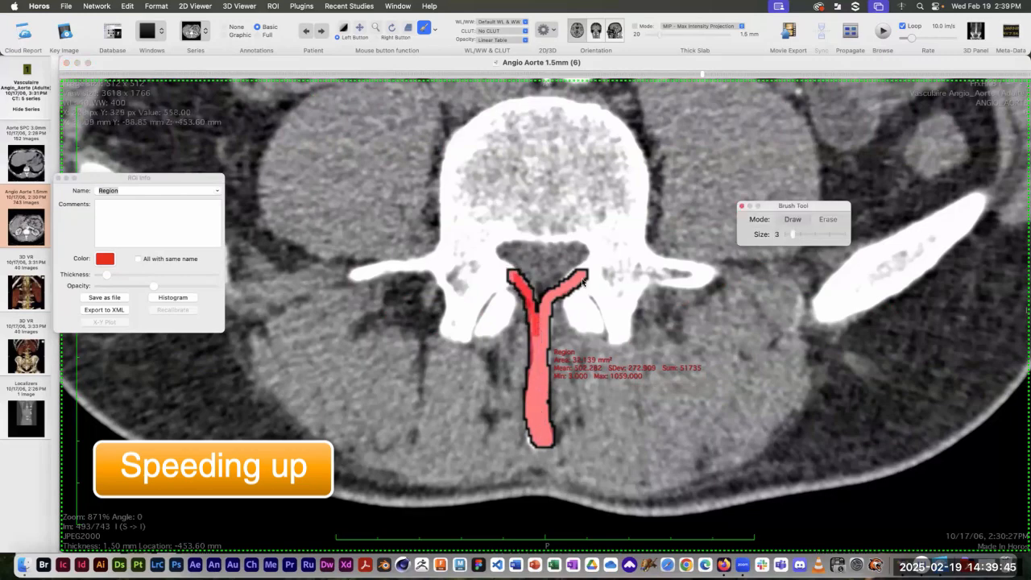
mouse_move(586, 284)
mouse_down()
mouse_move(596, 255)
mouse_move(508, 229)
mouse_move(478, 281)
mouse_move(492, 297)
mouse_move(447, 330)
mouse_move(363, 272)
mouse_move(435, 262)
mouse_move(450, 153)
mouse_move(600, 111)
mouse_move(646, 274)
mouse_move(604, 300)
mouse_move(589, 279)
mouse_move(634, 279)
mouse_move(618, 311)
mouse_up()
mouse_move(630, 219)
mouse_down()
mouse_move(588, 211)
mouse_move(501, 222)
mouse_move(461, 318)
mouse_move(466, 137)
mouse_move(592, 153)
mouse_move(532, 211)
mouse_move(489, 190)
mouse_move(493, 146)
mouse_move(546, 166)
mouse_move(528, 169)
mouse_up()
Paint the whole vertebra on image 494 except the inner articular processes, using brush size 2 for the laminae and spinous process
scroll(601, 129, down, 1)
mouse_move(601, 129)
mouse_down()
mouse_move(634, 156)
mouse_move(593, 233)
mouse_move(456, 149)
mouse_move(557, 107)
mouse_move(484, 202)
mouse_move(491, 135)
mouse_move(544, 117)
mouse_move(607, 150)
mouse_move(522, 172)
mouse_move(676, 271)
mouse_move(632, 312)
mouse_move(576, 282)
mouse_move(622, 269)
mouse_move(601, 277)
mouse_move(503, 246)
mouse_move(455, 330)
mouse_move(383, 274)
mouse_move(450, 242)
mouse_move(446, 149)
mouse_move(463, 293)
mouse_up()
drag(793, 235, 790, 235)
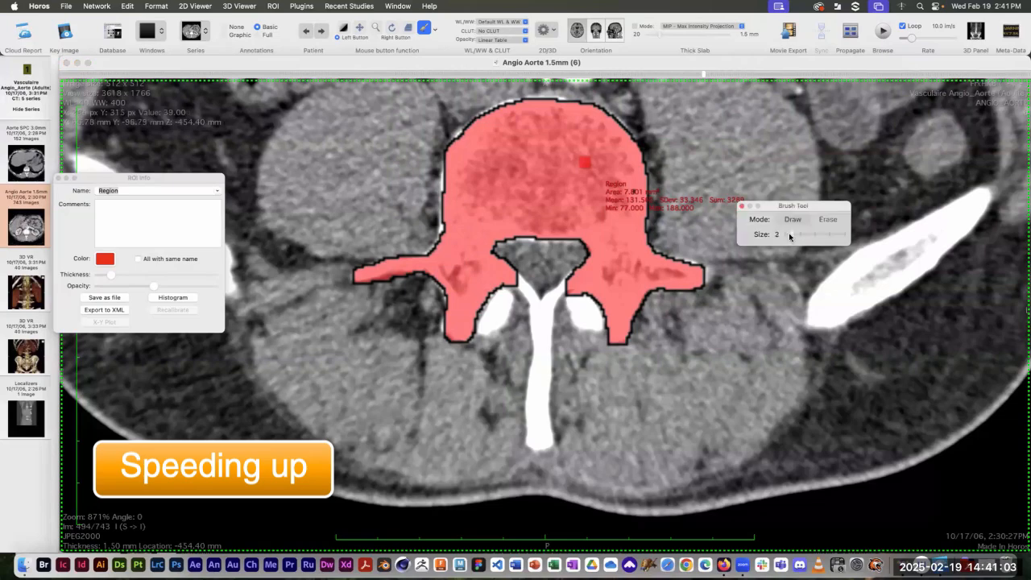
mouse_move(569, 285)
mouse_down()
mouse_move(542, 366)
mouse_move(541, 444)
mouse_move(535, 284)
mouse_move(536, 400)
mouse_up()
Paint the laminae and spinous process on image 495, and the rest of the vertebra with brush size 3, leaving the inner articular processes unpainted
scroll(535, 401, down, 1)
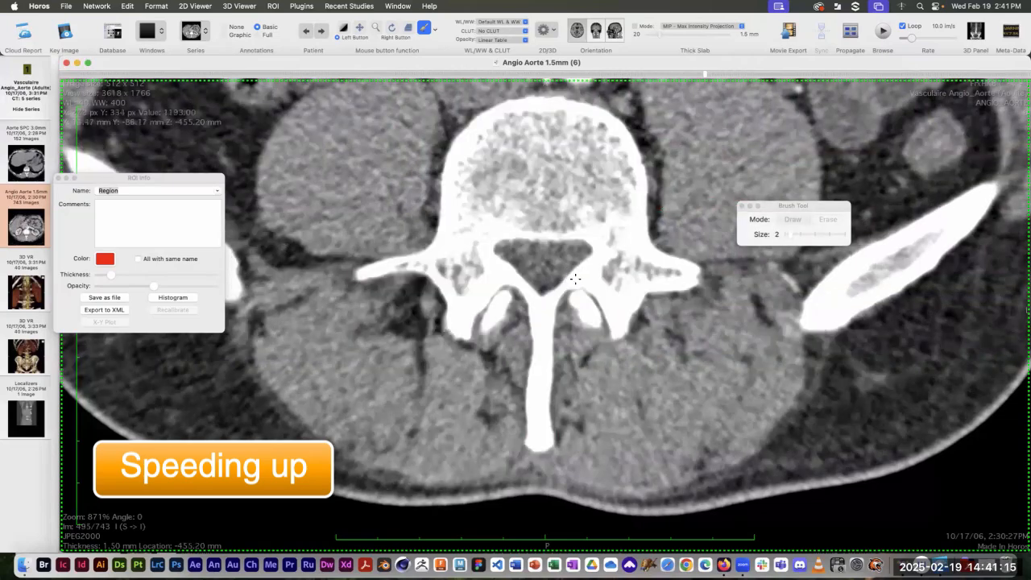
mouse_move(577, 279)
mouse_down()
mouse_move(545, 383)
mouse_move(525, 403)
mouse_move(488, 274)
mouse_move(540, 312)
mouse_move(537, 443)
mouse_up()
drag(786, 234, 794, 235)
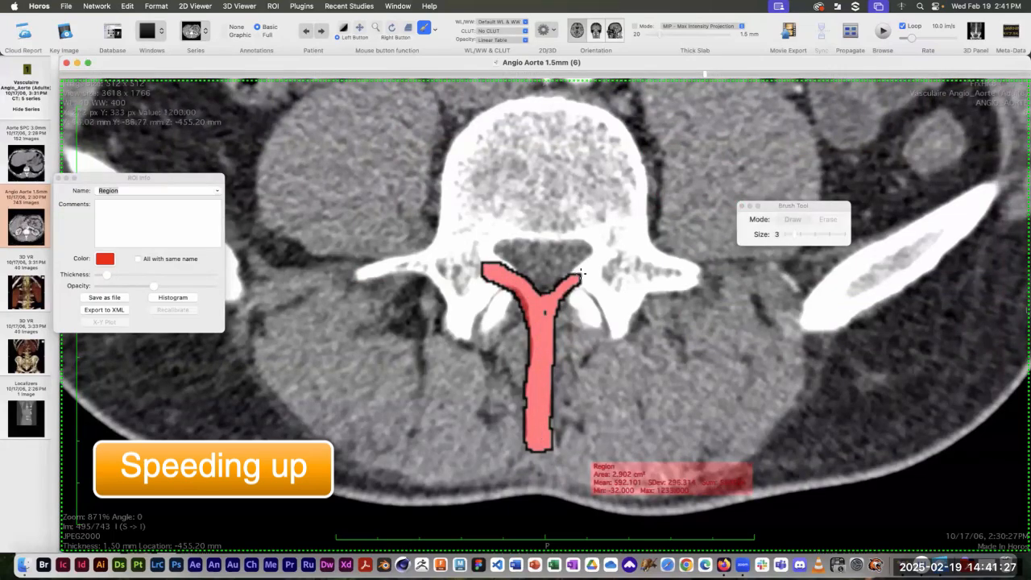
mouse_move(577, 278)
mouse_down()
mouse_move(600, 254)
mouse_move(496, 230)
mouse_move(499, 279)
mouse_move(459, 332)
mouse_move(358, 271)
mouse_move(464, 211)
mouse_move(486, 127)
mouse_move(623, 137)
mouse_move(665, 265)
mouse_move(641, 294)
mouse_move(592, 282)
mouse_move(625, 241)
mouse_move(620, 300)
mouse_move(482, 234)
mouse_move(448, 263)
mouse_move(471, 173)
mouse_move(568, 121)
mouse_move(620, 201)
mouse_move(520, 143)
mouse_move(504, 205)
mouse_move(484, 212)
mouse_move(568, 216)
mouse_move(556, 192)
mouse_move(601, 230)
mouse_up()
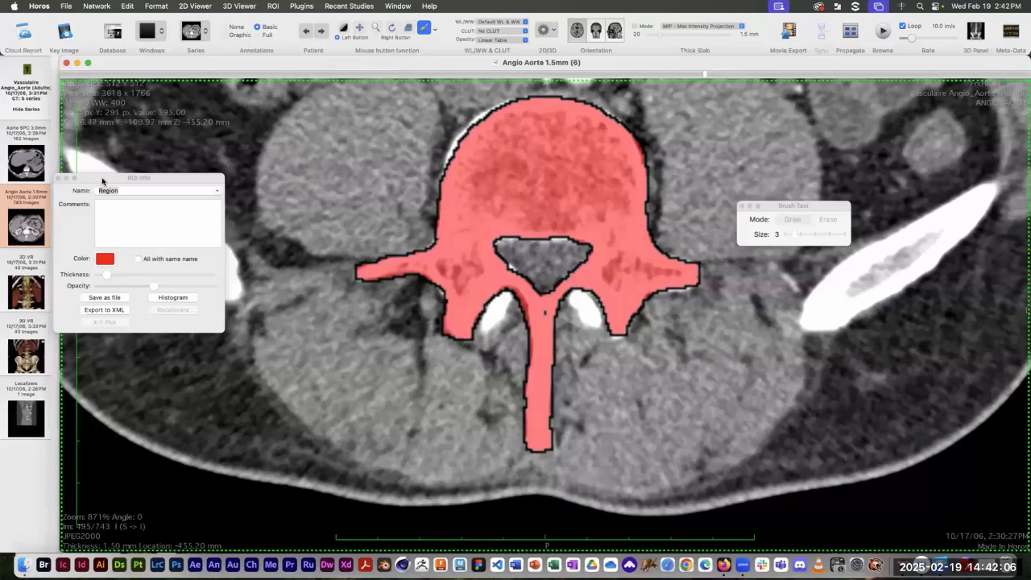
Close the ROI Info window and save all ROIs of this series to the Desktop as Angio Aorte 1.5mm
drag(104, 179, 87, 181)
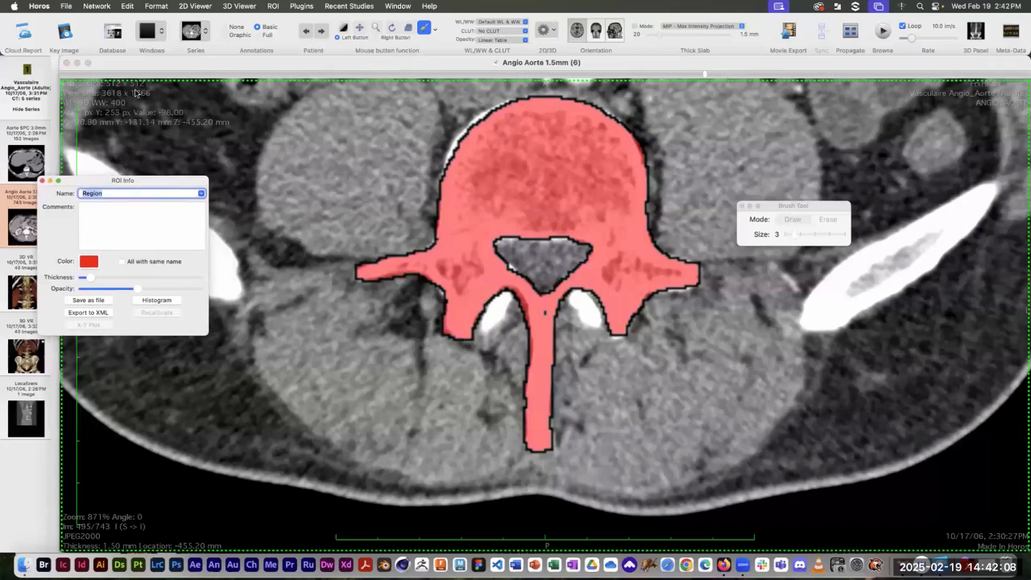
click(42, 181)
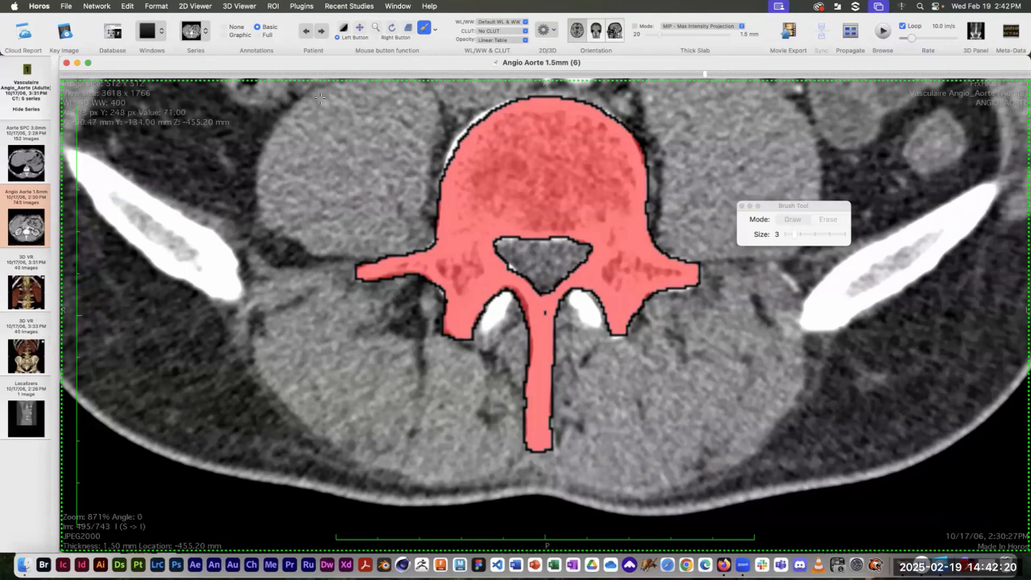
click(273, 6)
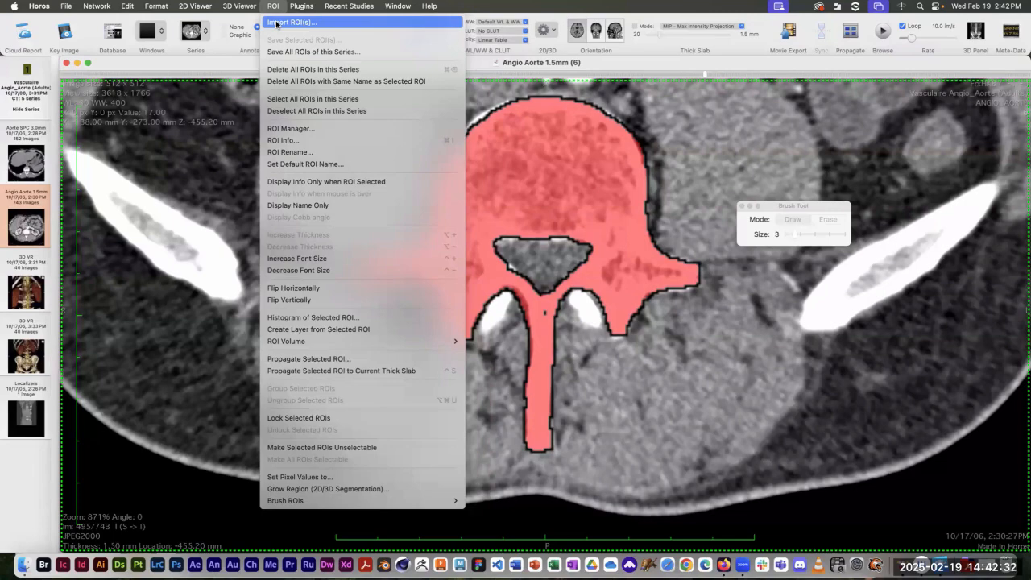
click(311, 53)
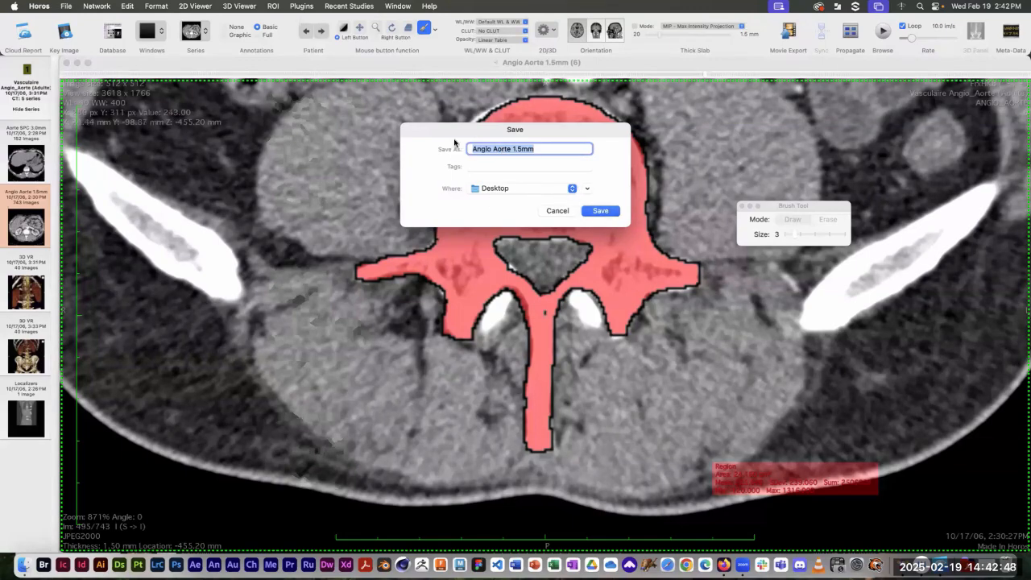
click(598, 211)
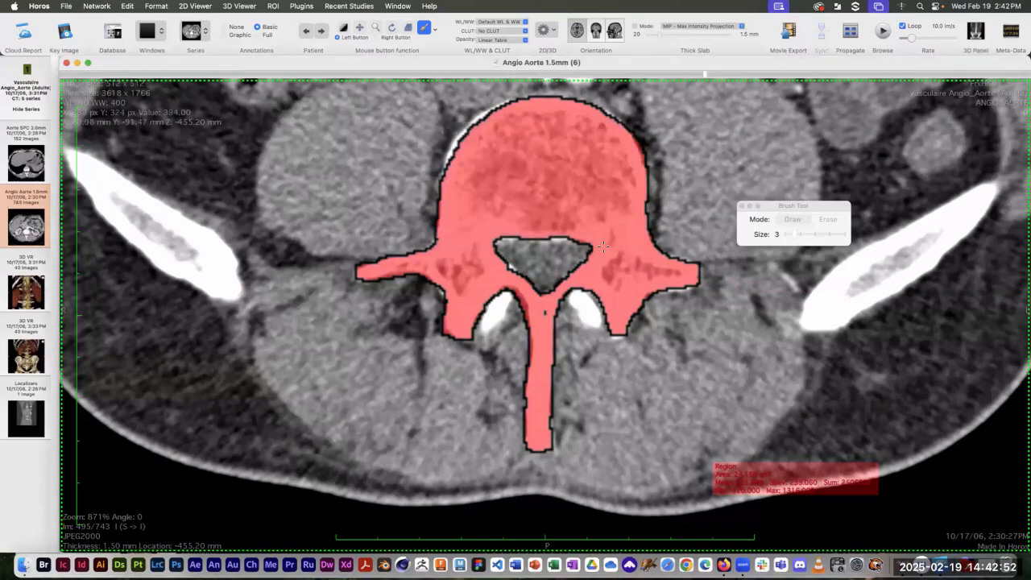
Look up the saved Angio Aorte 1.5mm.rois_series file for ROI import and cancel without importing it
click(273, 6)
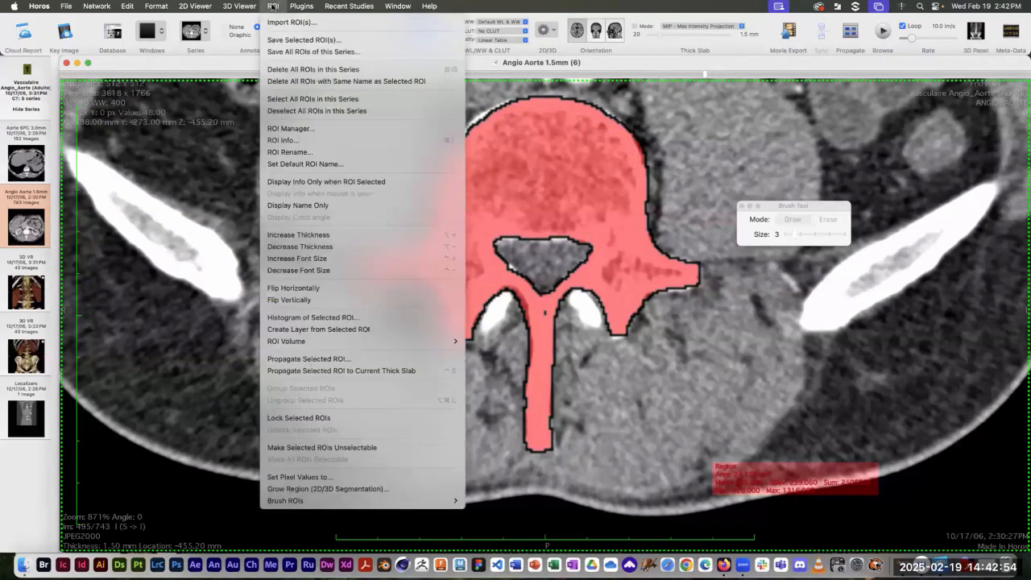
click(286, 22)
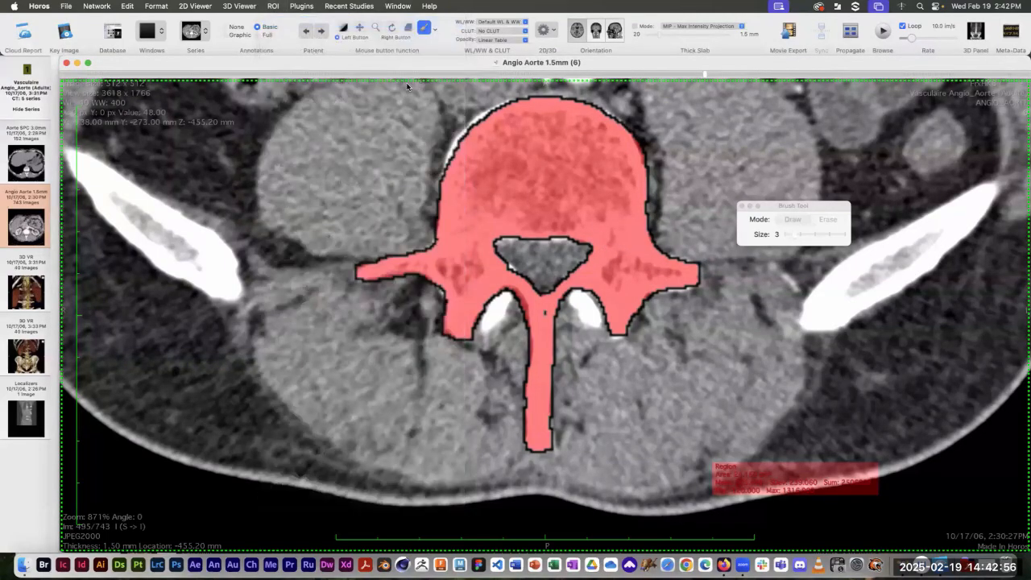
click(424, 132)
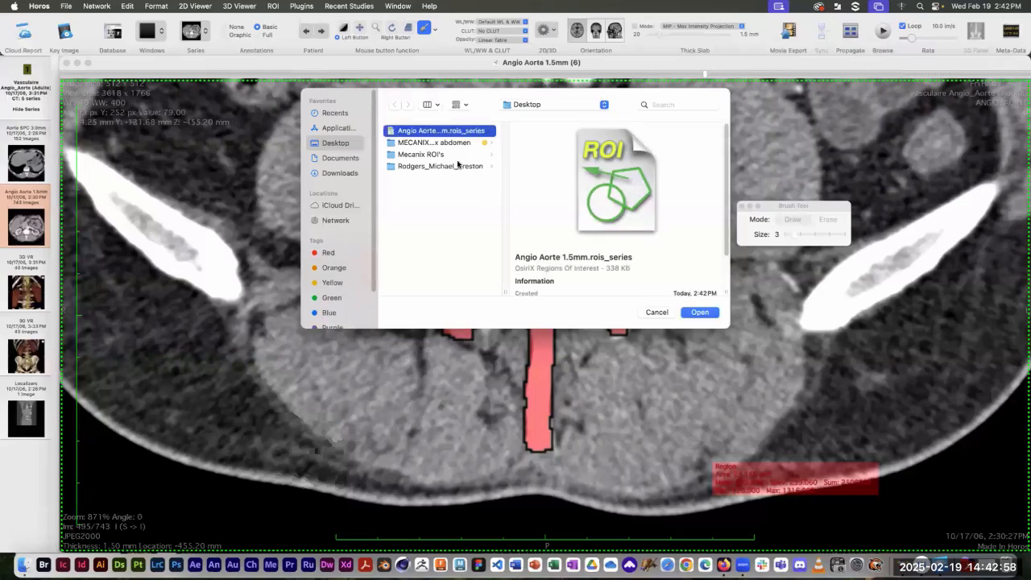
click(657, 312)
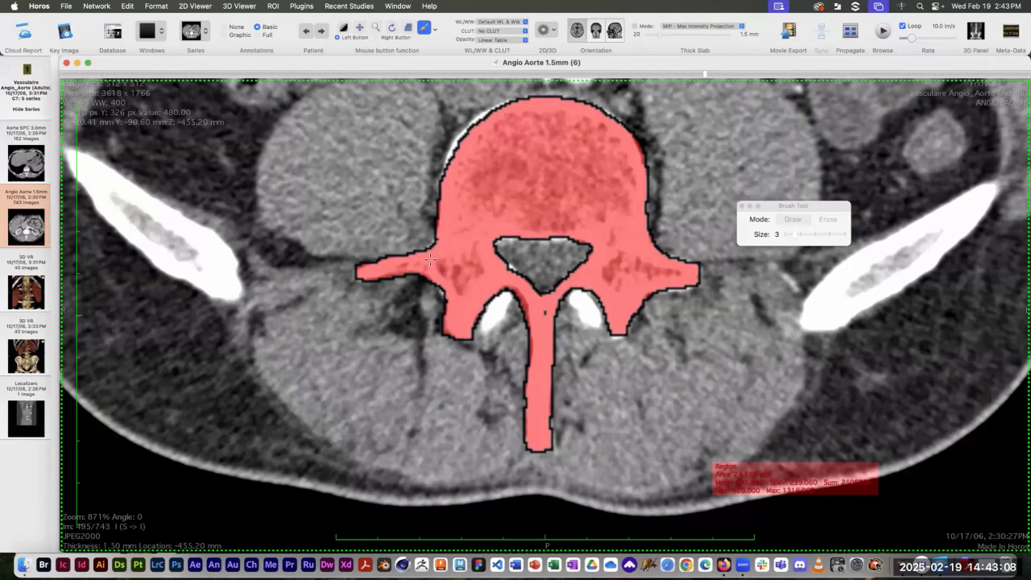
Select all ROIs in the series and set the pixels inside all ROIs to the new value 3071
click(273, 7)
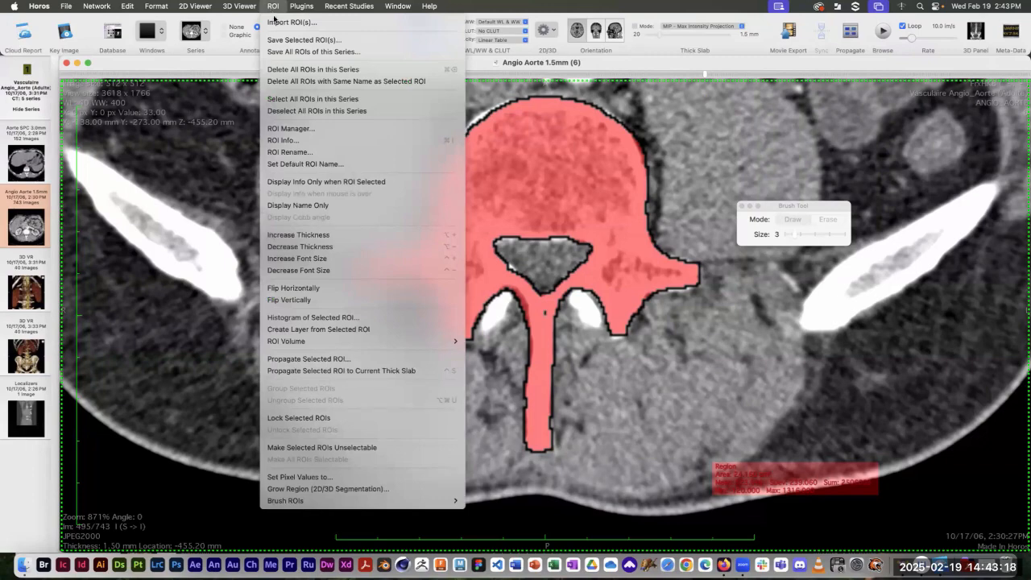
click(279, 99)
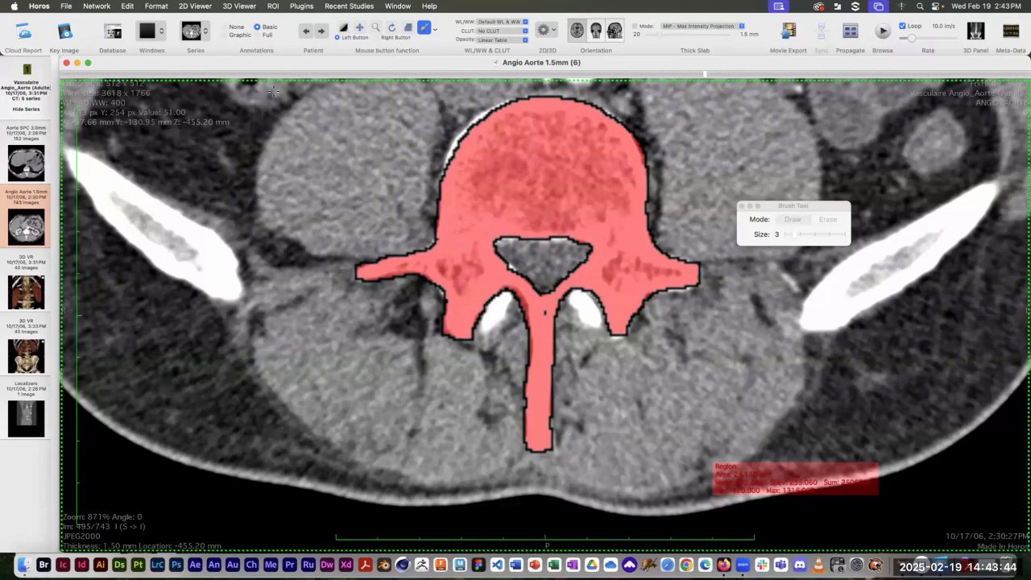
click(274, 5)
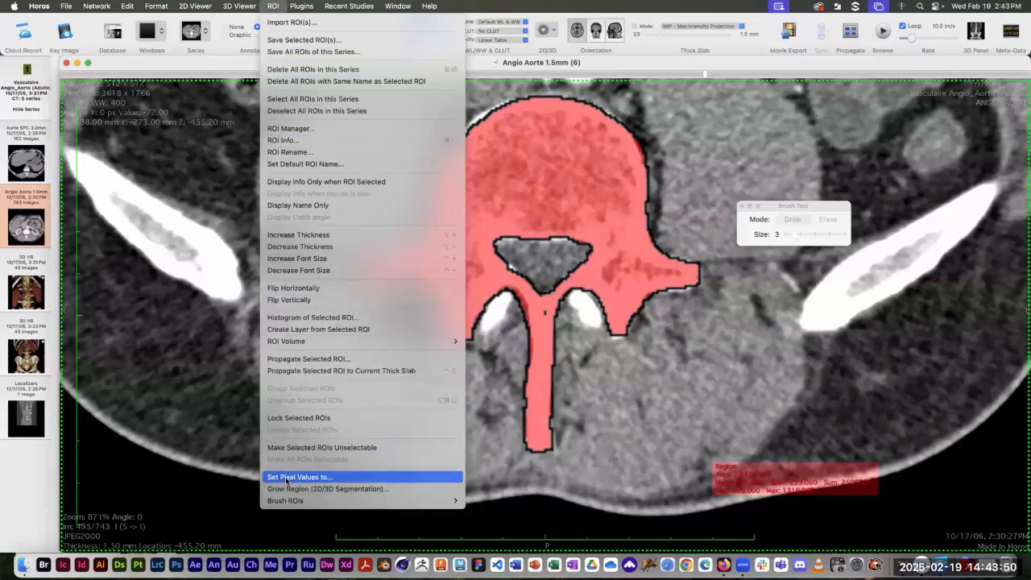
click(347, 477)
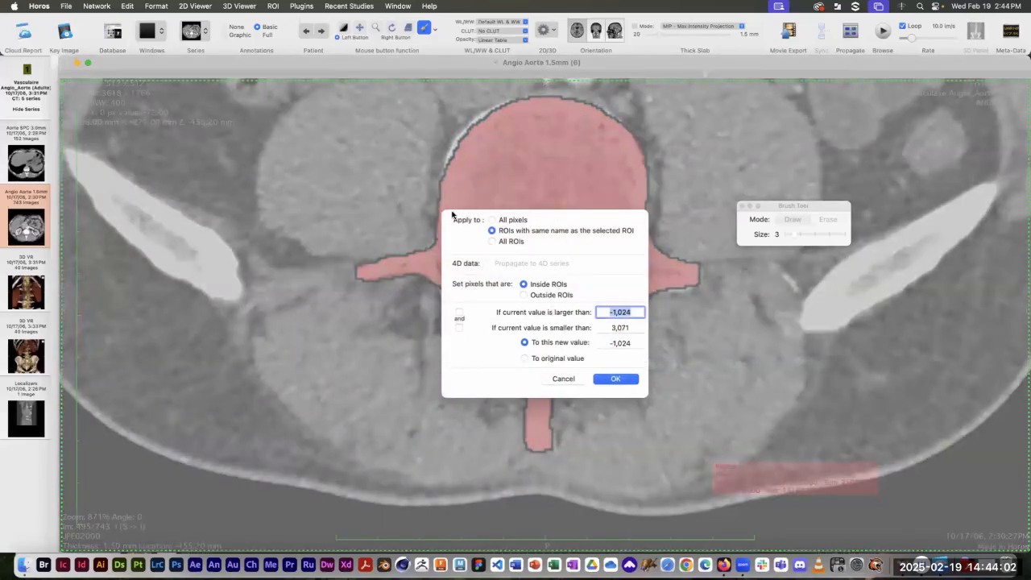
click(492, 241)
click(631, 343)
drag(605, 341, 591, 334)
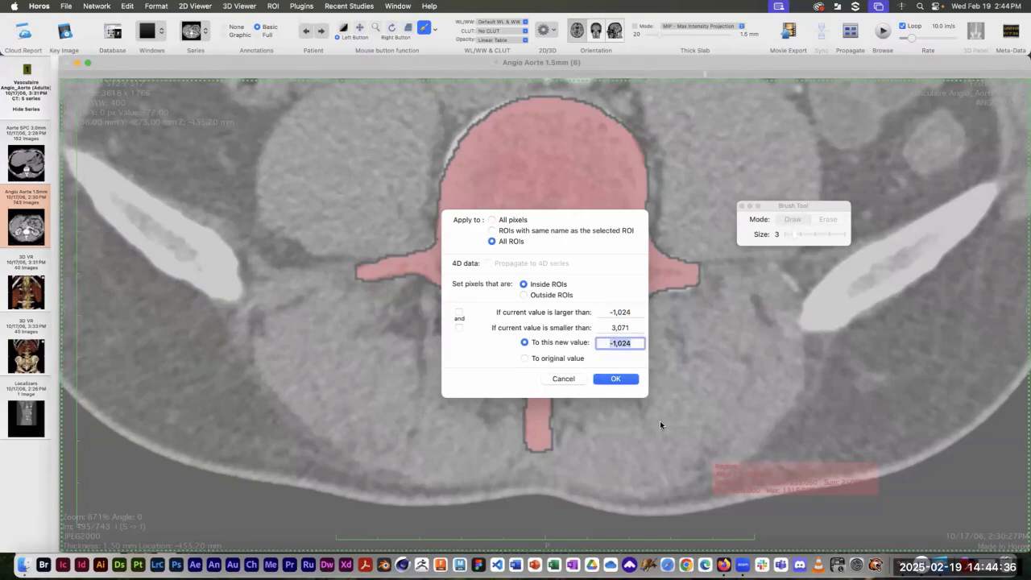
text(3071)
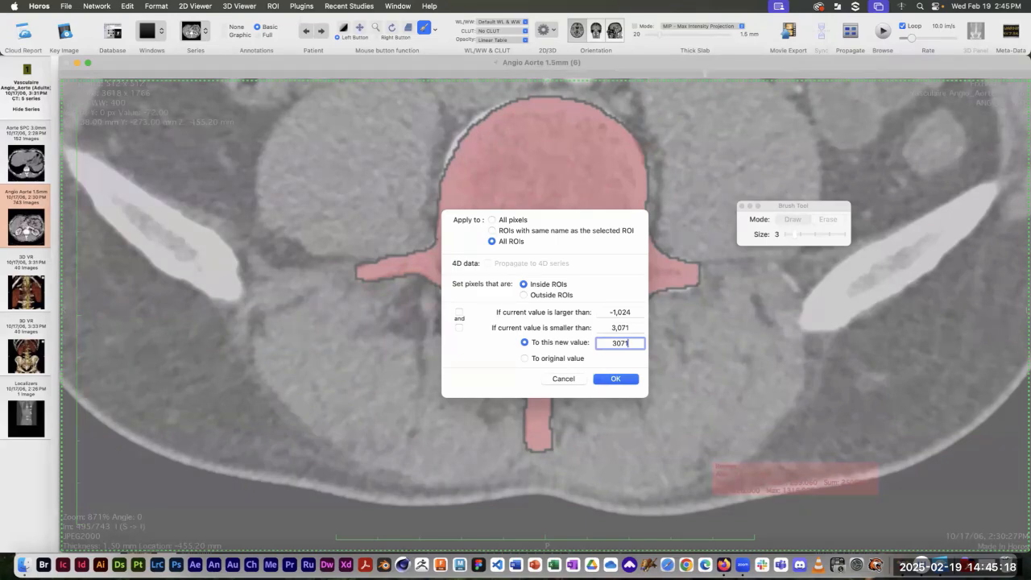
key(Return)
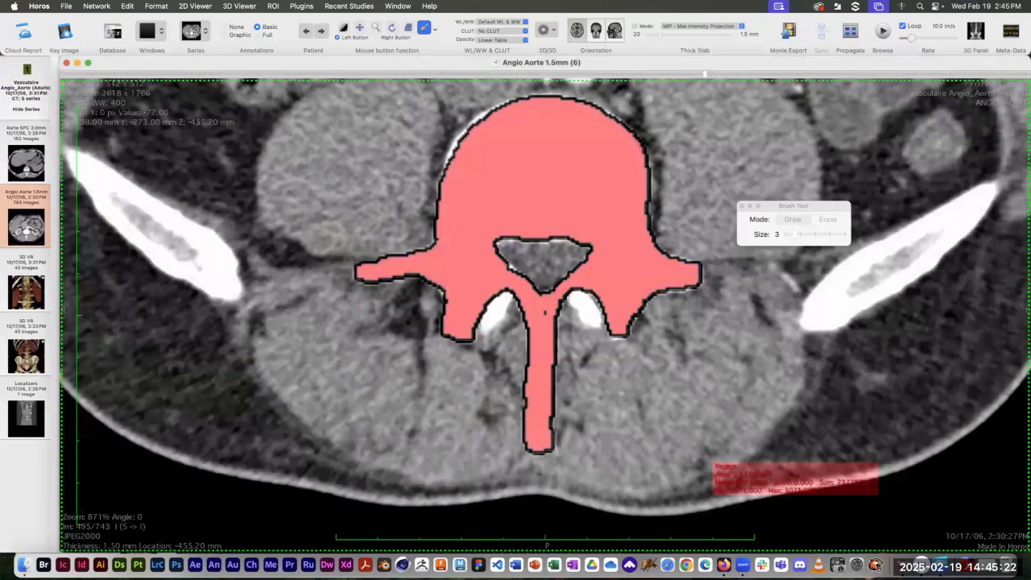
Review the modified pixel values inside the painted regions on the slices from image 495 to image 489
key(Left)
key(Left)
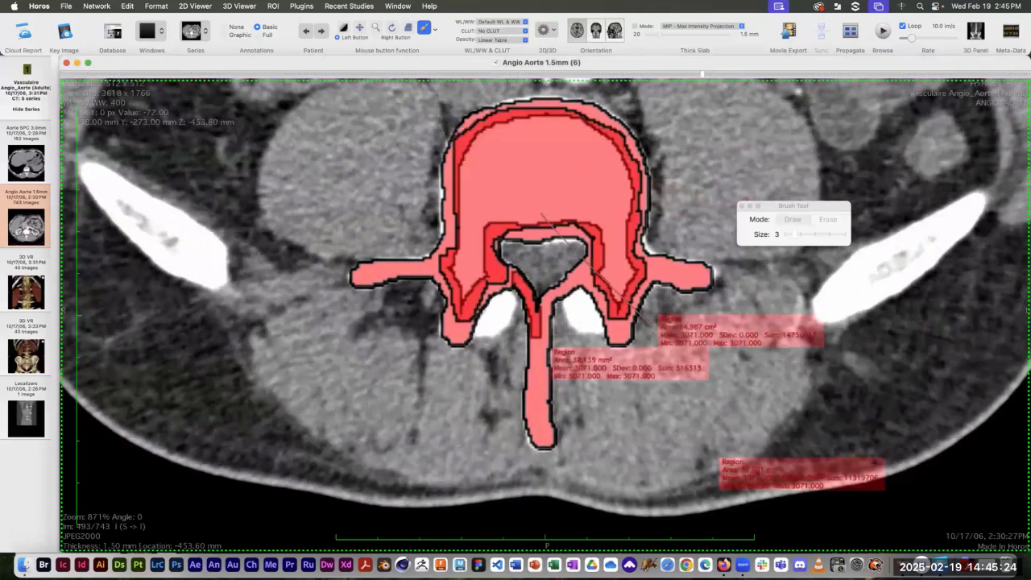
key(Left)
key(Right)
scroll(544, 274, up, 3)
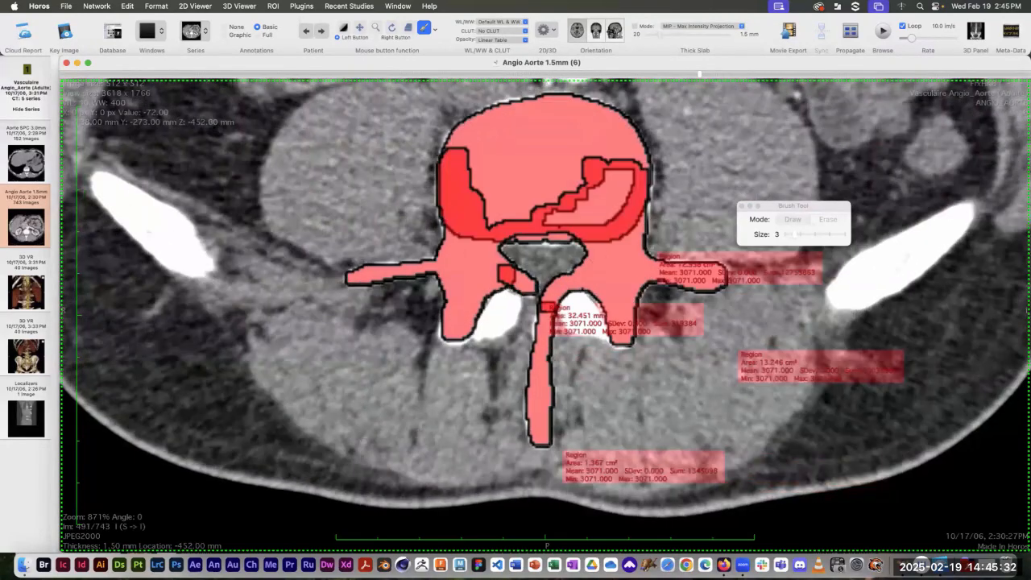
scroll(545, 274, up, 1)
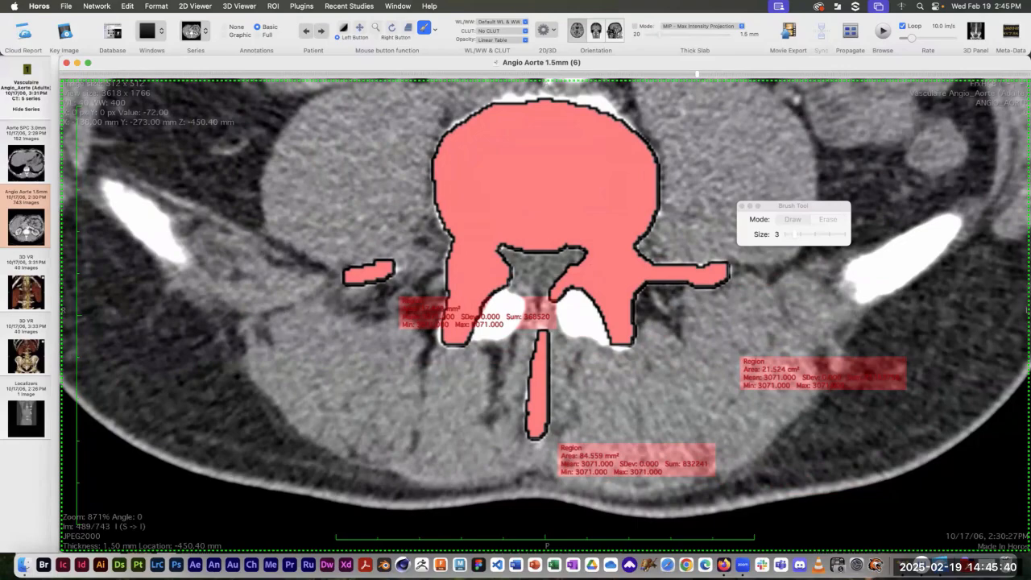
Set the pixels outside all ROIs to the new value -3071
click(273, 6)
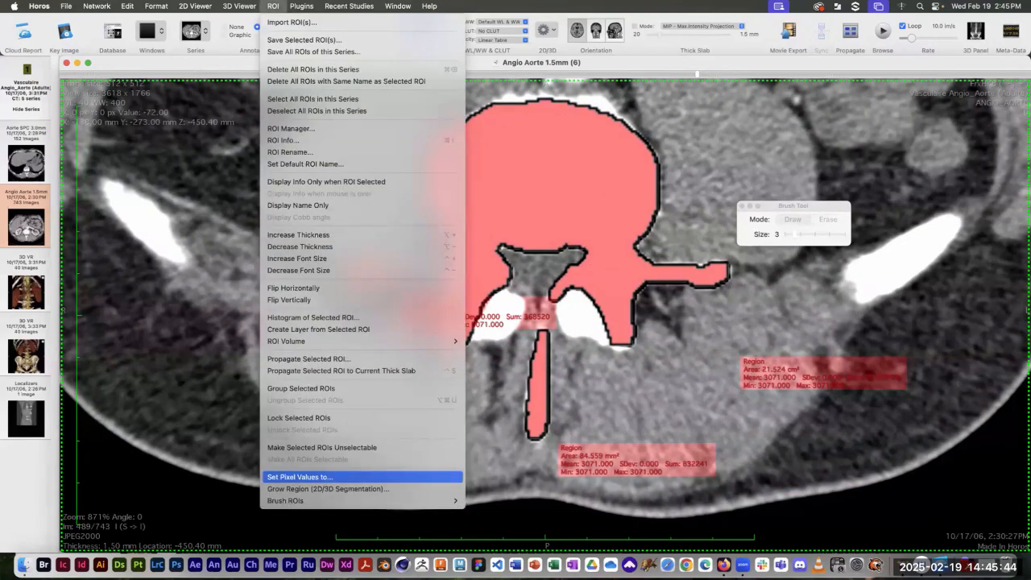
click(298, 477)
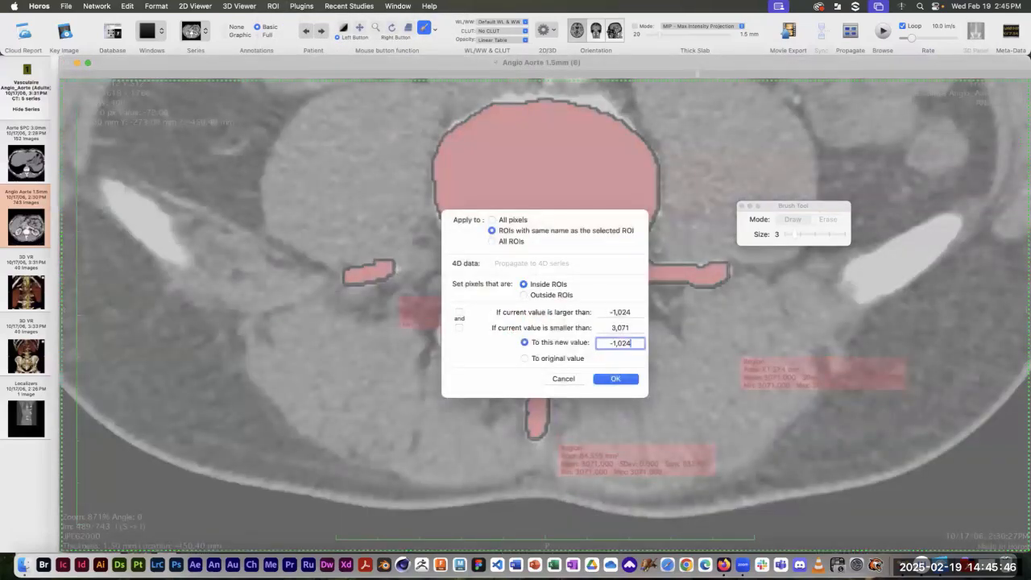
click(492, 242)
click(525, 295)
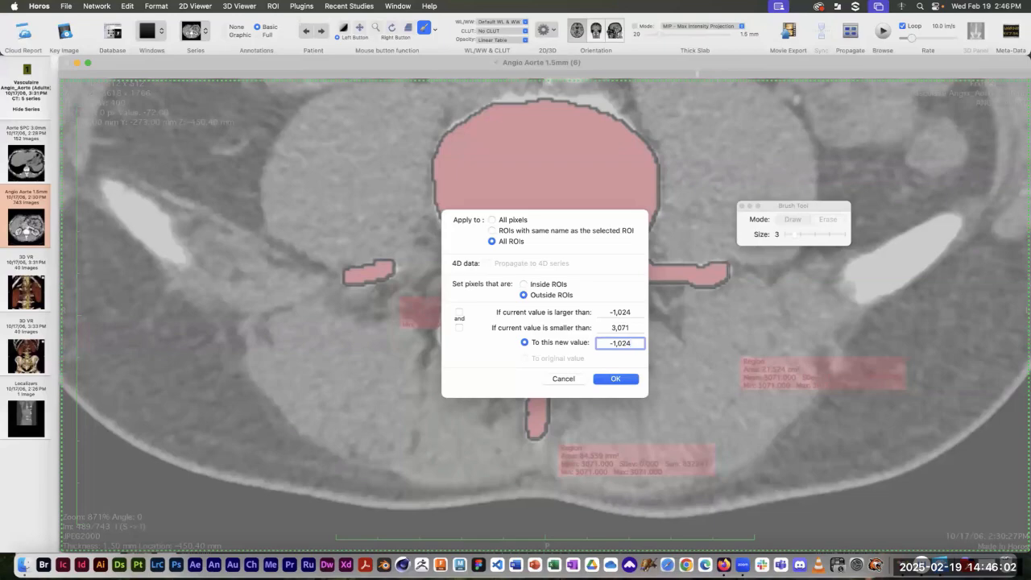
key(super+a)
text(-3071)
key(Return)
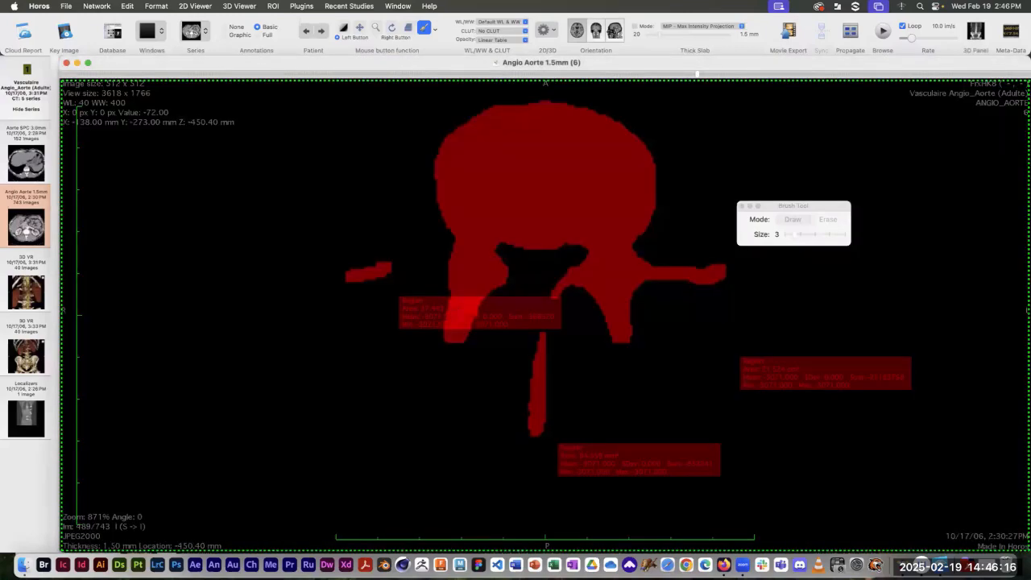
Review the slices between image 487 and image 496 to compare pixel values inside and outside the ROIs
scroll(545, 306, down, 2)
scroll(545, 306, down, 1)
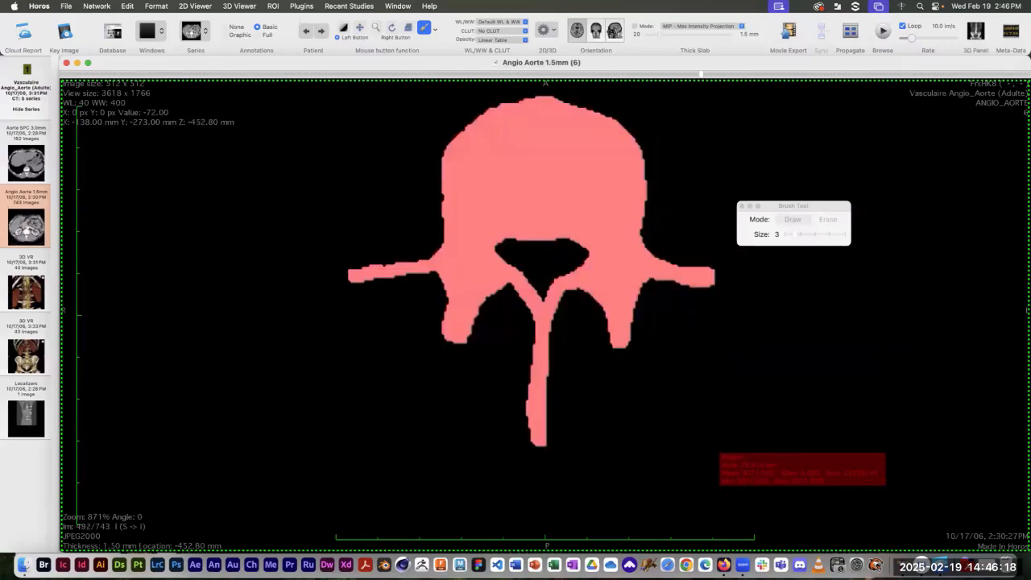
scroll(544, 306, down, 3)
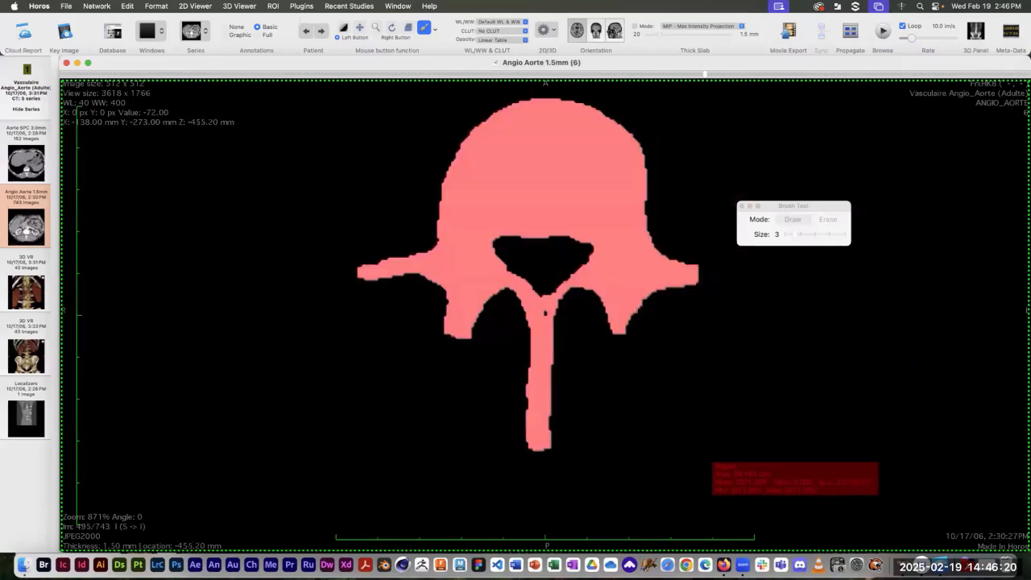
scroll(545, 306, down, 1)
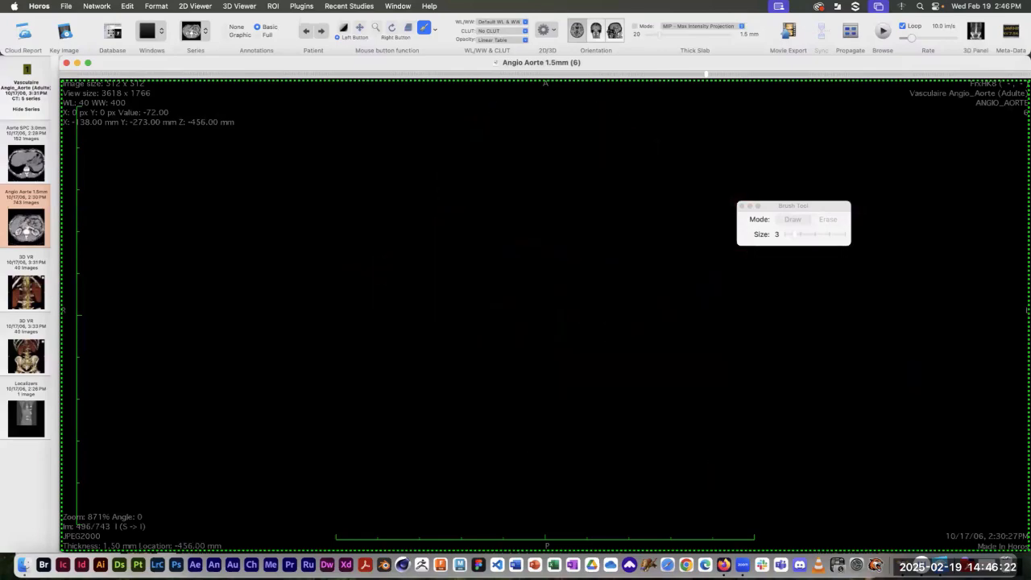
scroll(544, 306, up, 6)
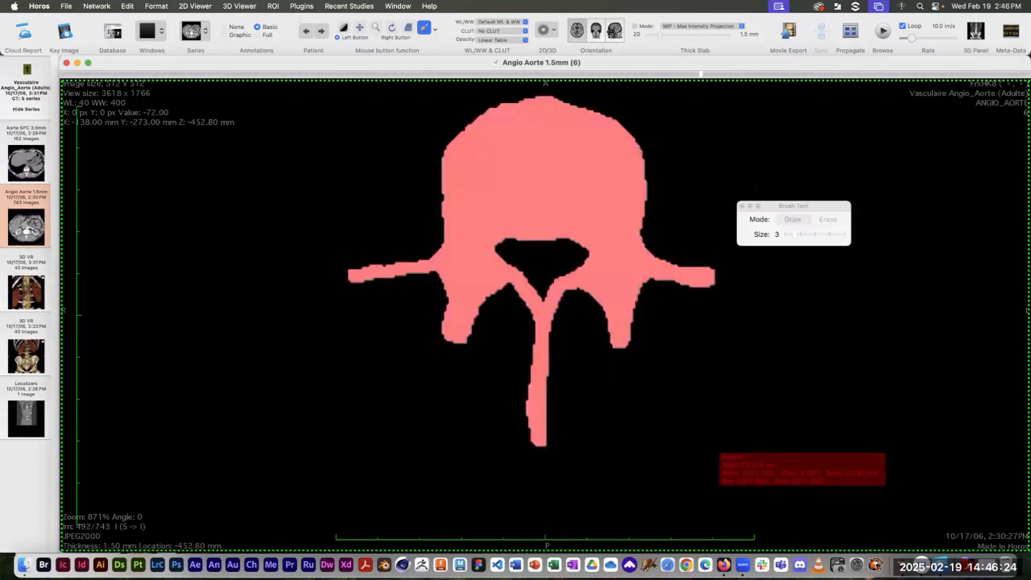
scroll(545, 307, up, 4)
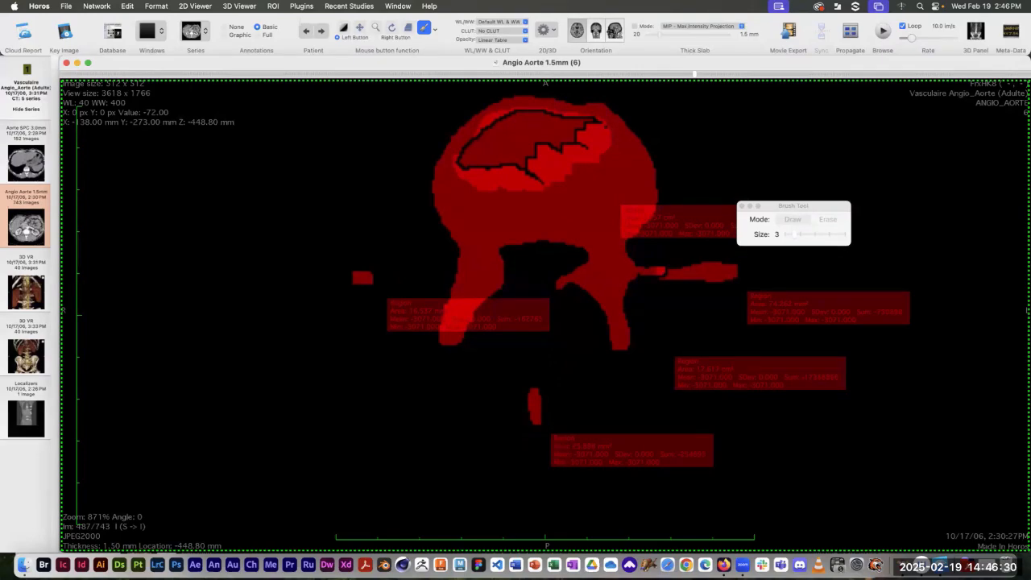
Set the pixels inside all ROIs to the new value 3071
click(273, 6)
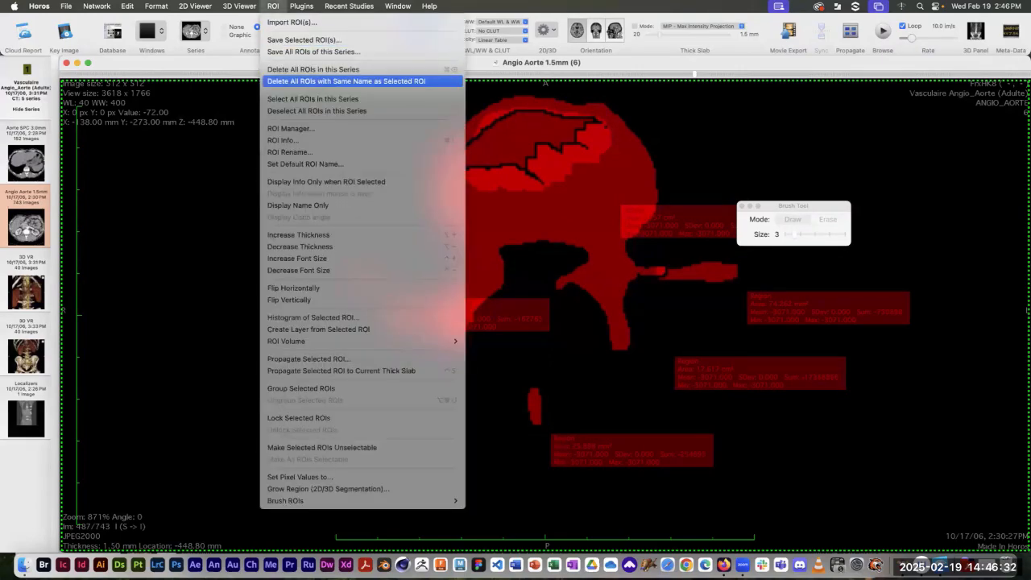
click(299, 477)
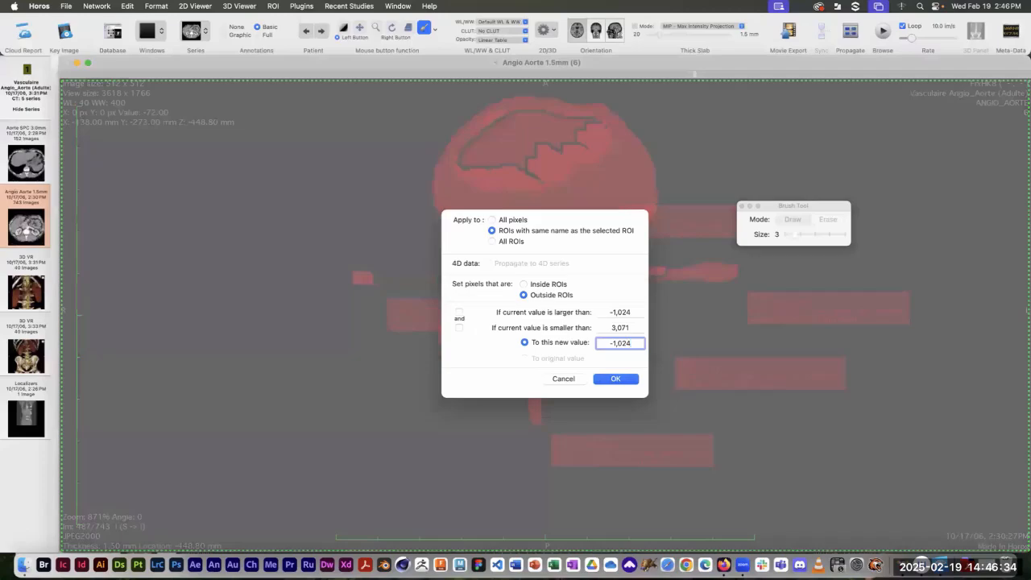
click(492, 242)
click(524, 284)
drag(633, 343, 608, 343)
text(3071)
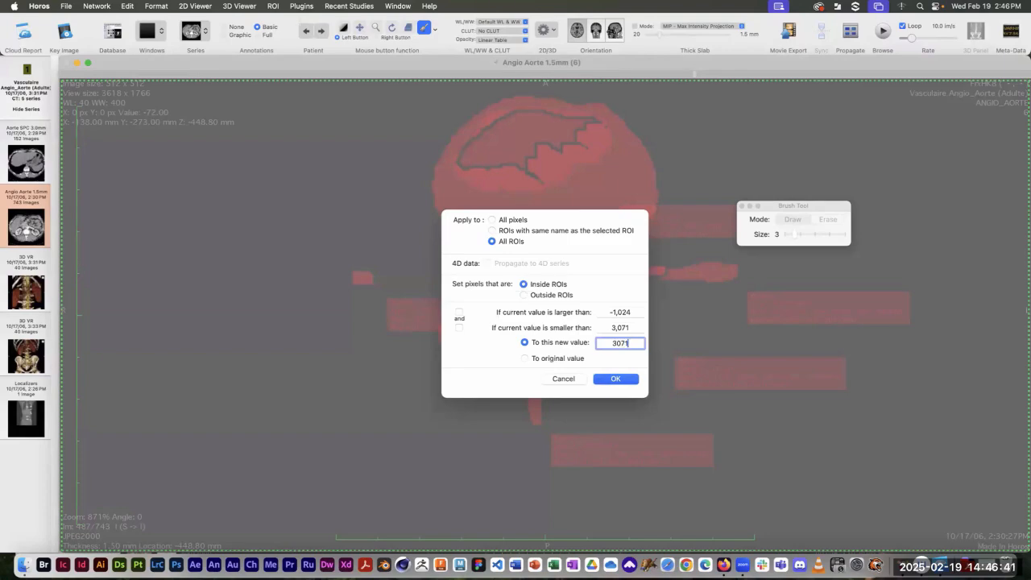
key(Return)
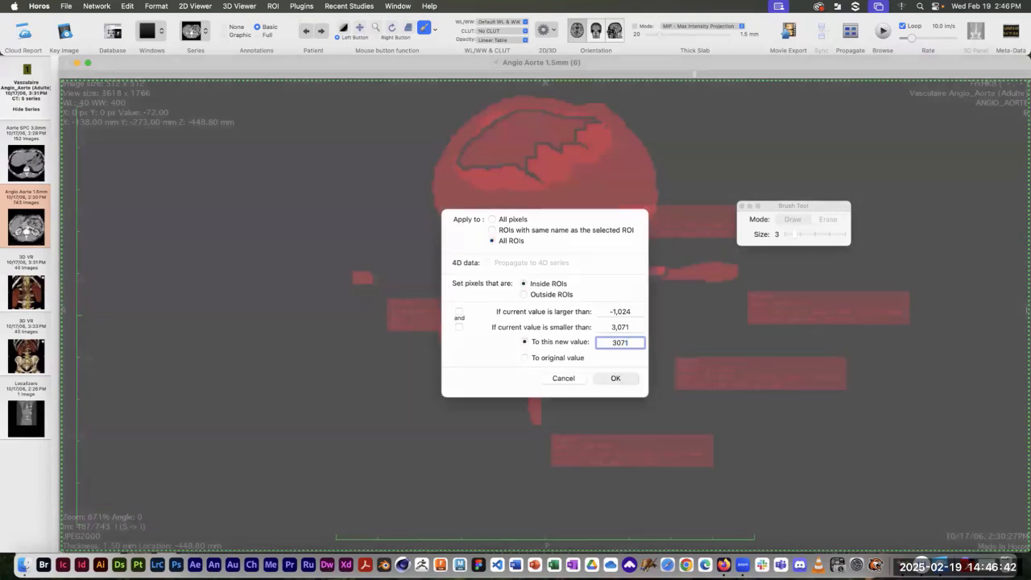
Step back and forth through the slices between images 484 and 493 to check the vertebra's pixel values inside the ROIs
key(Right)
key(Right)
key(Right)
key(Right)
key(Right)
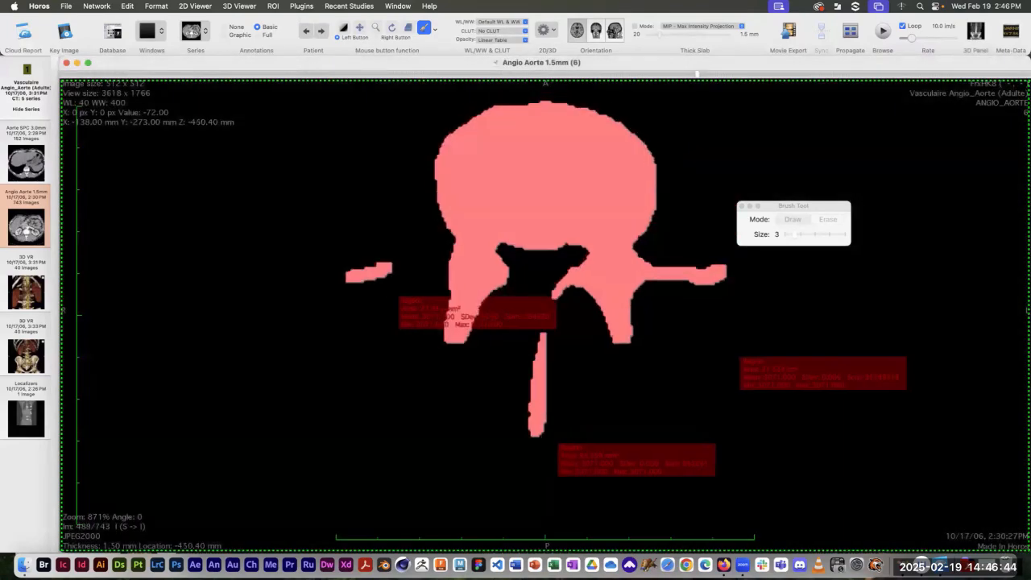
key(Right)
key(Right)
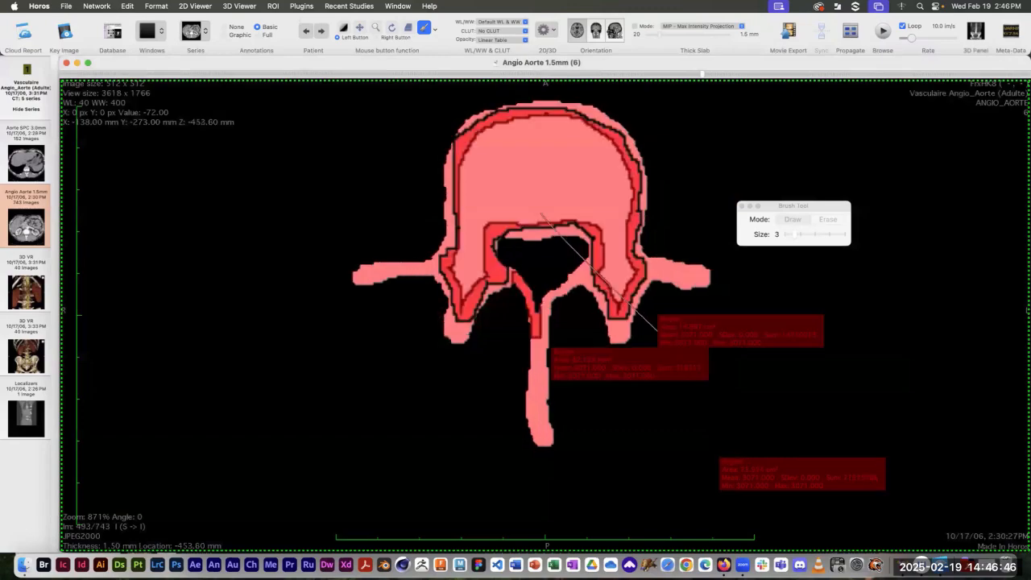
key(Left)
key(Left)
key(Left)
key(Left)
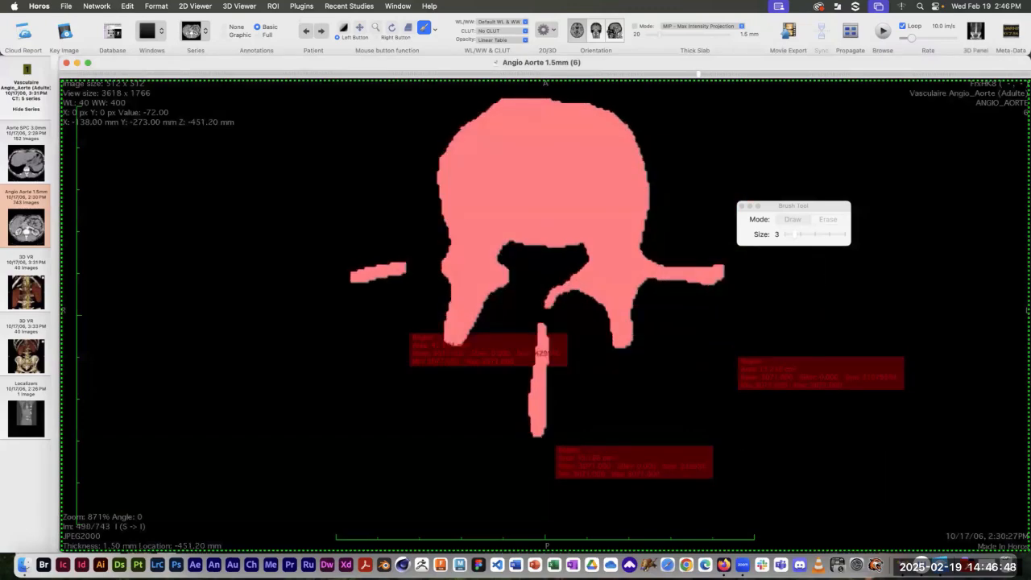
key(Left)
key(Left)
key(Left)
key(Left)
key(Left)
key(Left)
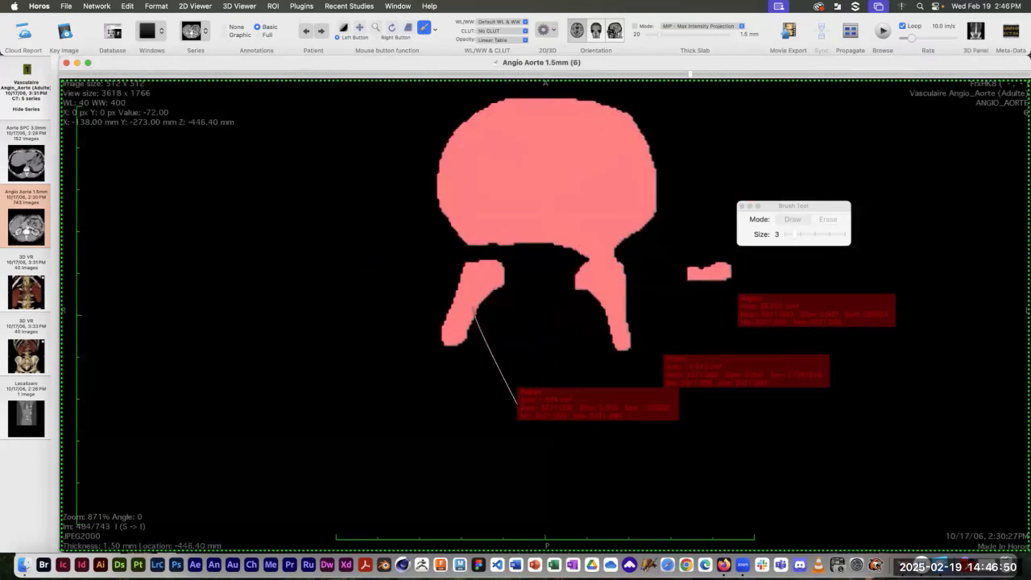
key(Right)
key(Right)
key(Right)
key(Right)
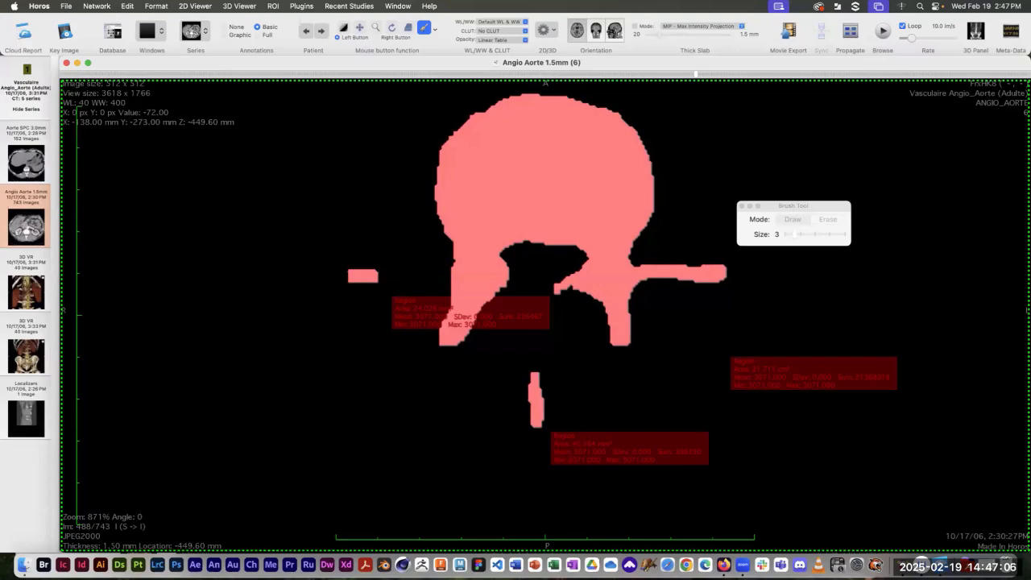
Generate a 3D Surface Rendering of the series with the first surface set to the predefined CT - Bone value of 500
click(544, 30)
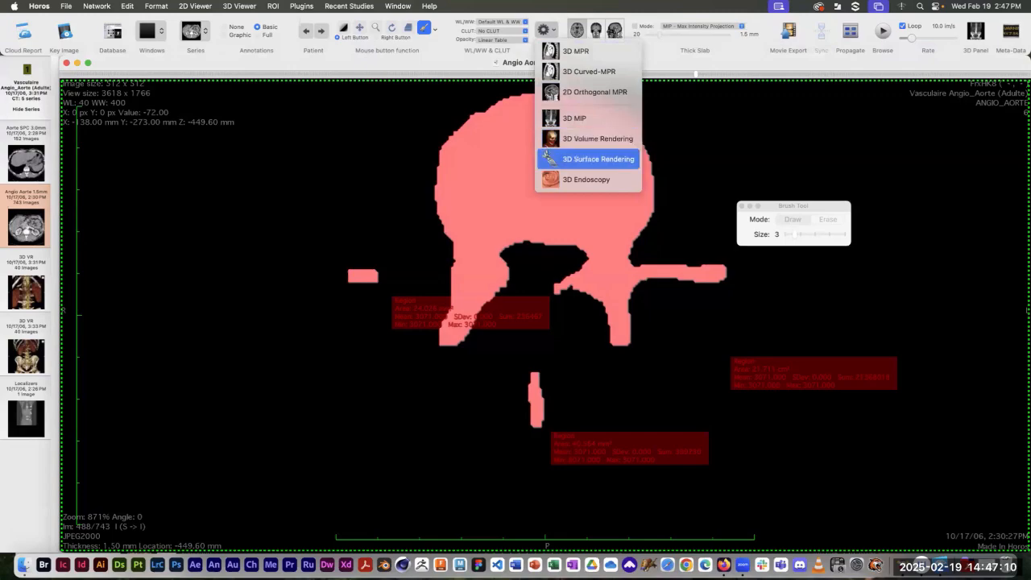
click(598, 159)
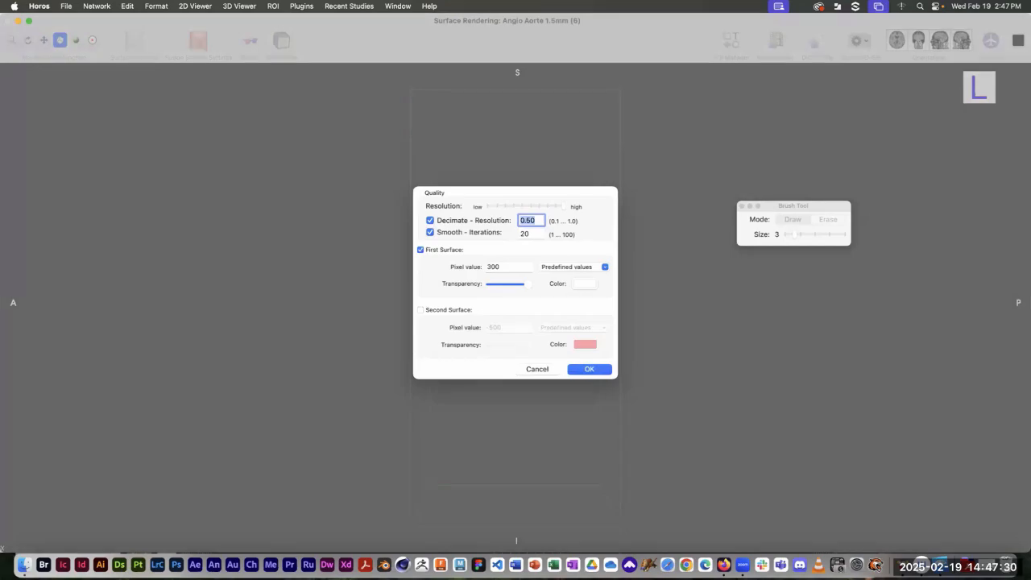
click(574, 267)
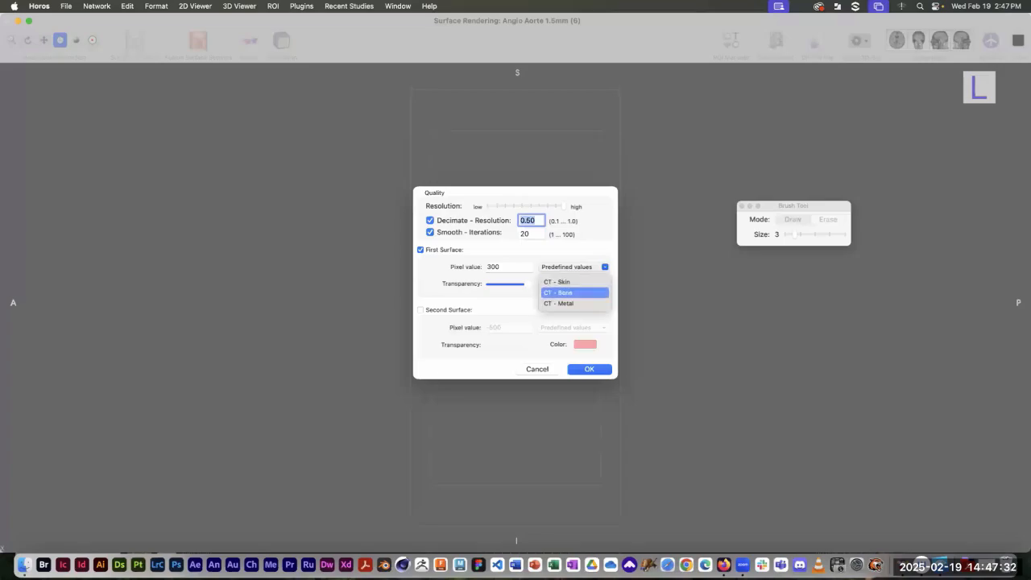
click(575, 293)
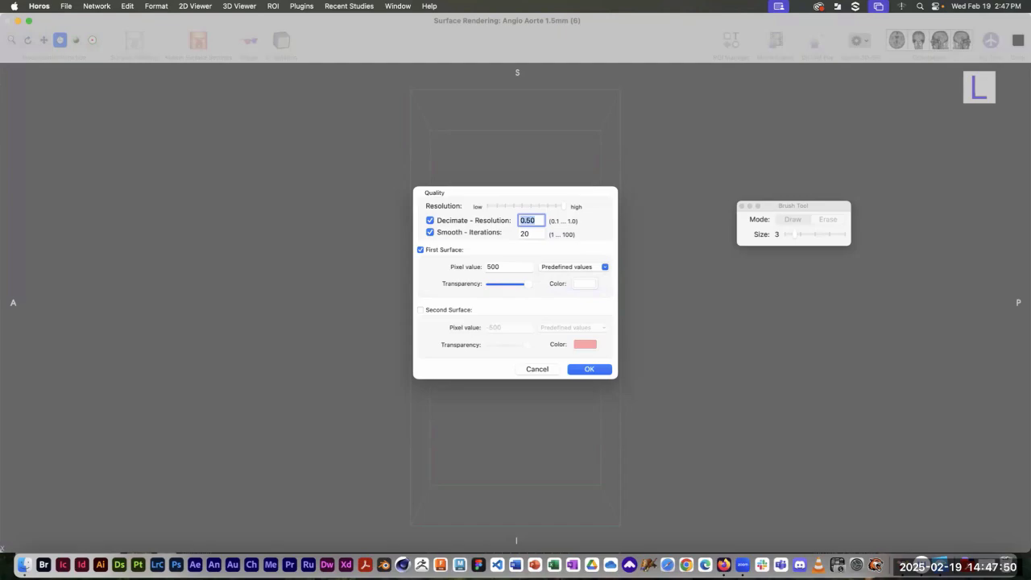
key(Return)
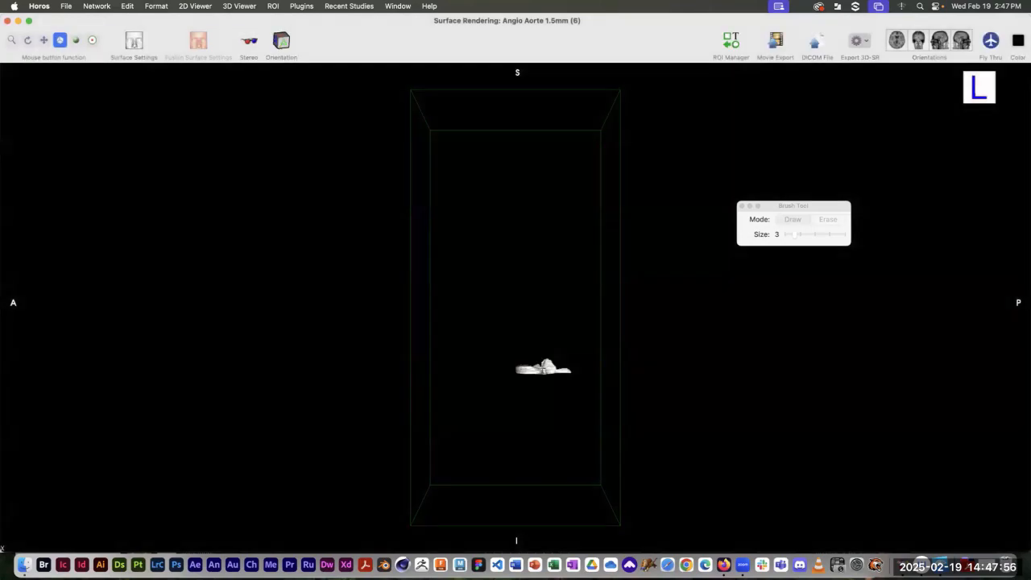
Inspect the rendered vertebra surface up close from above, behind and the side
scroll(515, 308, up, 8)
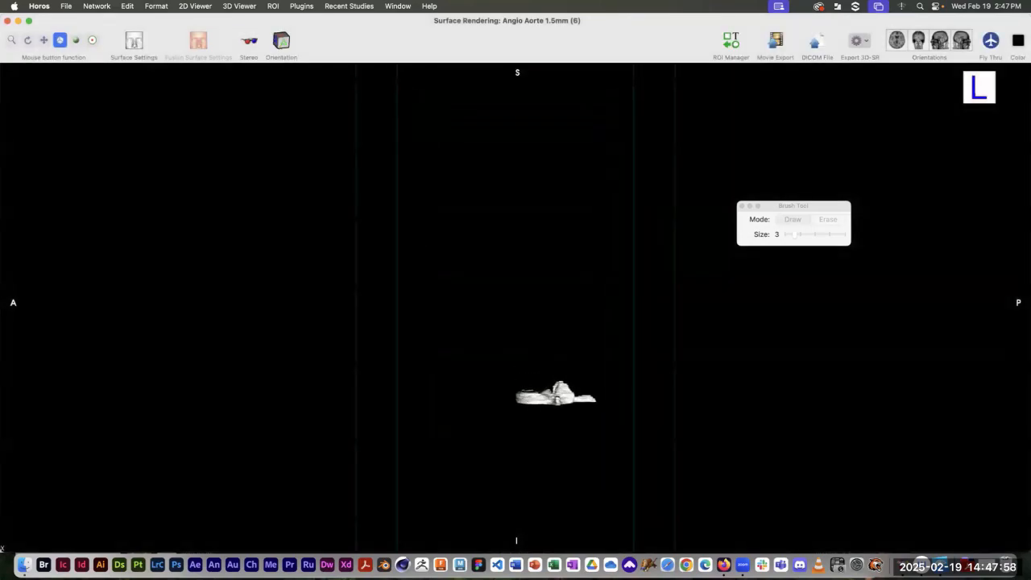
scroll(516, 307, up, 6)
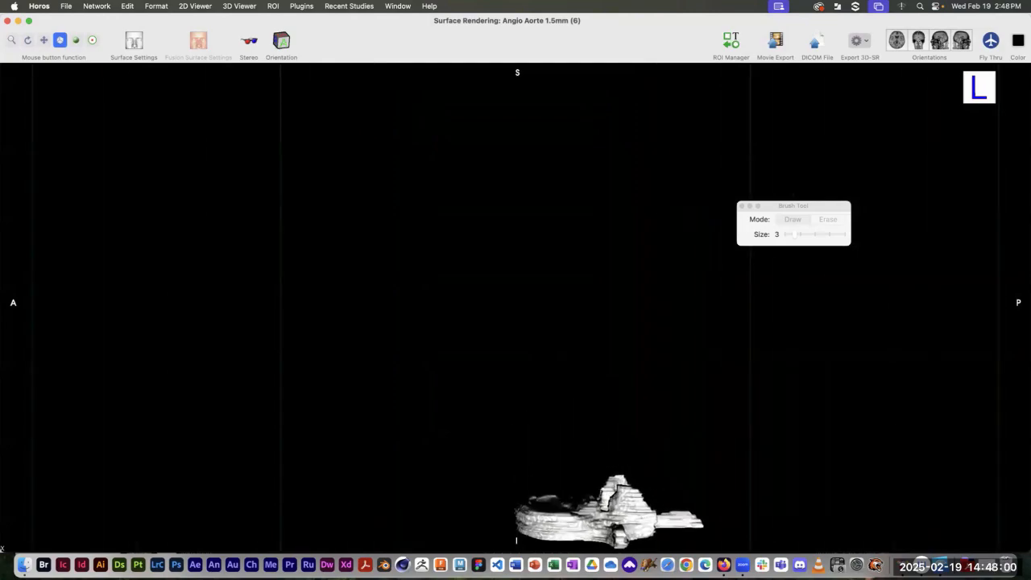
drag(612, 515, 485, 479)
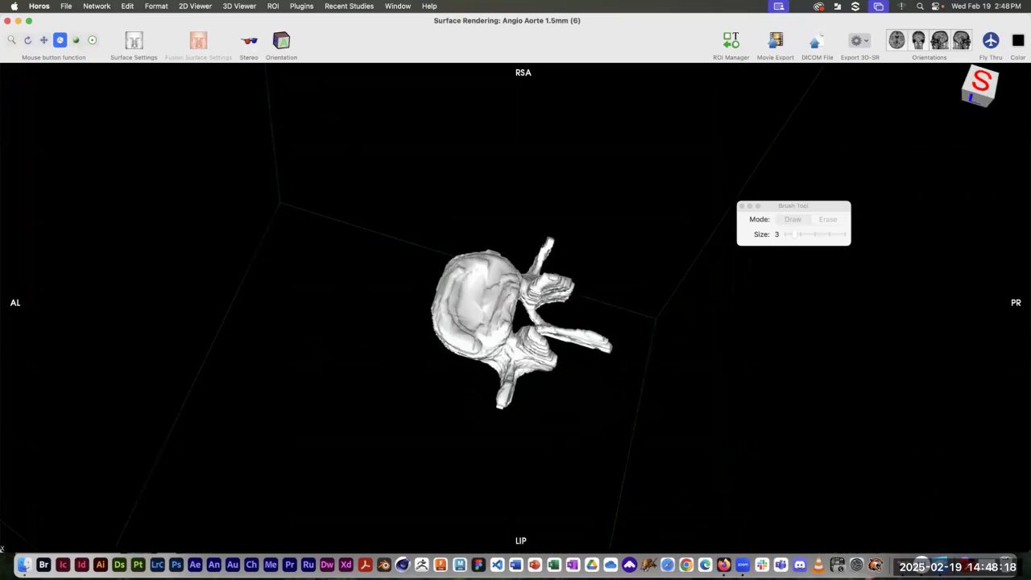
drag(485, 478, 448, 424)
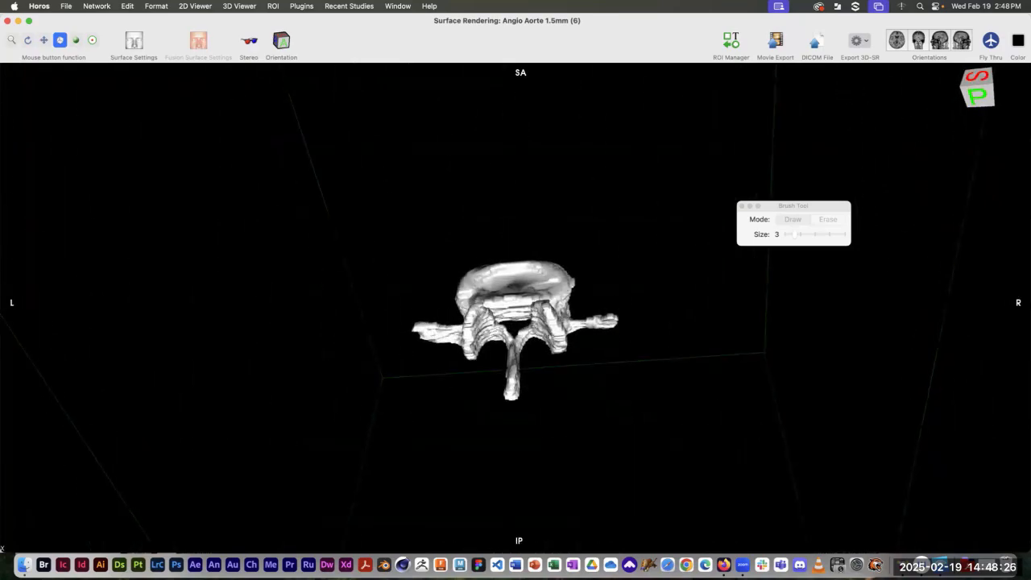
drag(448, 400, 580, 446)
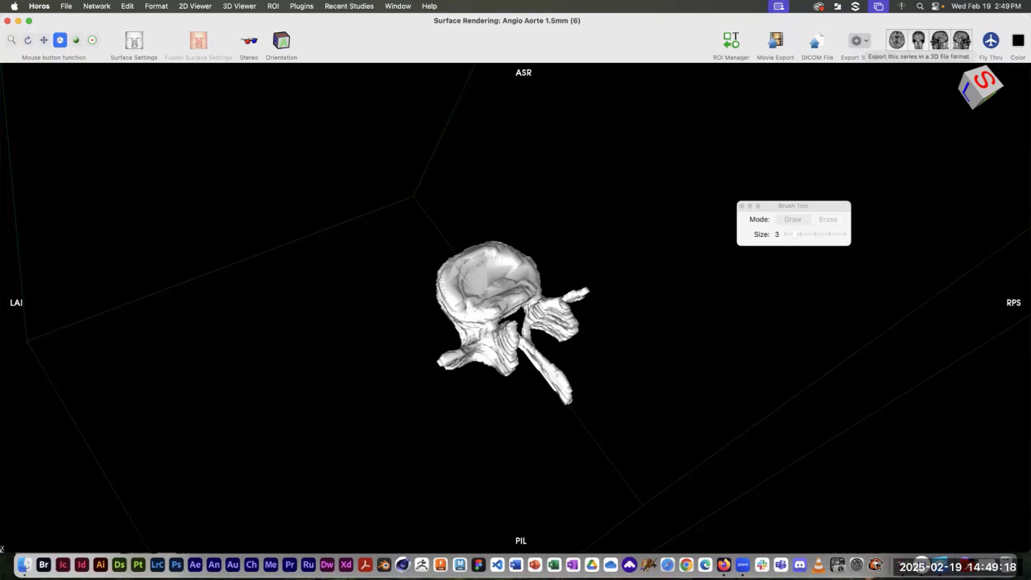
Export the vertebra surface as an STL file named "mecanix vertebra" to the Desktop and close the surface rendering
click(859, 40)
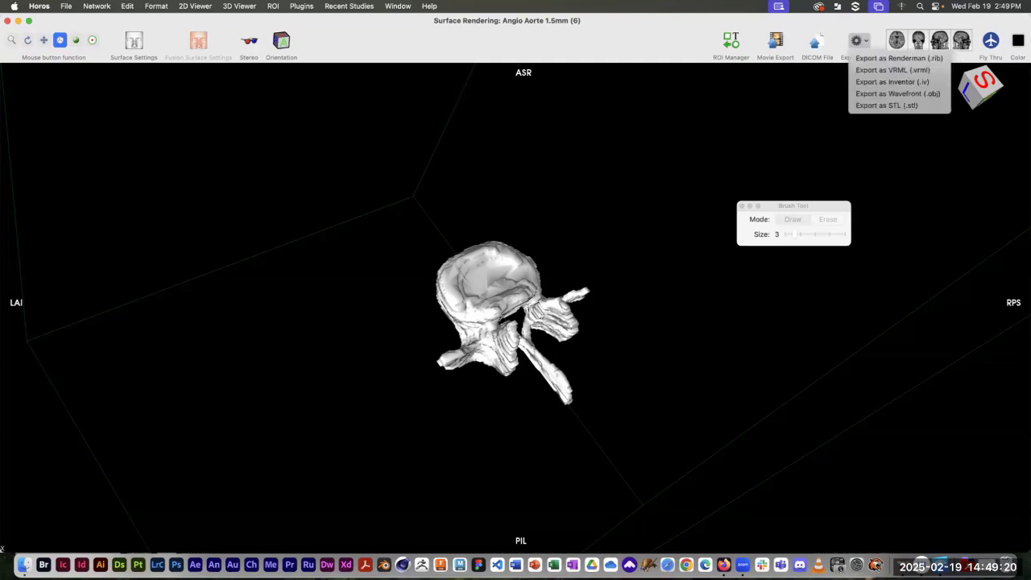
click(860, 40)
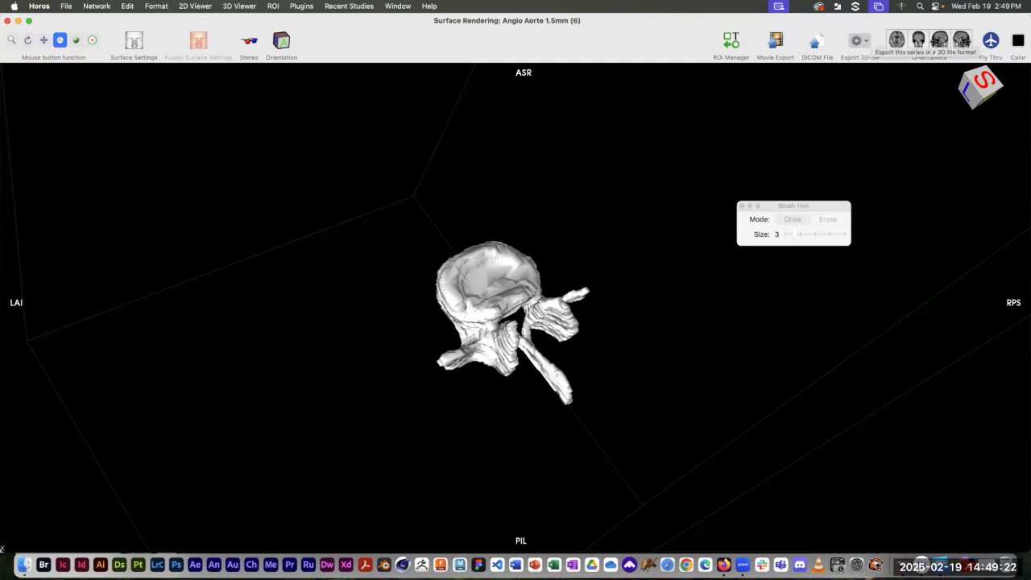
click(859, 41)
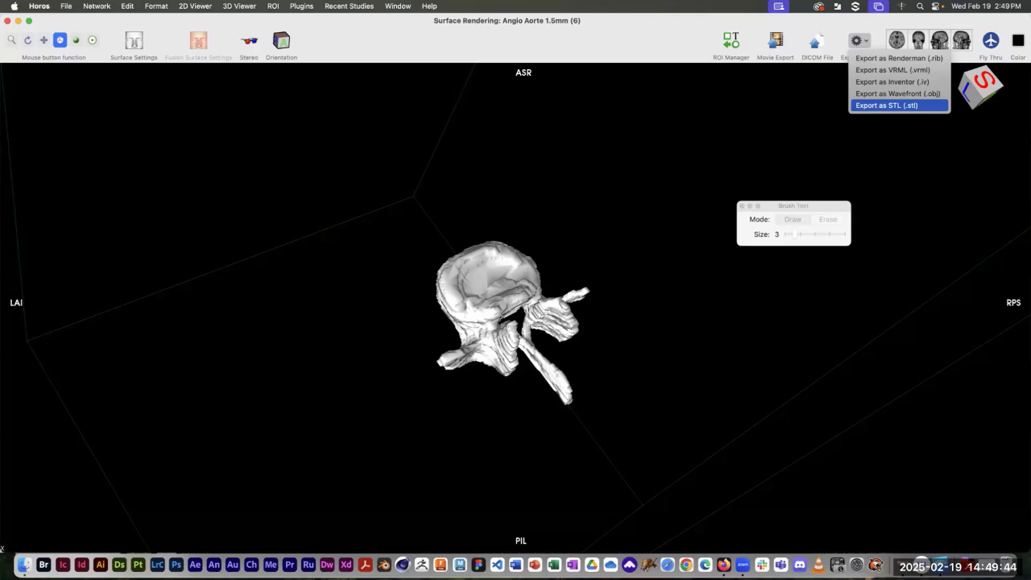
key(Return)
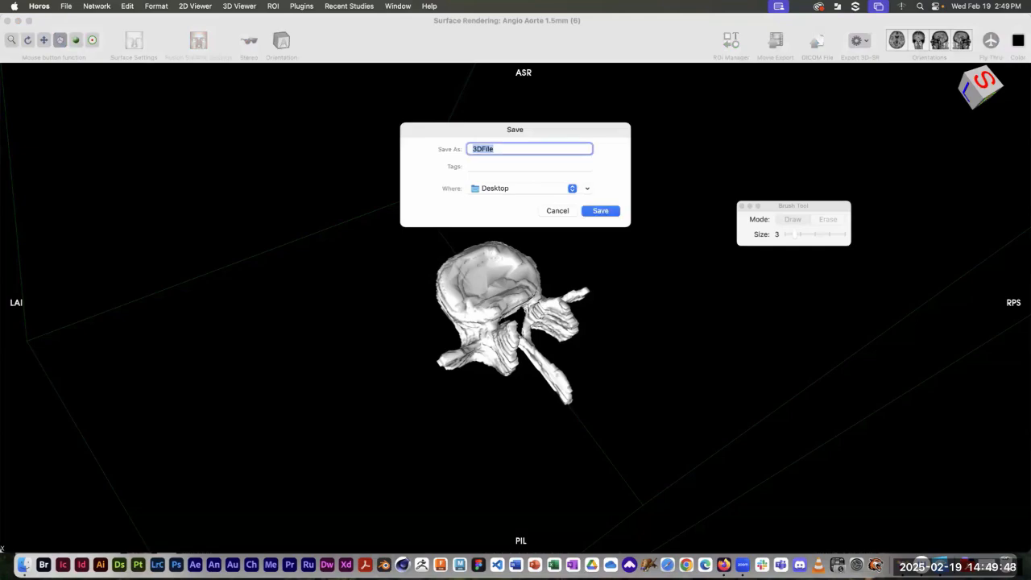
text(mecanix vertebra)
key(Return)
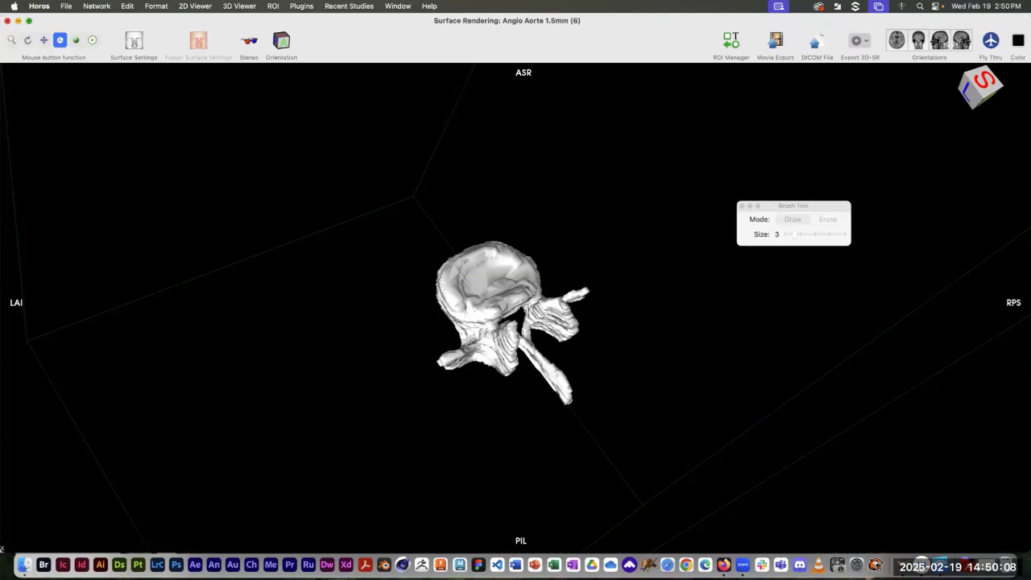
click(7, 21)
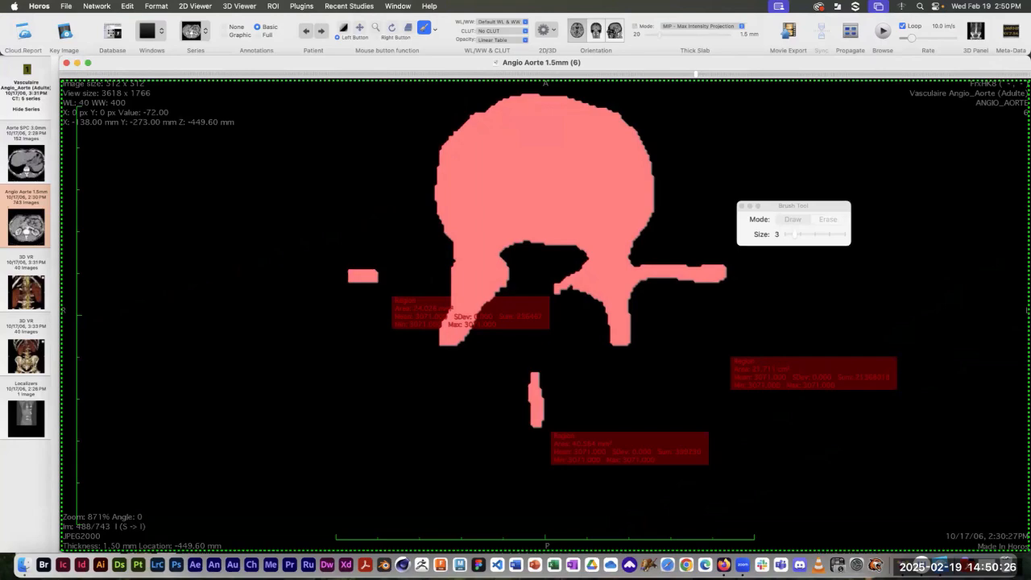
Delete all ROIs in this series and check the isolated vertebra on the slices around image 490
click(273, 6)
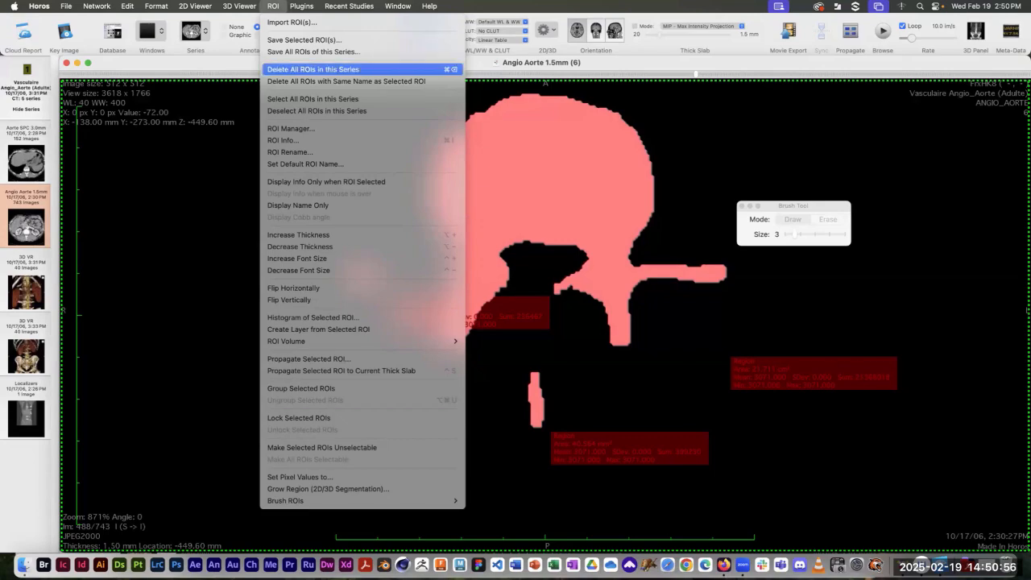
click(313, 69)
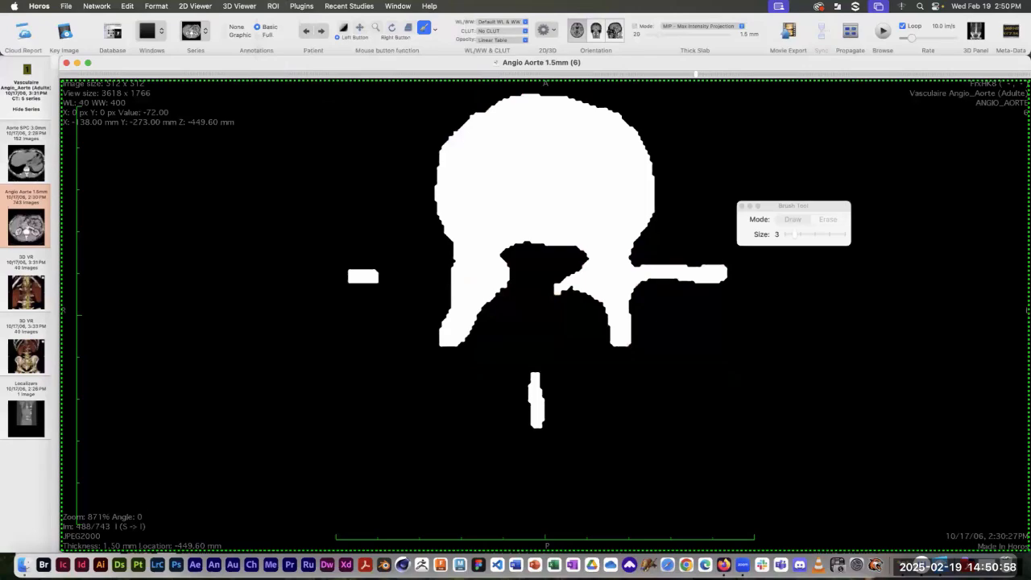
scroll(635, 191, down, 6)
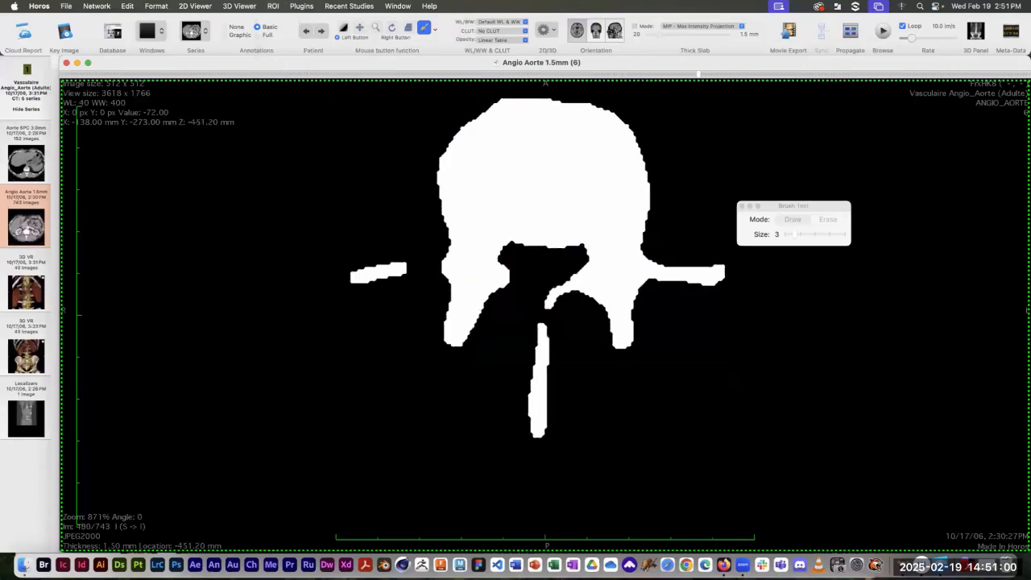
scroll(635, 192, up, 5)
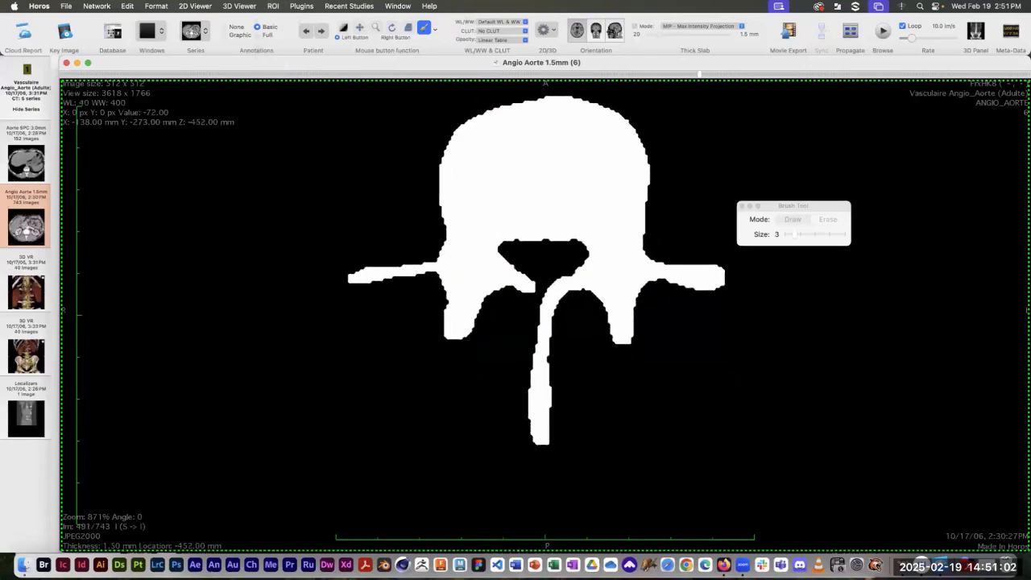
scroll(635, 191, down, 1)
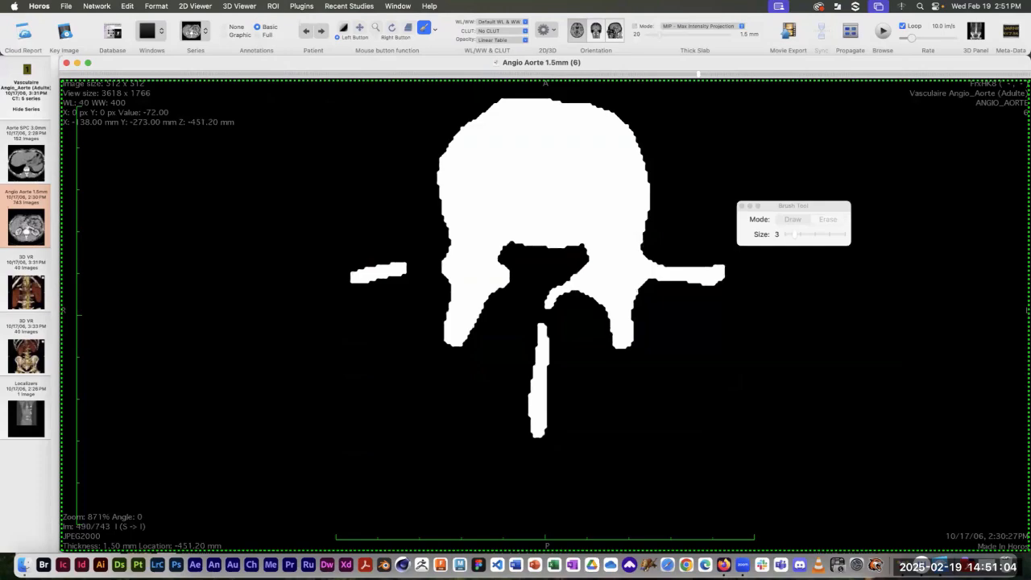
Close the edited series and reopen Angio Aorte 1.5mm from the database in the 2D viewer
click(67, 63)
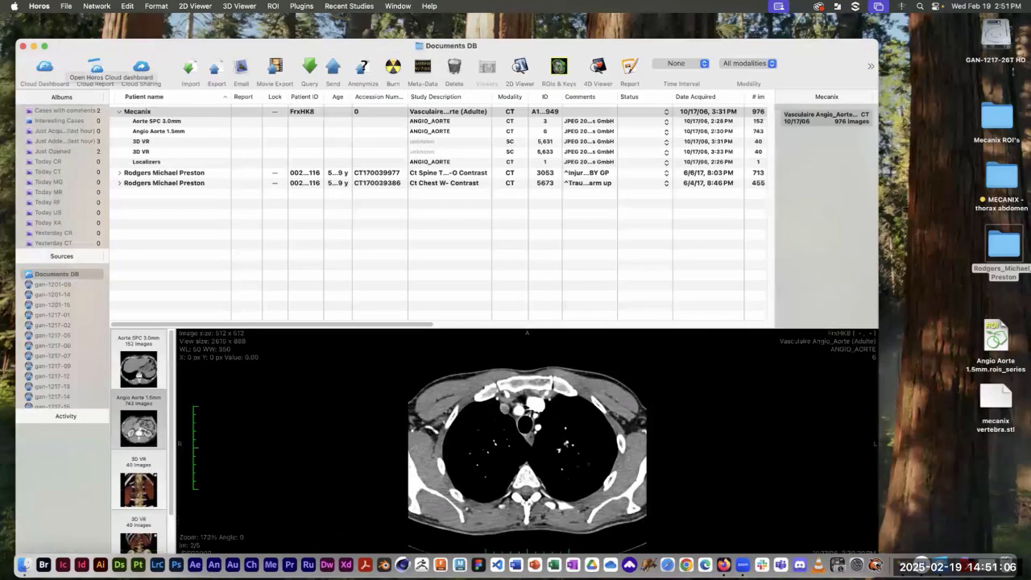
drag(266, 47, 251, 22)
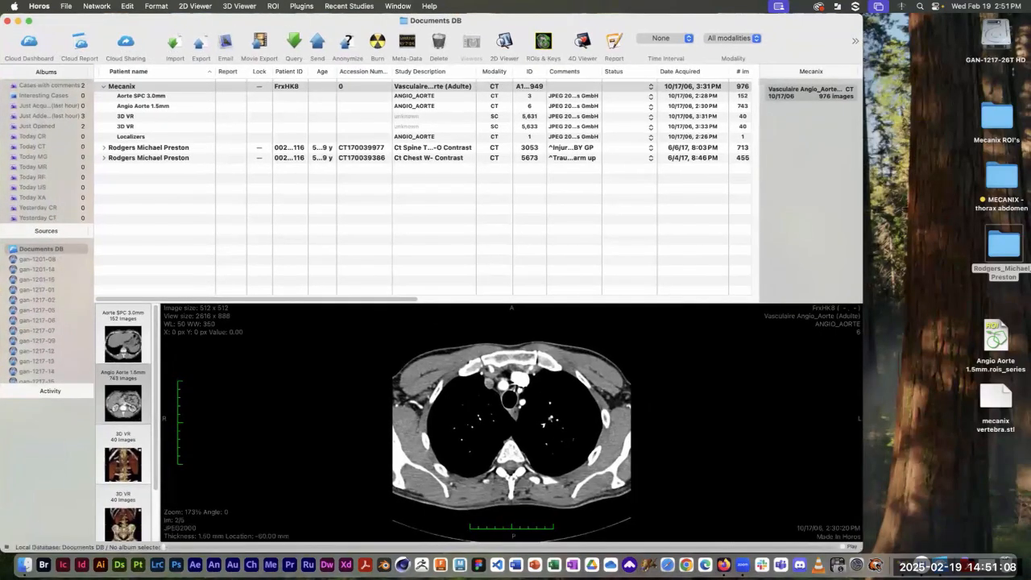
click(144, 106)
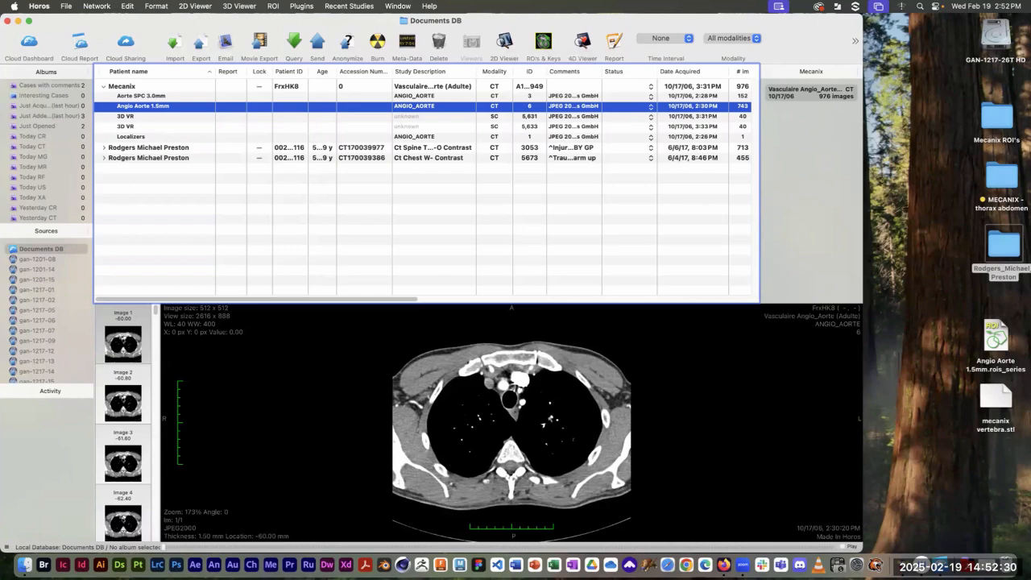
click(504, 41)
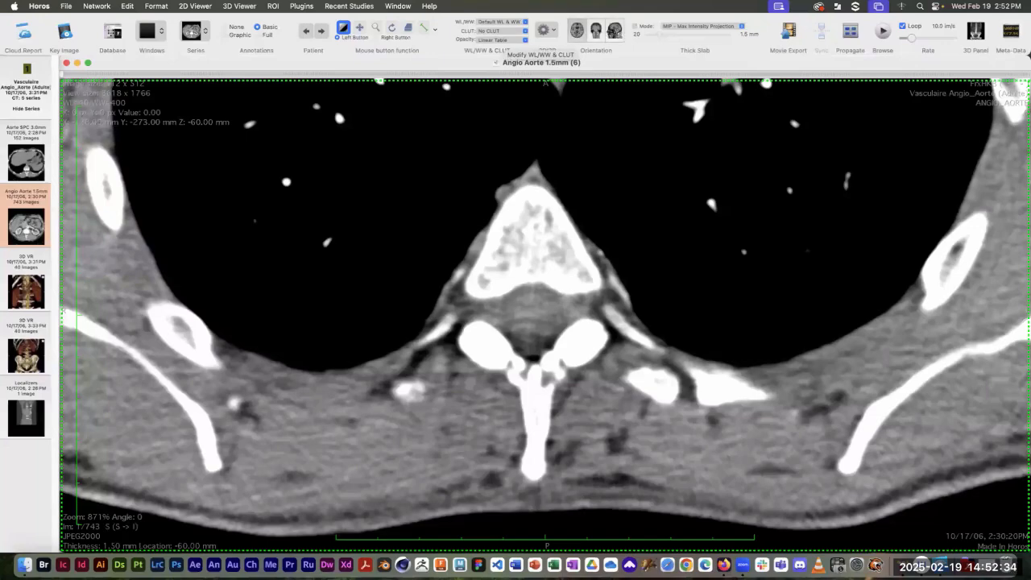
Zoom the first slice out to about 597%
click(375, 28)
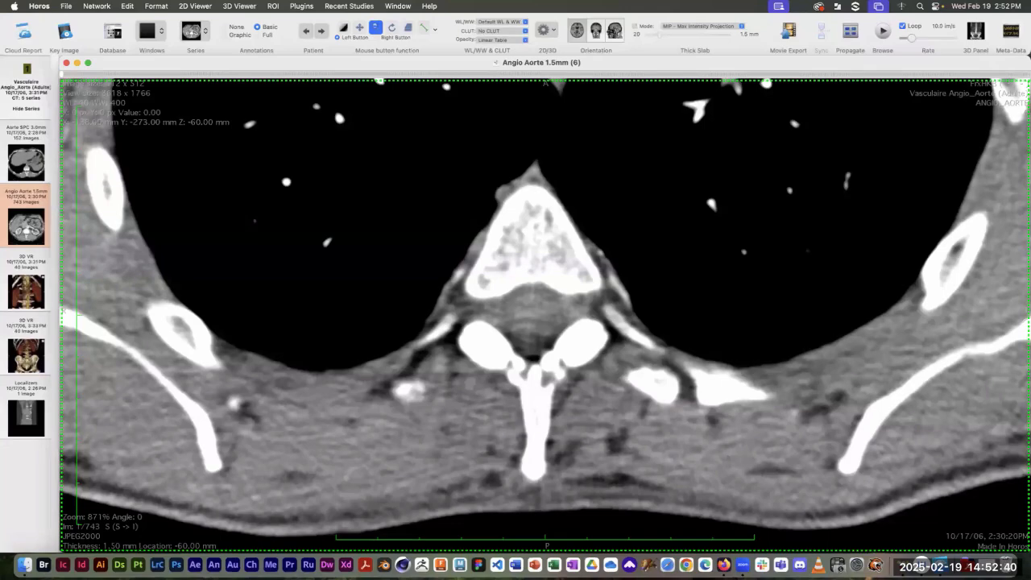
drag(544, 314, 544, 342)
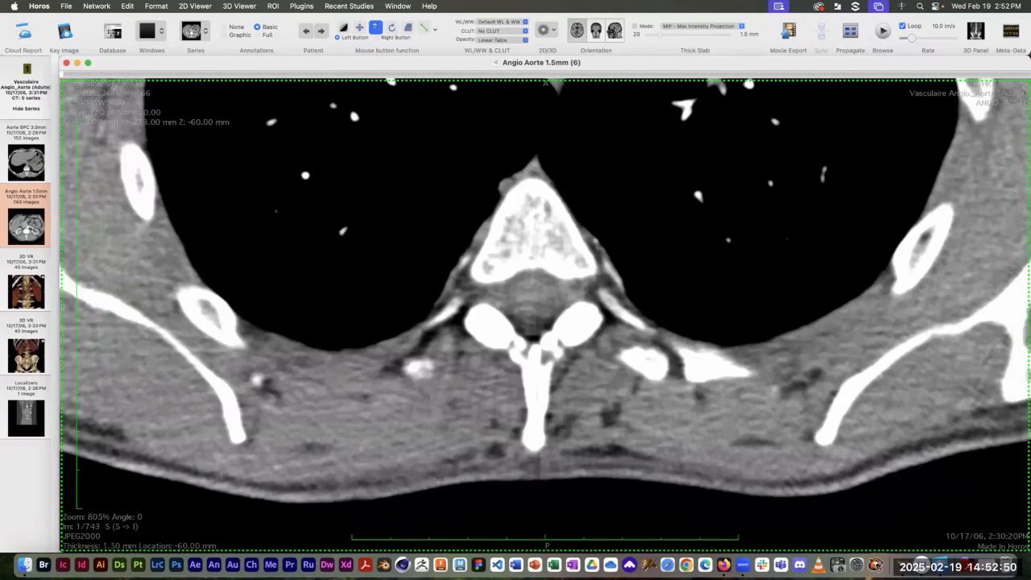
drag(536, 383, 536, 467)
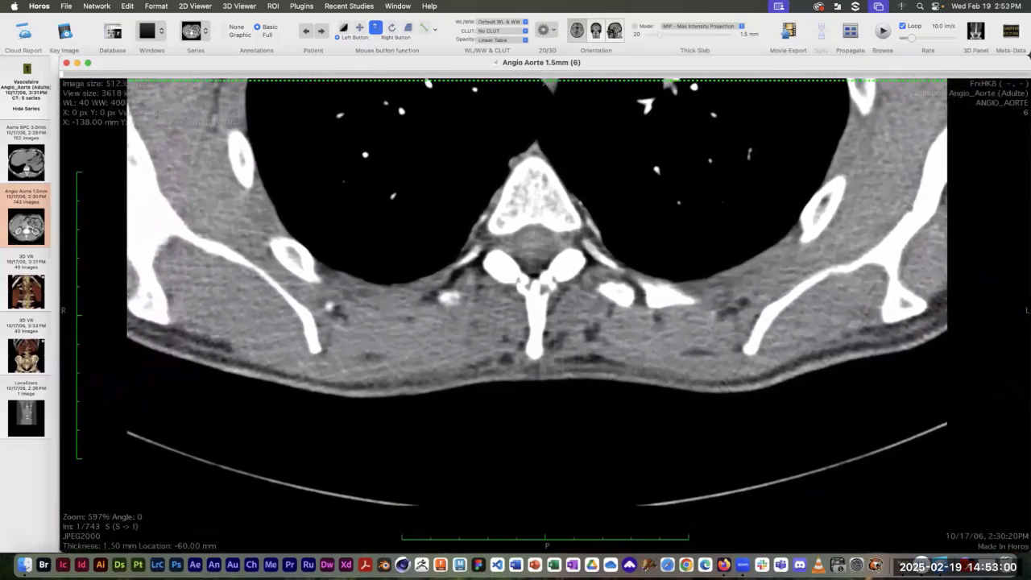
click(359, 28)
Close and reopen the Angio Aorte 1.5mm series, and reset its image view
click(66, 62)
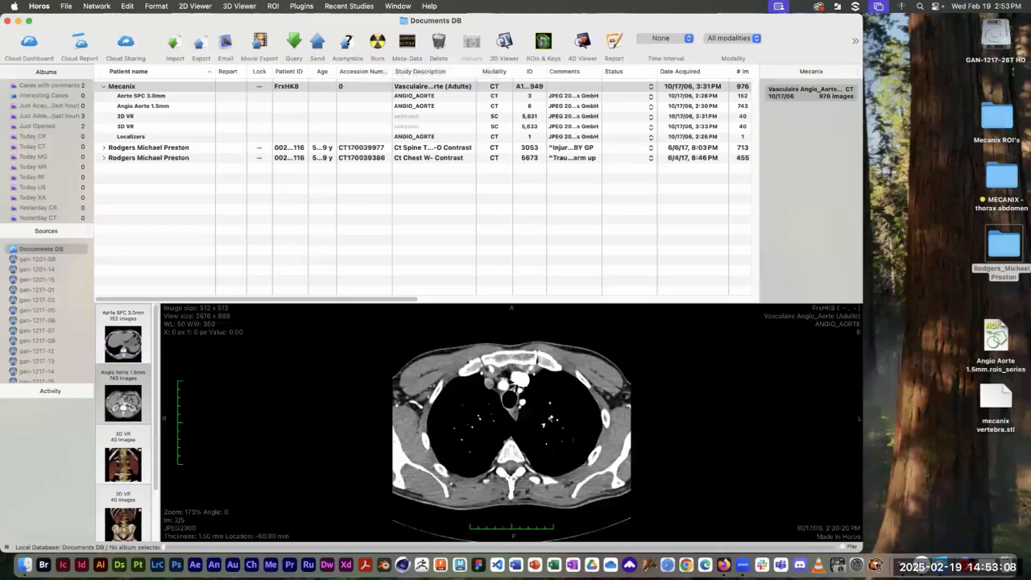
click(143, 106)
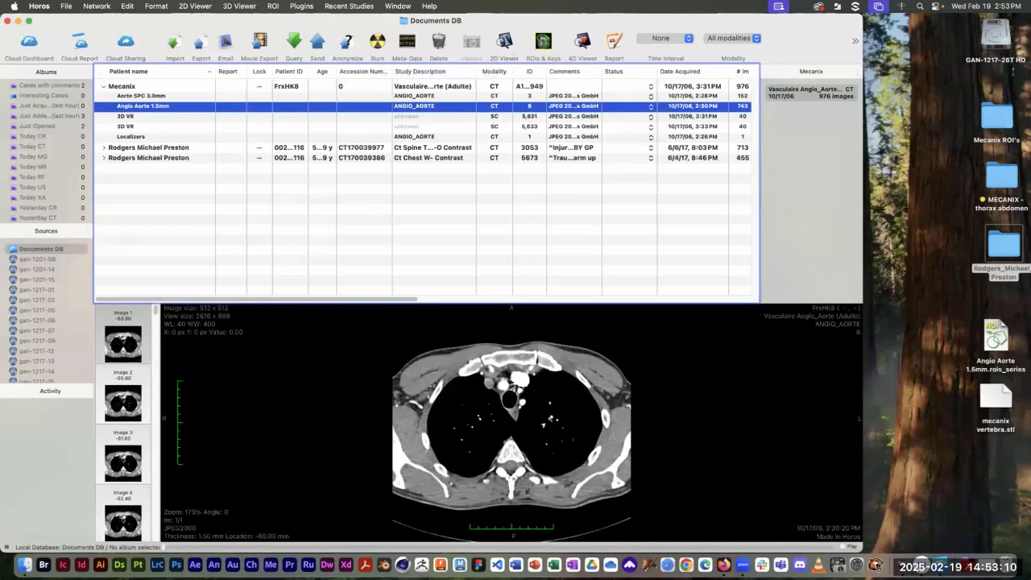
click(504, 41)
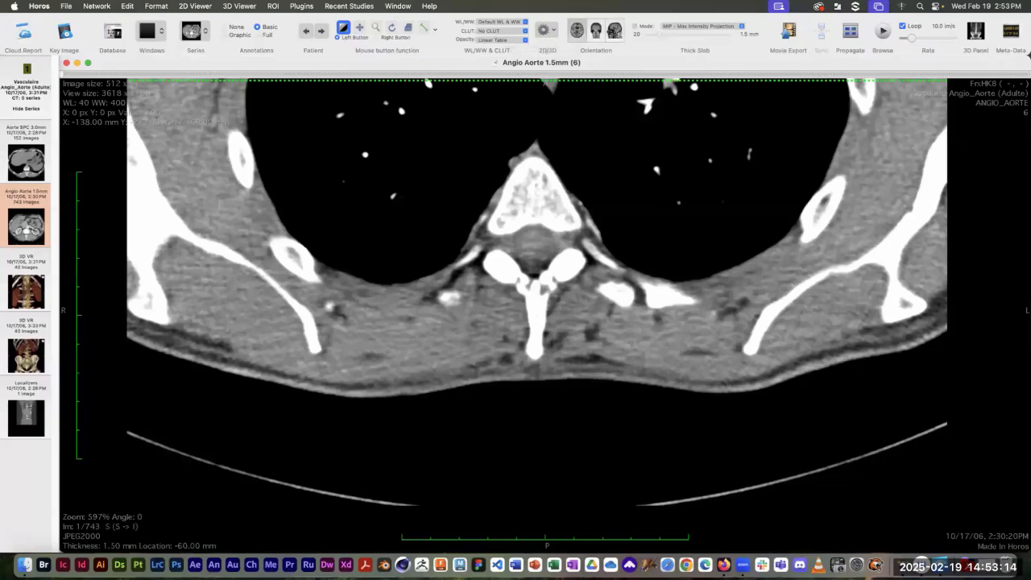
click(376, 27)
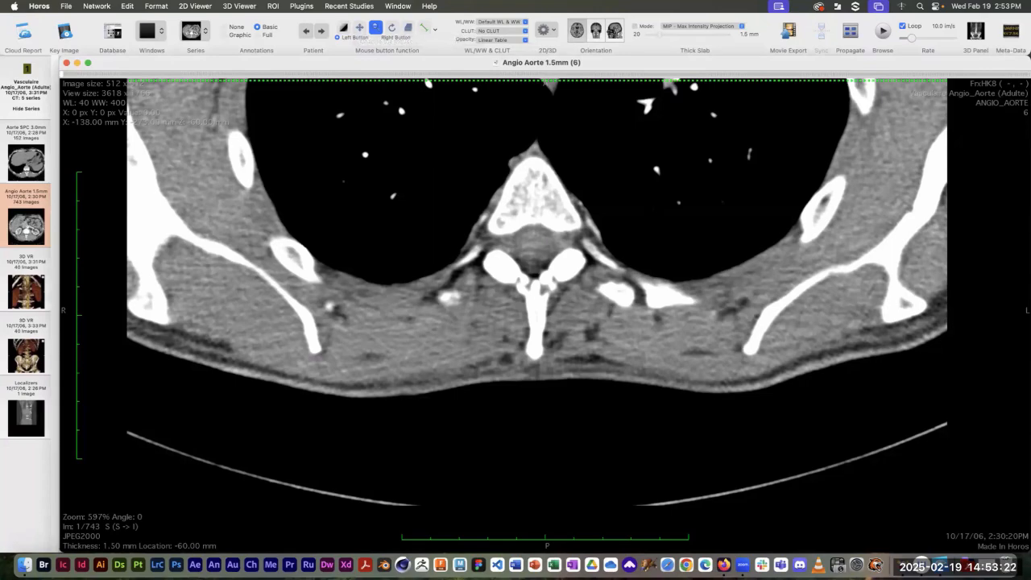
click(195, 6)
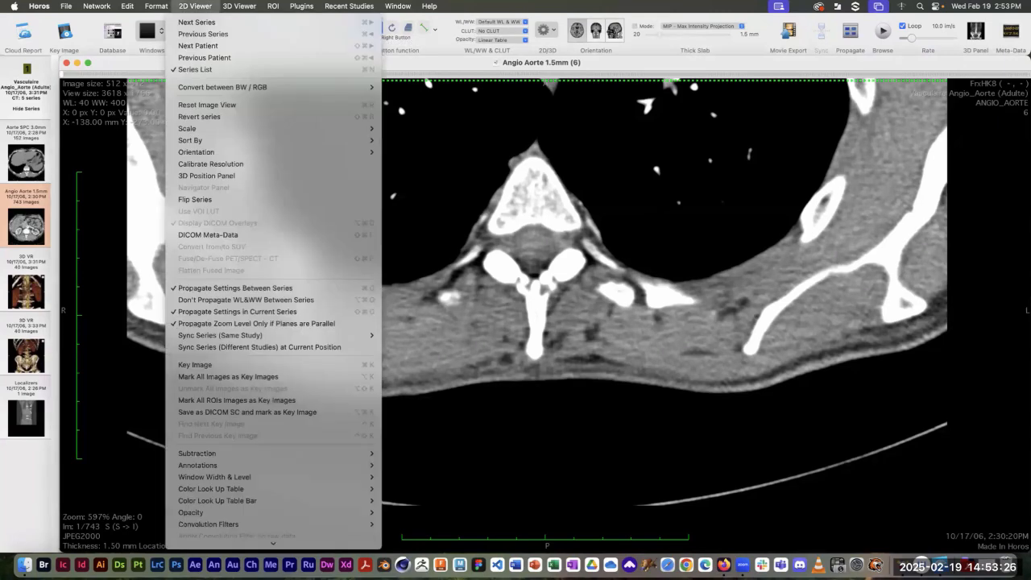
click(207, 104)
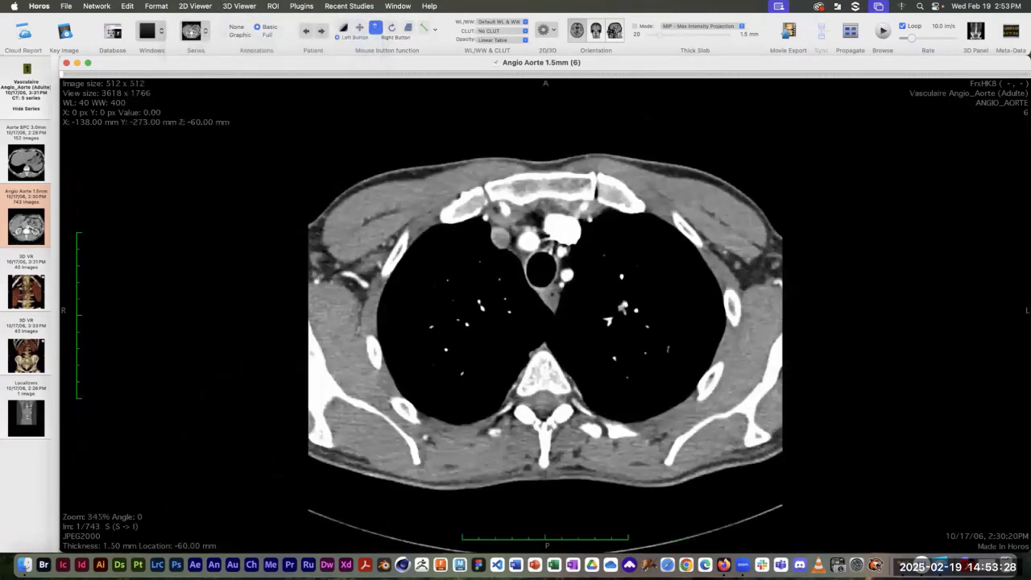
click(195, 6)
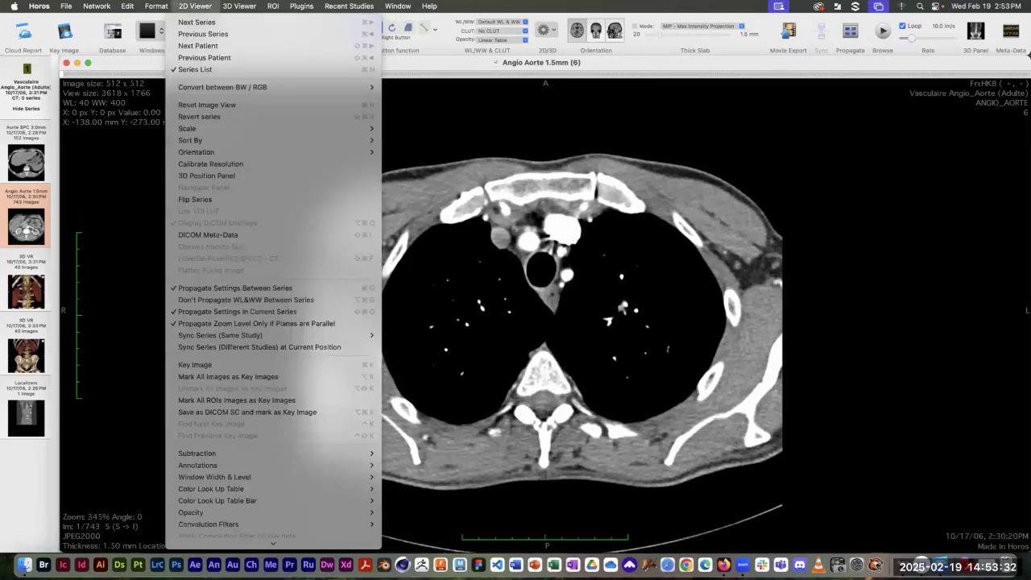
click(195, 6)
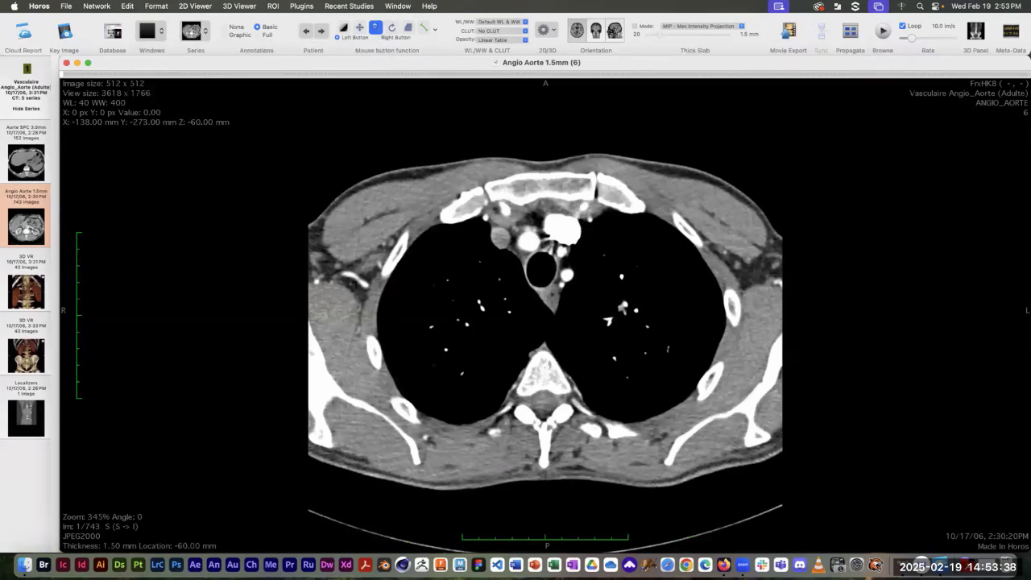
Browse the slices from the upper chest down to the upper lumbar spine at image 329
scroll(545, 315, down, 20)
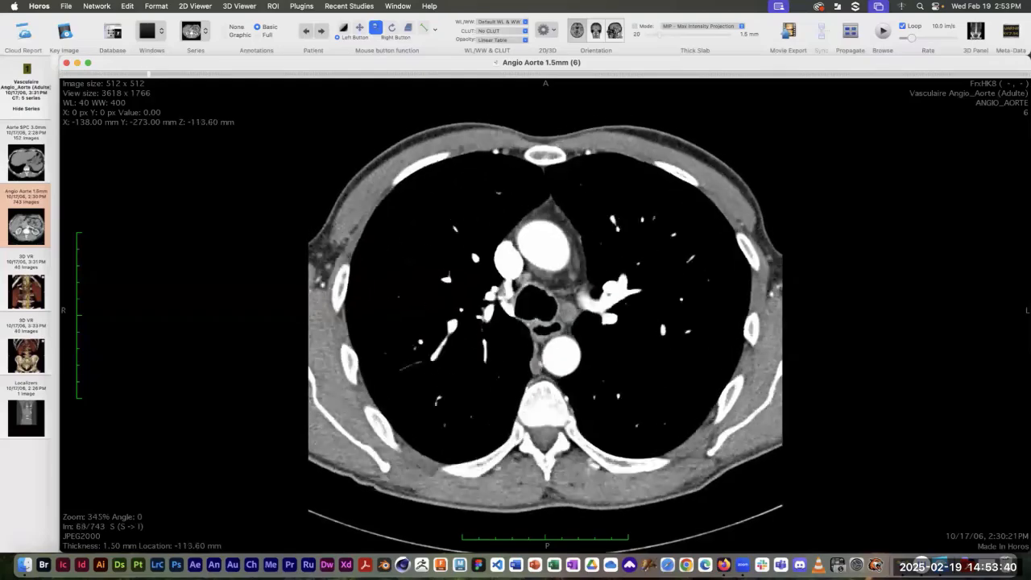
scroll(545, 314, down, 20)
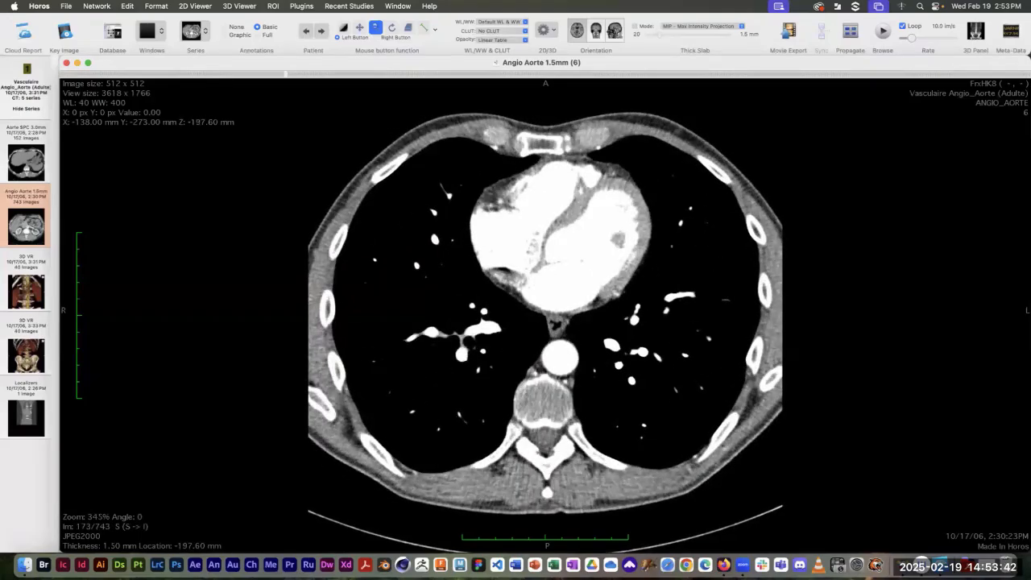
scroll(544, 314, down, 3)
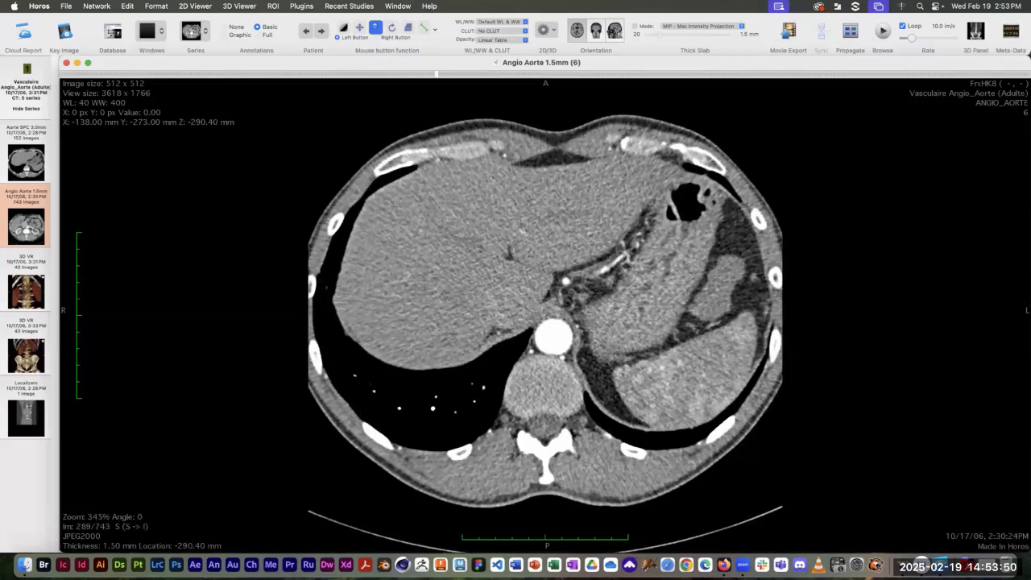
scroll(546, 310, down, 10)
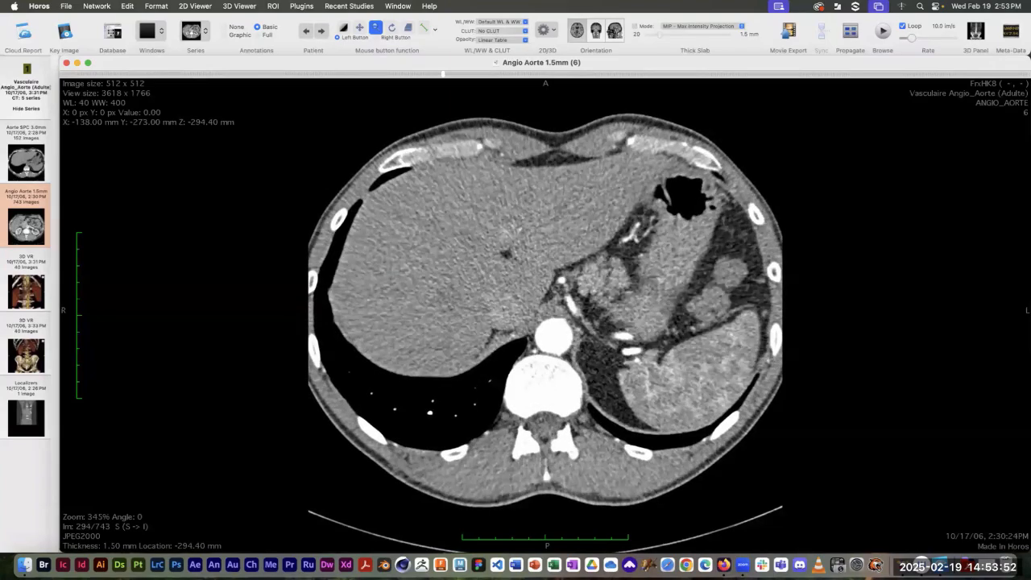
scroll(545, 310, down, 11)
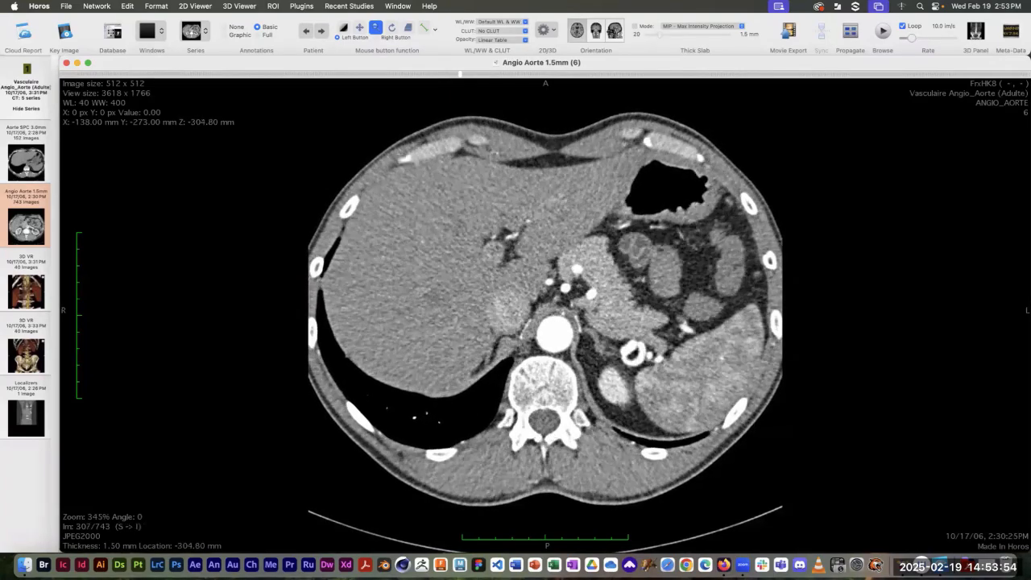
scroll(545, 310, down, 10)
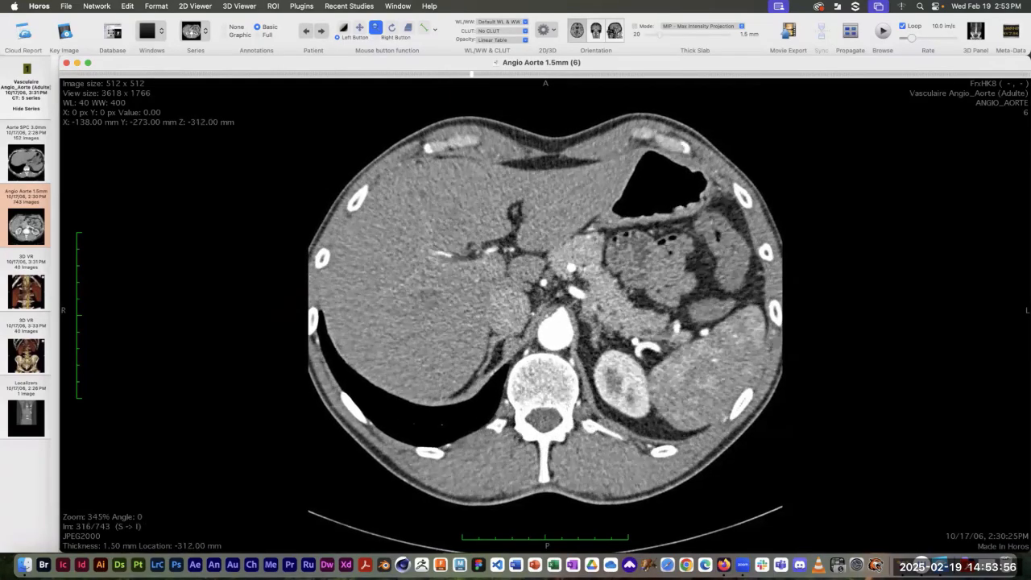
scroll(546, 310, down, 9)
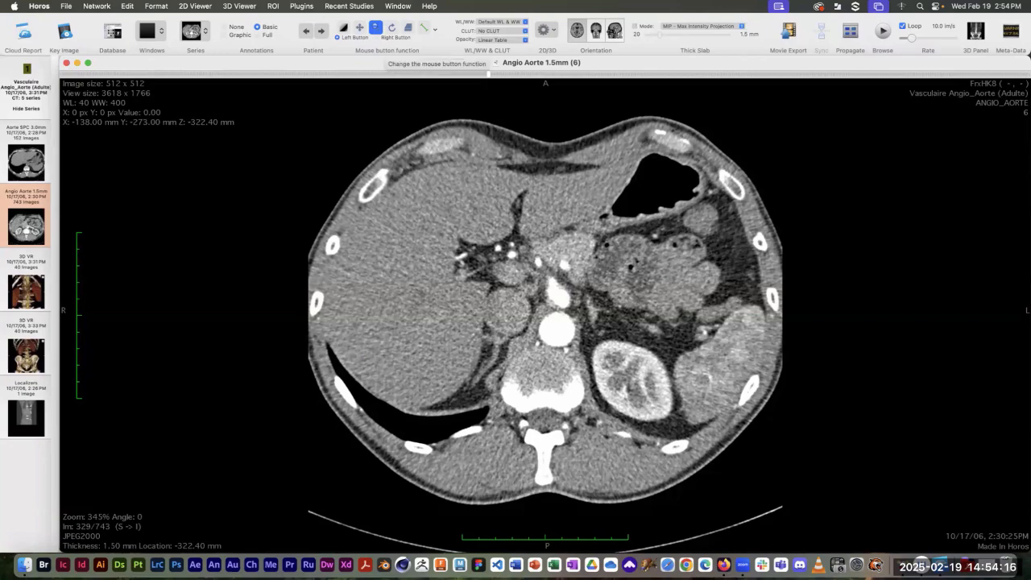
Zoom in to about 609% and examine the vertebra on the slices back up to image 303
click(360, 28)
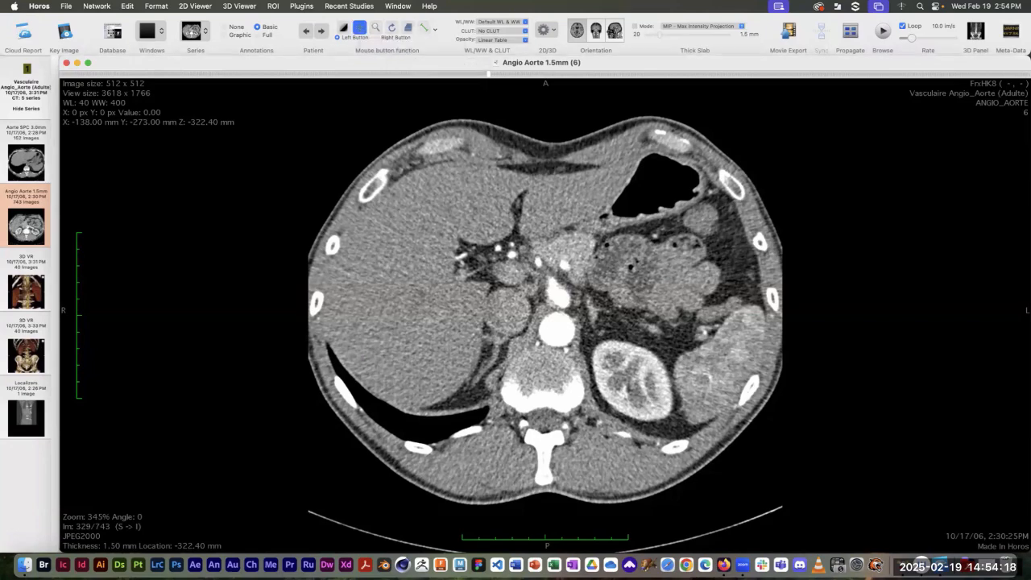
click(375, 28)
drag(545, 315, 546, 206)
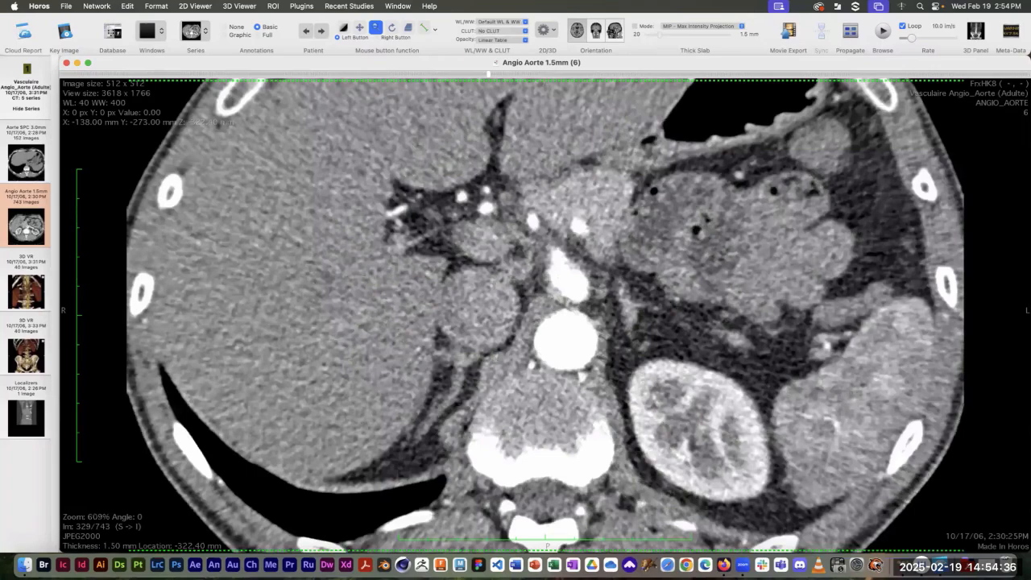
click(359, 28)
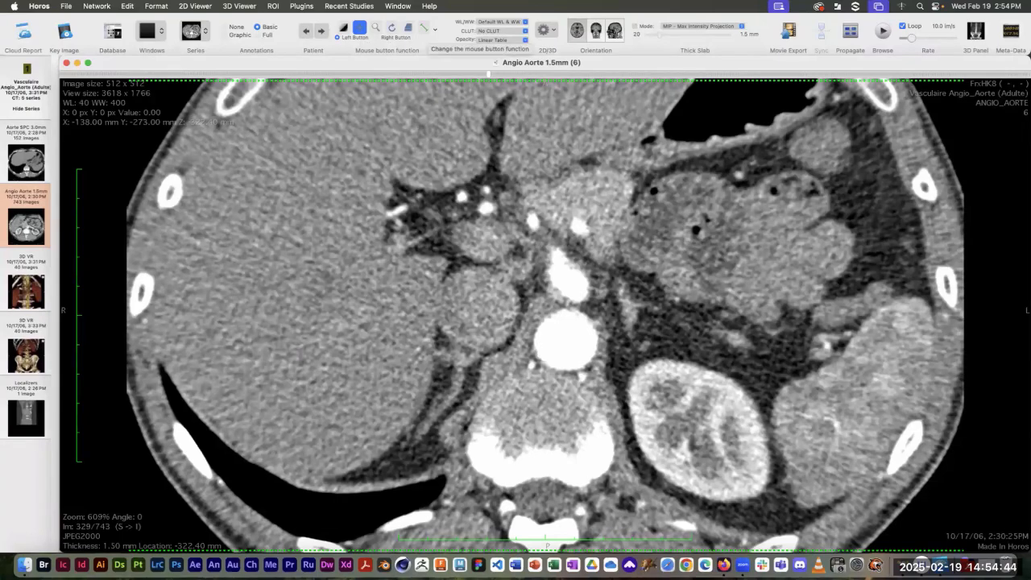
scroll(516, 314, up, 8)
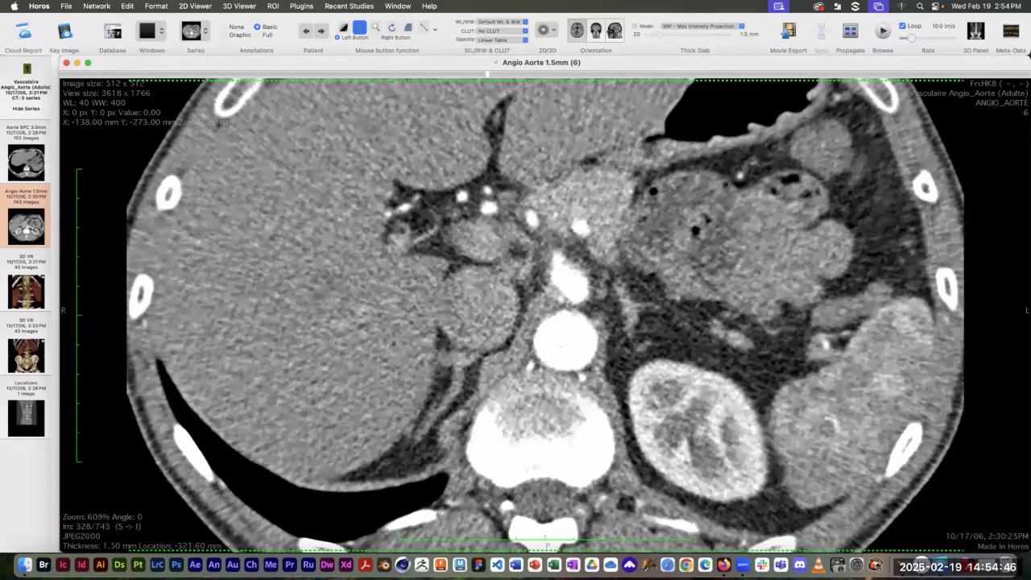
scroll(516, 315, up, 10)
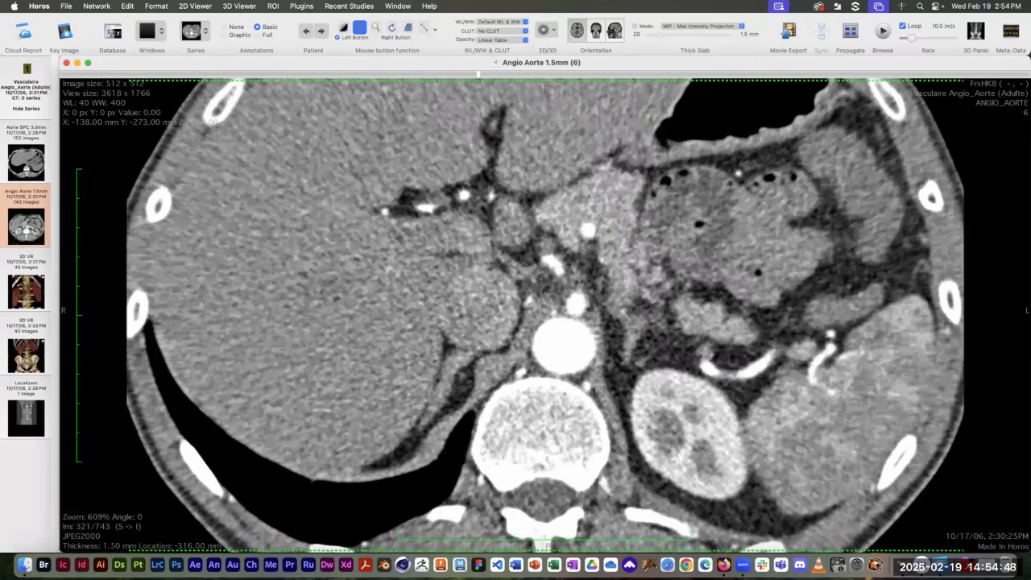
scroll(516, 315, up, 8)
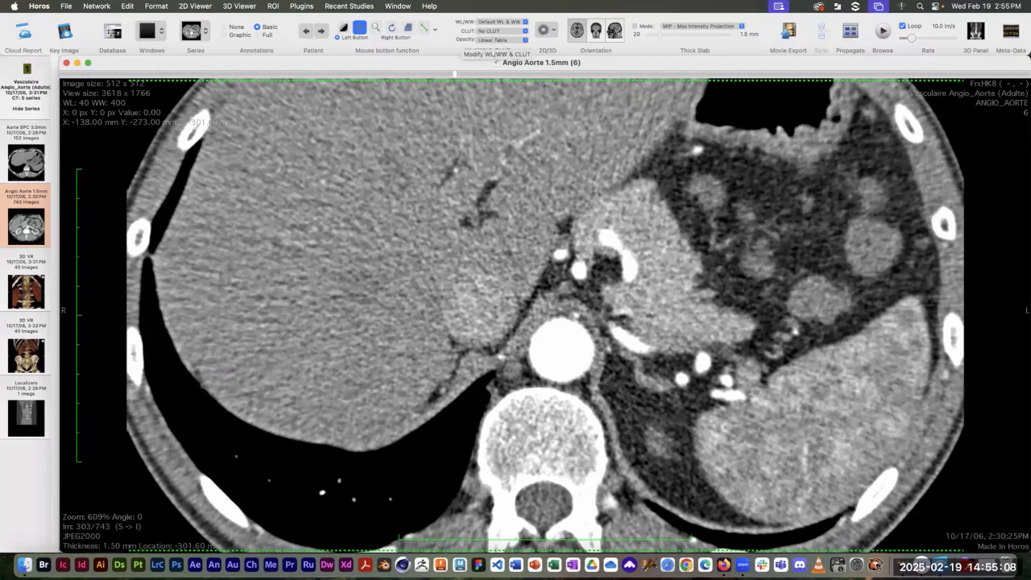
Choose the Closed Polygon ROI tool for outlining the vertebra
click(425, 28)
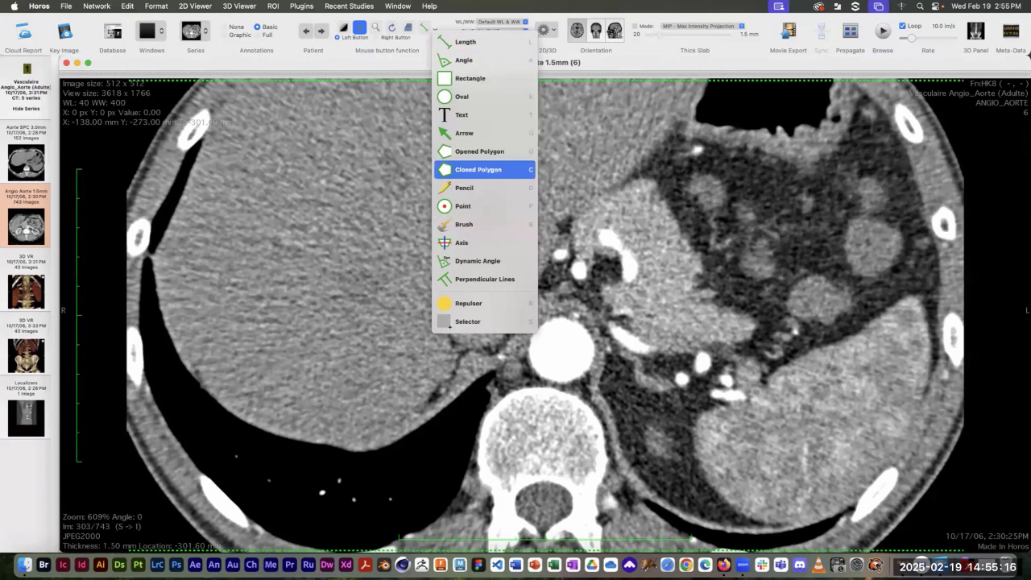
click(479, 170)
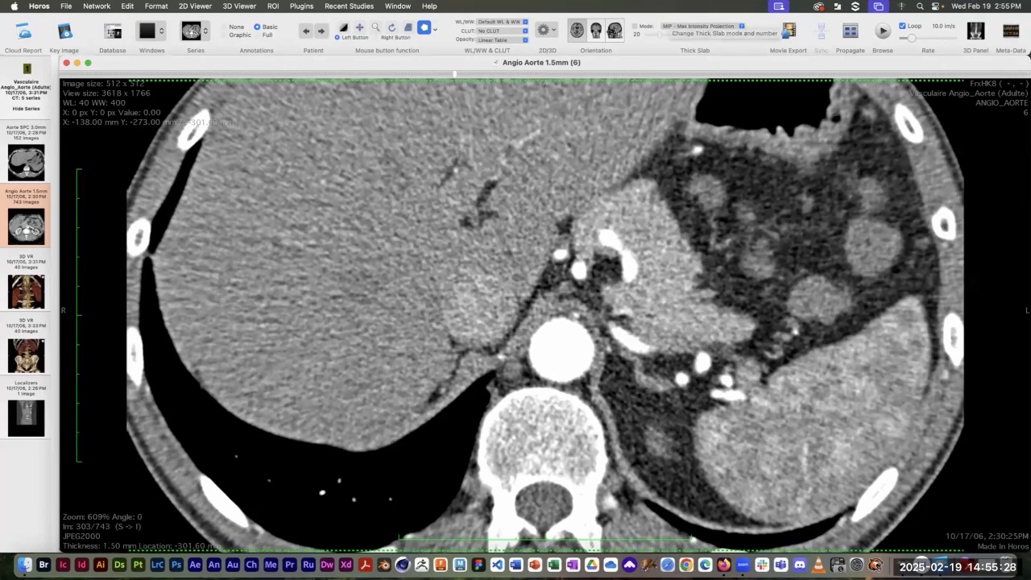
mouse_move(1029, 57)
mouse_down()
mouse_move(1024, 77)
mouse_move(1030, 56)
mouse_up()
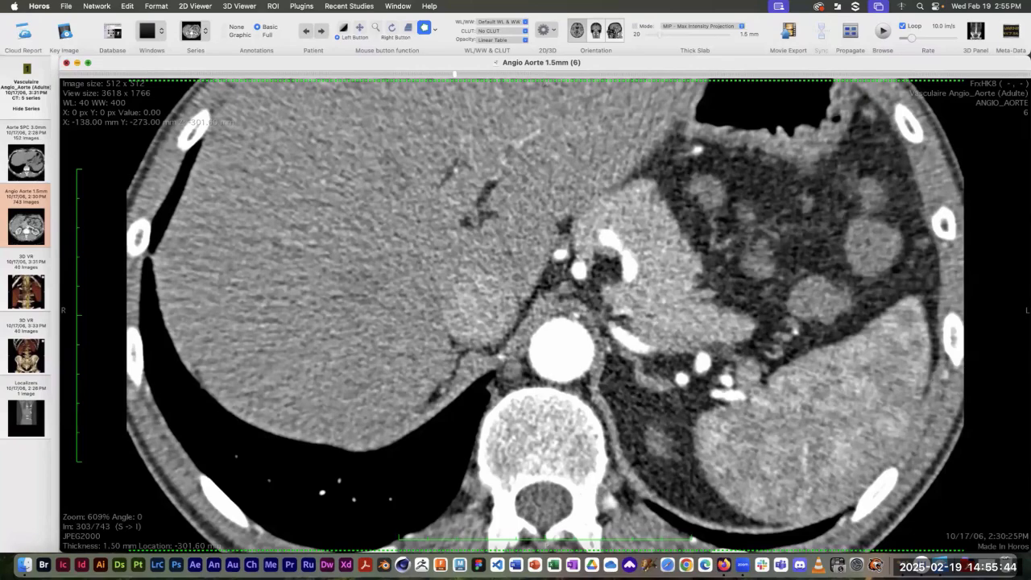
Close the viewer, quit and restart Horos, and reopen the Angio Aorte 1.5mm series in the 2D viewer
click(66, 63)
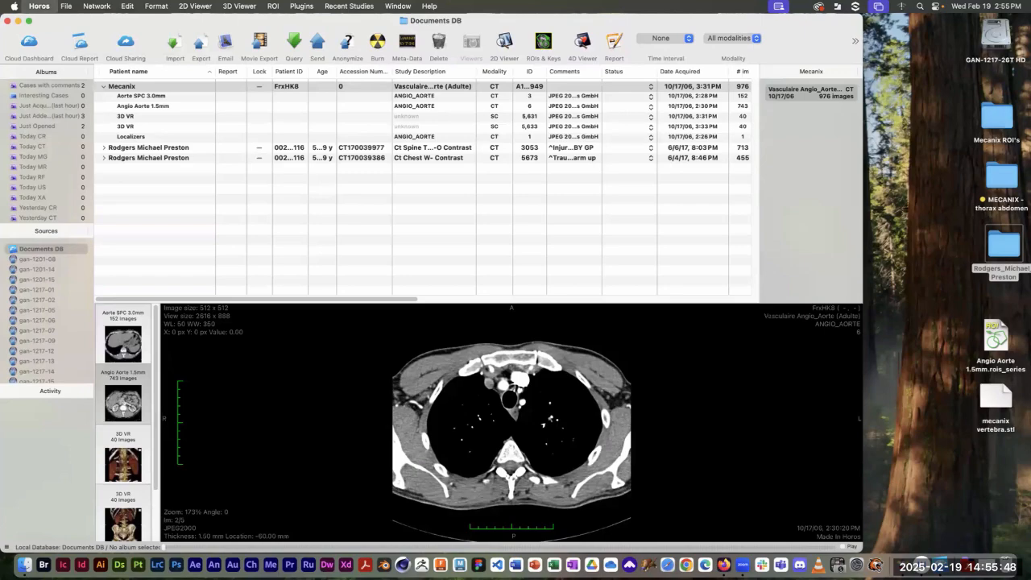
key(super+q)
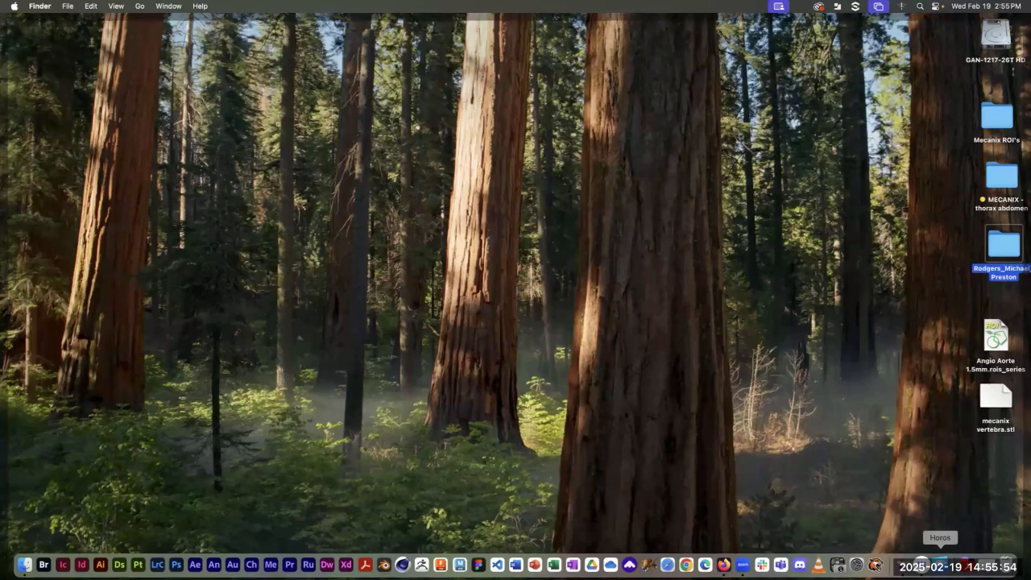
click(940, 564)
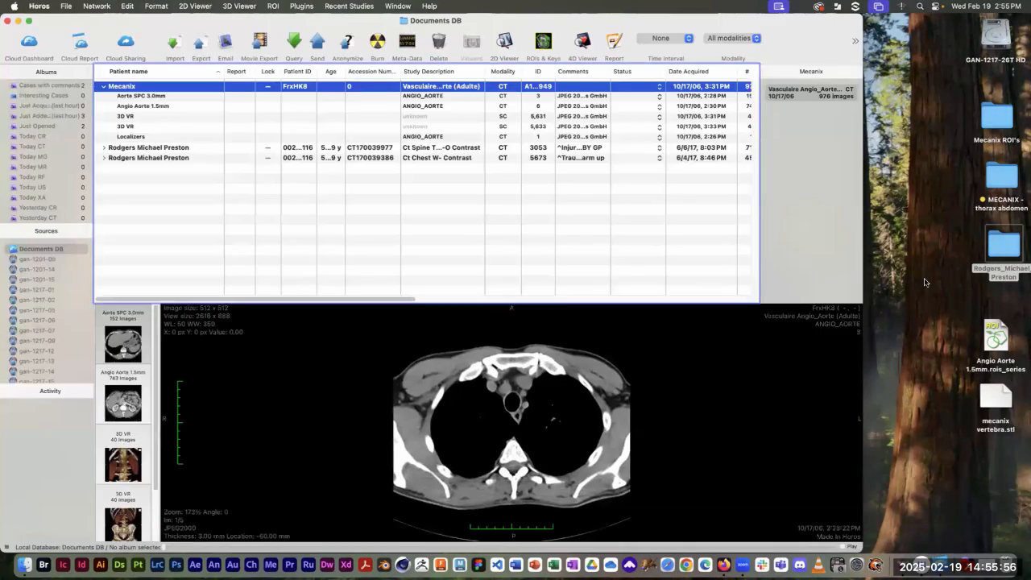
click(150, 107)
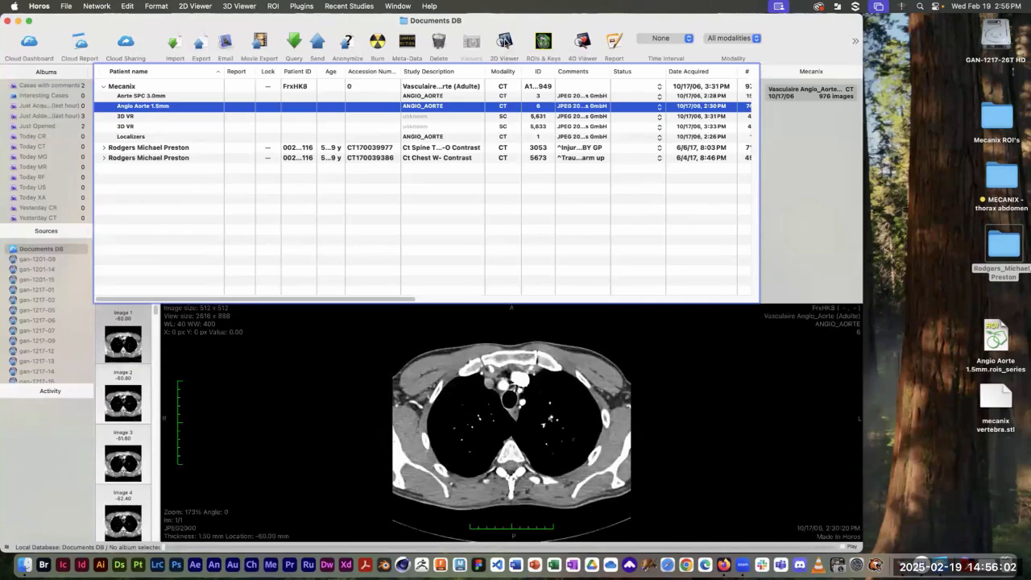
click(504, 42)
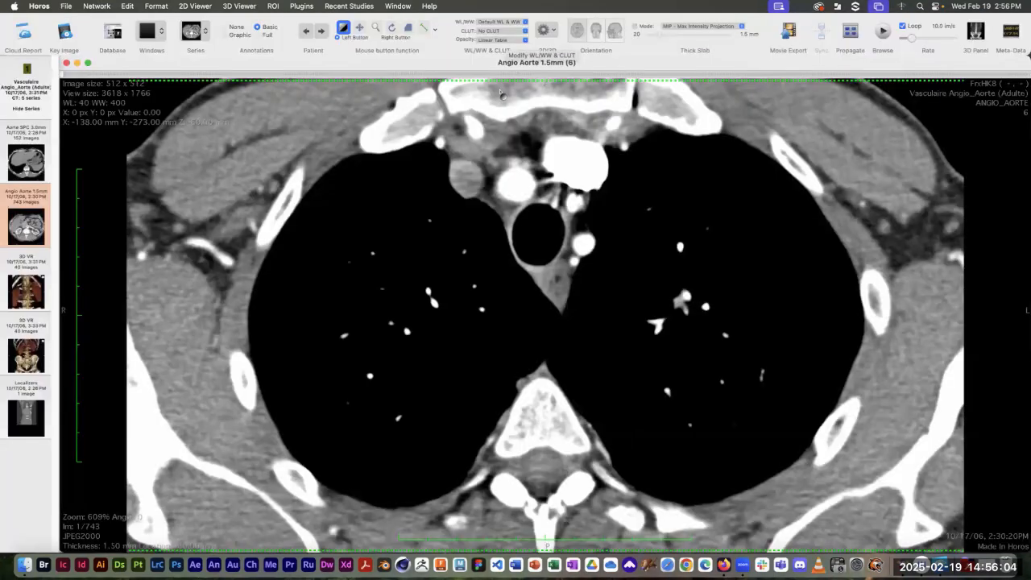
Zoom out to about 469% and browse the slices from the upper chest down to the left kidney's upper tip at image 303
click(375, 28)
drag(570, 276, 601, 322)
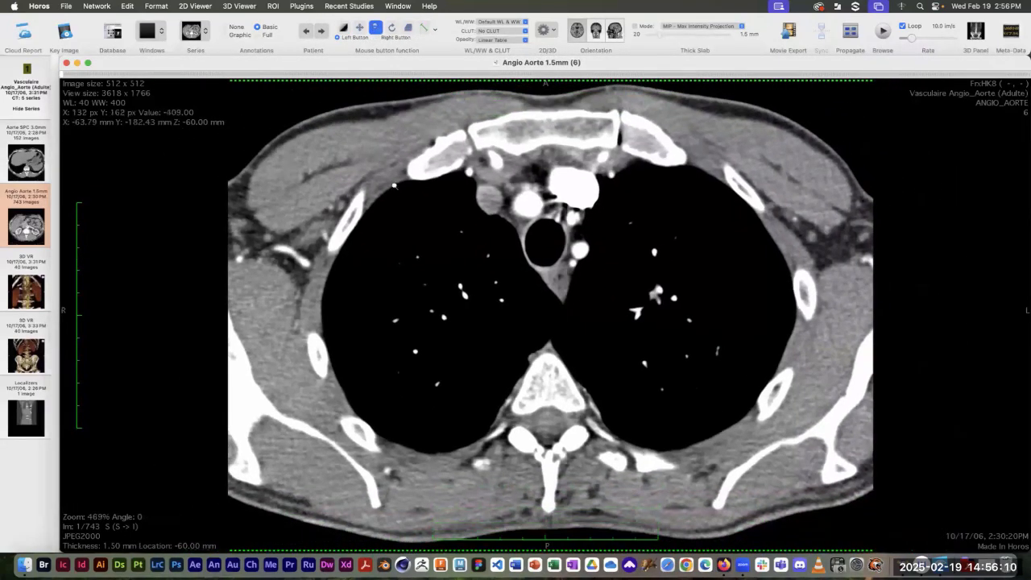
scroll(394, 186, down, 1)
scroll(394, 186, down, 20)
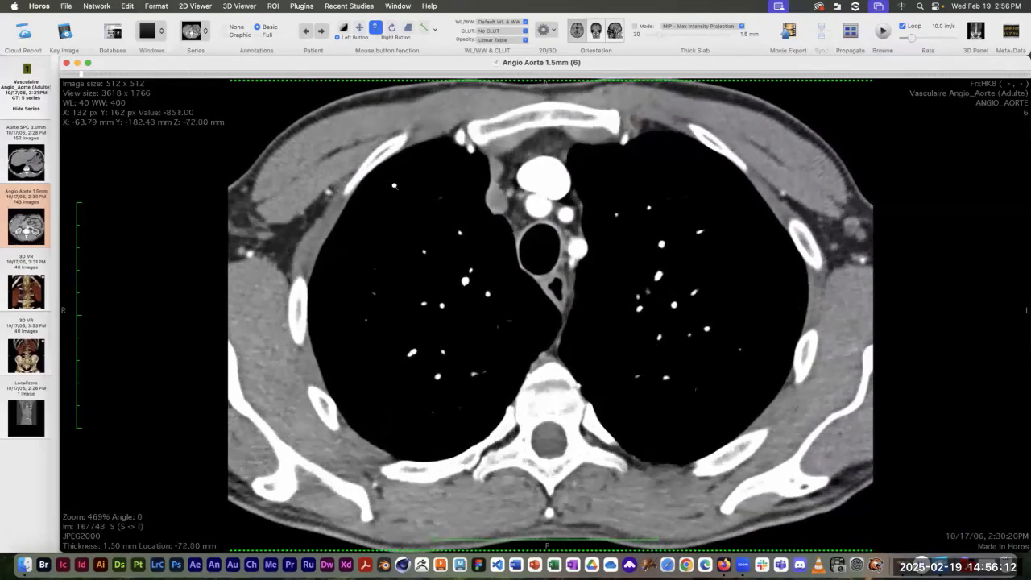
scroll(394, 186, down, 20)
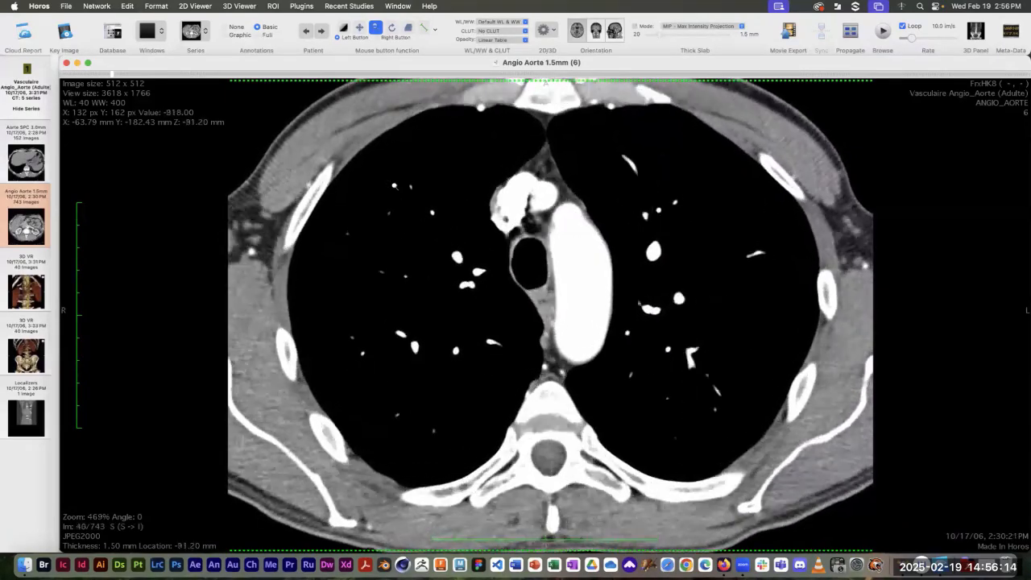
scroll(394, 186, down, 20)
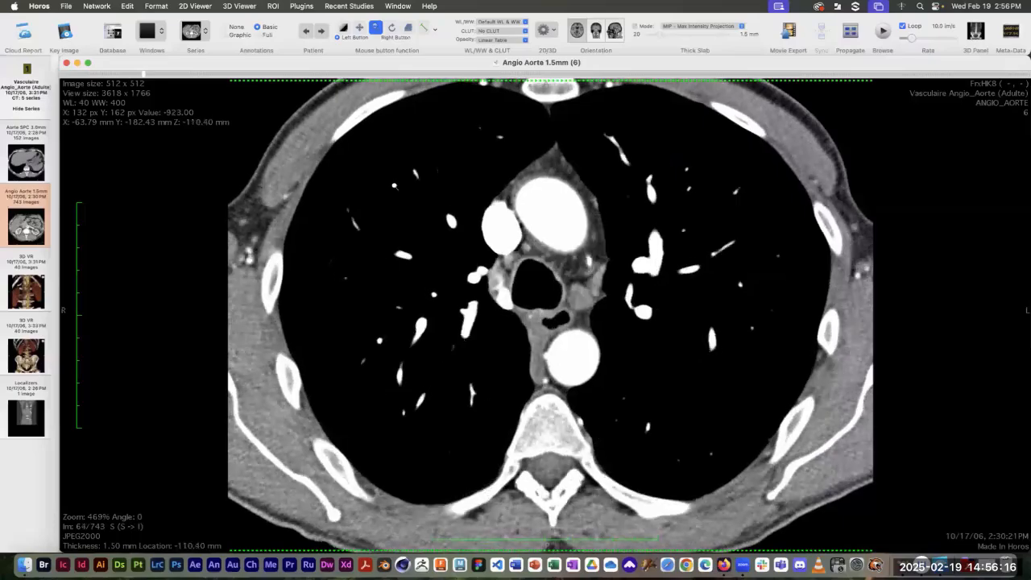
scroll(394, 186, down, 20)
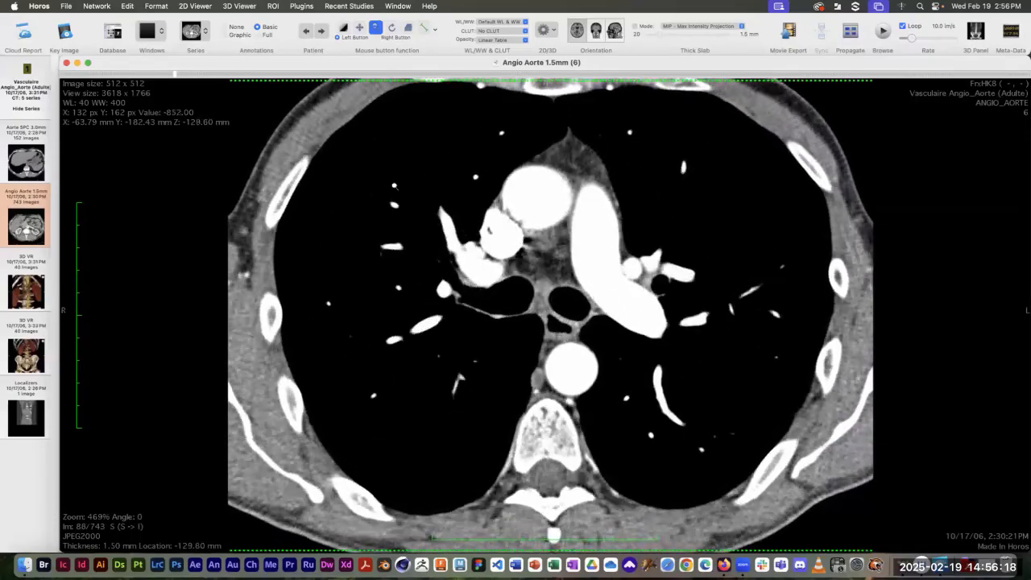
scroll(394, 187, down, 20)
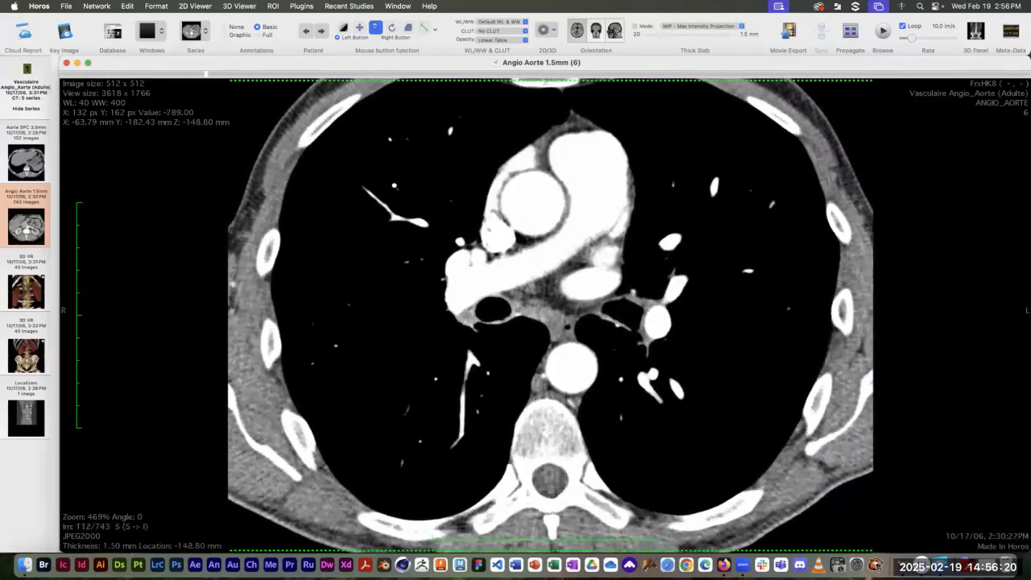
scroll(394, 186, down, 20)
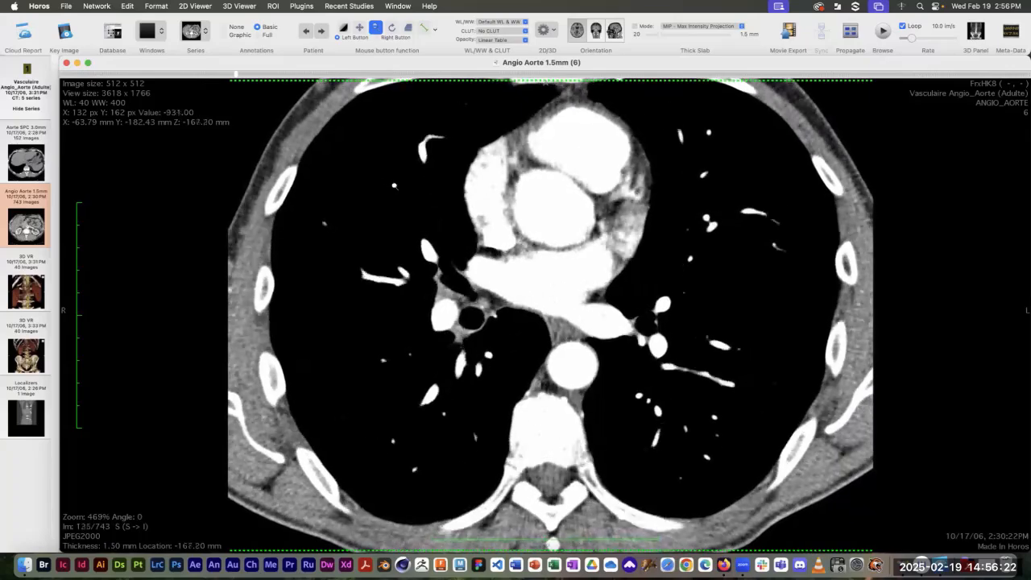
scroll(394, 186, down, 20)
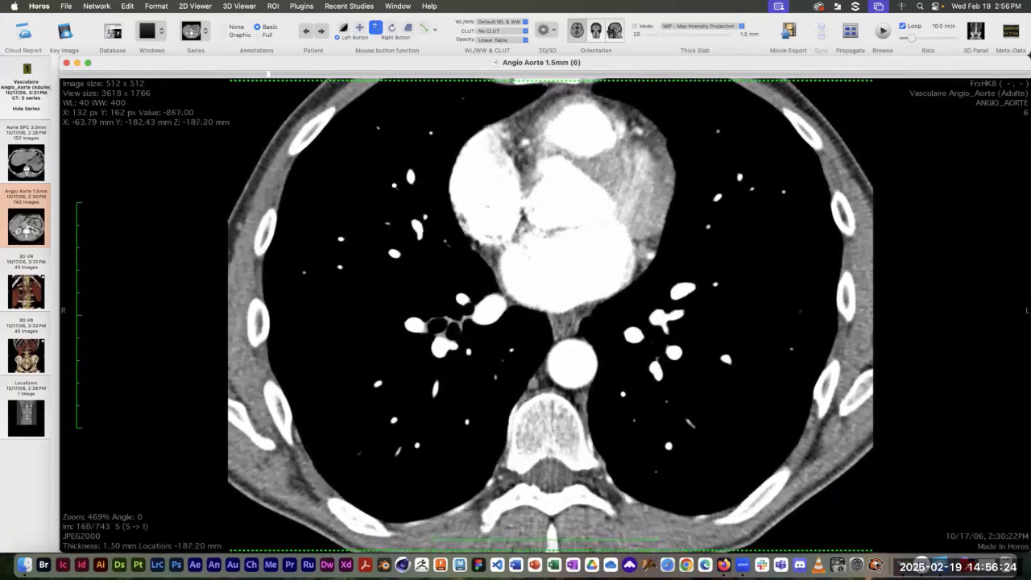
scroll(394, 186, down, 6)
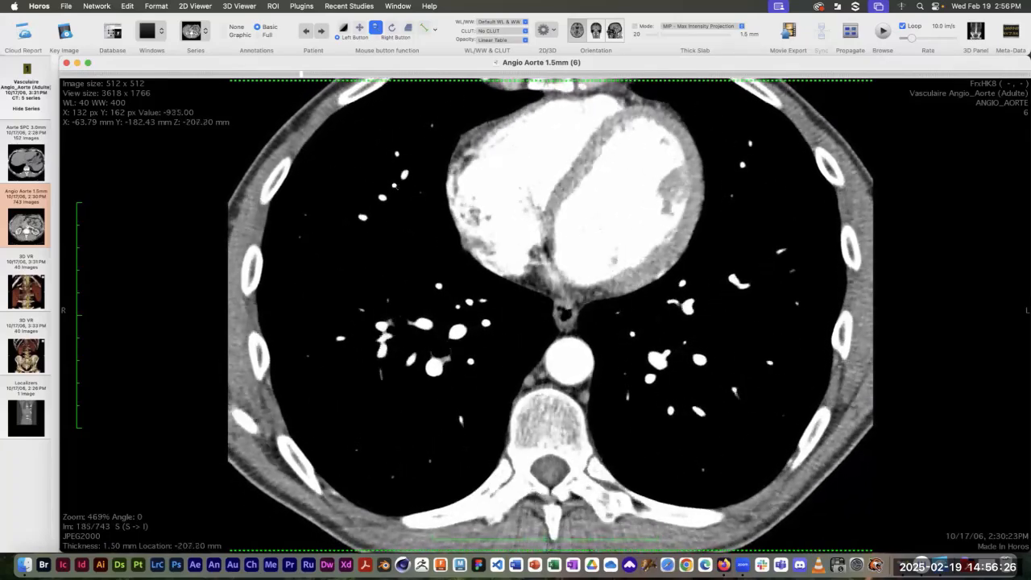
scroll(394, 186, down, 16)
scroll(394, 186, down, 6)
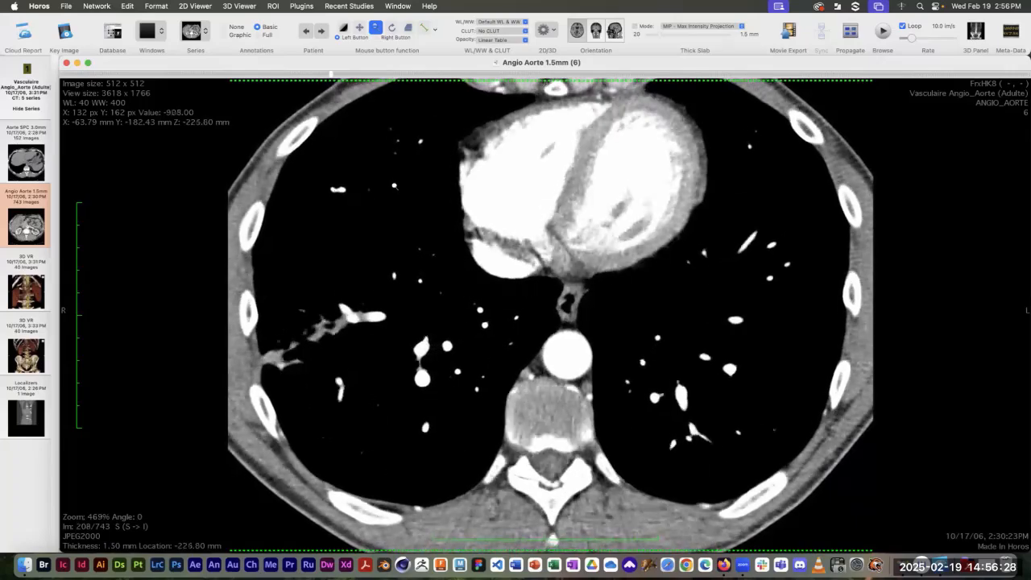
scroll(394, 186, down, 5)
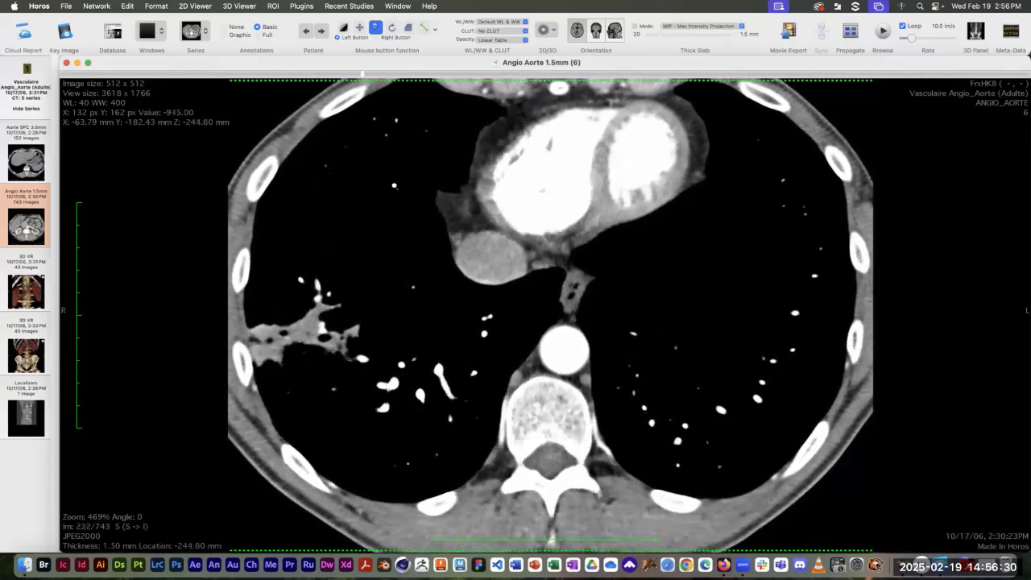
scroll(393, 186, down, 5)
scroll(394, 186, down, 4)
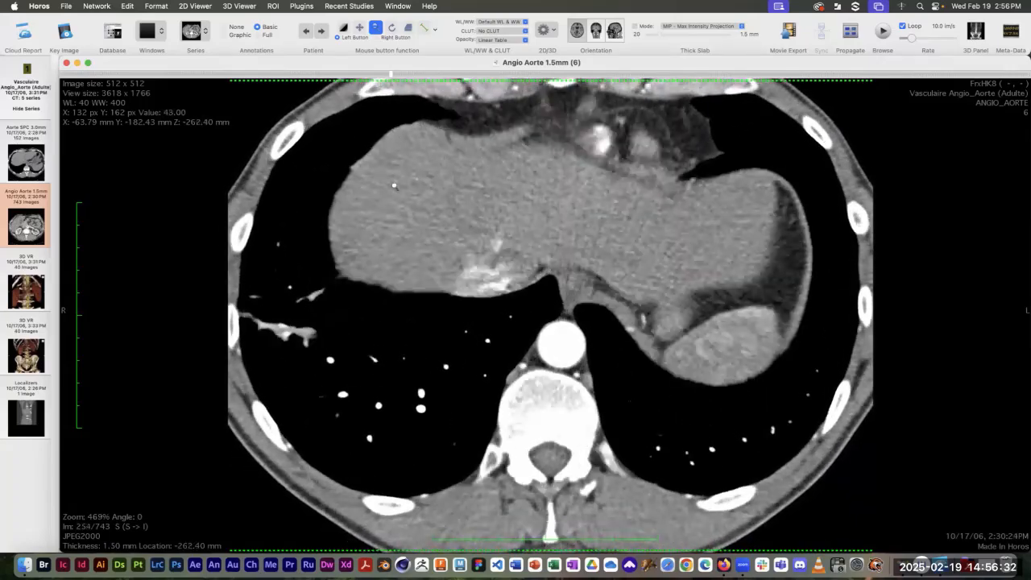
scroll(394, 186, down, 7)
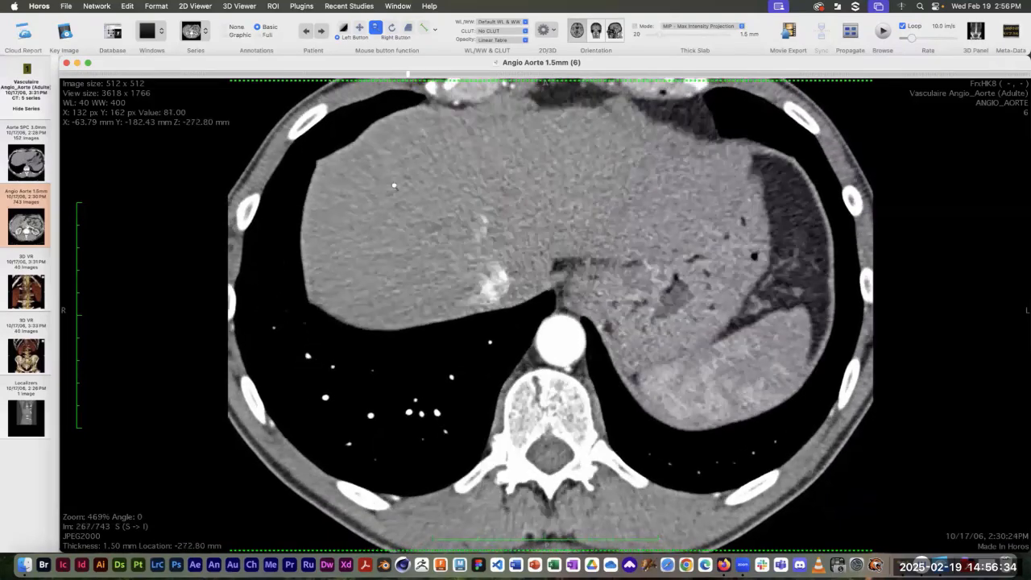
scroll(394, 186, down, 5)
scroll(394, 186, down, 7)
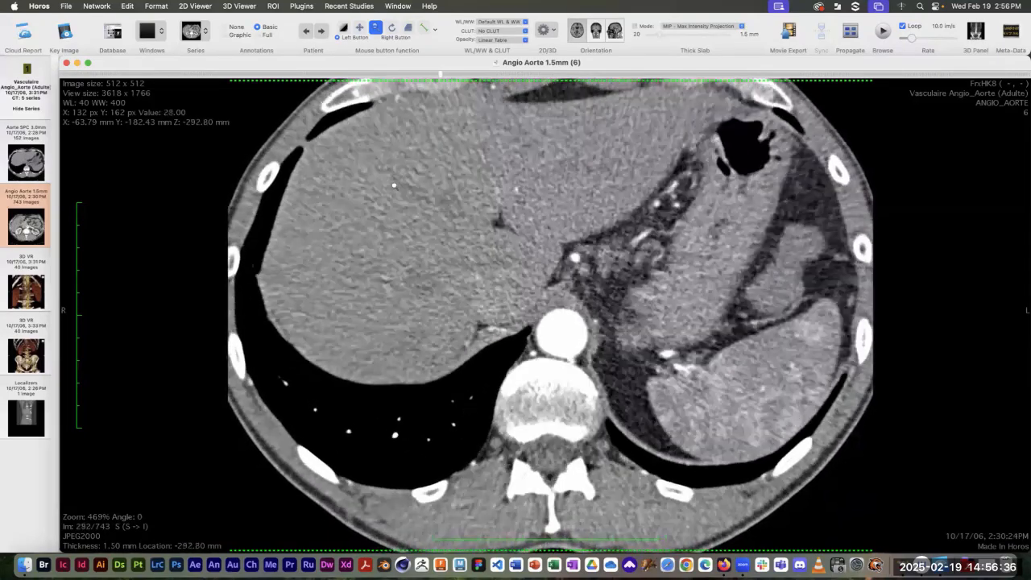
scroll(394, 186, down, 7)
scroll(394, 185, down, 1)
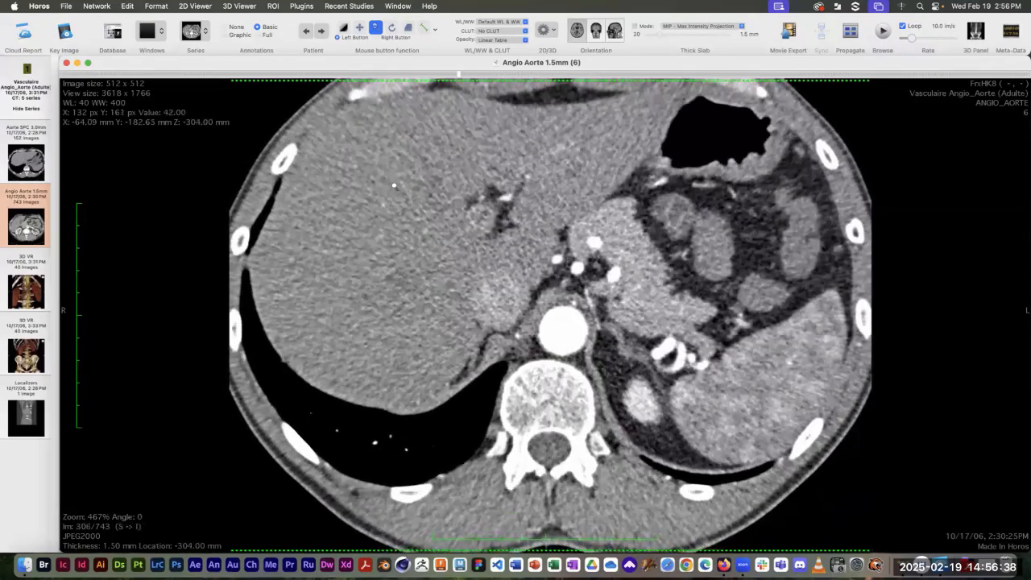
scroll(394, 186, up, 1)
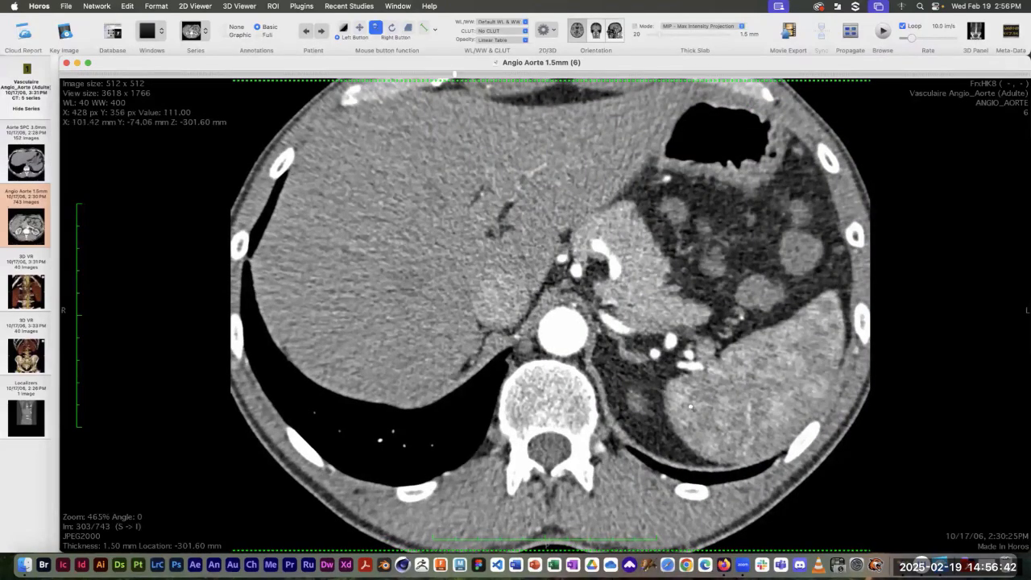
Enlarge the area around the left kidney's upper tip to about 1013% and choose the Closed Polygon ROI tool
drag(684, 425, 455, 198)
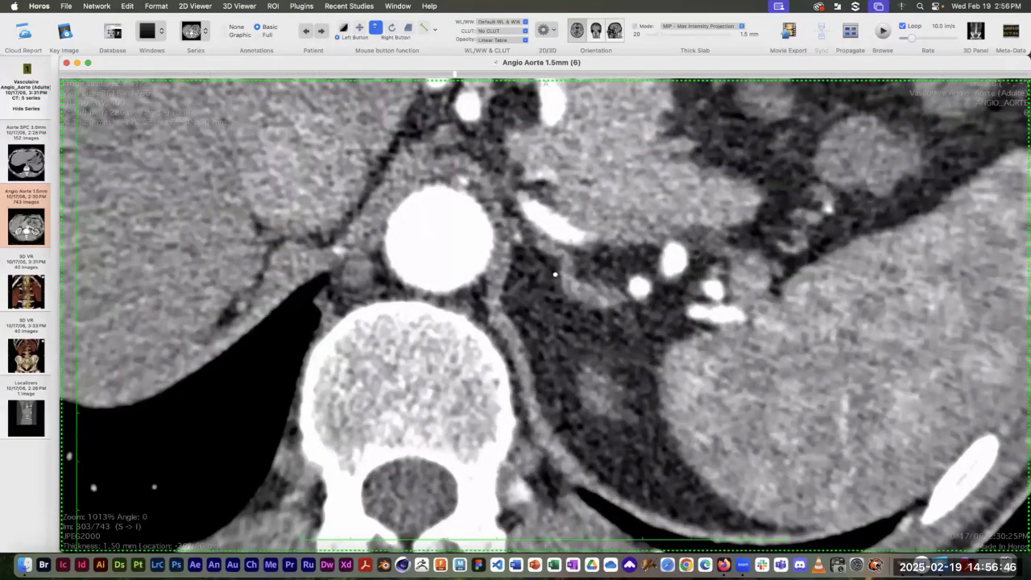
drag(670, 352, 617, 252)
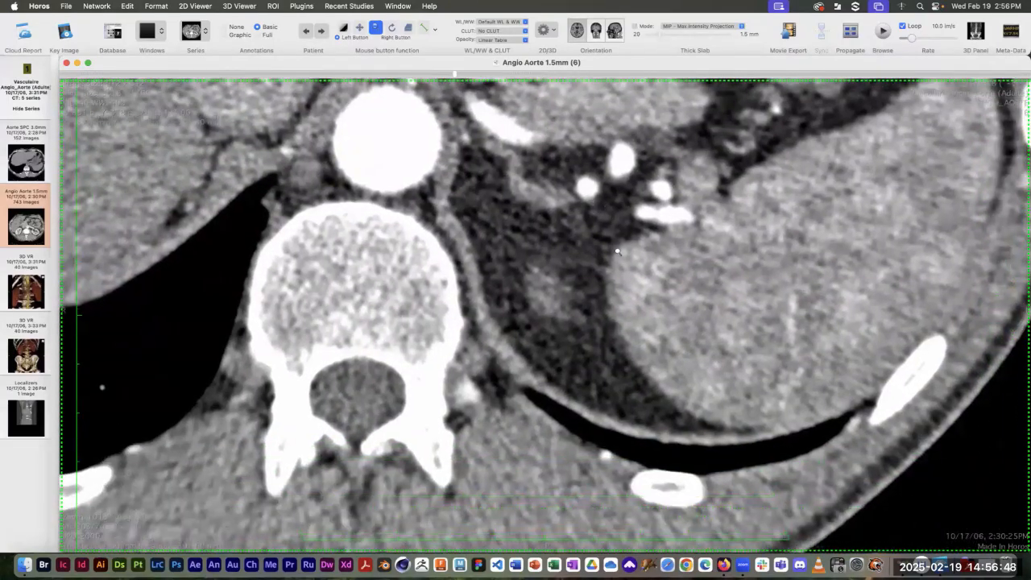
click(437, 30)
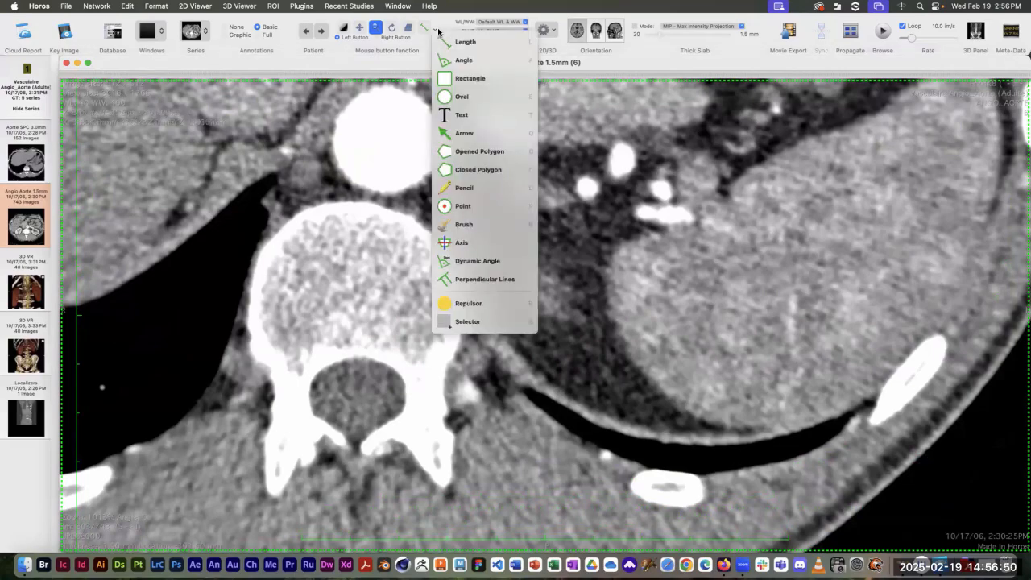
click(479, 168)
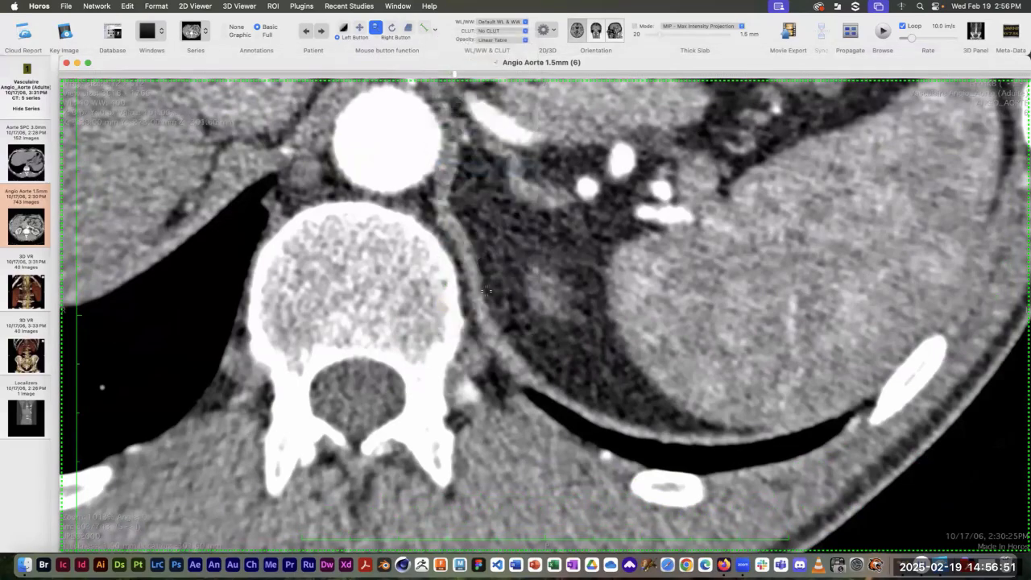
click(570, 320)
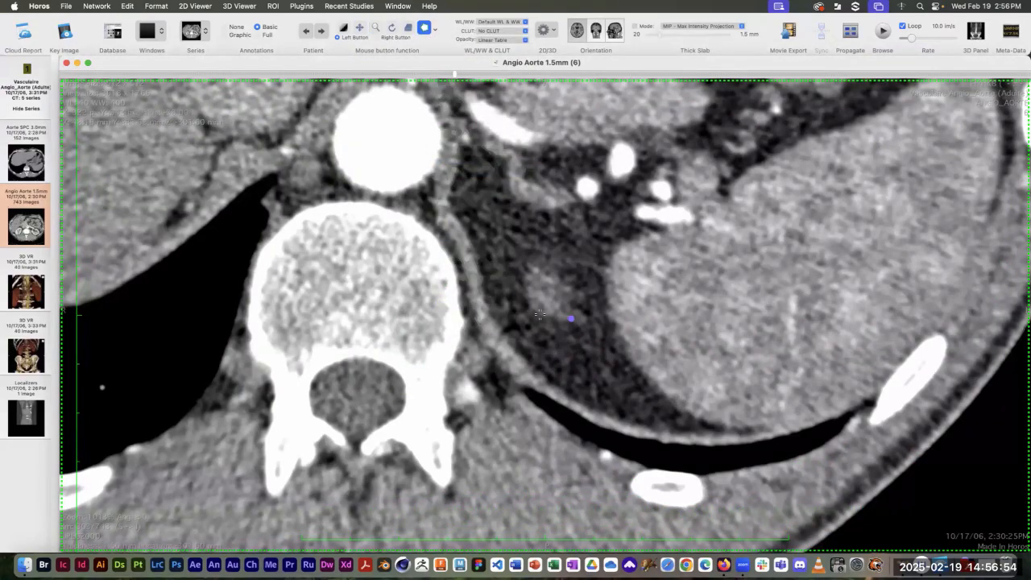
click(537, 313)
click(525, 283)
click(555, 272)
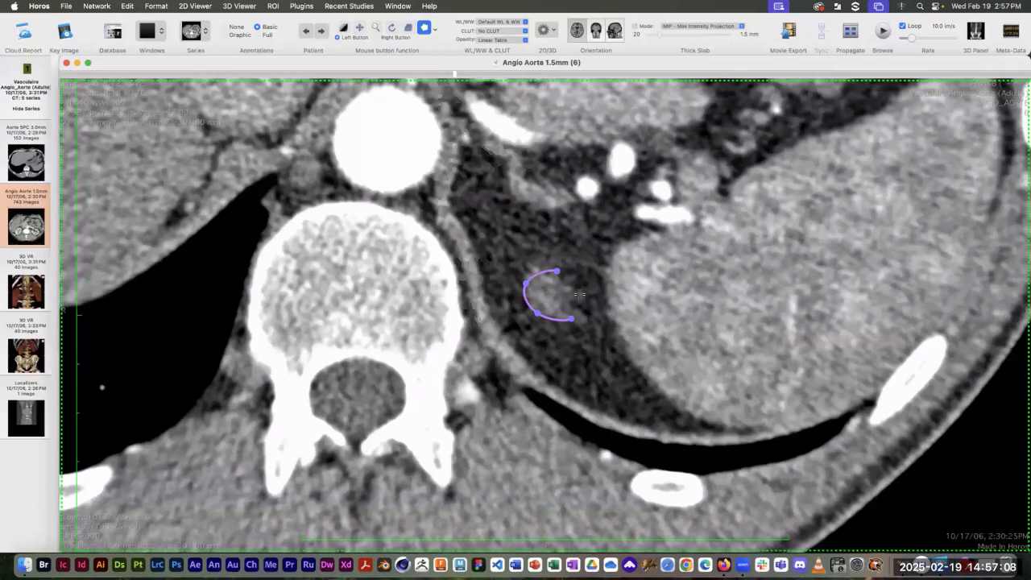
double_click(581, 303)
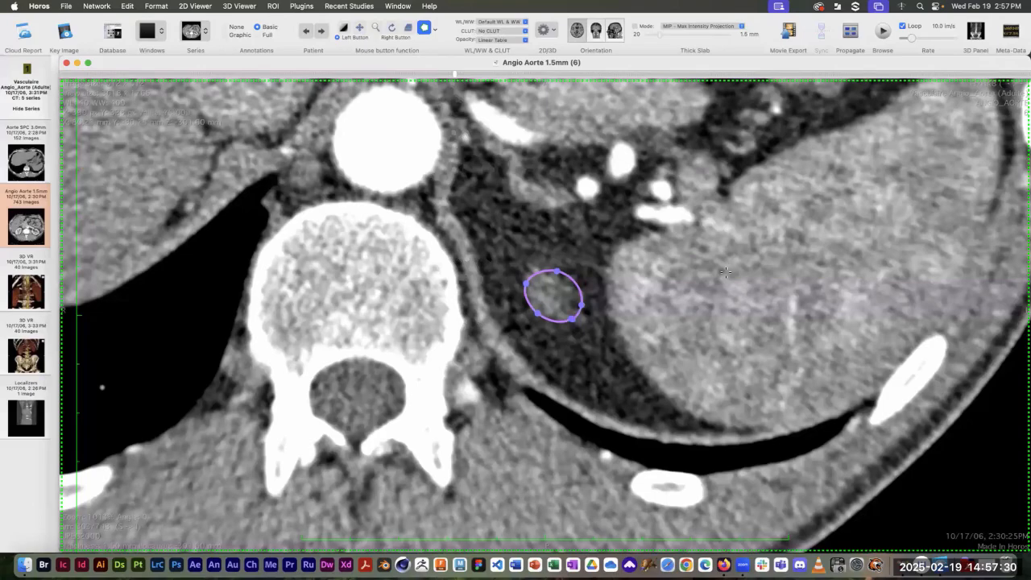
scroll(725, 273, down, 3)
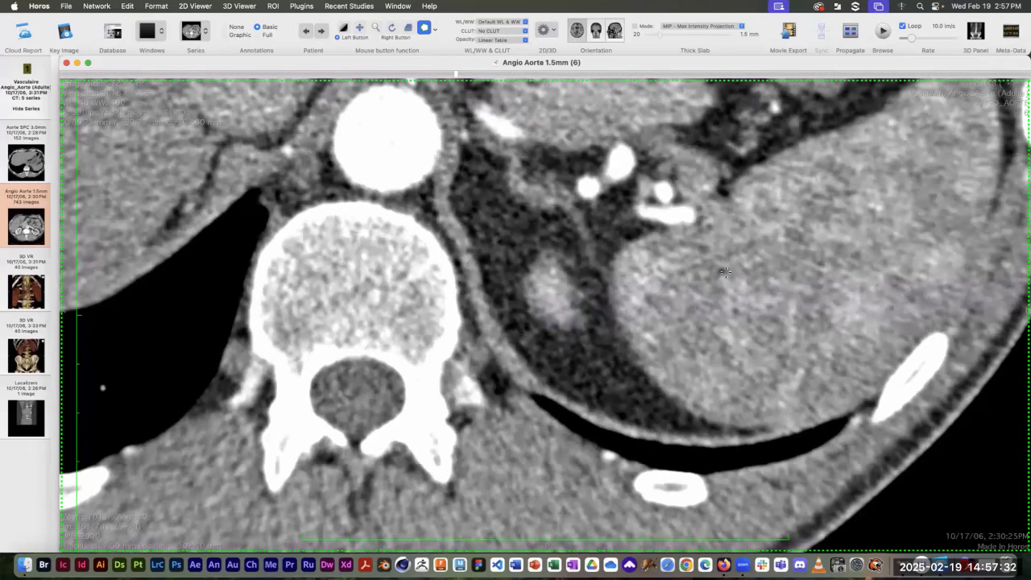
scroll(725, 273, down, 2)
scroll(725, 273, up, 5)
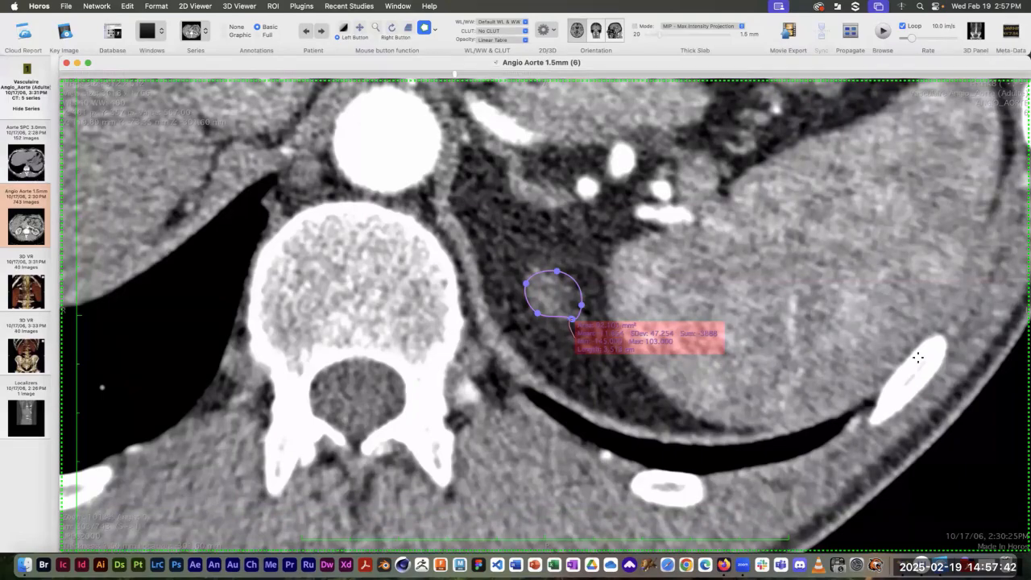
key(Delete)
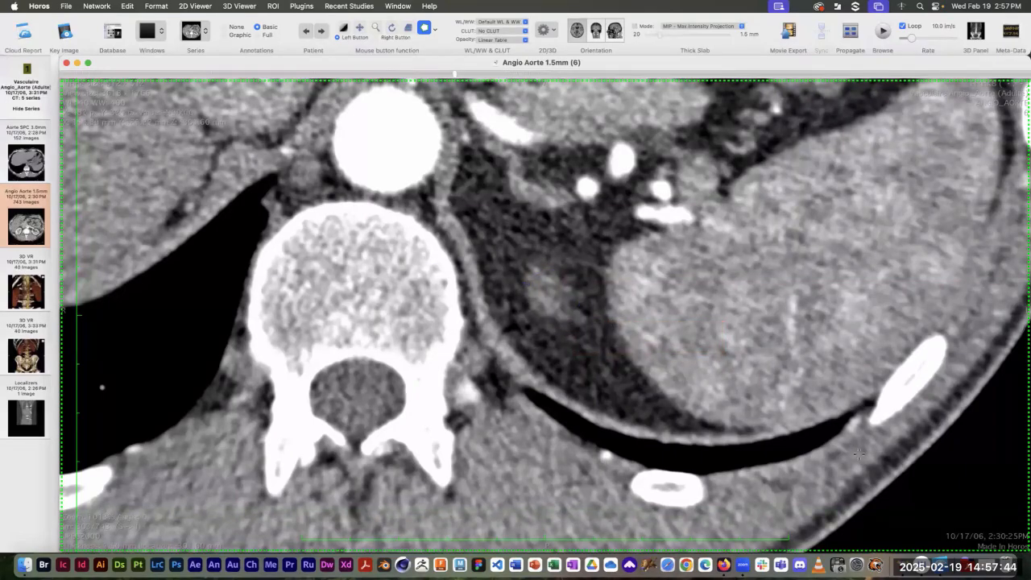
Outline the left kidney's upper tip on image 303 with a seven-point closed polygon, and compare it with the slices just below
click(570, 318)
click(546, 314)
click(526, 289)
click(531, 262)
click(559, 264)
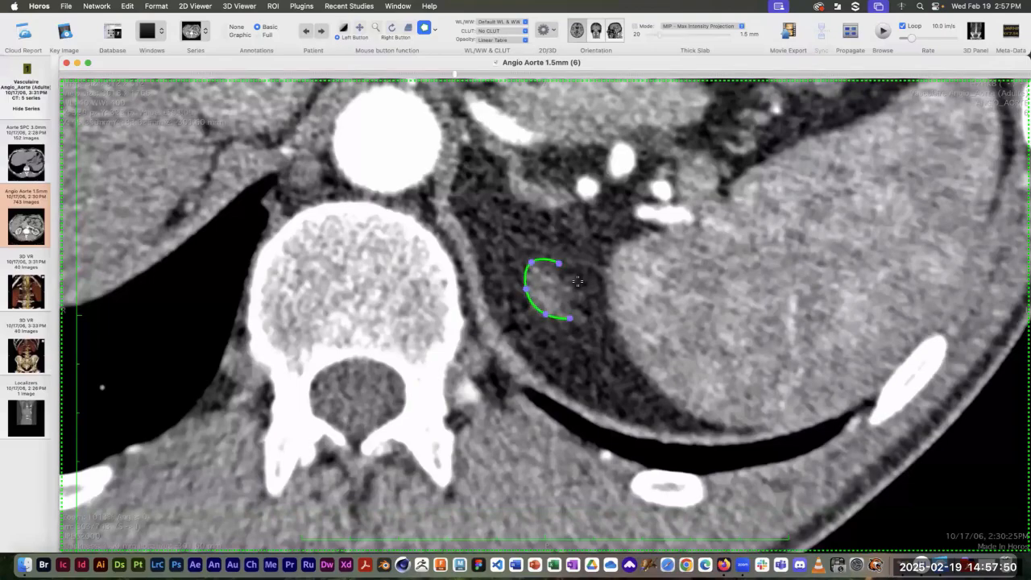
click(580, 282)
double_click(581, 305)
scroll(687, 325, down, 3)
scroll(687, 325, up, 3)
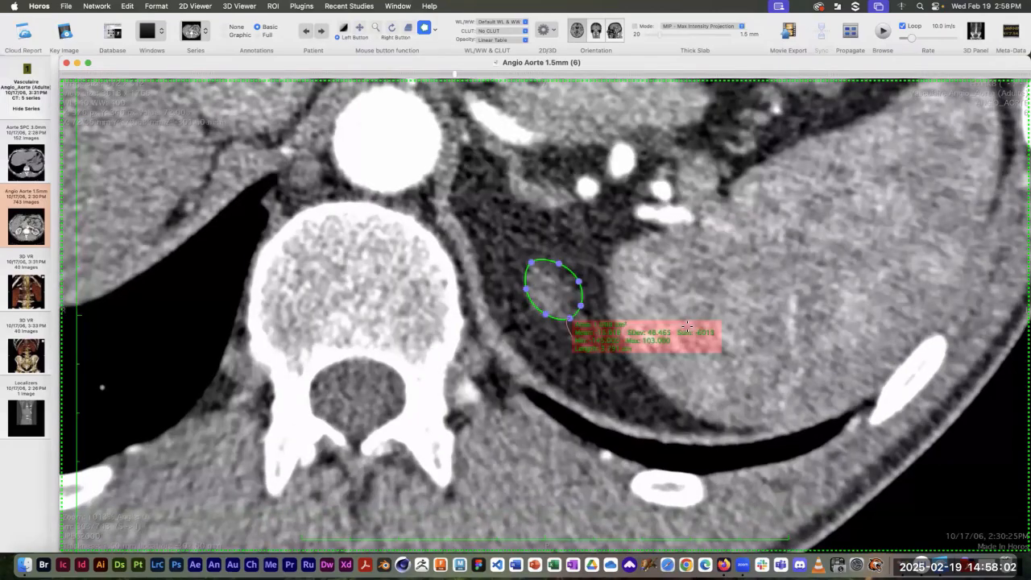
Outline the left kidney's small cross-section with an eight-point closed polygon a few slices below image 303
scroll(687, 326, down, 3)
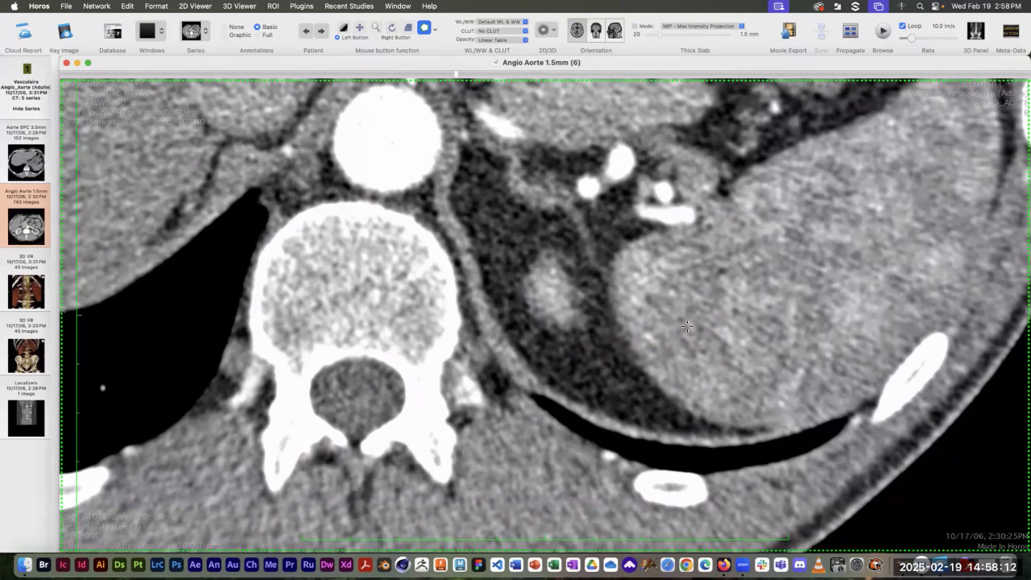
scroll(687, 326, down, 6)
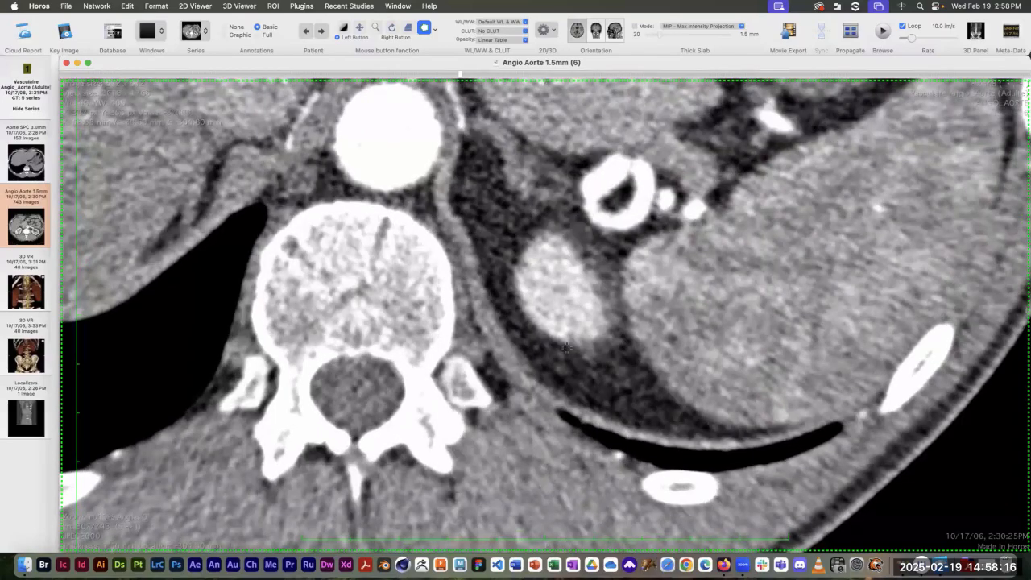
drag(566, 346, 522, 311)
click(514, 265)
click(543, 236)
click(576, 254)
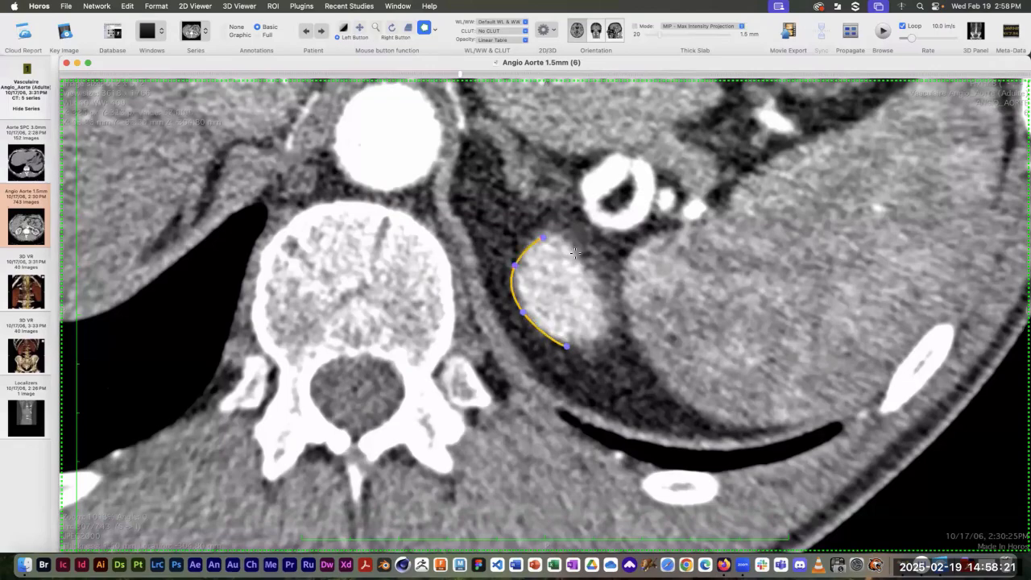
click(605, 297)
click(607, 332)
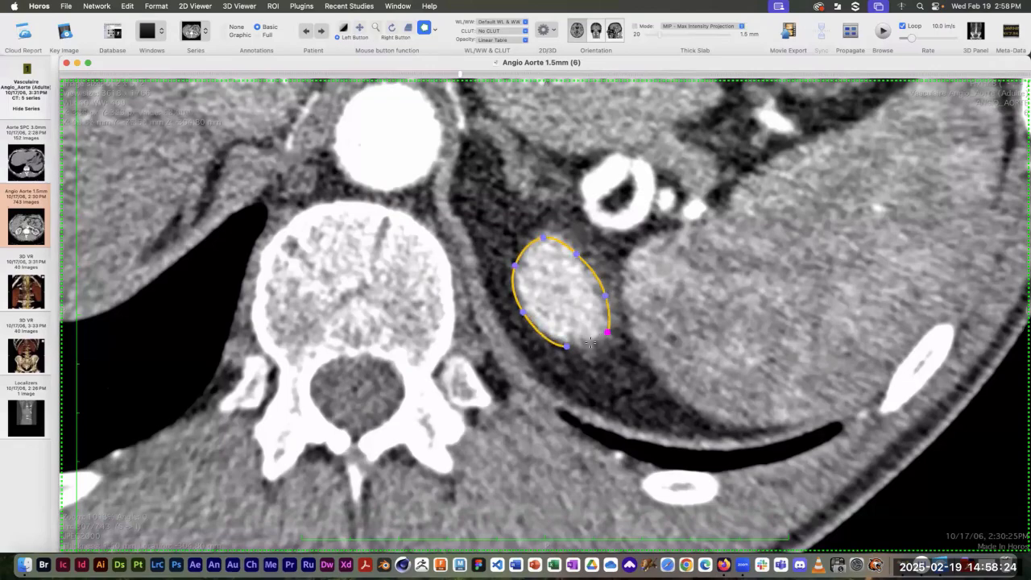
double_click(585, 346)
Move a few slices below the eight-point outline and trace the left kidney's border with a ten-point closed polygon
scroll(656, 300, down, 6)
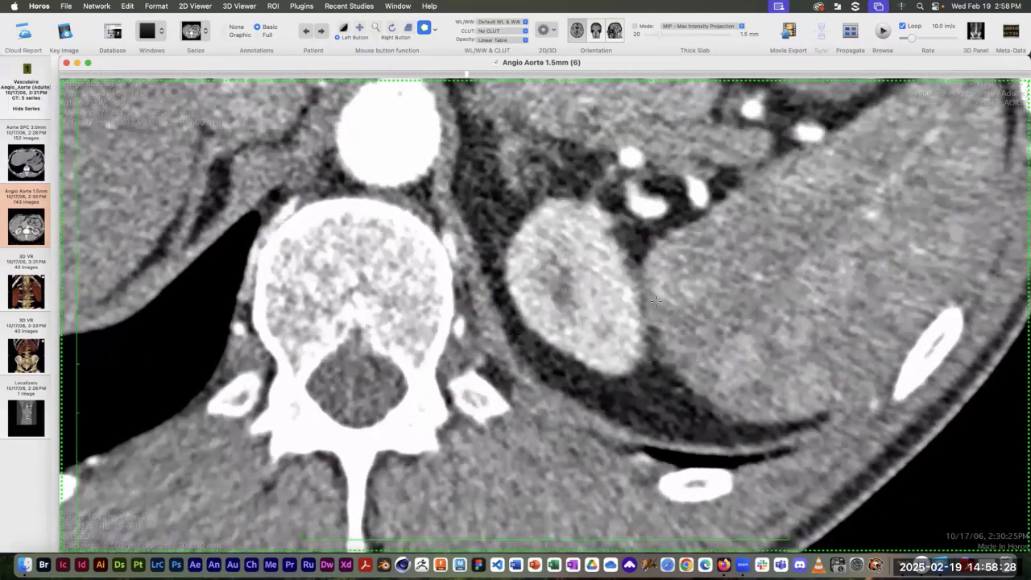
click(546, 202)
click(586, 208)
click(625, 244)
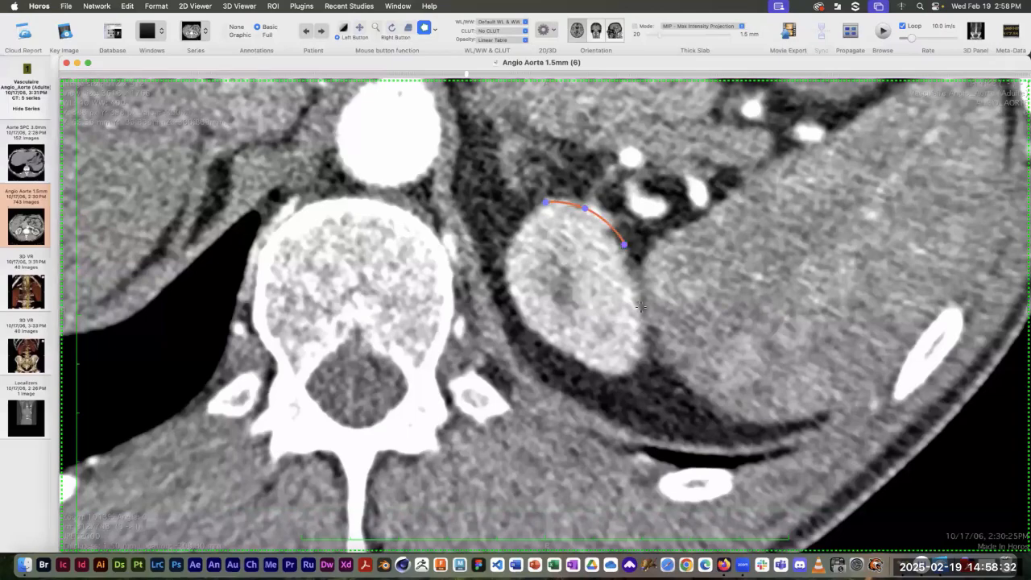
click(641, 307)
click(637, 363)
click(609, 375)
click(546, 340)
click(509, 284)
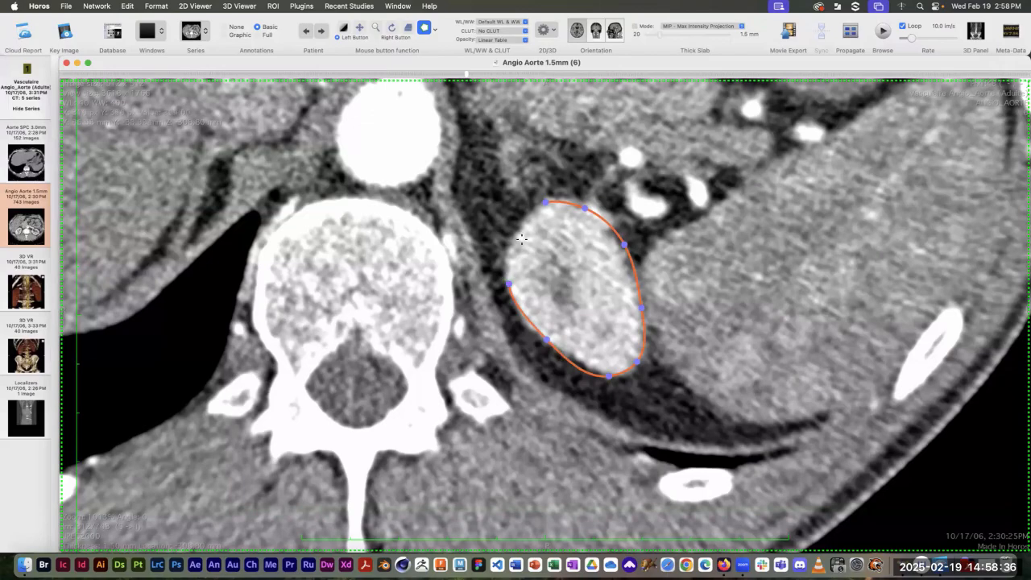
click(516, 236)
click(533, 213)
Go down a few more slices, to where two dark pyramids show, and outline the left kidney with an 11-point closed polygon
scroll(533, 213, down, 8)
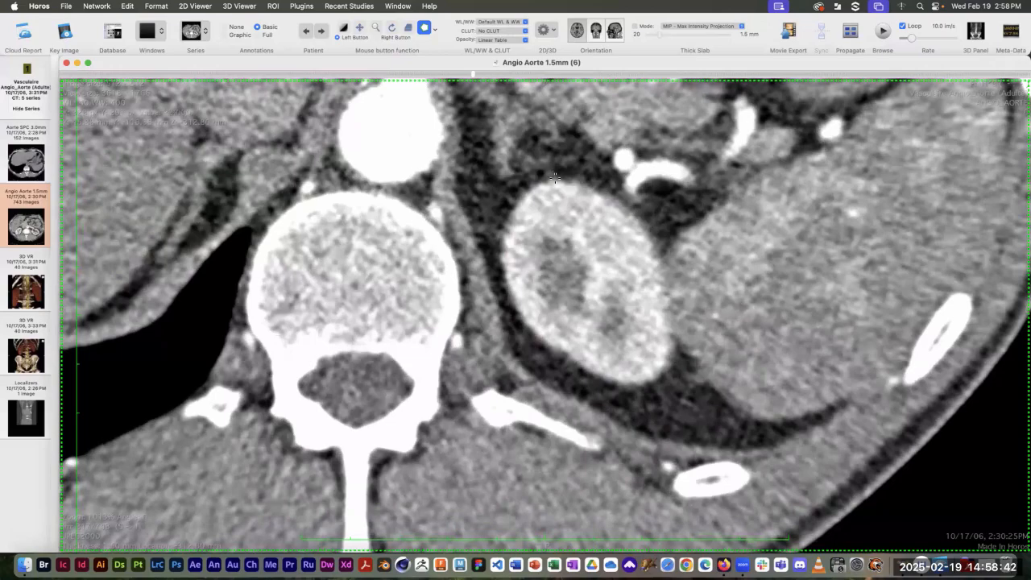
click(555, 181)
click(601, 190)
click(644, 227)
click(665, 285)
click(672, 350)
click(649, 377)
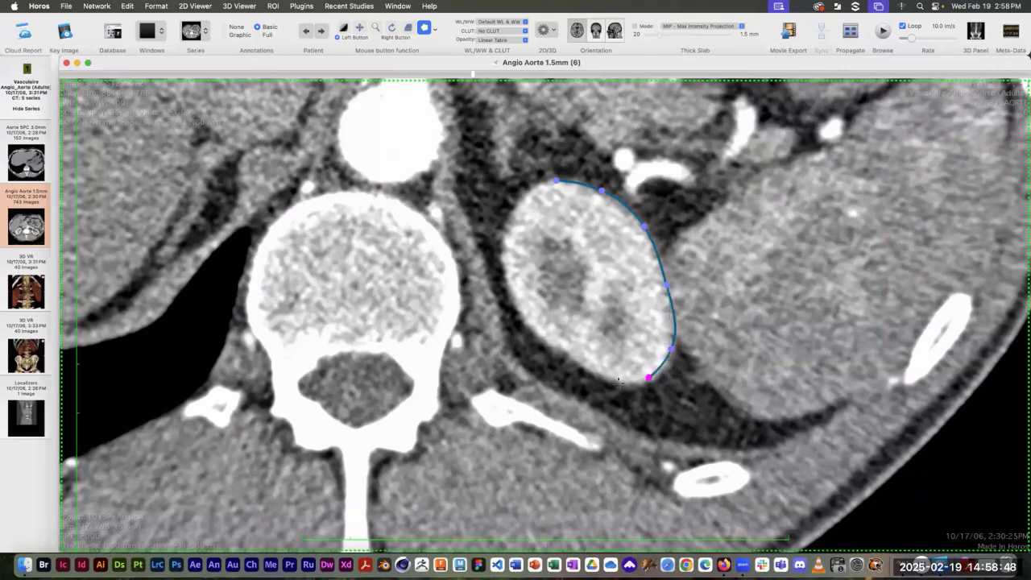
click(594, 371)
click(538, 333)
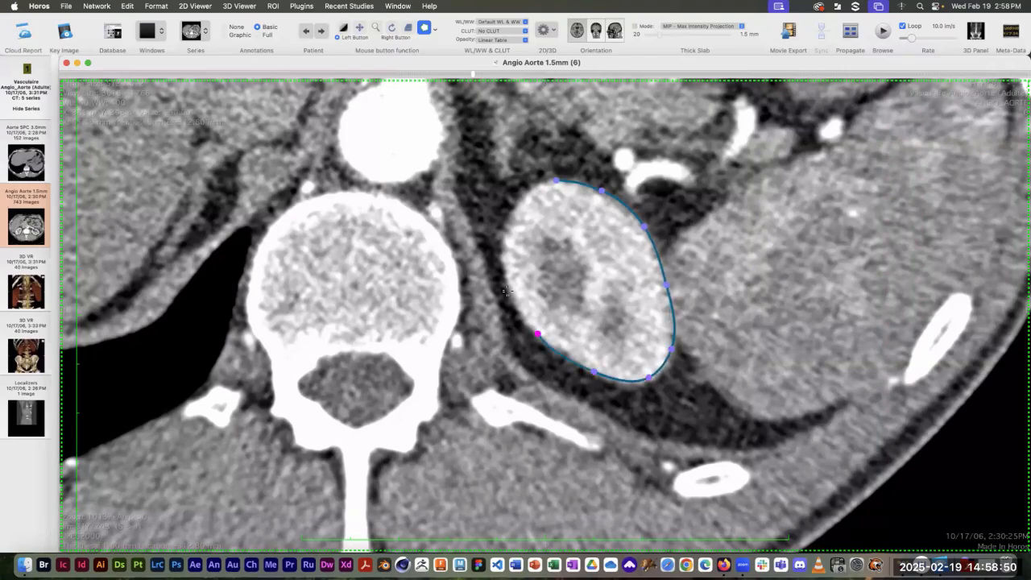
click(508, 280)
click(505, 228)
double_click(527, 192)
Outline the left kidney with a nine-point closed polygon a few slices further down, where the splenic vessel curves just in front of it
scroll(676, 138, down, 4)
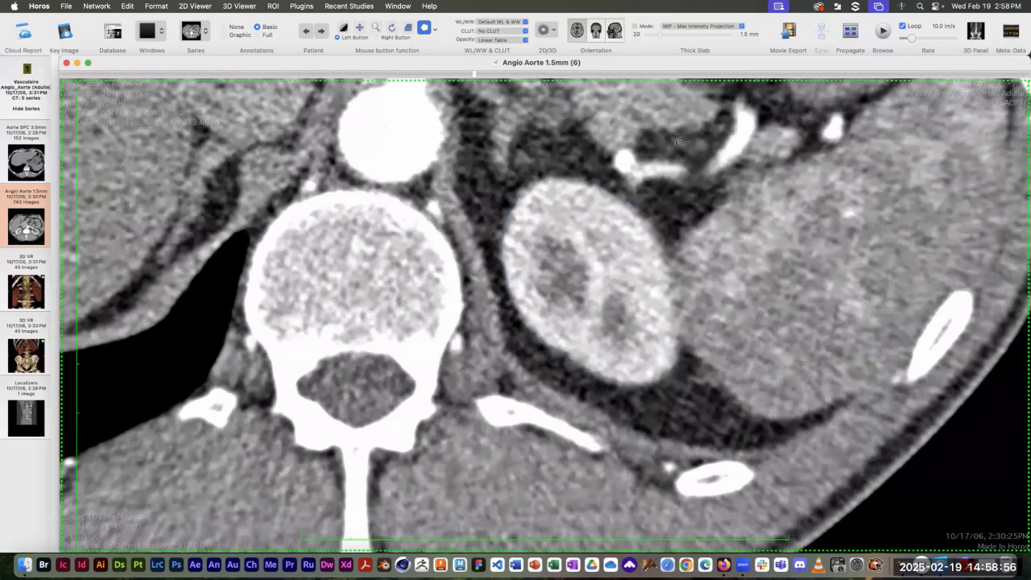
scroll(675, 138, down, 2)
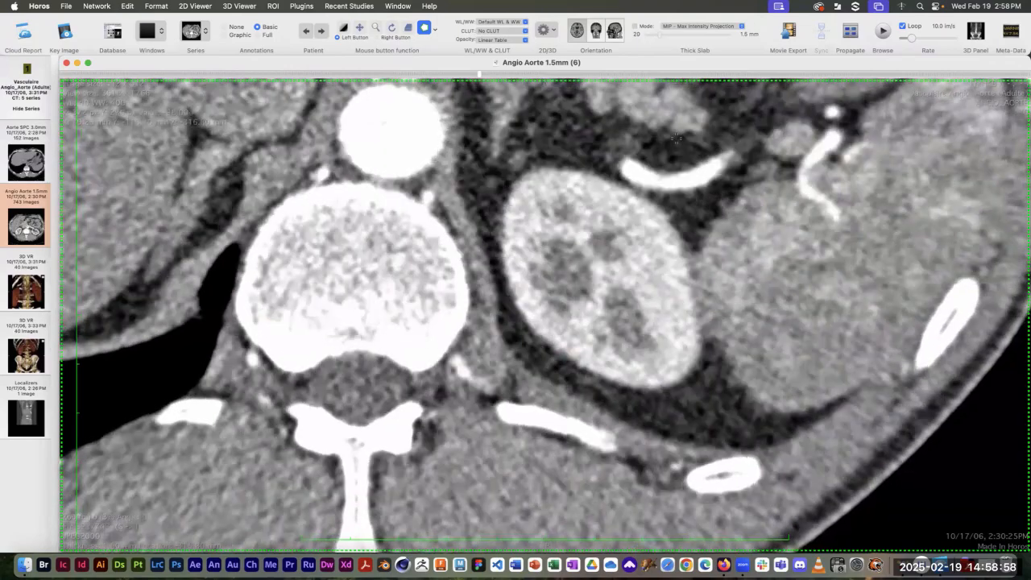
click(676, 234)
click(695, 290)
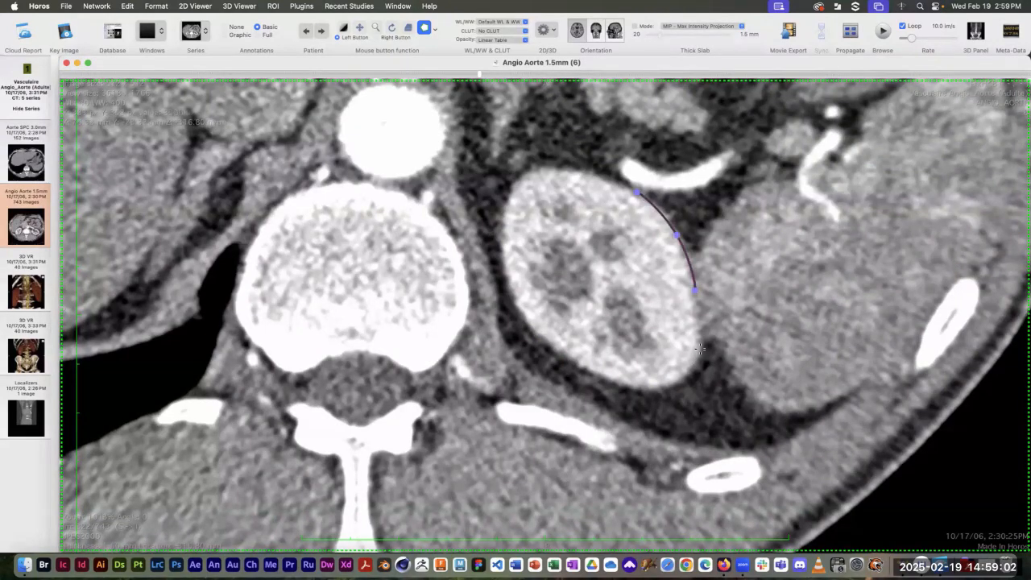
click(701, 349)
click(672, 385)
click(590, 371)
click(526, 320)
click(504, 247)
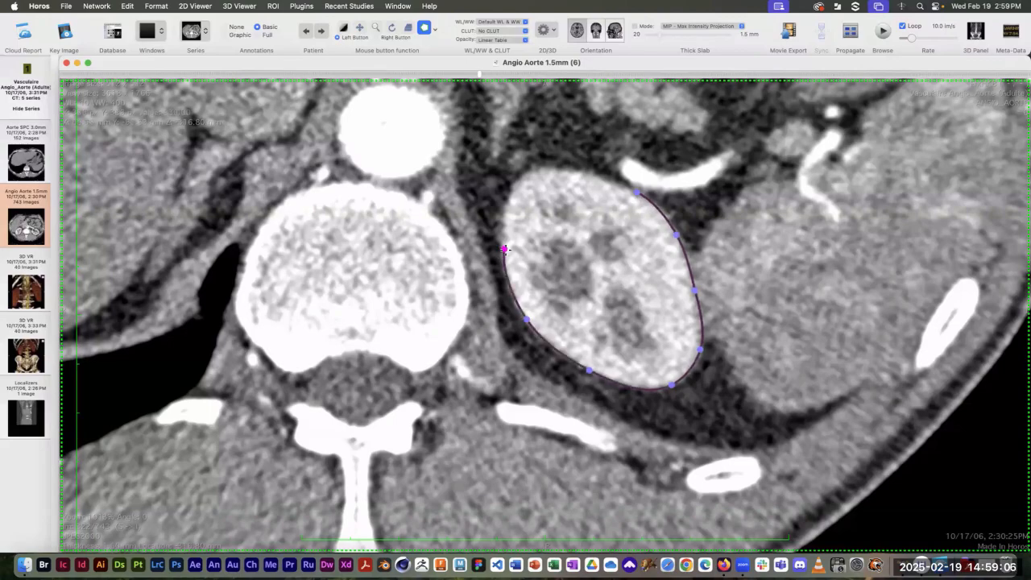
click(510, 193)
double_click(543, 169)
Advance to the slice at Z -320 mm and outline the left kidney with a ten-point closed polygon
scroll(608, 180, down, 10)
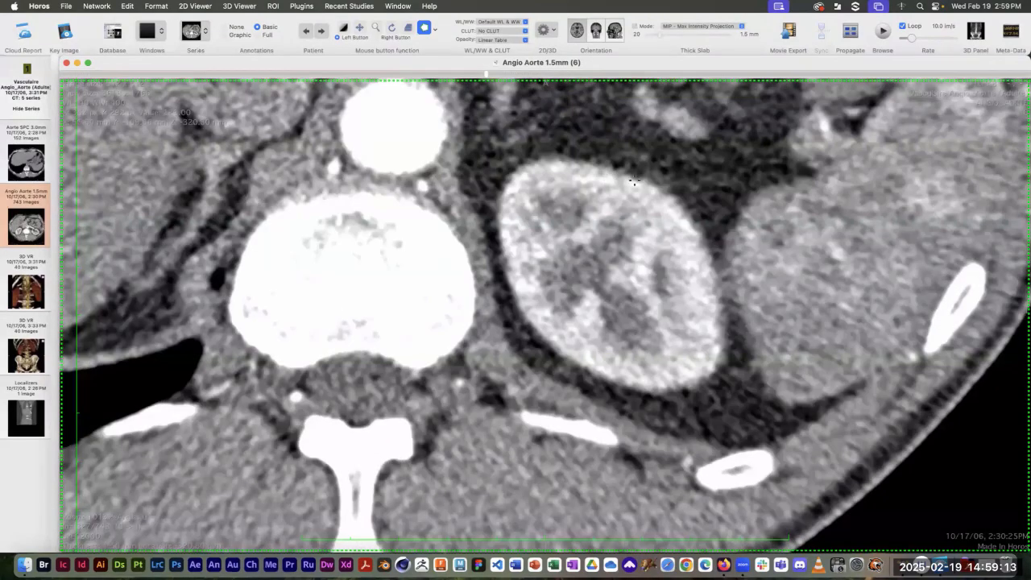
drag(634, 182, 698, 230)
click(722, 308)
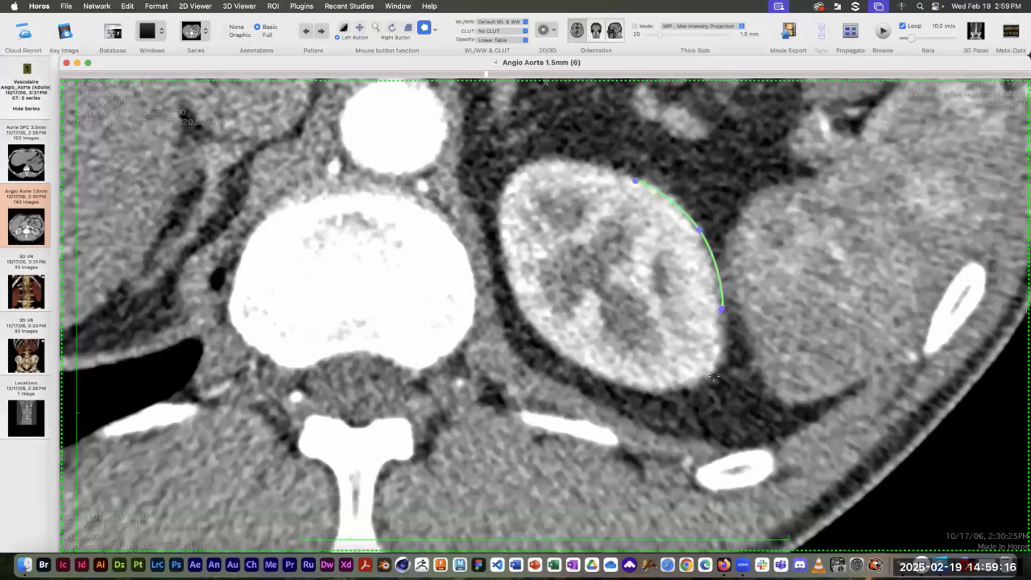
click(712, 377)
click(641, 388)
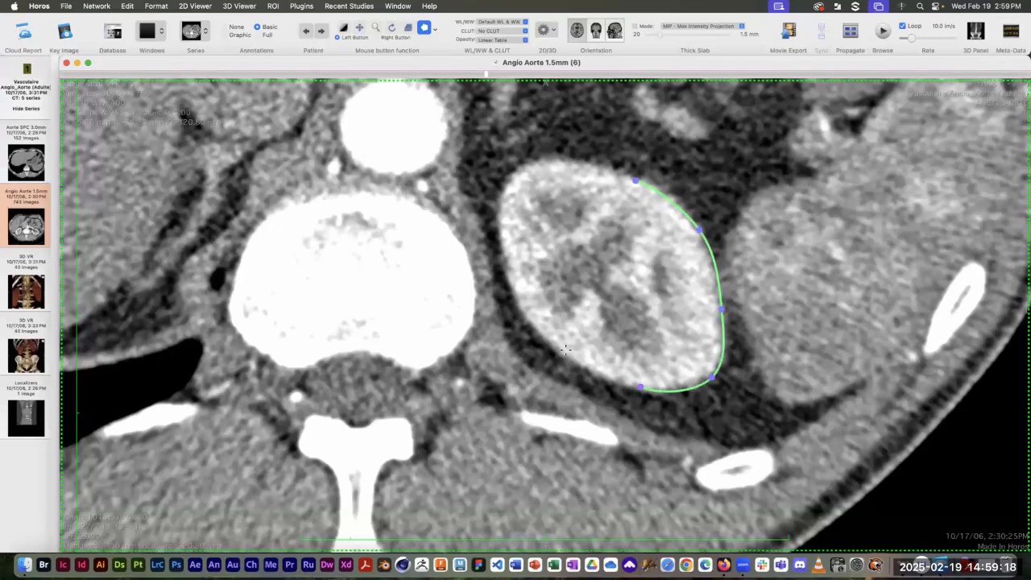
click(544, 339)
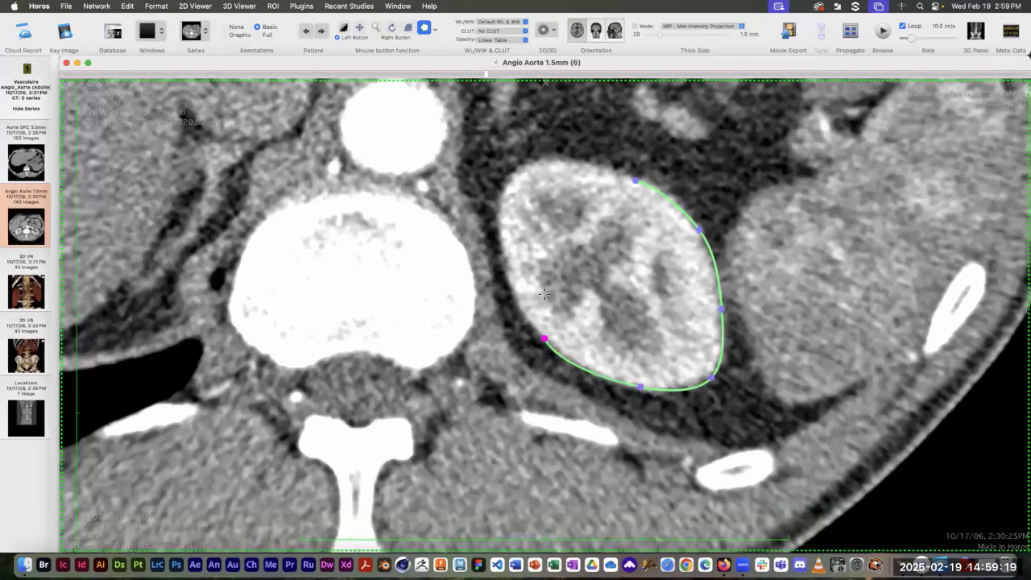
click(502, 246)
click(514, 177)
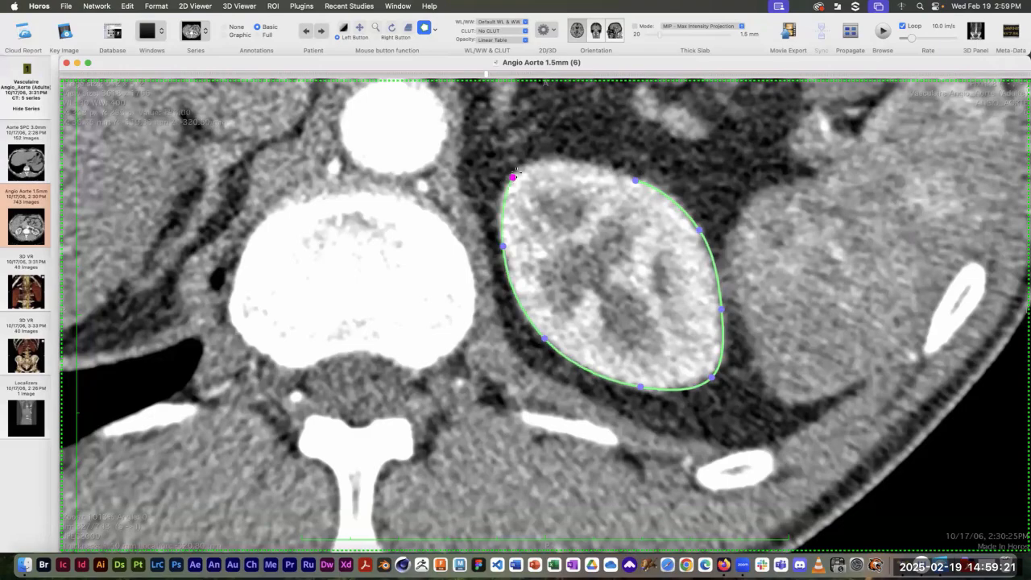
click(567, 161)
click(609, 171)
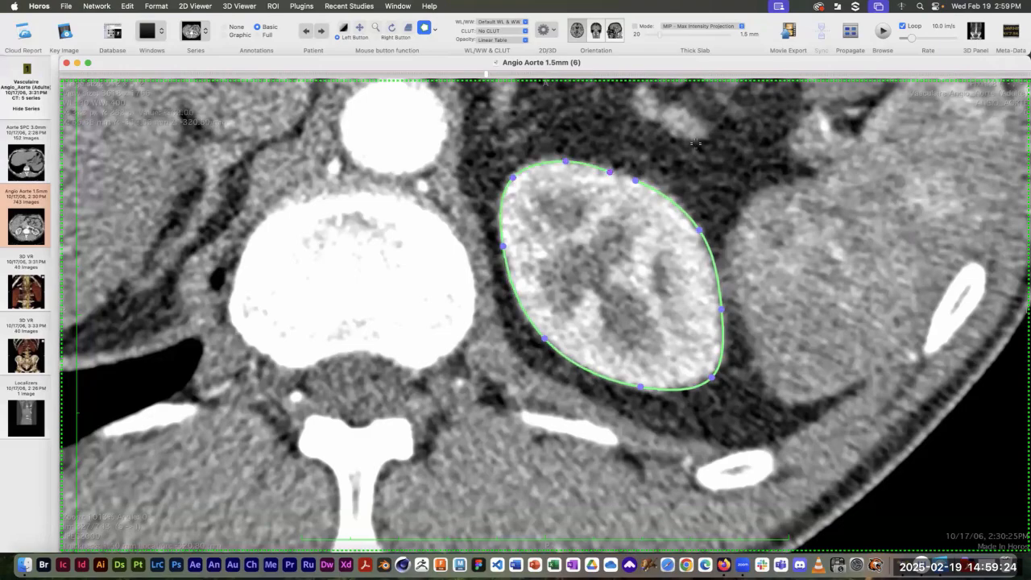
Advance to the slice at Z -324 mm and enclose the left kidney's outer border in a ten-point closed polygon
scroll(694, 143, down, 10)
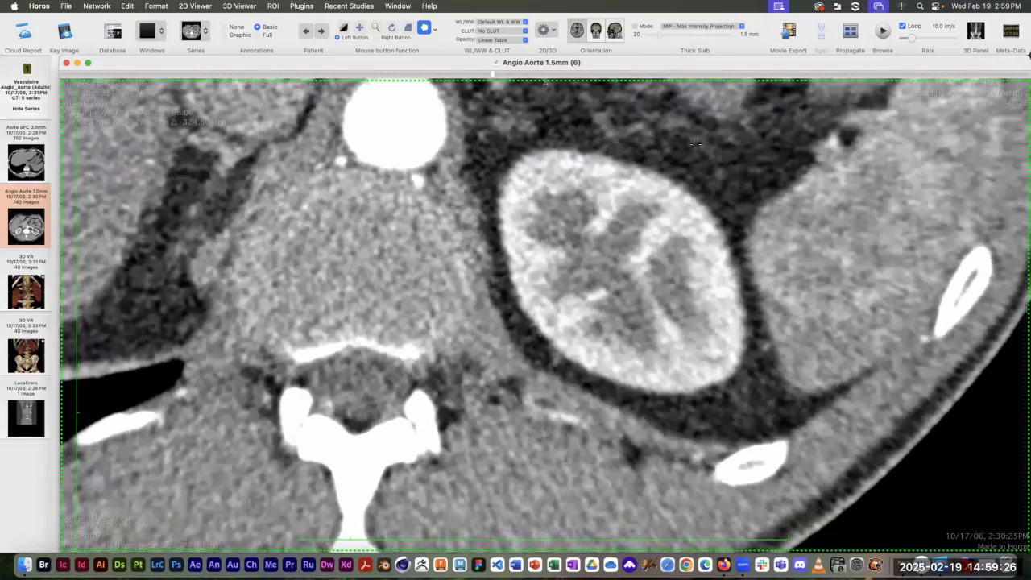
click(570, 151)
click(644, 170)
click(712, 216)
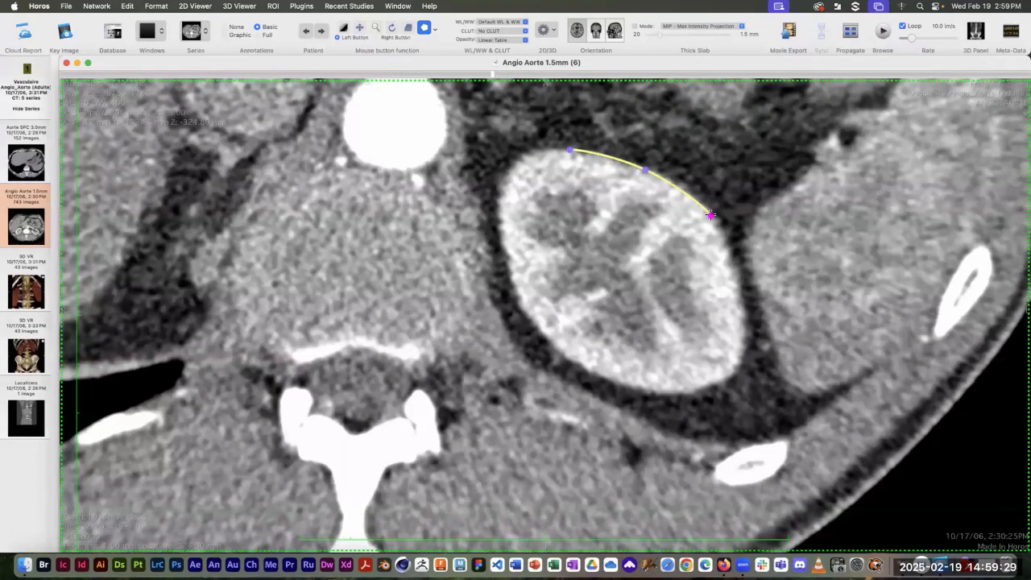
click(741, 299)
click(732, 372)
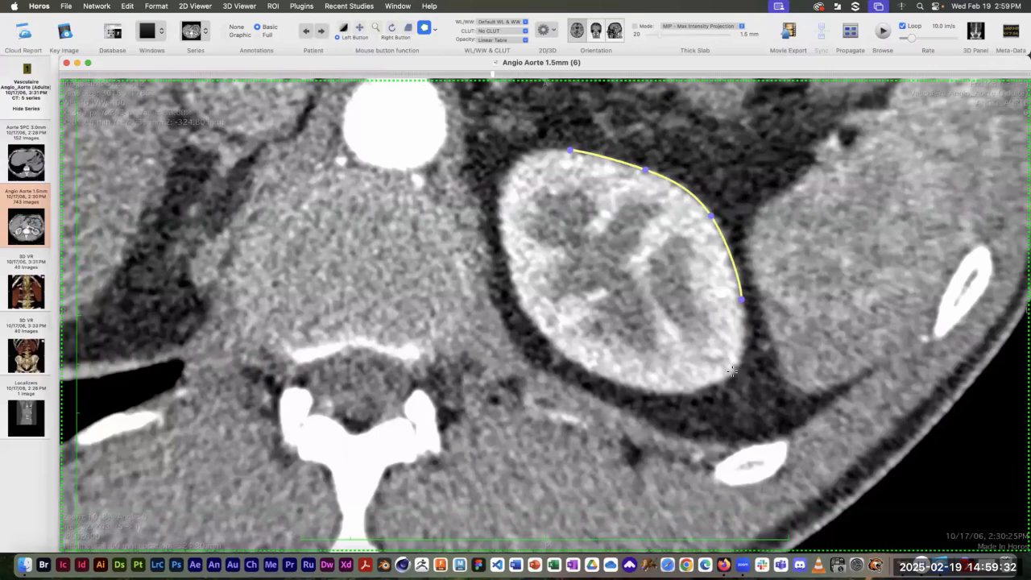
click(668, 391)
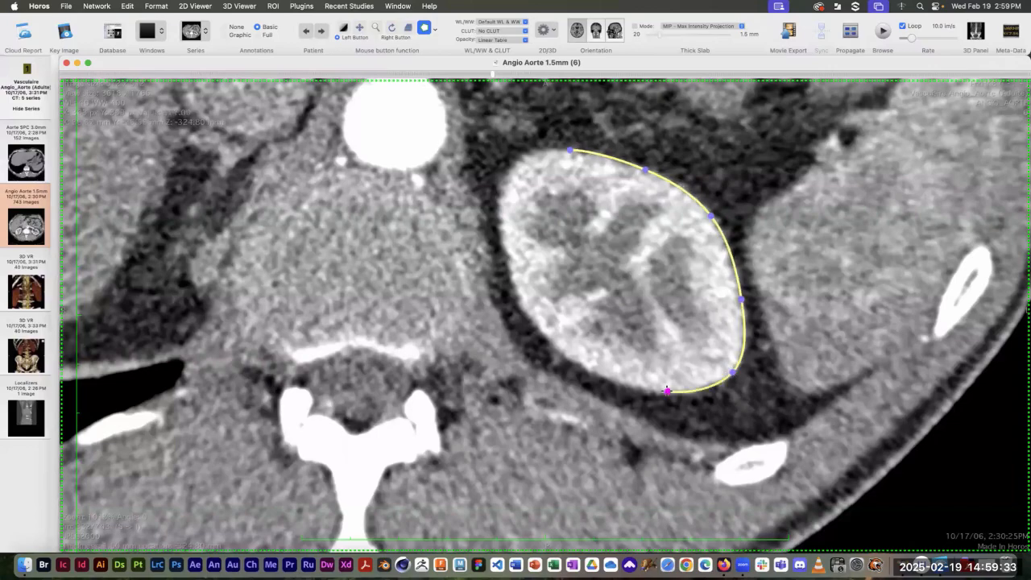
click(565, 355)
click(512, 268)
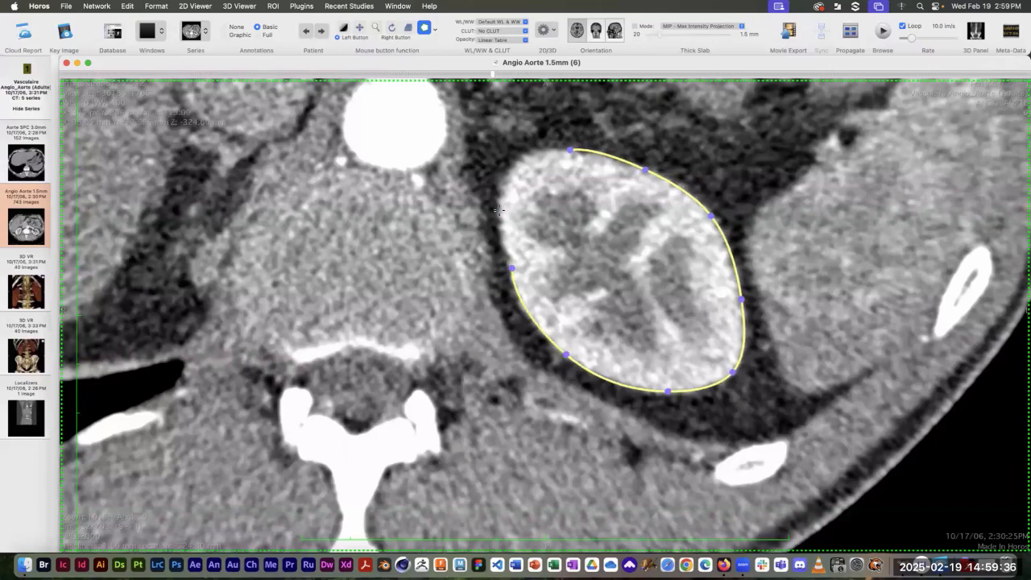
click(500, 211)
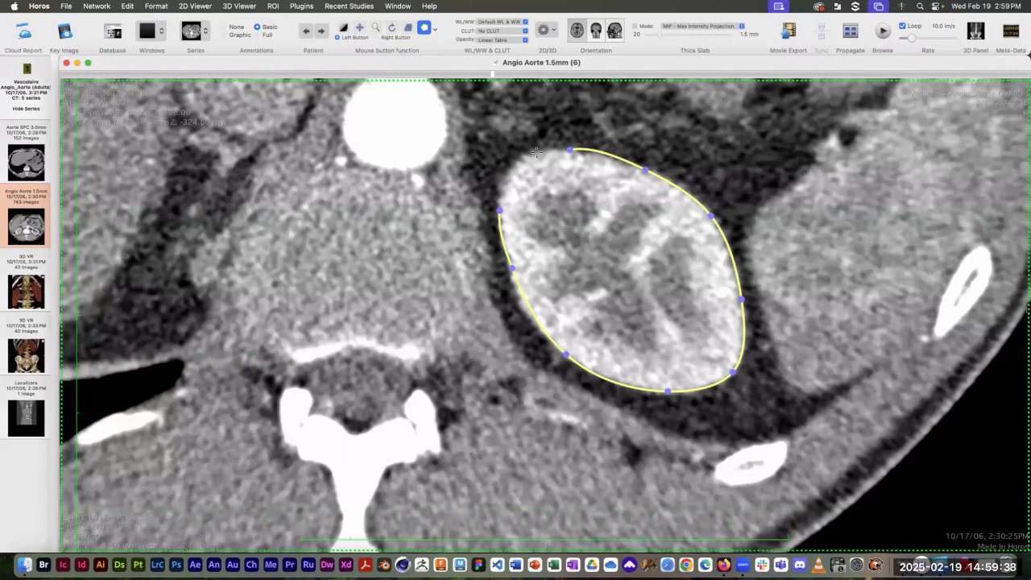
click(538, 153)
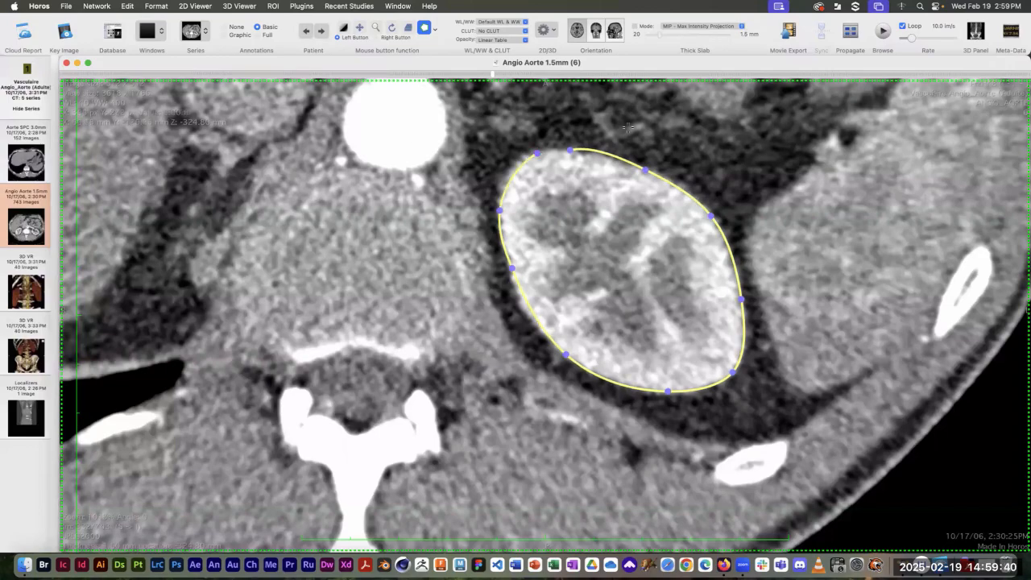
Trace the left kidney with an 11-point closed polygon on the slice at Z -328 mm, where dark fat spots appear in its centre
scroll(628, 130, down, 10)
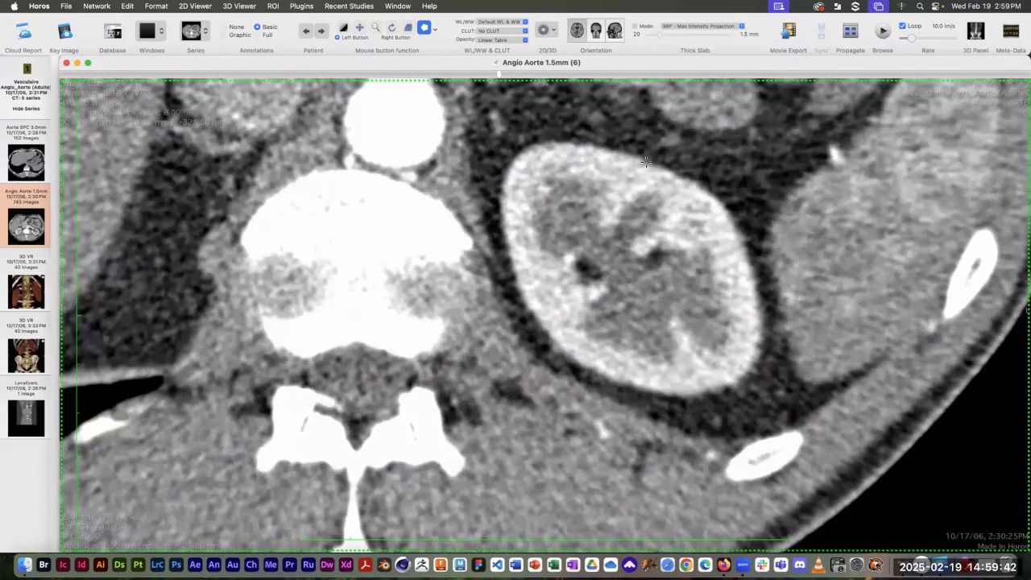
click(646, 163)
click(714, 195)
click(750, 250)
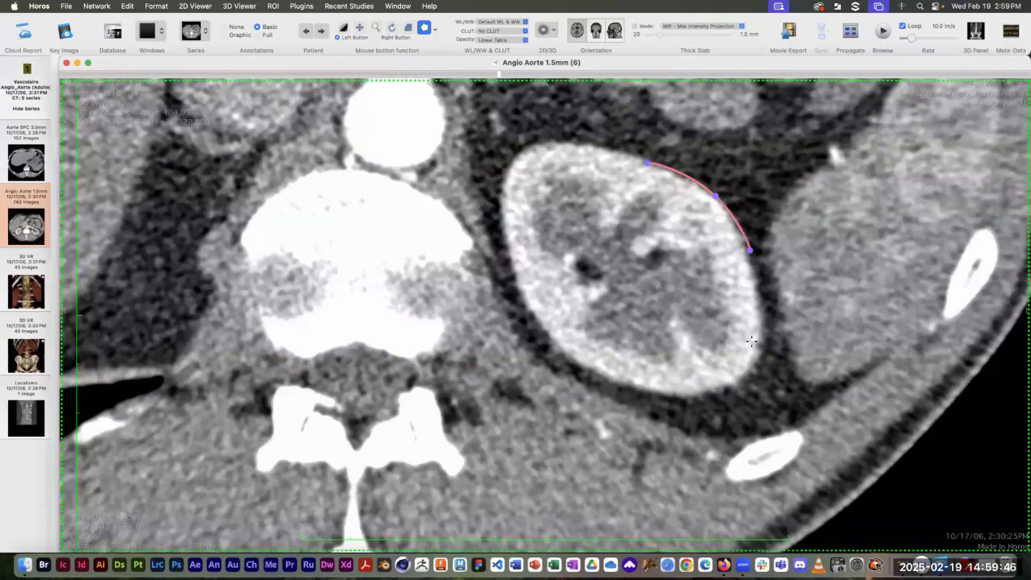
click(758, 340)
click(727, 384)
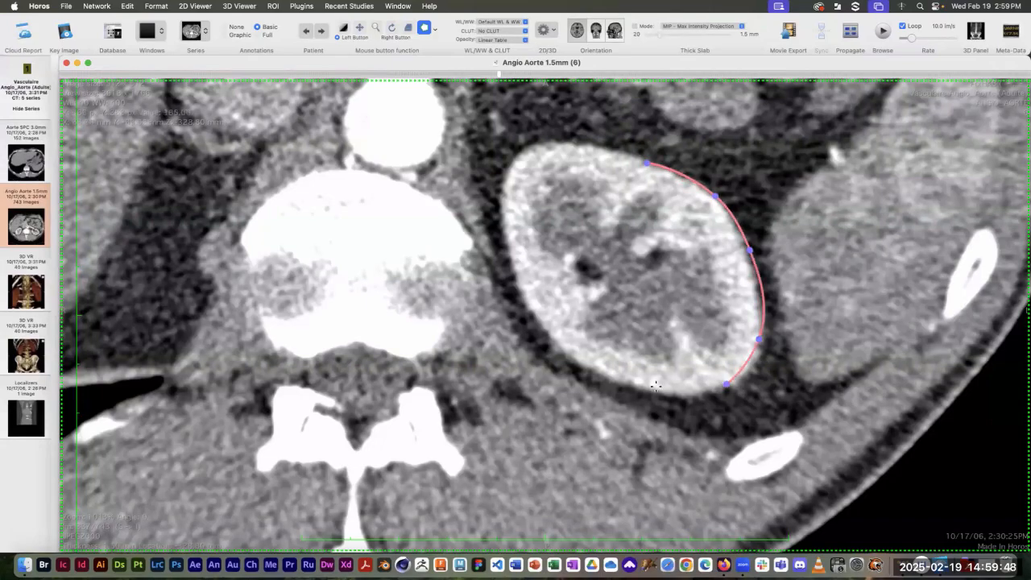
click(649, 390)
click(556, 340)
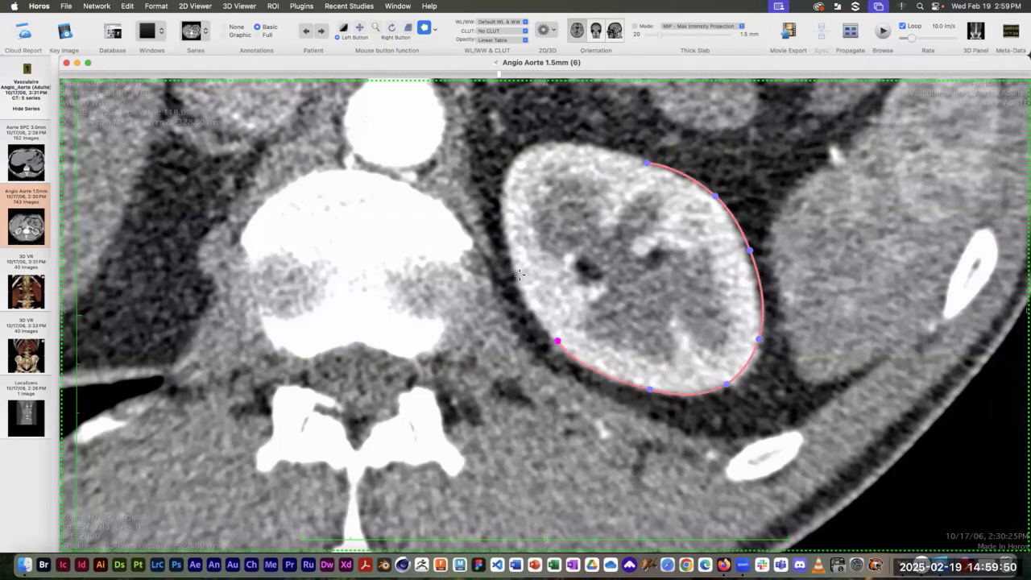
click(514, 261)
click(504, 191)
click(529, 152)
click(570, 147)
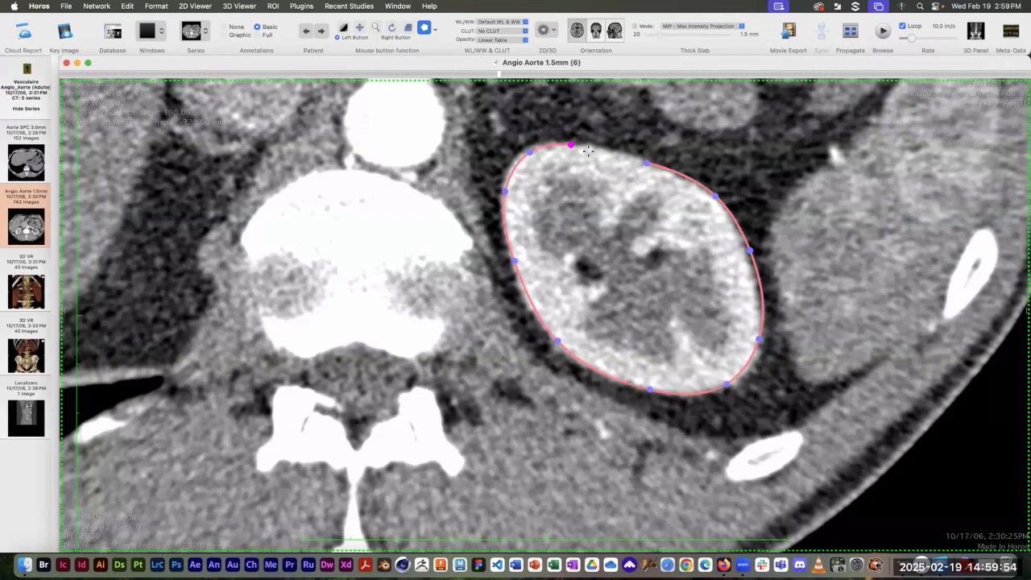
Advance to the slice where the right kidney's tip appears beside the vertebra and outline the left kidney with a 12-point closed polygon
scroll(617, 153, down, 5)
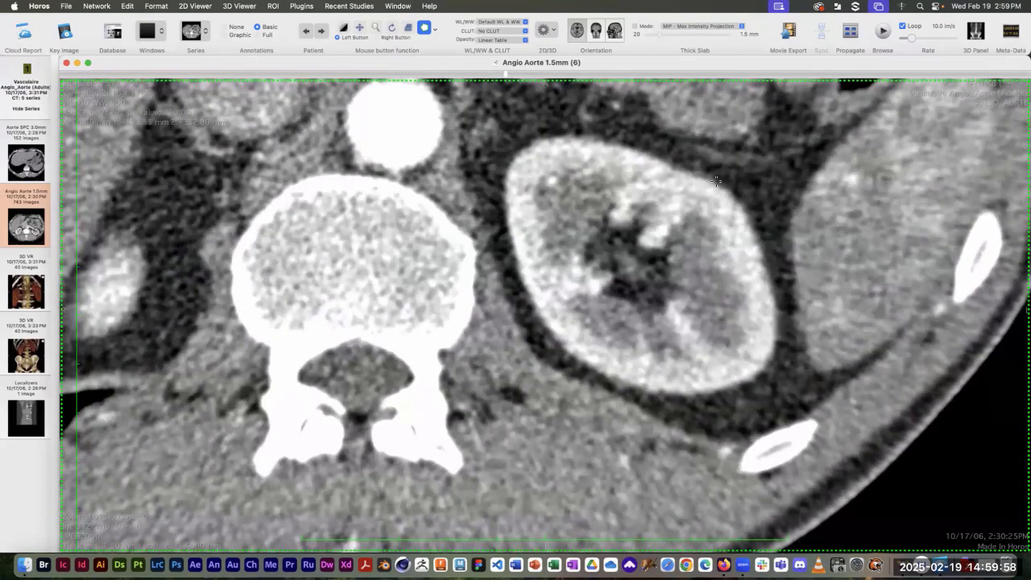
click(716, 182)
click(754, 232)
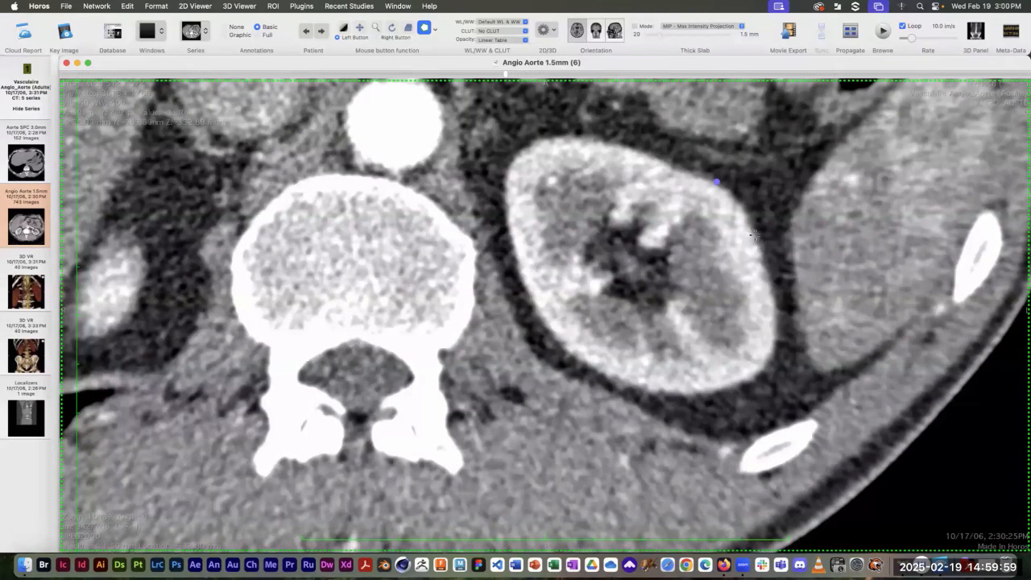
click(773, 311)
click(760, 368)
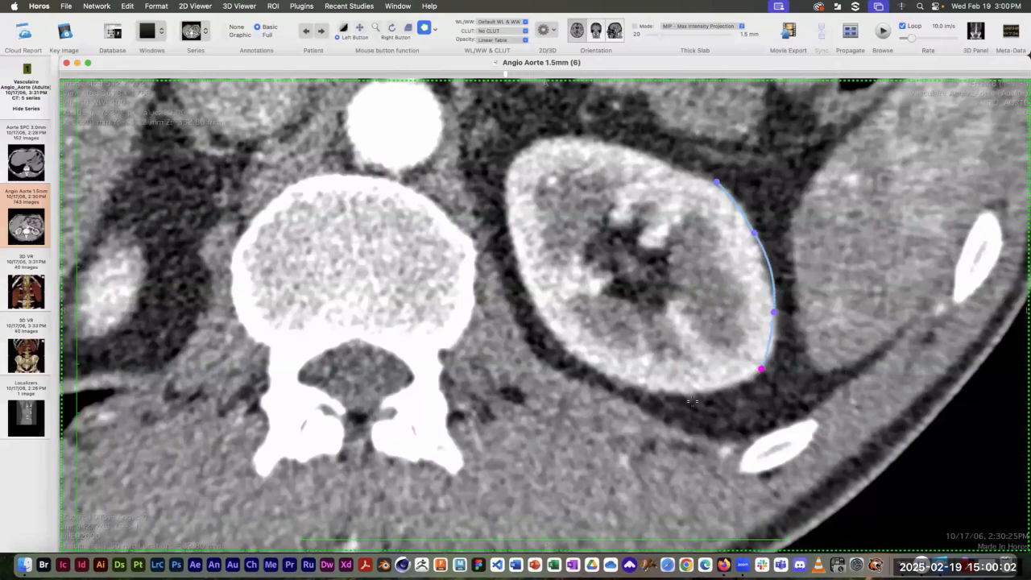
click(696, 392)
click(606, 374)
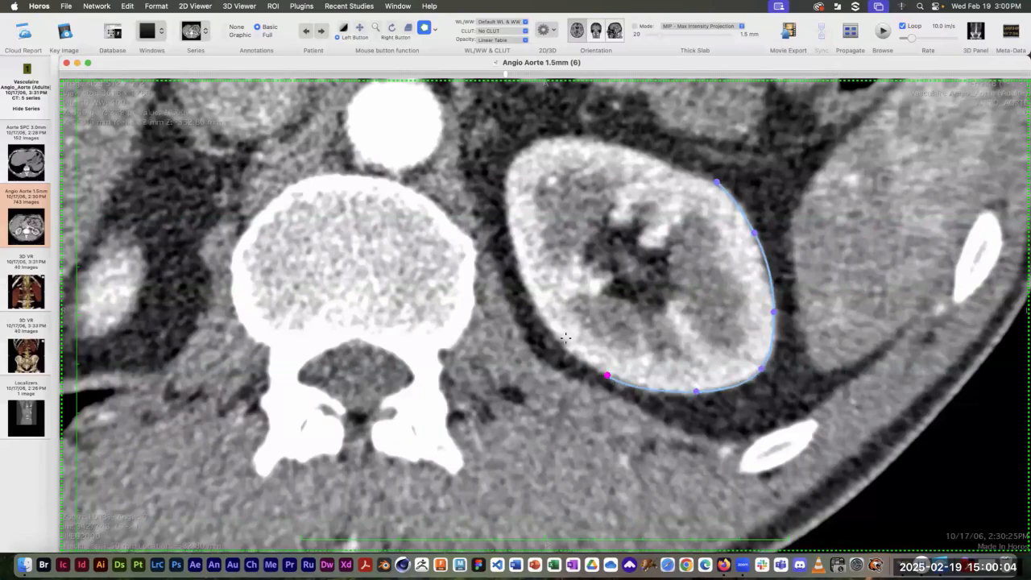
click(535, 307)
click(508, 206)
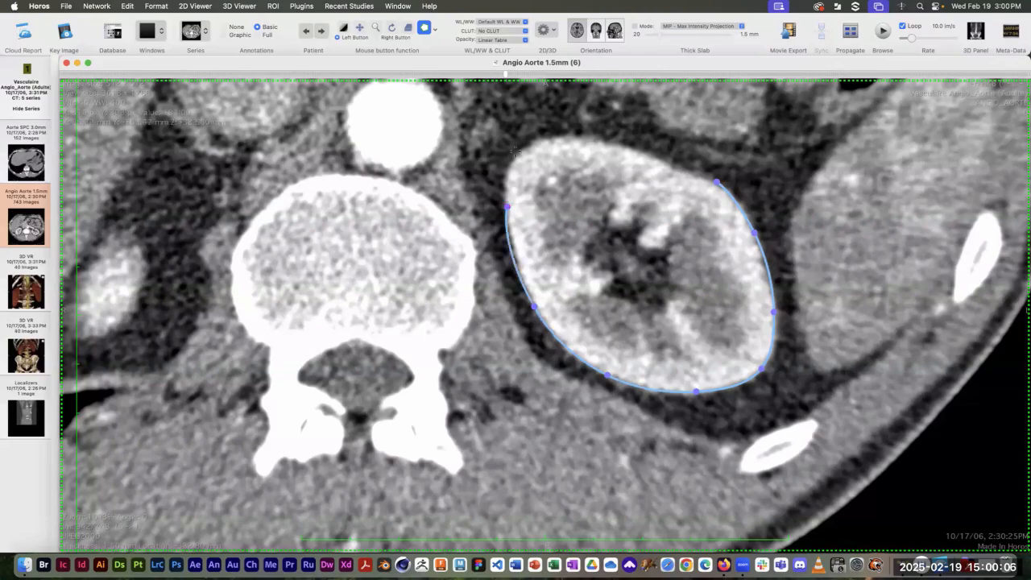
click(530, 148)
click(587, 139)
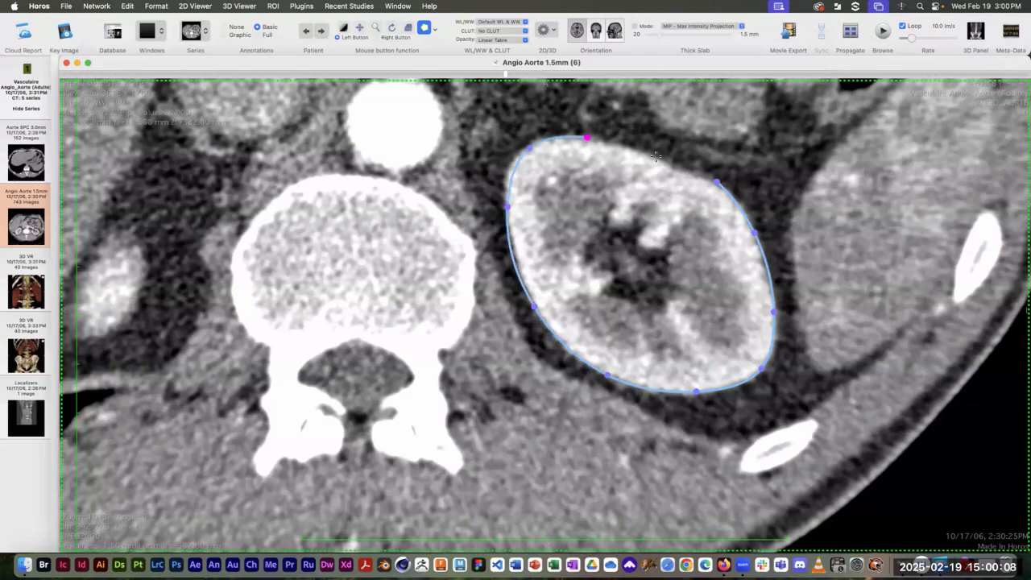
click(656, 162)
click(693, 176)
Outline the left kidney with an 11-point closed polygon where the transverse processes appear, and advance to the slice with a dip in its front border
scroll(696, 182, down, 8)
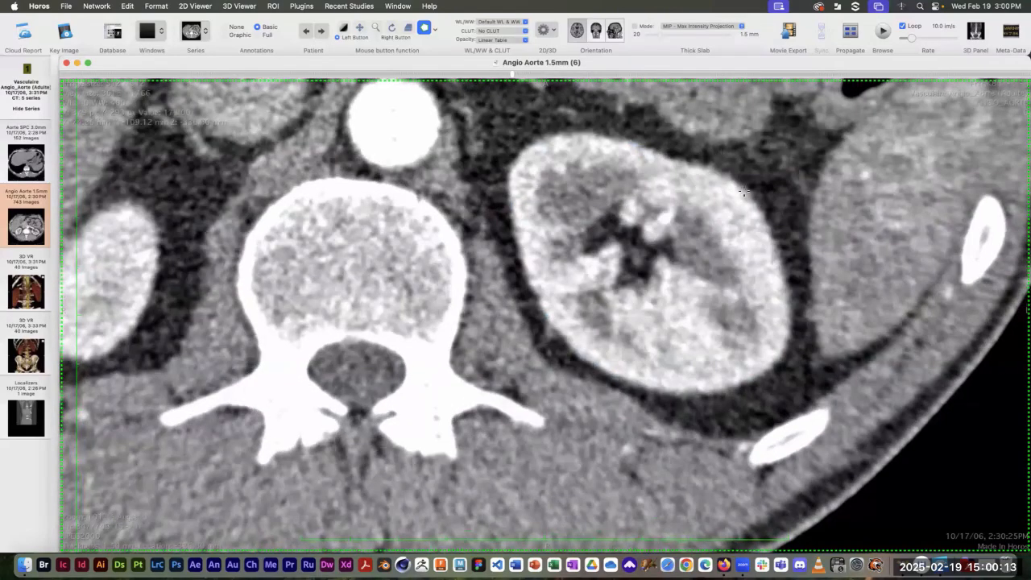
click(743, 189)
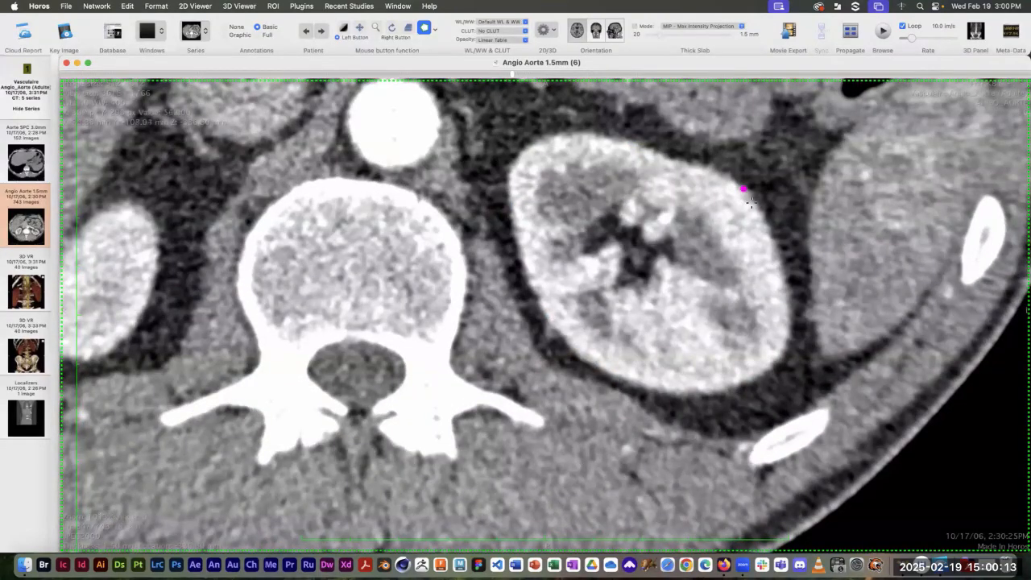
click(774, 244)
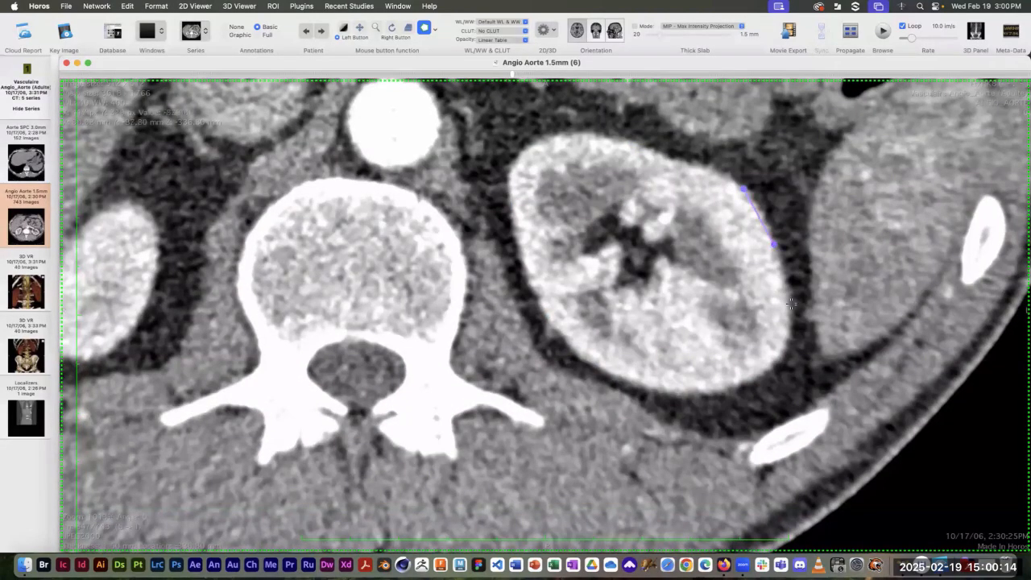
click(762, 372)
click(687, 388)
click(596, 364)
click(543, 302)
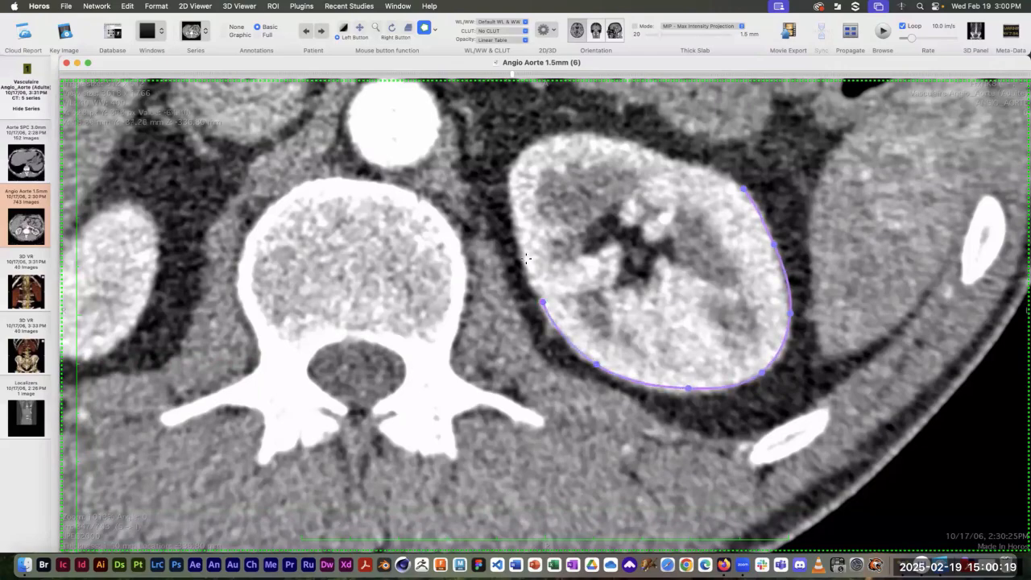
click(508, 180)
click(546, 138)
click(618, 140)
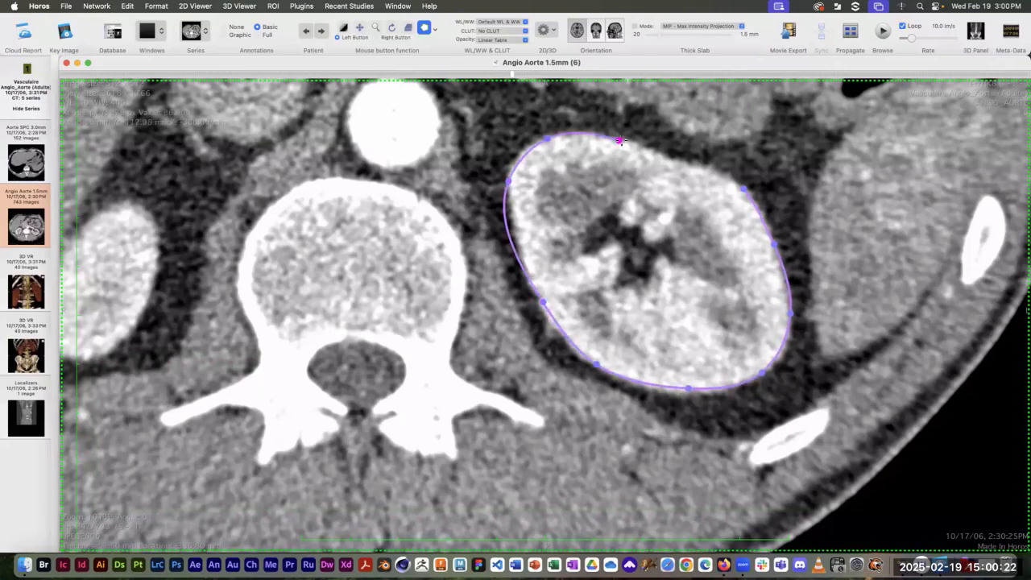
click(686, 159)
scroll(717, 177, down, 8)
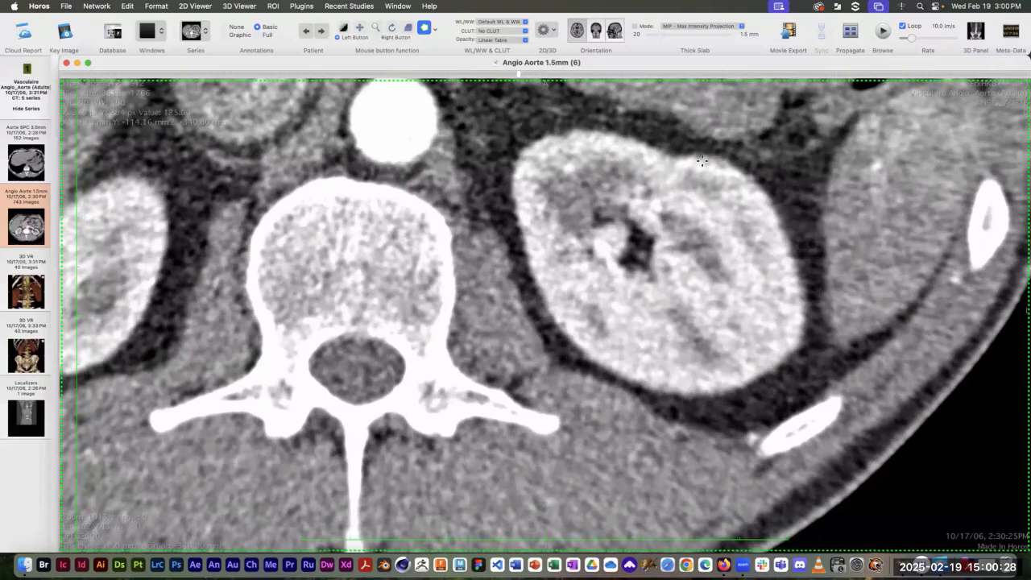
click(672, 159)
click(721, 160)
key(super+z)
Trace the left kidney with a 16-point closed polygon, starting at the shallow dip in its front border and following the whole outer edge
click(674, 158)
click(707, 160)
click(747, 173)
click(792, 250)
click(800, 339)
click(763, 373)
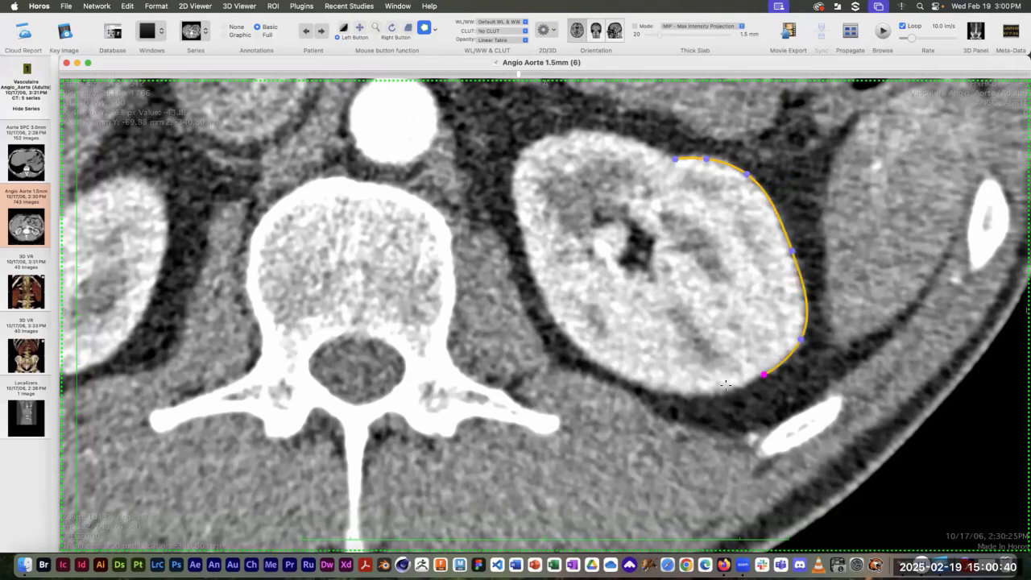
click(693, 391)
click(604, 363)
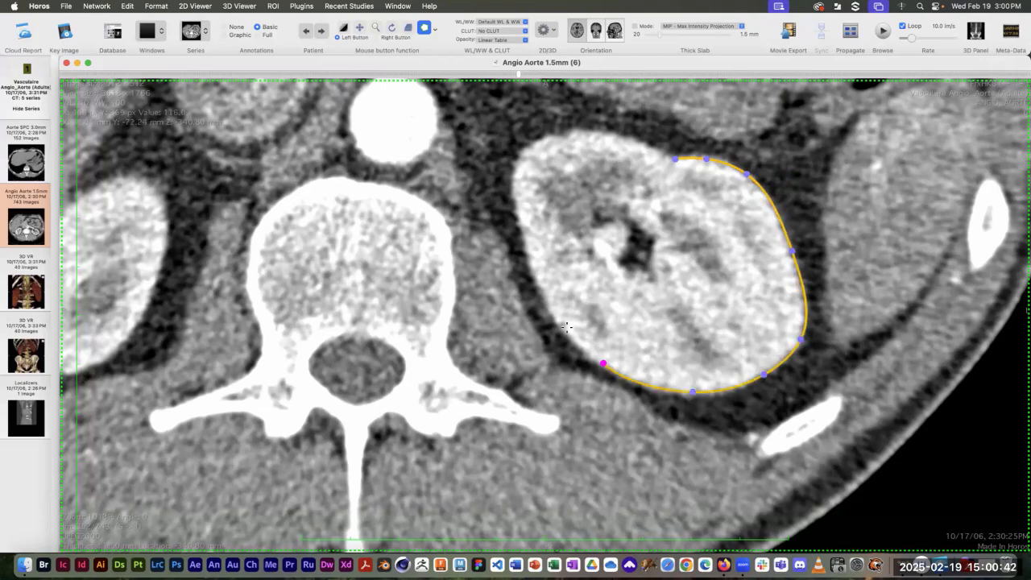
click(547, 302)
click(518, 215)
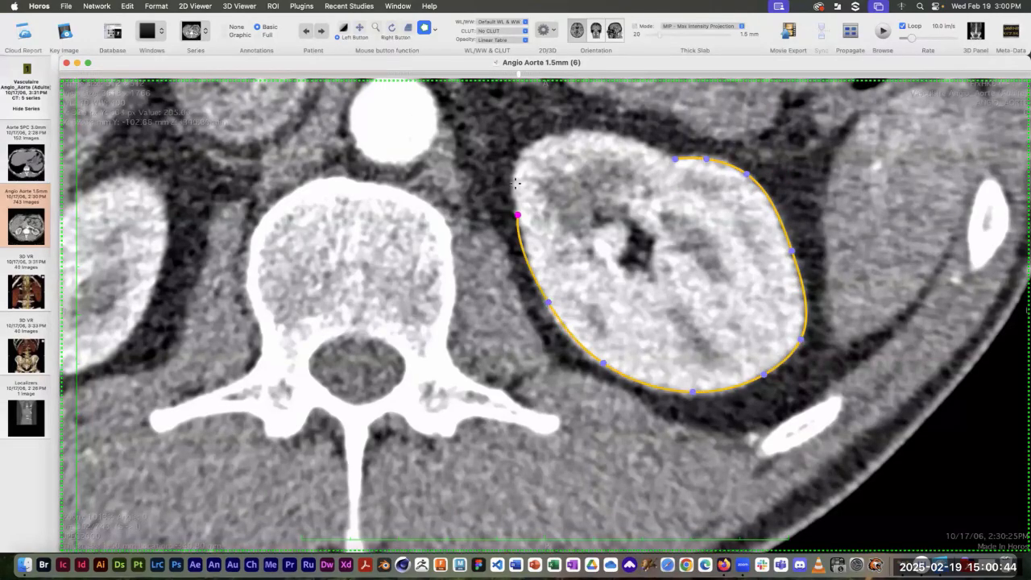
click(517, 167)
click(533, 145)
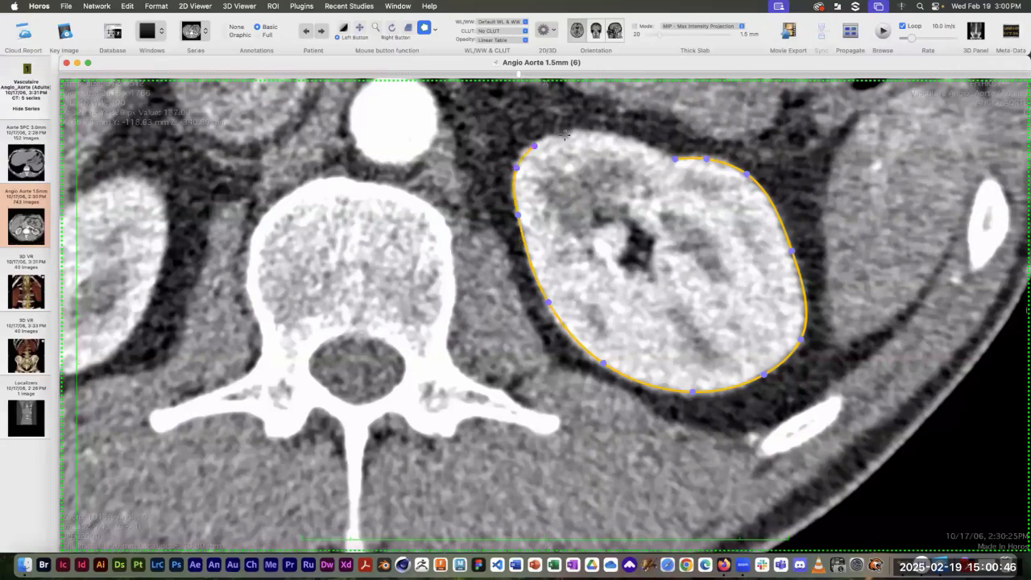
click(565, 135)
click(610, 137)
click(653, 149)
click(664, 156)
Advance a few slices and enclose the left kidney in a 15-point closed polygon that follows the notch in its front border
scroll(665, 155, down, 5)
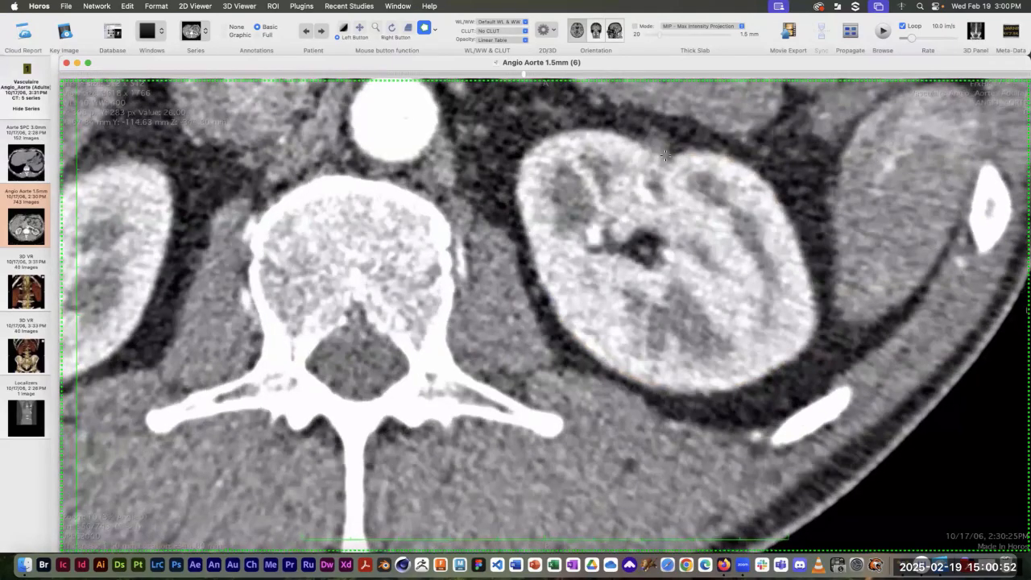
click(758, 174)
click(791, 224)
click(814, 308)
click(791, 360)
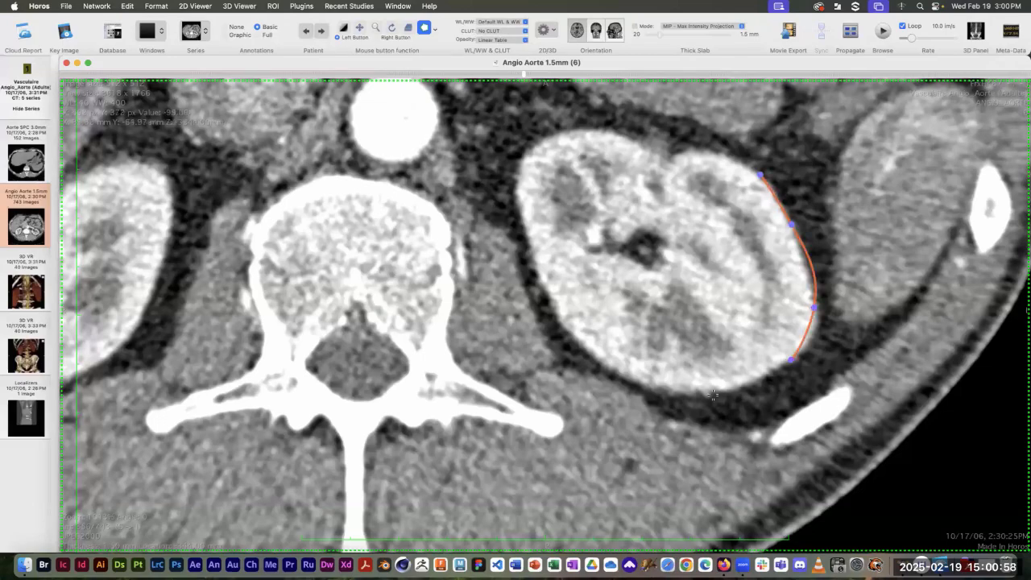
click(706, 391)
click(586, 348)
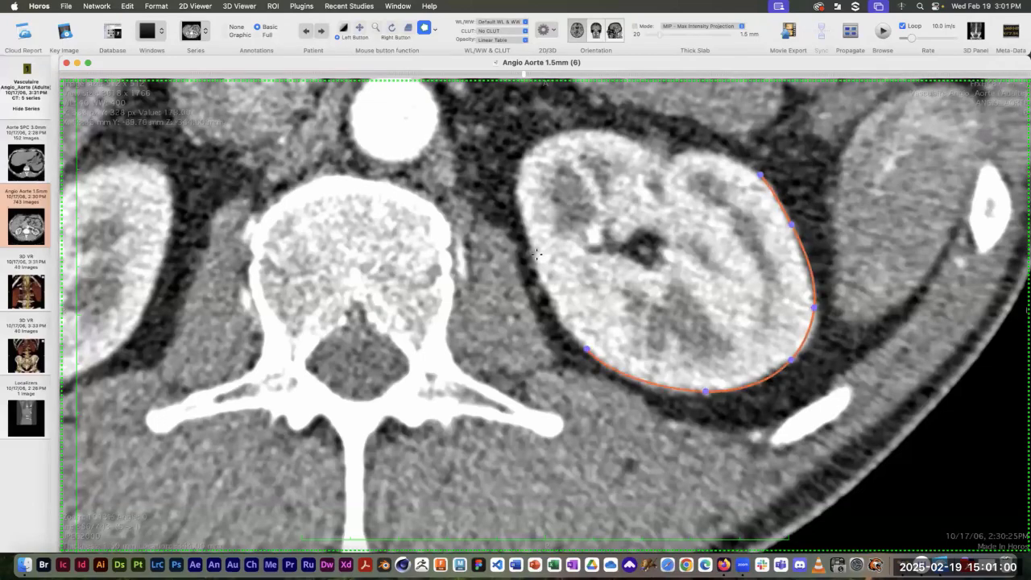
click(528, 237)
click(522, 161)
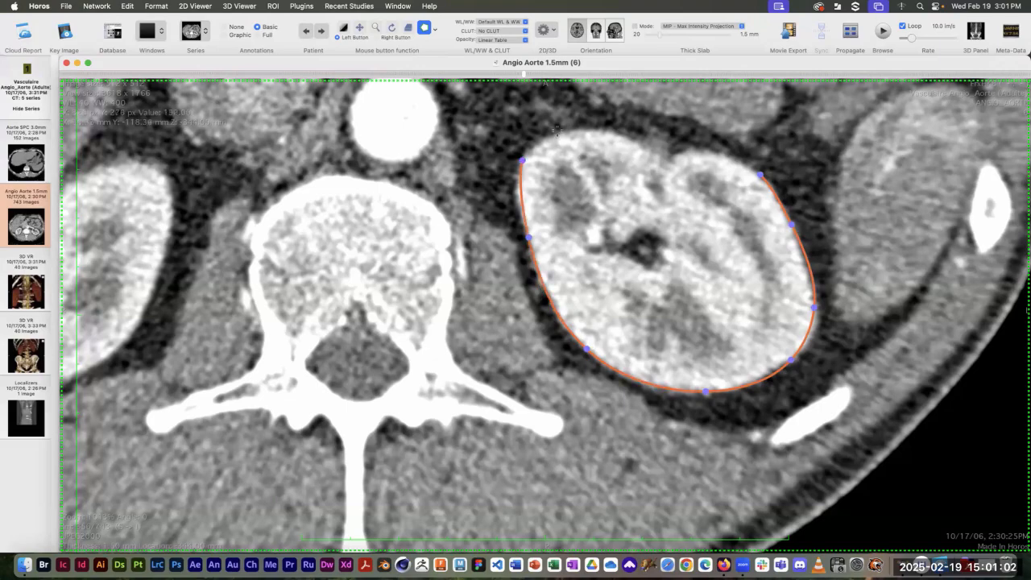
click(560, 135)
click(609, 133)
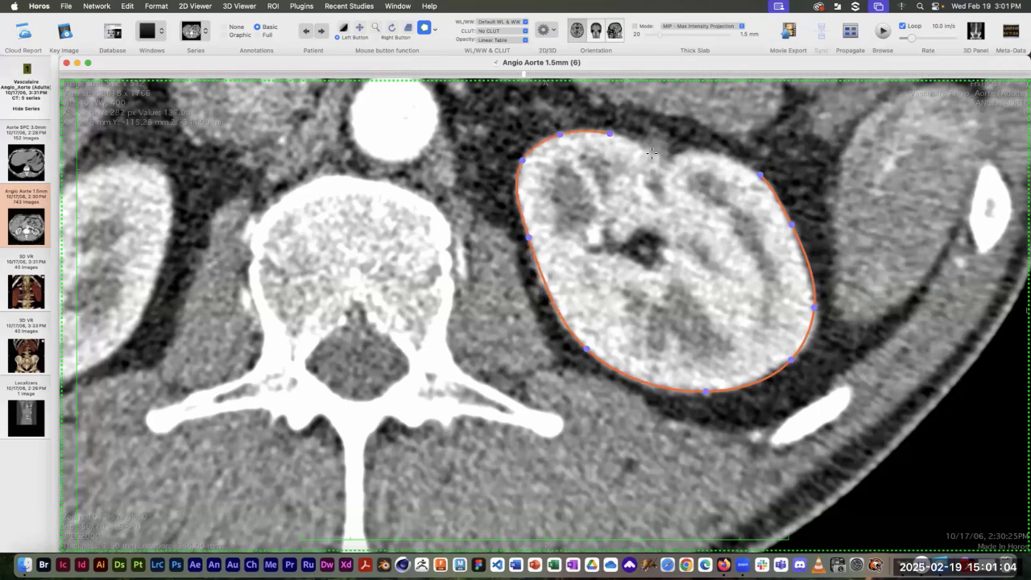
click(639, 152)
click(665, 162)
click(683, 152)
click(714, 152)
click(741, 164)
Advance to the slice with a deep cleft in the left kidney's front and place eight polygon points around its lateral and rear border
scroll(741, 164, down, 8)
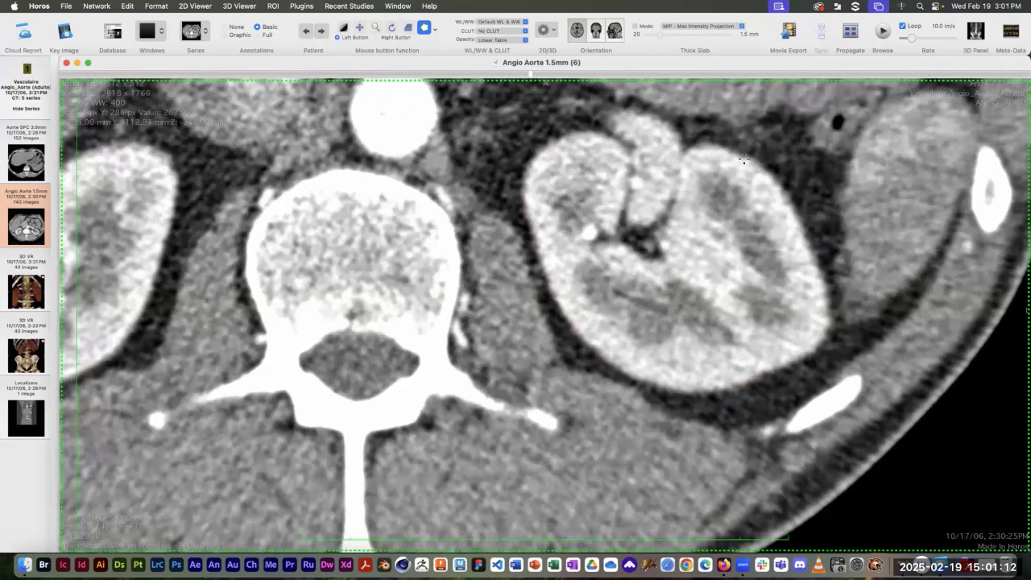
drag(744, 159, 787, 197)
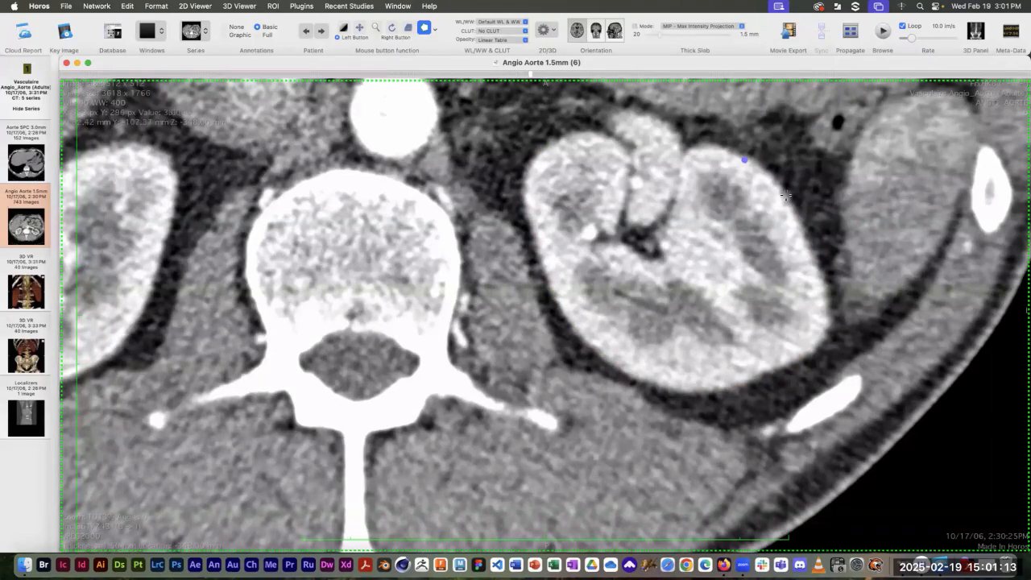
click(818, 272)
click(822, 339)
click(786, 362)
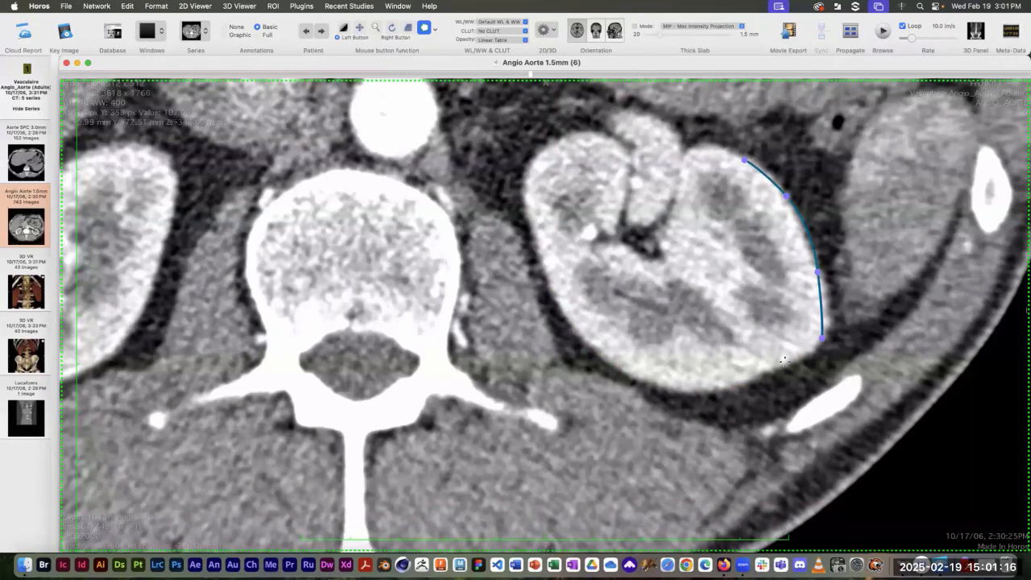
click(719, 388)
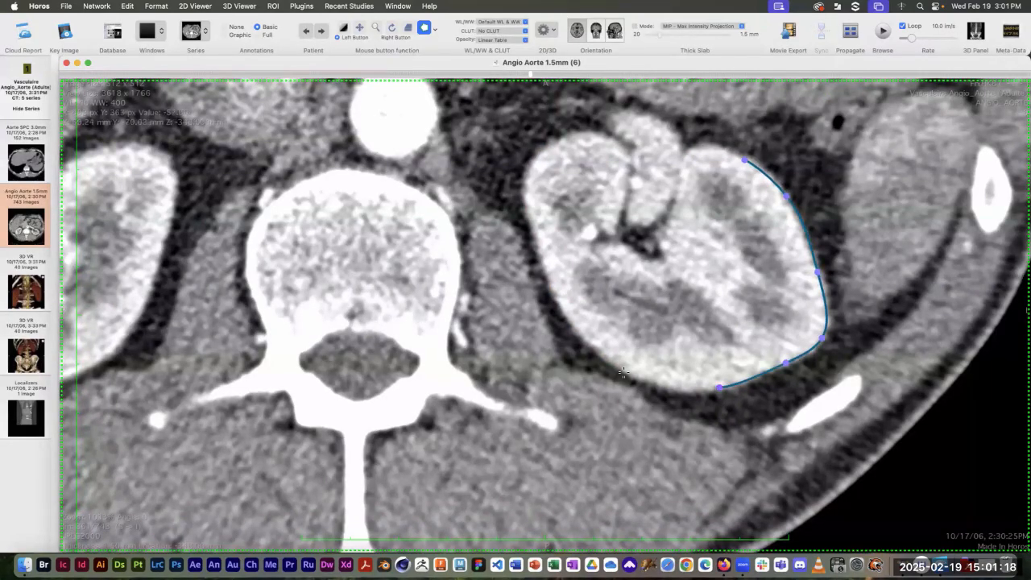
click(624, 373)
click(554, 301)
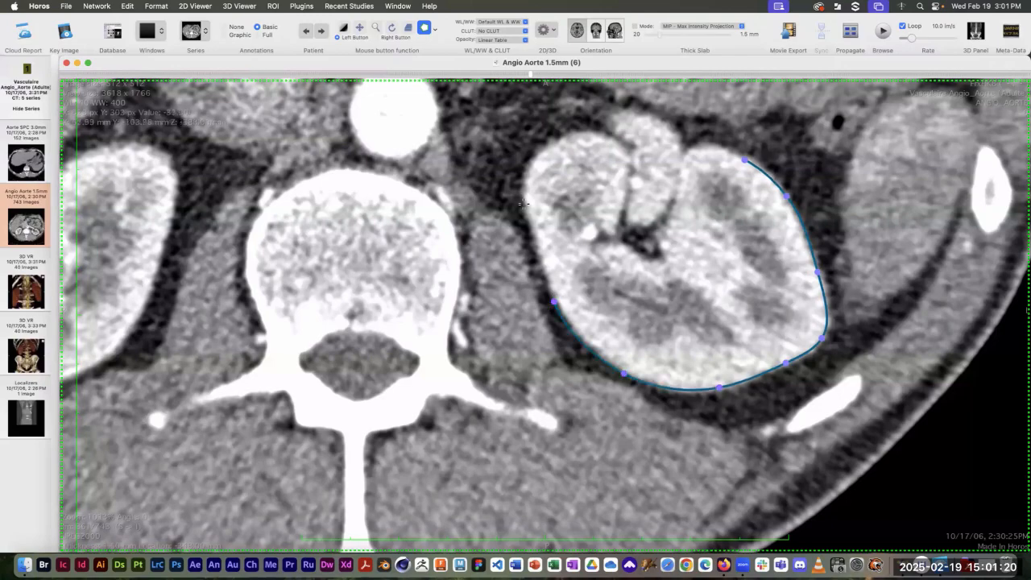
Continue the closed polygon up the left kidney's medial edge and over its anteromedial lip
click(526, 201)
click(537, 159)
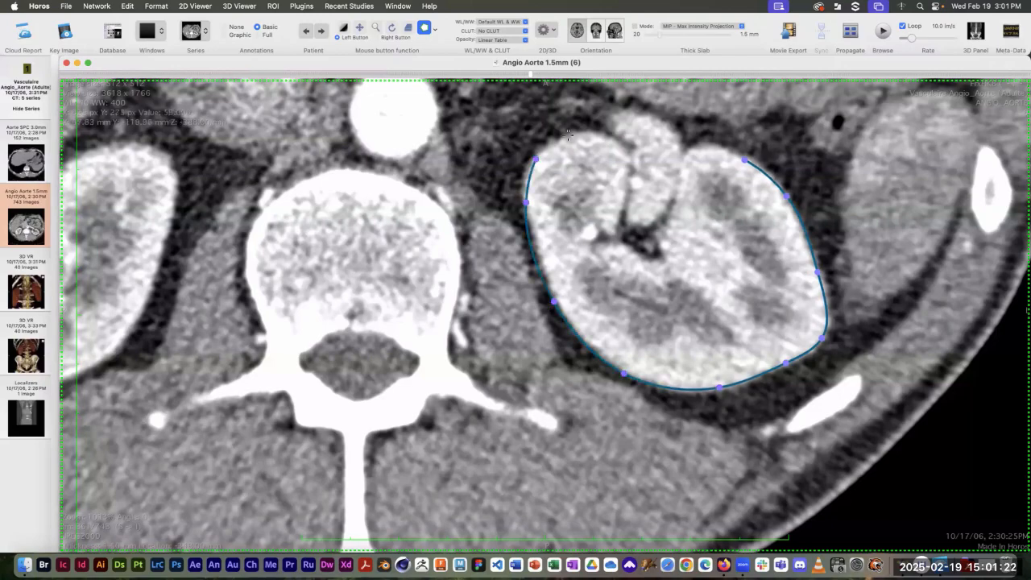
click(569, 134)
click(600, 134)
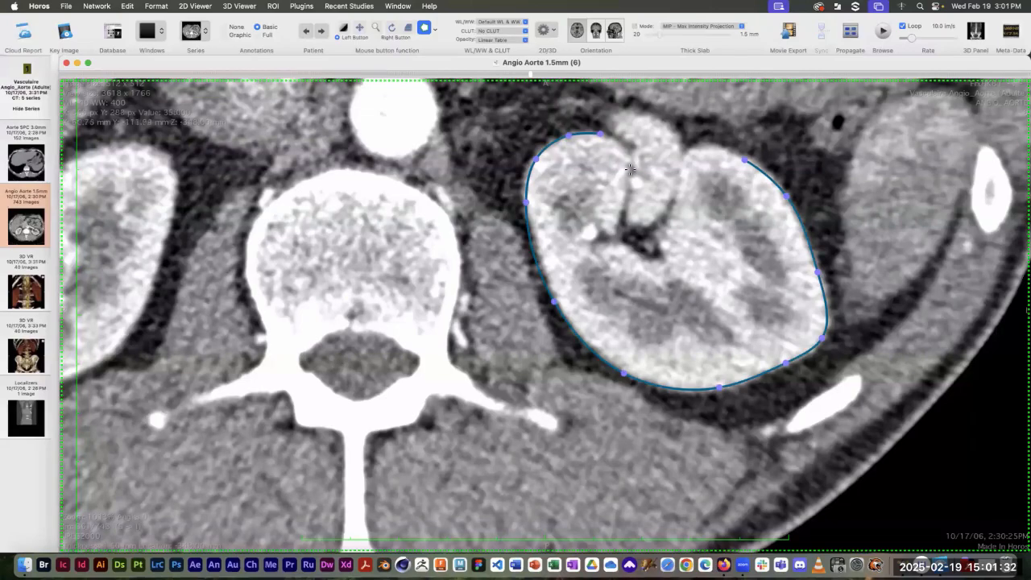
Trace the contour into and back out of the renal hilum, completing it over the anterolateral lip
click(631, 170)
click(624, 206)
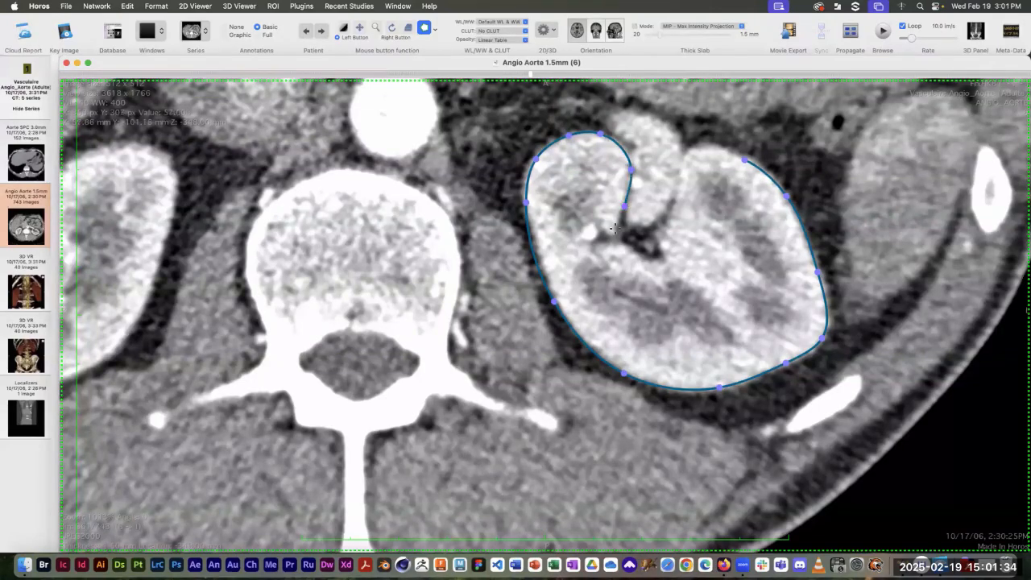
click(617, 238)
click(628, 249)
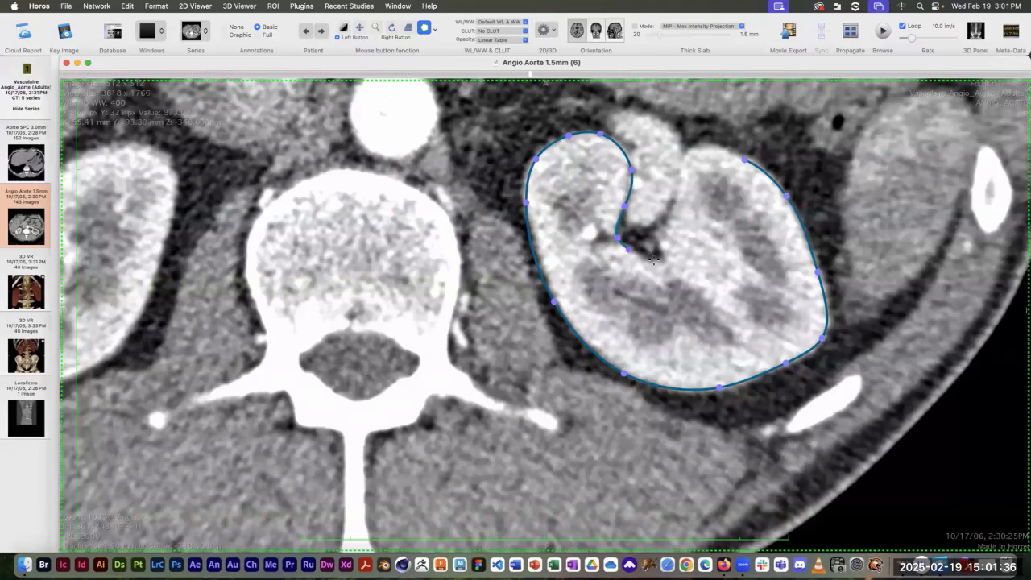
click(654, 259)
click(659, 252)
click(658, 233)
click(679, 206)
click(684, 172)
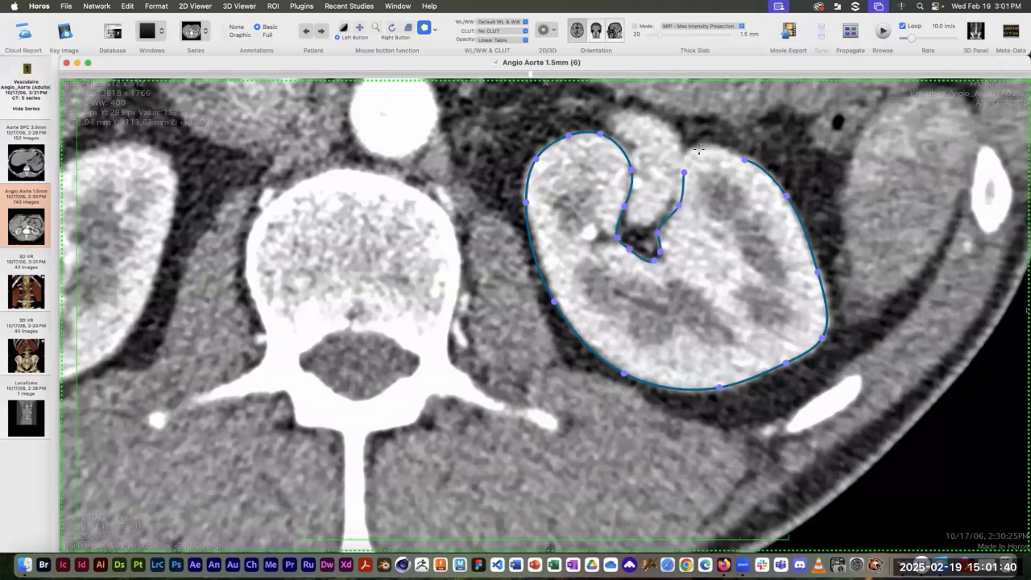
click(701, 150)
click(726, 149)
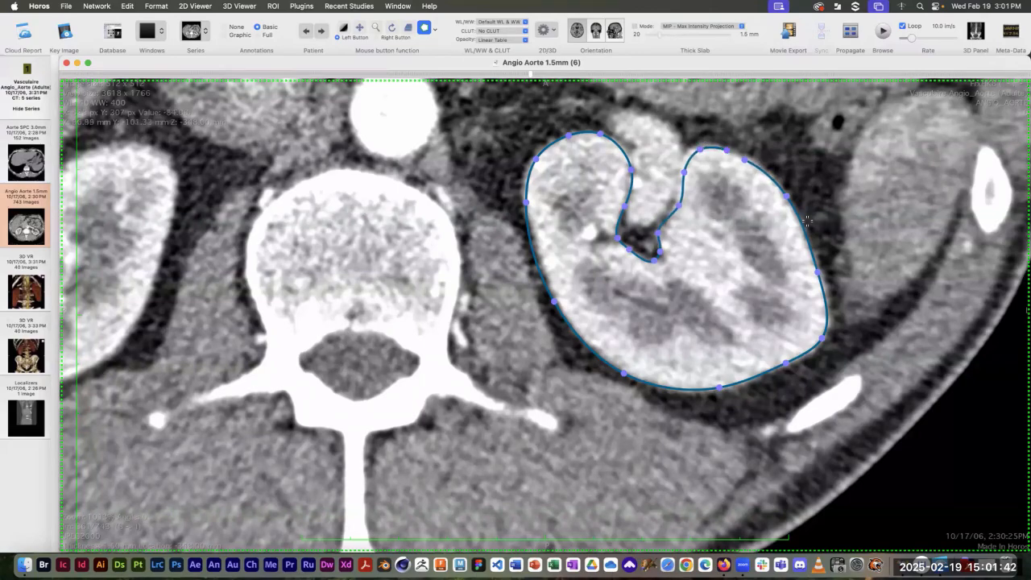
Start a new closed polygon on a lower slice, tracing the left kidney's lateral and posterior borders
scroll(807, 220, down, 5)
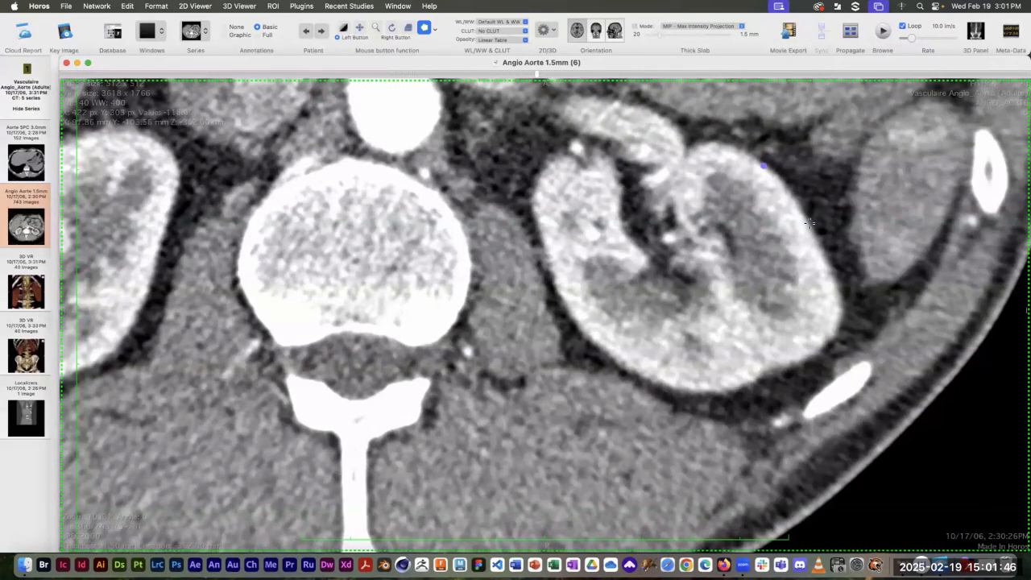
drag(764, 167, 811, 225)
click(838, 292)
click(828, 344)
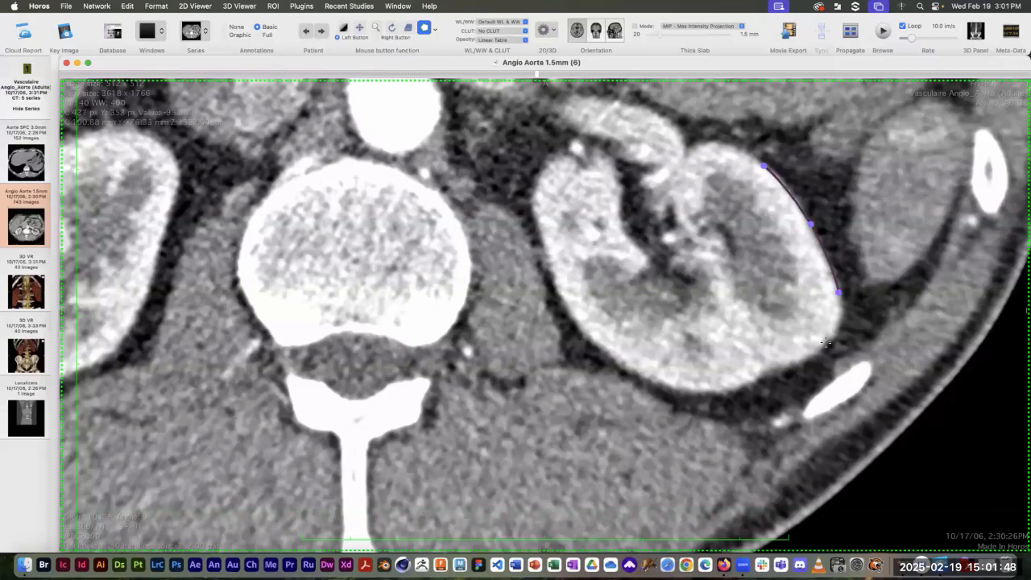
click(801, 360)
click(765, 374)
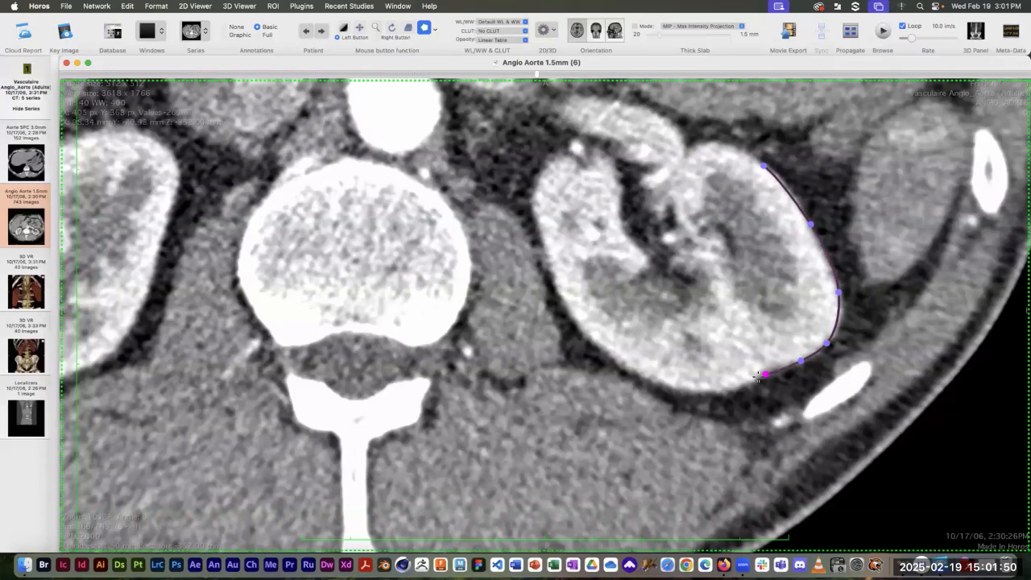
click(723, 393)
click(657, 382)
click(578, 323)
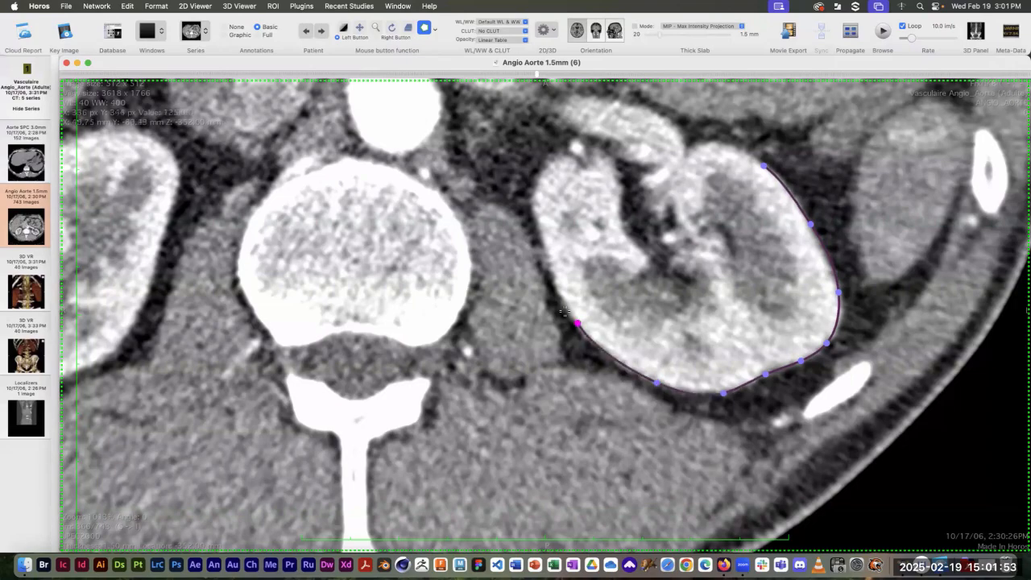
Extend the contour along the kidney's medial border and around its anteromedial lip to the hilum opening
click(546, 248)
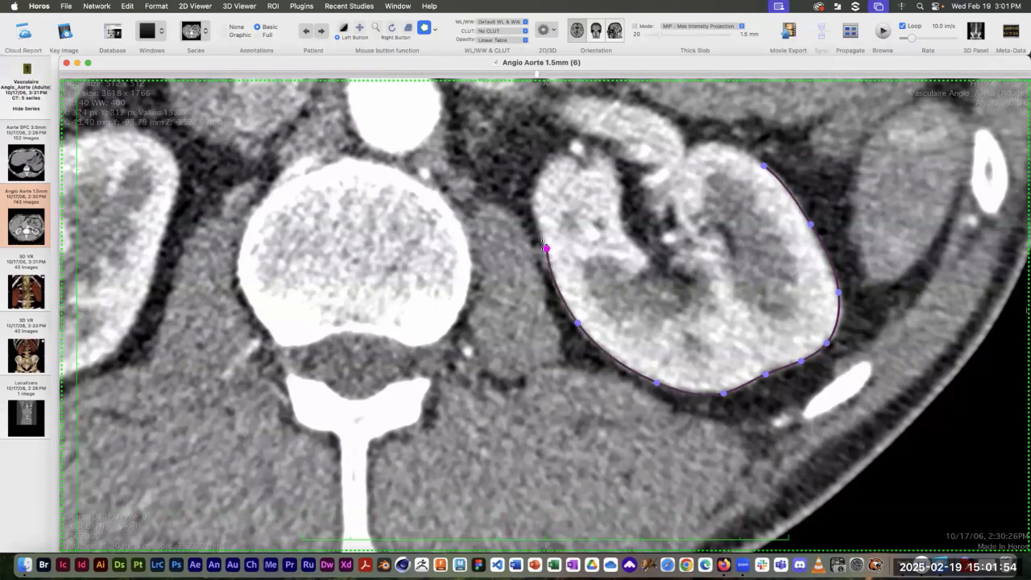
click(532, 197)
click(553, 157)
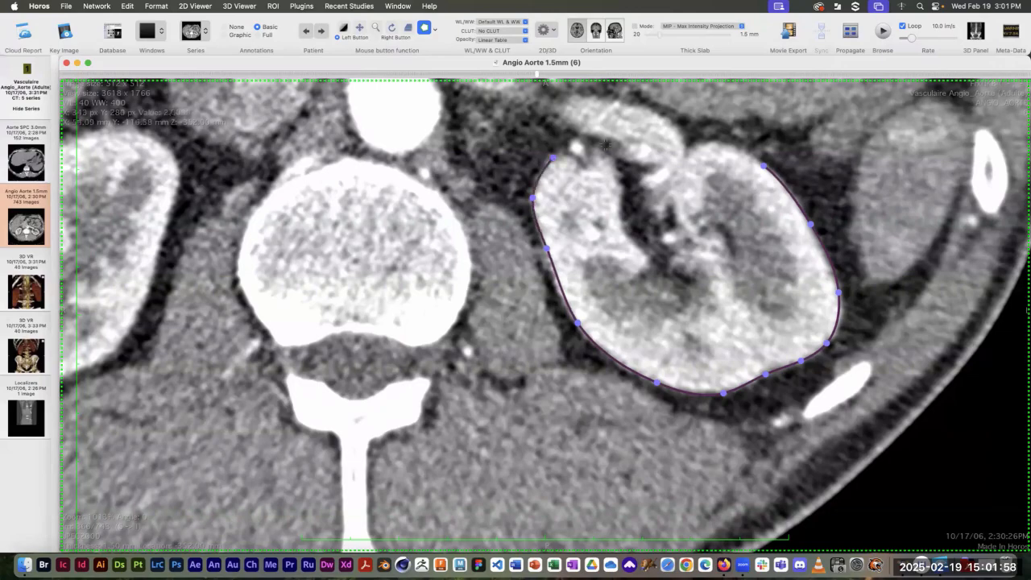
click(603, 150)
click(621, 181)
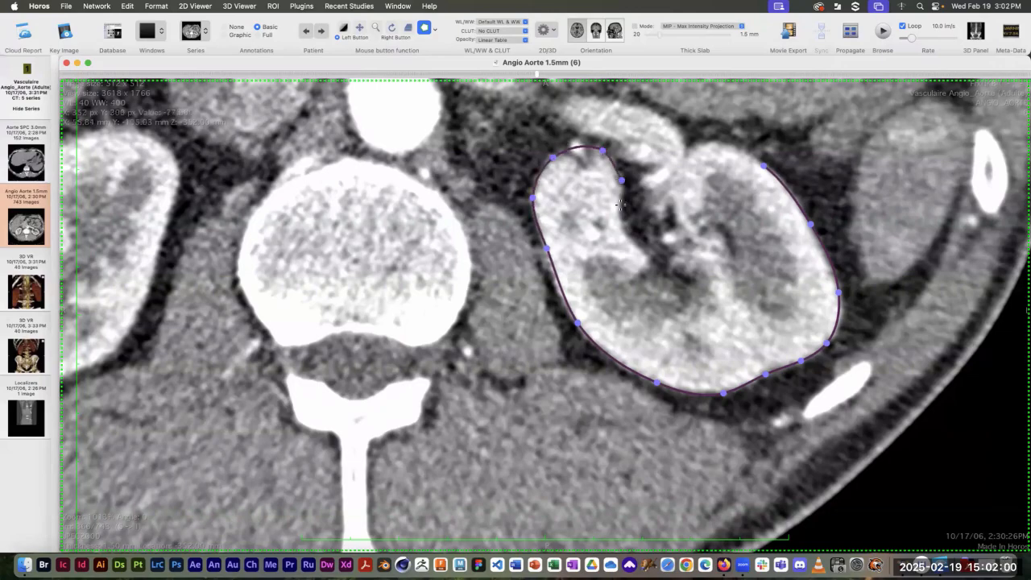
Follow both walls of the hilum and the anterolateral lip to complete this slice's kidney contour
click(622, 206)
click(633, 243)
click(657, 273)
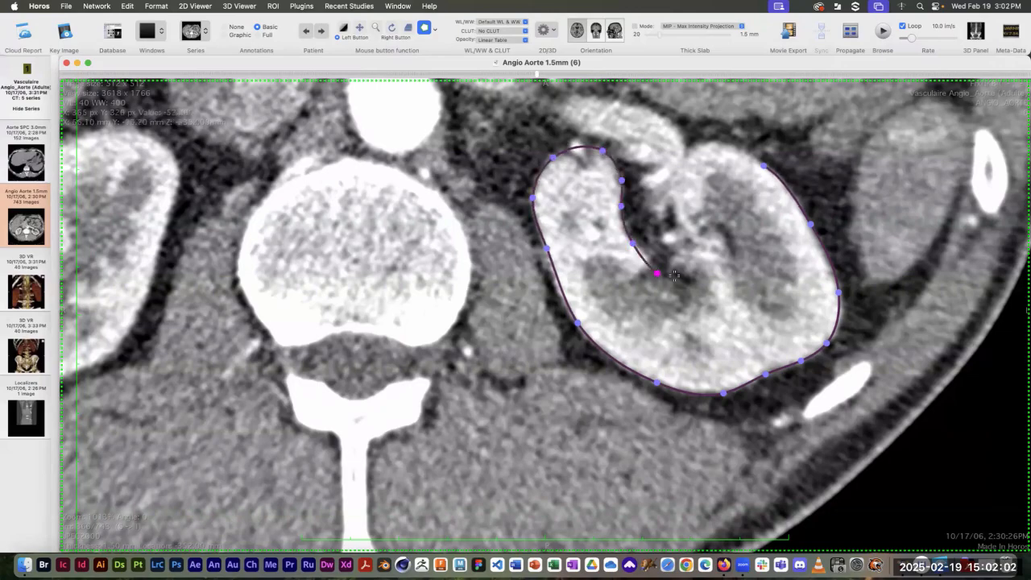
click(689, 279)
click(689, 258)
click(689, 240)
click(676, 207)
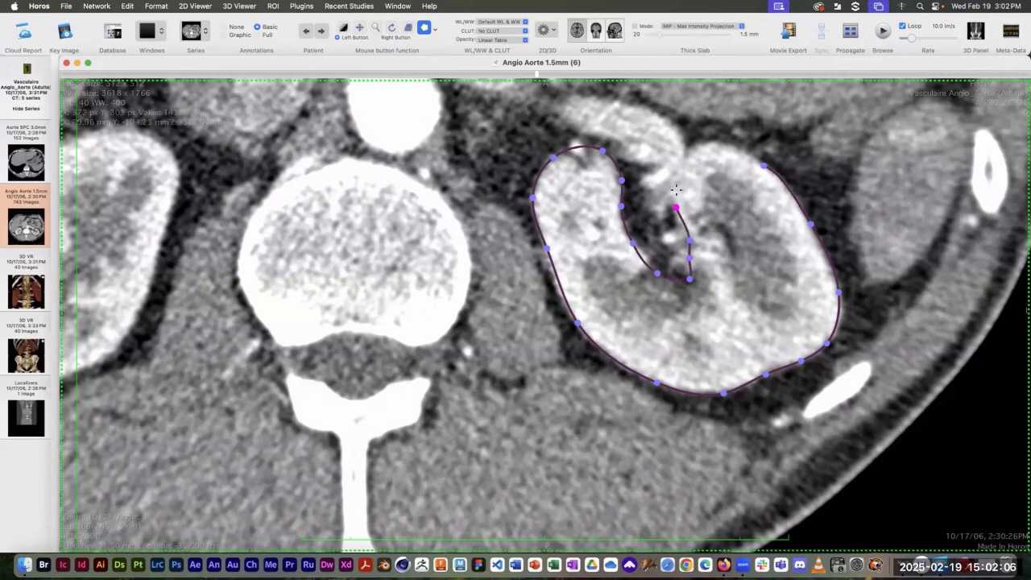
click(680, 168)
click(705, 144)
click(745, 155)
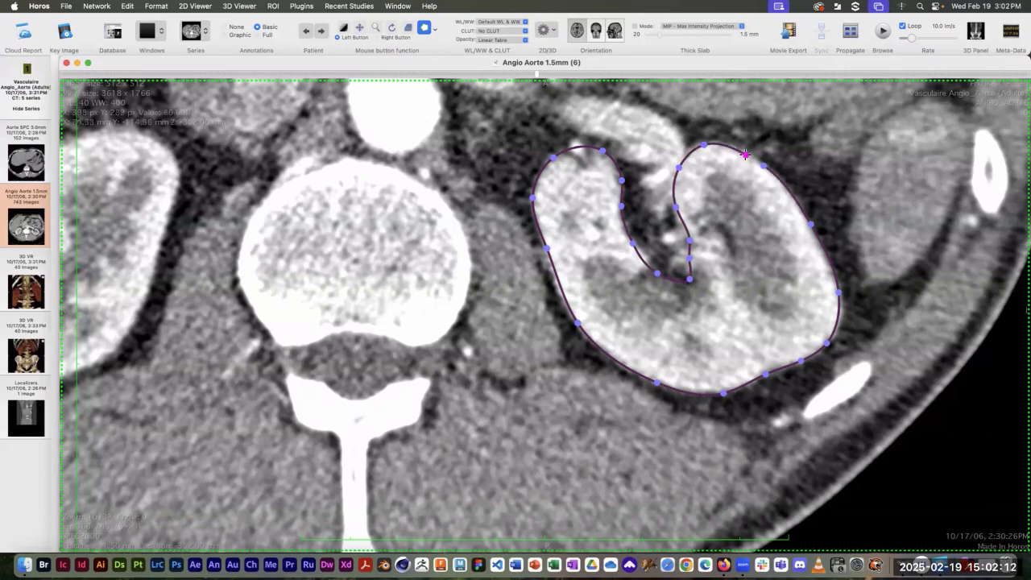
Outline the left kidney on the lower slice where the bright vessel runs into the hilum
scroll(745, 155, down, 6)
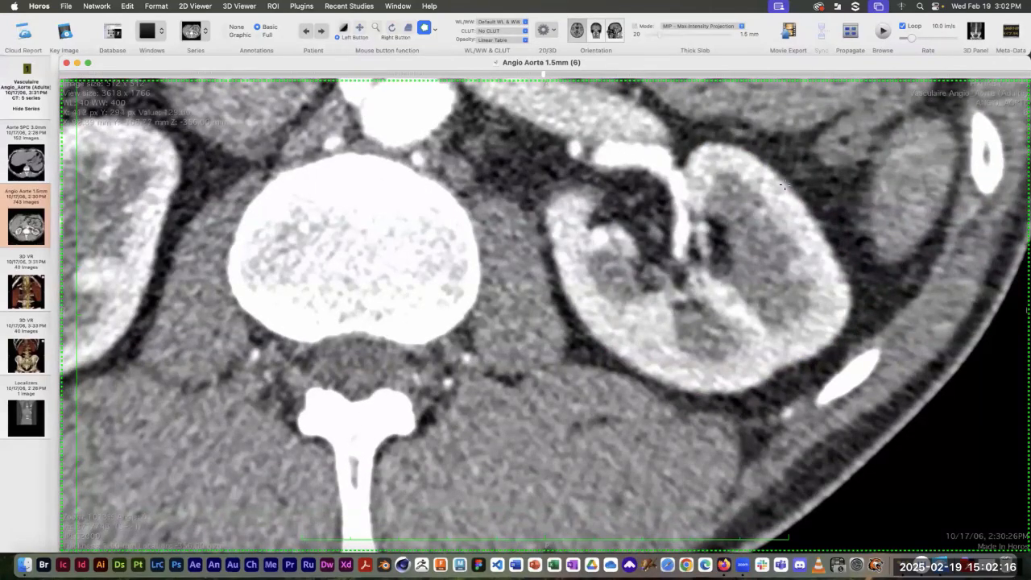
mouse_move(789, 182)
mouse_down()
mouse_move(838, 249)
mouse_move(853, 303)
mouse_move(794, 361)
mouse_move(703, 390)
mouse_move(556, 268)
mouse_move(549, 224)
mouse_move(610, 205)
mouse_move(652, 270)
mouse_move(697, 264)
mouse_move(691, 161)
mouse_up()
Start a closed polygon on the slice at Z -360 mm along the left kidney's lateral and posterolateral borders
scroll(769, 171, down, 5)
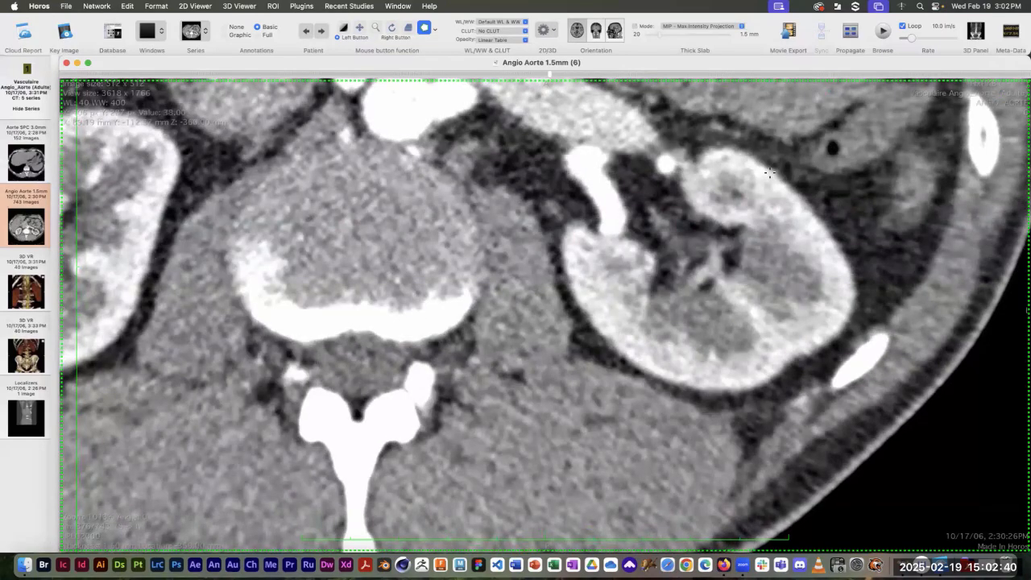
click(779, 175)
click(833, 239)
click(856, 297)
click(824, 345)
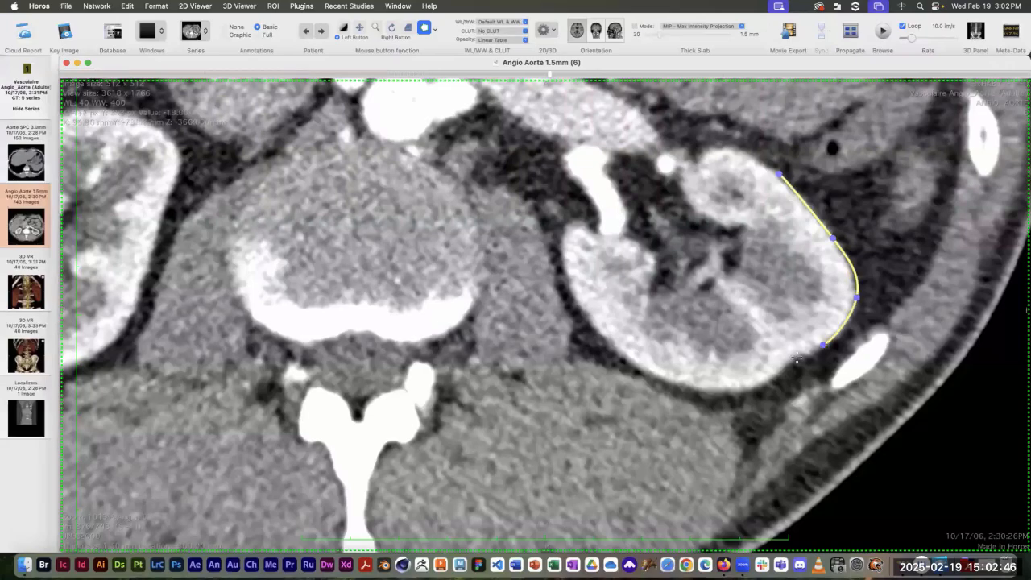
click(795, 358)
click(776, 378)
Continue the contour along the kidney's posterior and medial borders to the medial lip beside the vessel
click(719, 390)
click(608, 340)
click(565, 259)
click(569, 228)
click(603, 235)
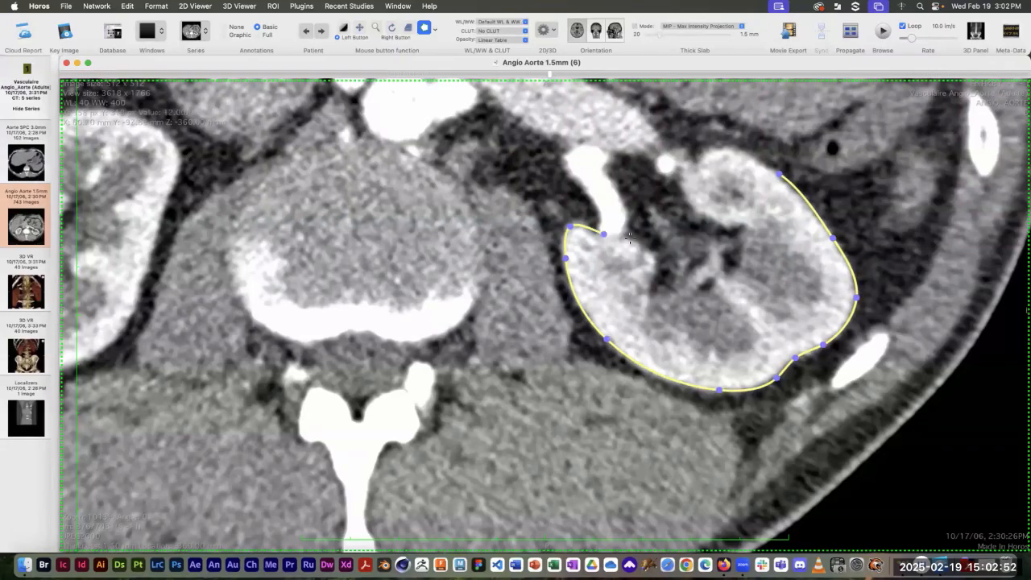
Trace the inner edge of the renal sinus around its base, excluding the central fat and vessels
click(631, 238)
click(656, 251)
click(657, 279)
click(679, 289)
click(705, 283)
click(729, 268)
click(744, 237)
click(720, 223)
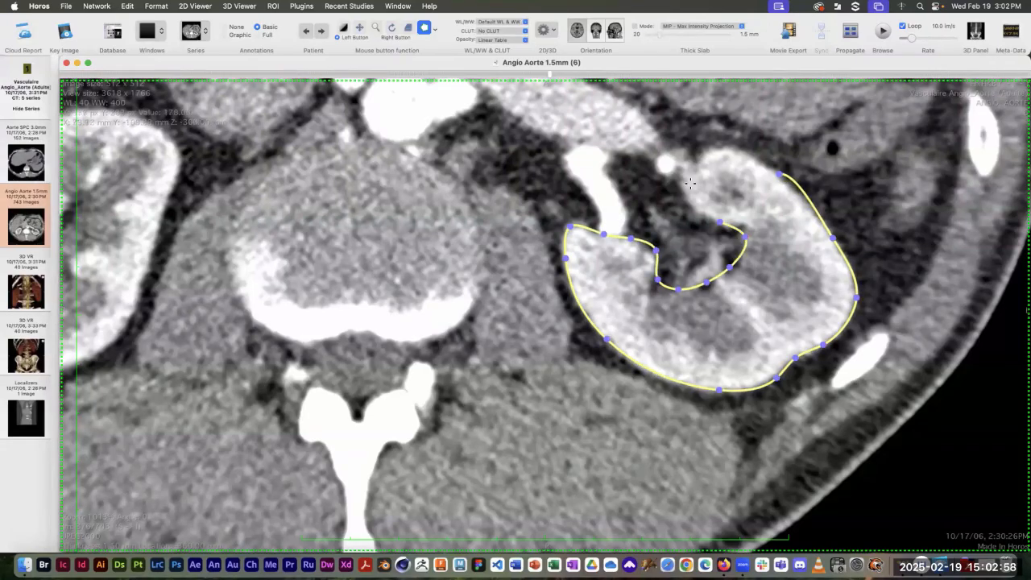
Close the kidney contour over the anterior lip, finishing the polygon near its starting point
click(687, 184)
click(699, 153)
click(730, 148)
double_click(763, 165)
Start a closed polygon on the slice at Z -364 mm along the left kidney's lateral and posterolateral borders
scroll(760, 167, down, 5)
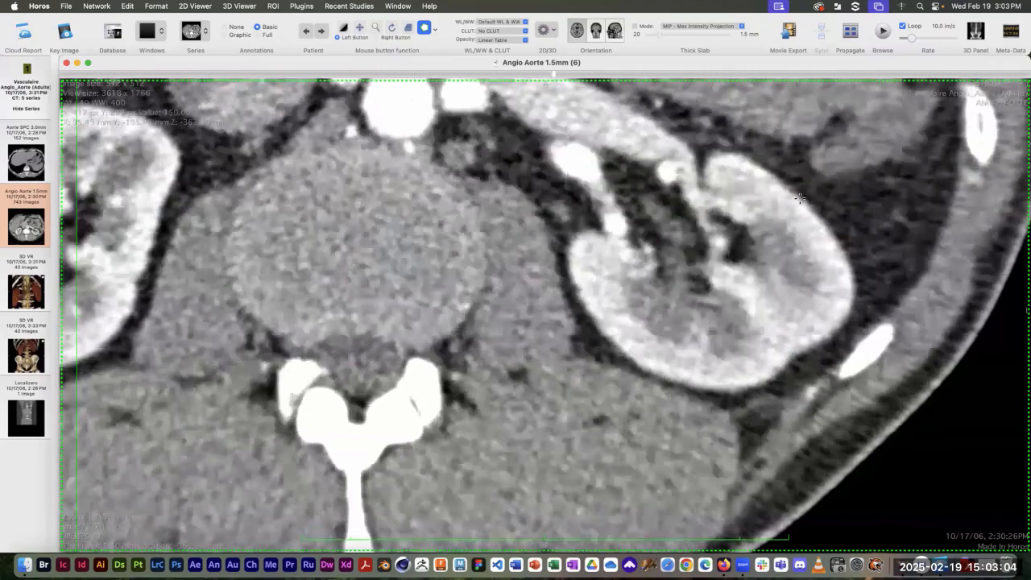
click(760, 168)
click(815, 212)
click(852, 276)
click(834, 325)
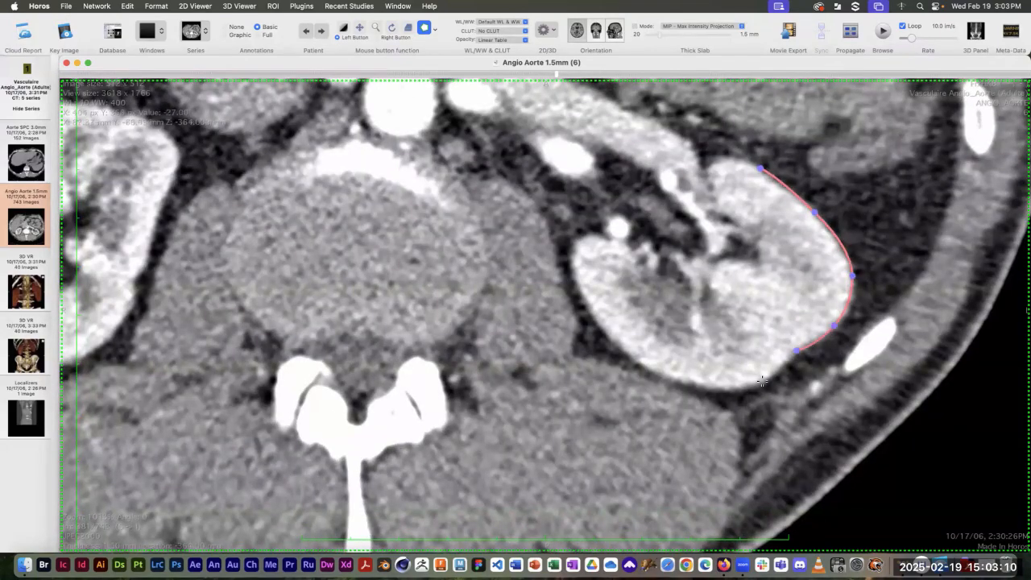
click(796, 350)
click(763, 382)
Extend the contour along the posterior and medial borders and over the kidney's medial lip
click(702, 387)
click(607, 334)
click(573, 258)
click(606, 239)
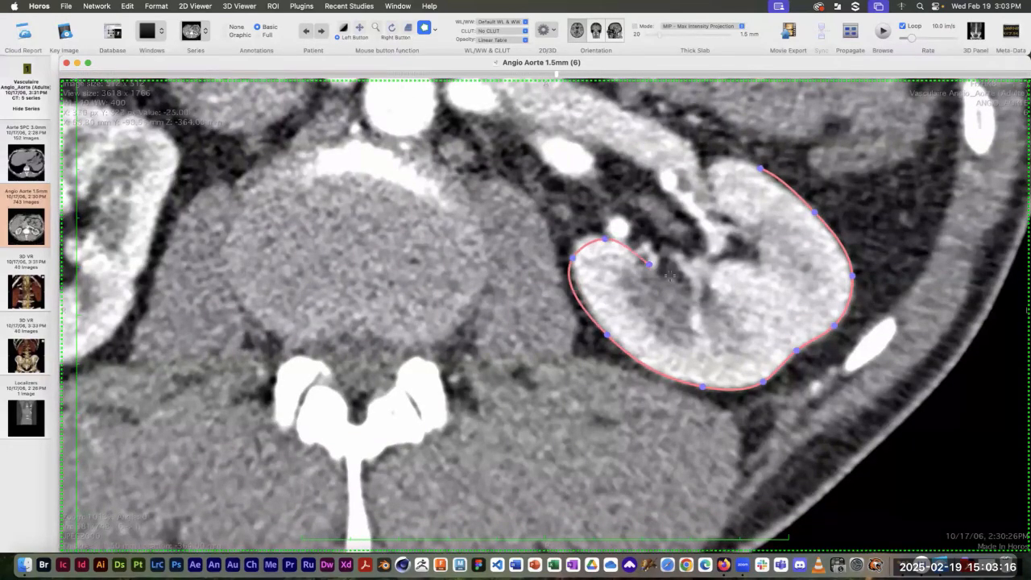
Trace the hilum's irregular inner edge and close the polygon over the kidney's anterior lip
click(649, 265)
click(676, 280)
click(705, 285)
click(722, 258)
click(745, 258)
click(751, 238)
click(720, 210)
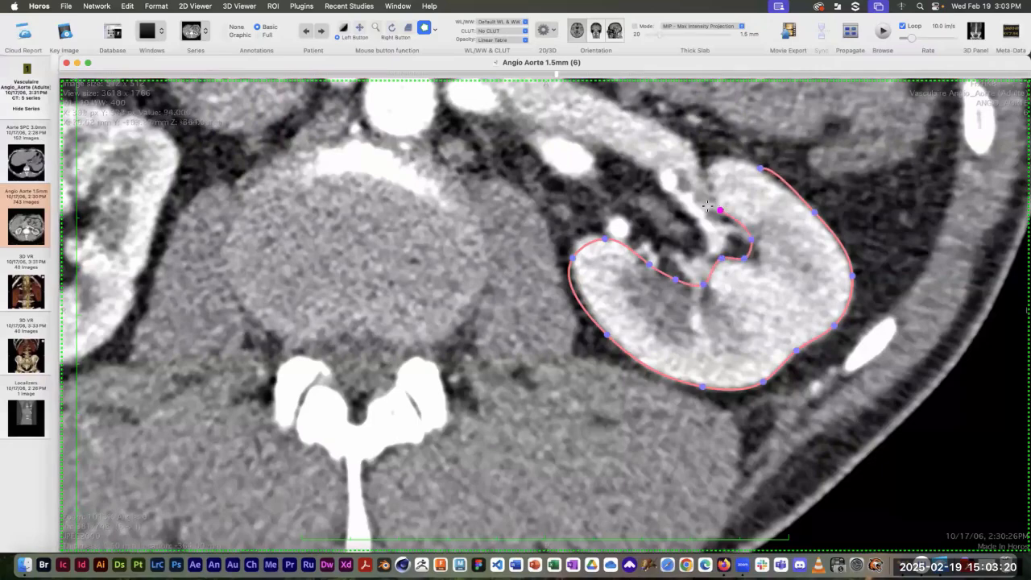
click(705, 170)
double_click(727, 161)
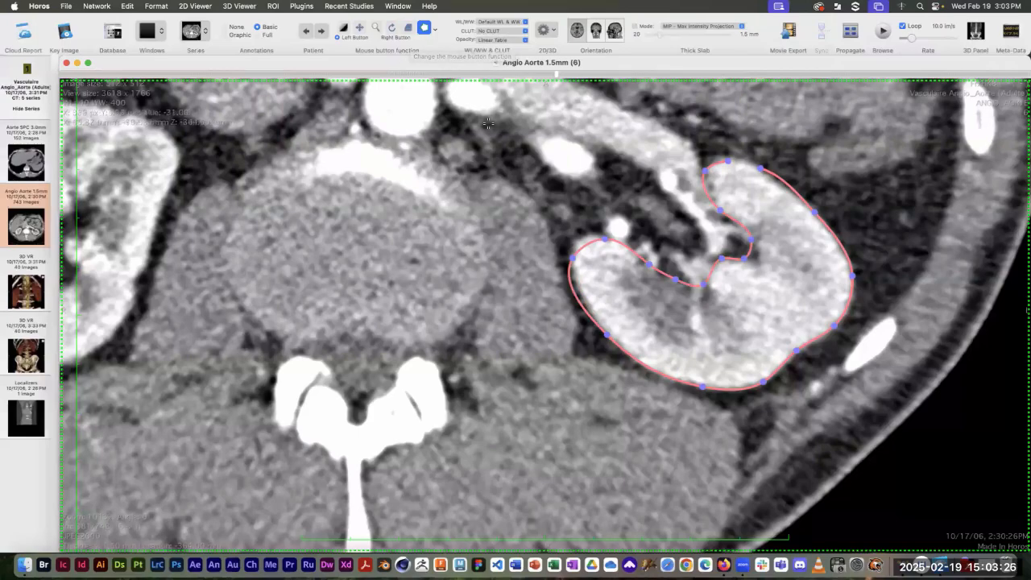
Switch to the Arrow tool and reposition the two contour points at the kidney's medial lip to fit its edge
click(435, 29)
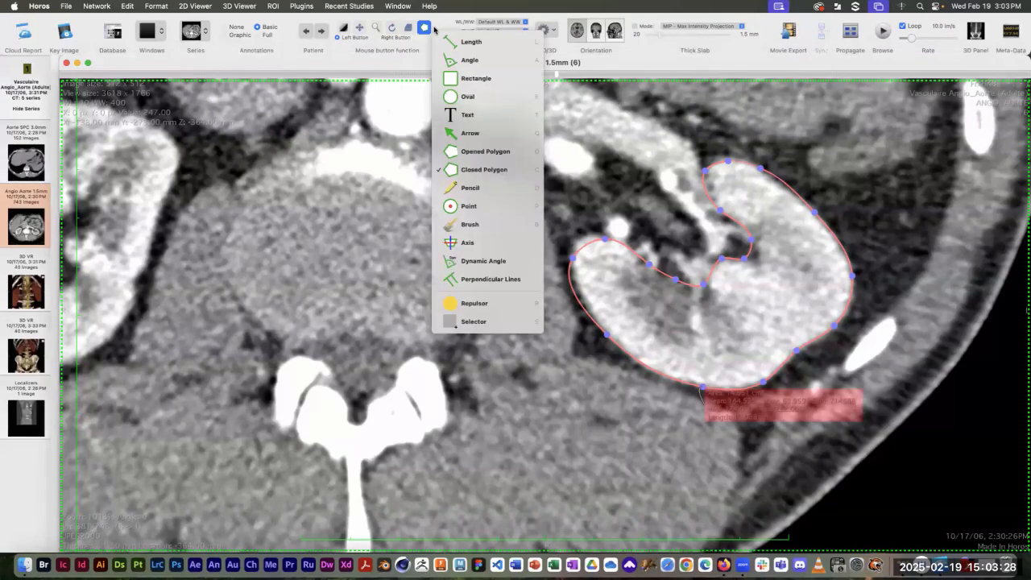
click(464, 133)
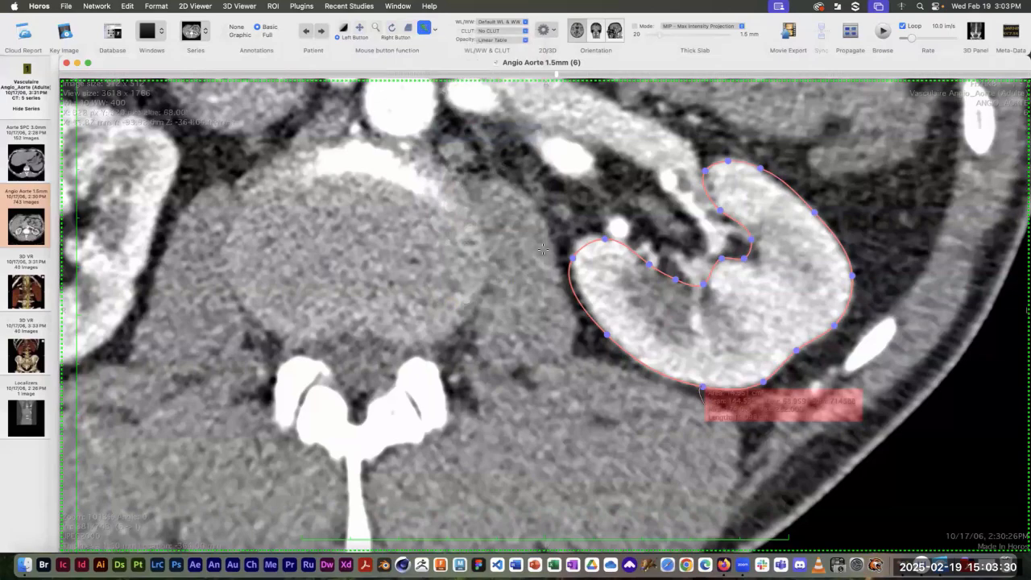
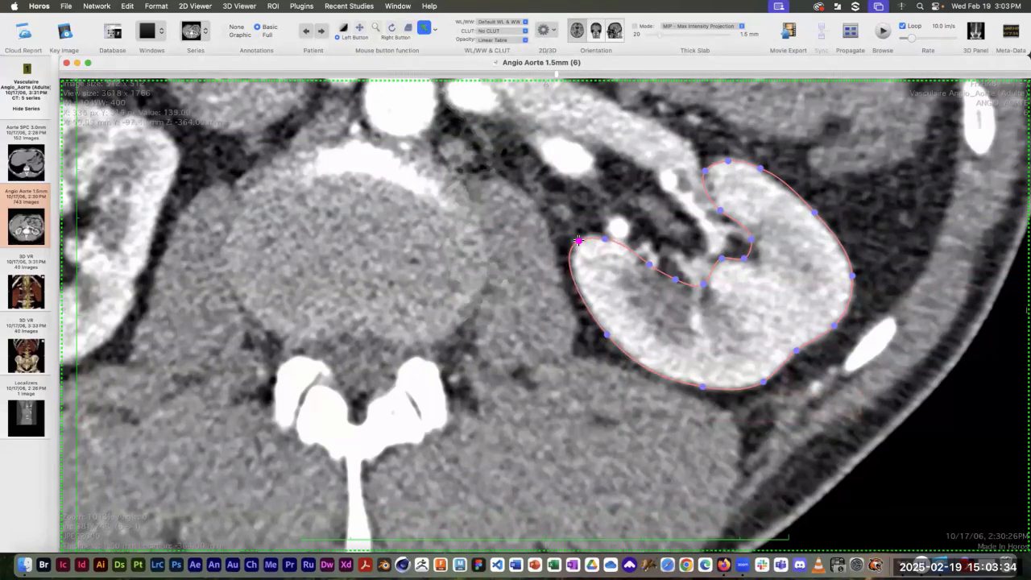
click(579, 240)
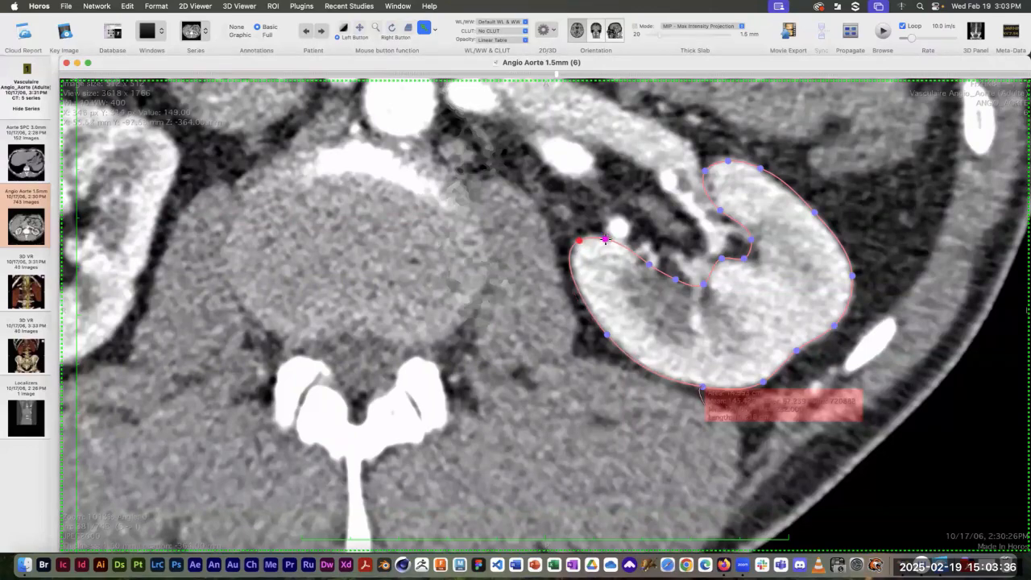
drag(605, 238, 606, 239)
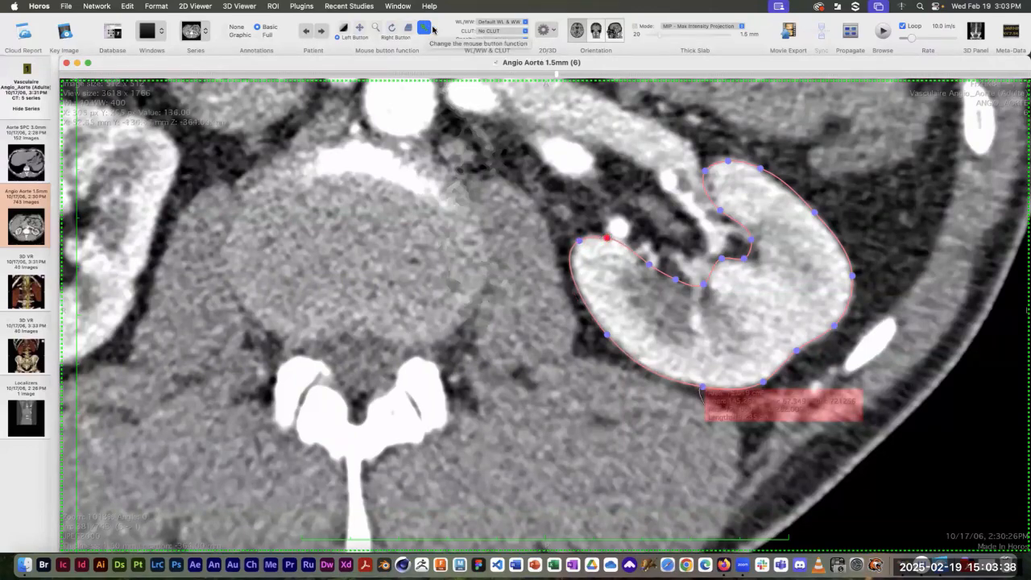
Start a new closed polygon on the slice at Z -368 mm along the left kidney's lateral and posterior borders
click(425, 27)
click(449, 170)
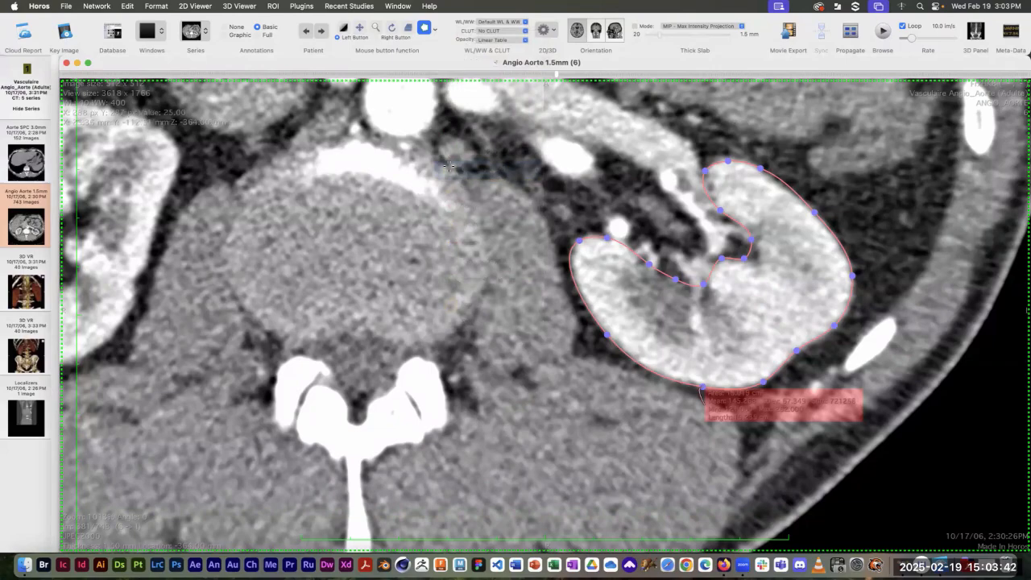
scroll(449, 169, down, 8)
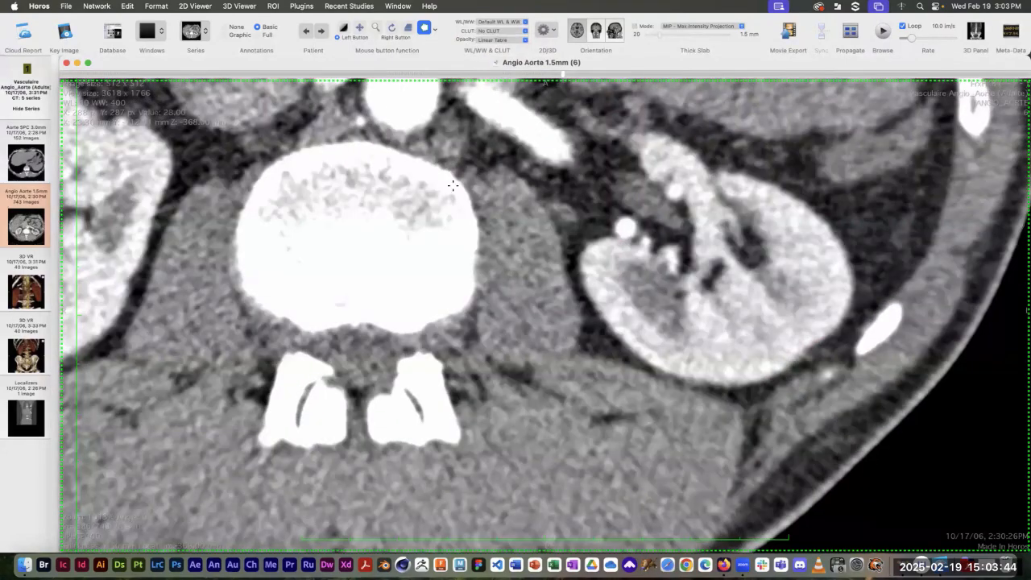
click(796, 197)
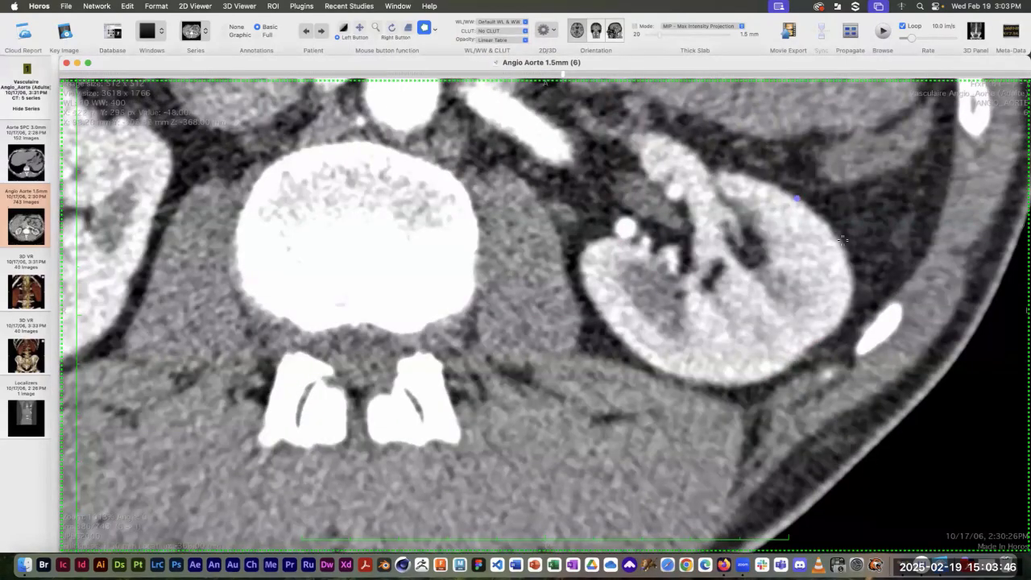
click(850, 263)
click(840, 322)
click(810, 346)
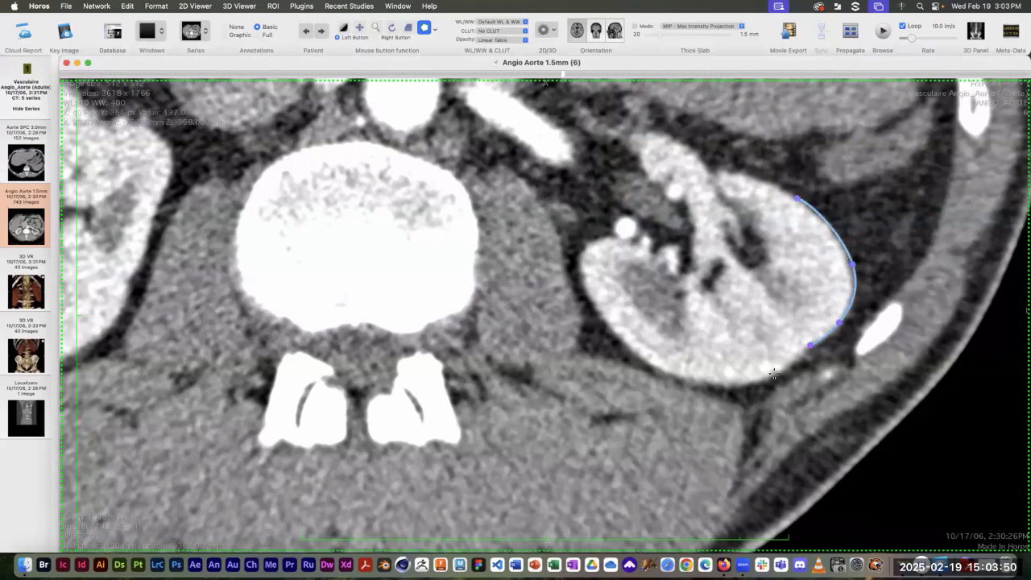
click(775, 374)
click(678, 376)
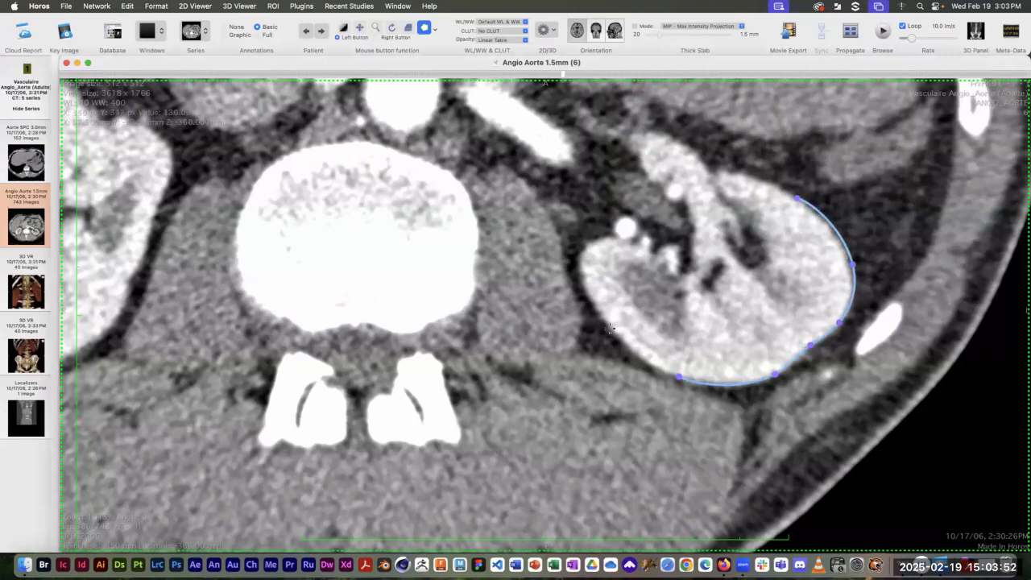
Extend the contour up the kidney's medial border, over the medial lip and down the posterior edge of the hilum
click(610, 328)
click(578, 262)
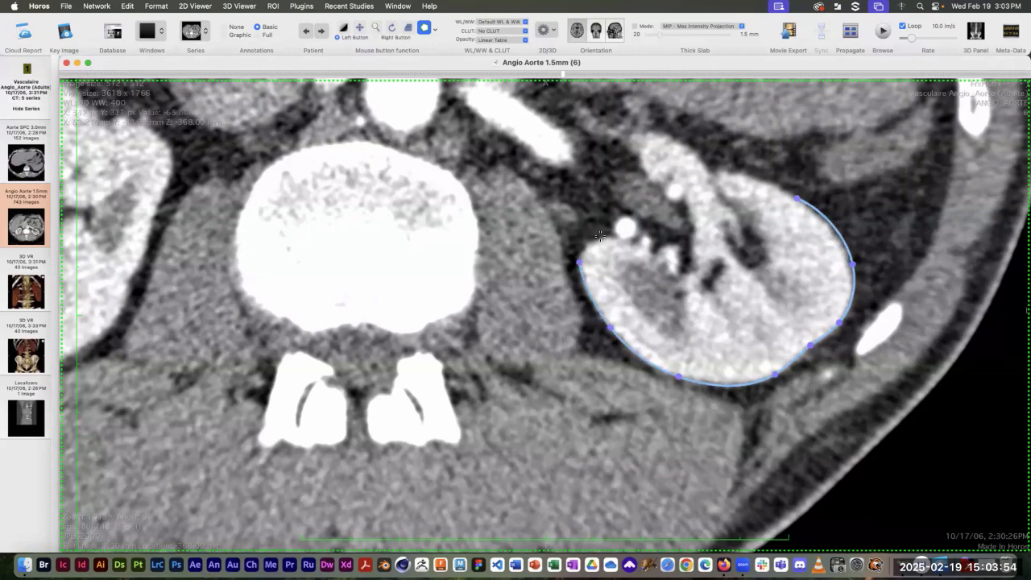
click(602, 237)
click(652, 250)
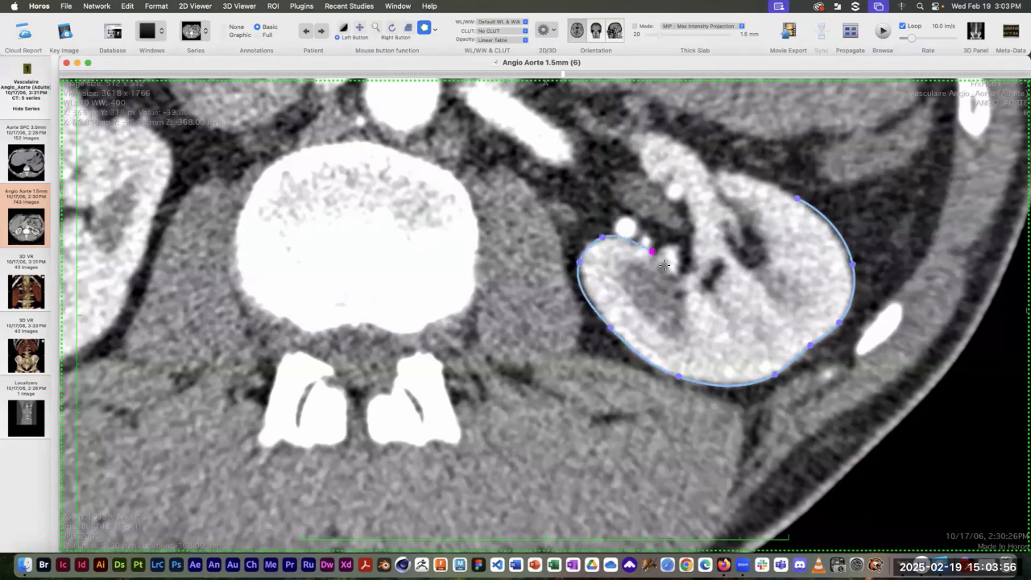
click(675, 273)
click(702, 286)
click(722, 272)
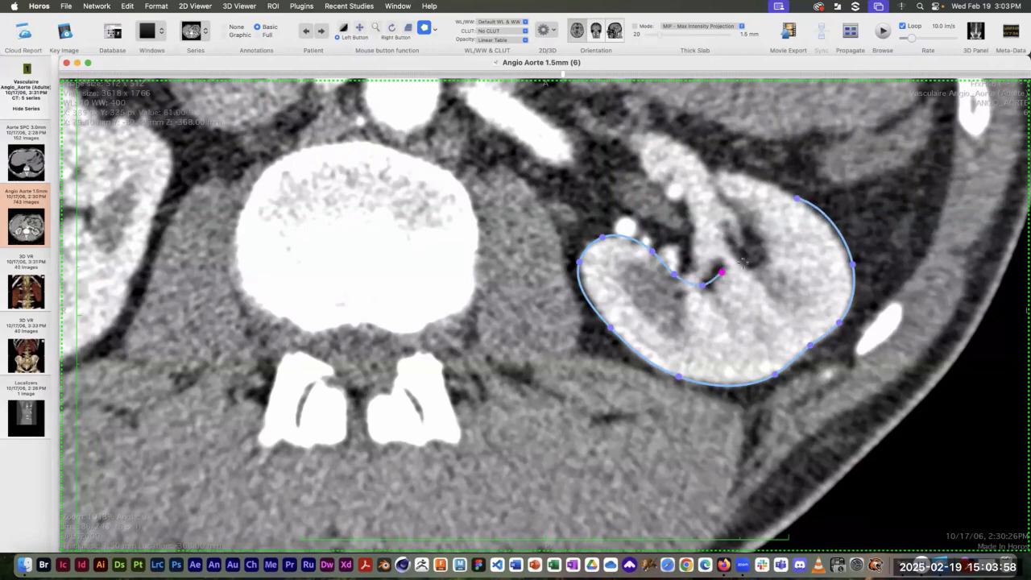
Trace the deep and anterior edges of the hilum and close the polygon over the kidney's anterior lip
click(752, 268)
click(763, 248)
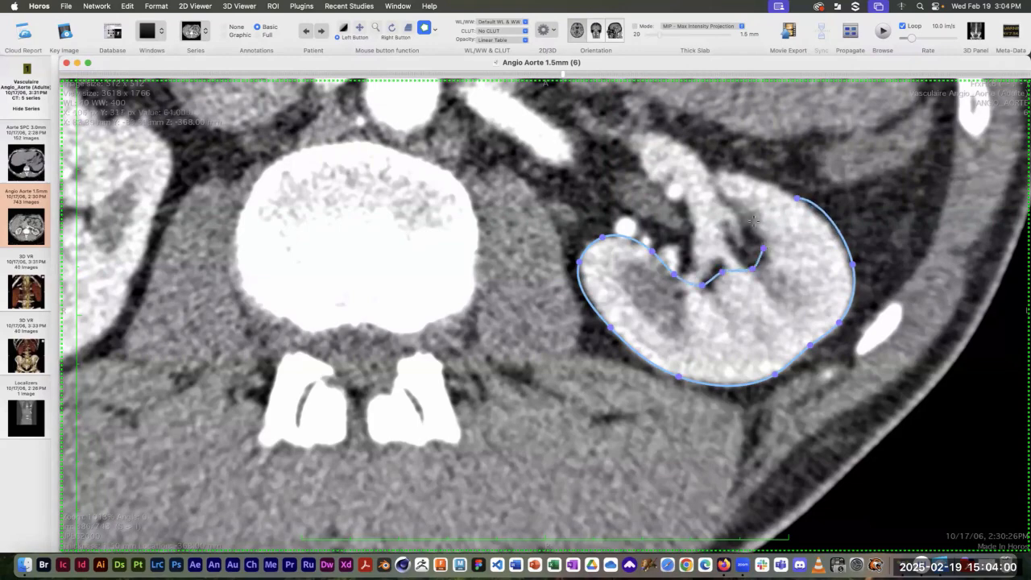
click(740, 218)
click(717, 189)
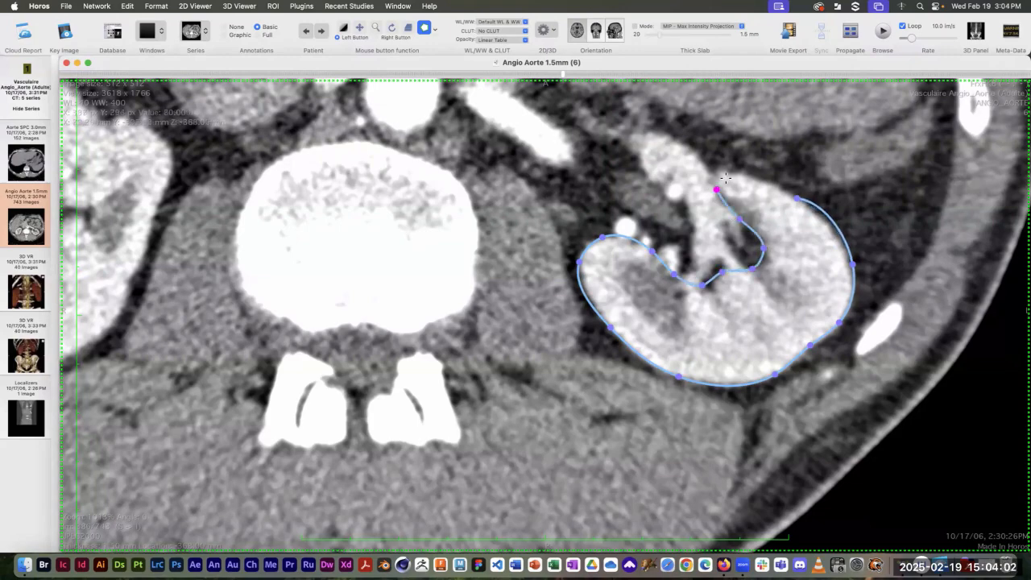
click(731, 175)
click(776, 188)
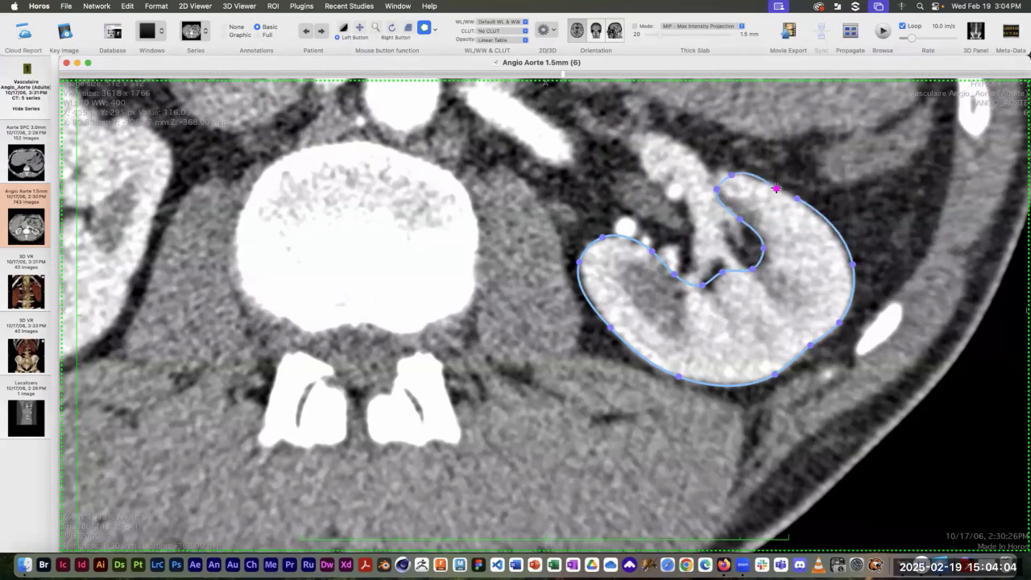
Switch to the Arrow tool and reposition the contour points at the tip of the kidney's anterior lip
click(435, 29)
click(469, 133)
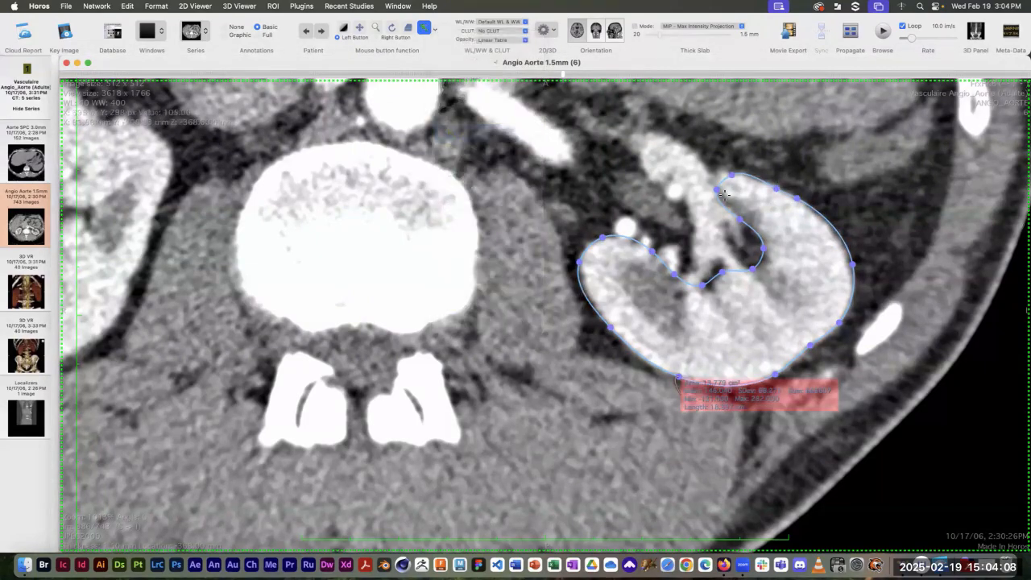
drag(715, 188, 729, 175)
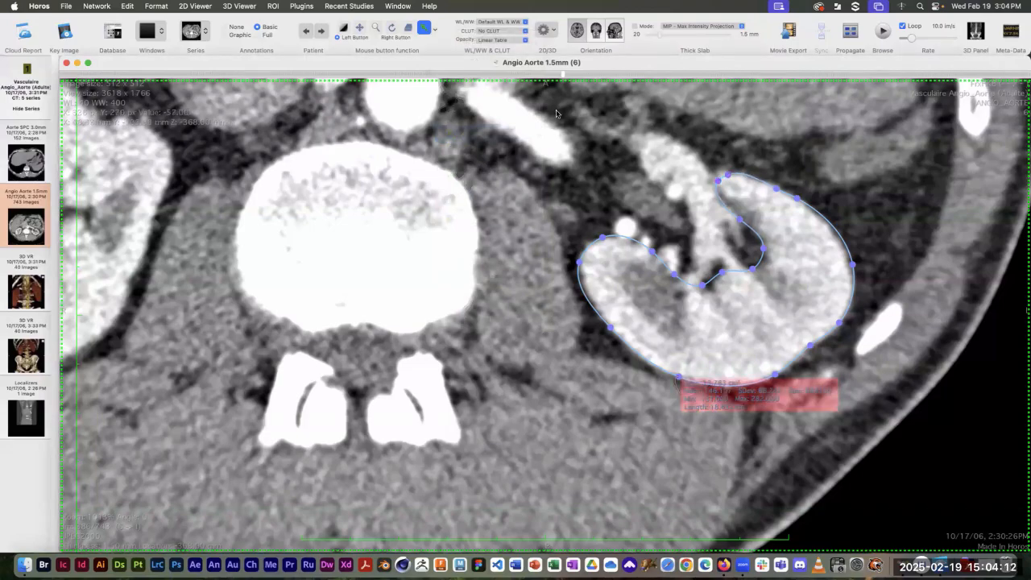
Start a closed polygon on the slice at Z -372 mm along the left kidney's anterolateral, lateral and posterior borders
click(434, 30)
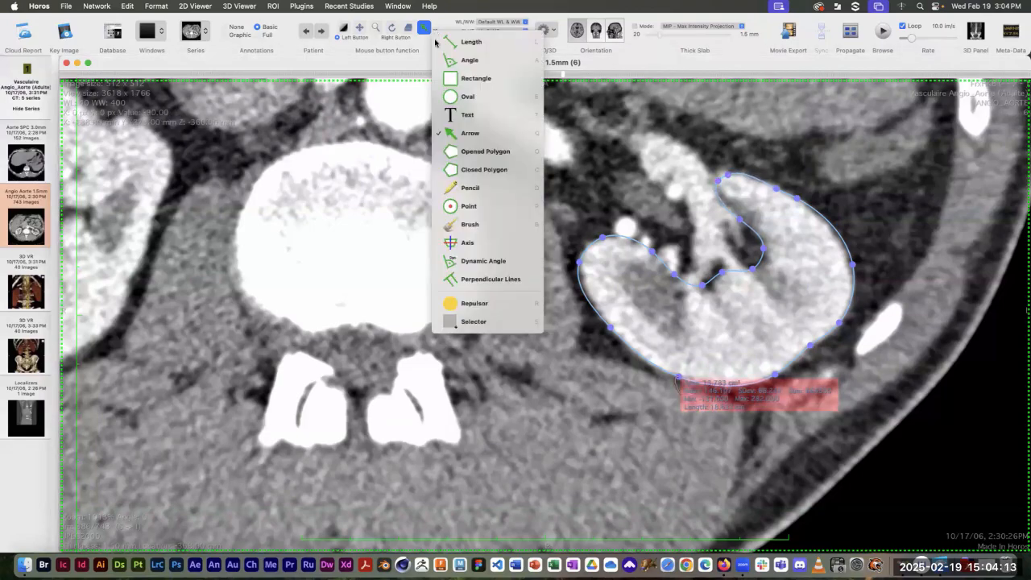
click(461, 167)
scroll(464, 162, down, 5)
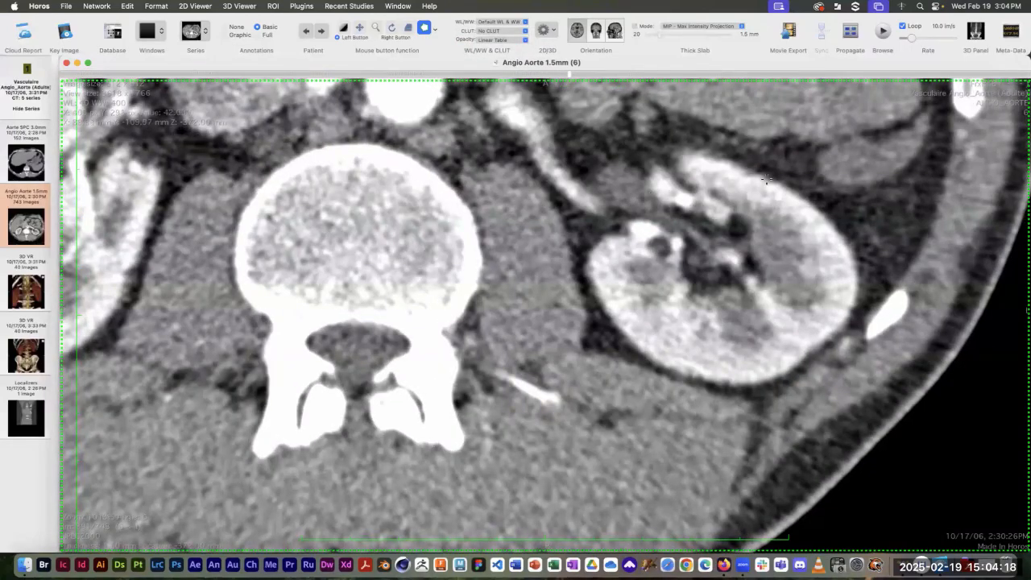
drag(766, 179, 832, 221)
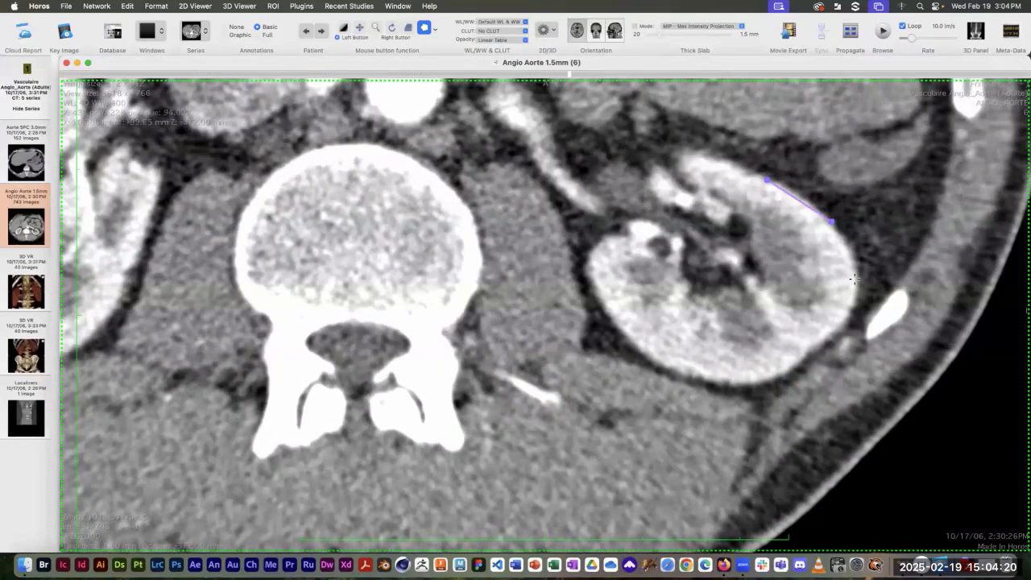
click(856, 279)
click(838, 333)
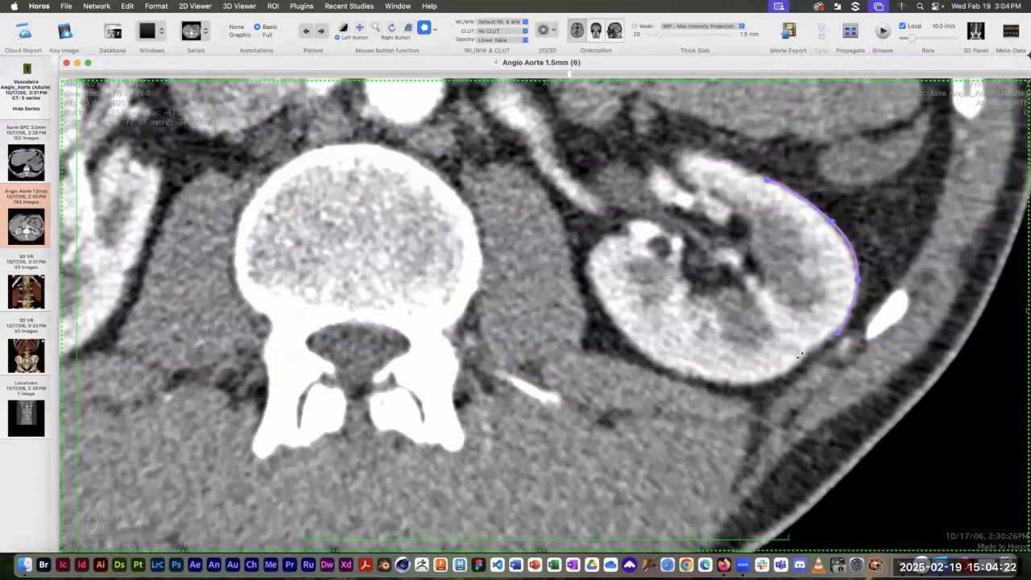
click(802, 358)
click(752, 385)
click(673, 374)
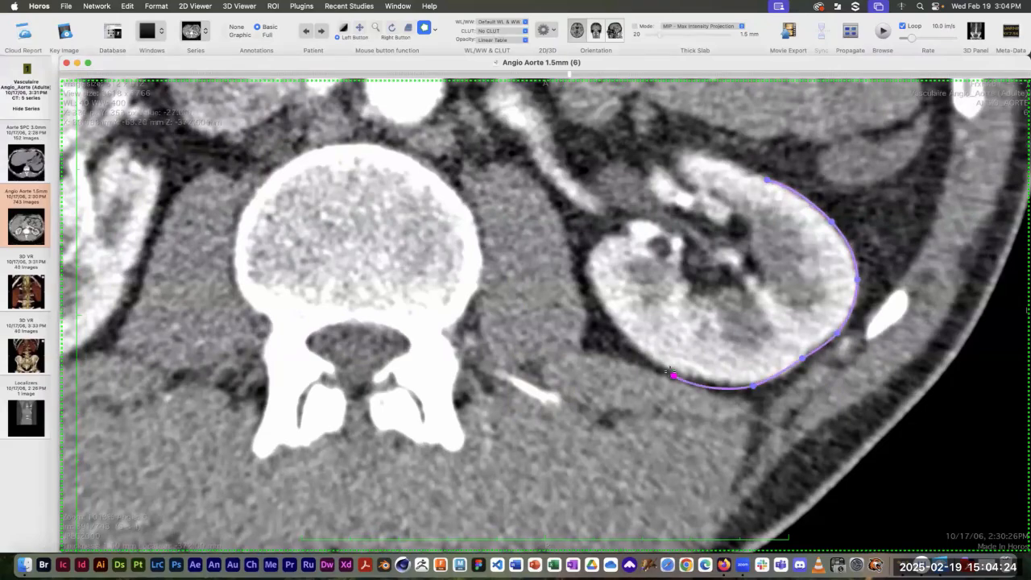
Continue the Z -372 mm contour up the kidney's medial border to the top of the medial lip
click(601, 300)
click(591, 252)
click(615, 235)
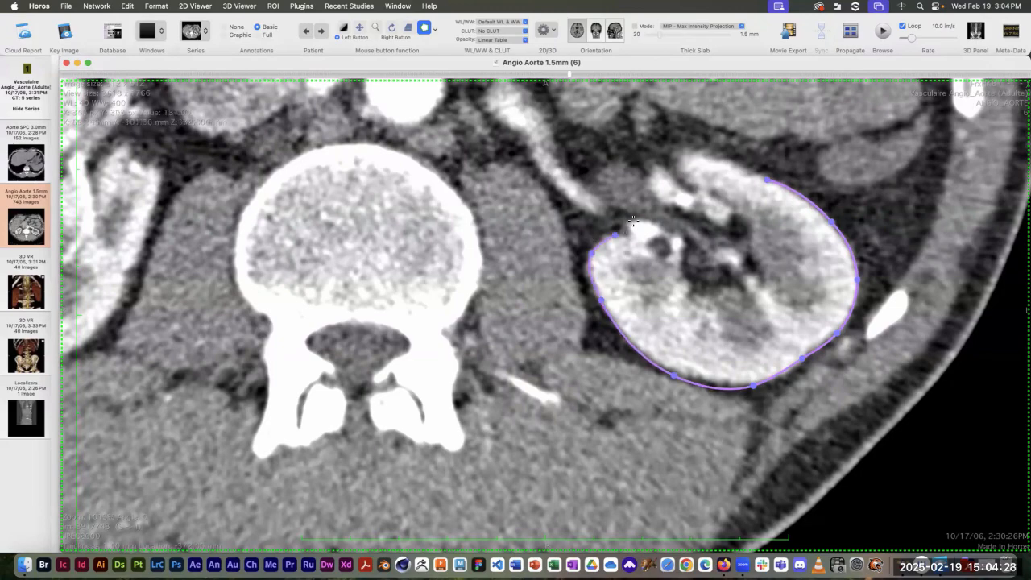
click(634, 221)
Trace the hilum's inner edge on the Z -372 mm slice, leaving the sinus fat and vessels outside the contour
click(661, 234)
click(686, 260)
click(697, 290)
click(729, 289)
click(754, 291)
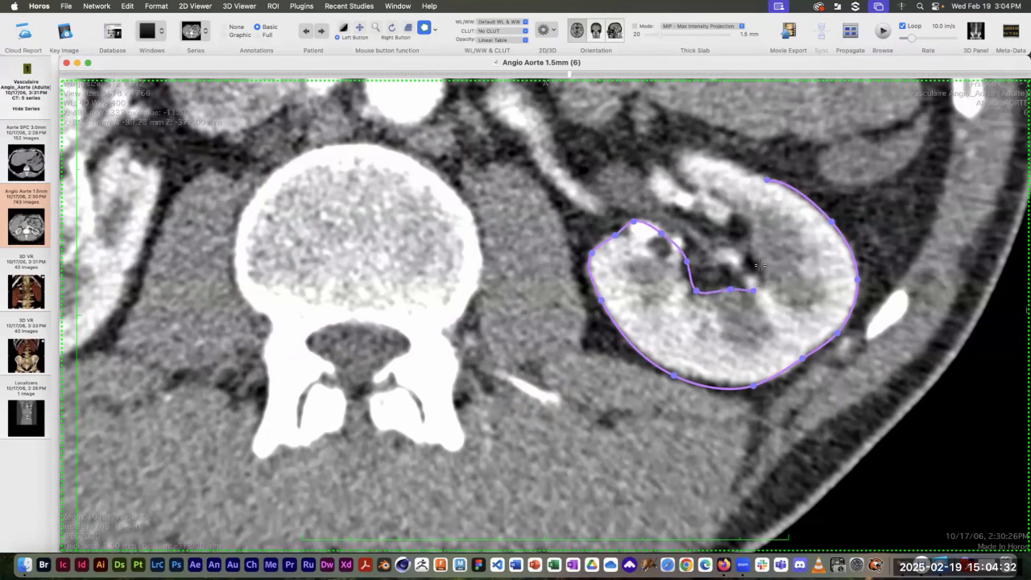
click(760, 266)
click(750, 239)
click(746, 216)
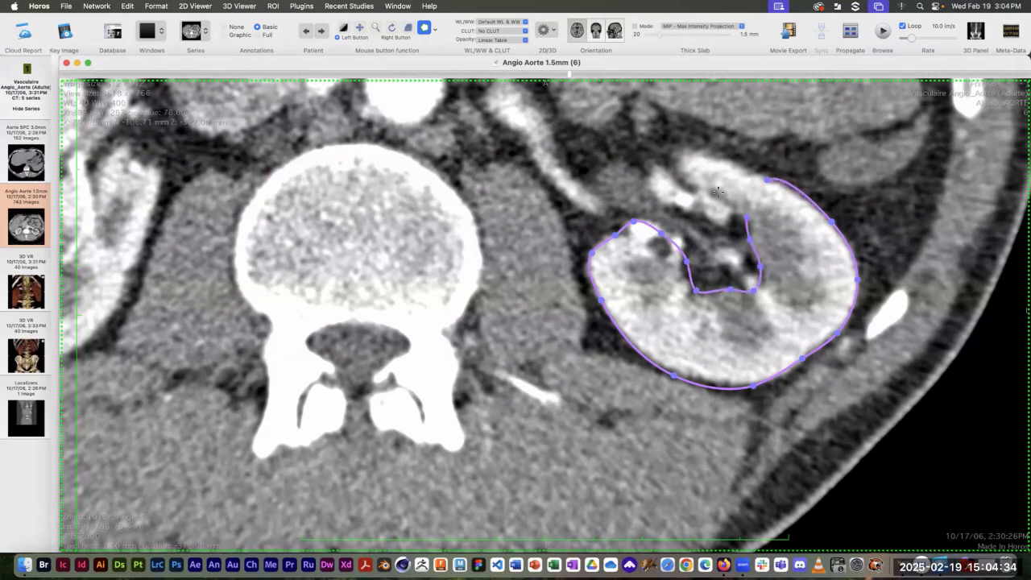
Carry the Z -372 mm contour around the kidney's anterior lip back to its starting point
click(717, 196)
click(684, 163)
click(709, 162)
click(742, 171)
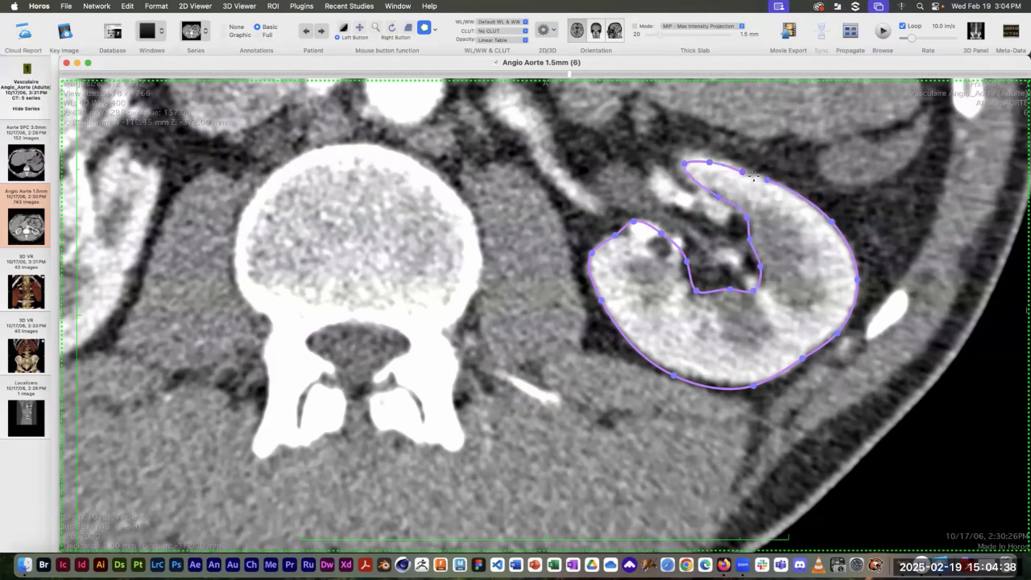
Start a closed polygon on the slice at Z -376 mm along the left kidney's lateral and posterior borders
scroll(754, 175, down, 5)
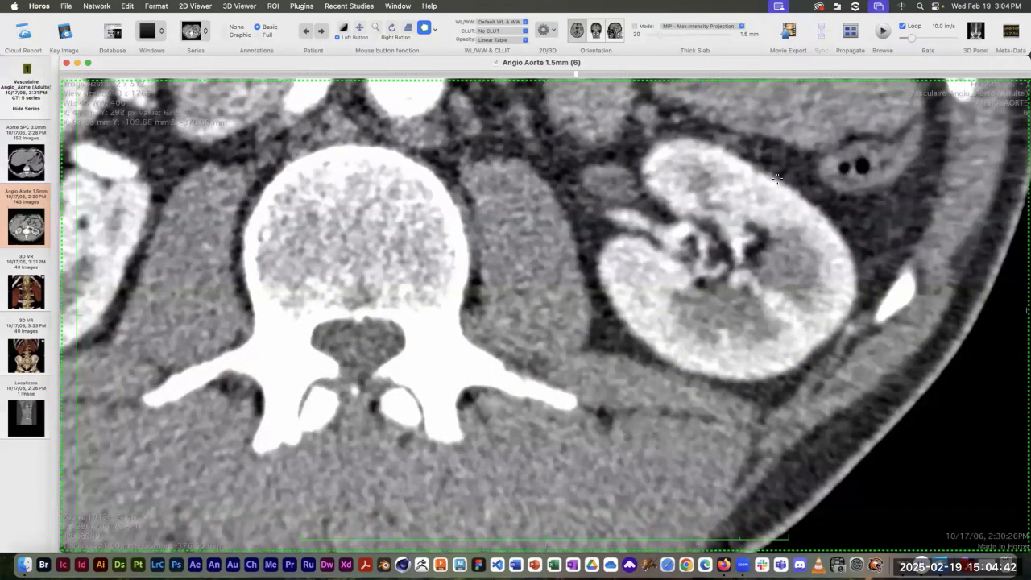
click(777, 176)
click(838, 228)
click(859, 292)
click(838, 332)
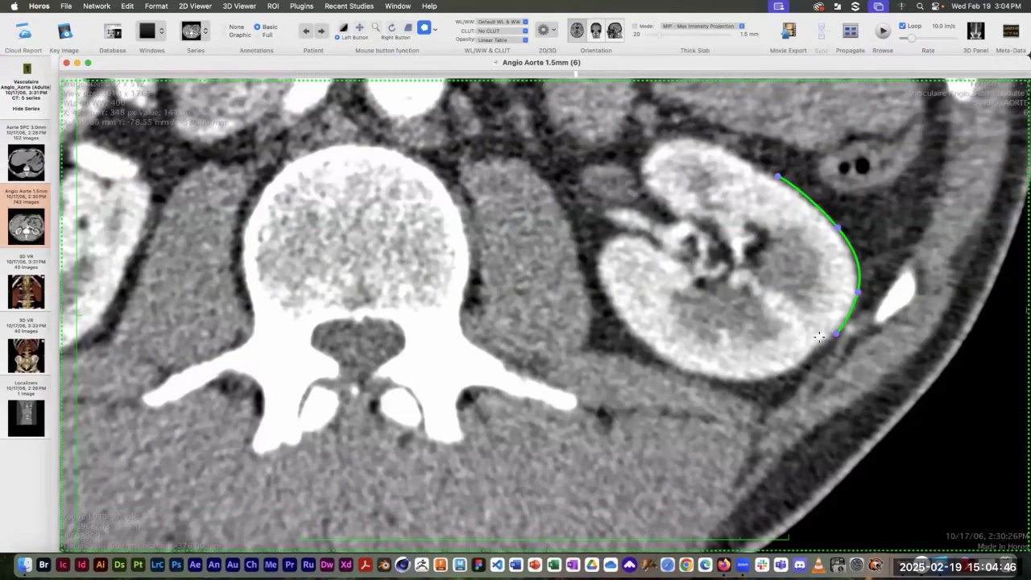
click(794, 367)
click(744, 376)
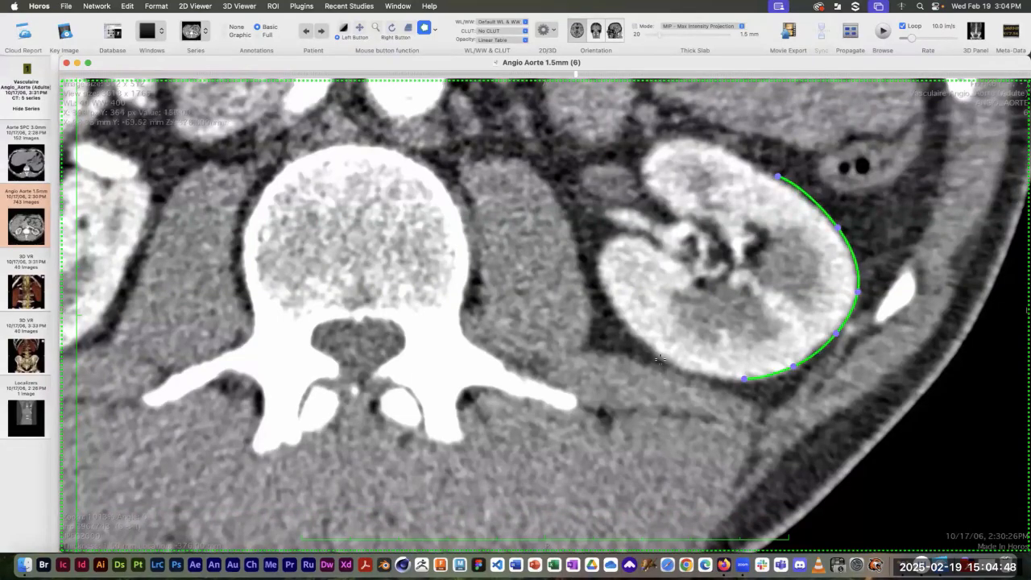
Extend the Z -376 mm contour along the kidney's medial border and over the medial lip into the hilum
click(659, 355)
click(609, 296)
click(605, 250)
click(631, 240)
click(668, 256)
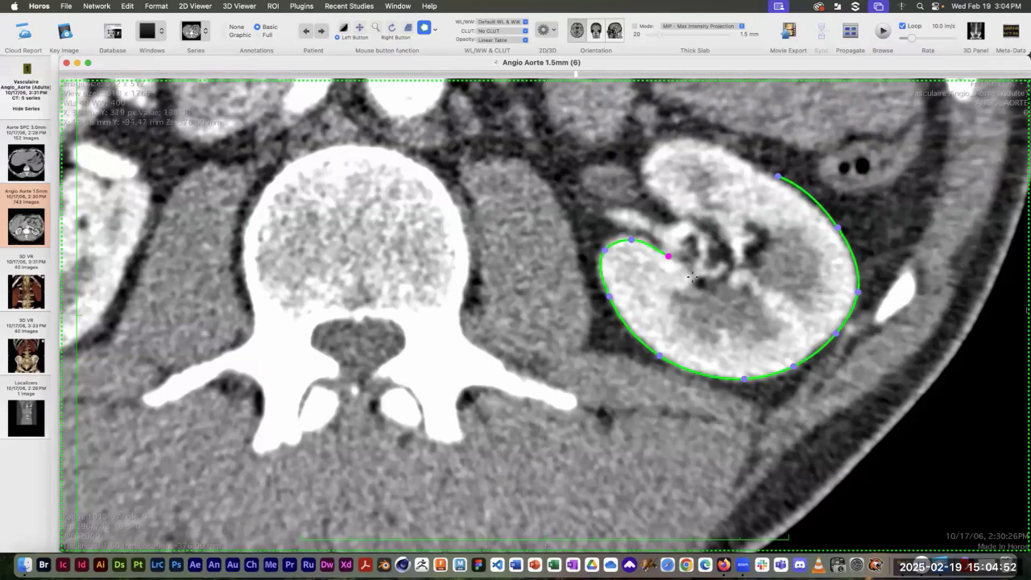
Trace the contour around the renal sinus on the Z -376 mm slice, following the hilum's inner edge
click(693, 280)
click(709, 290)
click(734, 276)
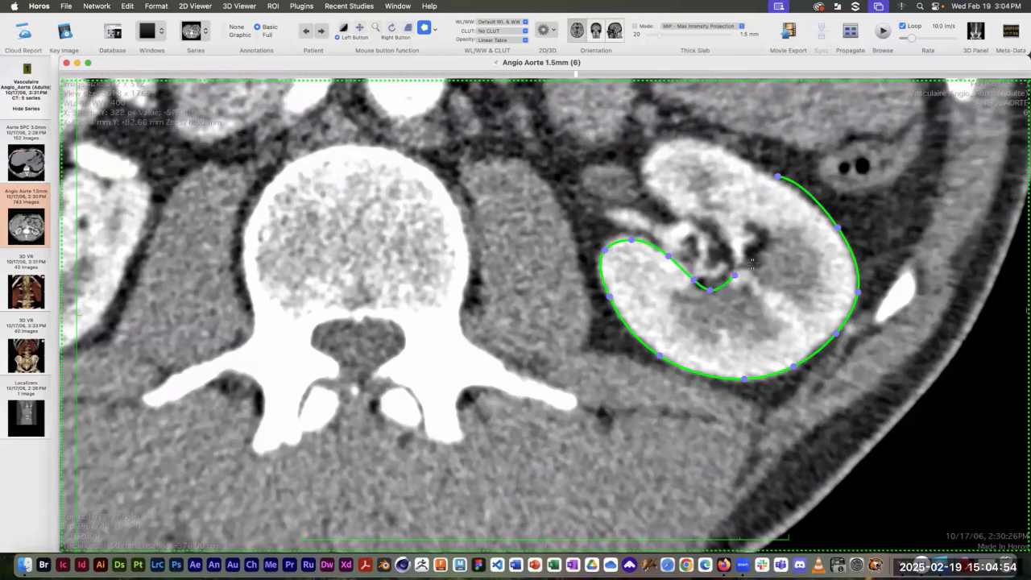
click(754, 263)
click(744, 237)
click(713, 222)
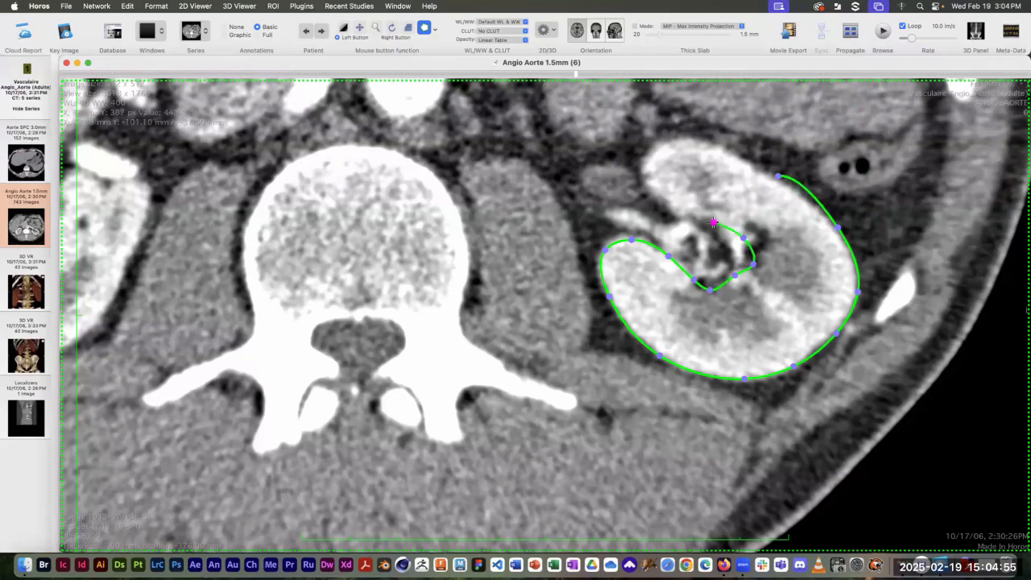
Outline the kidney's rounded anterior lip on the Z -376 mm slice to complete the closed polygon
click(666, 211)
click(643, 169)
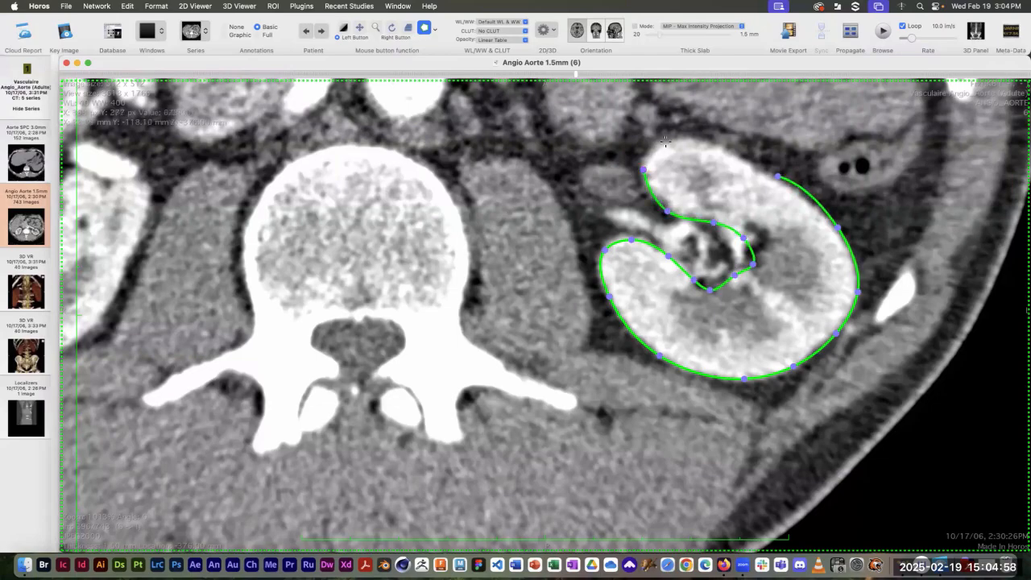
click(666, 140)
click(714, 148)
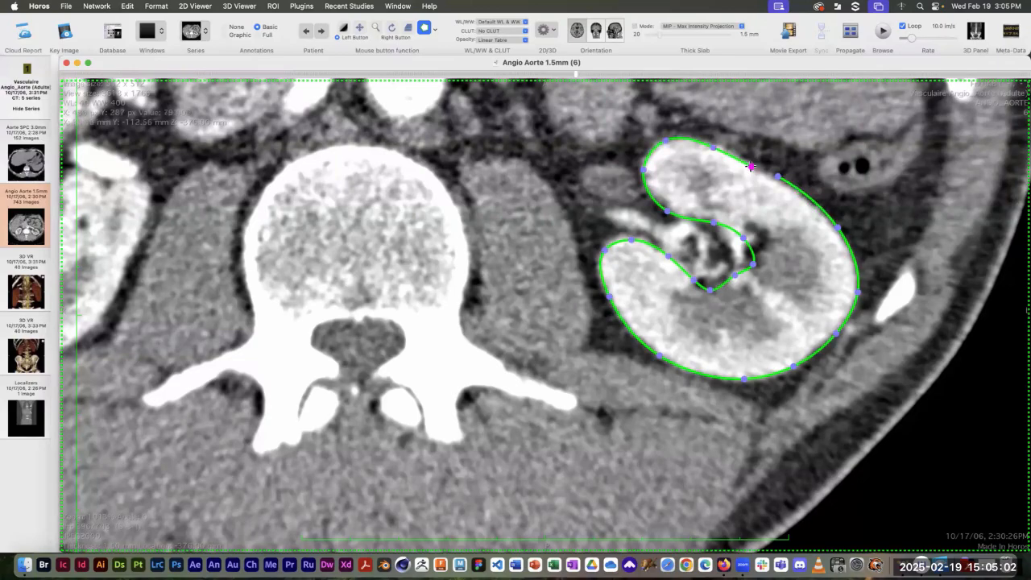
Start a closed polygon on the slice at Z -380 mm along the left kidney's anterolateral and lateral borders
scroll(750, 167, down, 5)
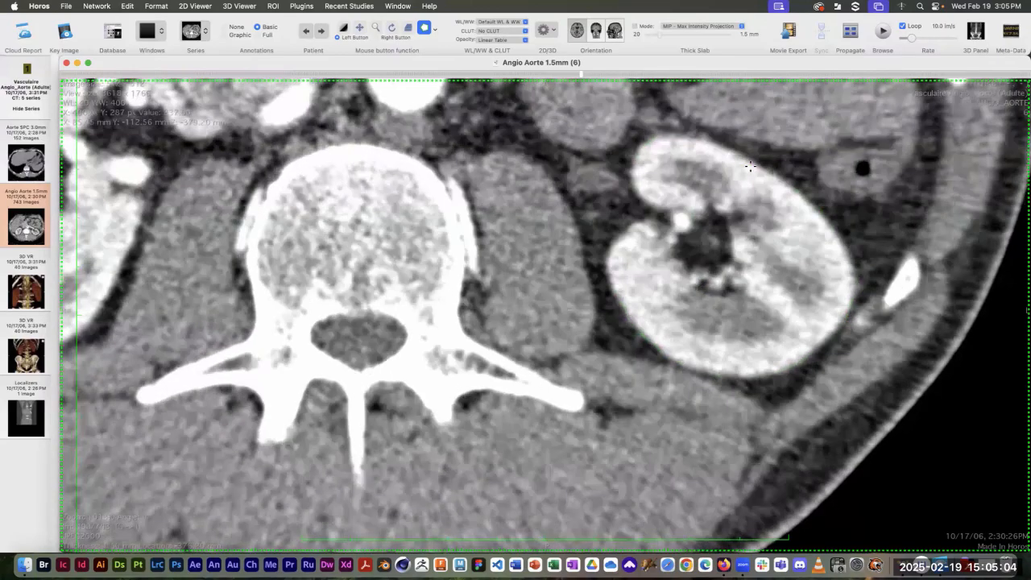
click(802, 189)
click(849, 255)
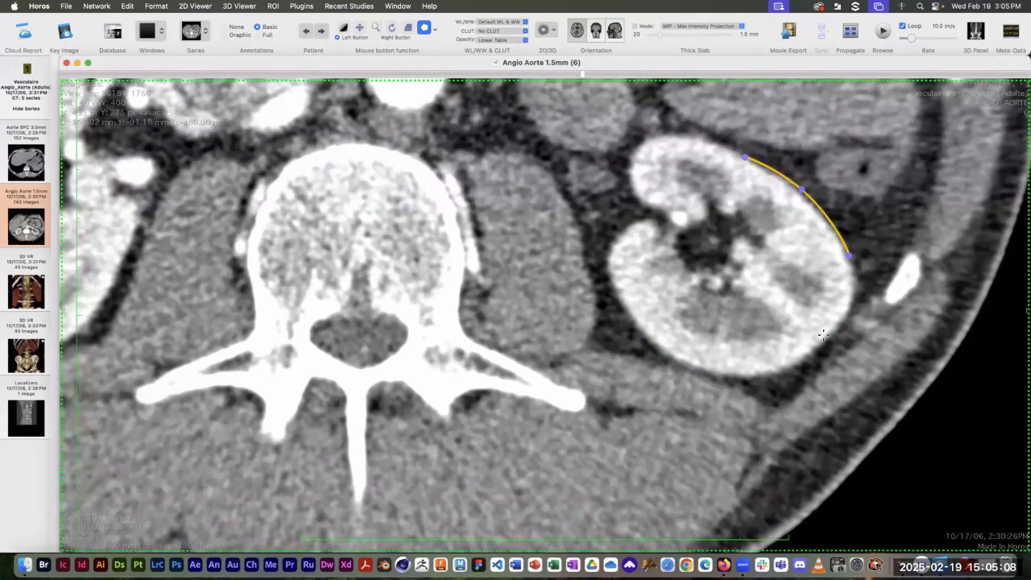
click(842, 319)
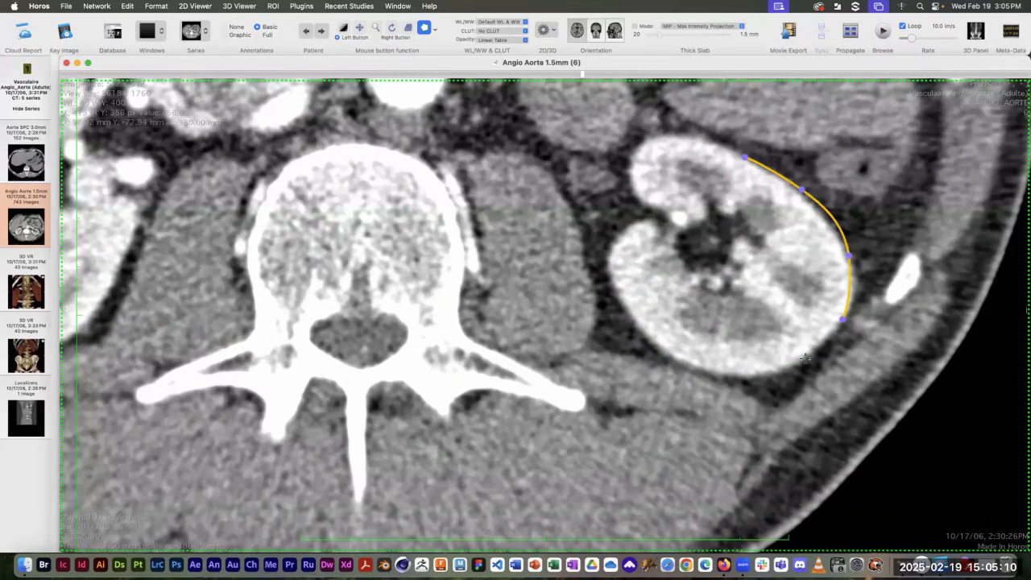
click(806, 360)
Extend the Z -380 mm contour along the kidney's posterior and medial borders and over the posterior lip into the hilum
click(720, 374)
click(632, 317)
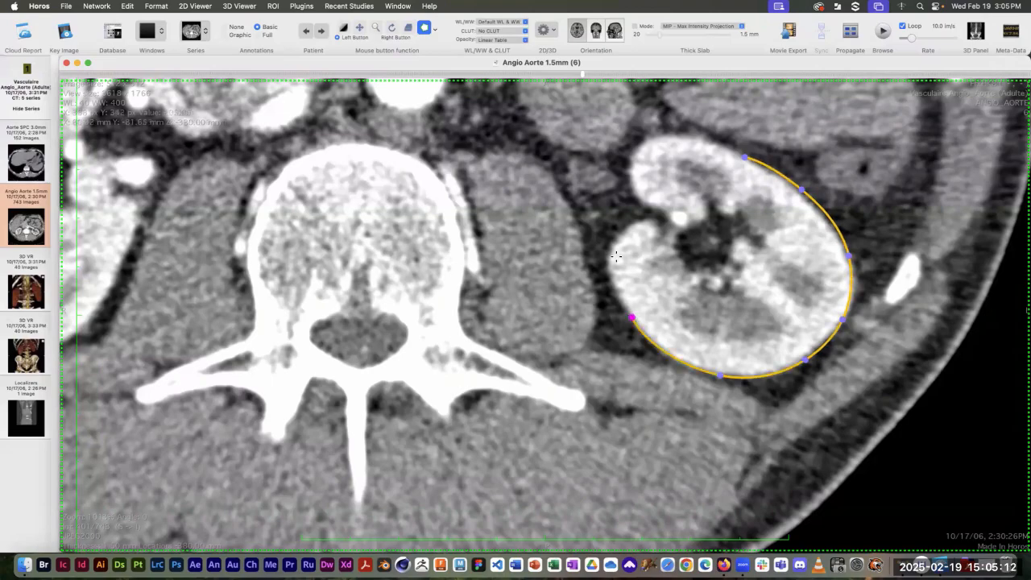
click(617, 244)
click(649, 222)
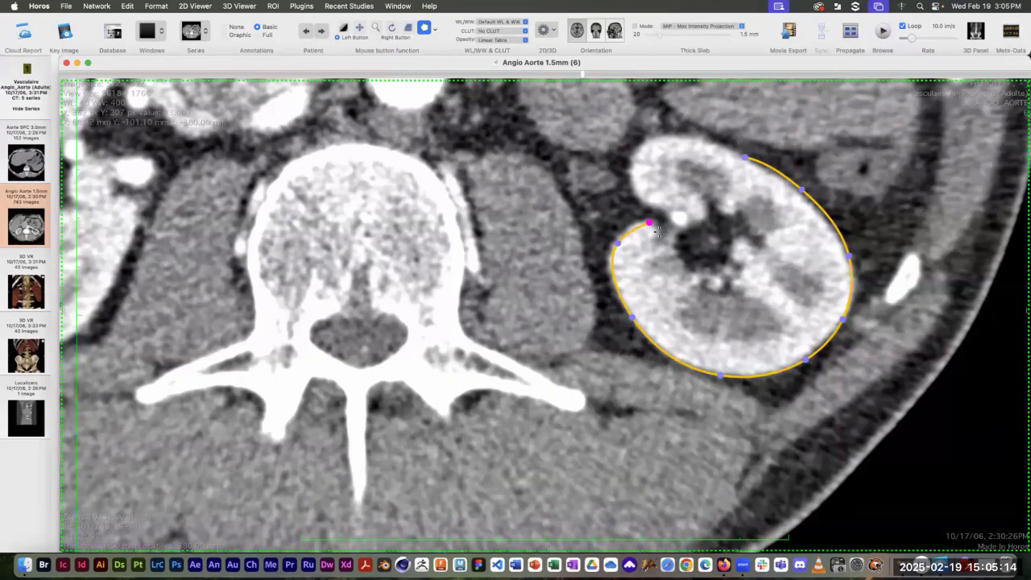
click(661, 234)
click(683, 252)
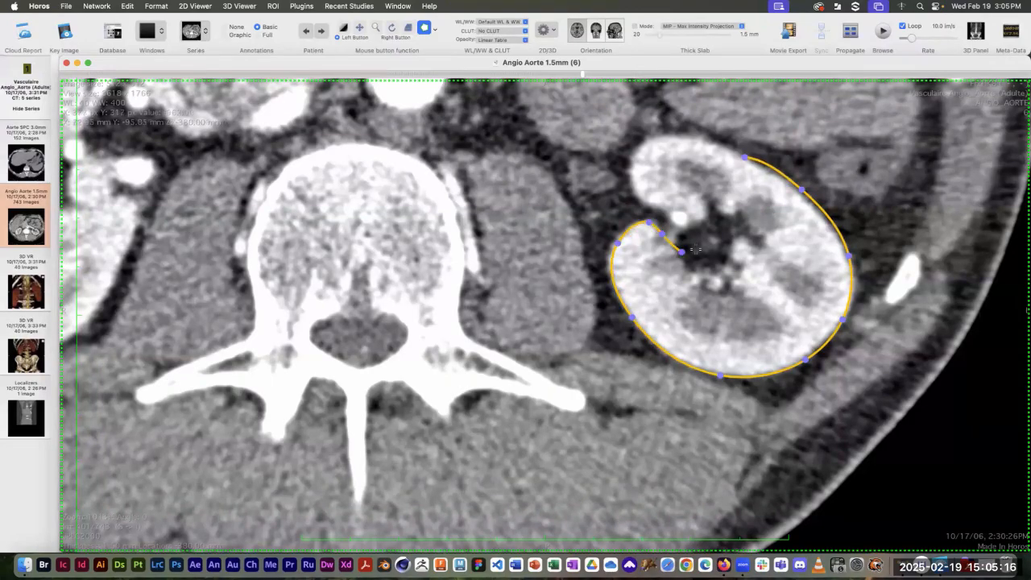
Trace the contour around the hilar recess and the rounded anterior lip to complete the Z -380 mm polygon
click(700, 246)
click(705, 226)
click(691, 217)
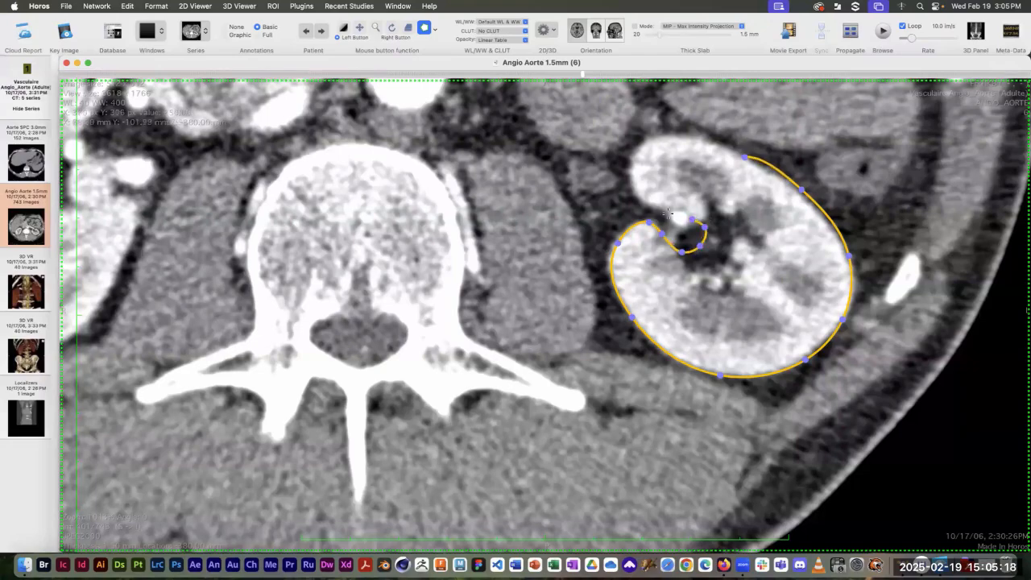
click(668, 208)
click(637, 190)
click(637, 157)
click(661, 139)
click(700, 140)
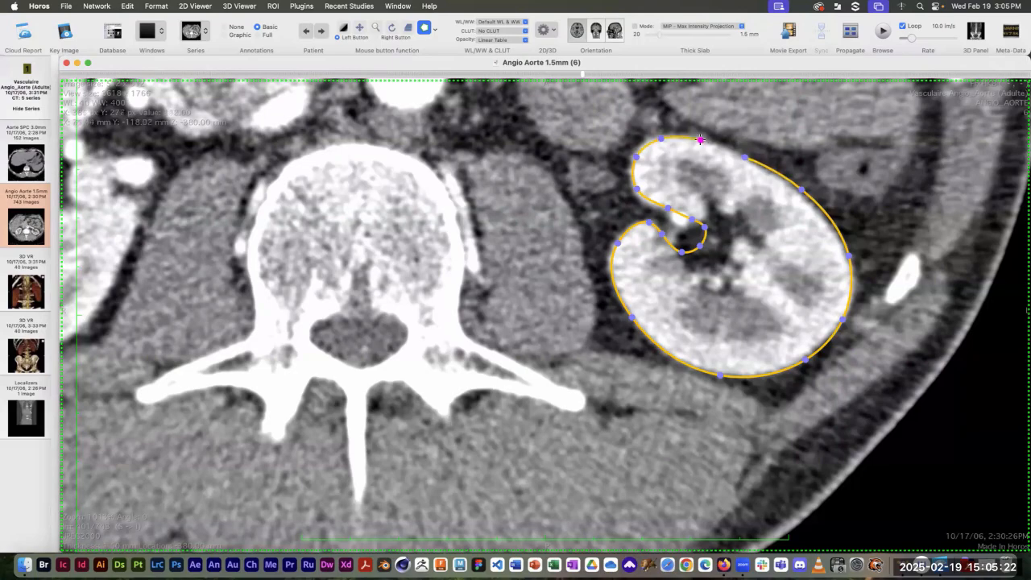
click(727, 149)
Start a closed polygon on the slice at Z -383.20 mm along the left kidney's anterolateral, lateral and posterolateral borders
scroll(726, 149, down, 5)
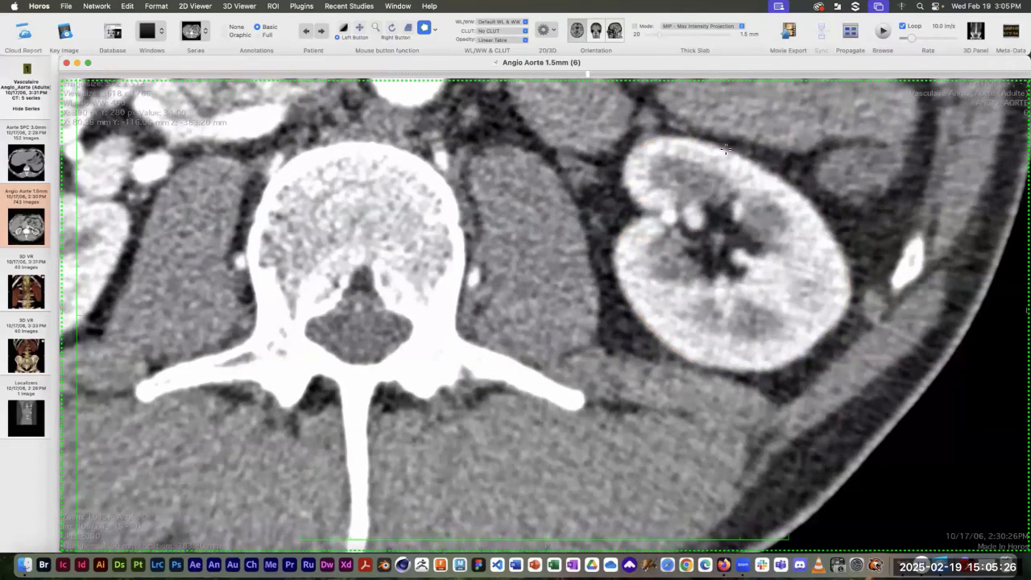
click(796, 188)
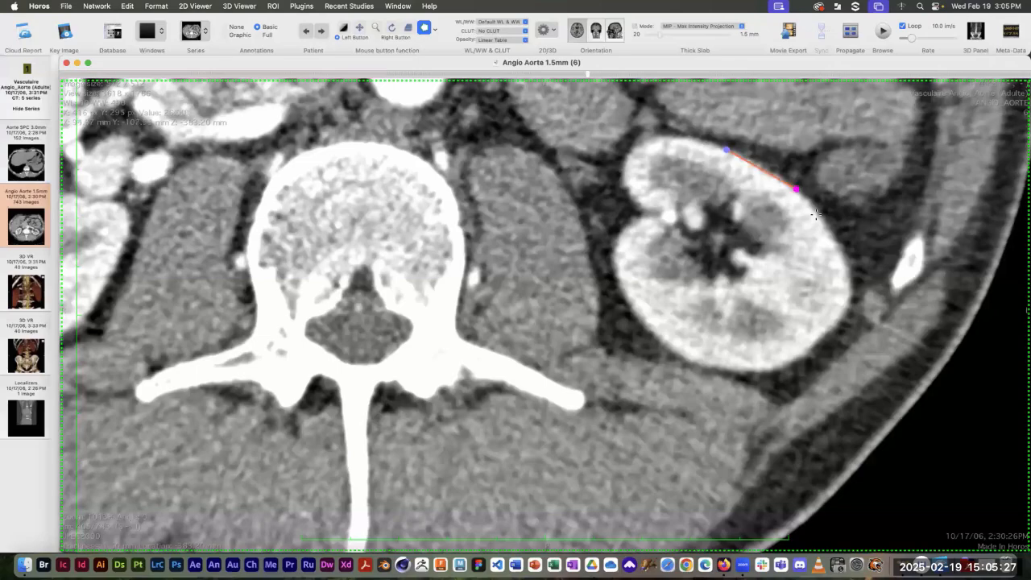
click(843, 249)
click(845, 313)
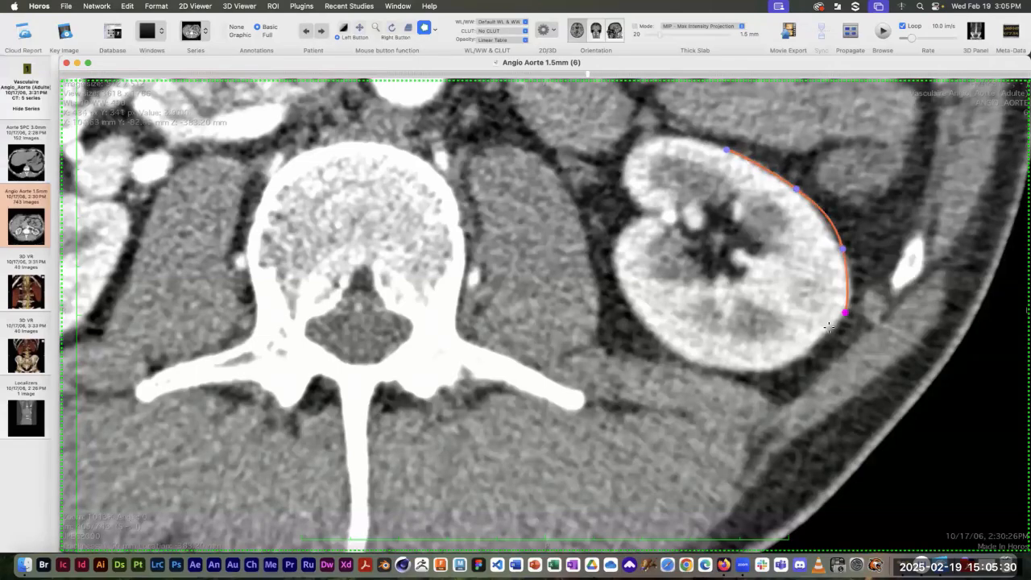
click(812, 344)
click(762, 370)
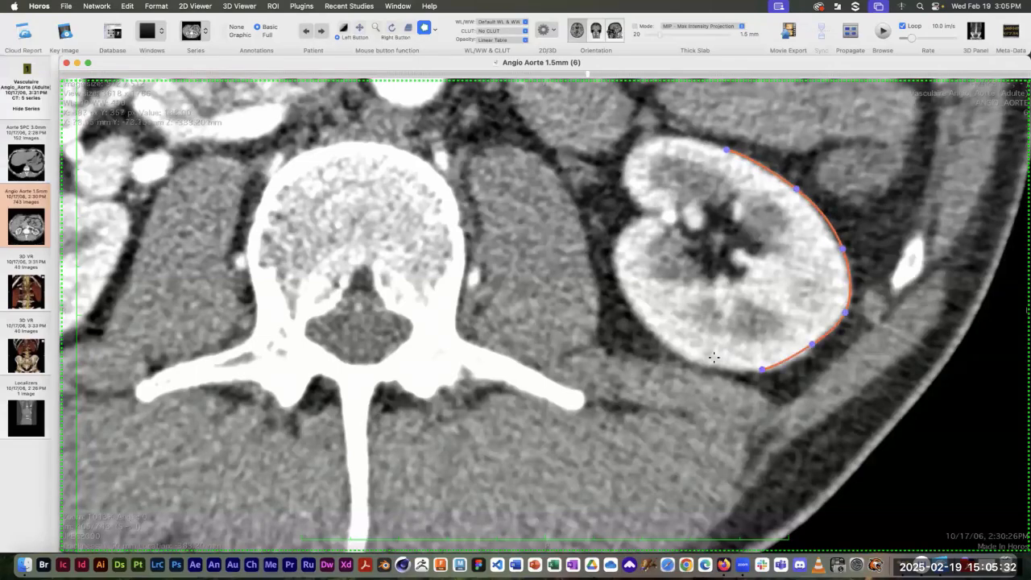
Extend the Z -383.20 mm contour along the kidney's posterior and medial borders into the shallow hilar notch
click(692, 360)
click(627, 297)
click(615, 247)
click(633, 222)
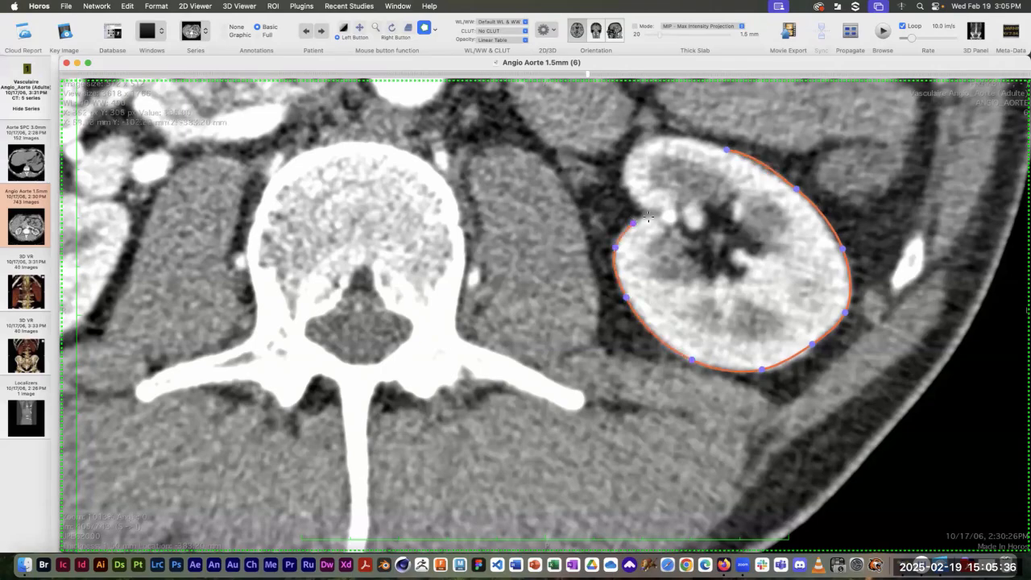
click(649, 216)
click(650, 207)
Outline the kidney's anterior lip and anterior border on the Z -383.20 mm slice to complete the closed polygon
click(635, 198)
click(631, 153)
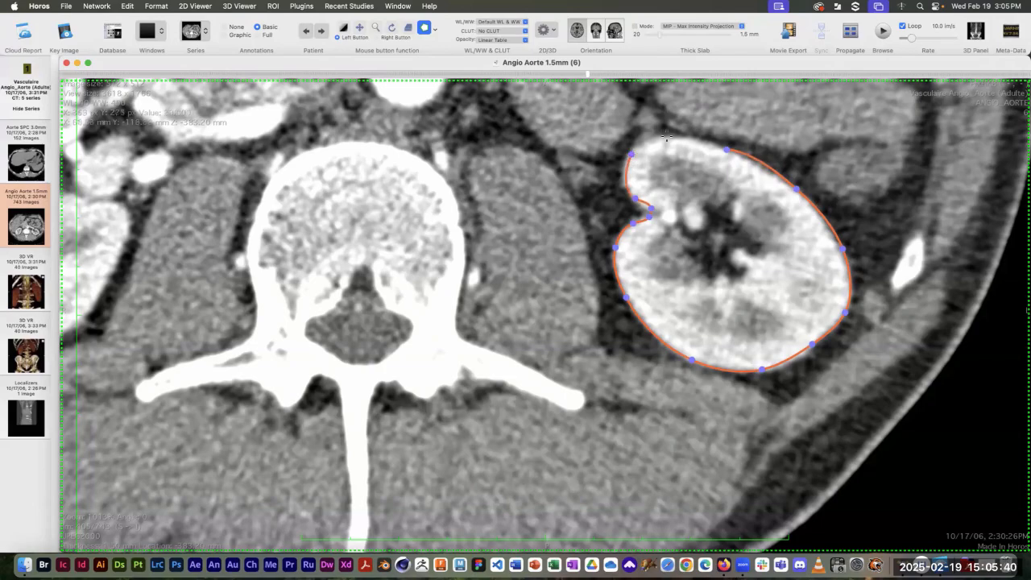
click(668, 139)
click(705, 140)
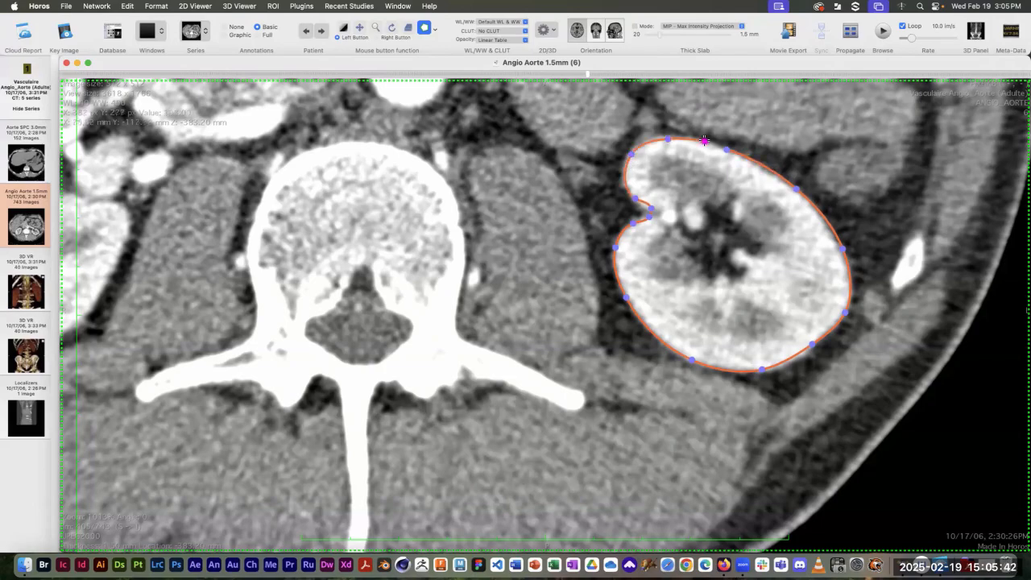
Start a closed polygon on the slice at Z -387.20 mm along the left kidney's anterolateral, lateral and posterolateral borders
scroll(705, 140, down, 5)
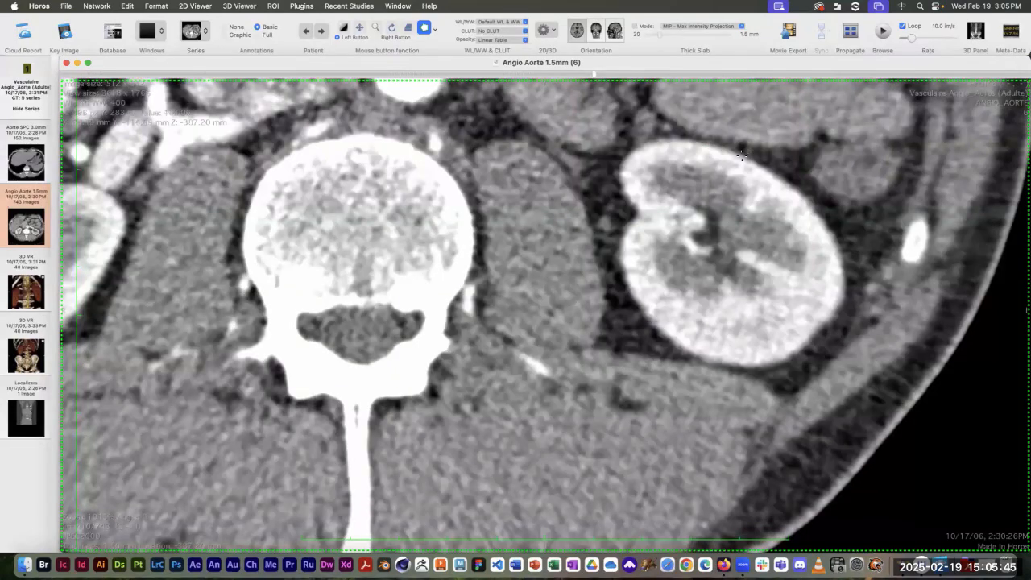
click(742, 156)
click(816, 212)
click(841, 273)
click(825, 324)
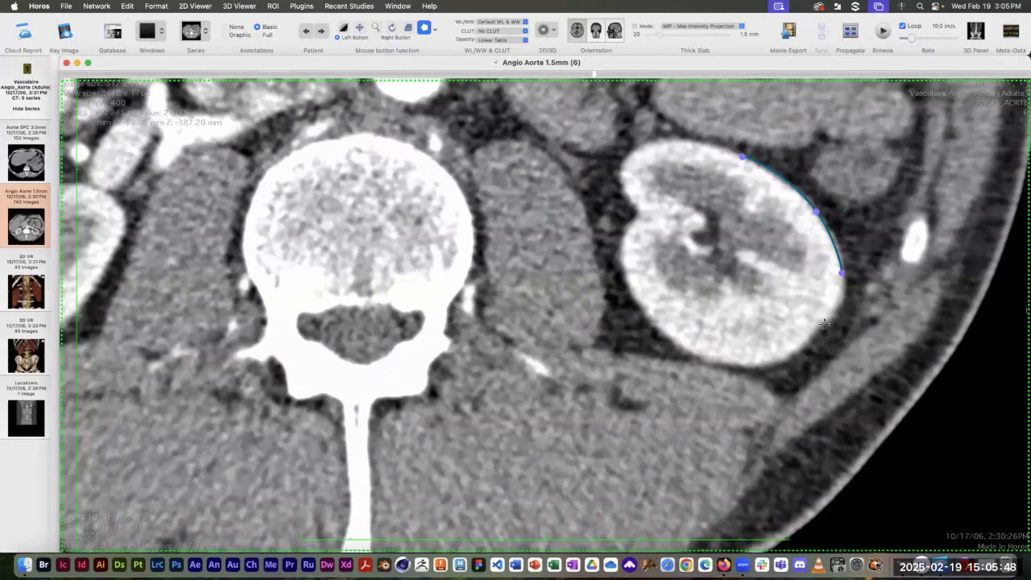
click(795, 355)
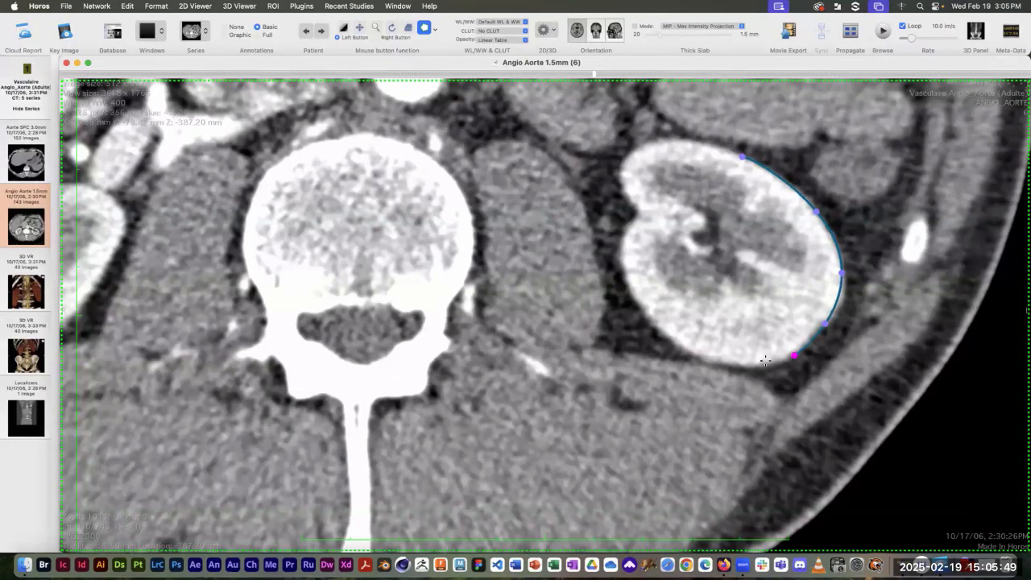
Complete the Z -387.20 mm contour along the kidney's posterior and medial borders, past the hilar notch and around the anterior lip
click(709, 360)
click(637, 298)
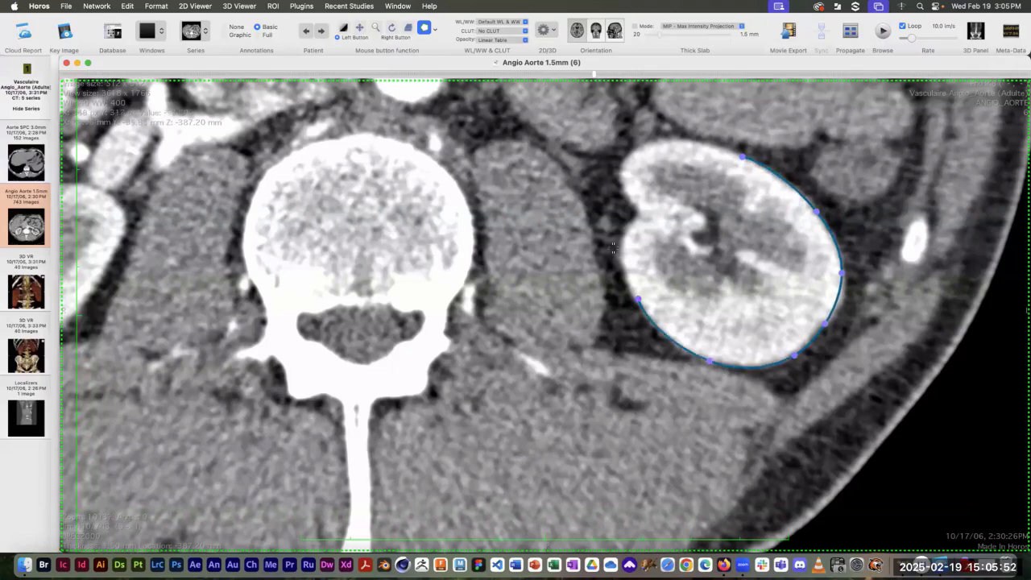
click(621, 247)
click(636, 224)
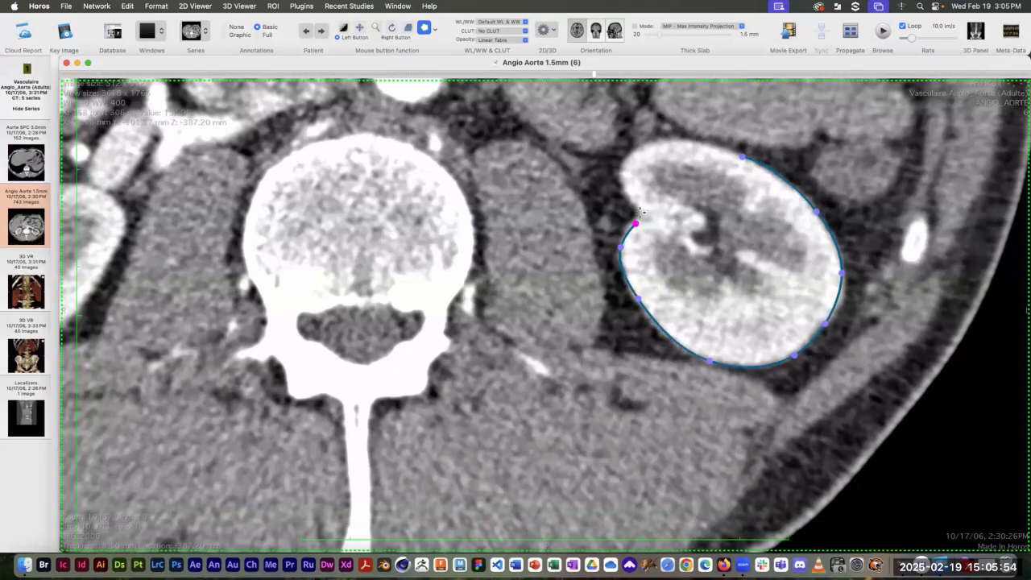
click(634, 204)
click(628, 157)
click(661, 142)
click(708, 145)
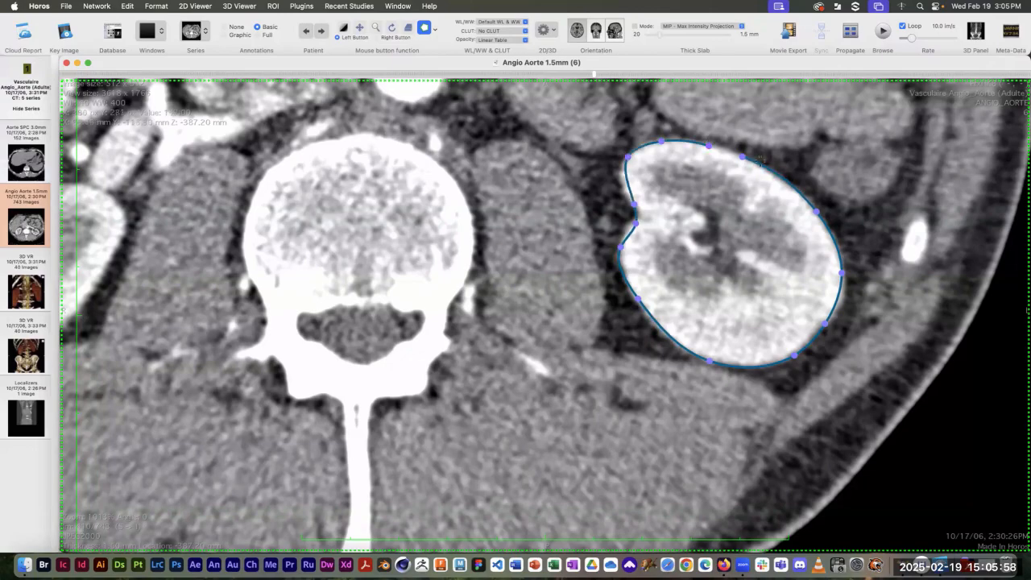
Adjust the medial vertices of the Z -387.20 mm contour with the Arrow tool to fit the kidney edge around the hilar notch
click(437, 30)
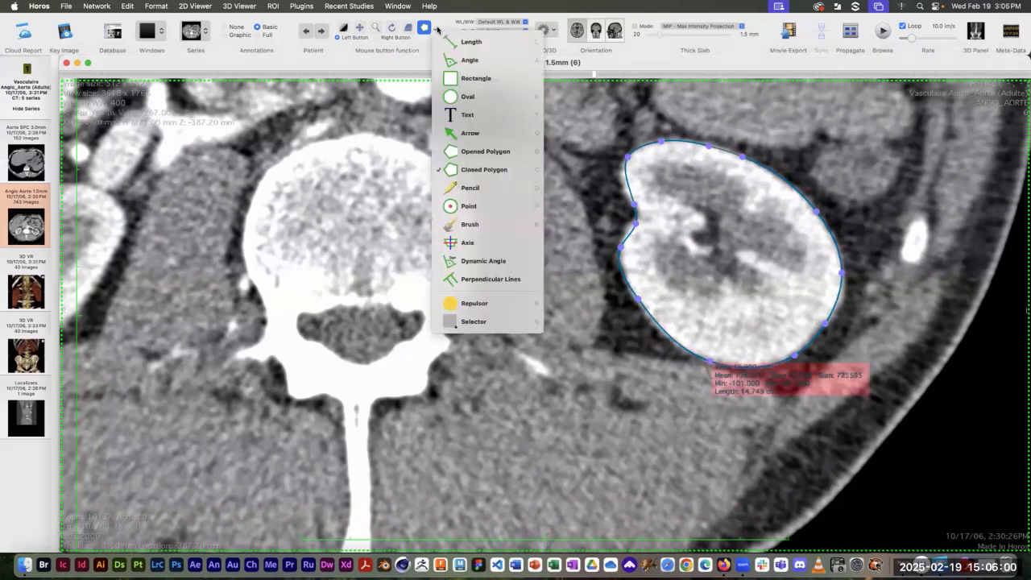
click(474, 134)
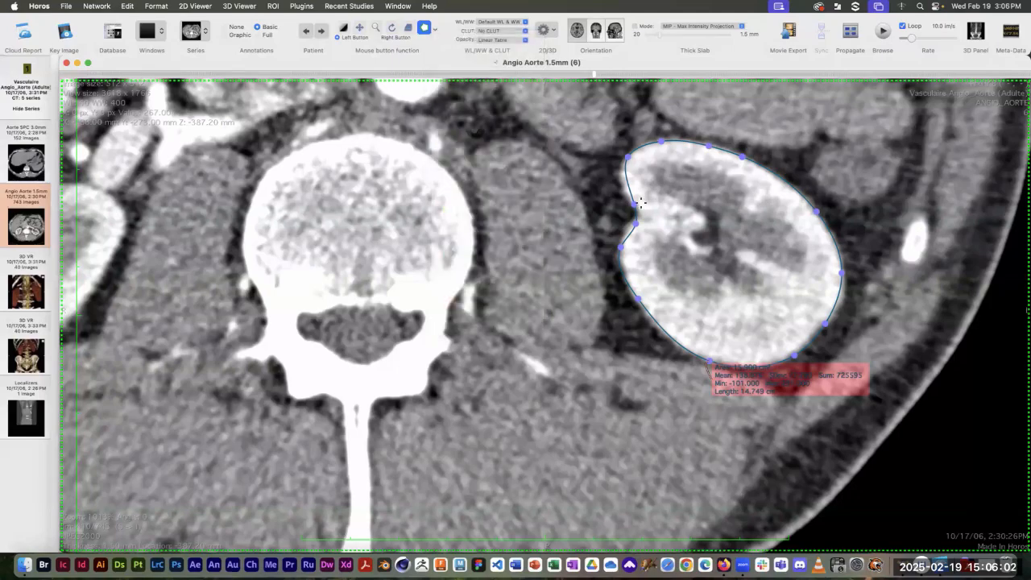
drag(625, 179, 623, 160)
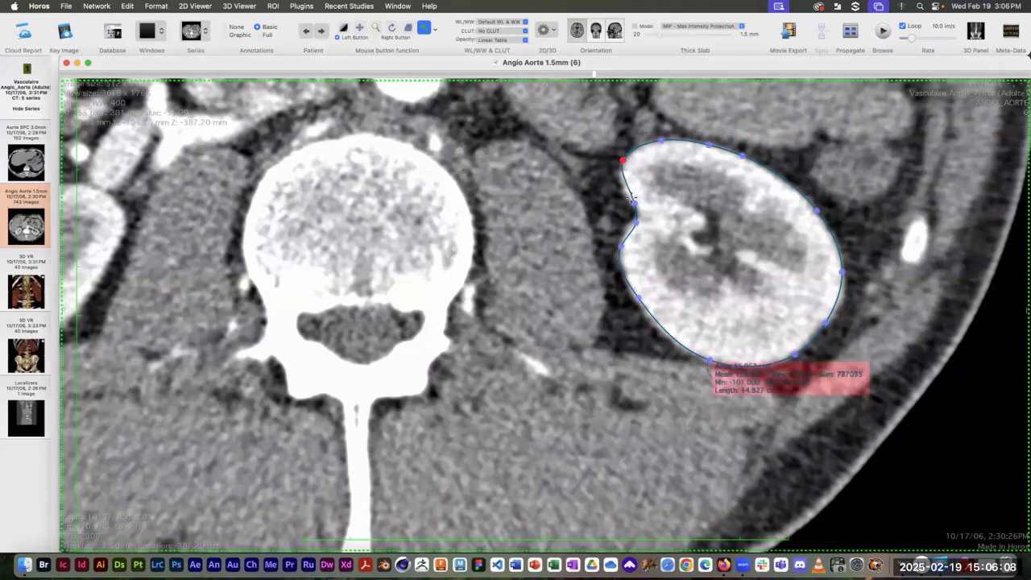
drag(635, 204, 622, 239)
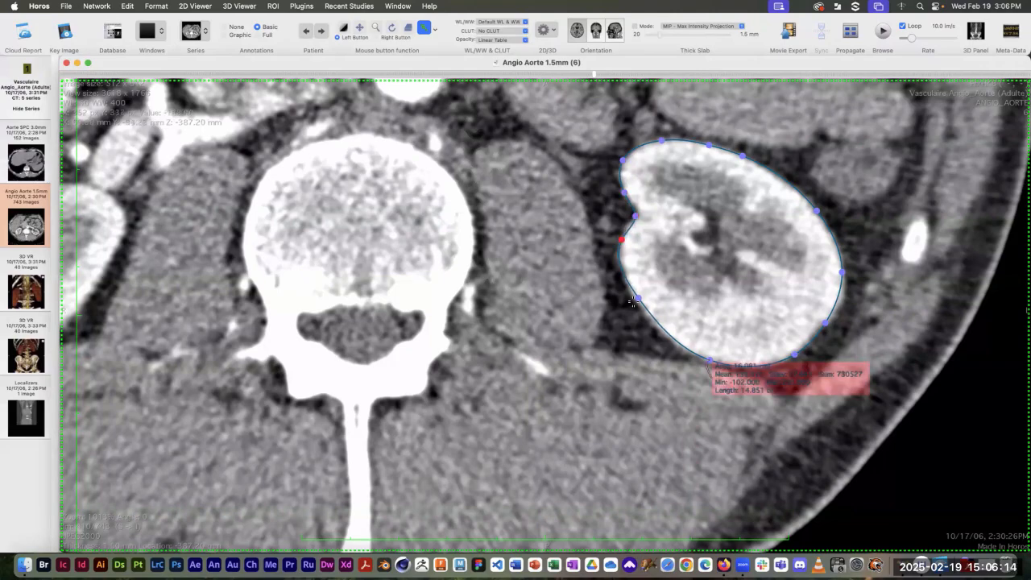
drag(636, 298, 638, 303)
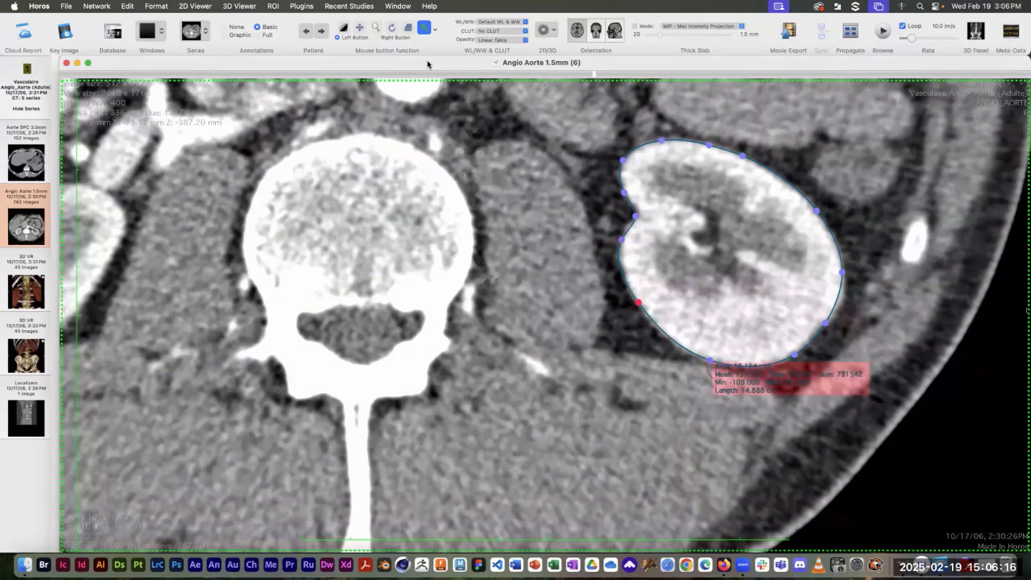
Start a Closed Polygon on the slice at Z -391.20 mm along the left kidney's anterolateral, lateral and posterolateral borders
click(432, 30)
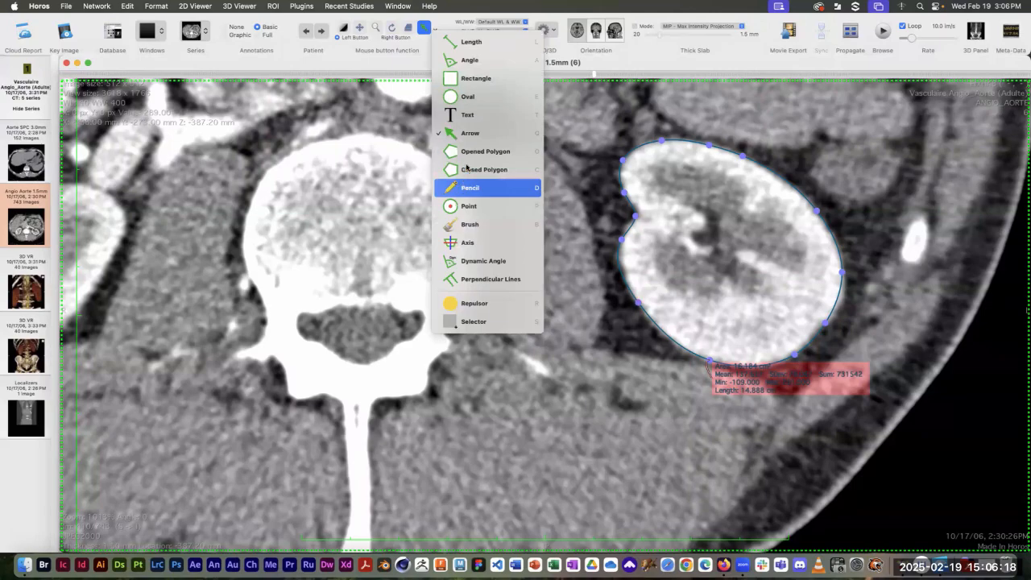
click(467, 169)
scroll(465, 166, down, 5)
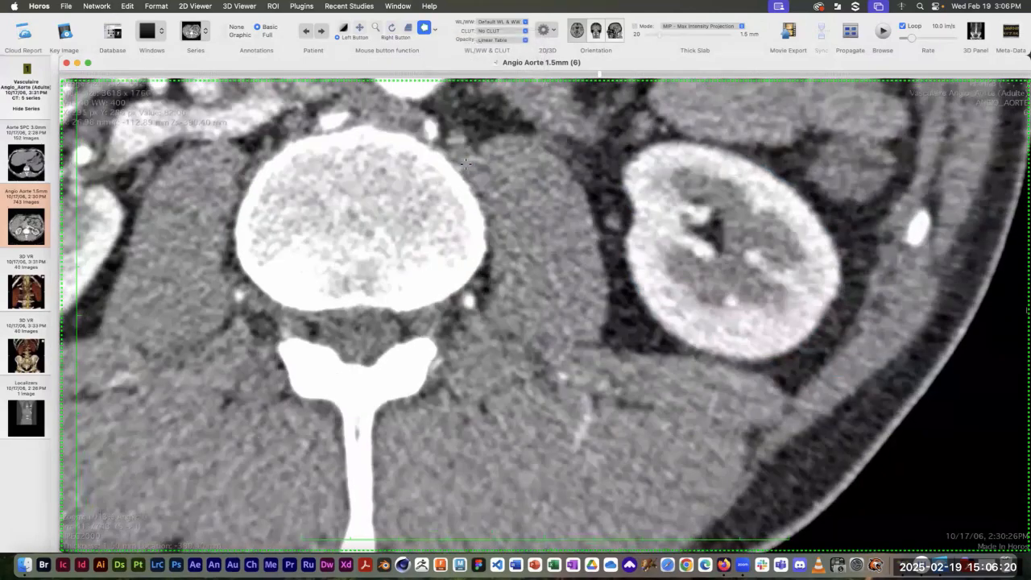
scroll(465, 164, down, 1)
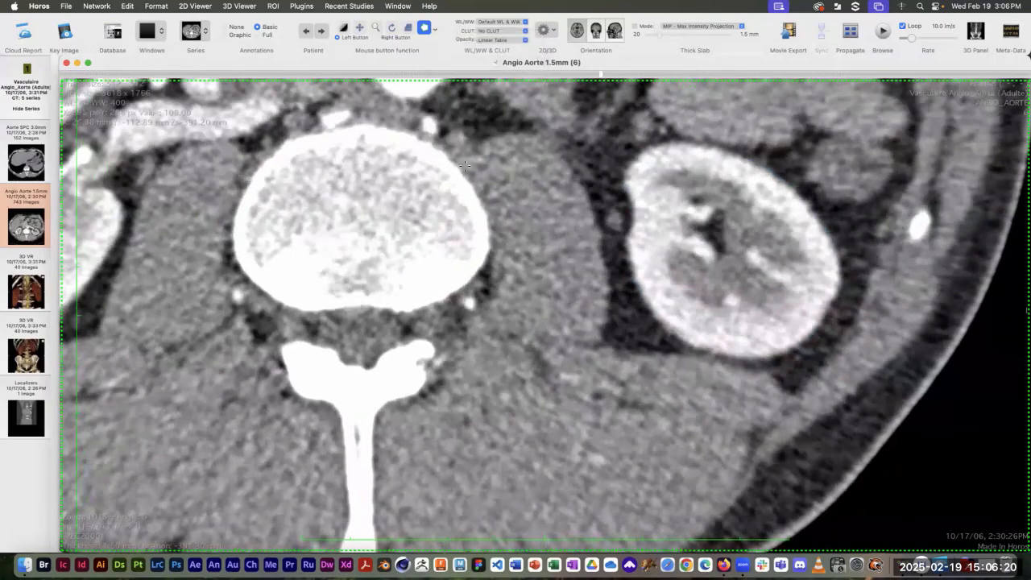
click(780, 180)
click(835, 239)
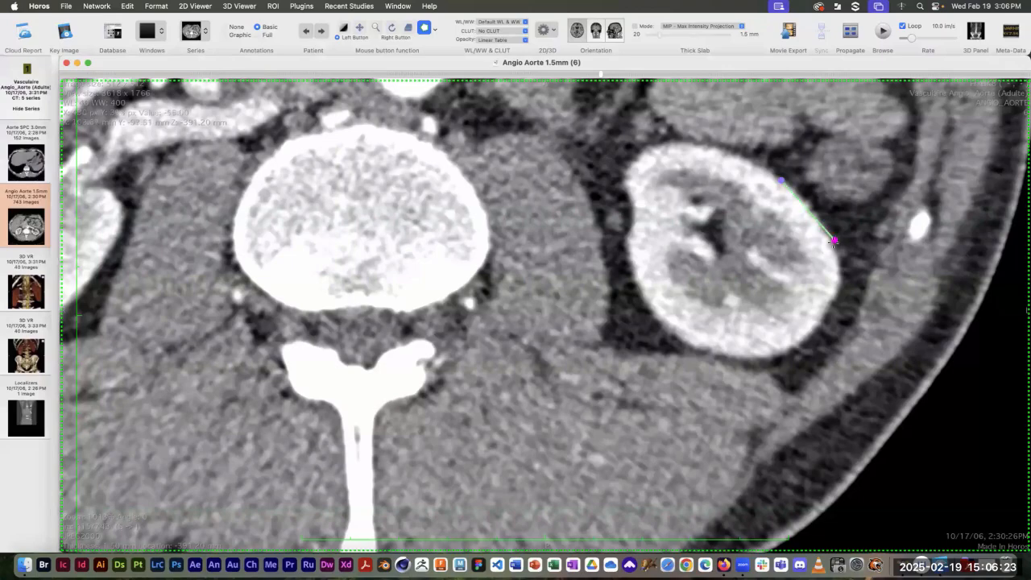
click(829, 304)
click(798, 348)
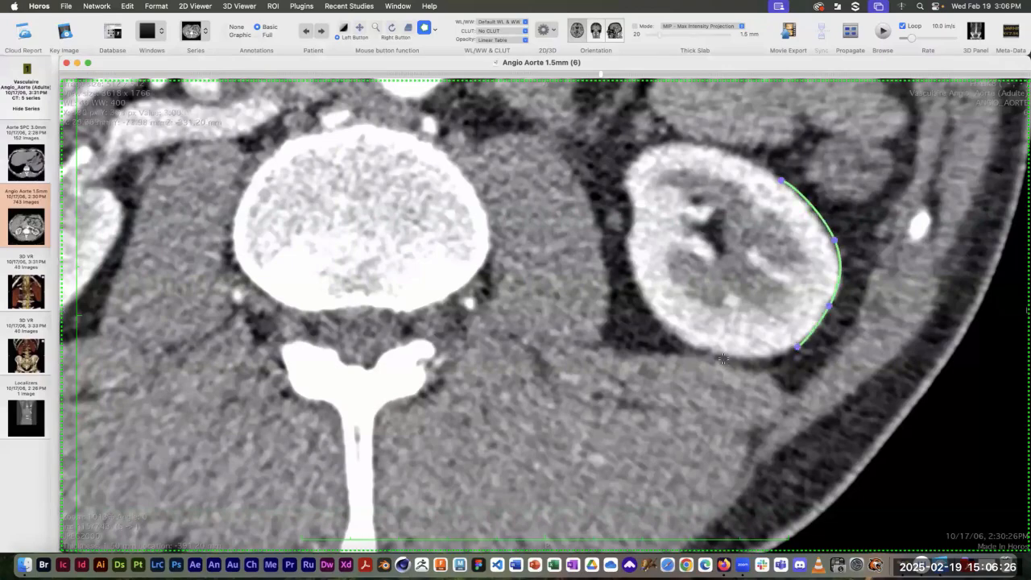
Extend the Z -391.20 mm contour along the kidney's posterior and medial borders up to the slight medial indentation
click(724, 357)
click(655, 315)
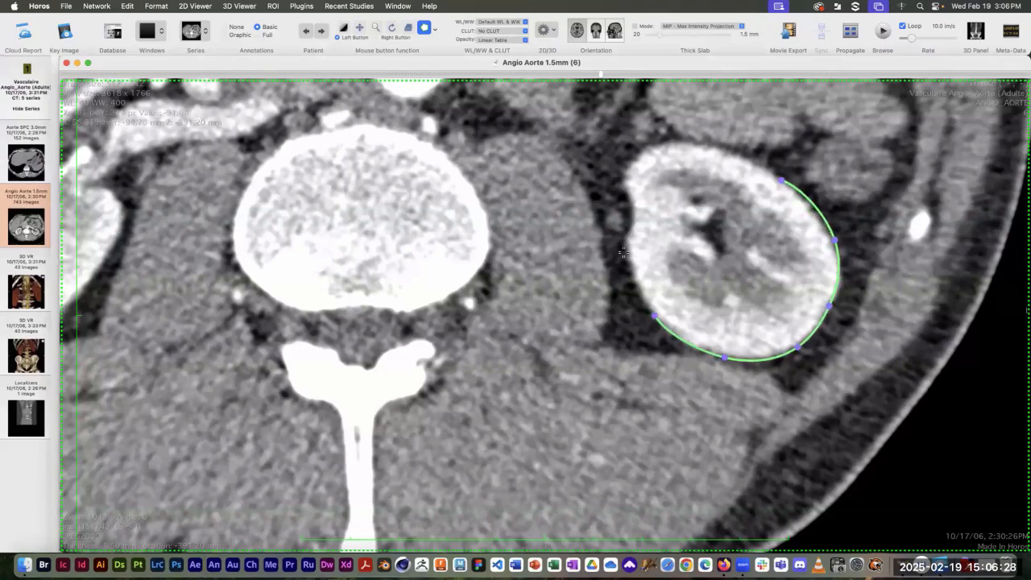
click(627, 252)
click(632, 226)
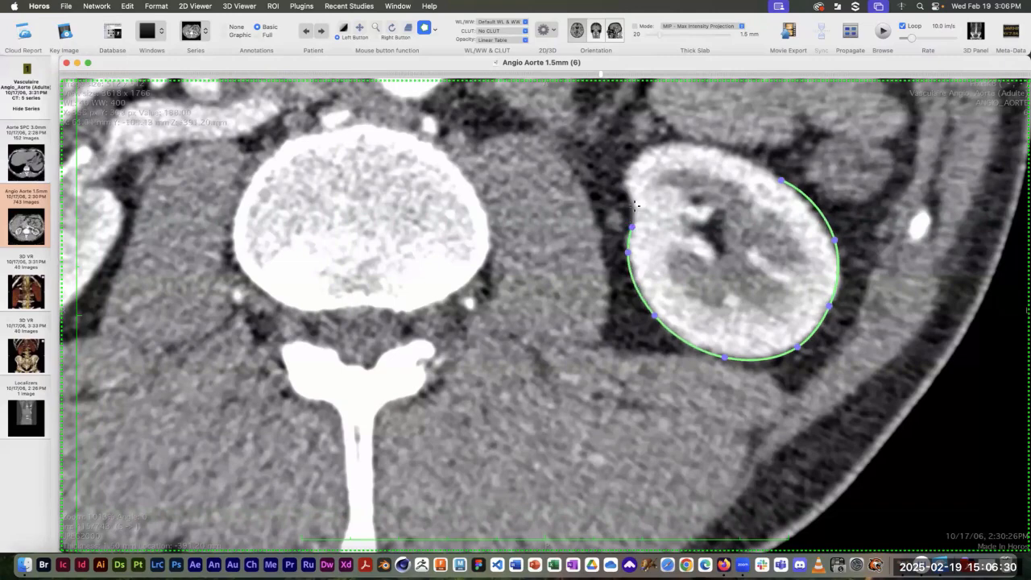
click(636, 205)
Outline the kidney's anteromedial corner and anterior border on the Z -391.20 mm slice to complete the closed polygon
click(629, 183)
click(638, 161)
click(677, 144)
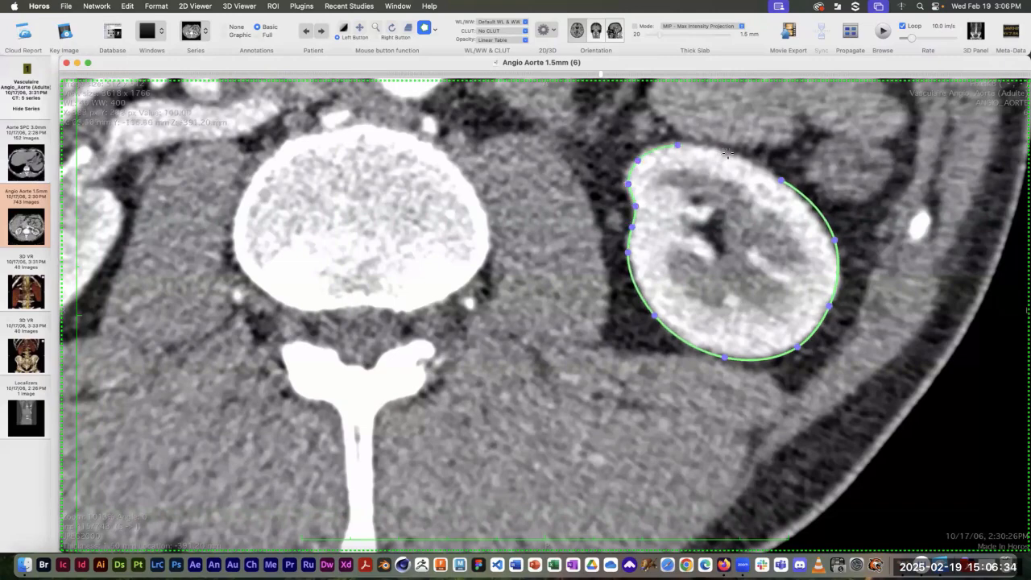
click(728, 153)
click(763, 168)
Outline the left kidney on the slice at Z -395.20 mm with a closed polygon, following its lateral, posterior and medial borders
scroll(761, 169, down, 5)
click(760, 169)
click(824, 236)
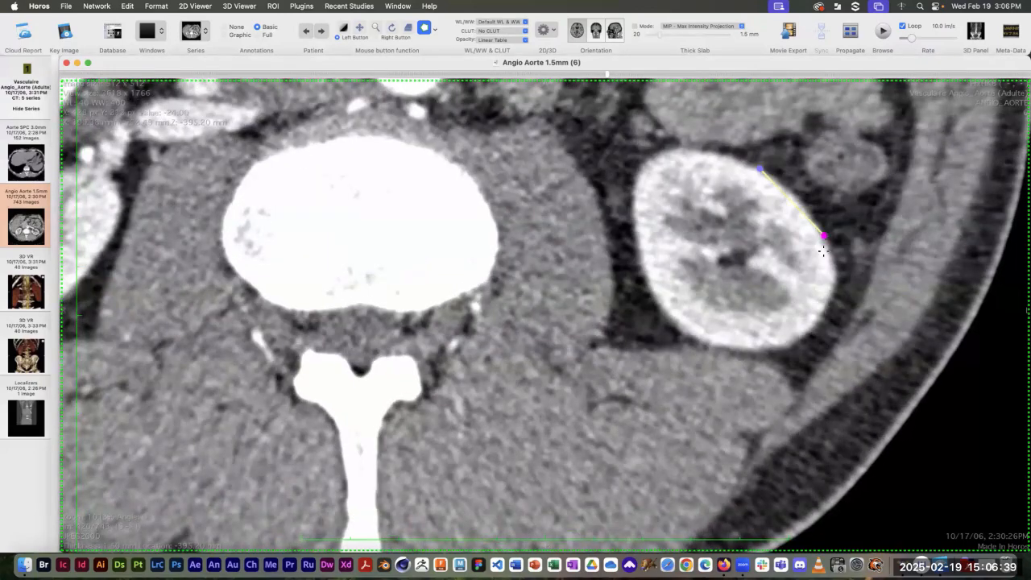
click(835, 278)
click(820, 319)
click(777, 348)
click(705, 340)
click(650, 283)
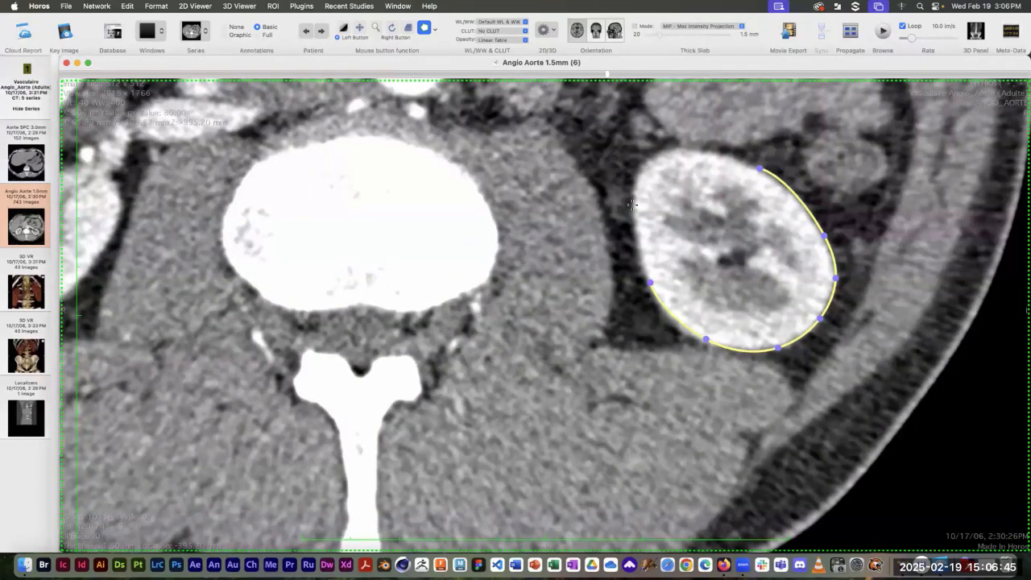
double_click(632, 204)
Outline the left kidney's outer border on the slice at Z -399.20 mm with a closed polygon
scroll(762, 179, down, 4)
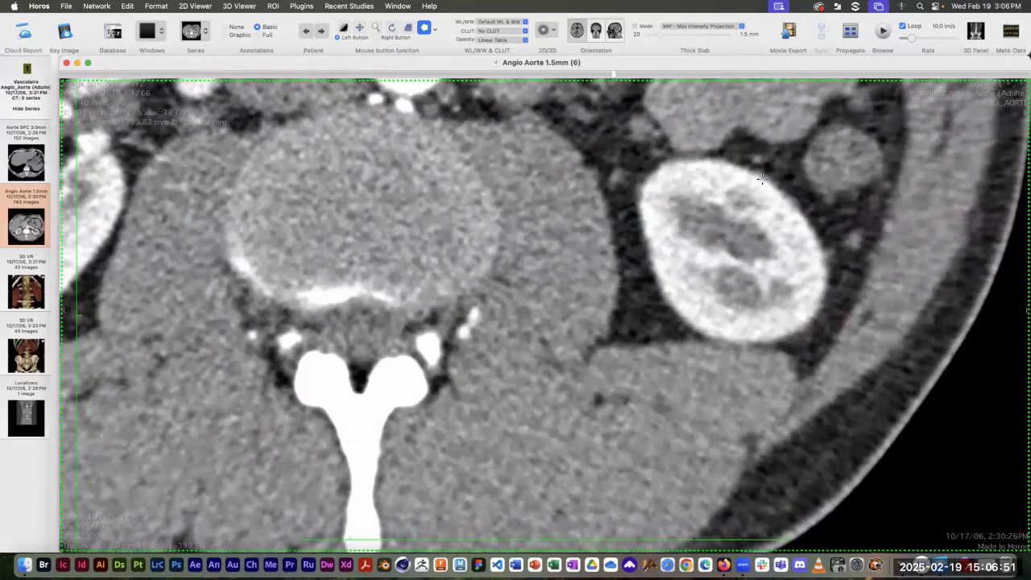
click(765, 177)
click(814, 231)
click(828, 280)
click(801, 328)
click(753, 345)
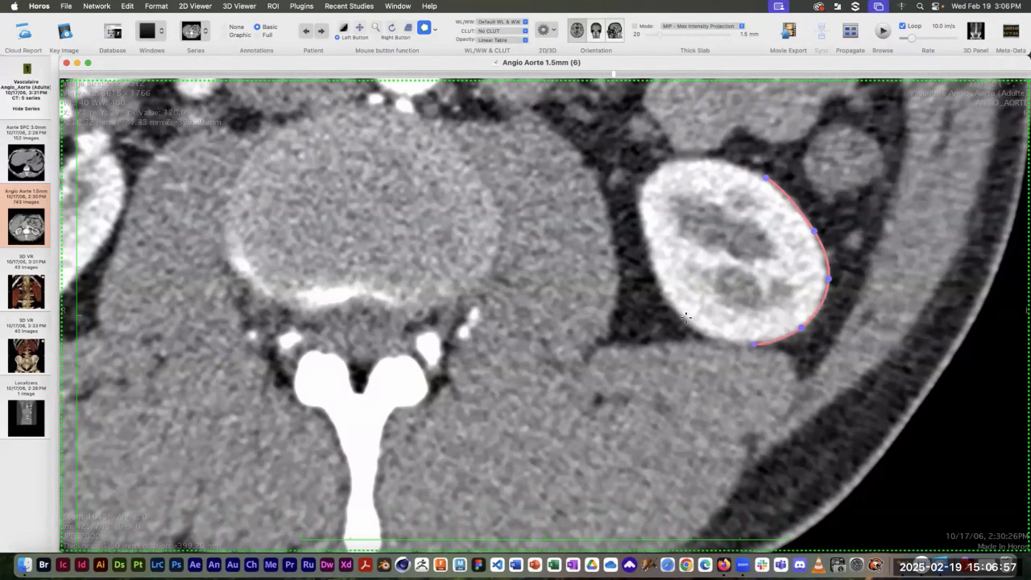
click(686, 317)
click(659, 274)
click(640, 203)
click(670, 161)
double_click(720, 160)
Draw a closed polygon around the left kidney on the slice at Z -403.20 mm, from its anterolateral border around to its anterior border
scroll(730, 163, down, 5)
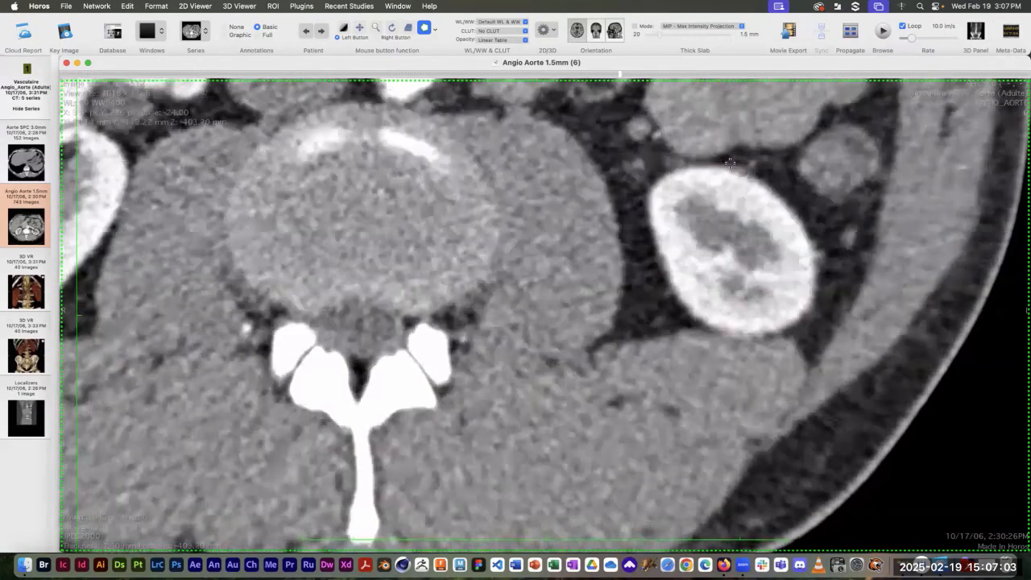
click(775, 197)
click(813, 248)
click(811, 296)
click(772, 326)
click(704, 319)
click(663, 258)
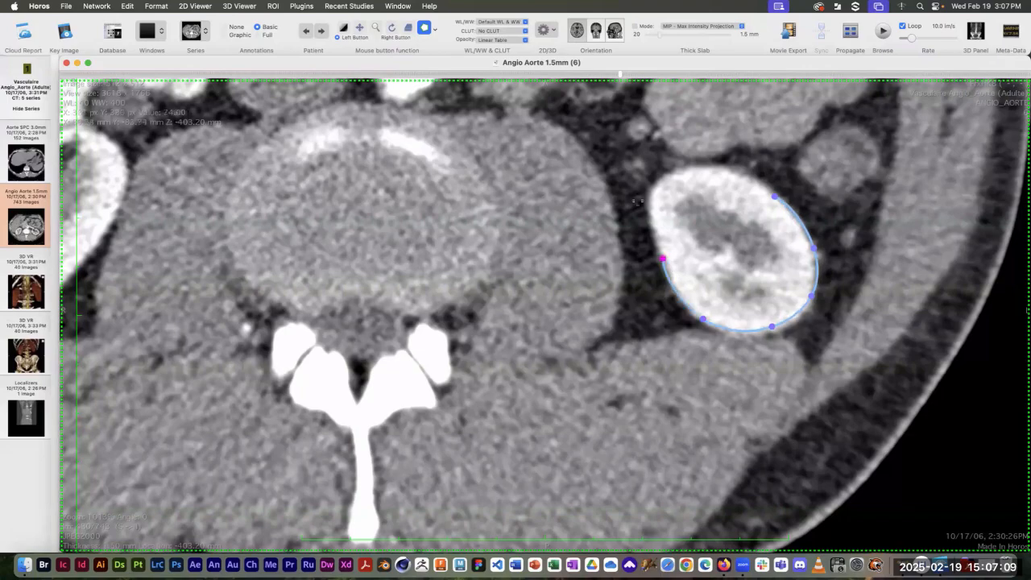
click(650, 206)
click(693, 166)
double_click(748, 171)
Trace the left kidney with a closed polygon on the slice at Z -407.20 mm, following its lateral, posterior, medial and anterior borders
scroll(749, 172, down, 5)
click(774, 199)
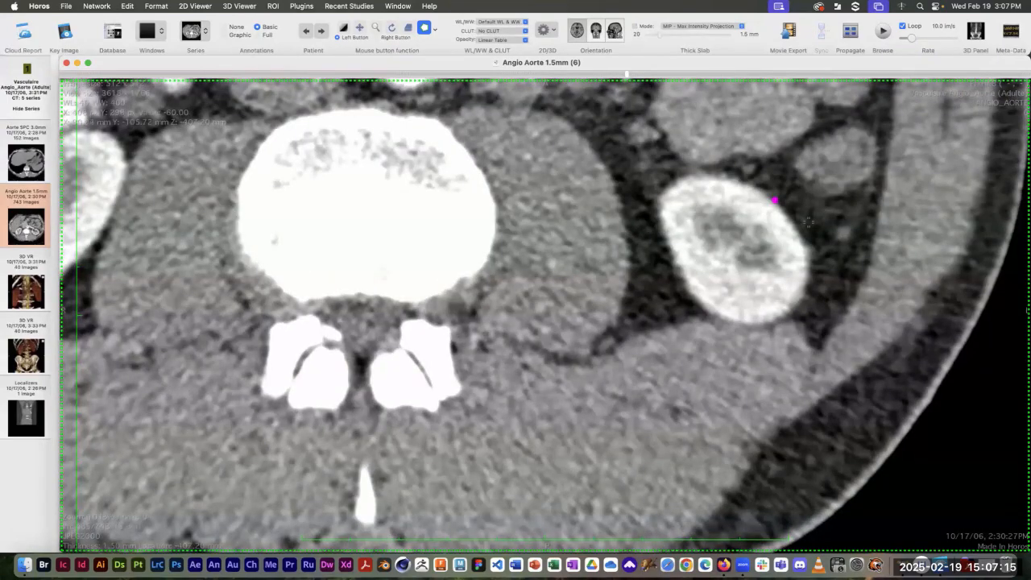
click(811, 248)
click(797, 307)
click(745, 327)
click(685, 282)
click(661, 211)
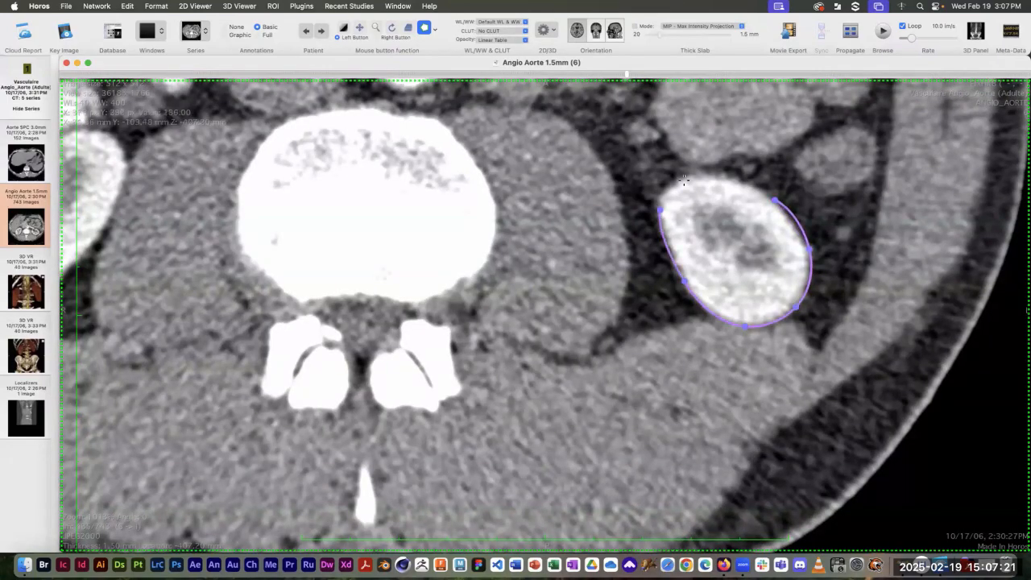
click(684, 179)
double_click(734, 185)
Outline the smaller kidney cross-section on the slice at Z -411.20 mm with a closed polygon
scroll(736, 185, down, 5)
click(766, 203)
click(800, 246)
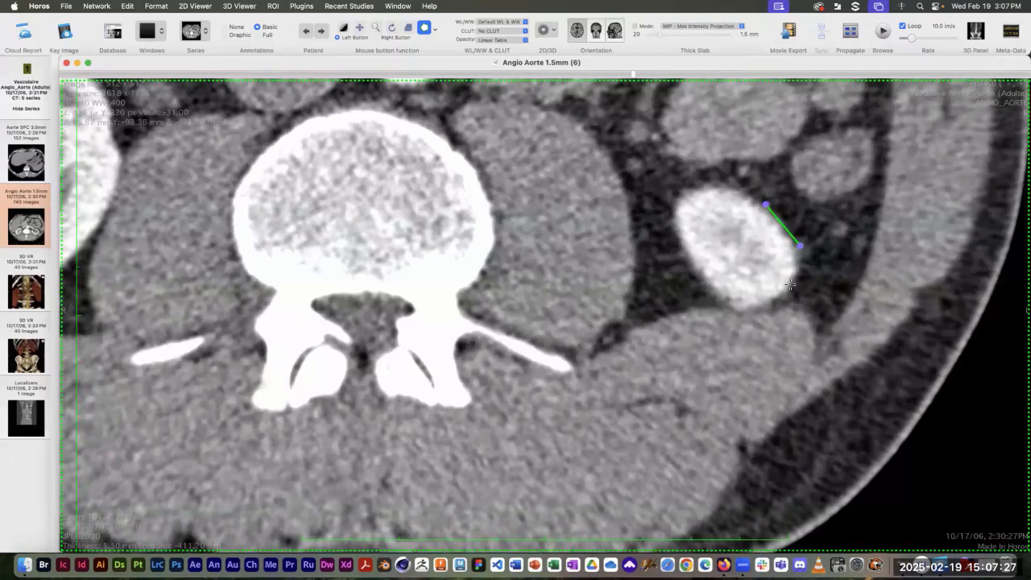
click(791, 285)
click(751, 309)
click(696, 274)
click(675, 213)
click(699, 188)
click(722, 187)
double_click(750, 199)
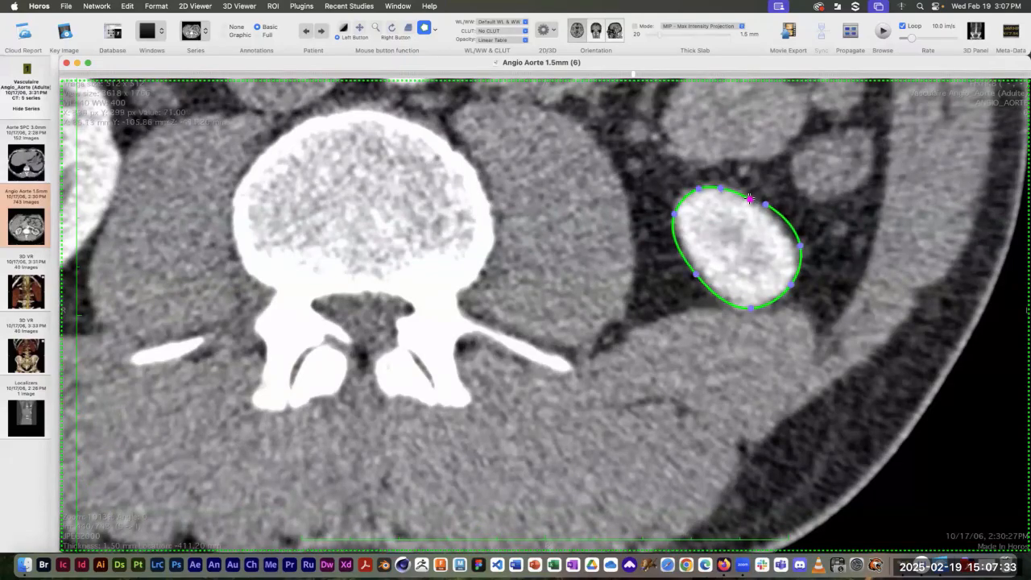
Enclose the left kidney's lower pole on the slice at Z -415.20 mm with a closed polygon
scroll(750, 199, down, 5)
click(752, 219)
click(775, 250)
click(775, 279)
click(756, 286)
click(719, 267)
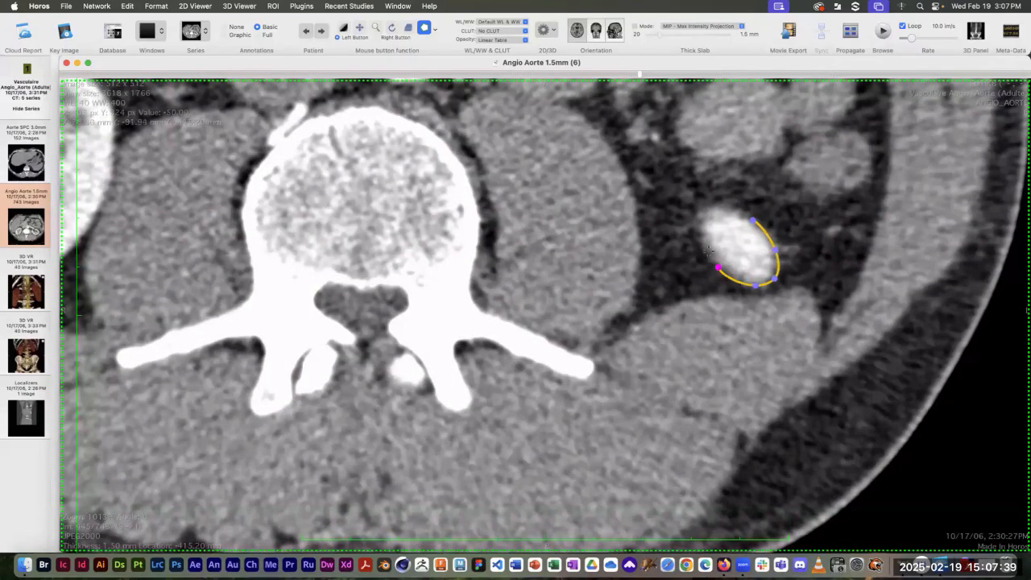
click(695, 224)
click(707, 206)
click(735, 214)
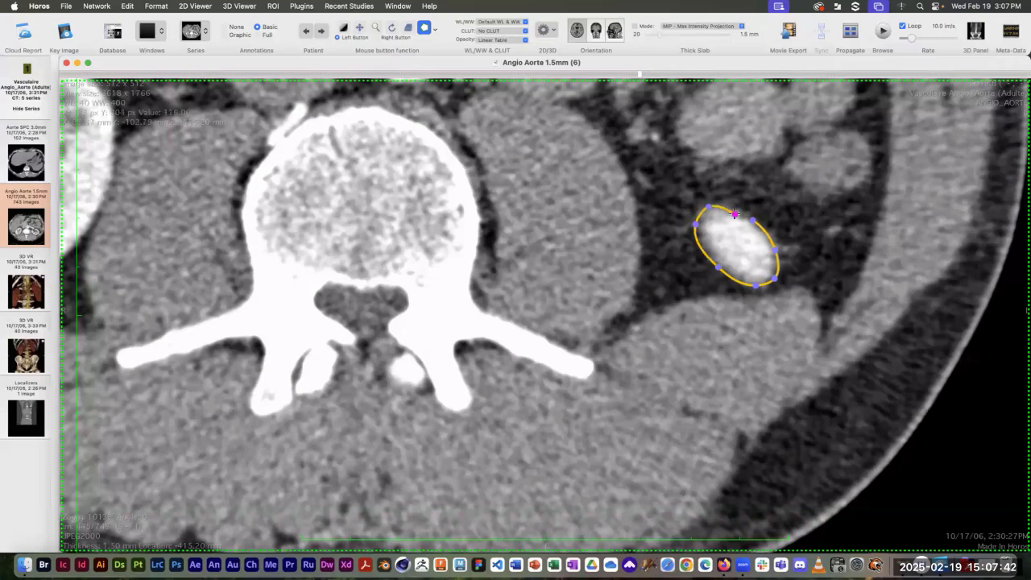
Check the slices around the drawn contours and rename the ROIs as kidney
scroll(735, 213, down, 3)
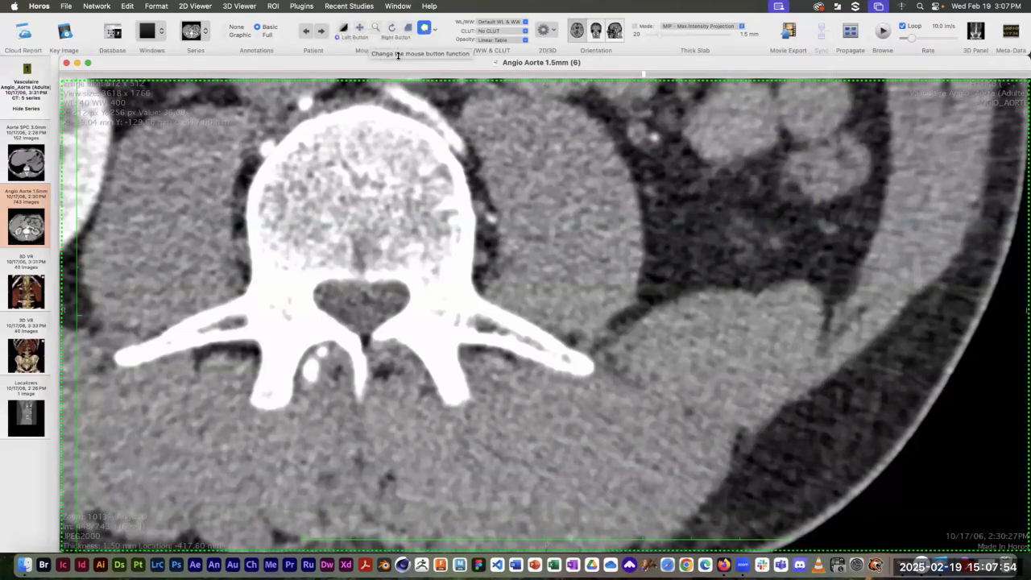
scroll(700, 122, down, 10)
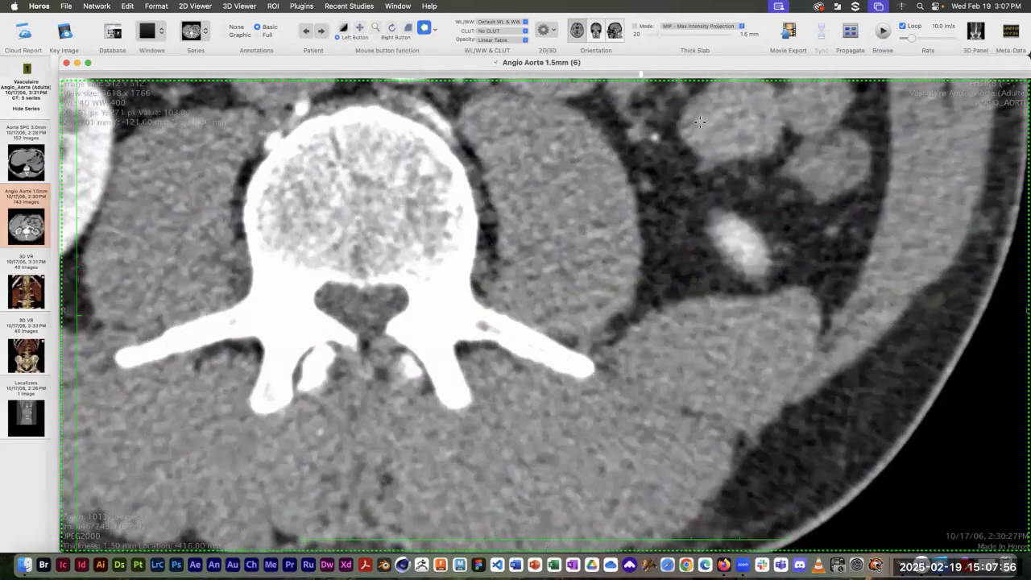
scroll(700, 121, down, 10)
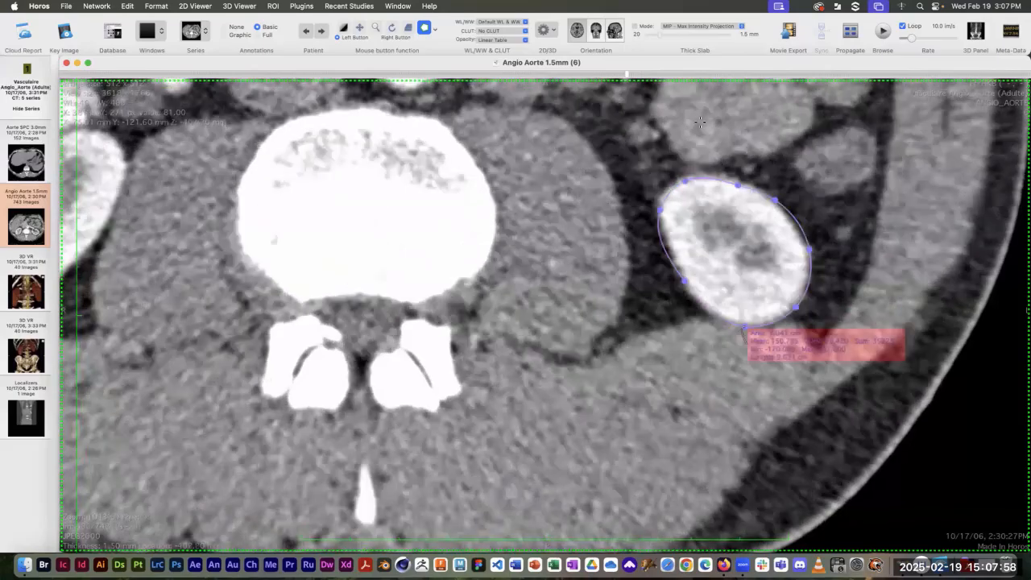
scroll(700, 122, down, 5)
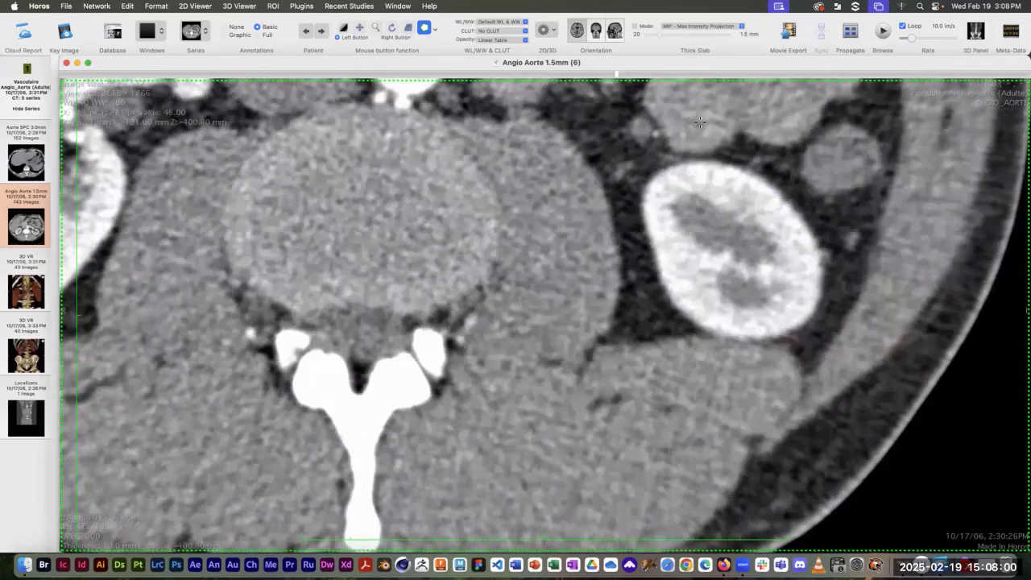
scroll(700, 122, down, 5)
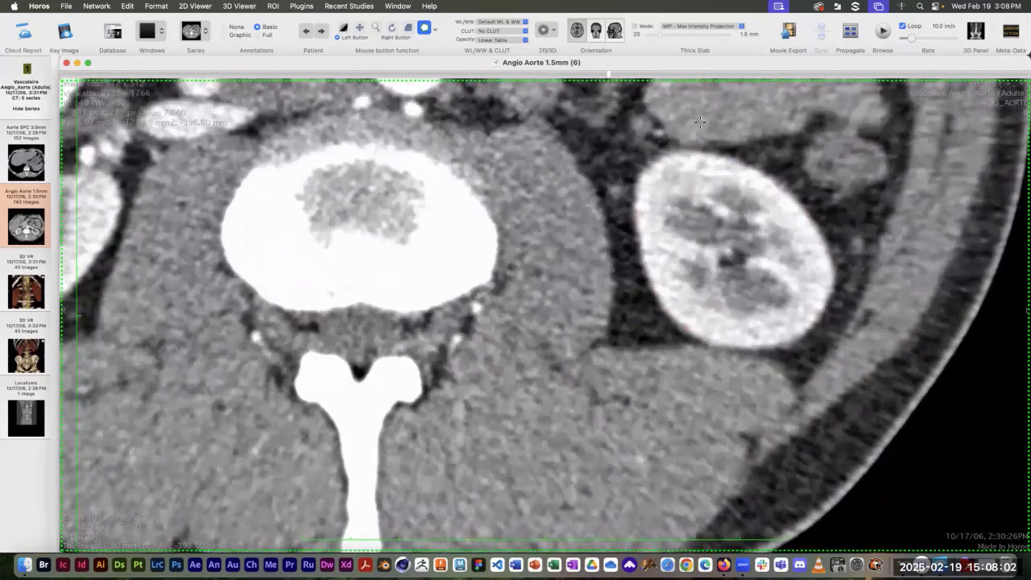
scroll(701, 122, down, 10)
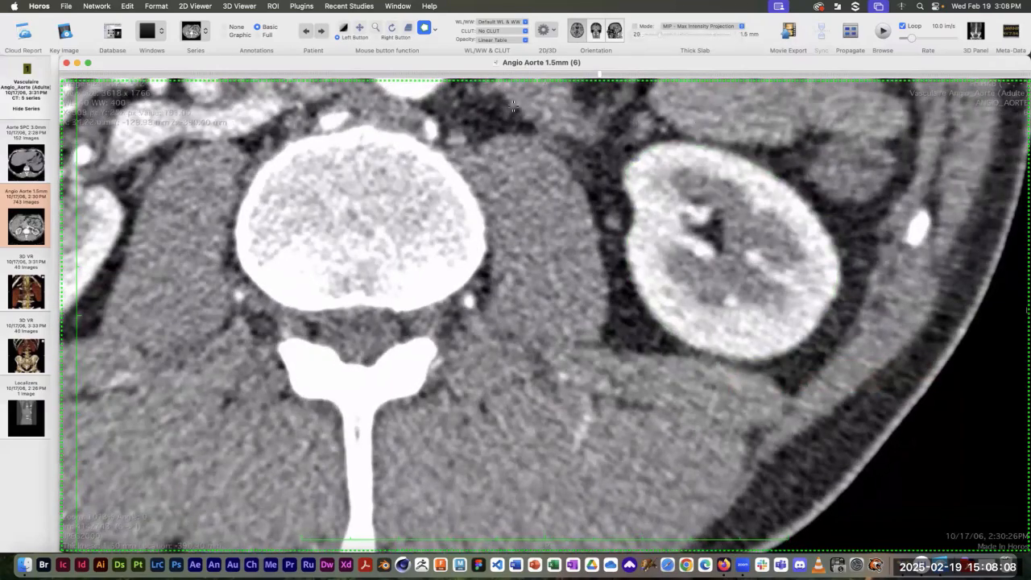
click(274, 6)
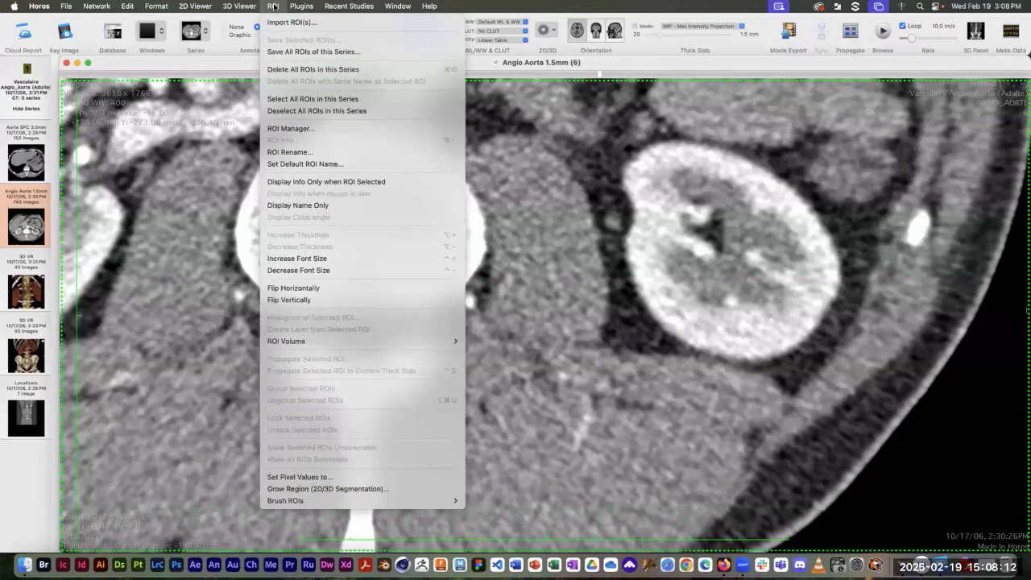
click(304, 152)
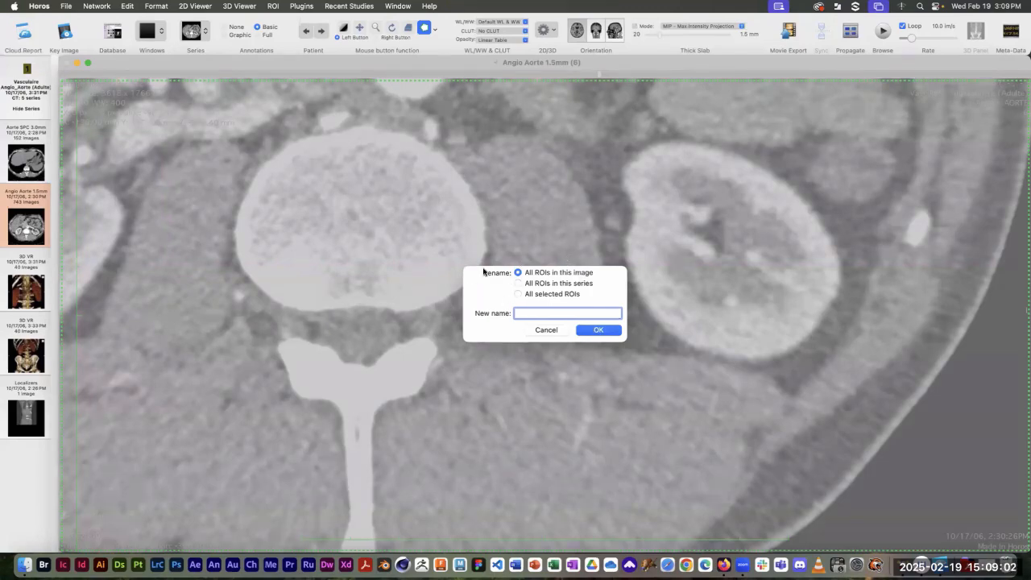
text(kidney)
click(597, 330)
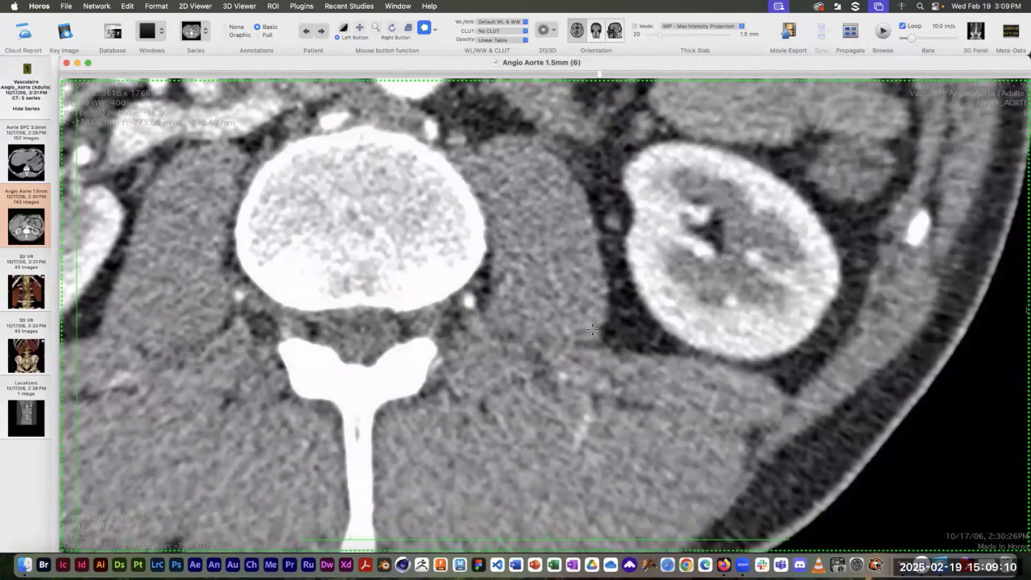
Select the kidney contour on the slice at Z -395.20 mm and generate the missing ROIs between the drawn slices
scroll(592, 330, up, 3)
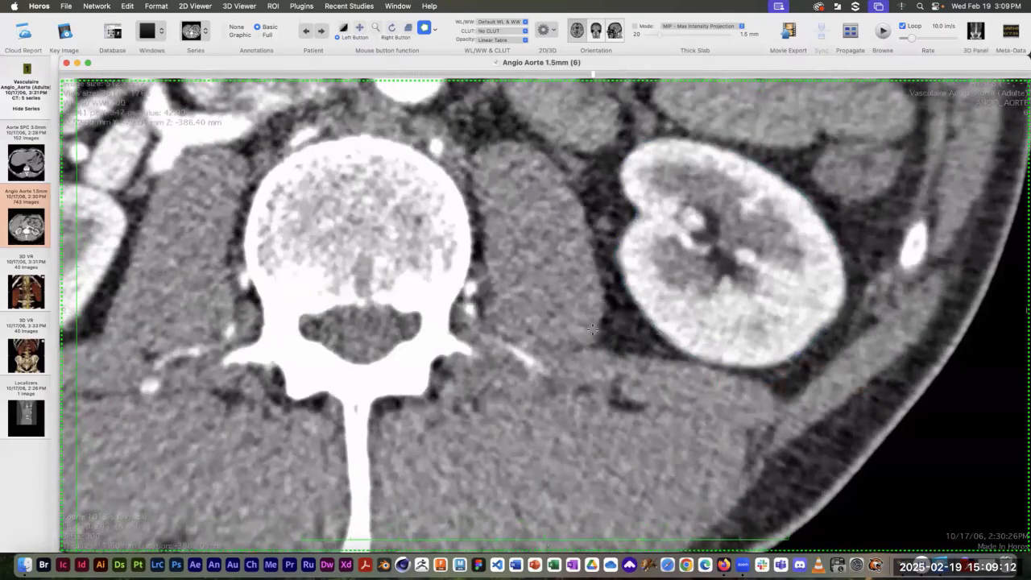
scroll(592, 330, down, 1)
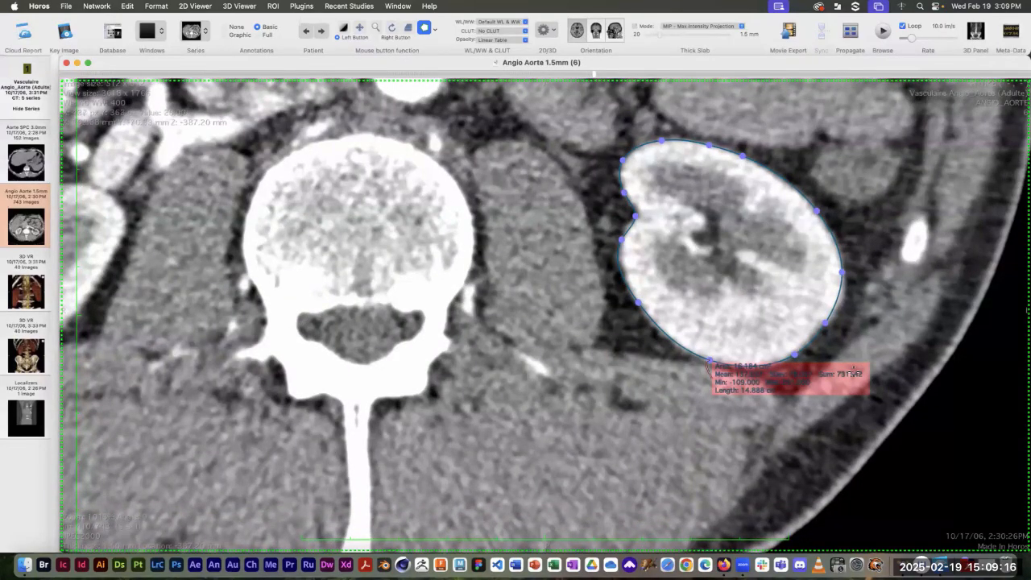
scroll(870, 366, down, 6)
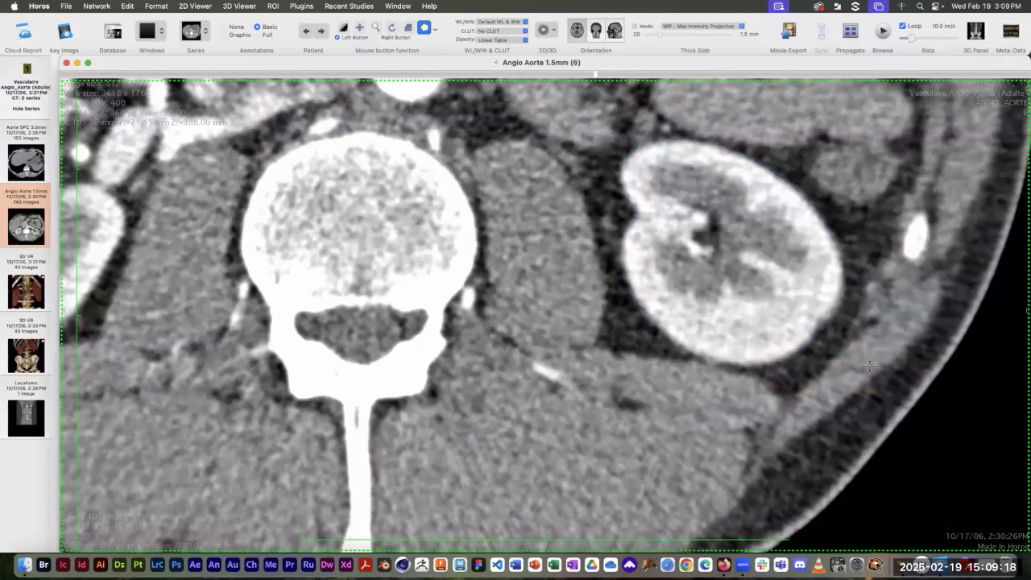
scroll(870, 366, down, 1)
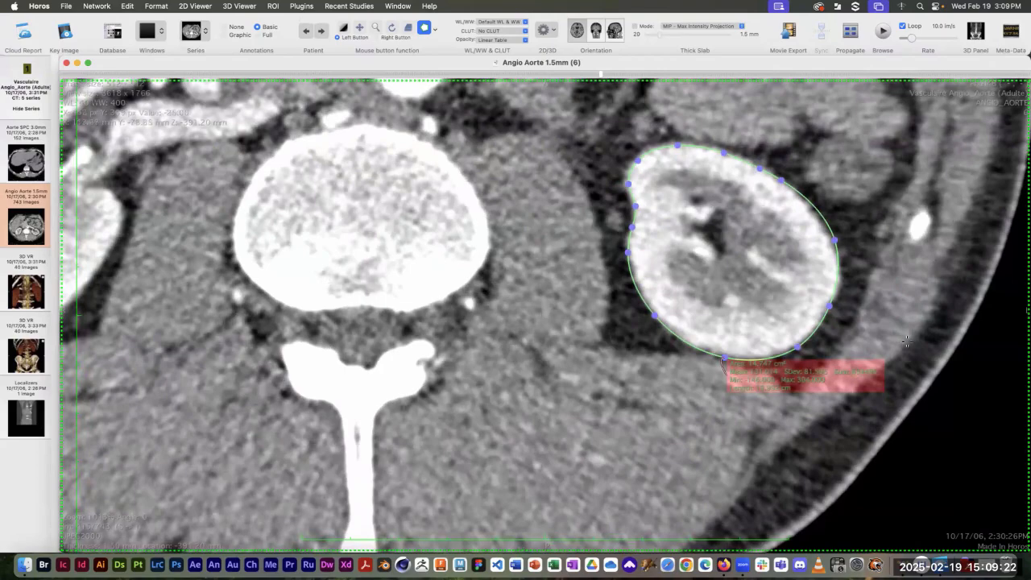
scroll(906, 341, down, 4)
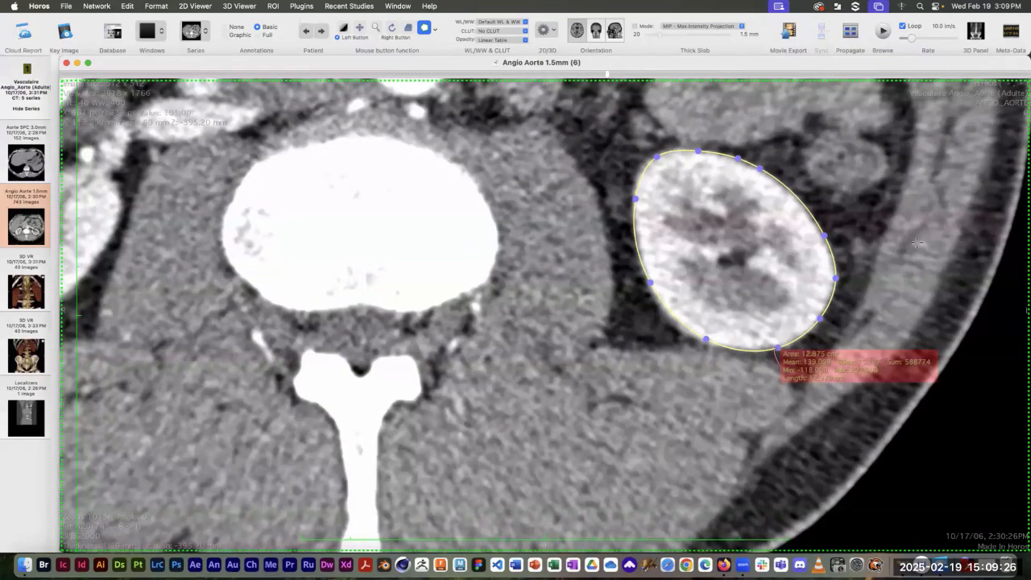
click(273, 6)
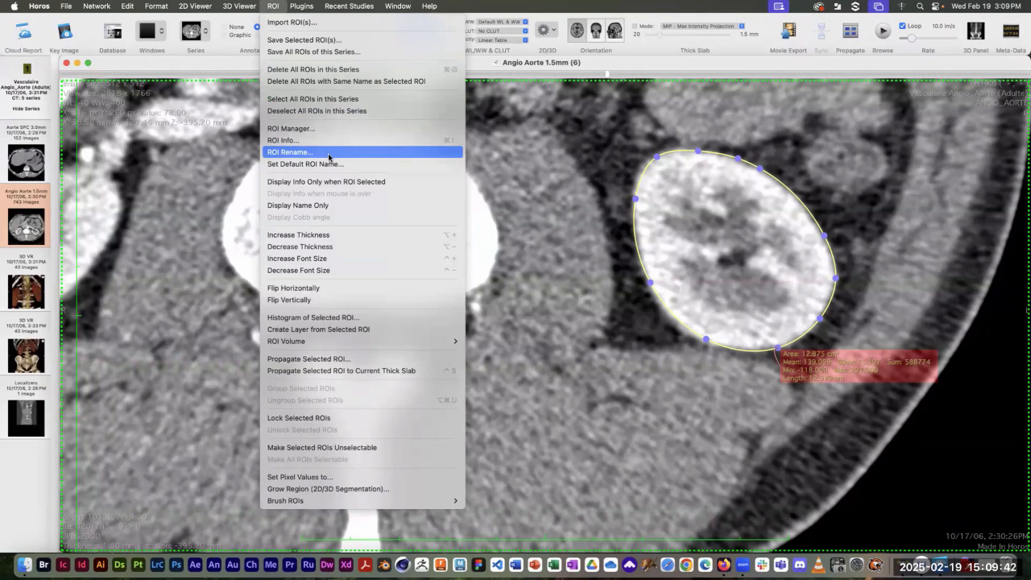
mouse_move(287, 345)
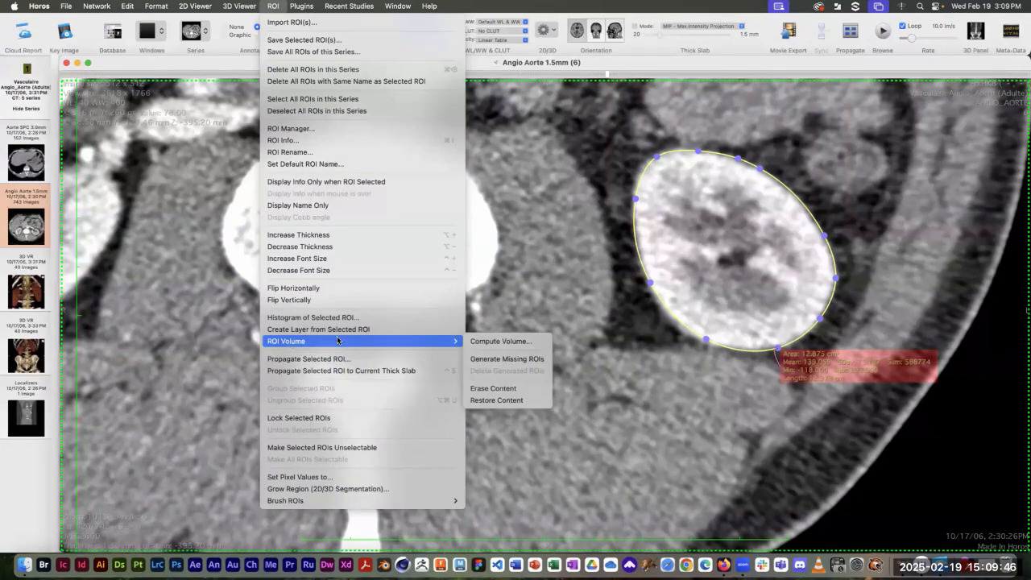
click(526, 364)
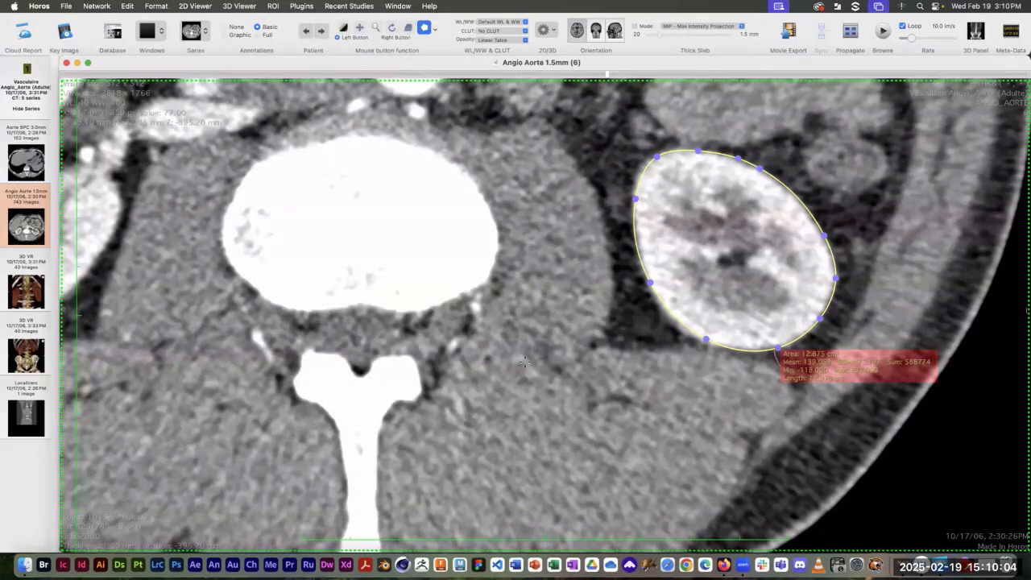
Using the Arrow tool, move the lateral, anterolateral and medial points of a generated contour between Z -407.20 and -411.20 mm closer to the kidney edge
scroll(524, 363, down, 8)
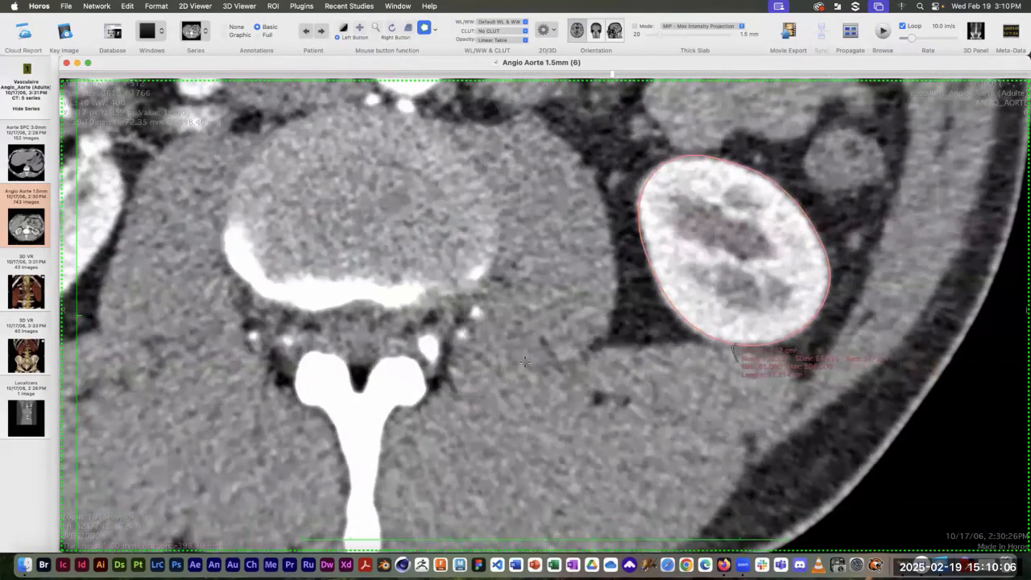
scroll(525, 363, down, 8)
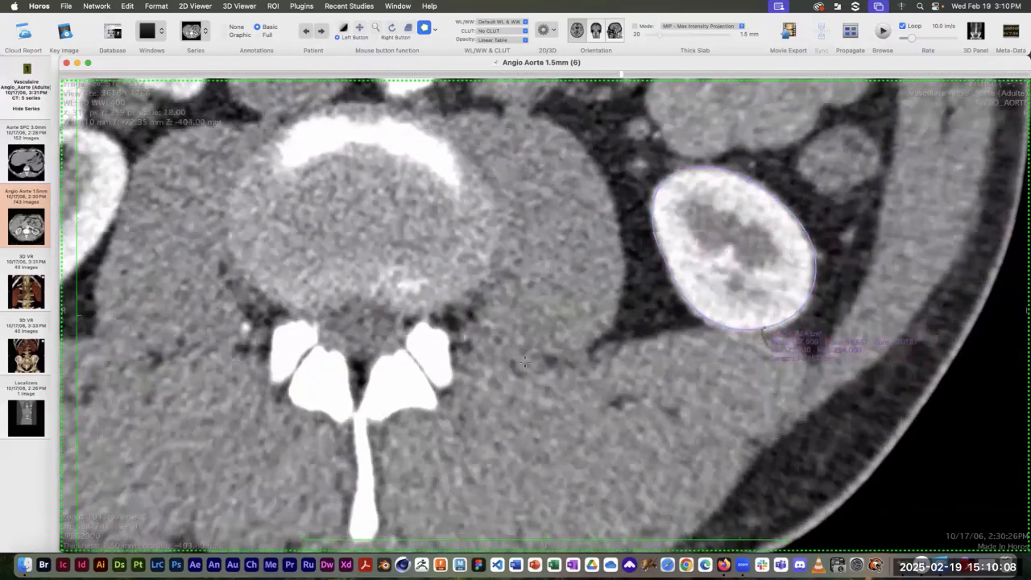
scroll(524, 363, down, 6)
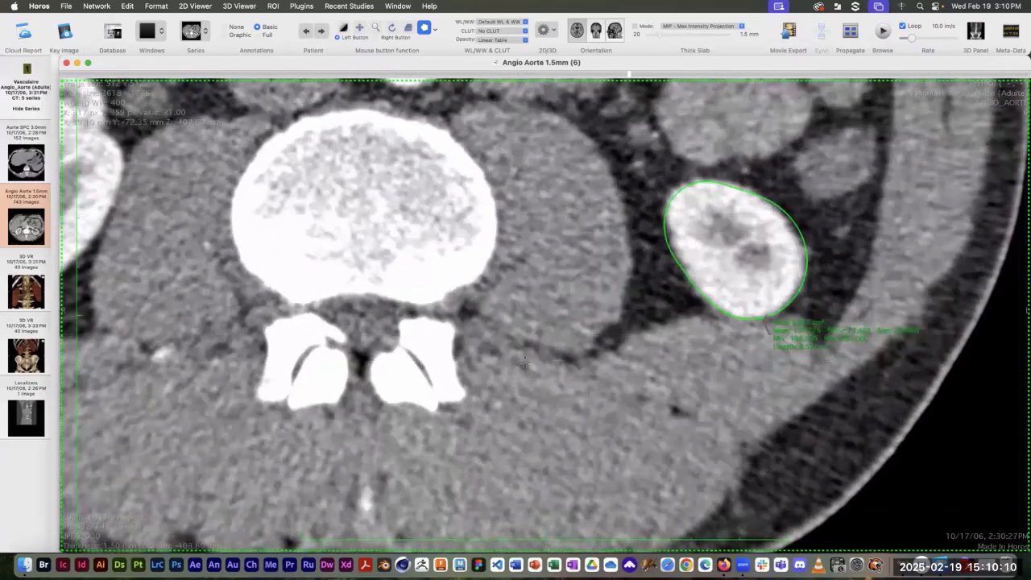
scroll(524, 364, down, 8)
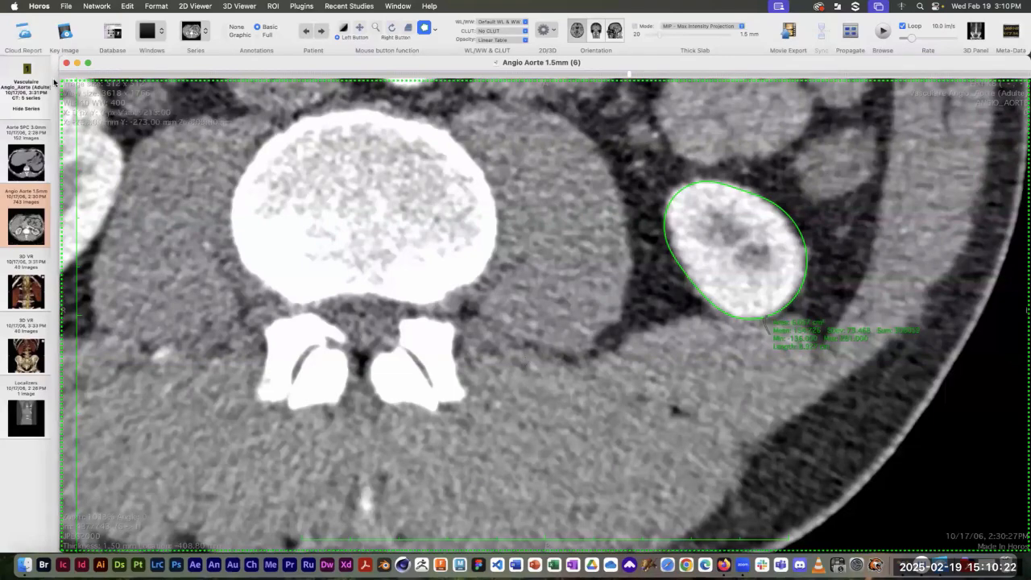
click(436, 29)
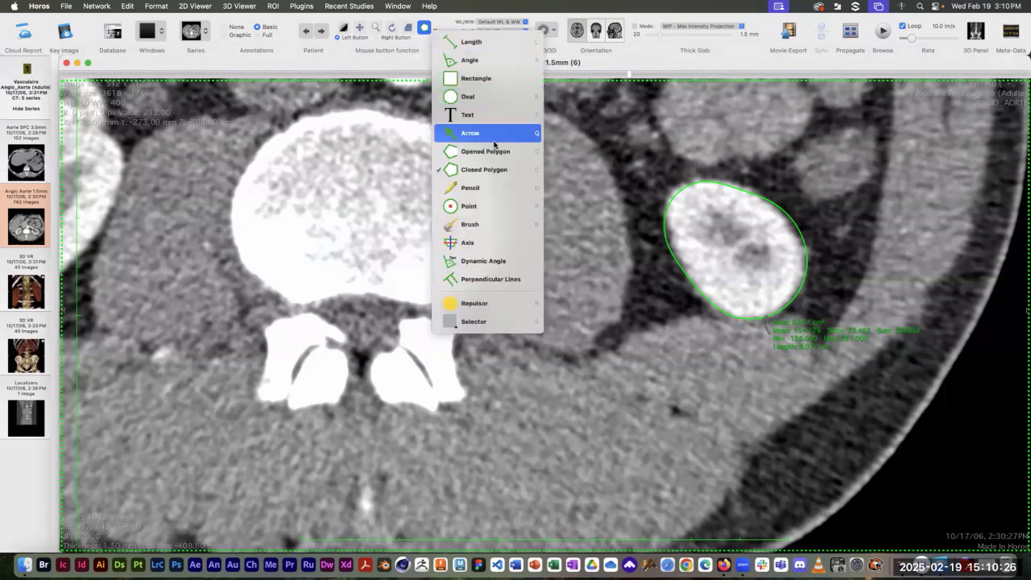
click(470, 133)
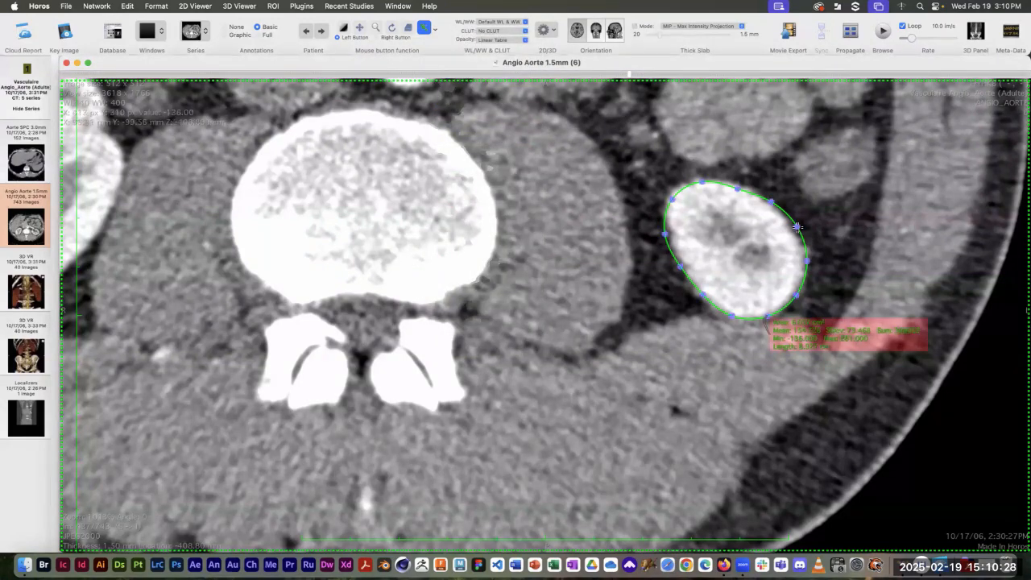
click(798, 232)
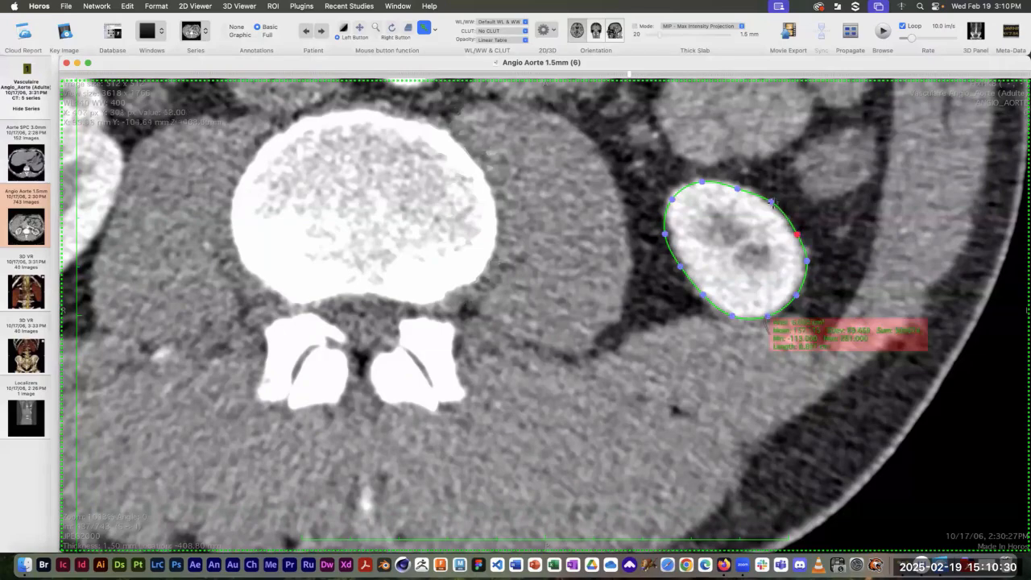
drag(771, 202, 773, 204)
drag(664, 232, 668, 233)
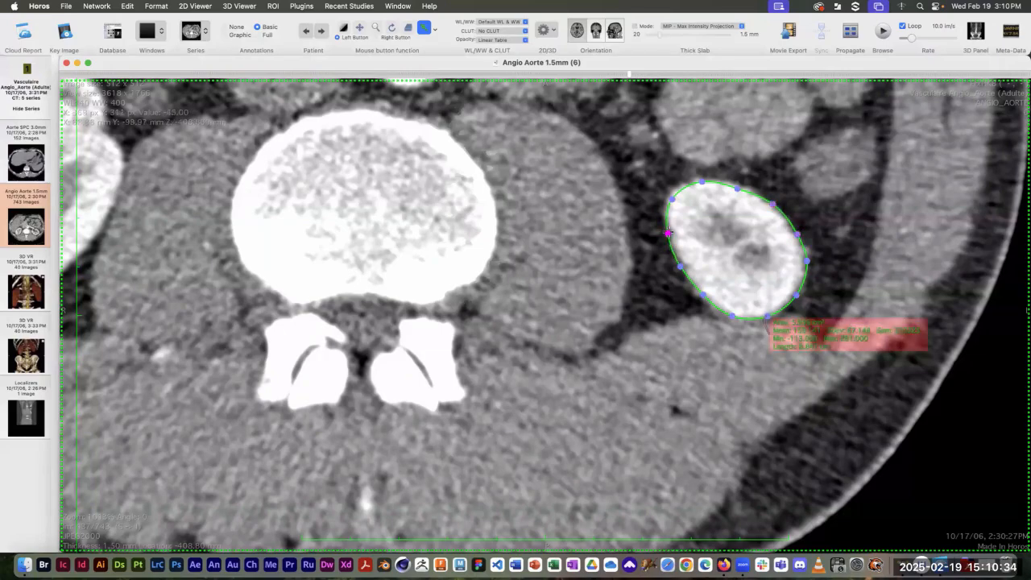
Move the lateral, anterolateral and anteromedial points of the contour on the slice at Z -411.20 mm to the kidney edge
scroll(773, 236, down, 5)
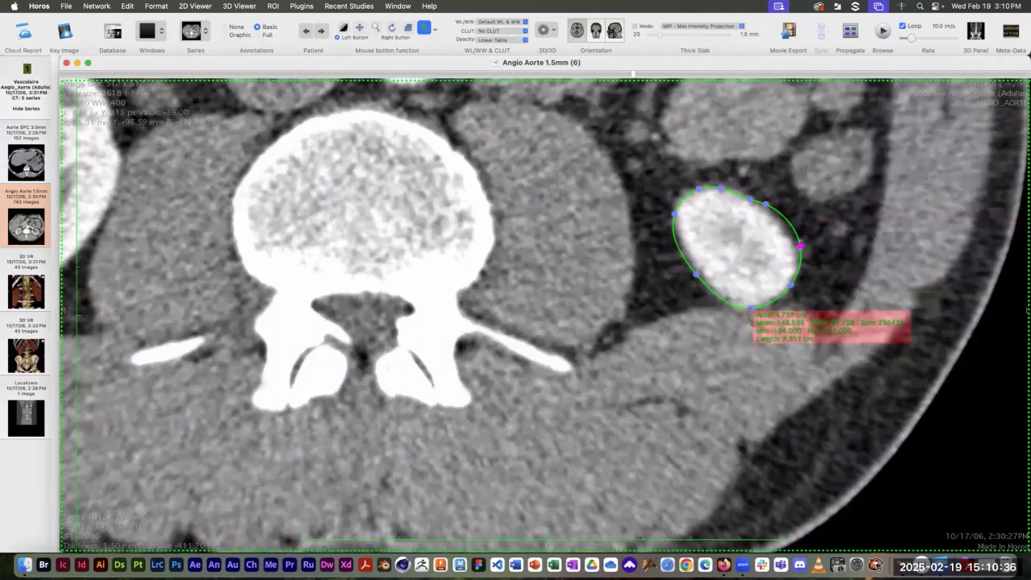
drag(800, 246, 796, 251)
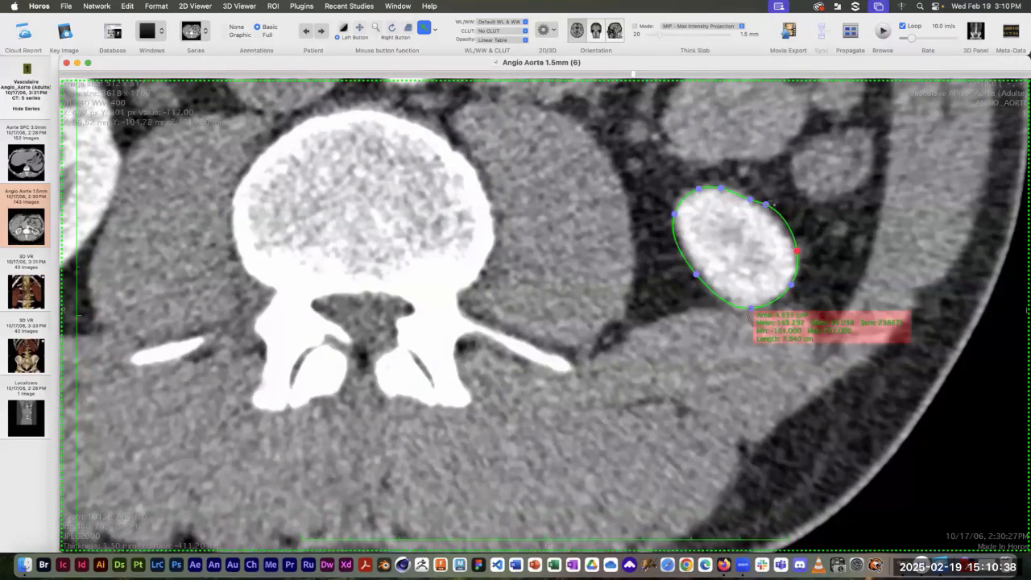
drag(769, 206, 769, 208)
drag(675, 214, 680, 197)
Reposition the medial contour points on the slice at Z -389.60 mm to follow the notch in the kidney's medial edge
scroll(680, 196, down, 2)
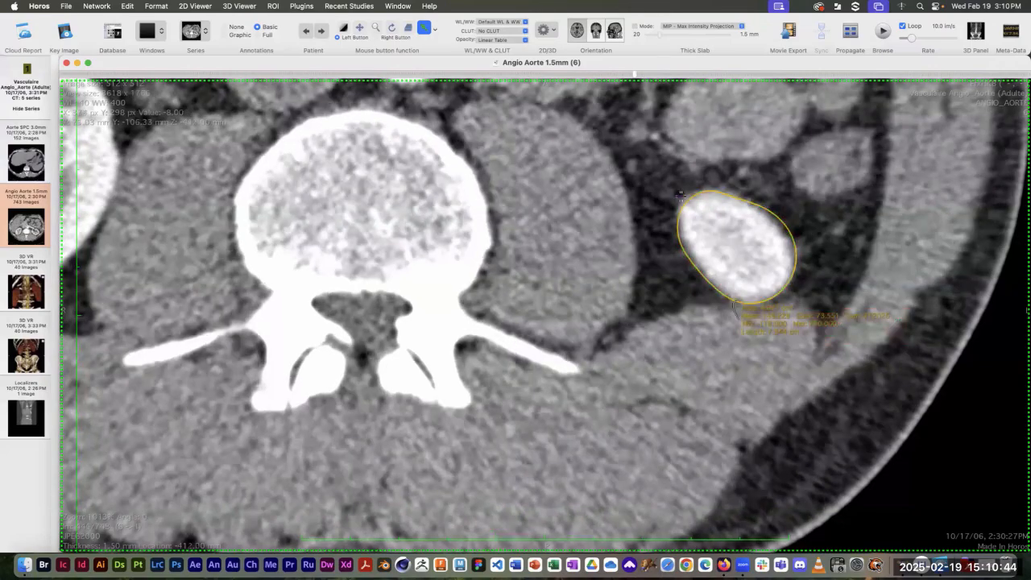
scroll(680, 196, down, 5)
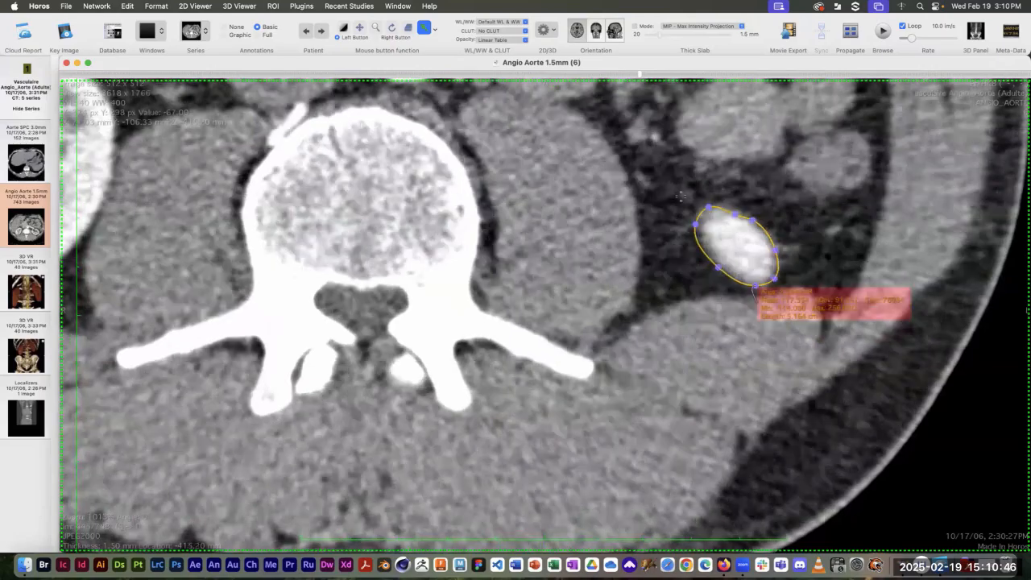
scroll(680, 196, up, 7)
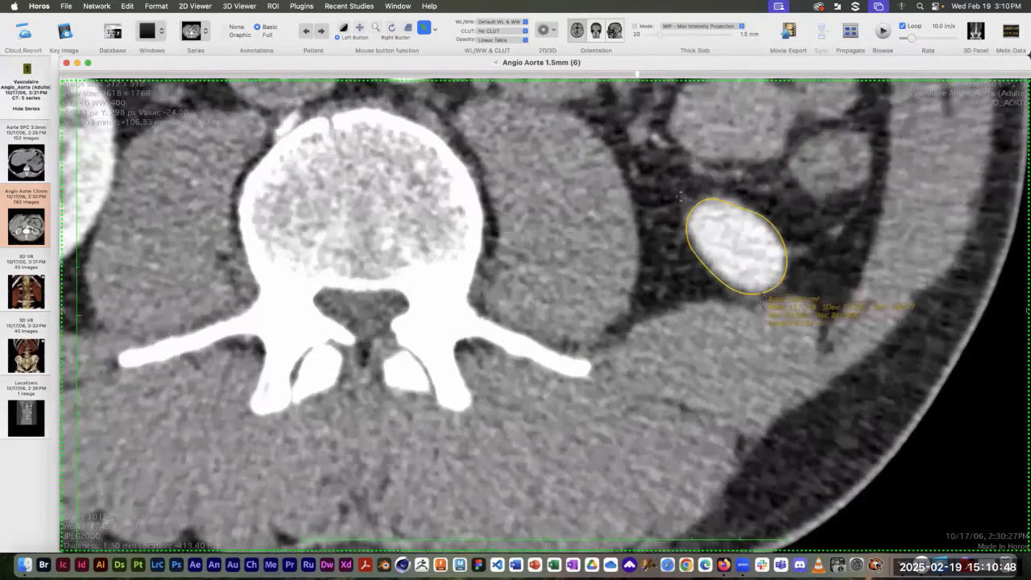
scroll(680, 196, up, 6)
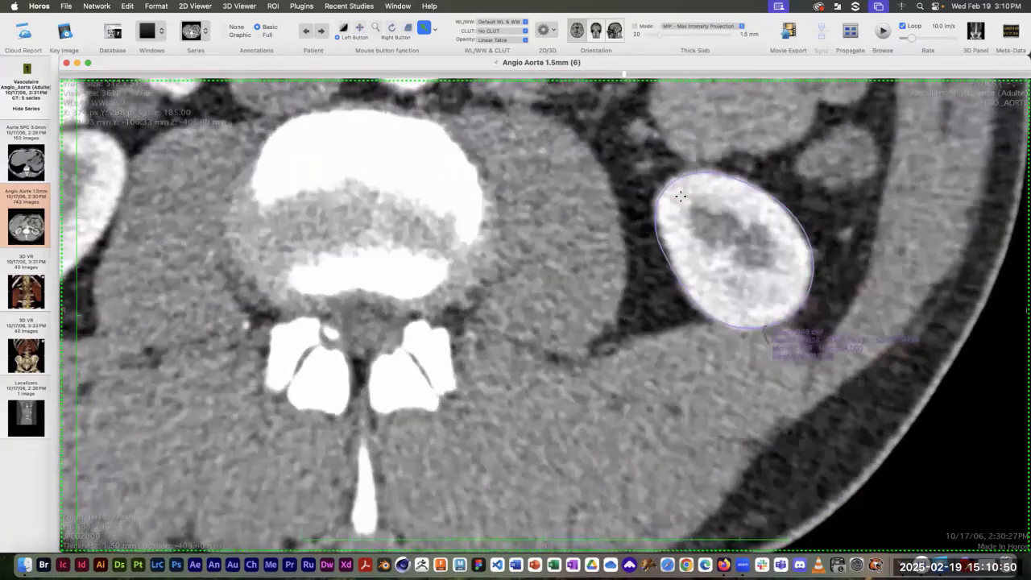
scroll(680, 195, up, 5)
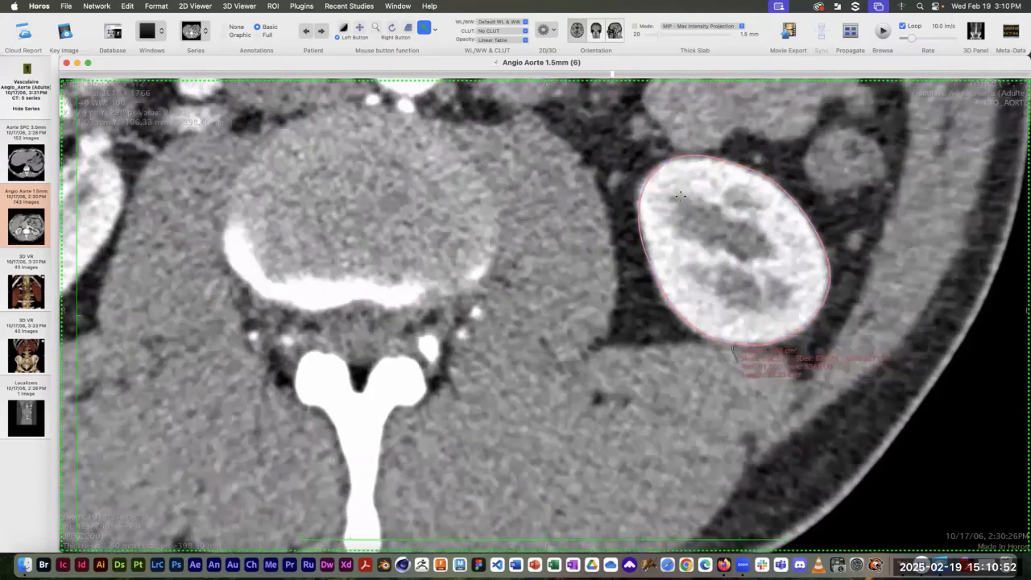
scroll(680, 196, up, 6)
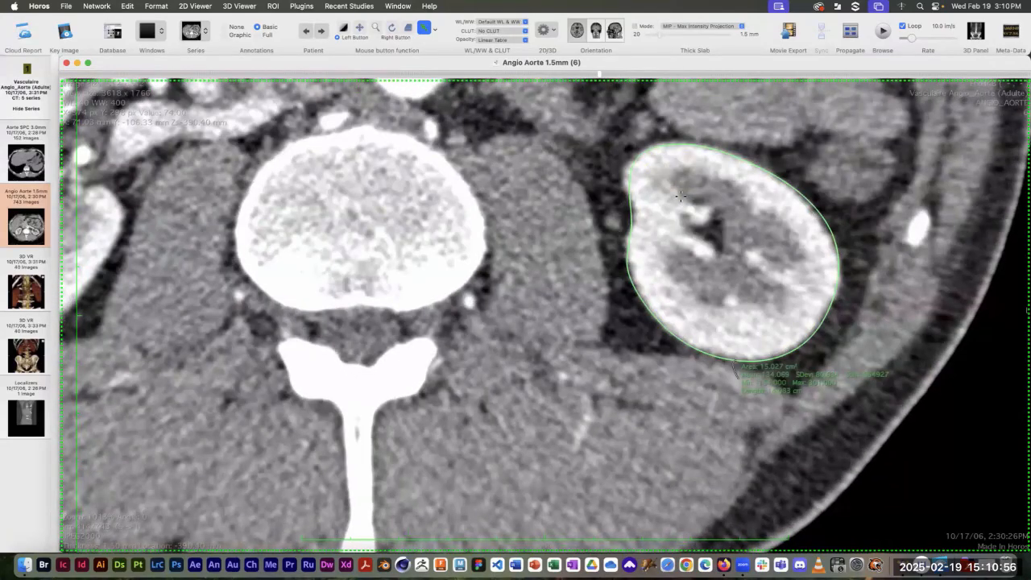
scroll(680, 196, up, 1)
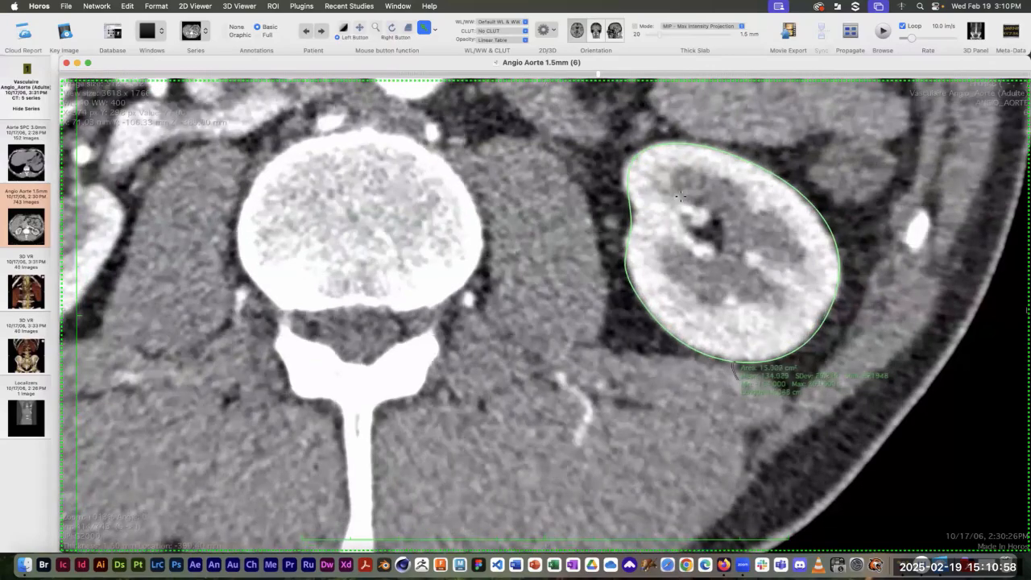
click(628, 175)
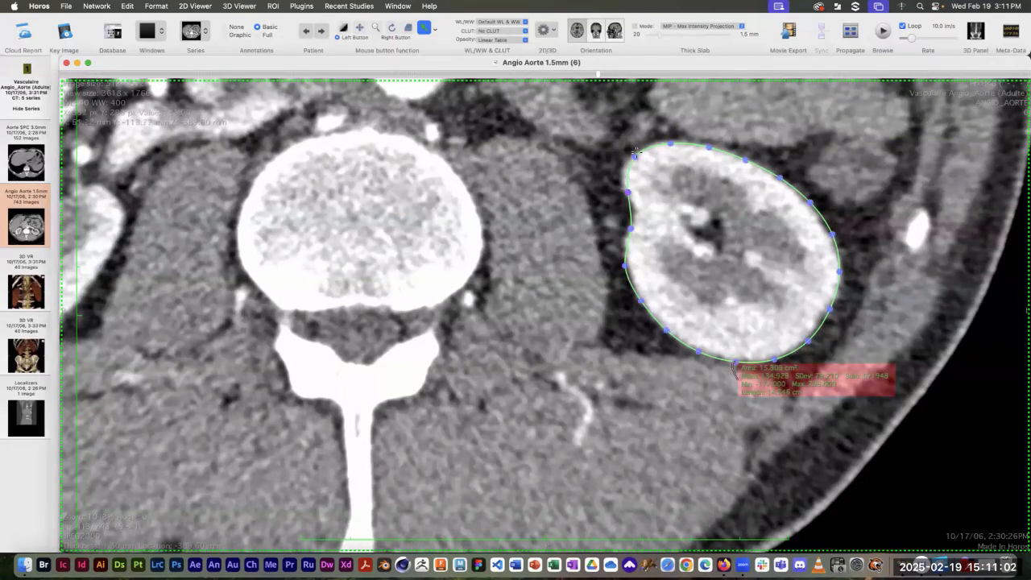
drag(635, 157, 625, 187)
drag(632, 228, 633, 215)
drag(625, 265, 625, 245)
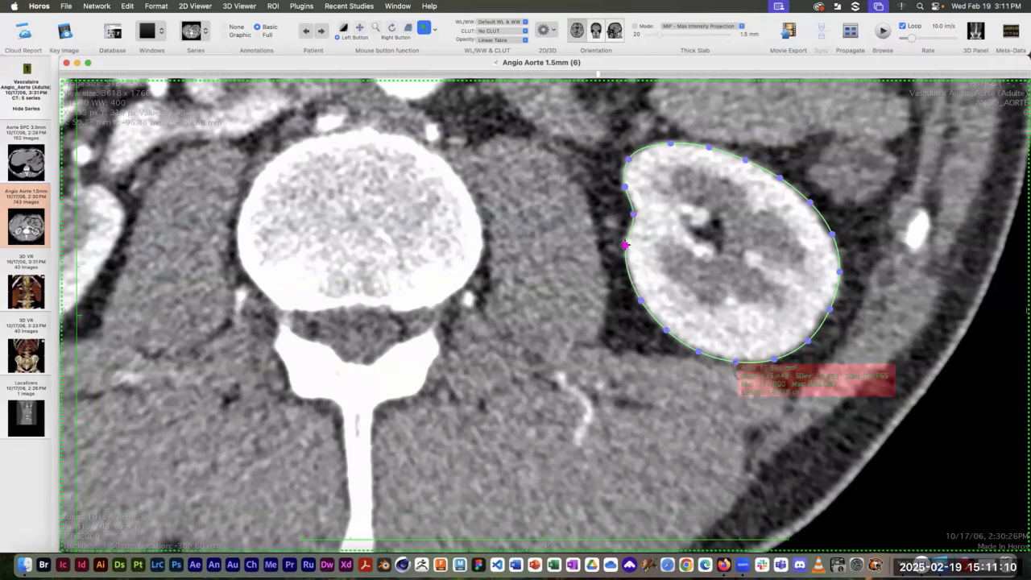
Fit the medial contour points on the slice at Z -388.80 mm to the kidney's medial notch, leaving the ROI info unchanged
key(Left)
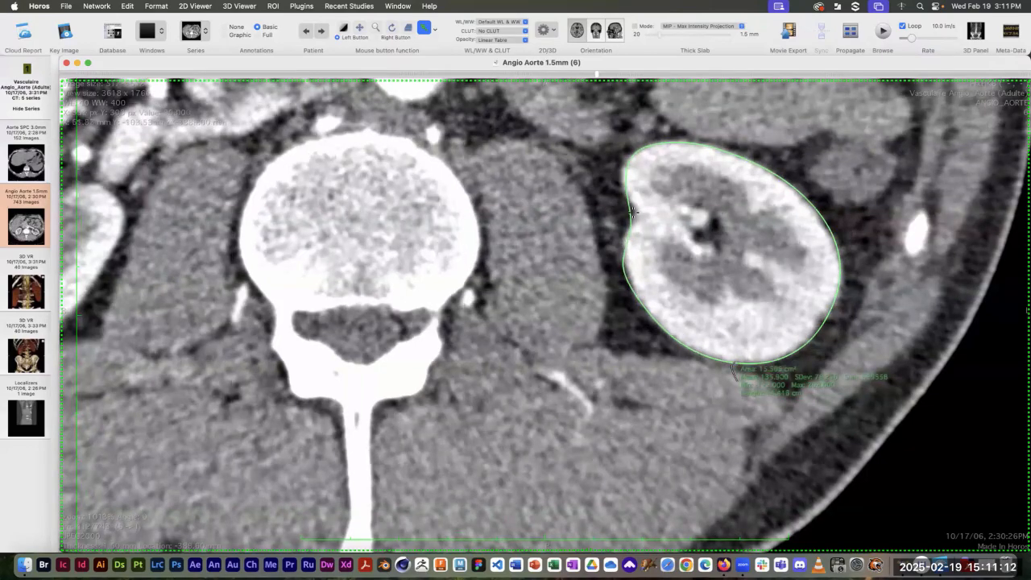
click(631, 228)
drag(631, 228, 627, 192)
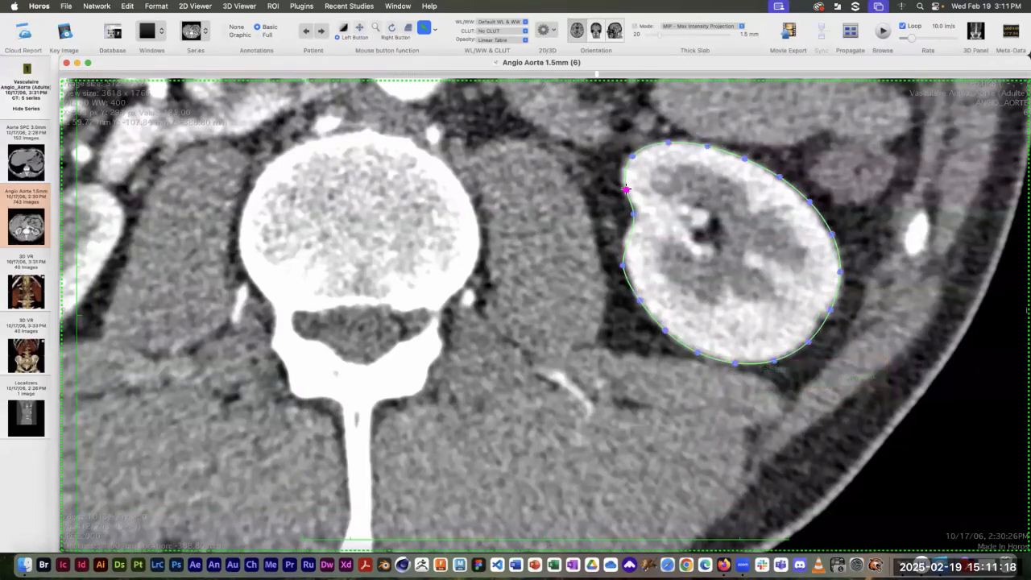
double_click(625, 186)
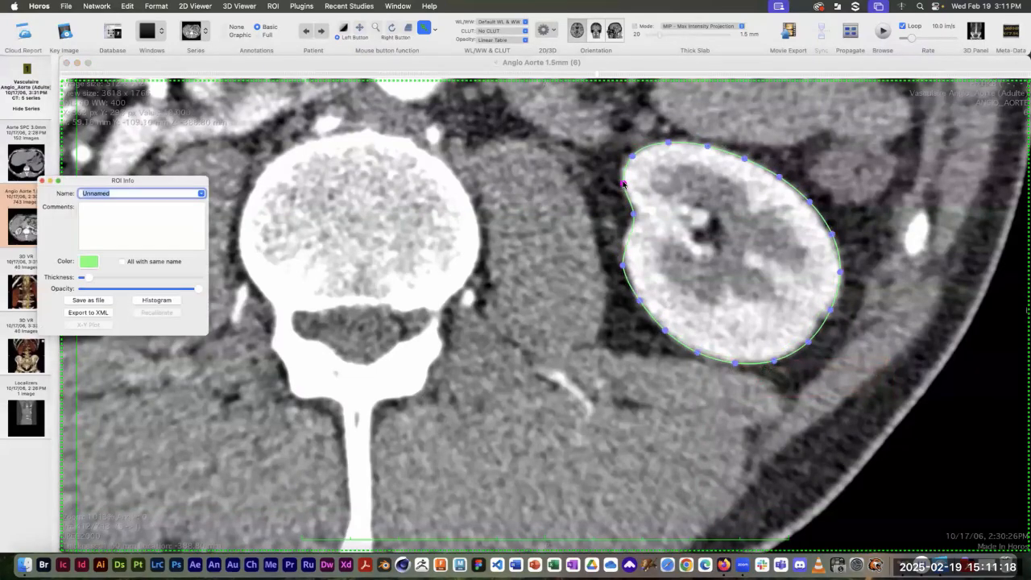
click(623, 266)
drag(623, 266, 623, 242)
scroll(623, 241, up, 2)
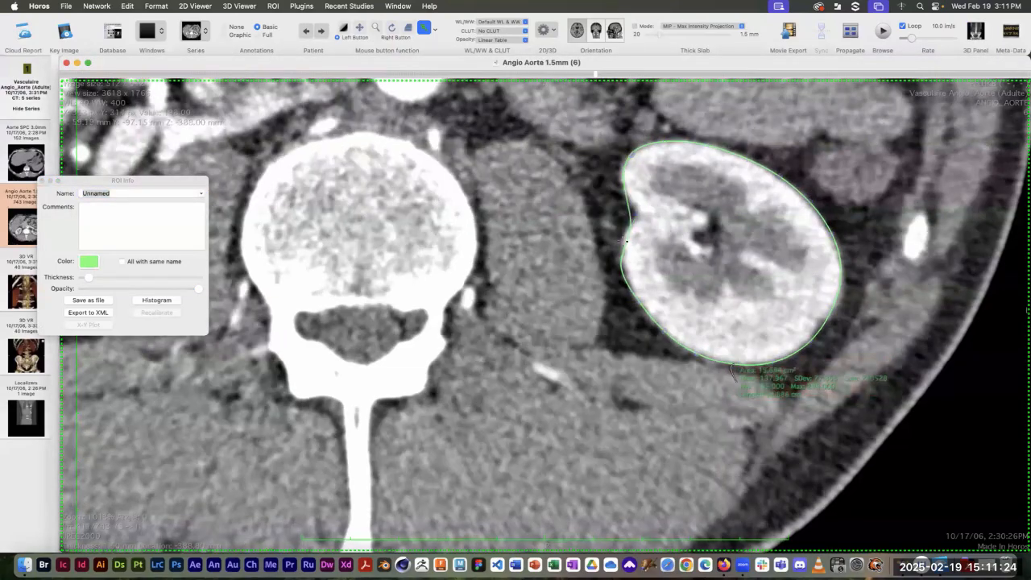
scroll(623, 240, up, 3)
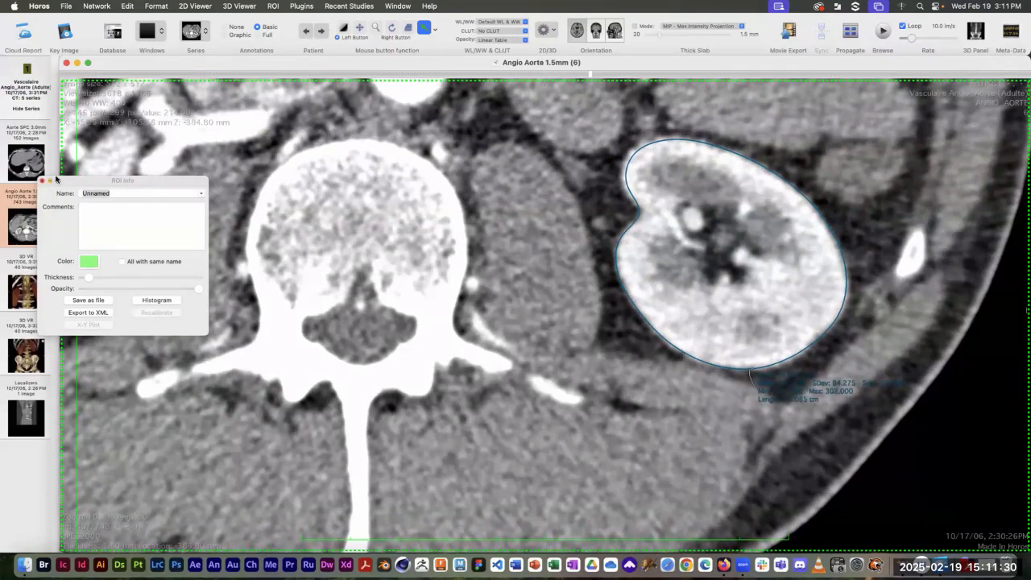
click(48, 181)
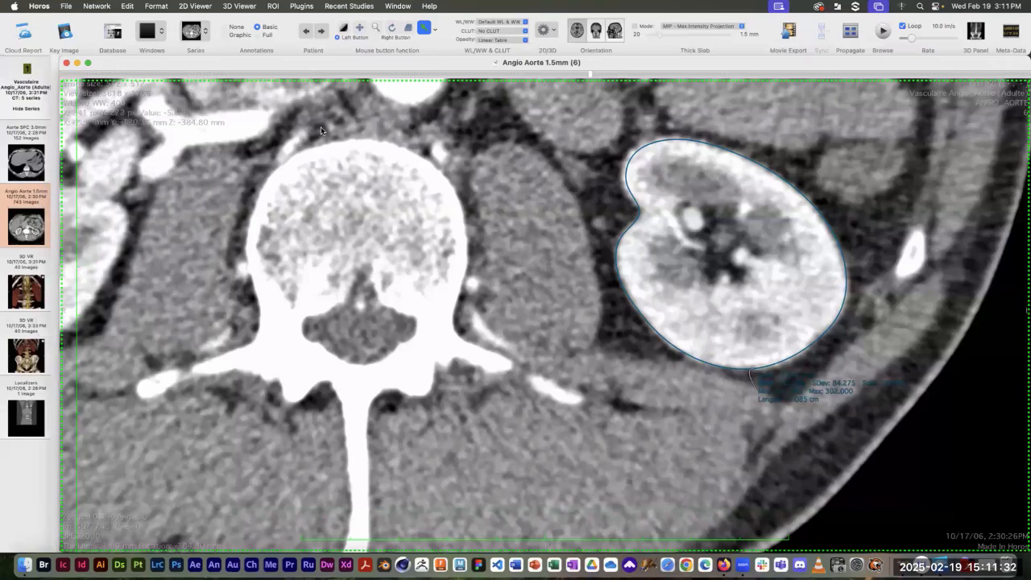
Select all ROIs in the series and set the pixels outside all ROIs to the new value -3071
click(274, 6)
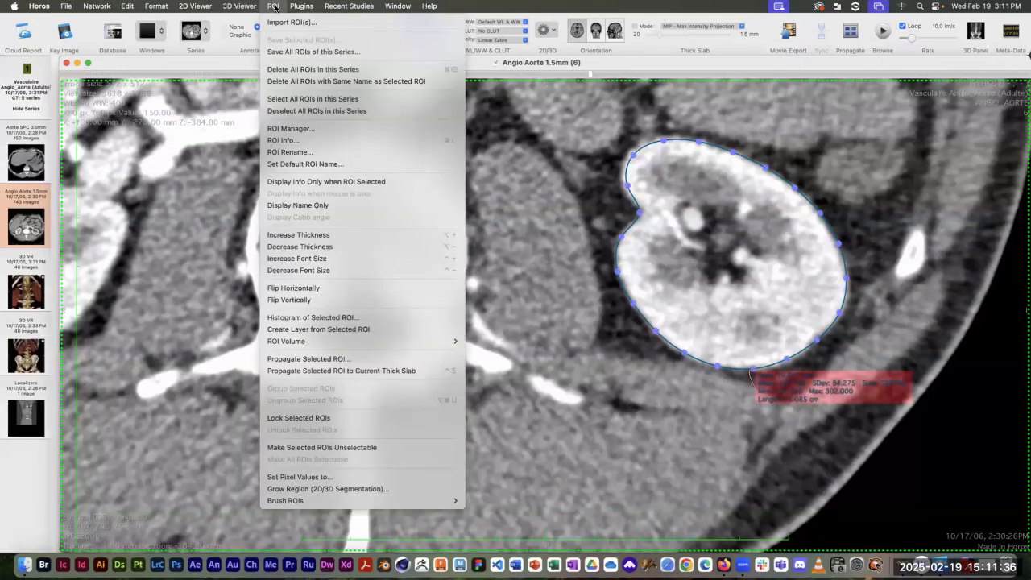
click(292, 98)
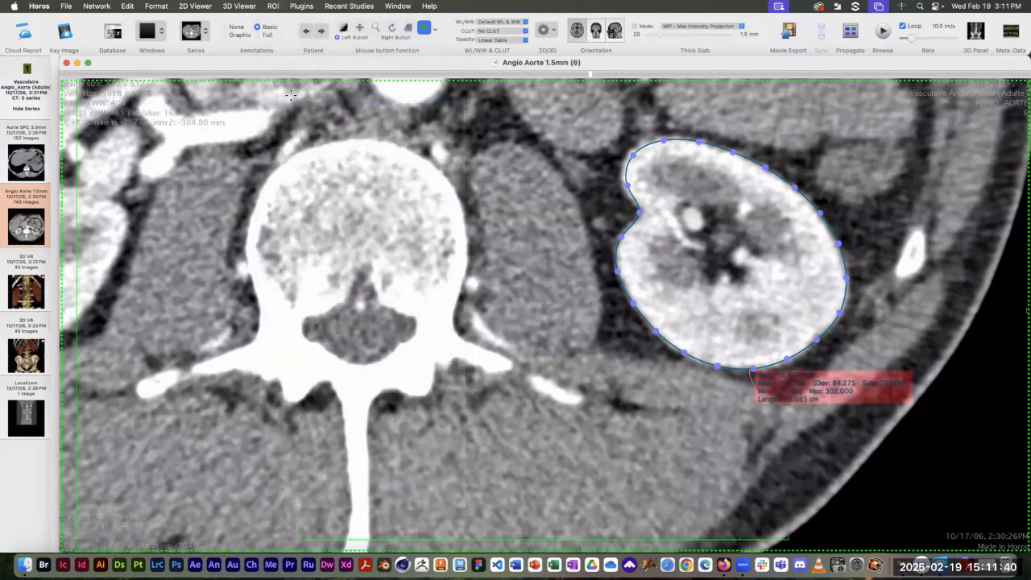
click(274, 7)
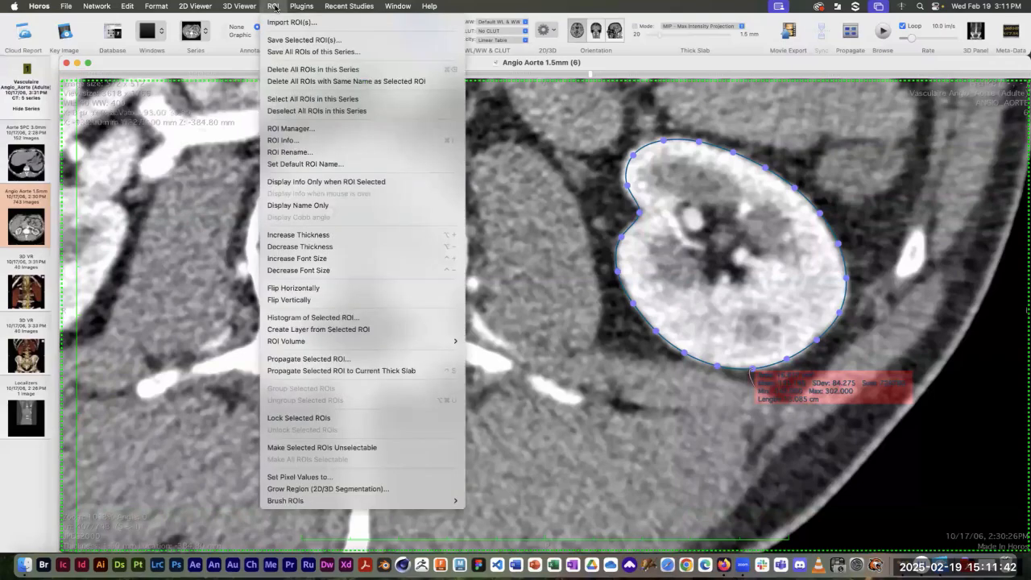
click(306, 478)
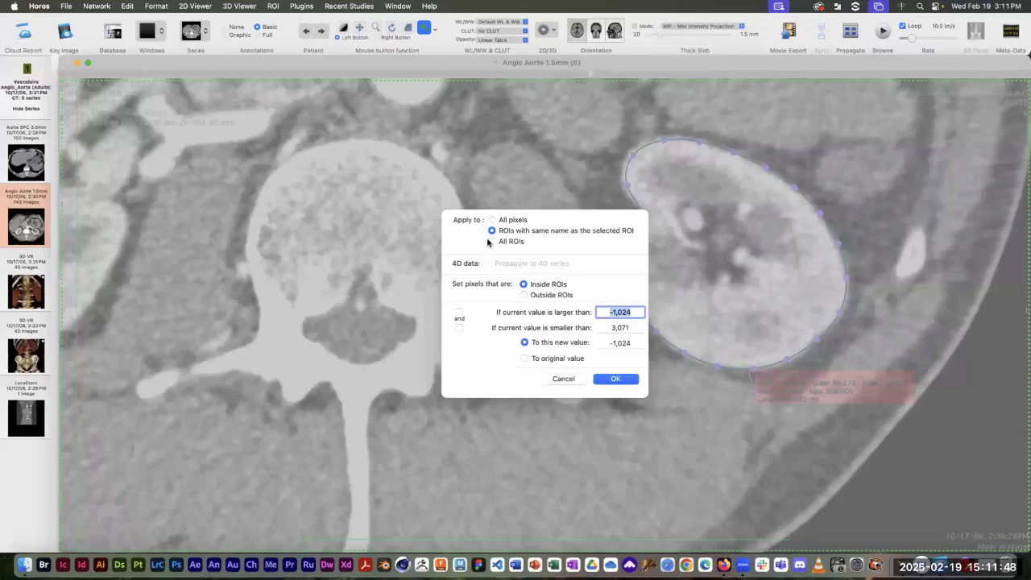
click(491, 242)
click(524, 295)
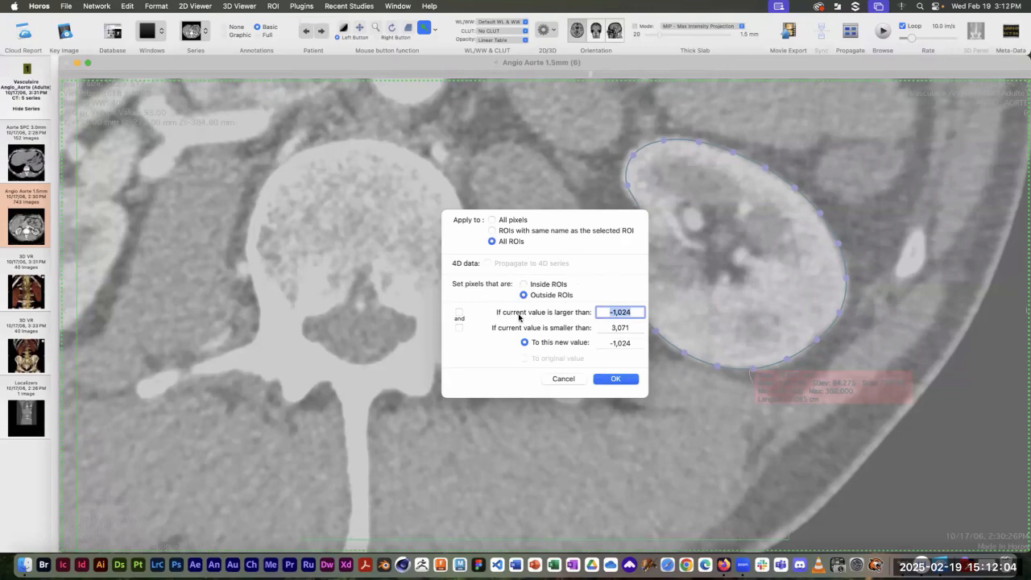
click(610, 343)
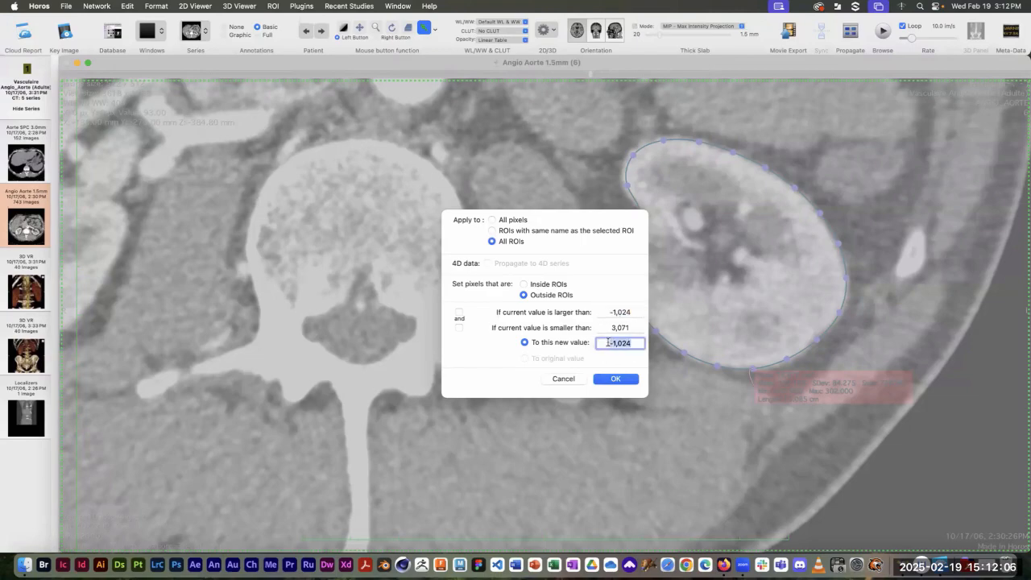
text(-3071)
click(611, 379)
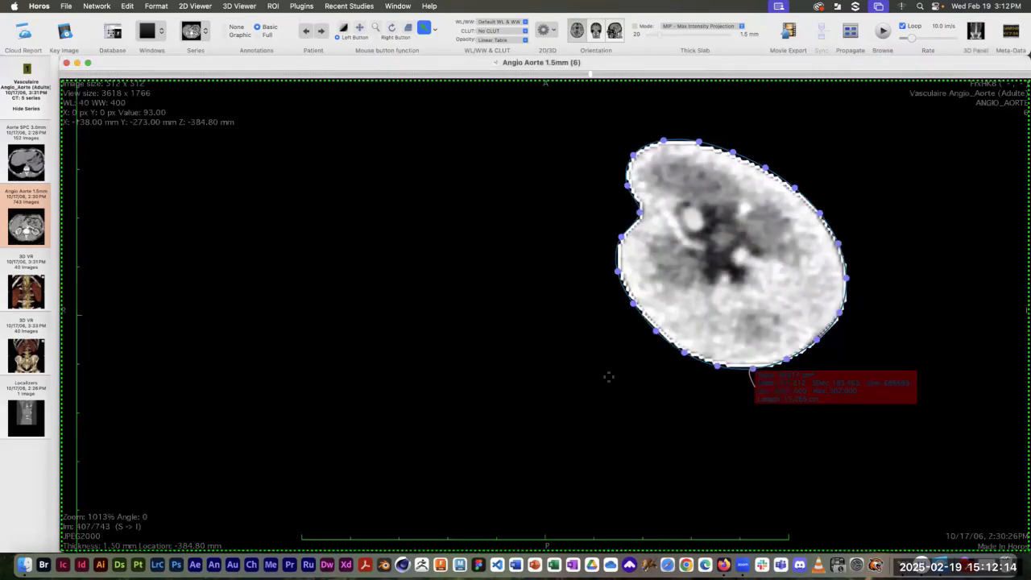
Set the pixels inside all ROIs to the new value 3071
scroll(609, 376, up, 10)
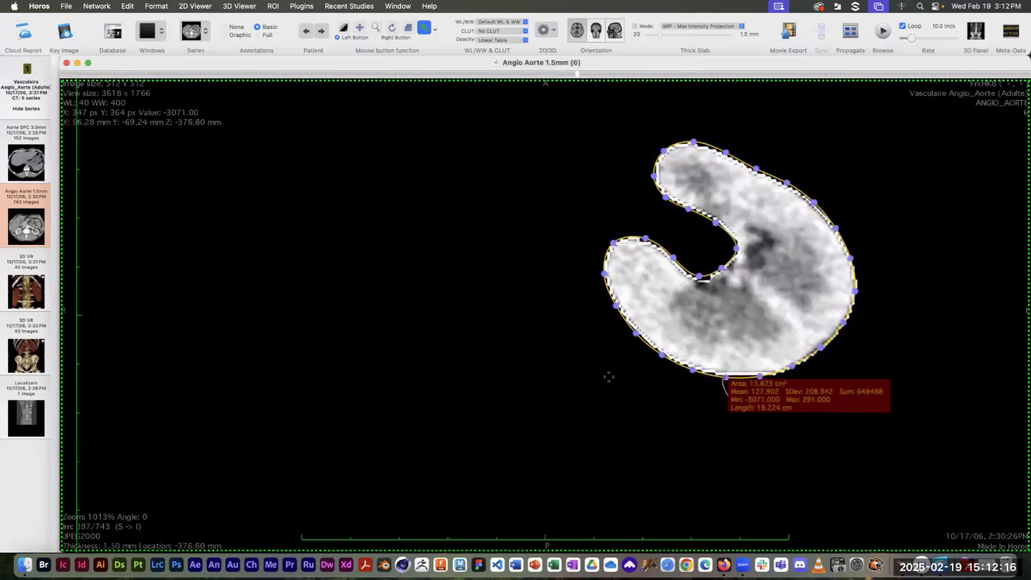
scroll(609, 377, up, 2)
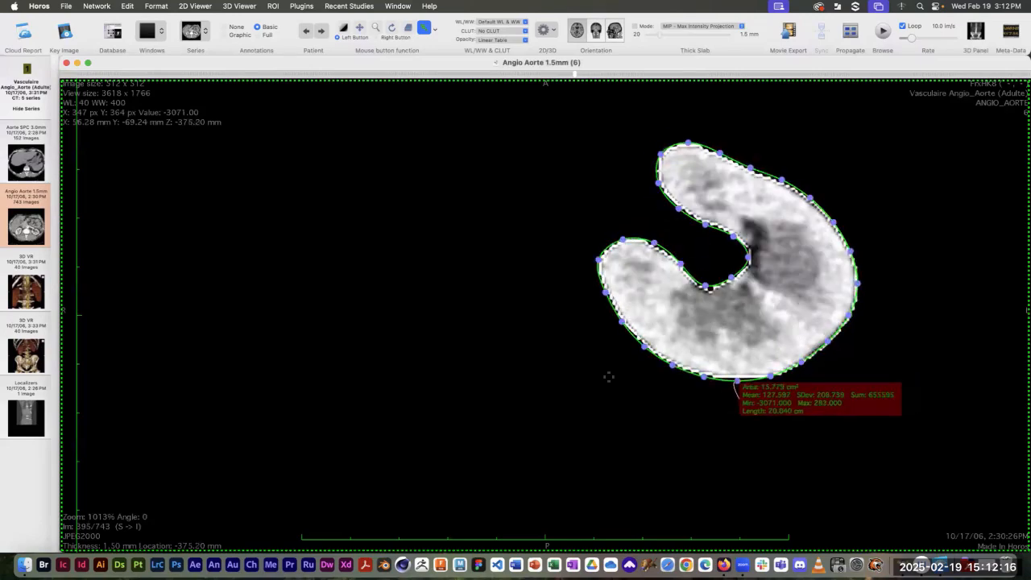
click(274, 7)
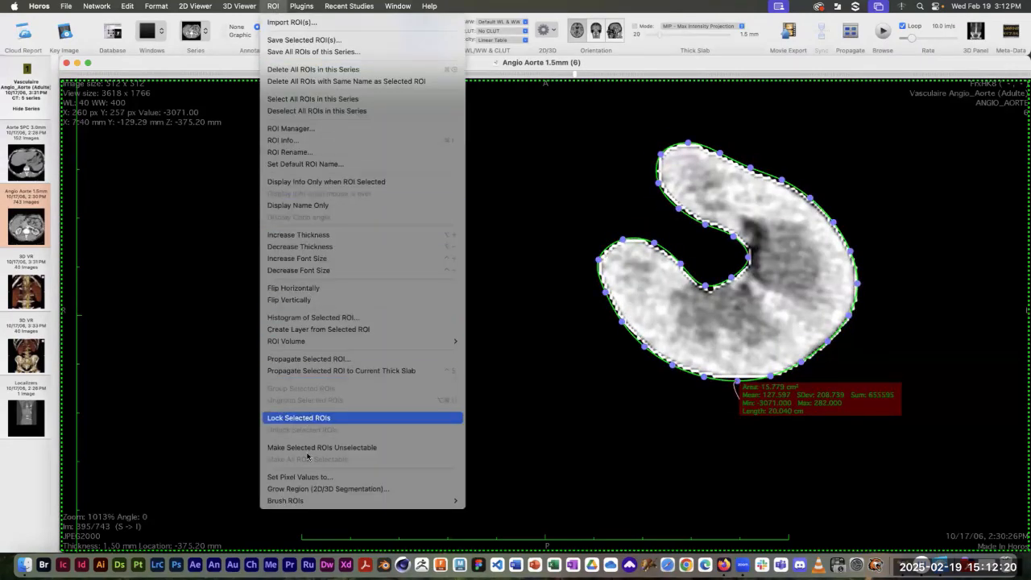
click(309, 477)
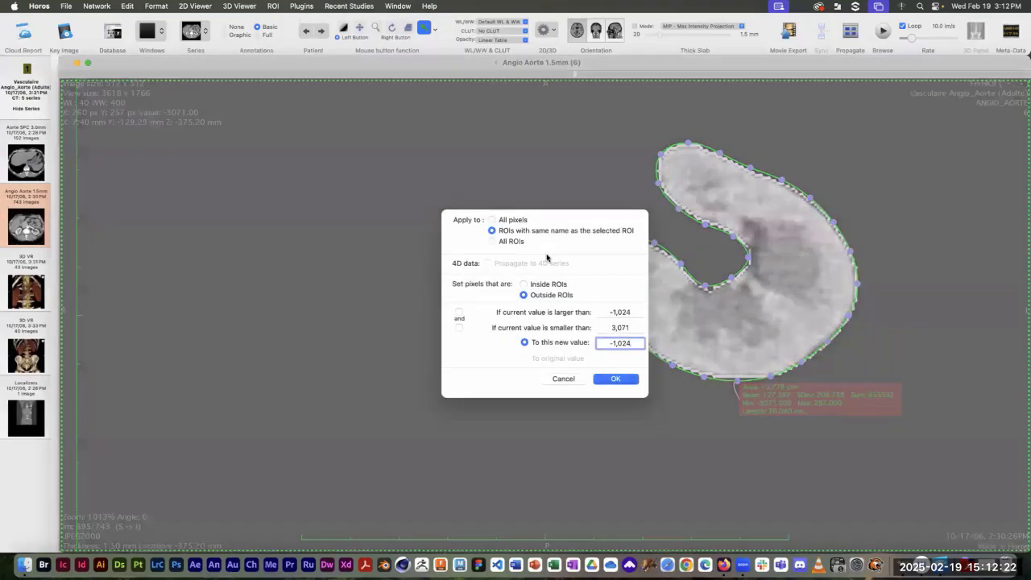
click(491, 241)
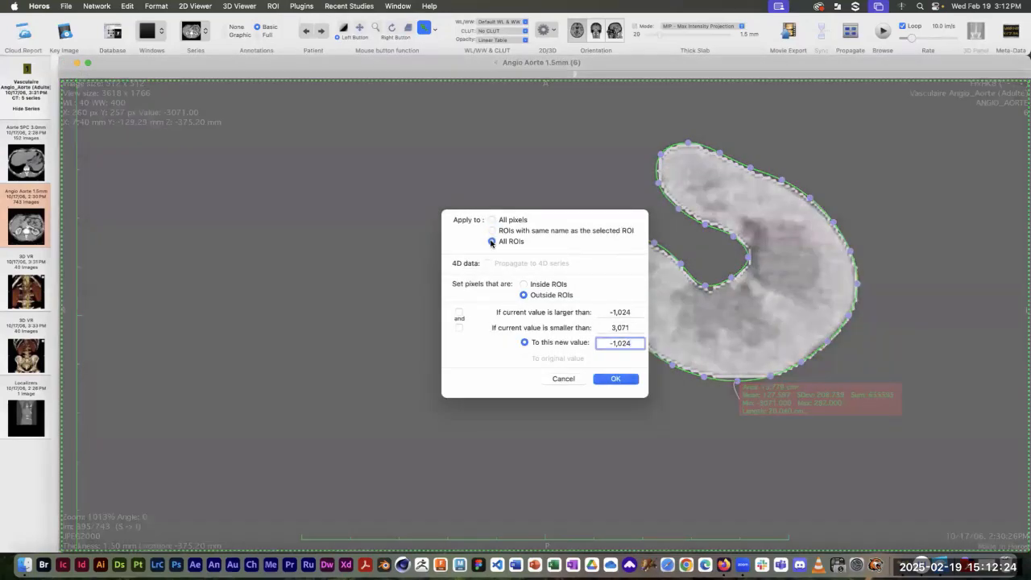
click(524, 285)
double_click(631, 343)
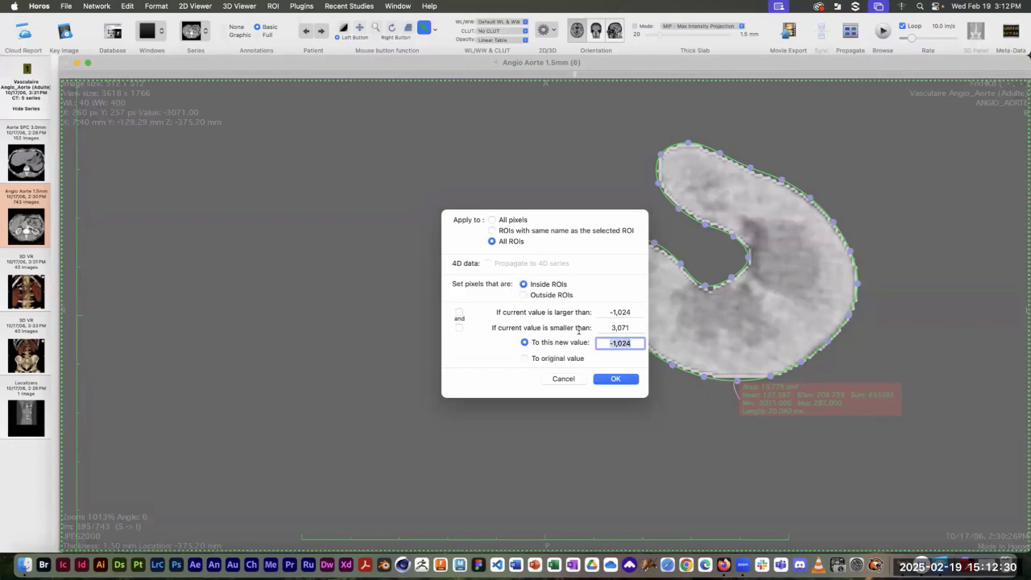
text(3071)
click(609, 381)
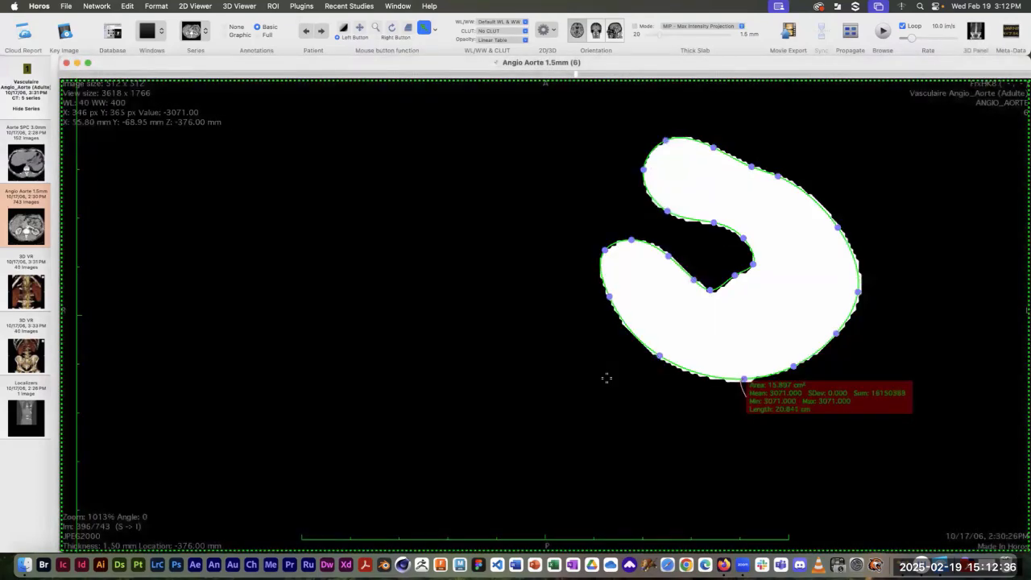
Generate a 3D Surface Rendering of the masked kidney series, using the predefined CT - Bone pixel value of 300 for the first surface
scroll(607, 378, down, 3)
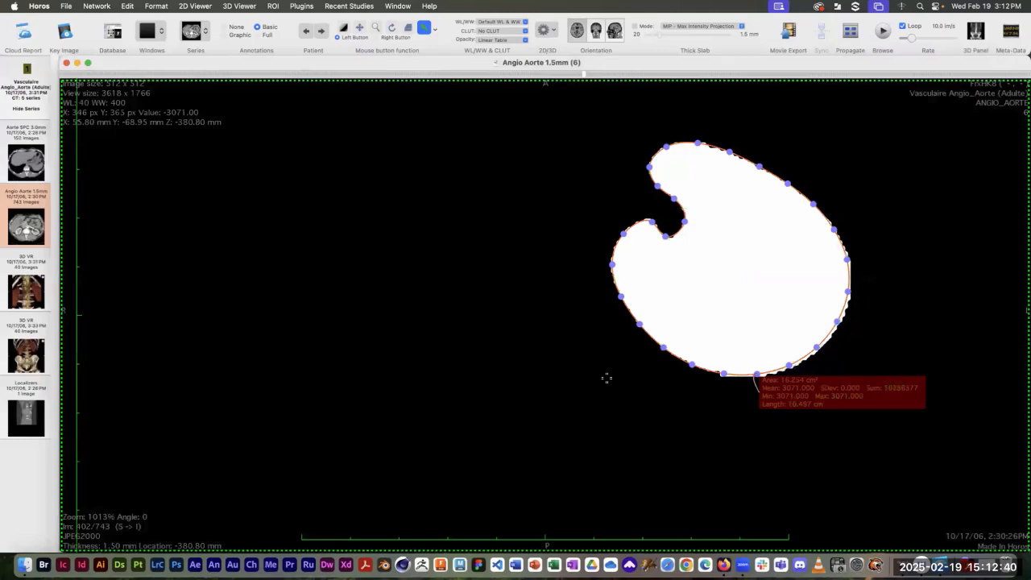
click(548, 30)
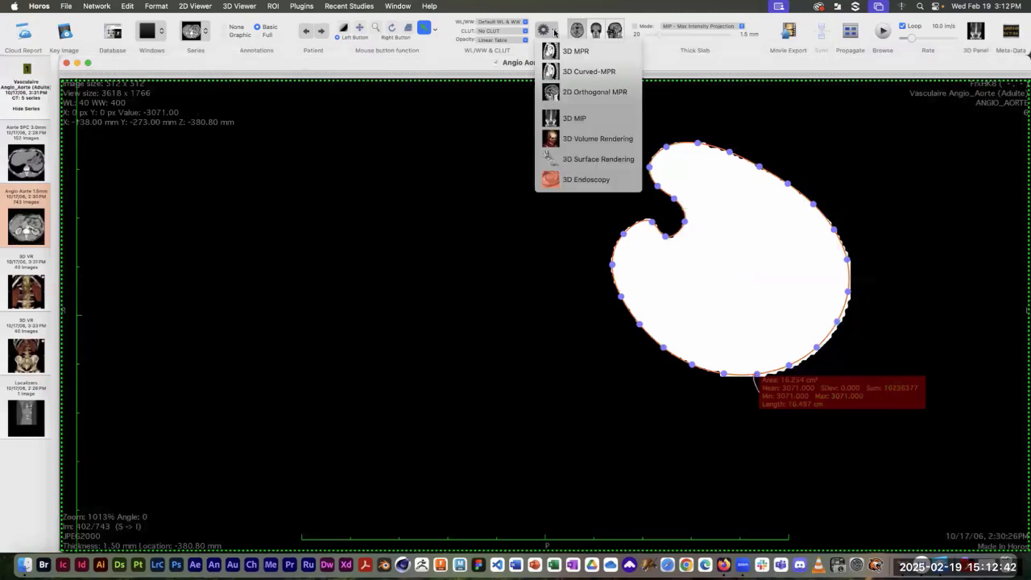
click(583, 159)
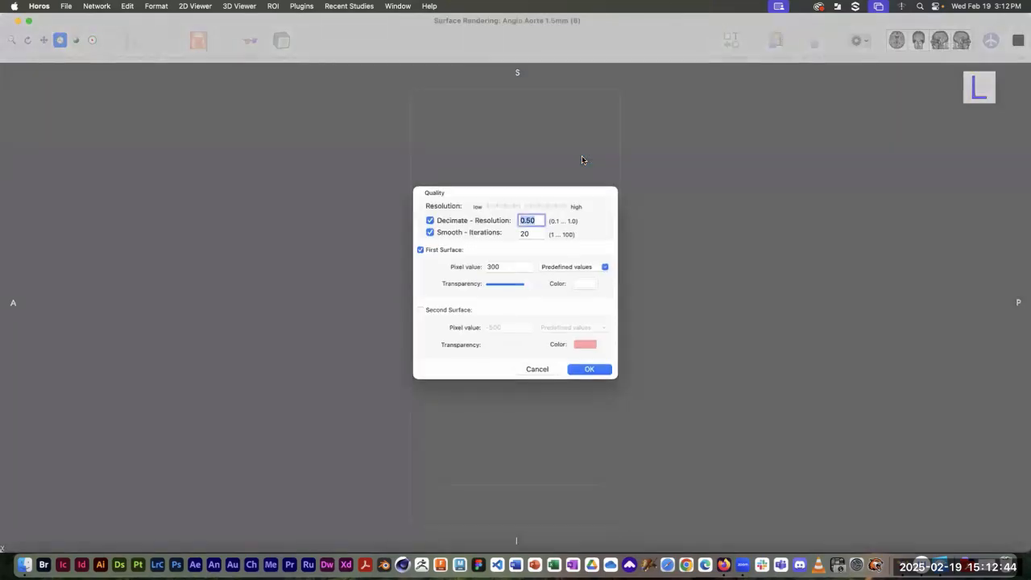
click(579, 268)
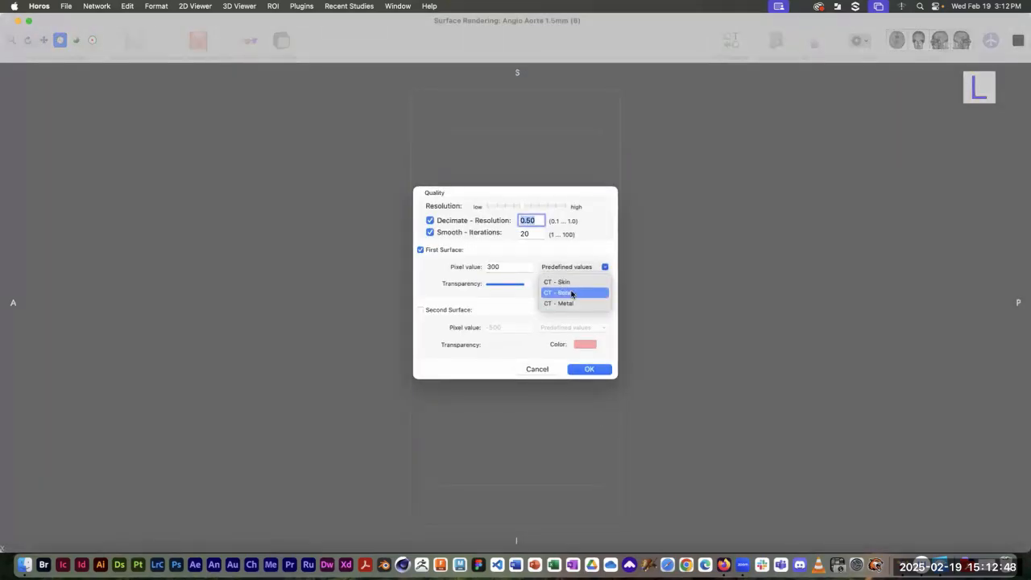
click(572, 294)
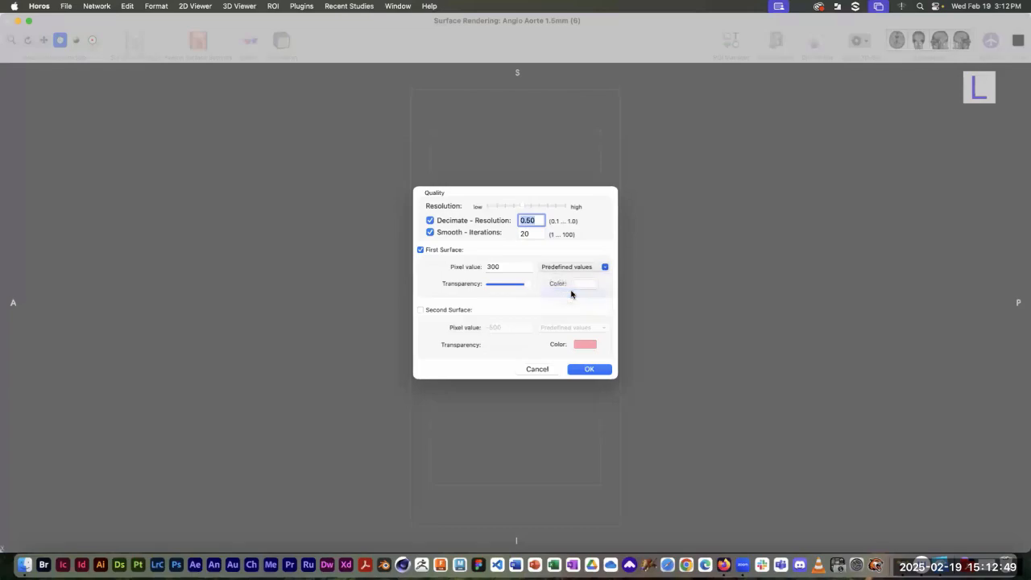
click(584, 370)
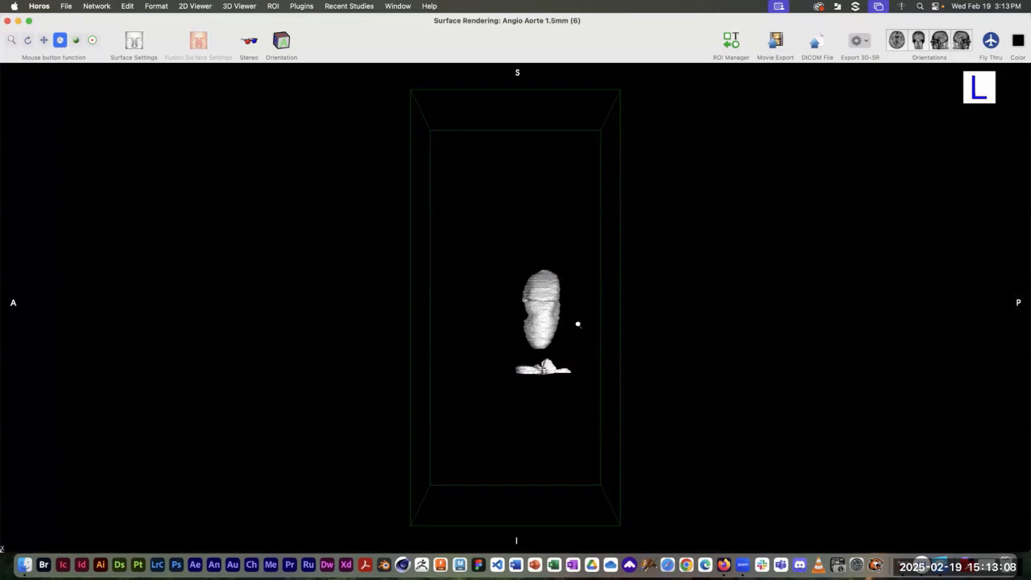
Export the kidney surface rendering as an STL file named "mecanix kidney" on the Desktop and close the rendering
drag(575, 325, 609, 367)
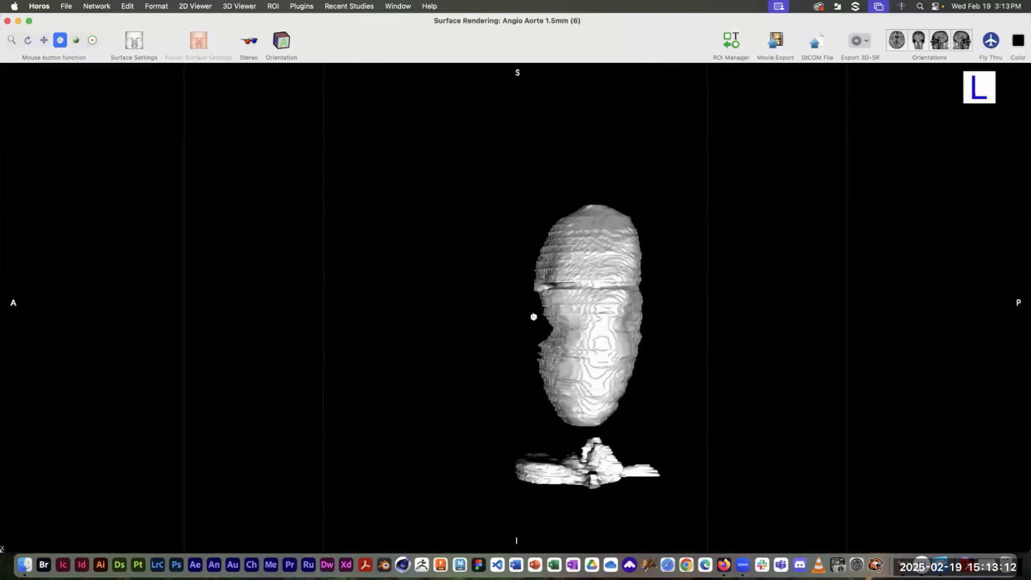
drag(541, 340, 639, 233)
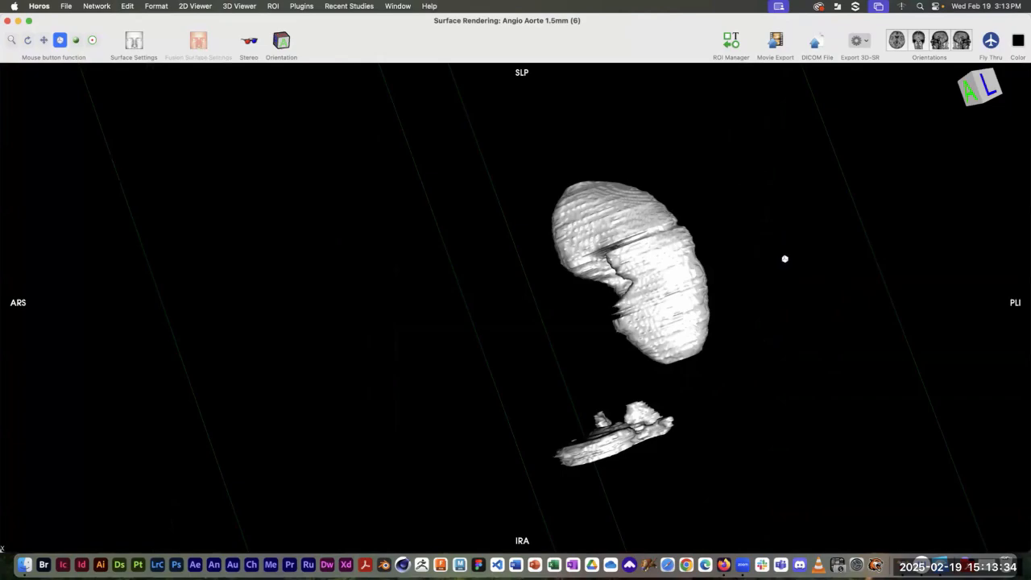
drag(754, 313, 557, 399)
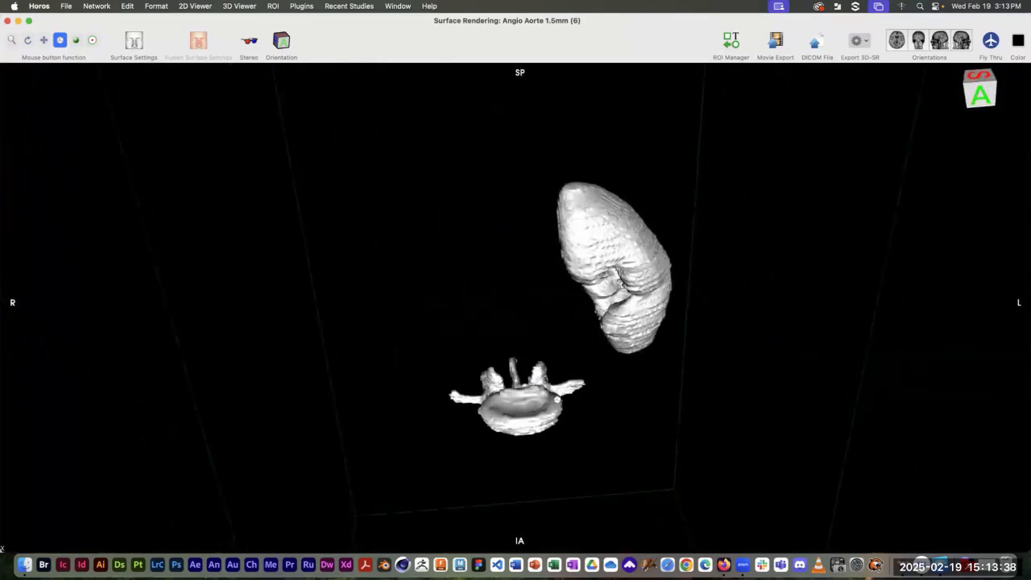
click(865, 43)
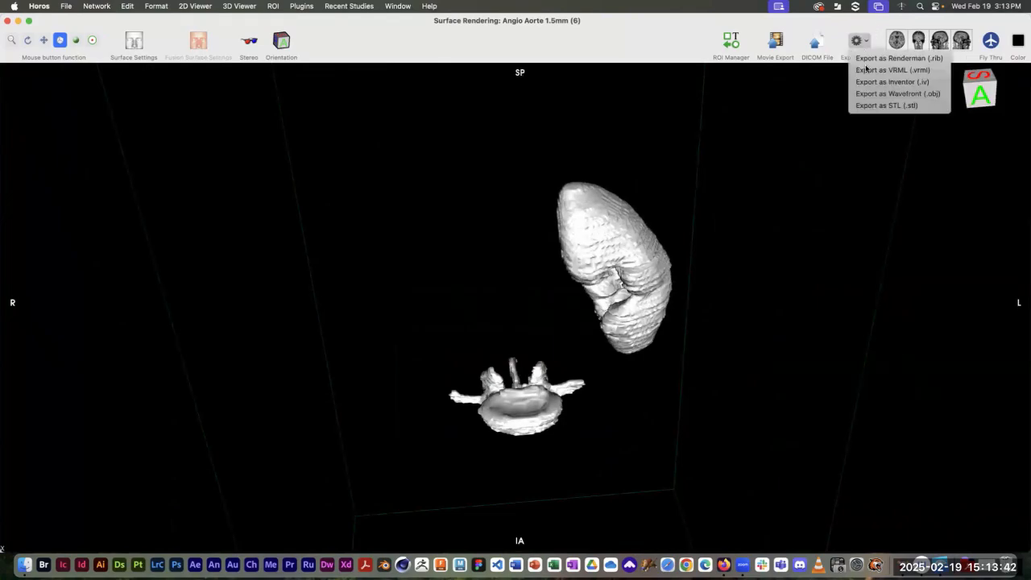
click(874, 107)
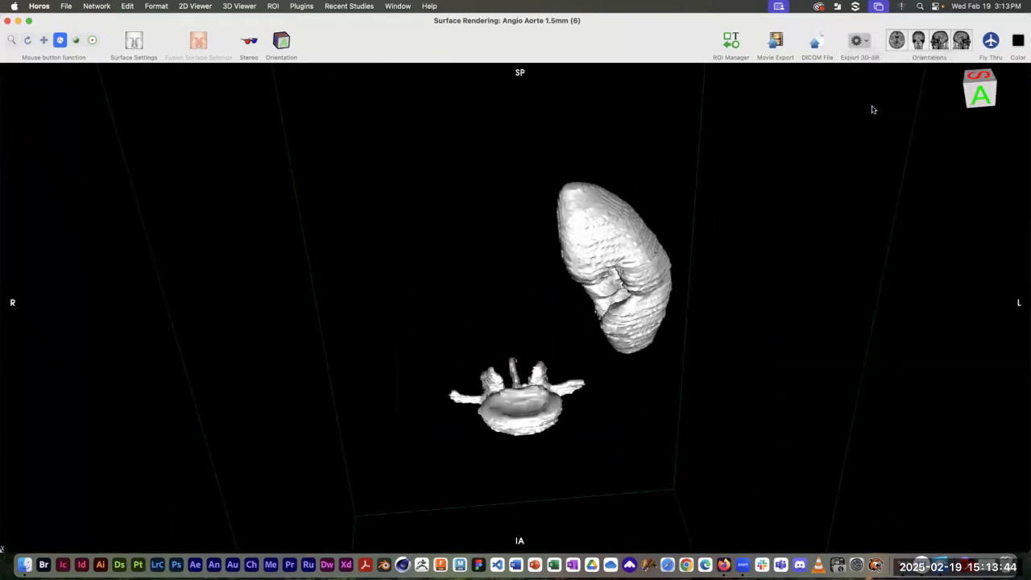
text(me)
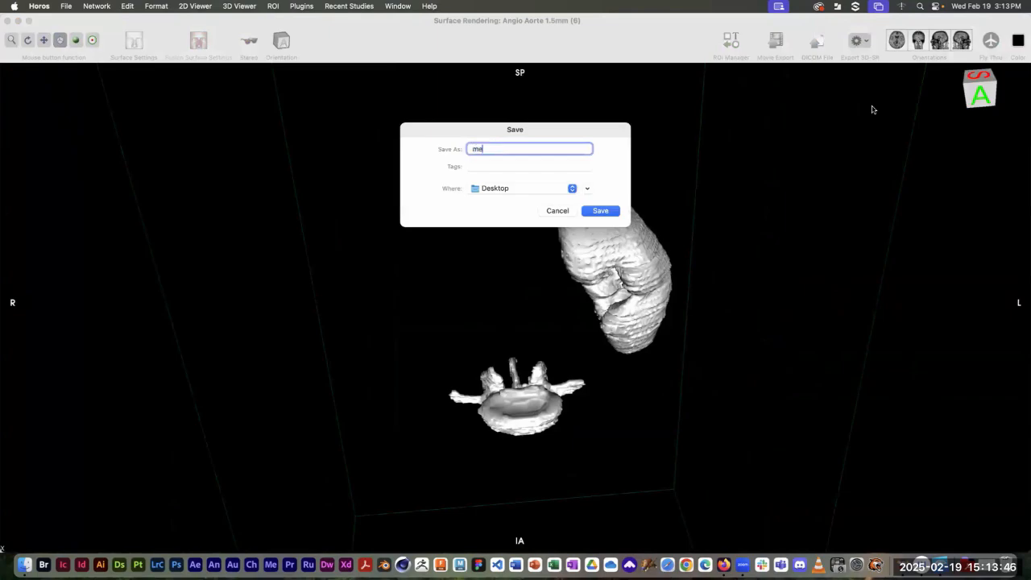
text(canix kidney)
click(601, 211)
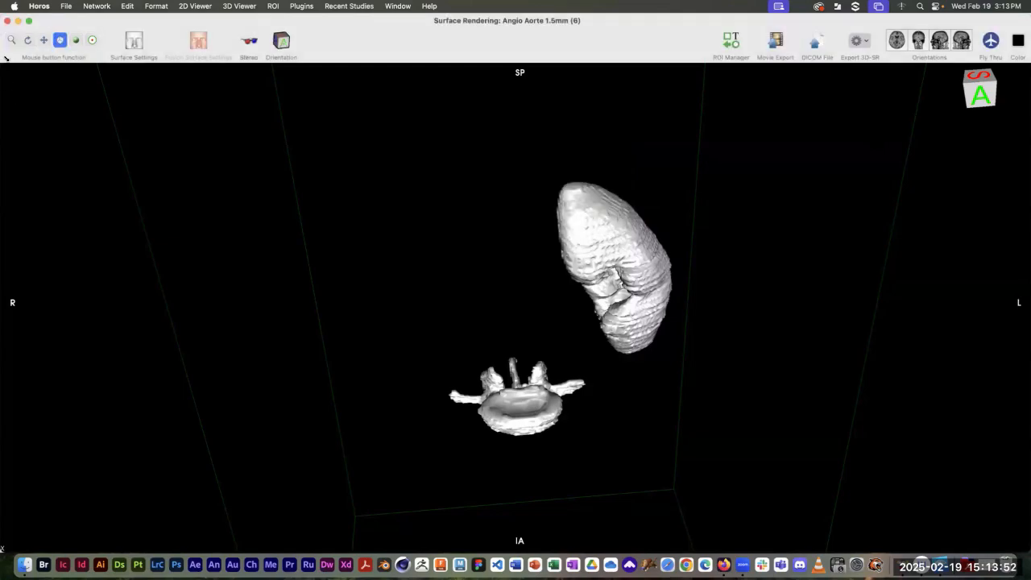
click(6, 21)
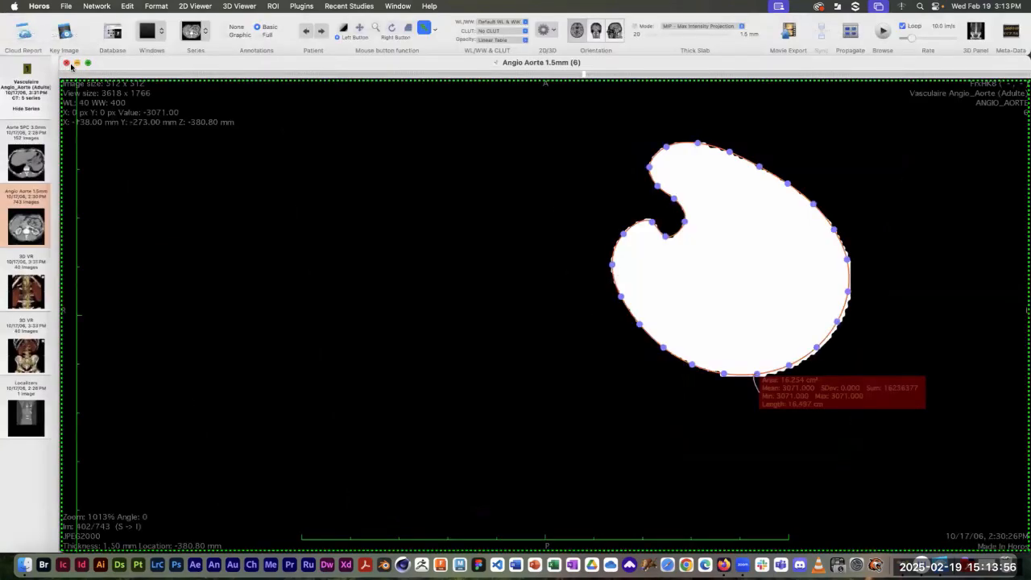
Select all ROIs in the Angio Aorte 1.5mm series and delete them
click(274, 7)
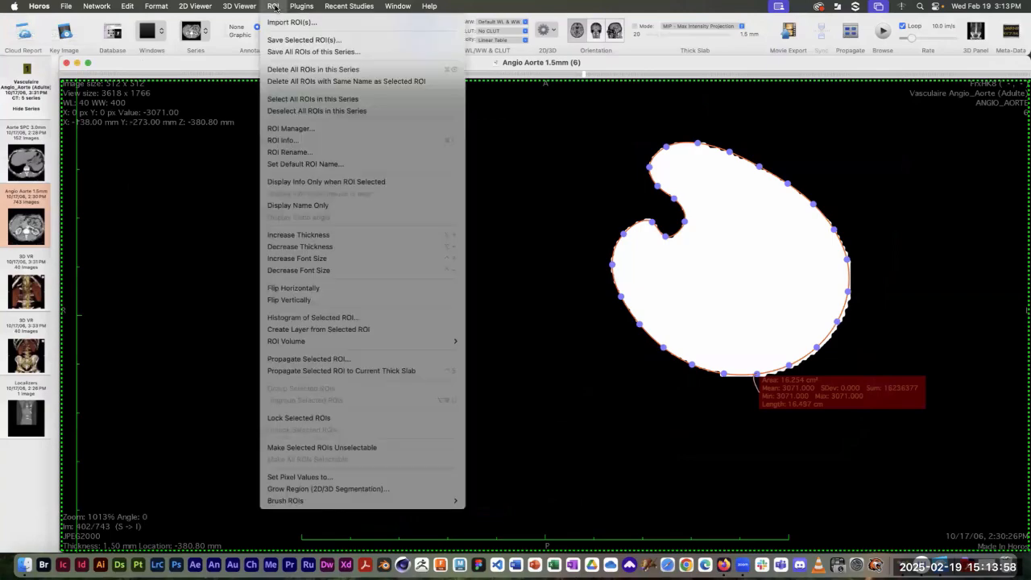
click(293, 100)
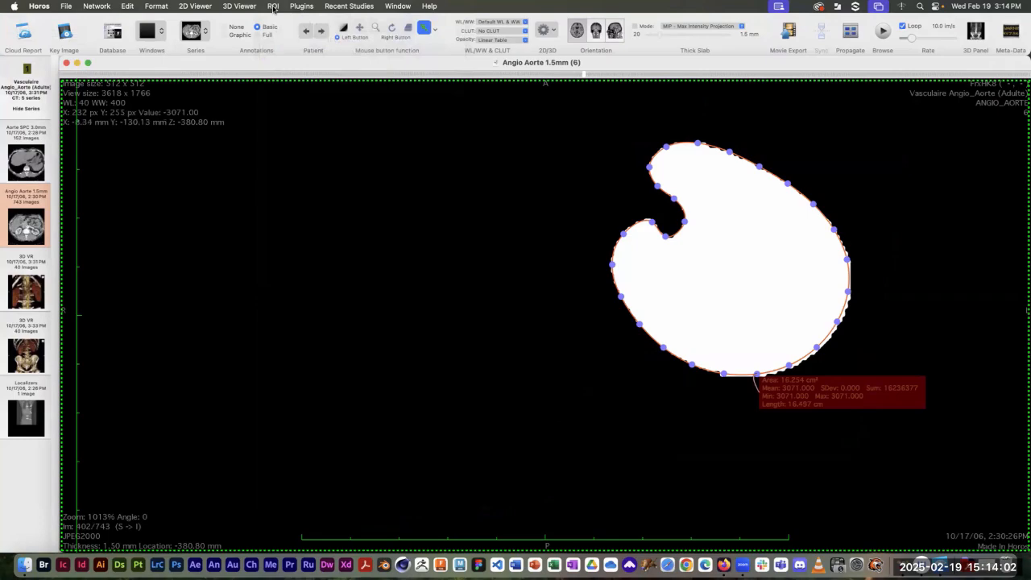
click(274, 7)
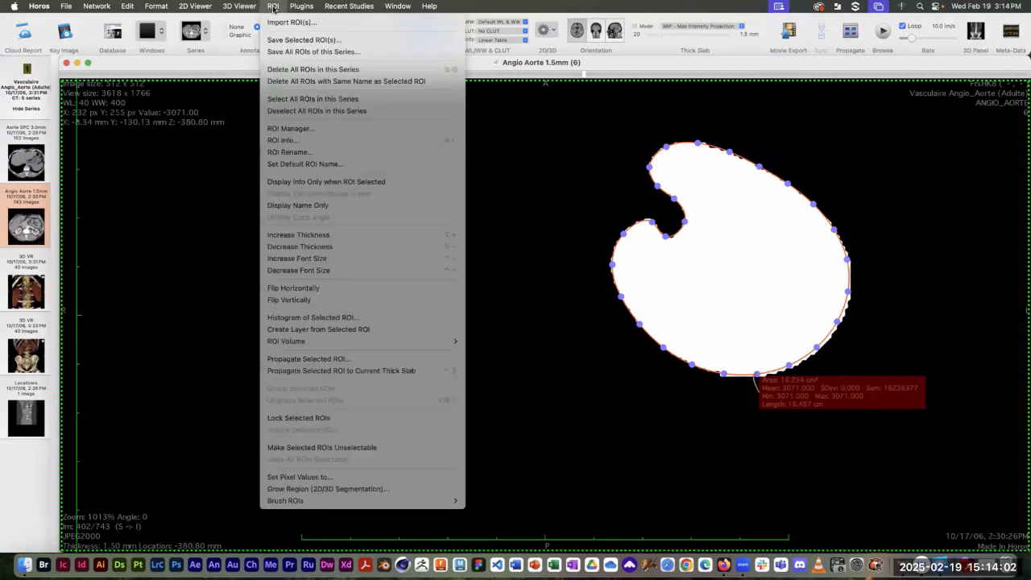
click(279, 70)
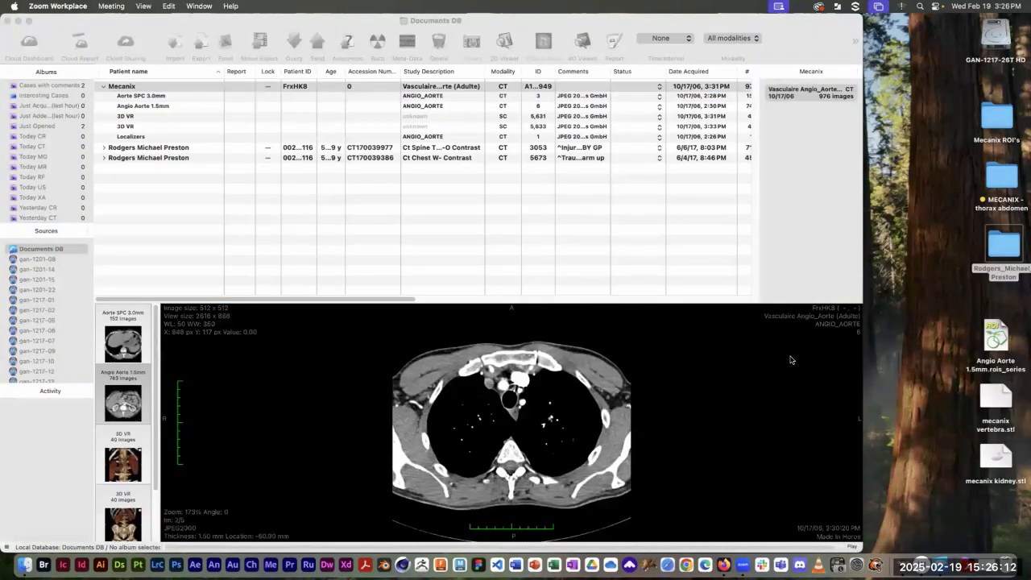
Open the Angio Aorte 1.5mm series of the Mecanix study from the database in the 2D viewer
click(807, 203)
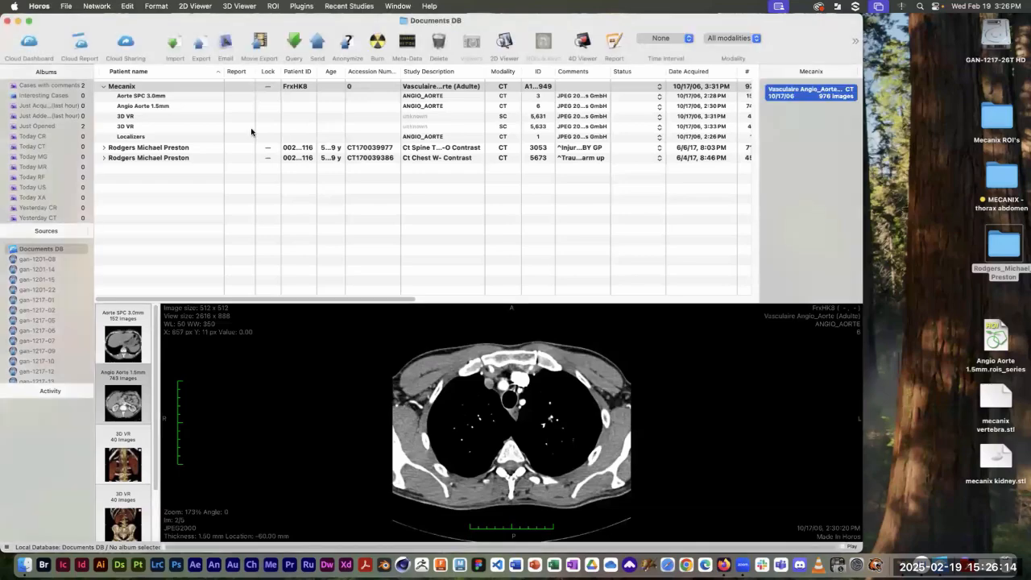
drag(185, 21, 178, 42)
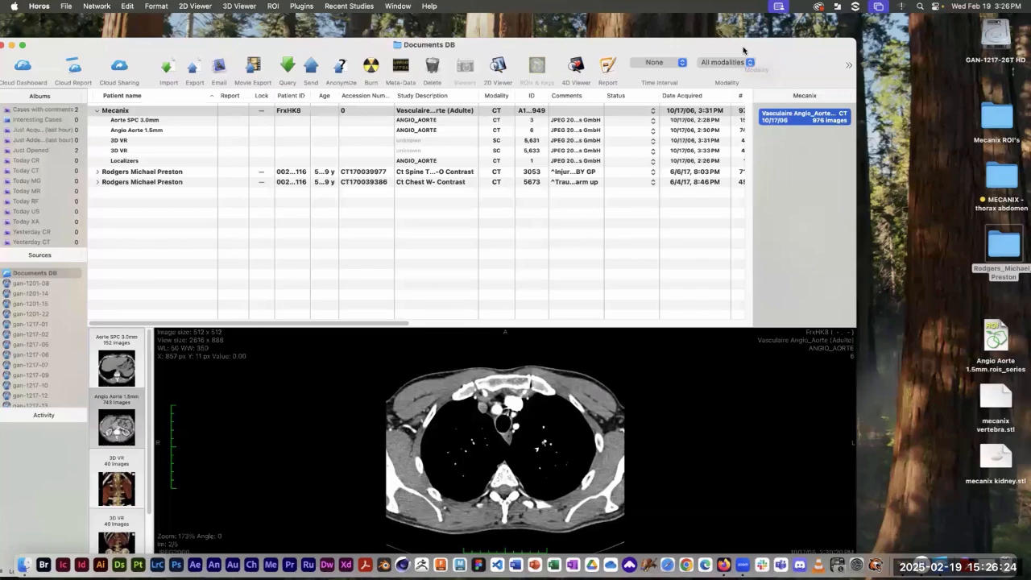
drag(744, 50, 751, 42)
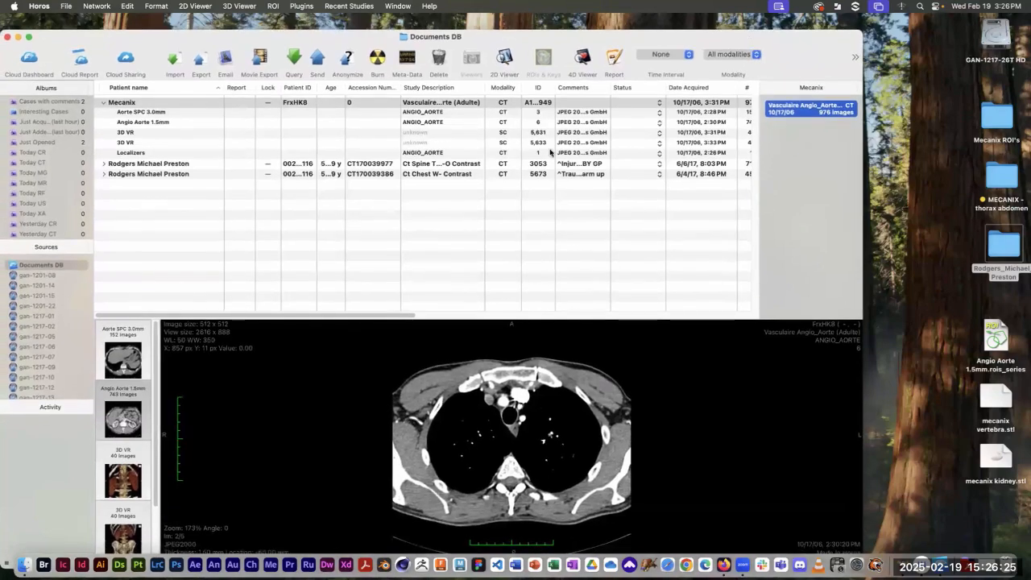
click(161, 121)
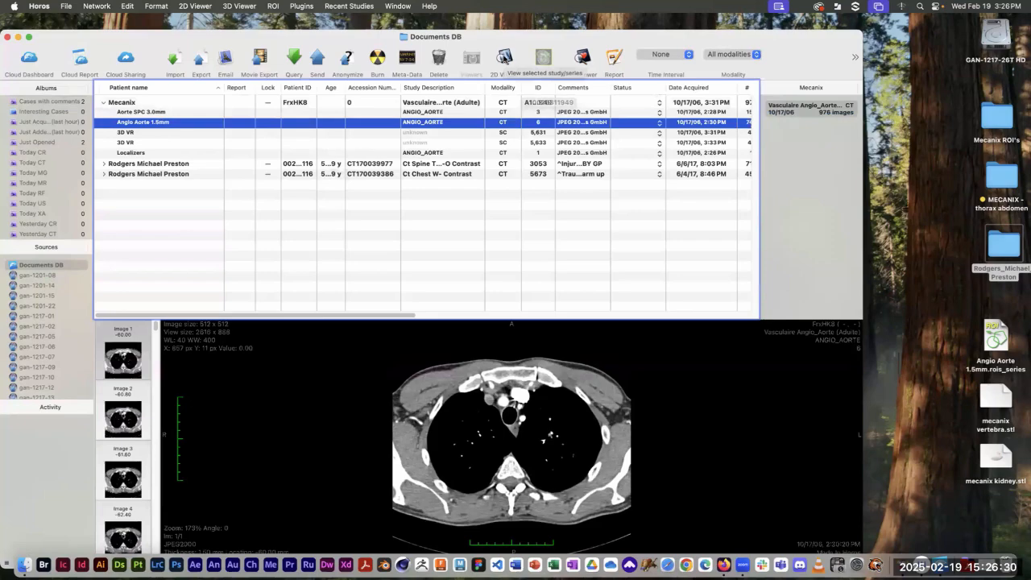
click(505, 59)
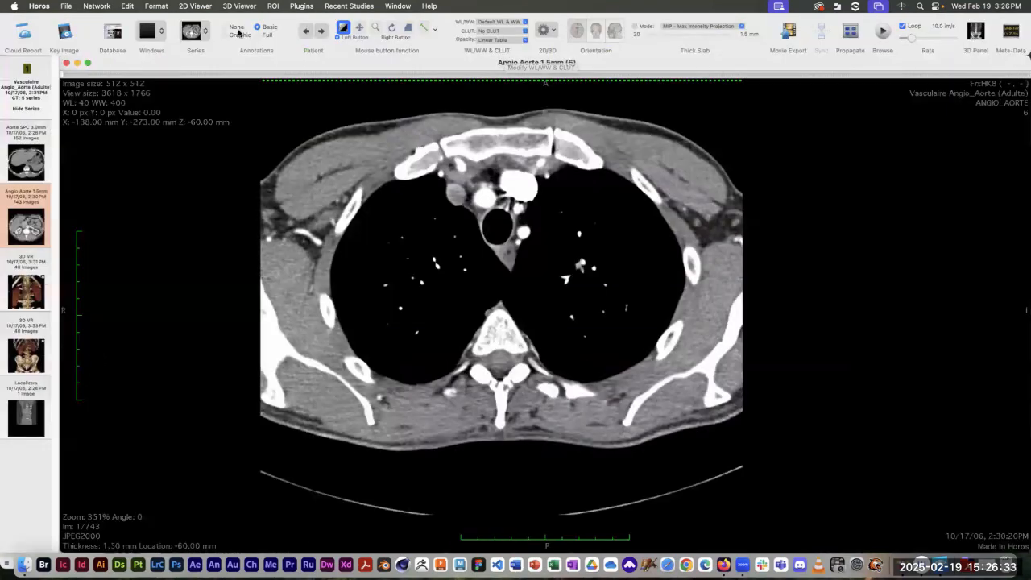
Start Grow Region segmentation as a 3D Growing Region over the entire series, keeping the Threshold (interval) algorithm
click(273, 7)
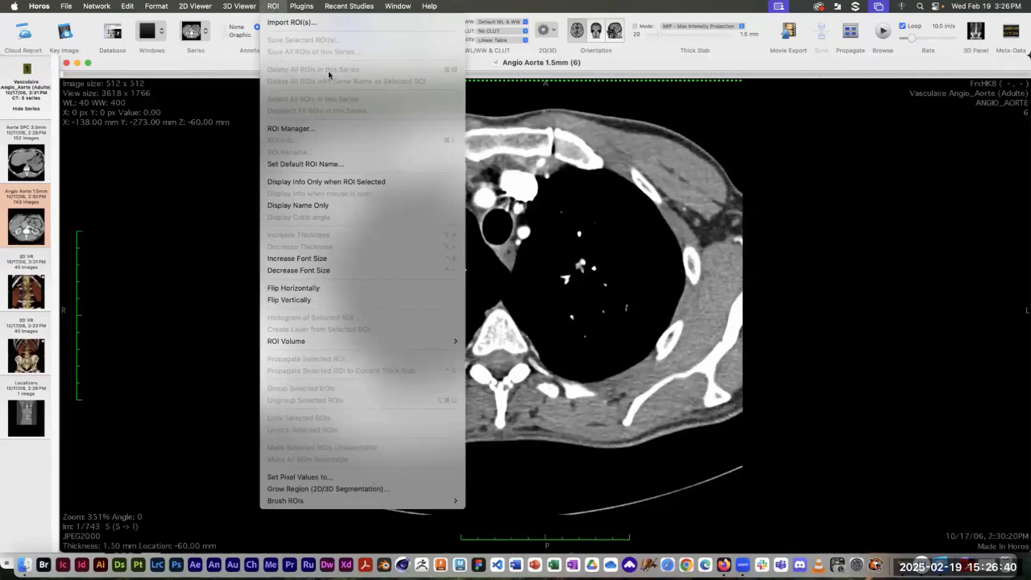
click(273, 6)
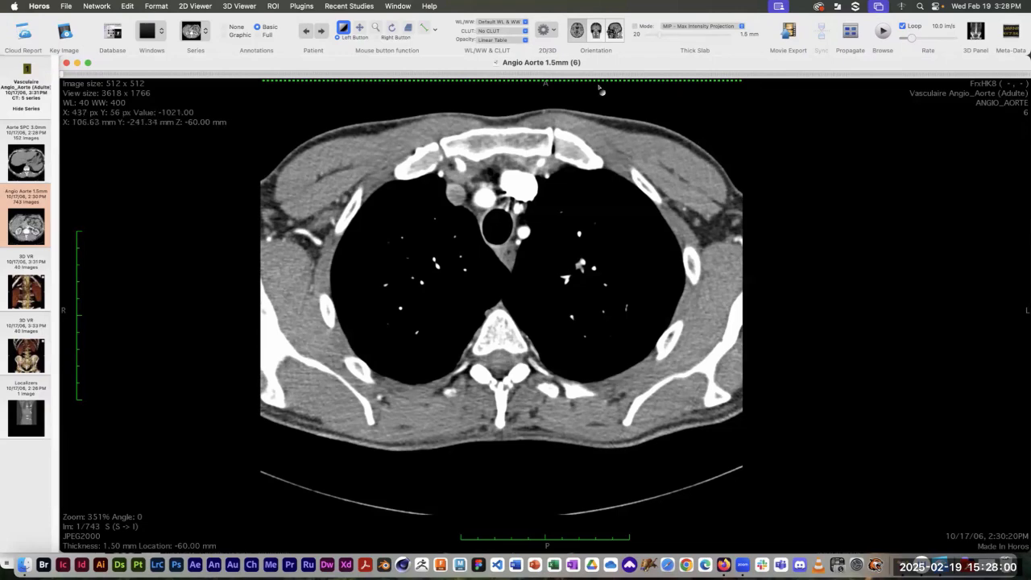
click(273, 6)
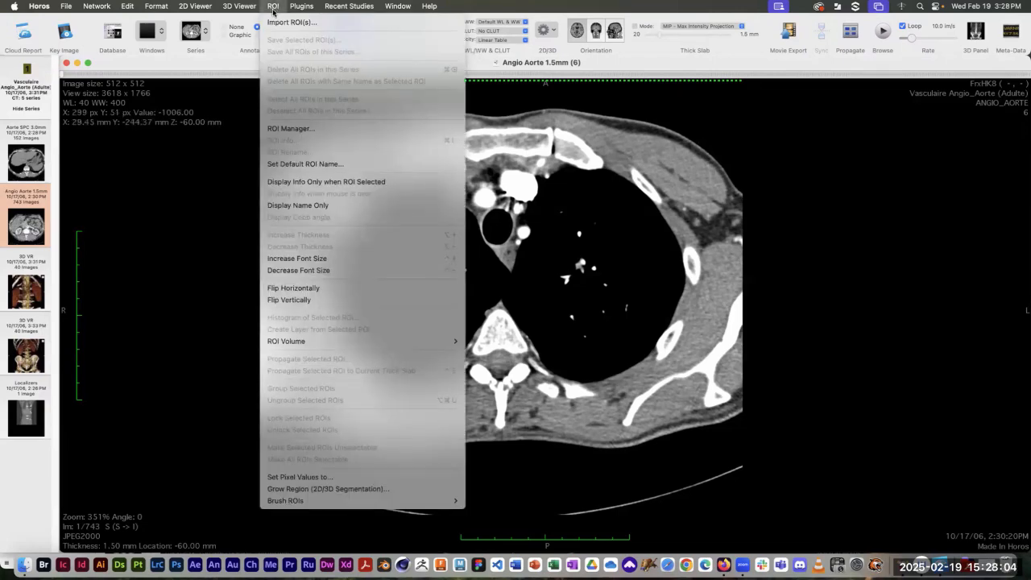
click(405, 488)
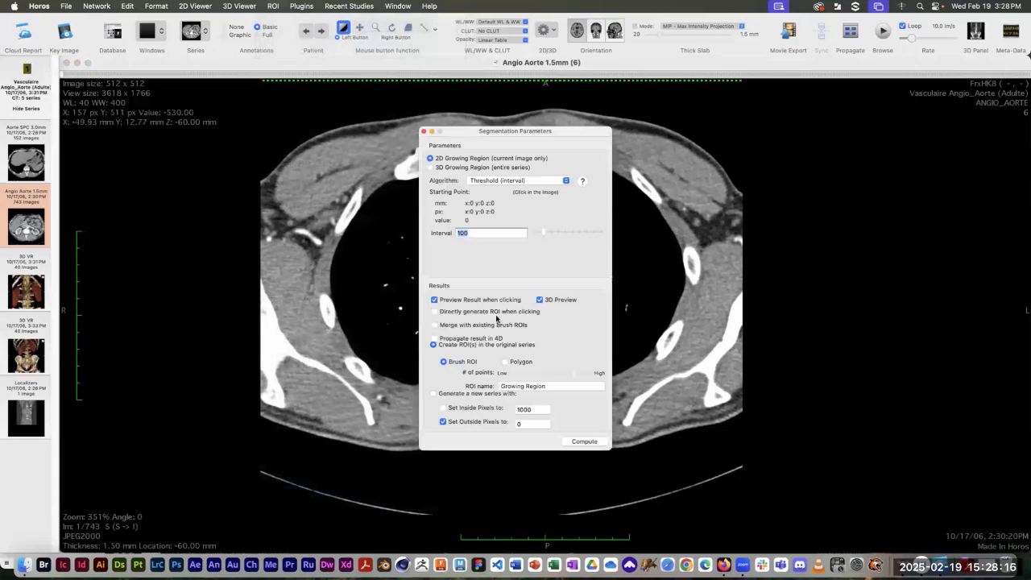
drag(470, 132, 750, 125)
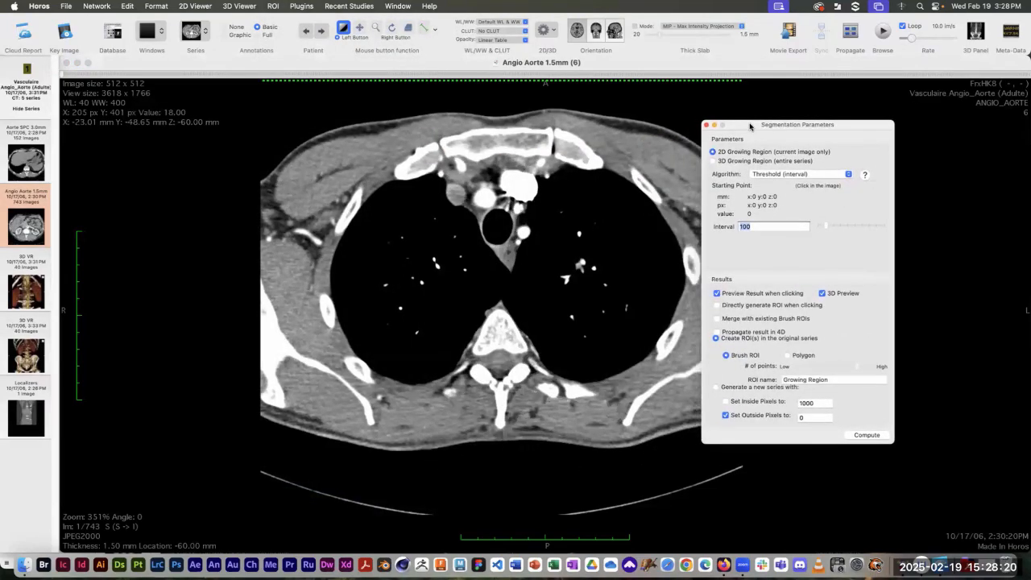
click(713, 161)
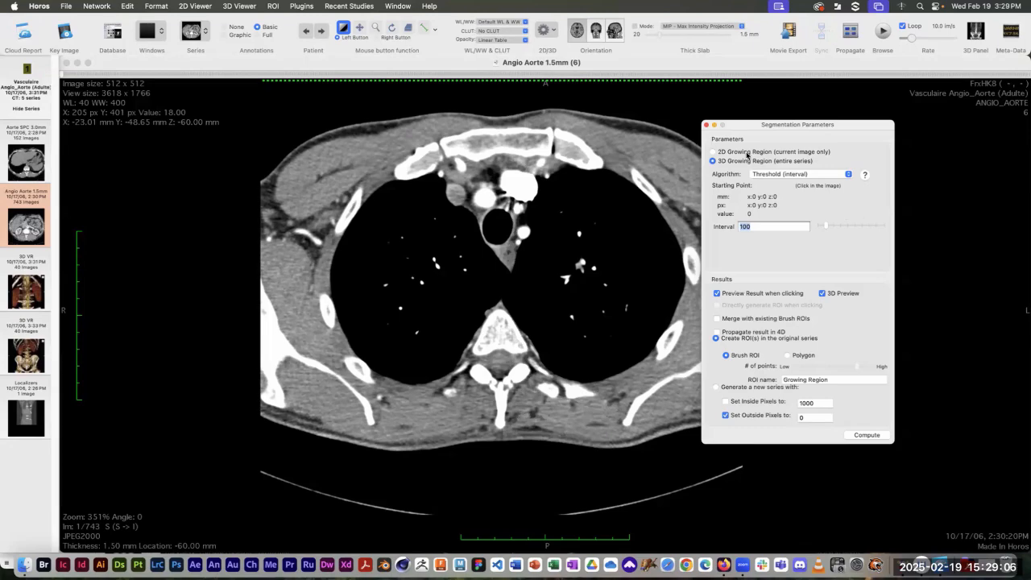
click(800, 175)
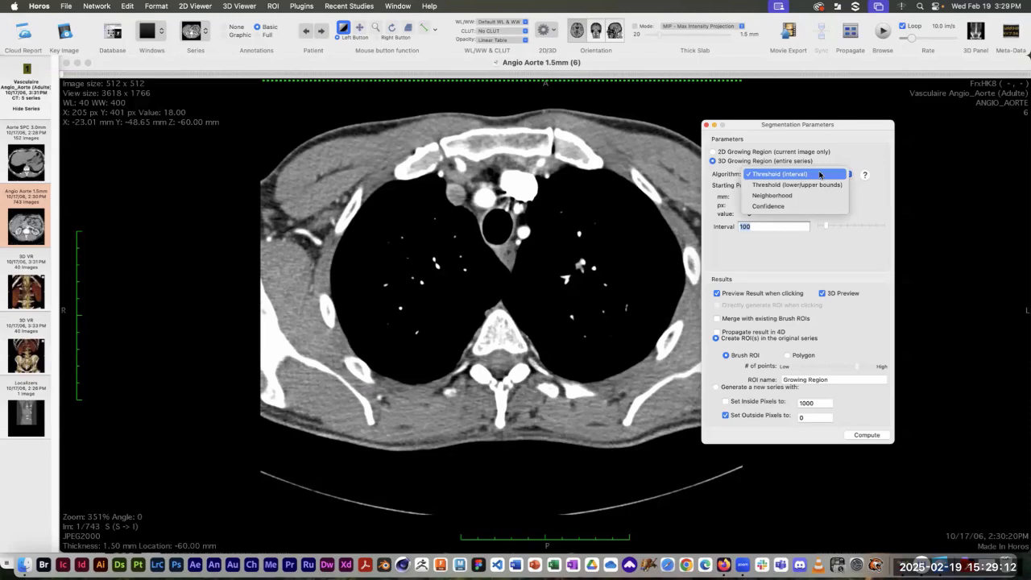
click(868, 149)
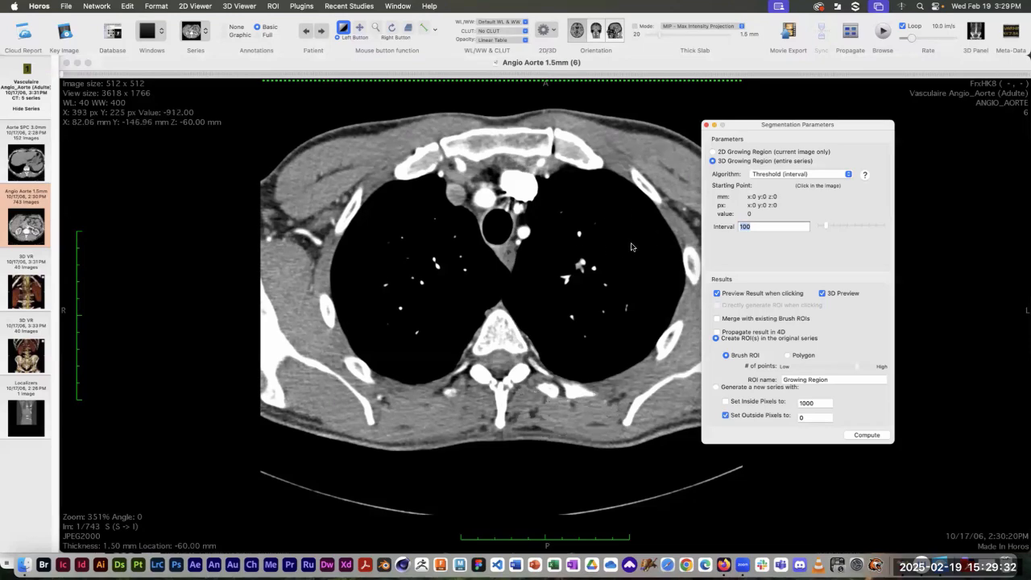
Place the region's starting point inside the left lung on the first slice and raise the threshold interval to 476.33
click(631, 246)
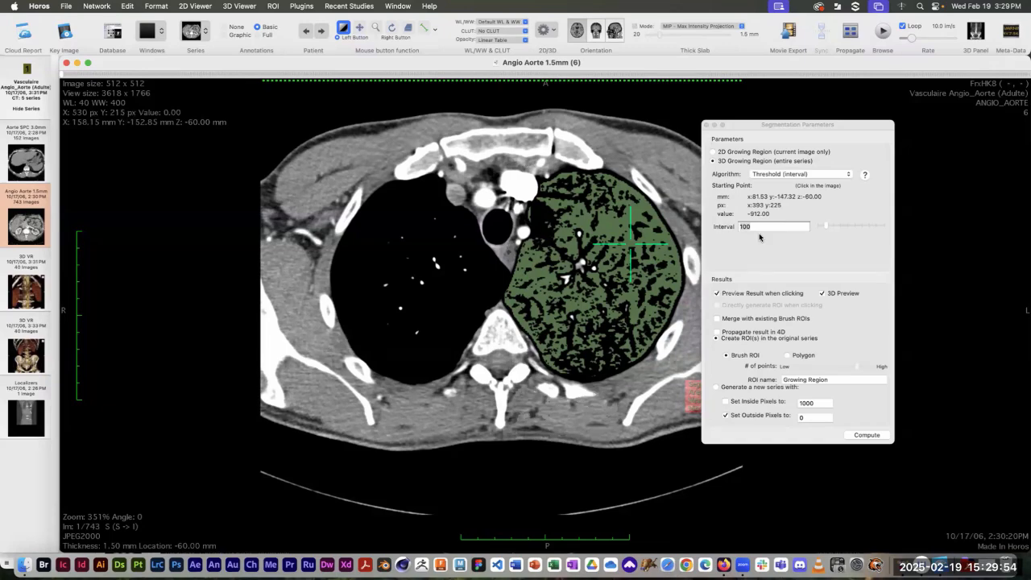
click(827, 228)
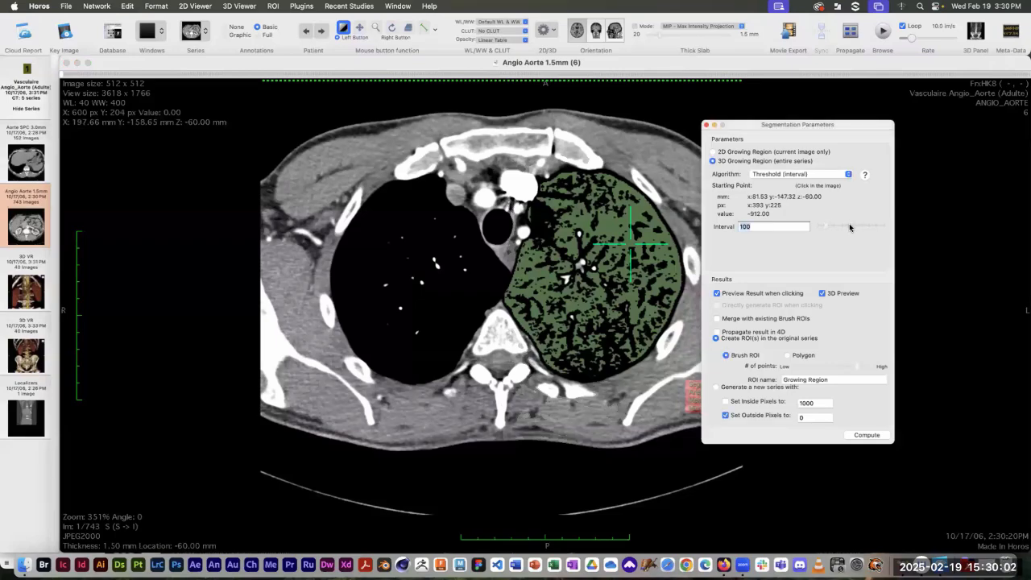
drag(849, 223, 835, 225)
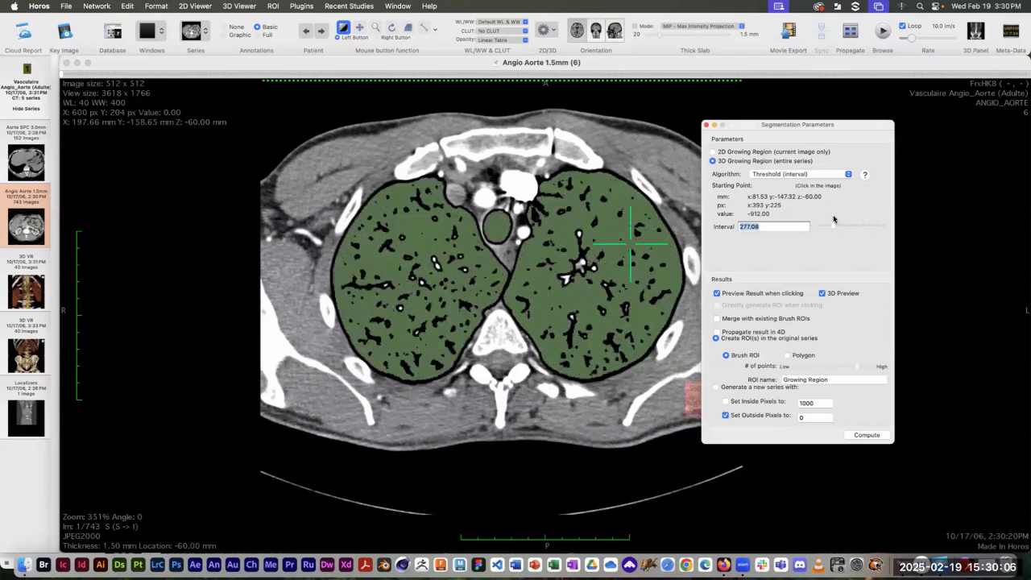
drag(833, 229, 837, 232)
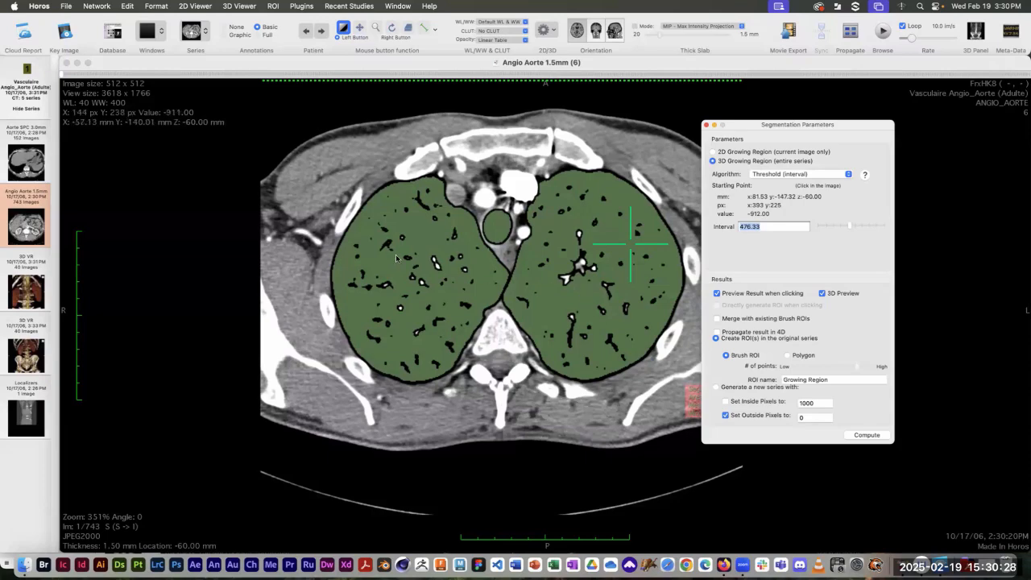
Set the threshold interval to 689.35 and compute the 3D lung region as Brush ROIs in the original series
click(875, 225)
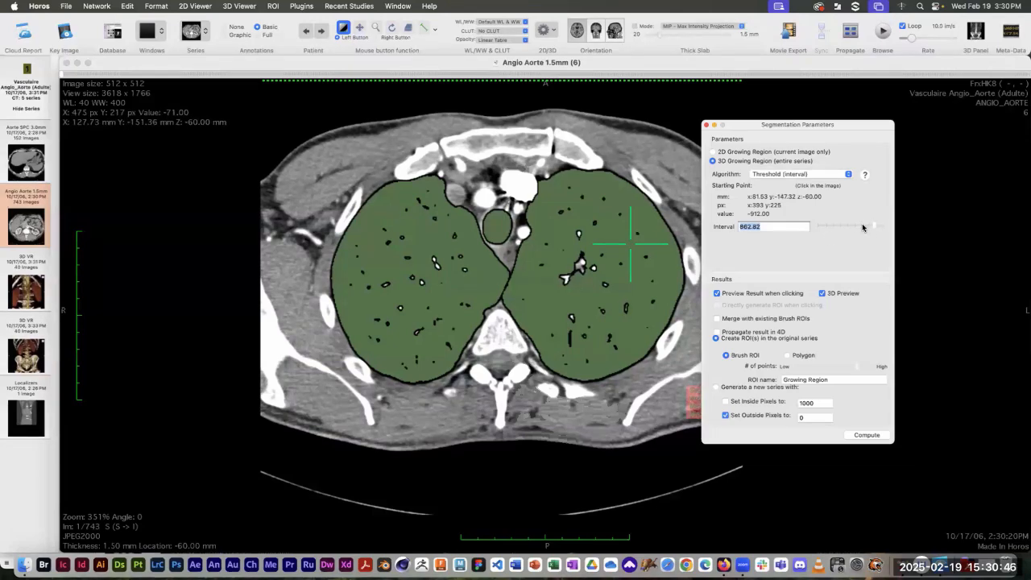
click(862, 224)
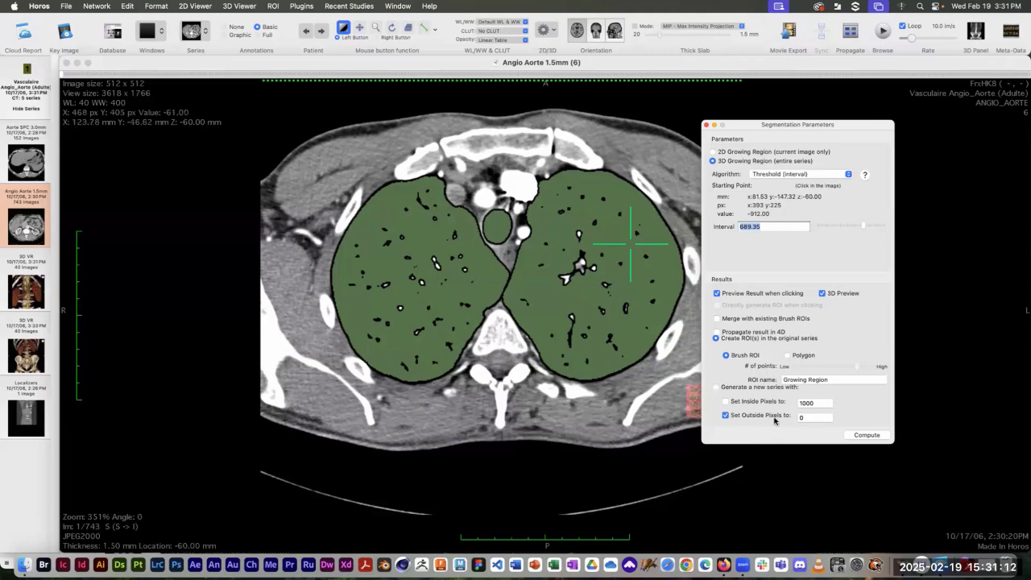
click(866, 438)
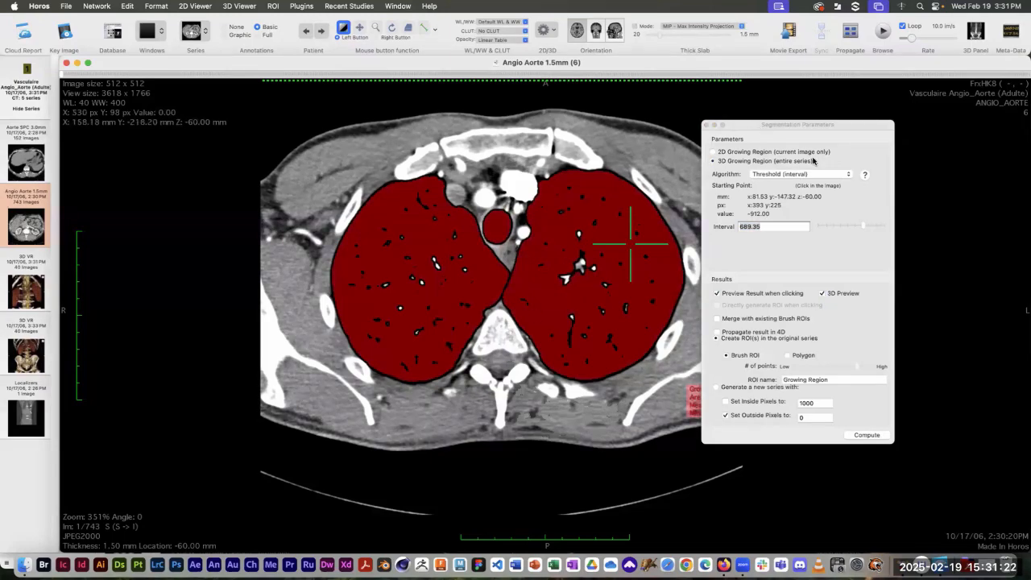
drag(760, 128, 844, 172)
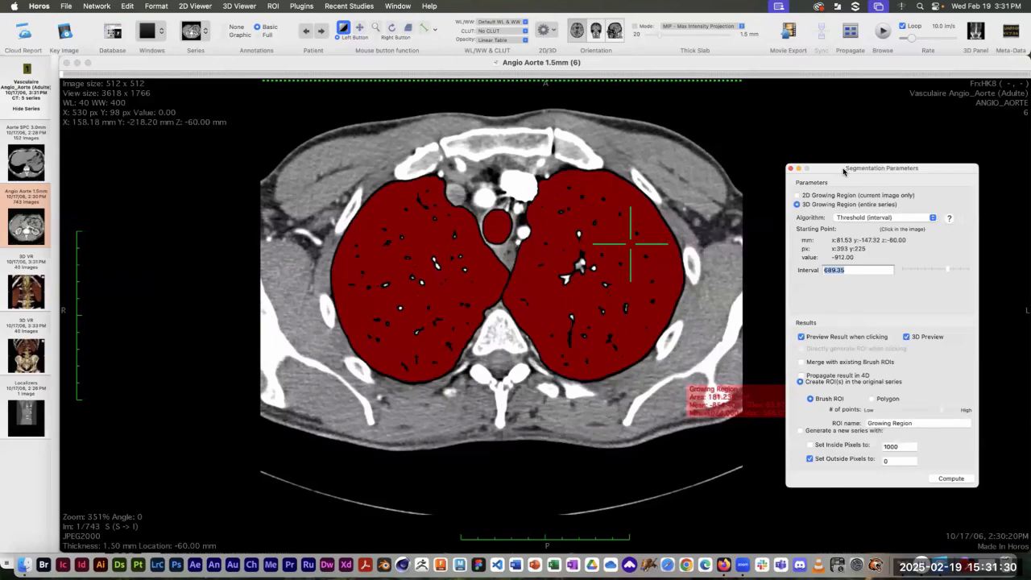
Examine the computed lung ROIs slice by slice, from the diaphragm up to the level of the heart, for gaps around vessels and organs
key(Right)
click(752, 75)
drag(752, 75, 755, 74)
click(653, 75)
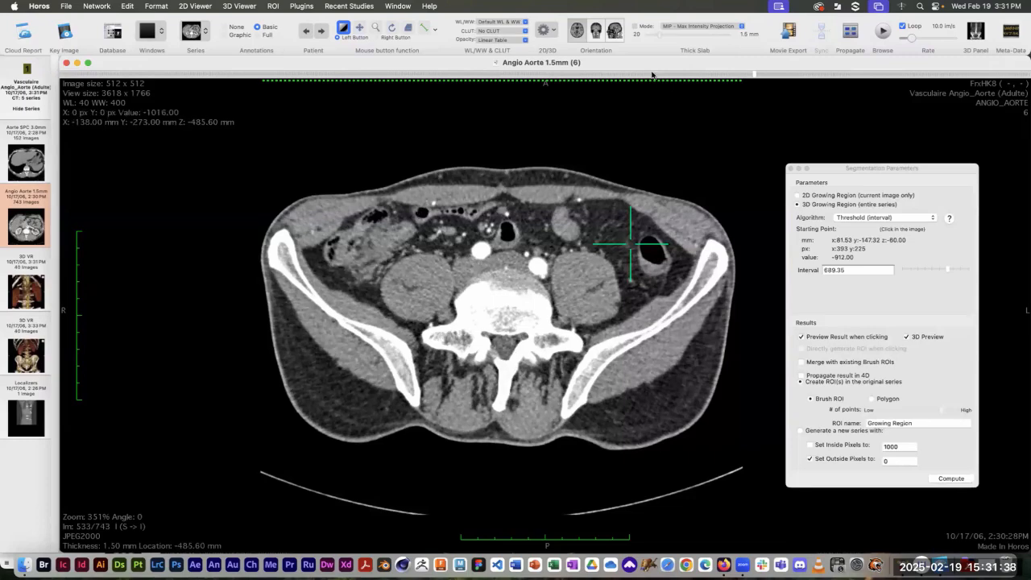
drag(577, 75, 355, 75)
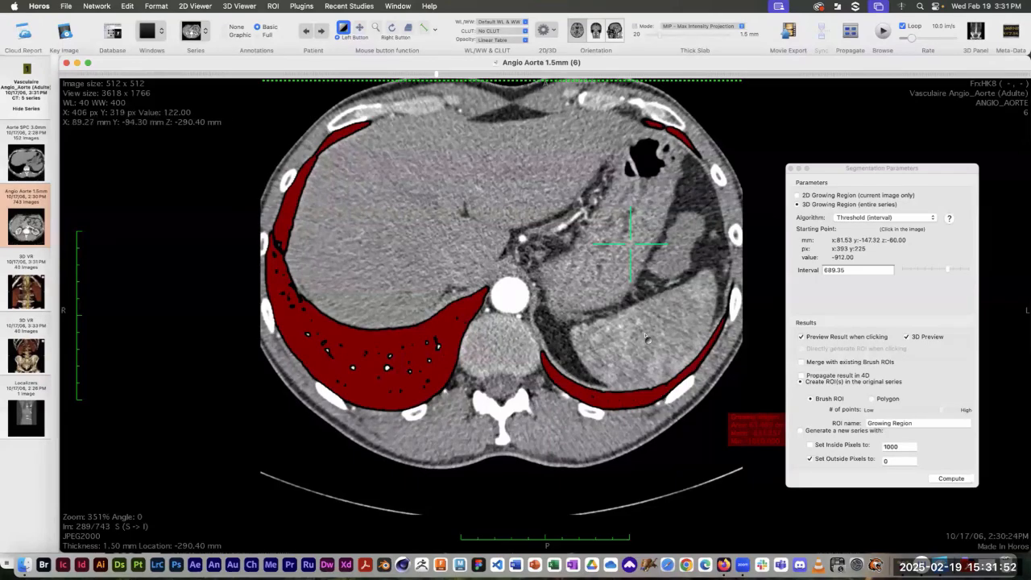
scroll(647, 338, up, 11)
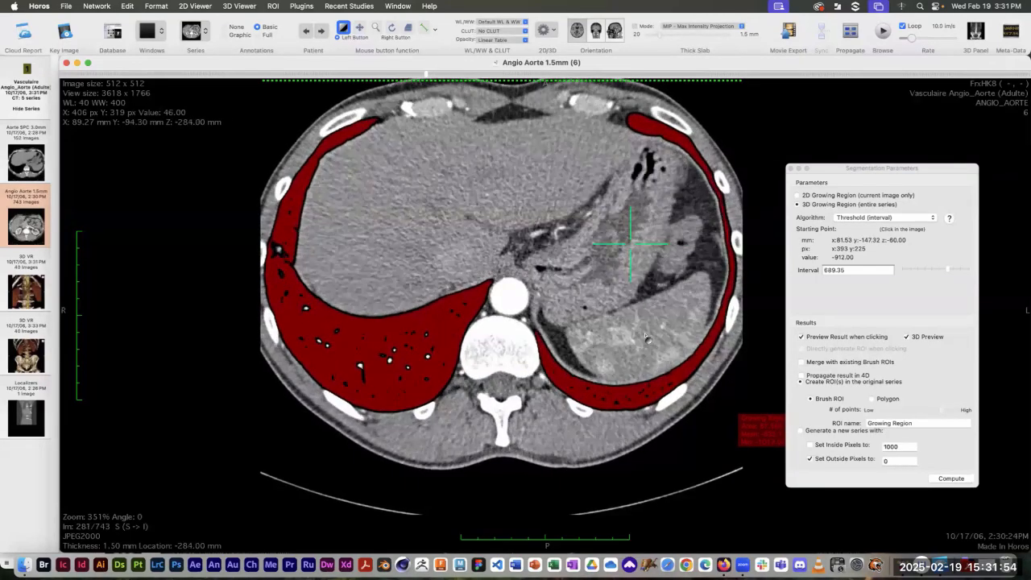
scroll(647, 338, up, 10)
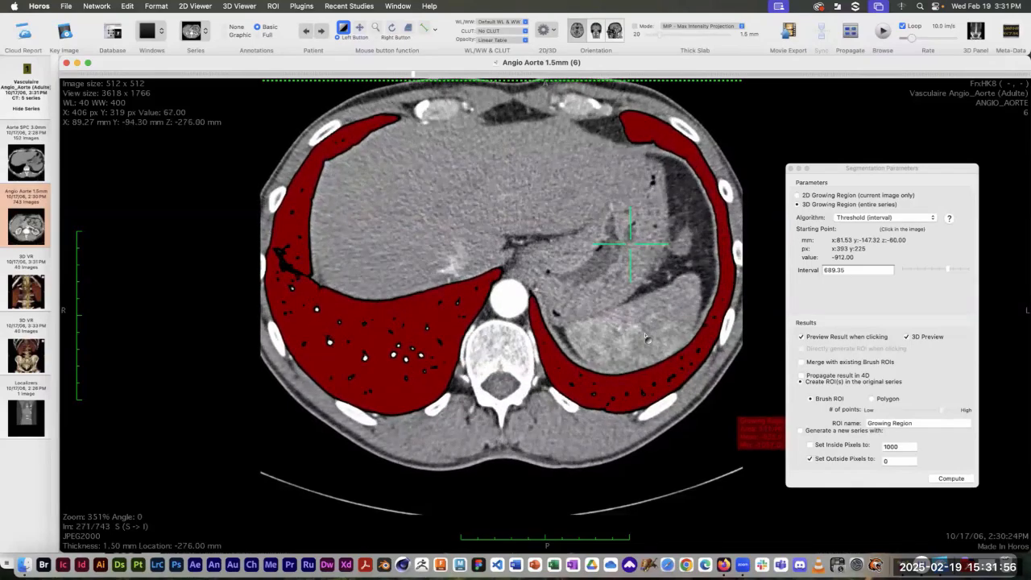
scroll(647, 338, up, 10)
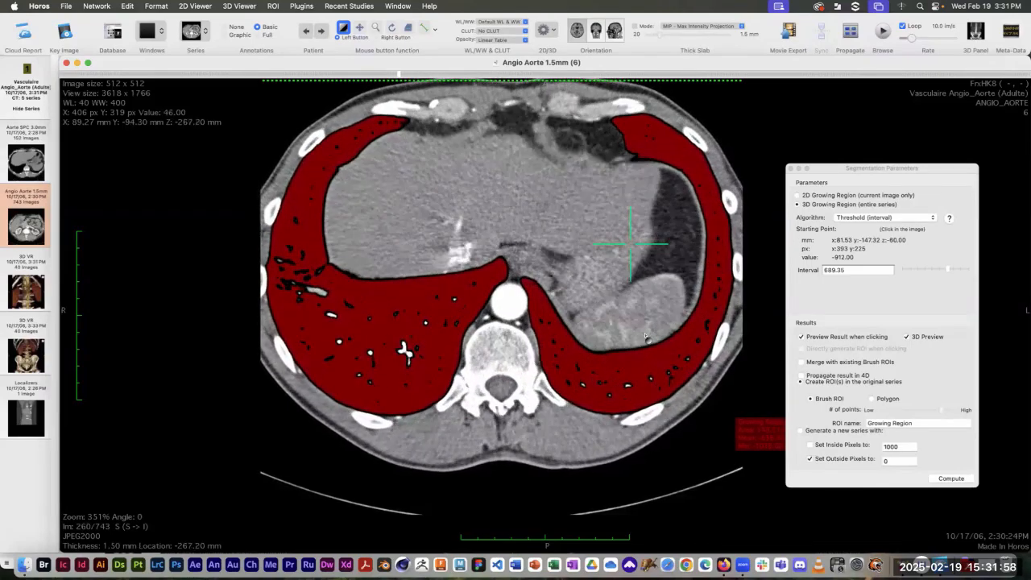
scroll(647, 338, up, 10)
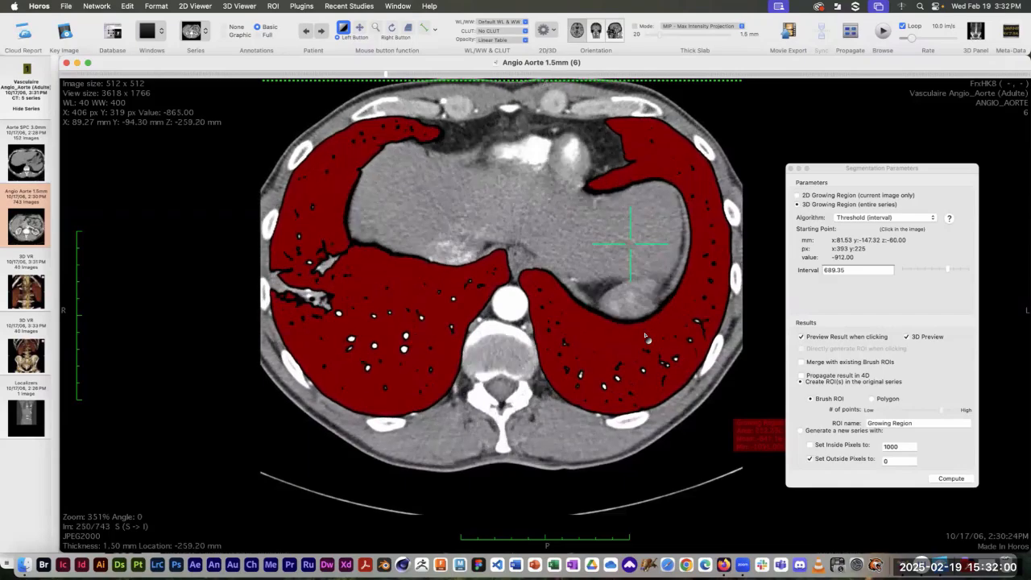
scroll(647, 338, up, 9)
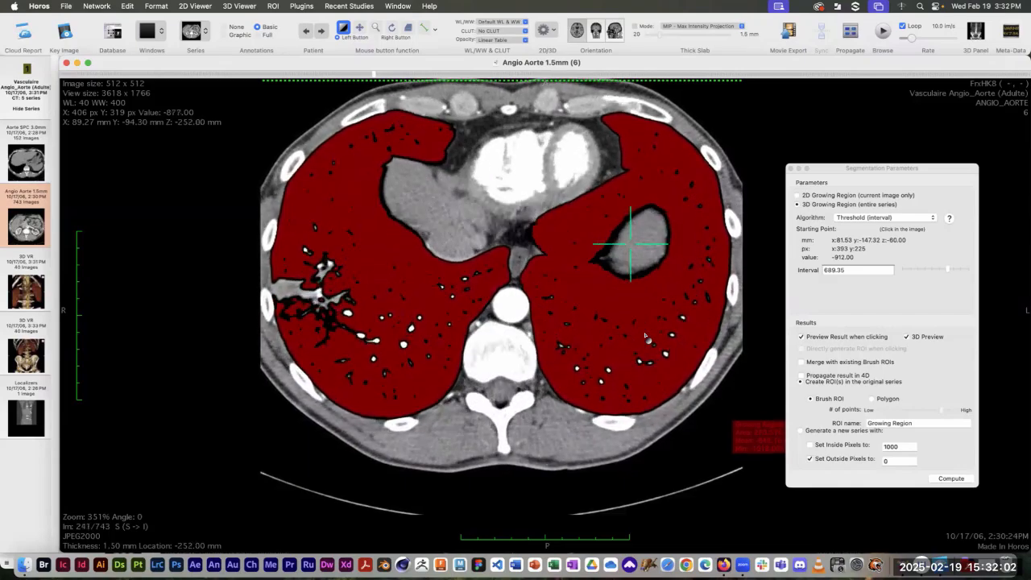
scroll(647, 338, up, 2)
scroll(647, 338, down, 7)
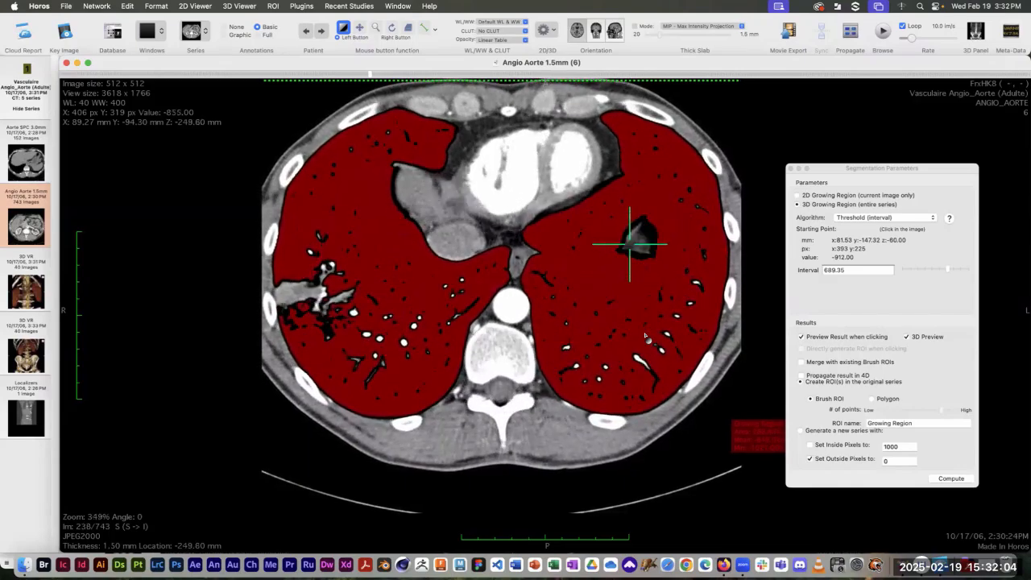
scroll(647, 338, down, 1)
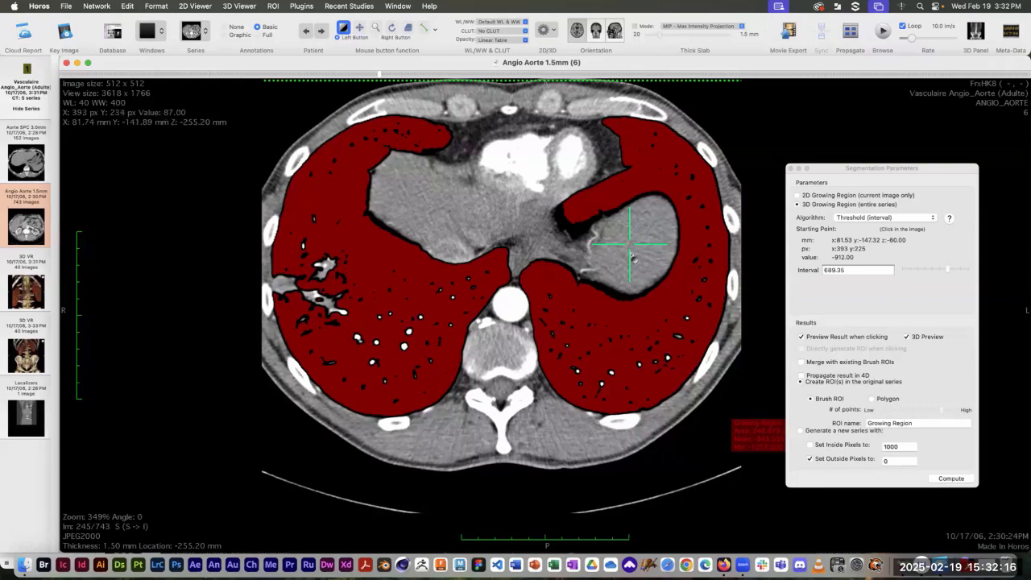
scroll(634, 259, up, 4)
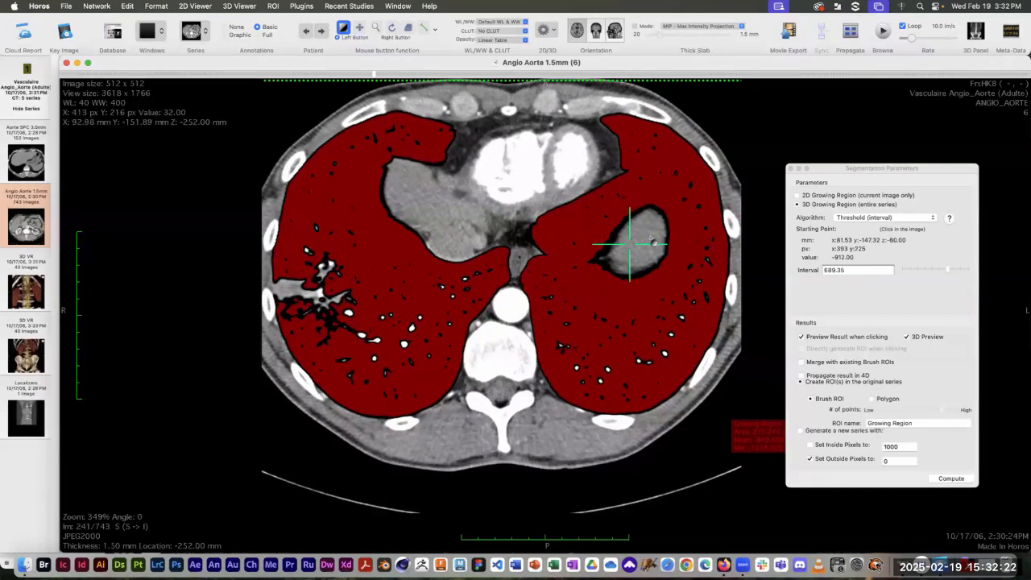
scroll(652, 240, up, 2)
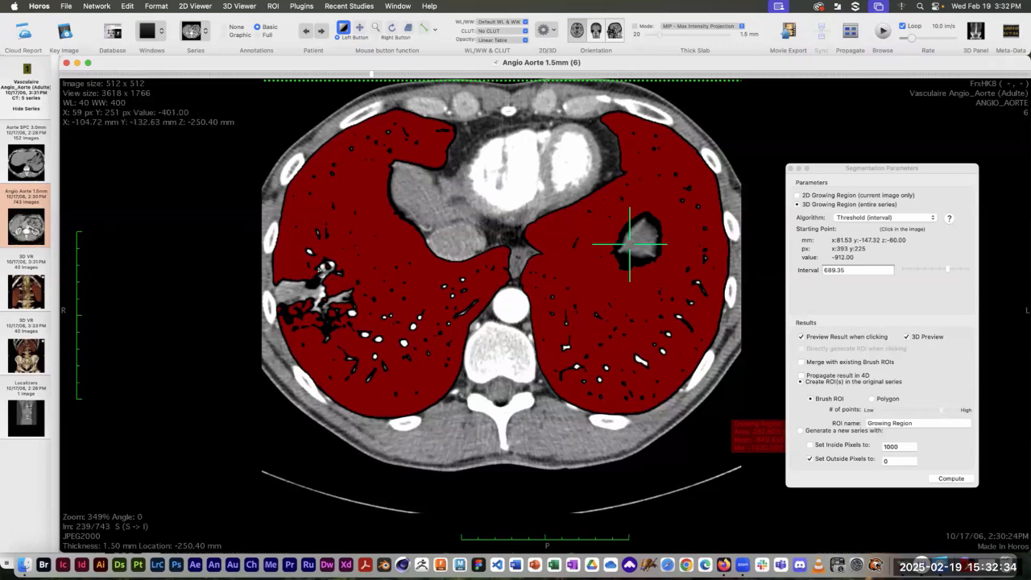
scroll(308, 276, up, 8)
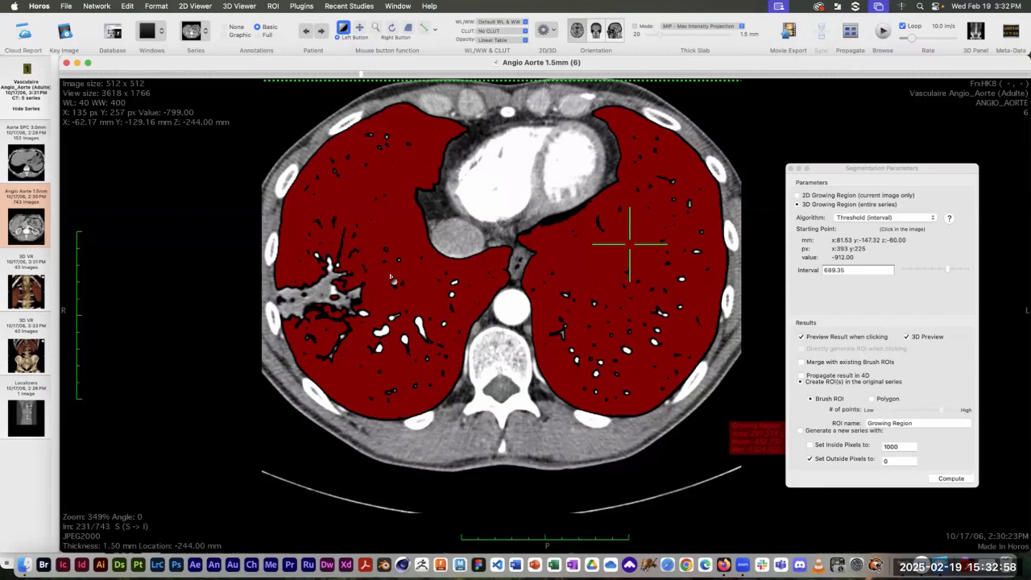
scroll(391, 277, up, 11)
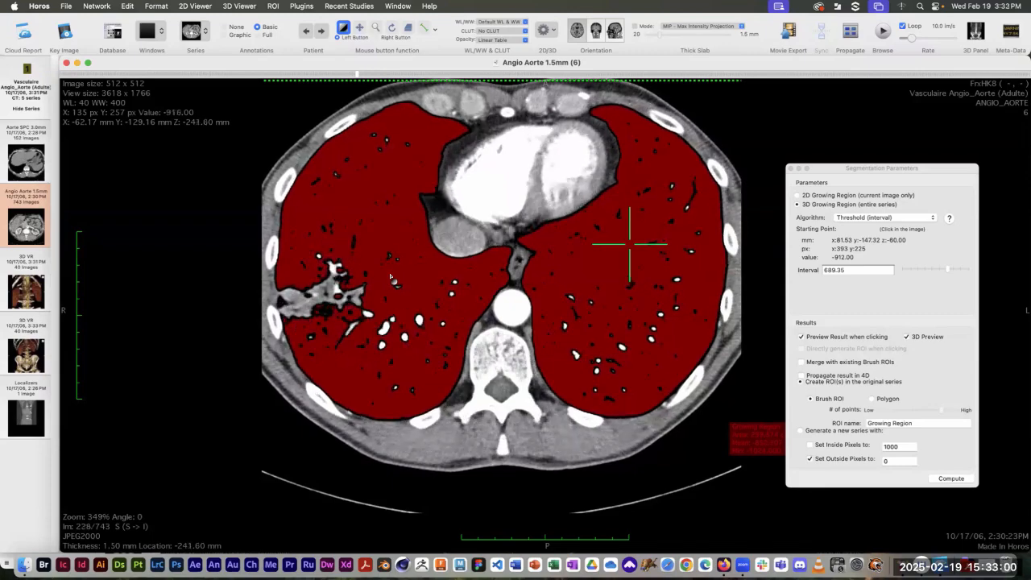
scroll(391, 277, up, 11)
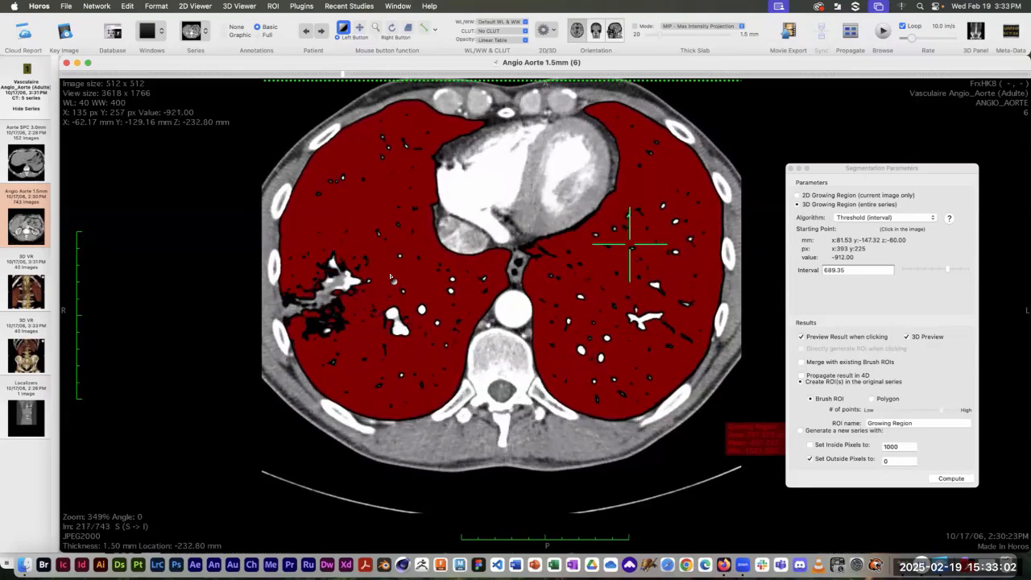
scroll(390, 277, up, 10)
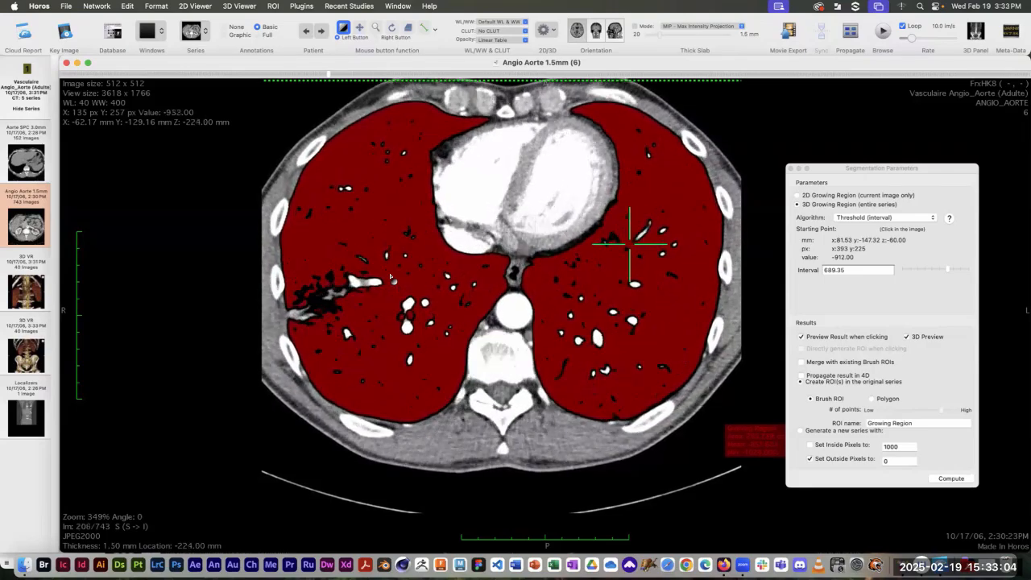
scroll(390, 277, up, 11)
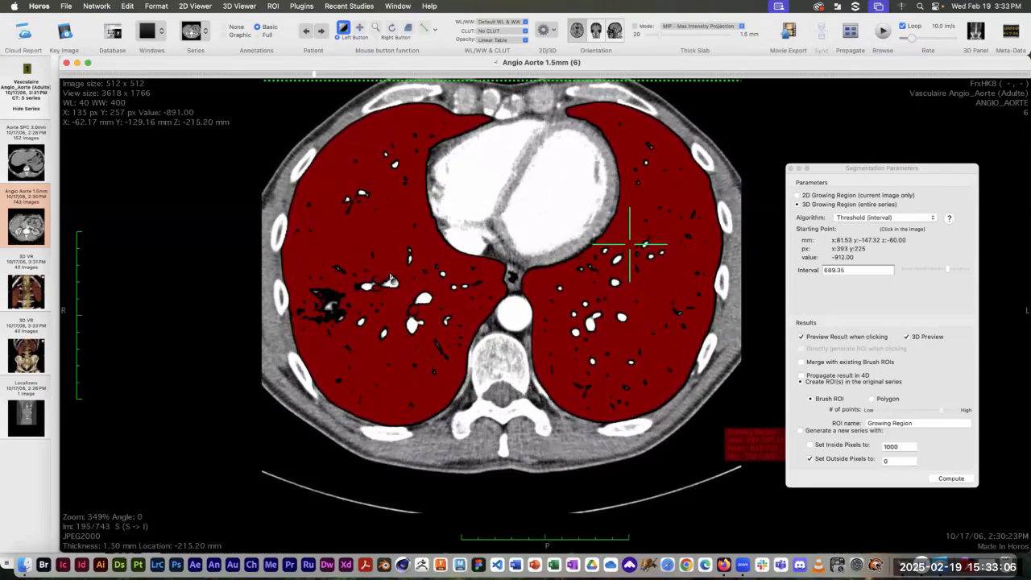
scroll(391, 277, up, 10)
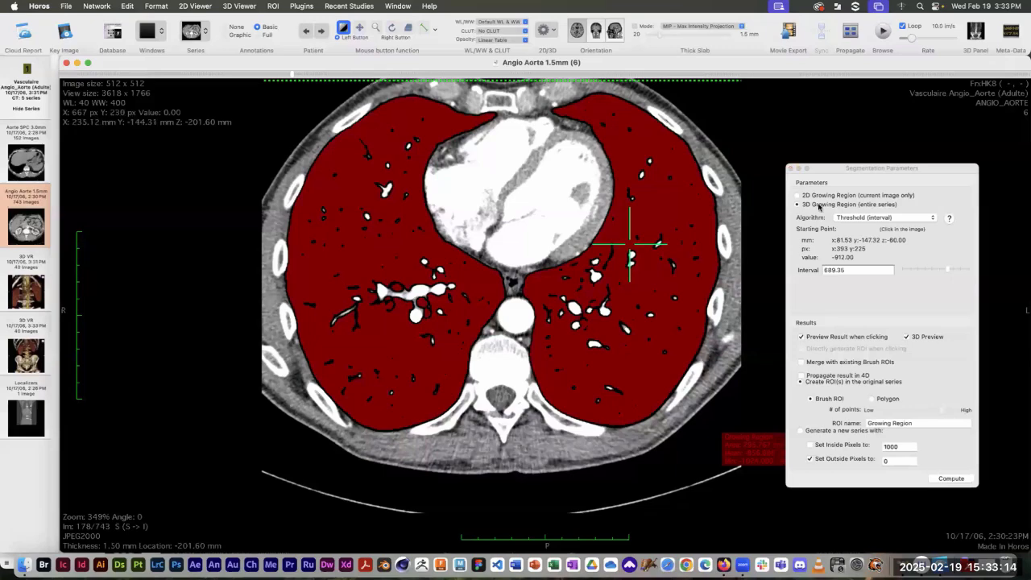
Close the segmentation parameters and set all pixels outside all ROIs to the new value -3071
click(791, 169)
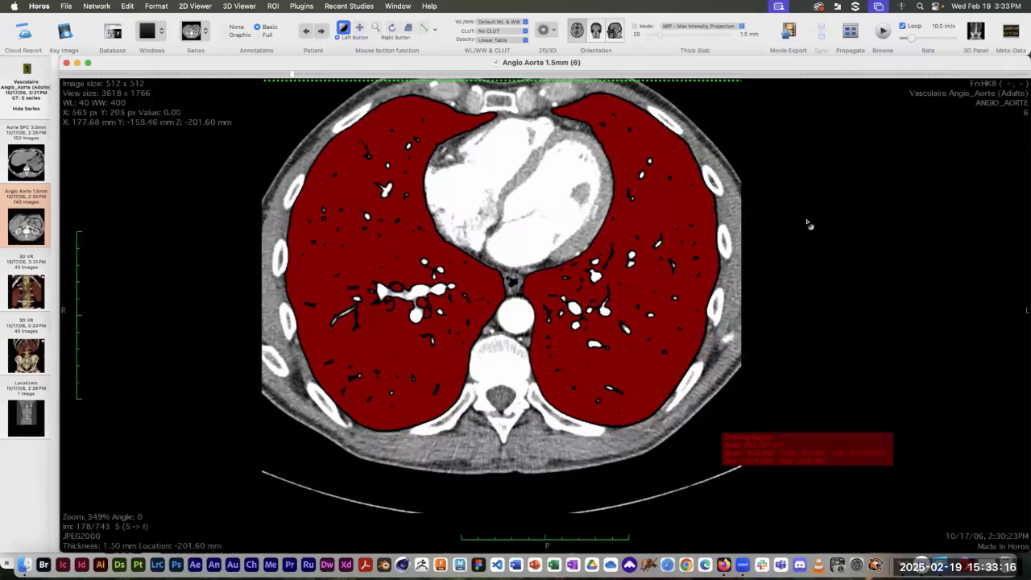
click(273, 7)
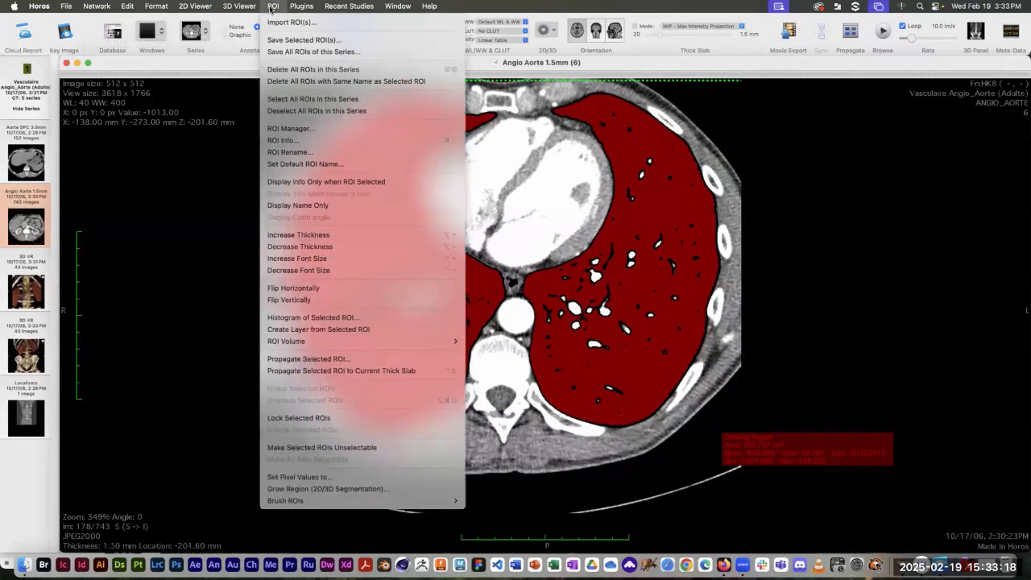
click(334, 477)
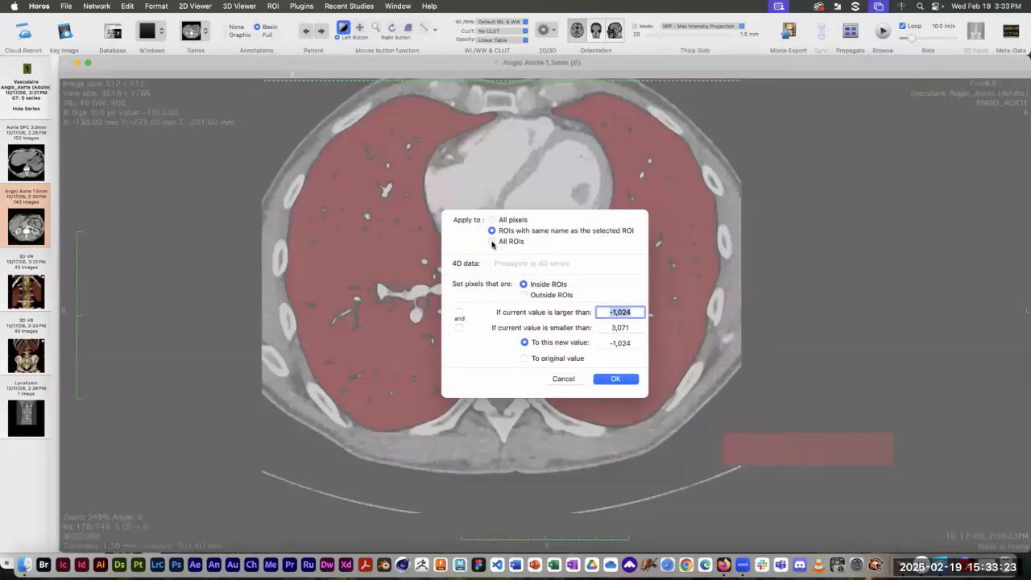
click(492, 242)
click(524, 295)
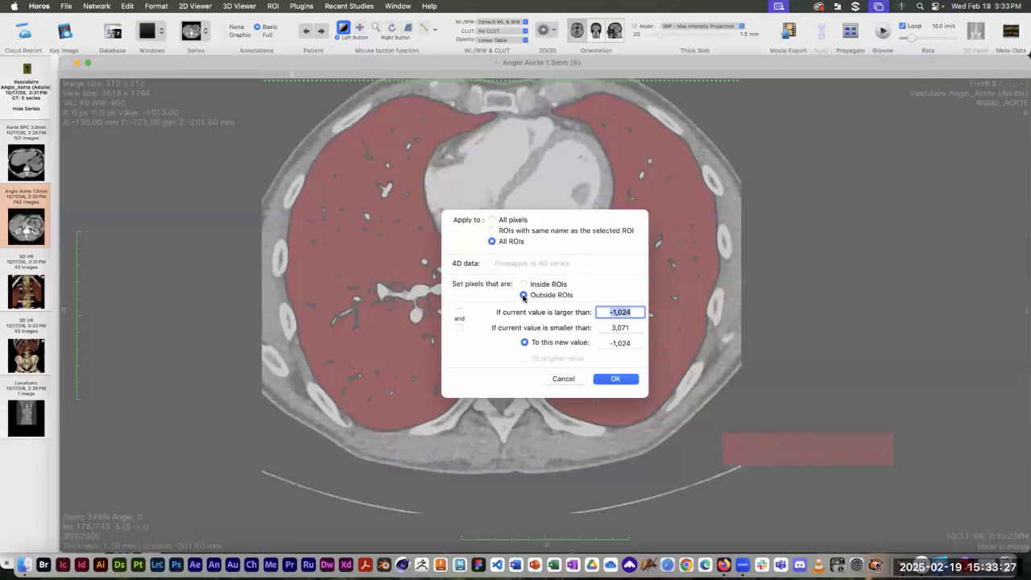
click(633, 343)
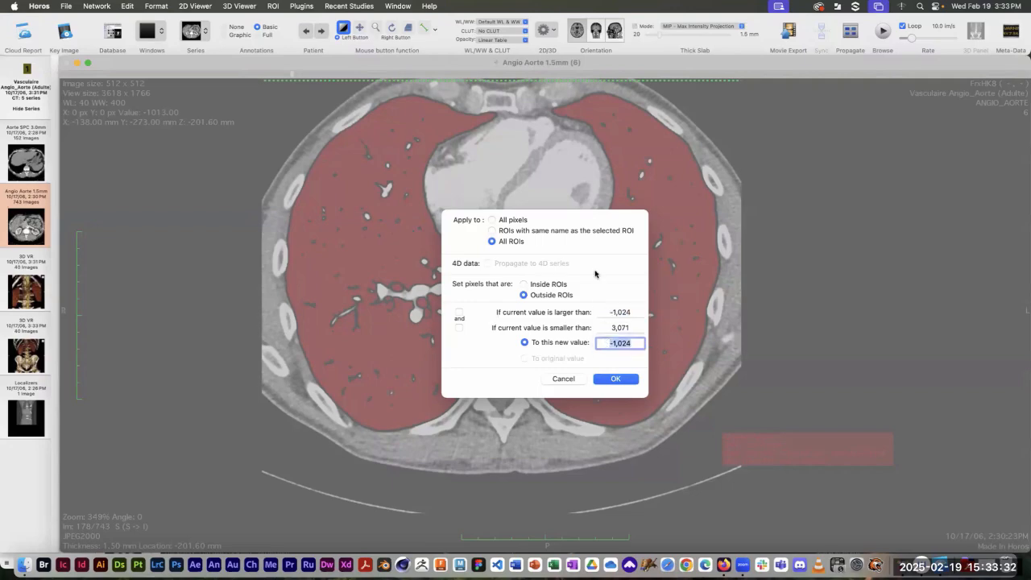
text(-3071)
click(610, 382)
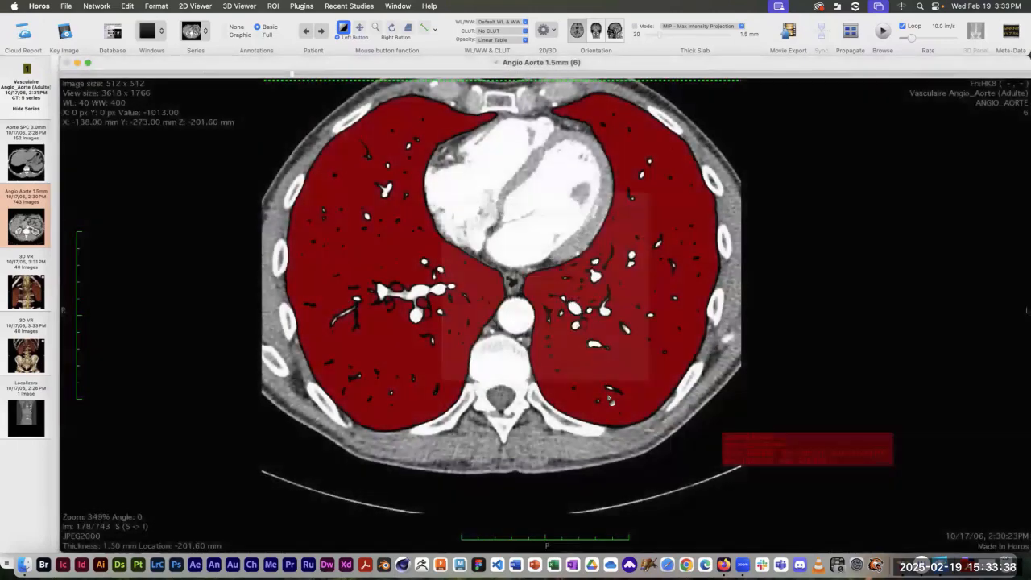
Set all pixels inside all ROIs of the series to the new value 3071
click(273, 6)
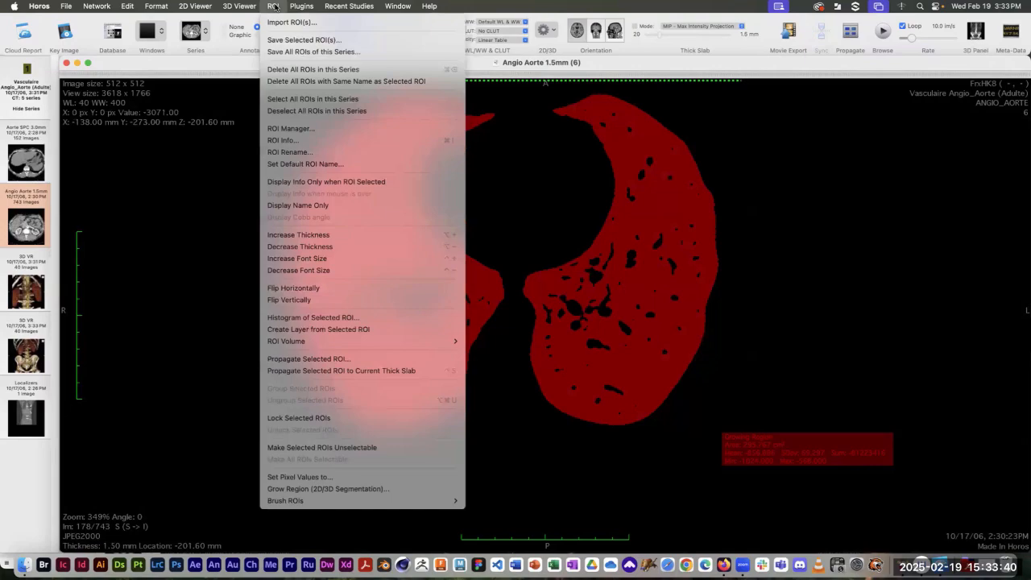
click(299, 477)
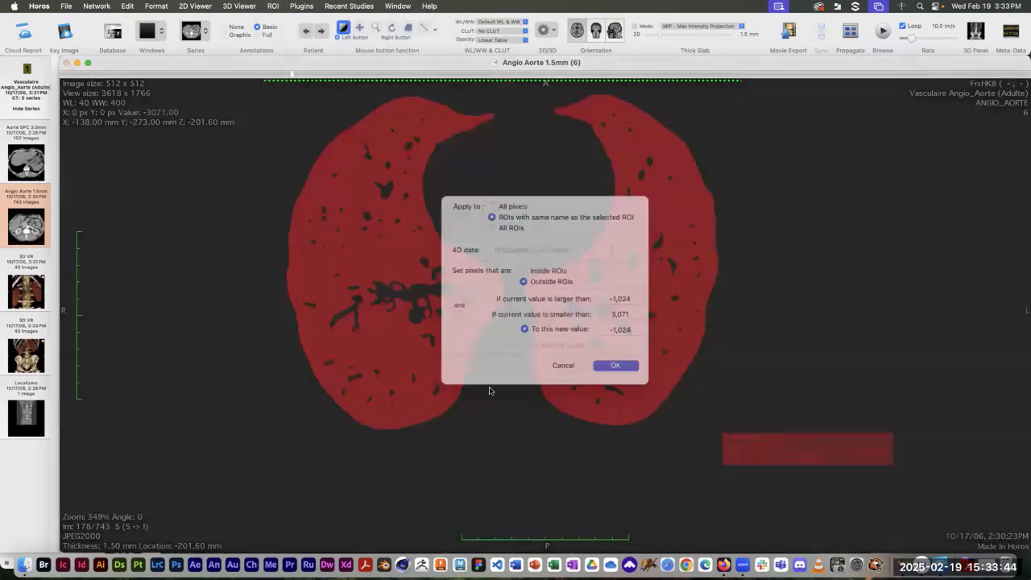
click(492, 242)
click(525, 284)
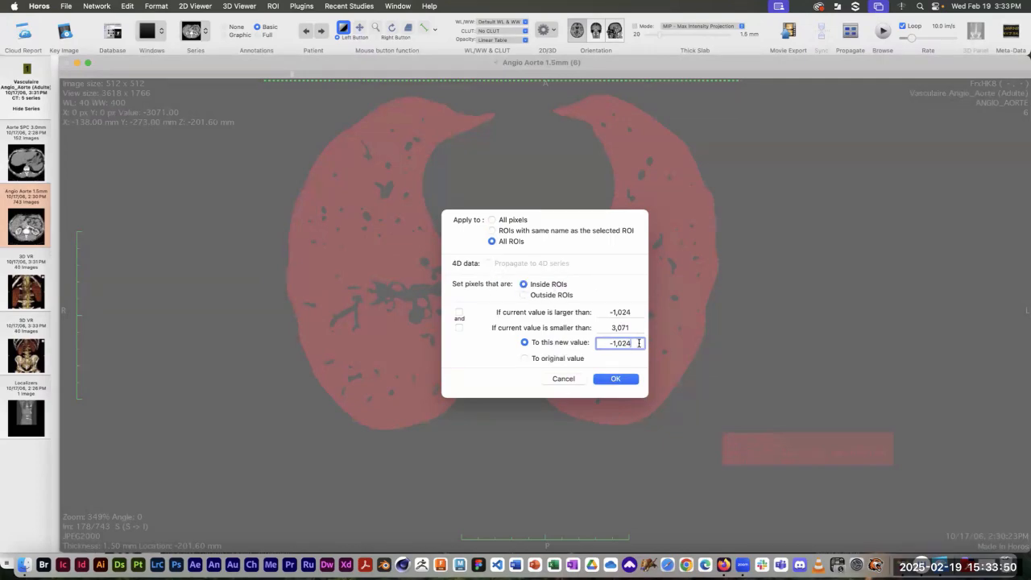
drag(632, 343, 593, 339)
text(3071)
click(601, 379)
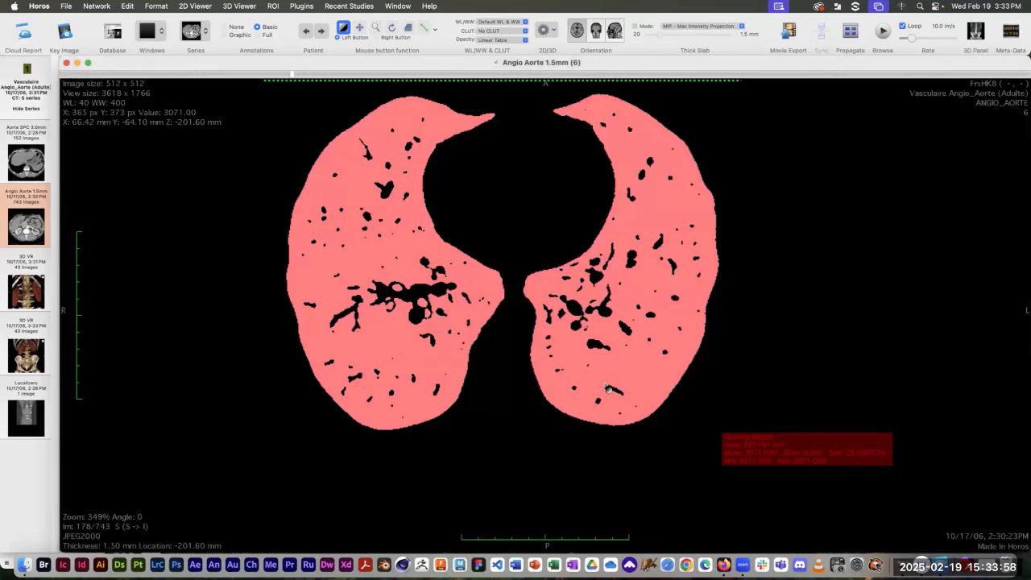
Create a 3D surface rendering of the isolated lungs, with the first surface at the predefined CT - Bone pixel value of 500
scroll(608, 389, down, 11)
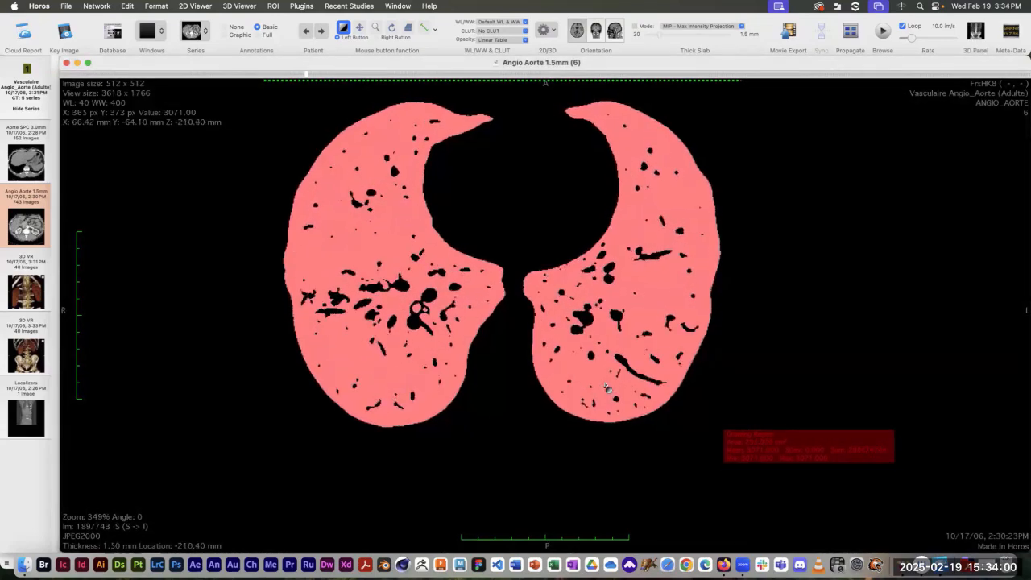
scroll(608, 389, up, 9)
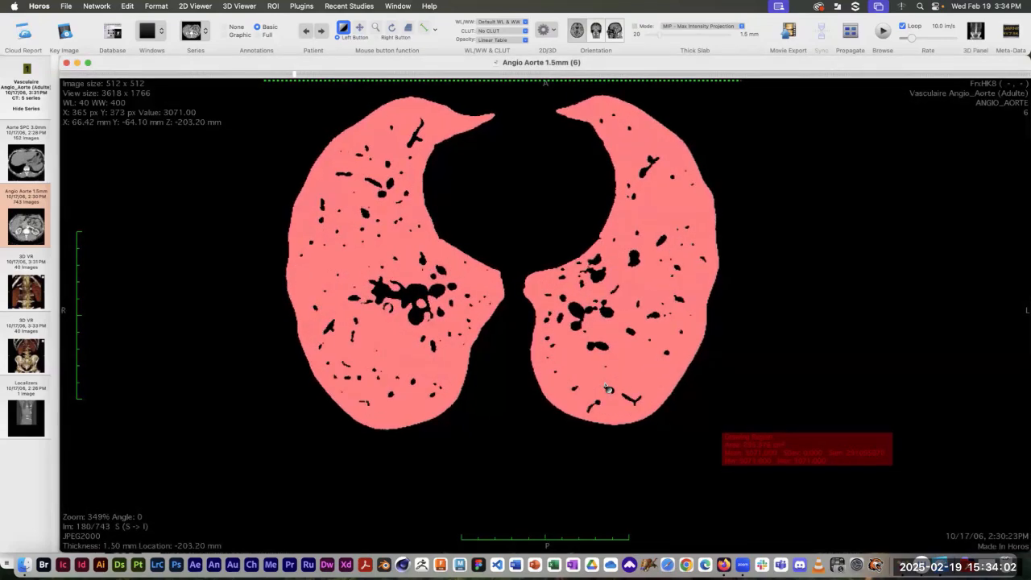
scroll(608, 389, up, 8)
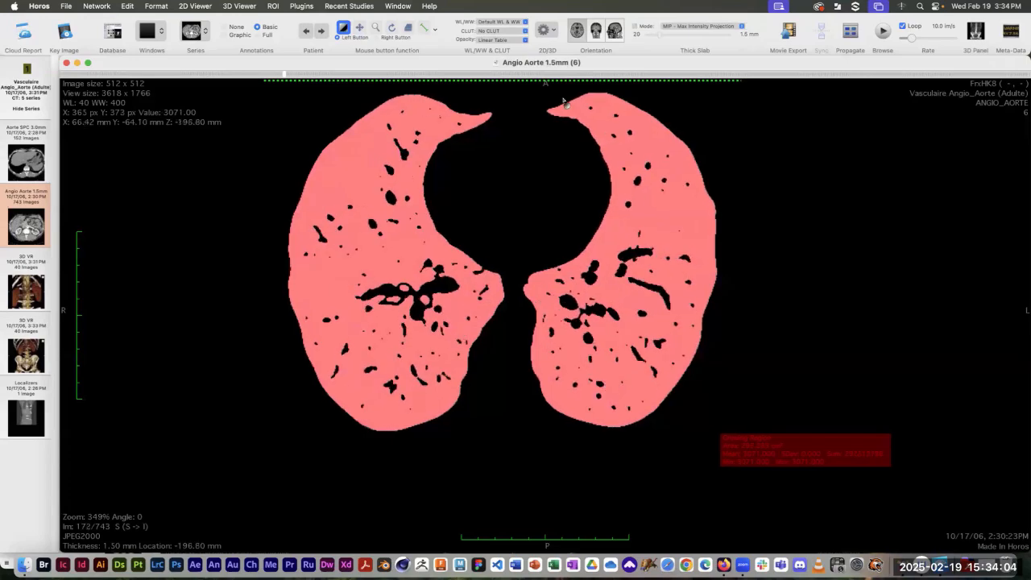
click(558, 32)
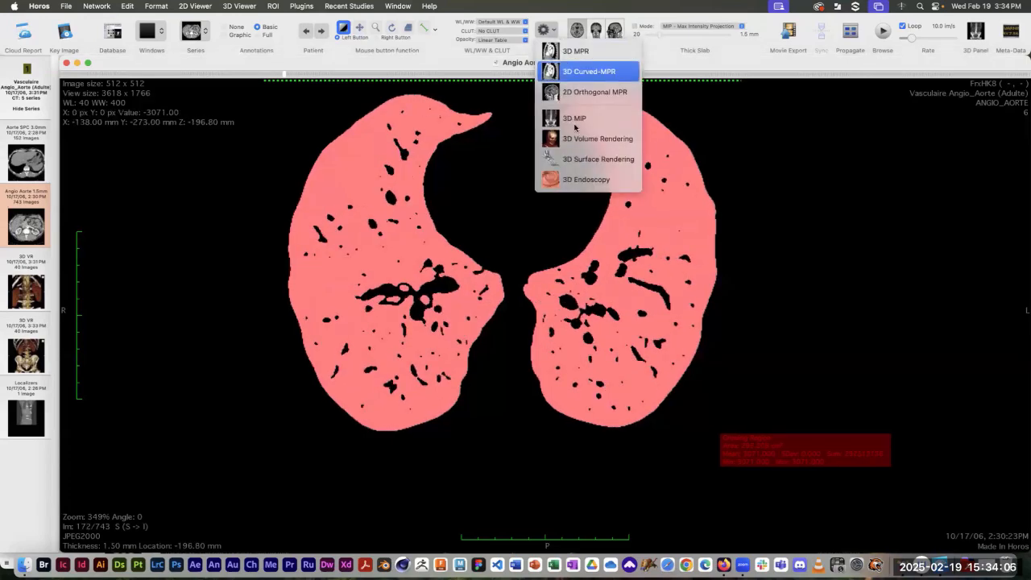
key(Return)
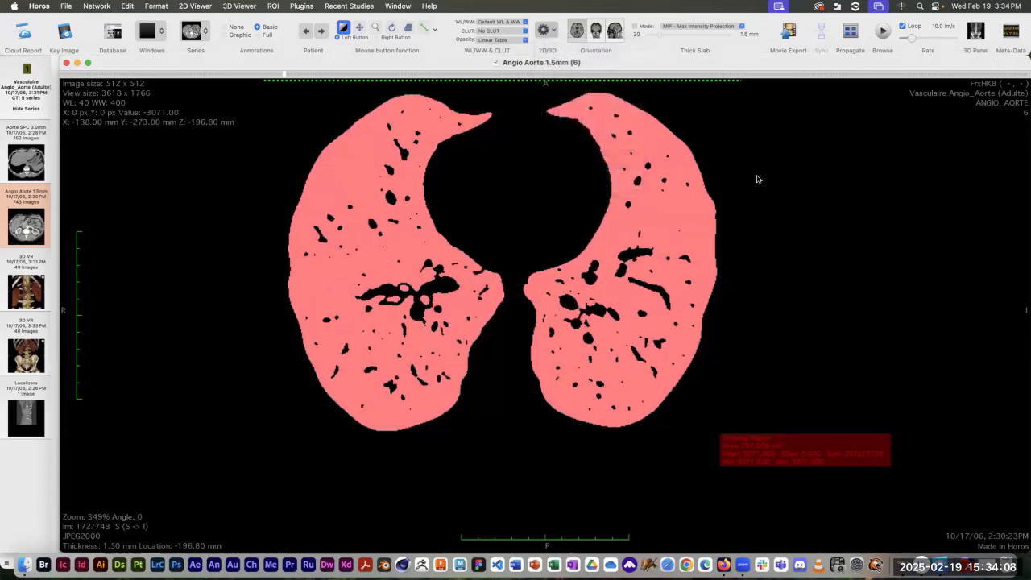
click(575, 267)
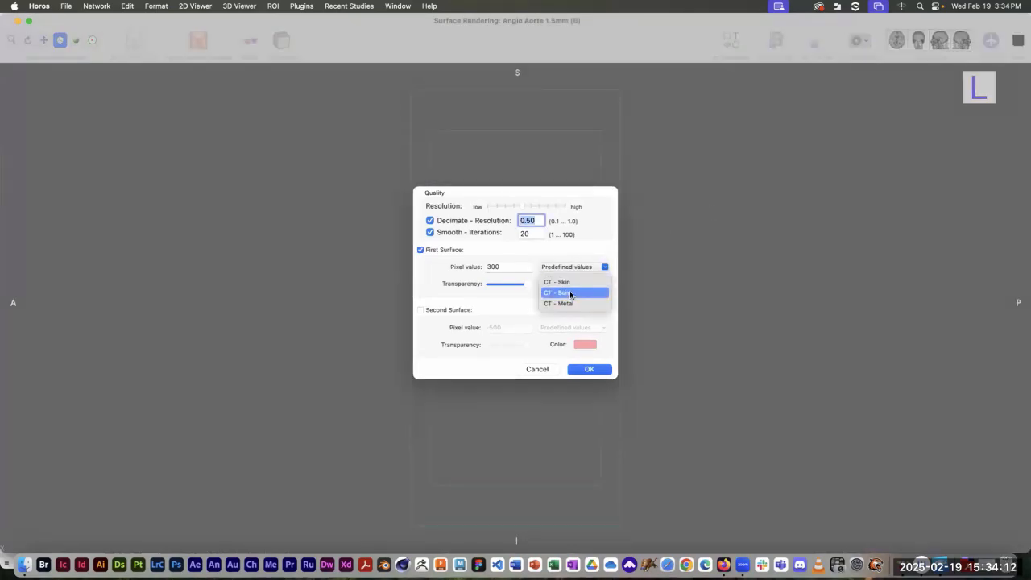
click(570, 295)
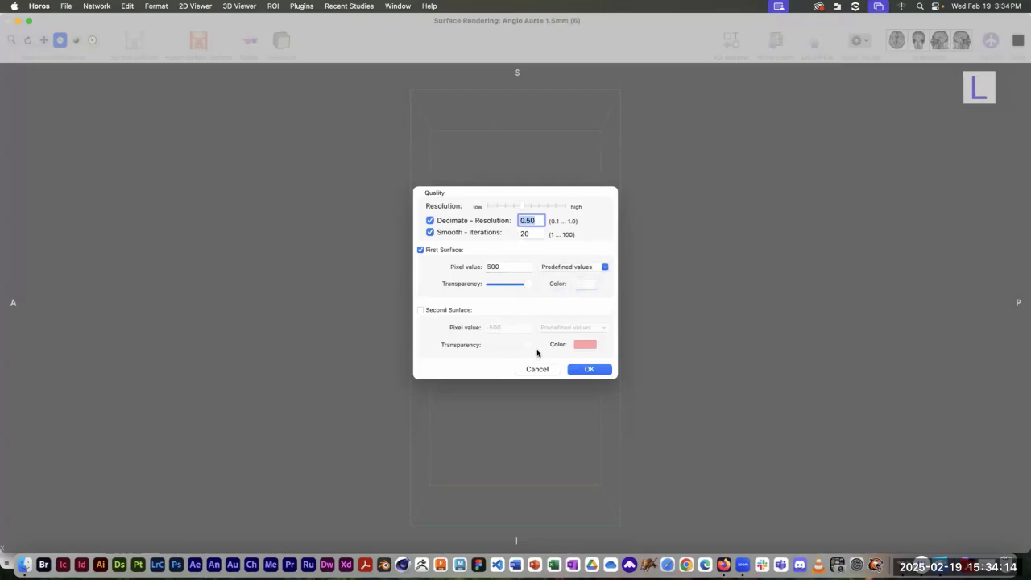
click(589, 369)
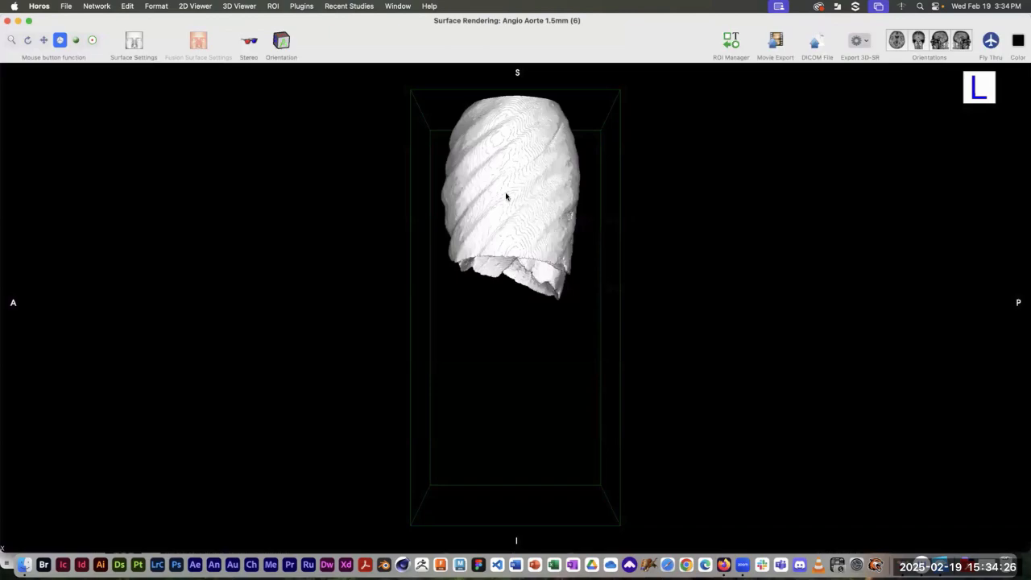
Examine the rendered lung surface from all sides, including the underside, the open upper ends and the vessel spaces inside
drag(486, 169, 493, 435)
drag(566, 268, 452, 133)
drag(501, 319, 431, 316)
drag(508, 299, 517, 264)
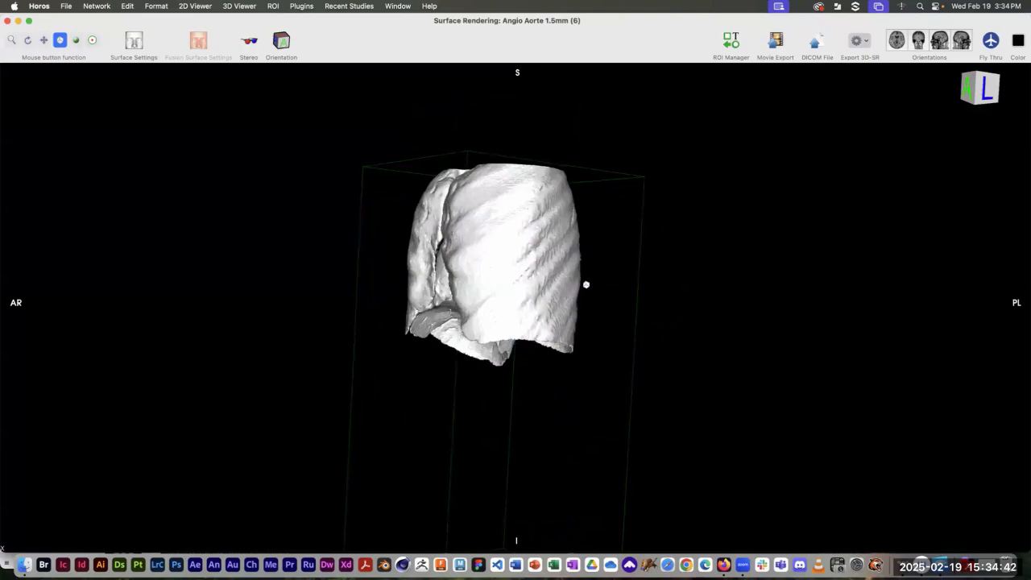
drag(584, 256, 428, 272)
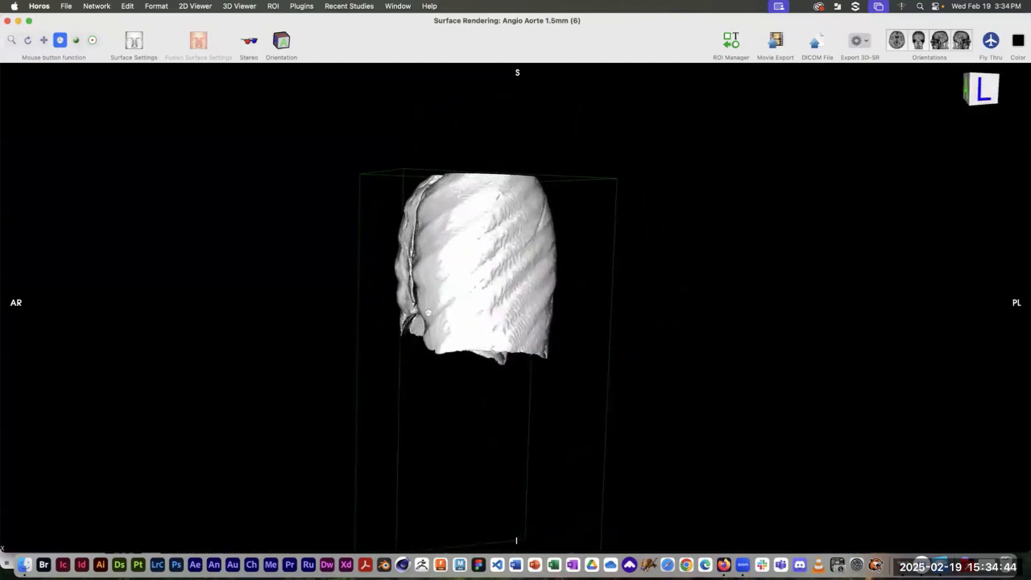
drag(507, 258, 541, 234)
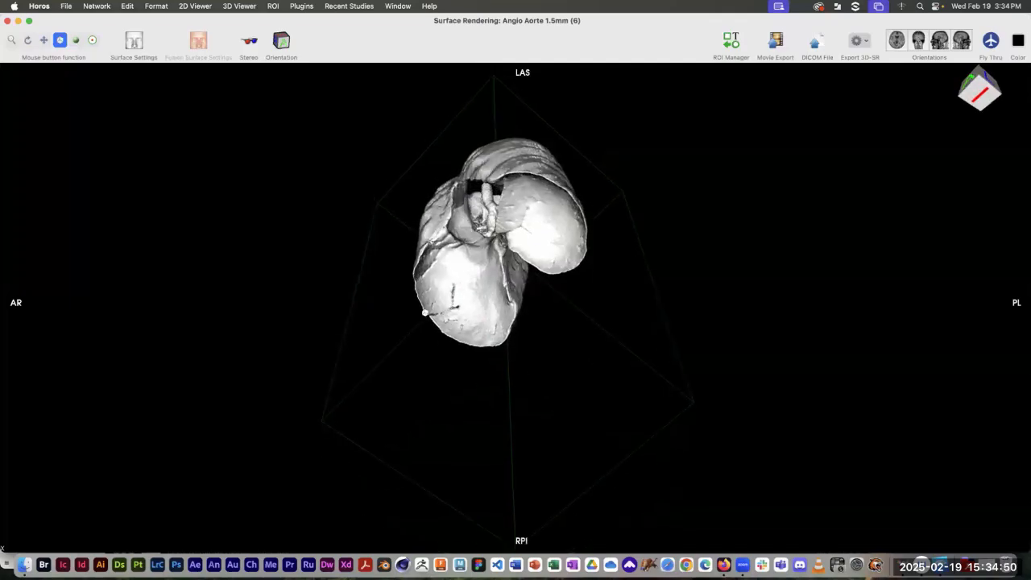
drag(453, 292, 529, 256)
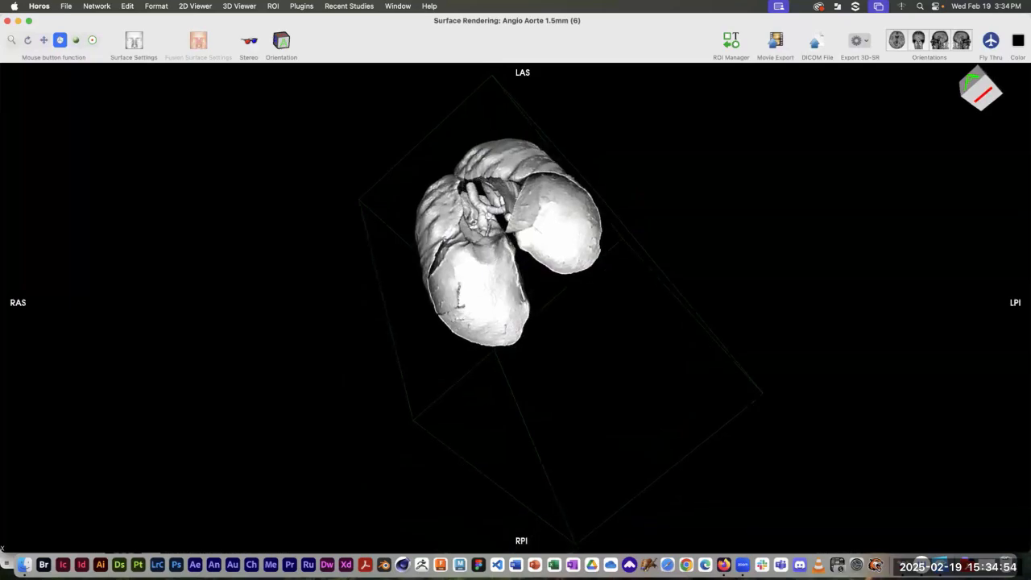
drag(436, 234, 587, 274)
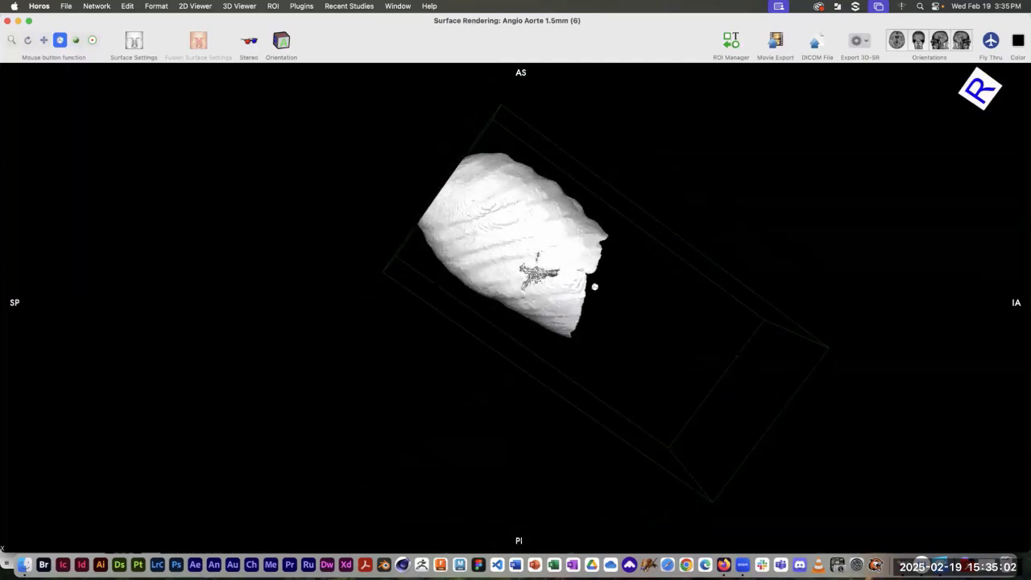
drag(587, 287, 607, 453)
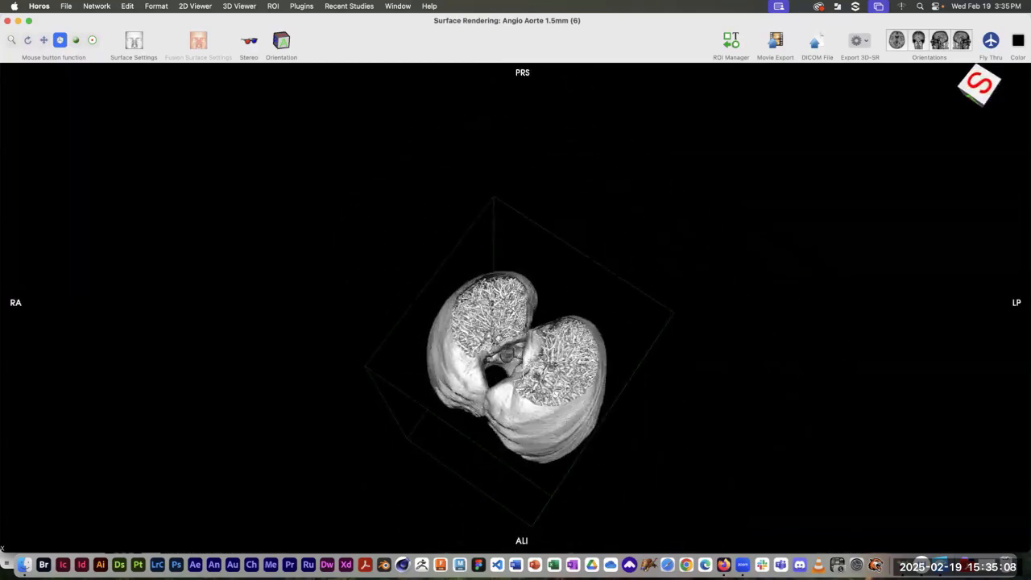
scroll(537, 359, up, 10)
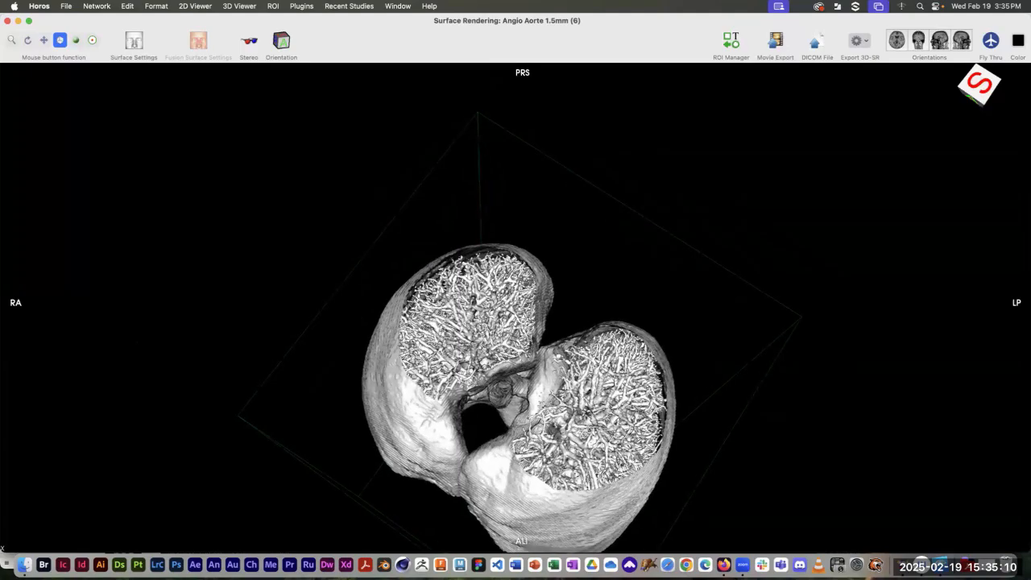
scroll(527, 359, up, 3)
drag(473, 348, 524, 346)
scroll(523, 347, down, 5)
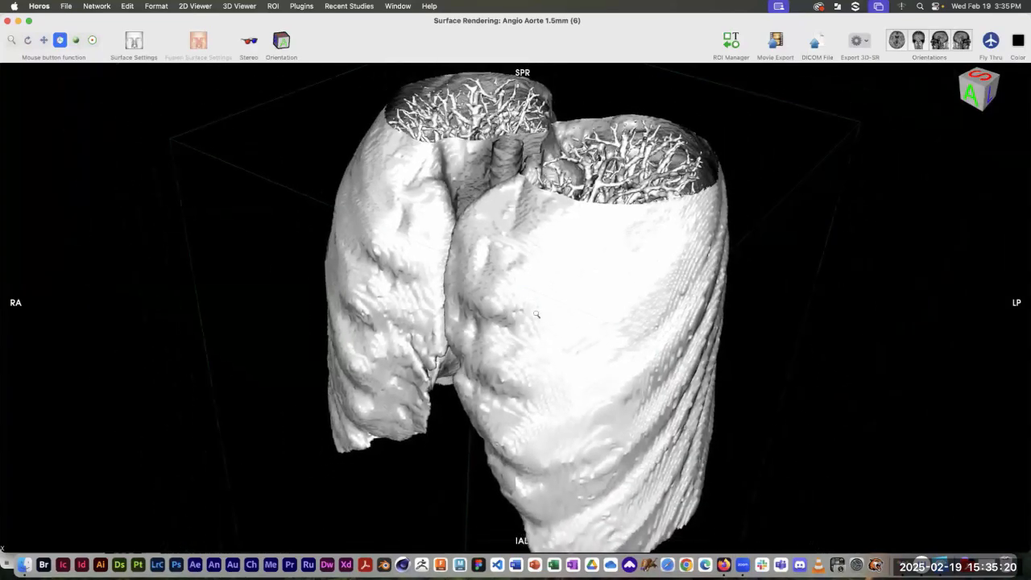
Export the lung surface as an STL file named "mecanix lungs" to the Desktop
click(867, 41)
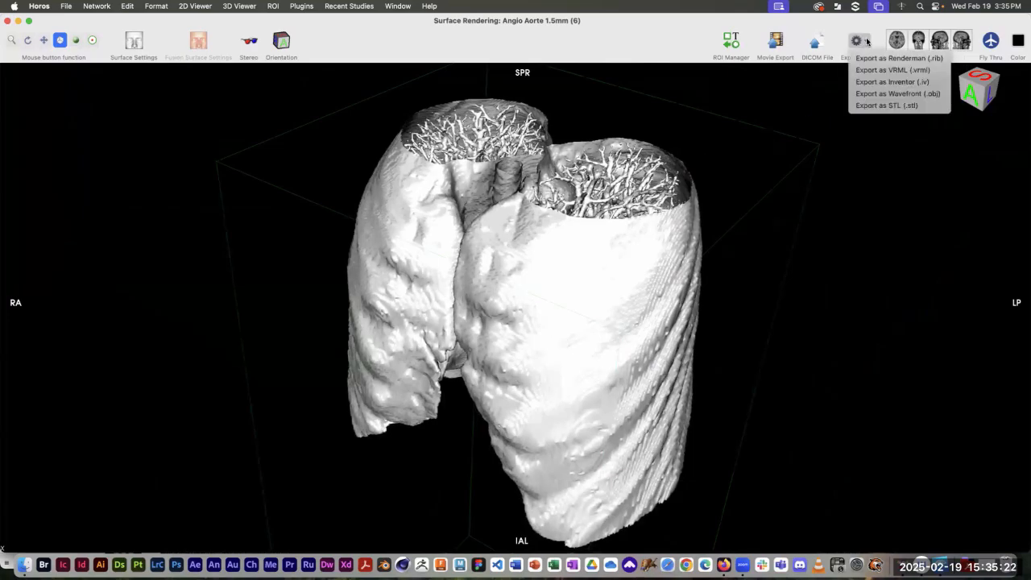
click(867, 106)
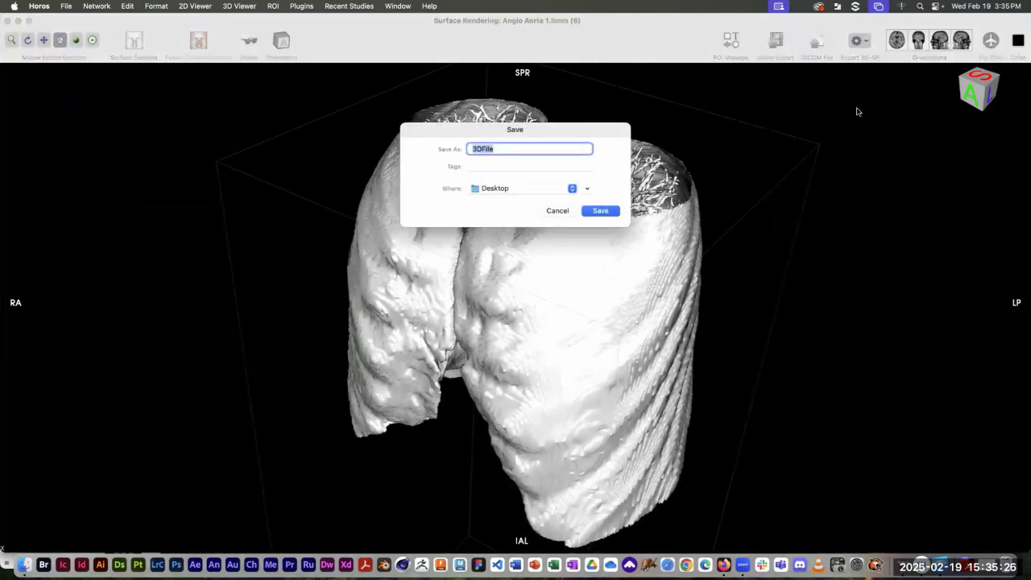
text(mecanix lungs)
key(Return)
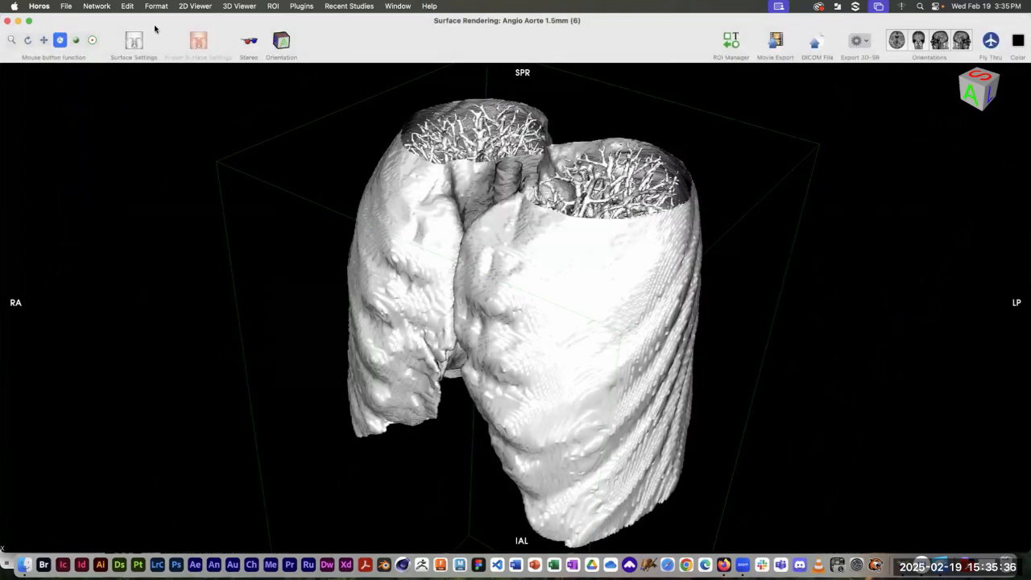
Close the surface rendering and the Angio Aorte 1.5mm image viewer, and quit Horos
click(8, 21)
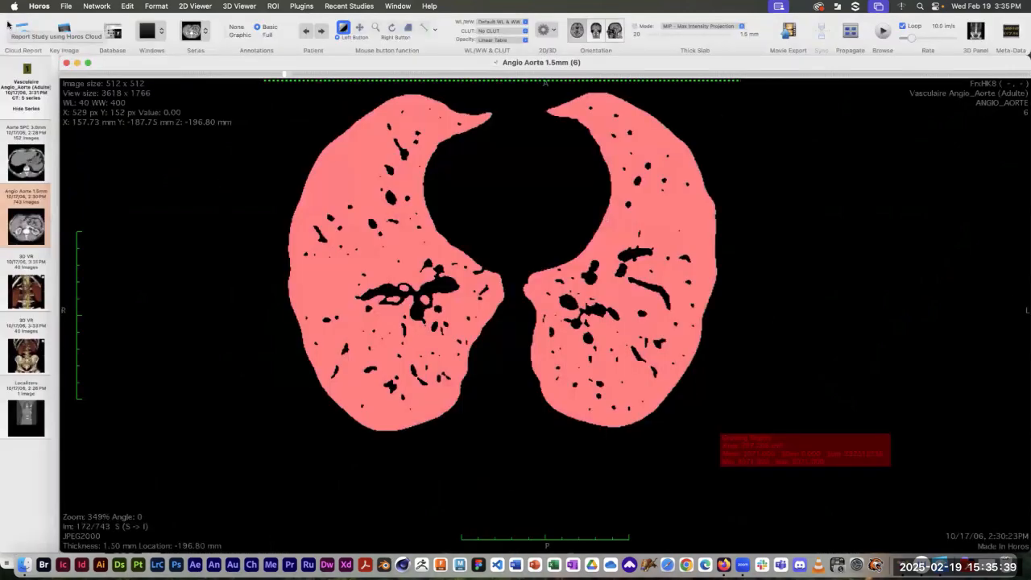
click(66, 64)
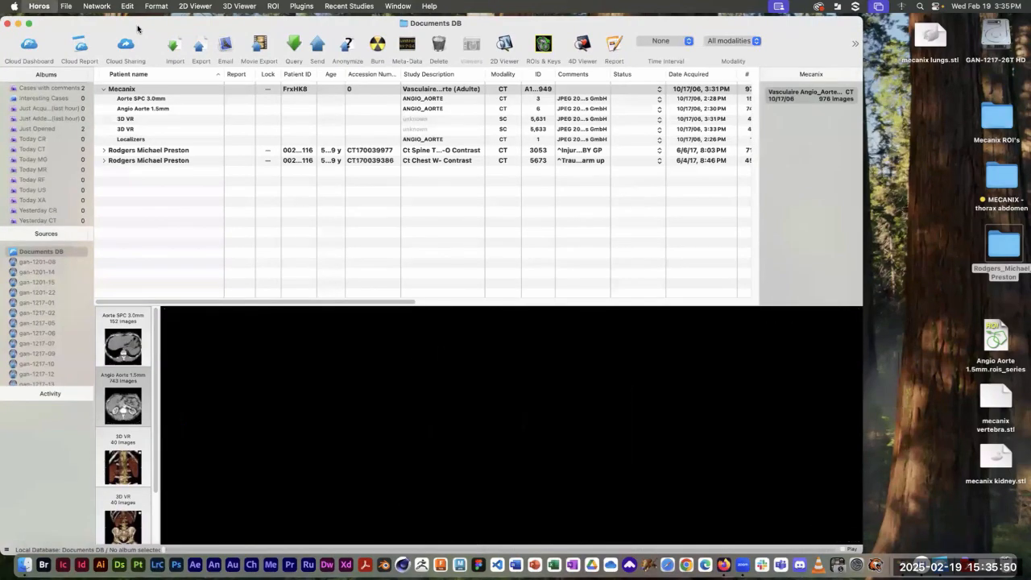
key(super+q)
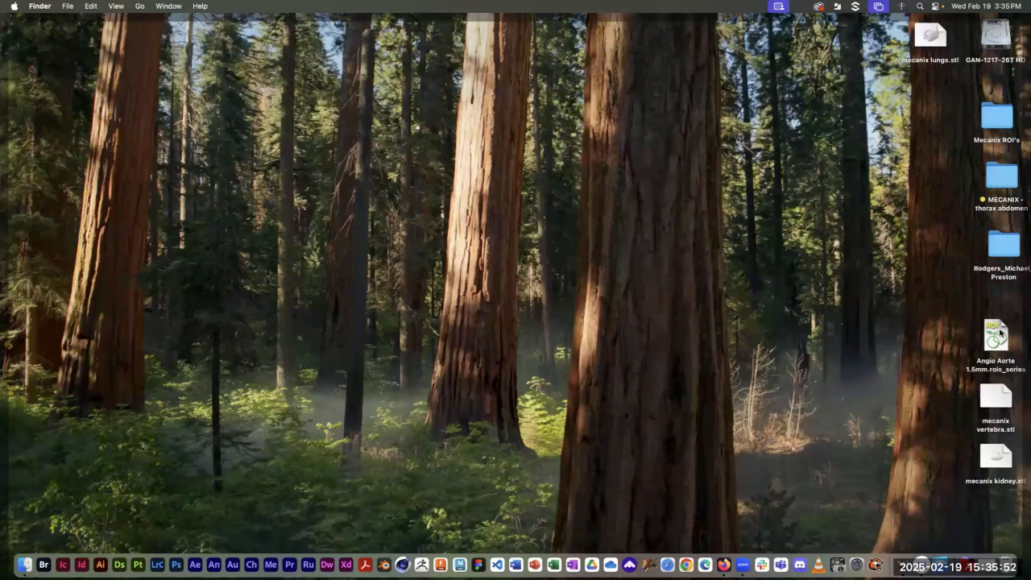
Move the Angio Aorte 1.5mm.rois_series file to the Trash and line up the vertebra, kidney and lungs STL files in one desktop column
drag(995, 336, 729, 264)
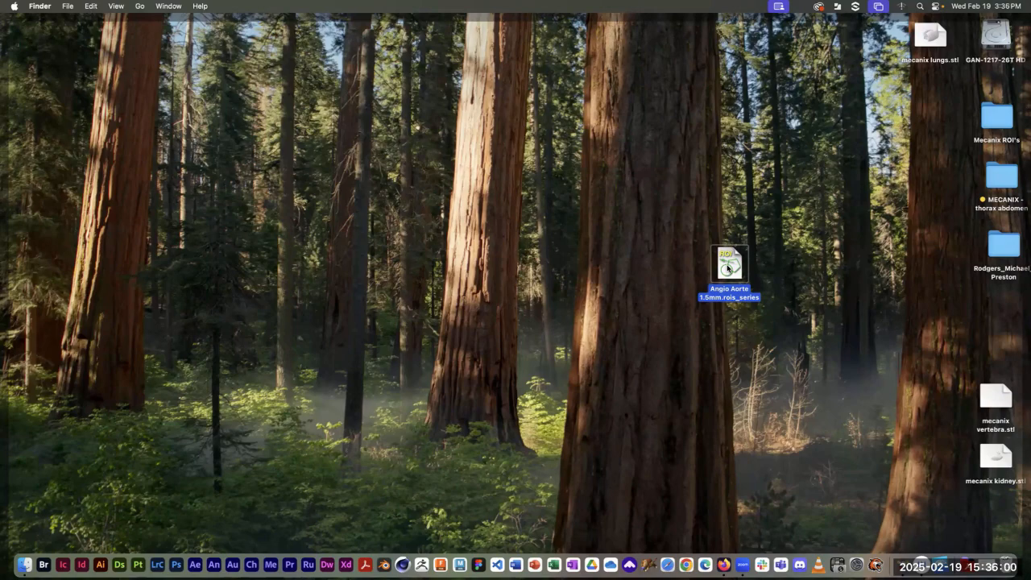
drag(727, 269, 1005, 562)
drag(946, 373, 1022, 485)
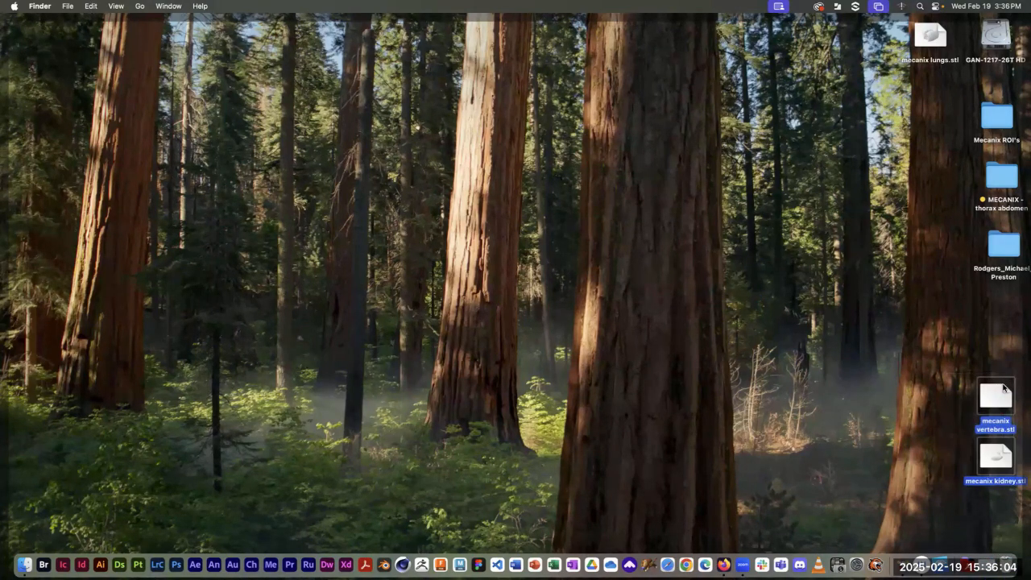
drag(839, 167, 822, 111)
drag(927, 33, 821, 230)
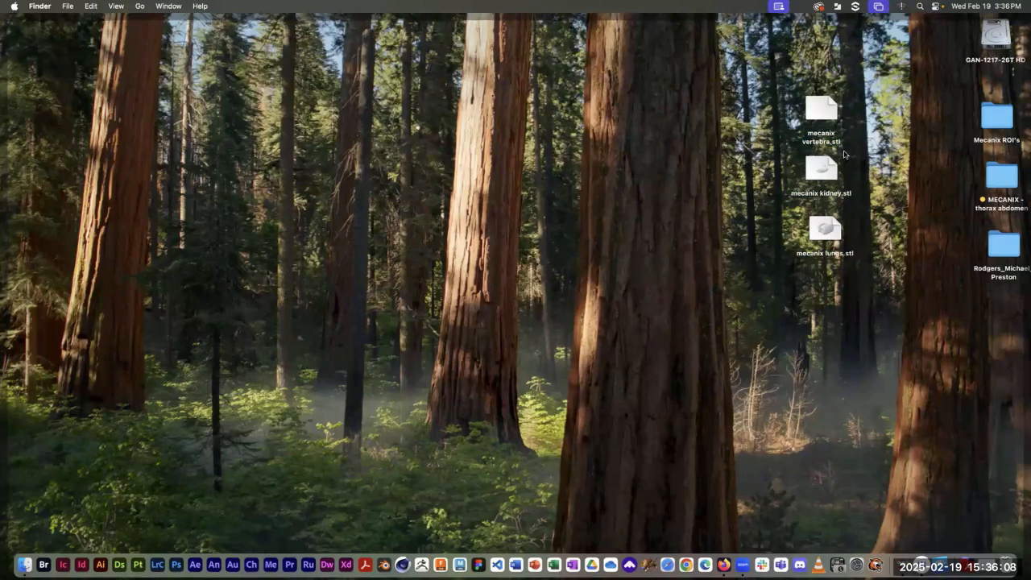
drag(814, 102, 815, 76)
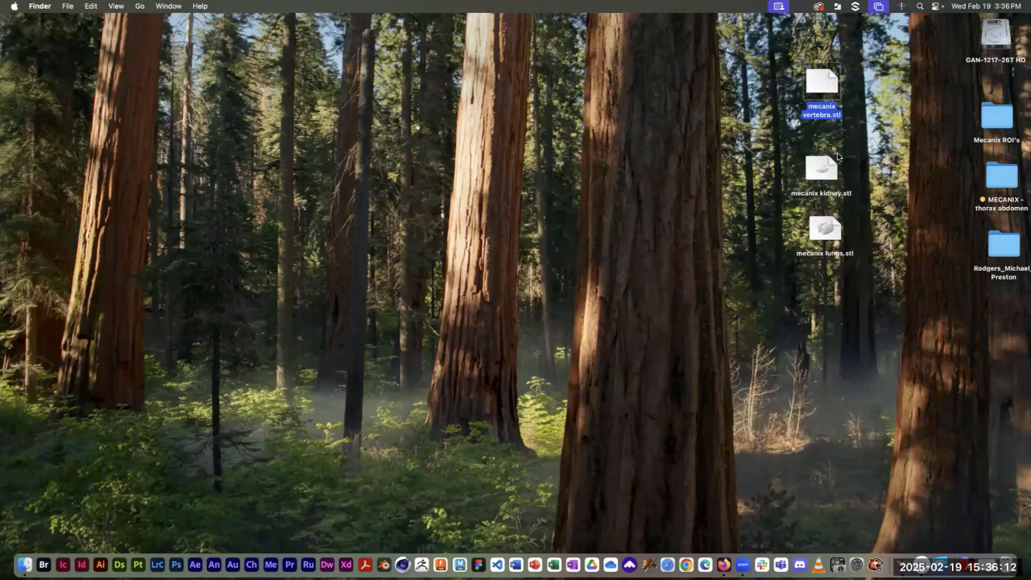
drag(819, 176, 822, 158)
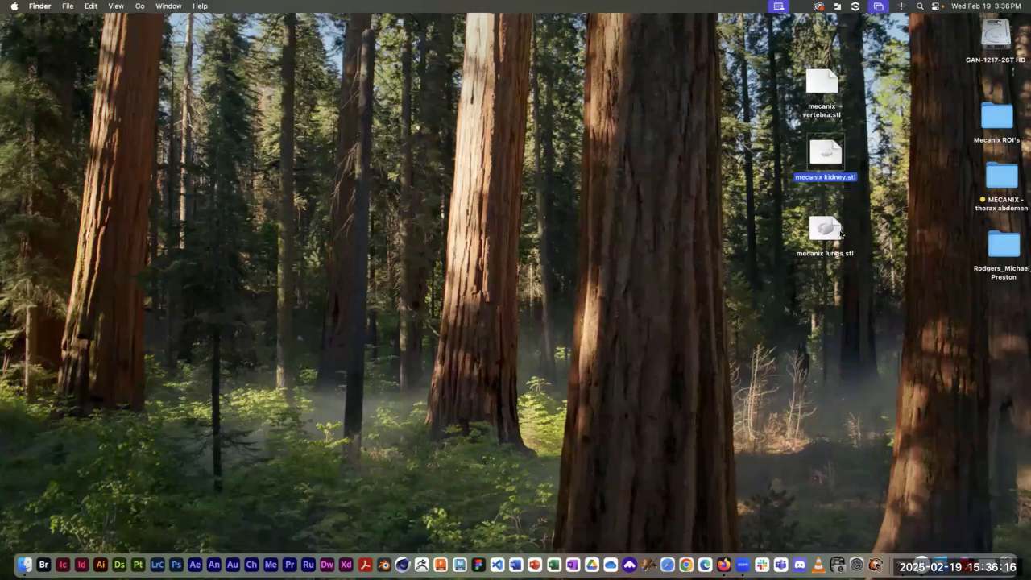
drag(837, 232, 822, 217)
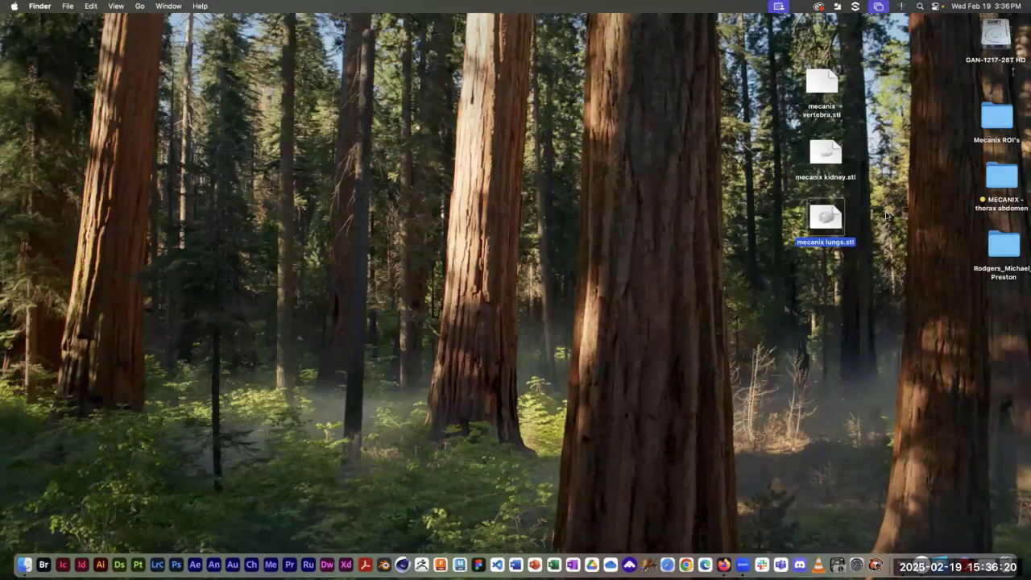
click(666, 61)
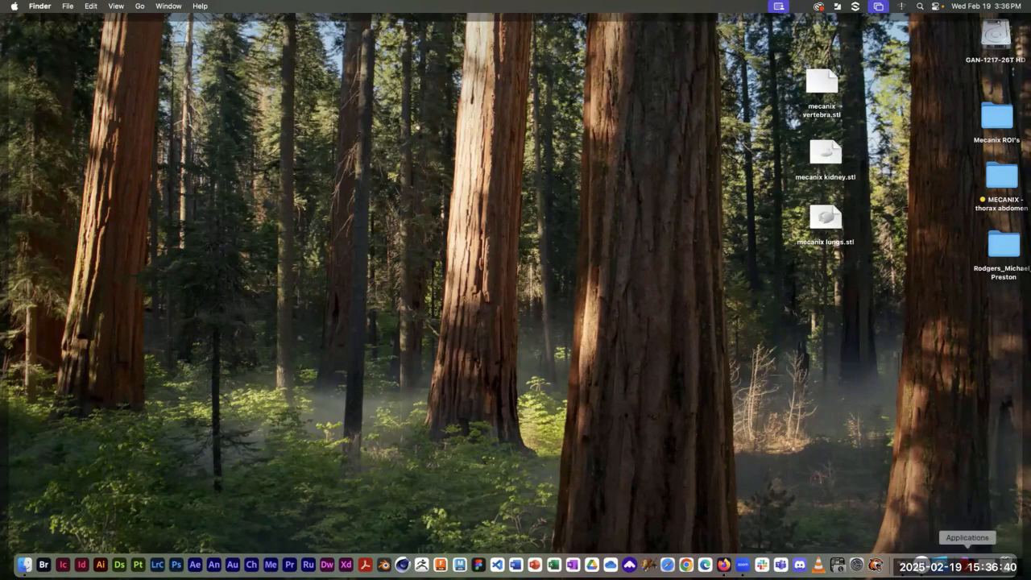
Launch MeshLab 2023.12, confirm opening the downloaded app, and allow it to send aggregated usage statistics
click(967, 564)
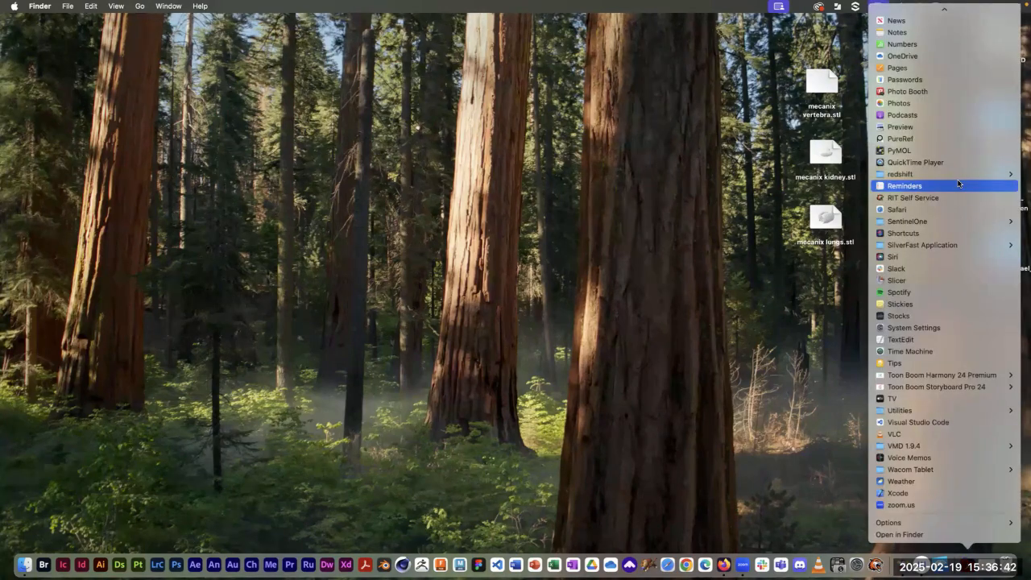
scroll(958, 183, up, 5)
scroll(958, 184, up, 4)
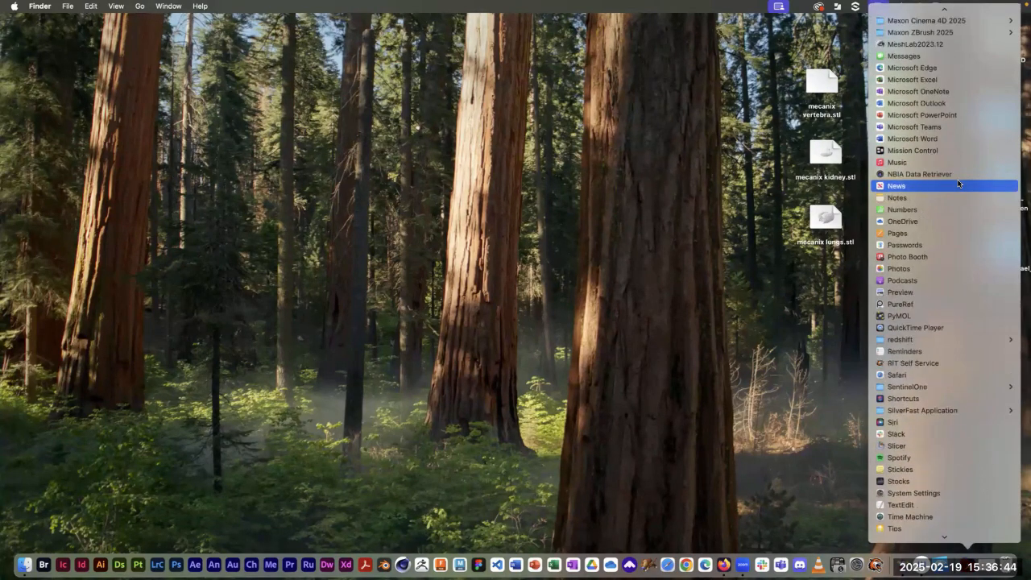
click(930, 68)
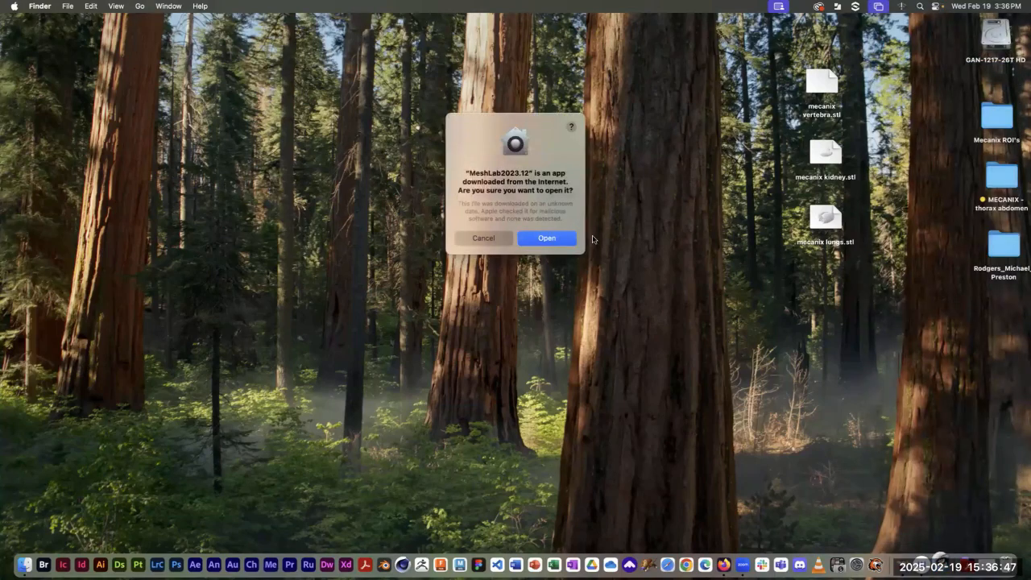
click(545, 239)
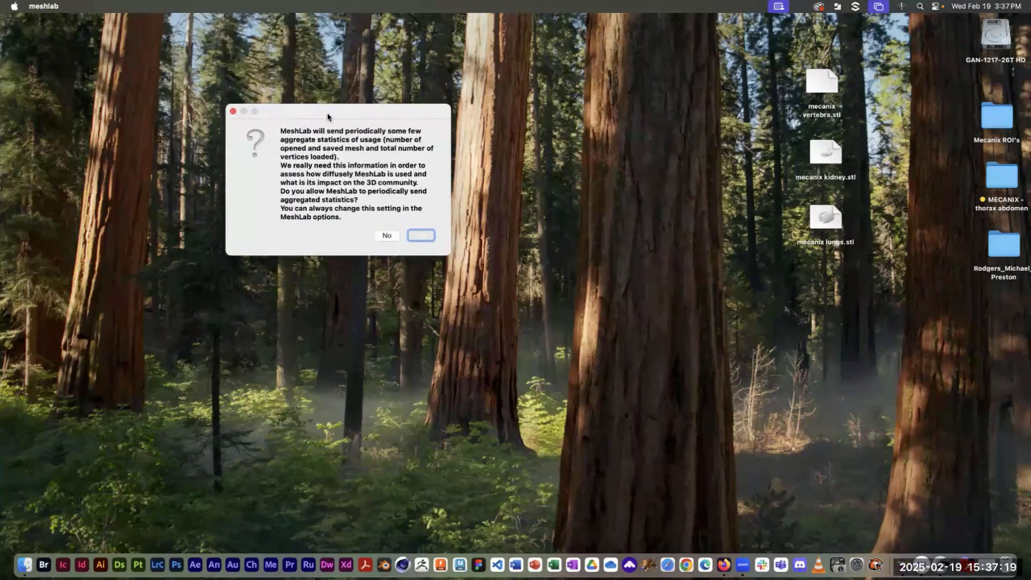
click(419, 236)
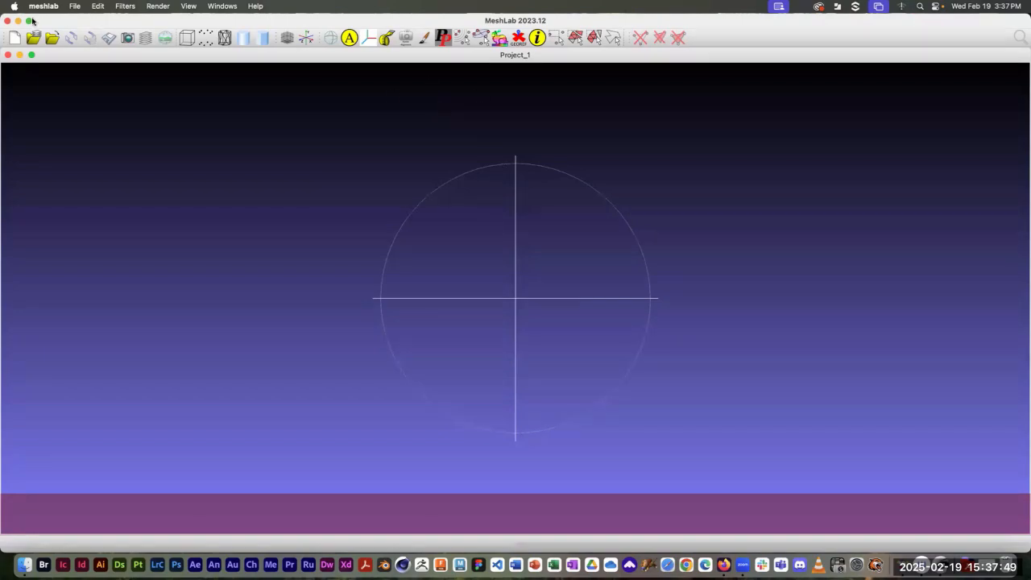
Start importing a mesh and allow access to the Desktop, Documents and Downloads folders
click(73, 6)
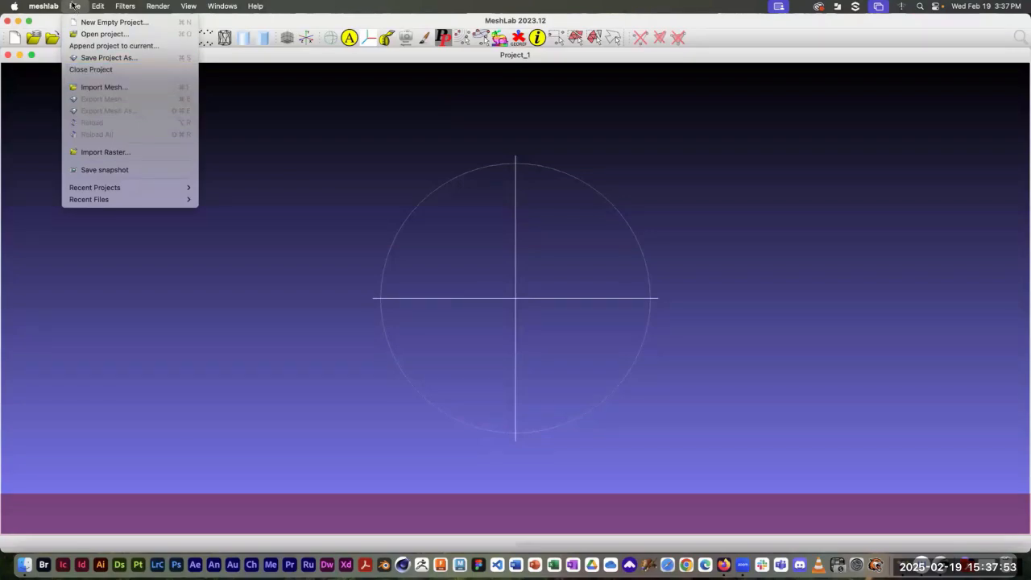
click(86, 88)
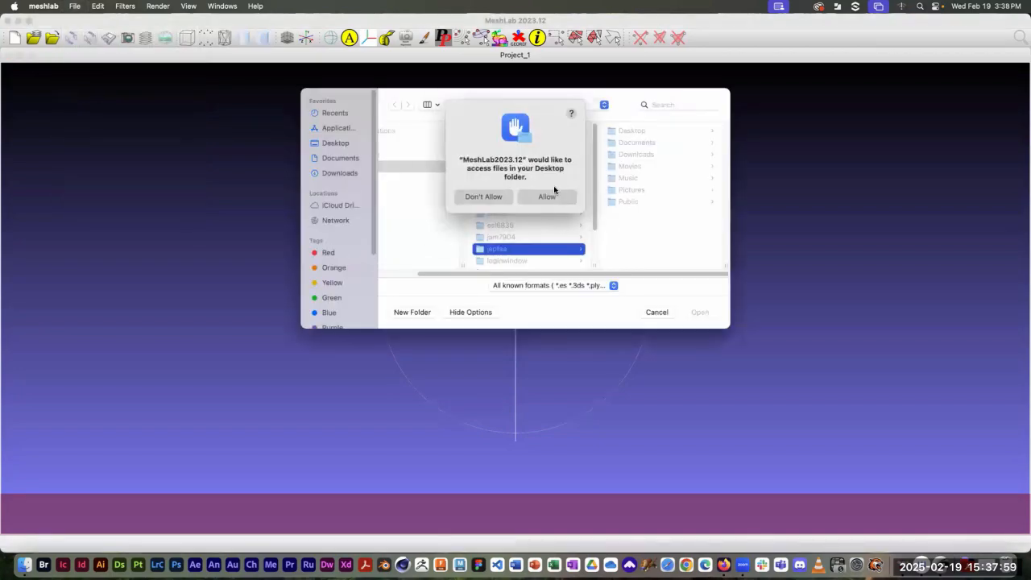
click(547, 196)
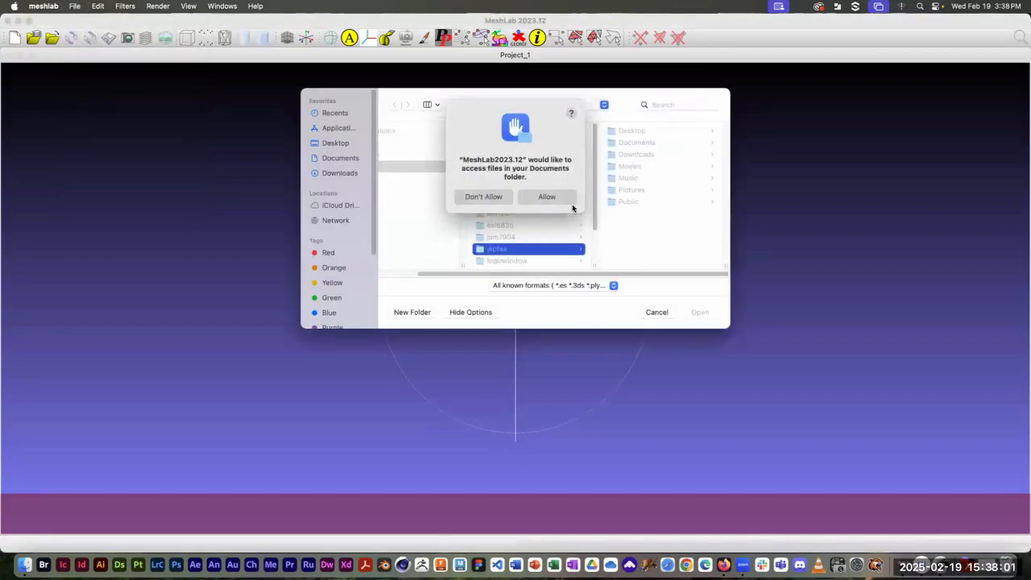
click(553, 197)
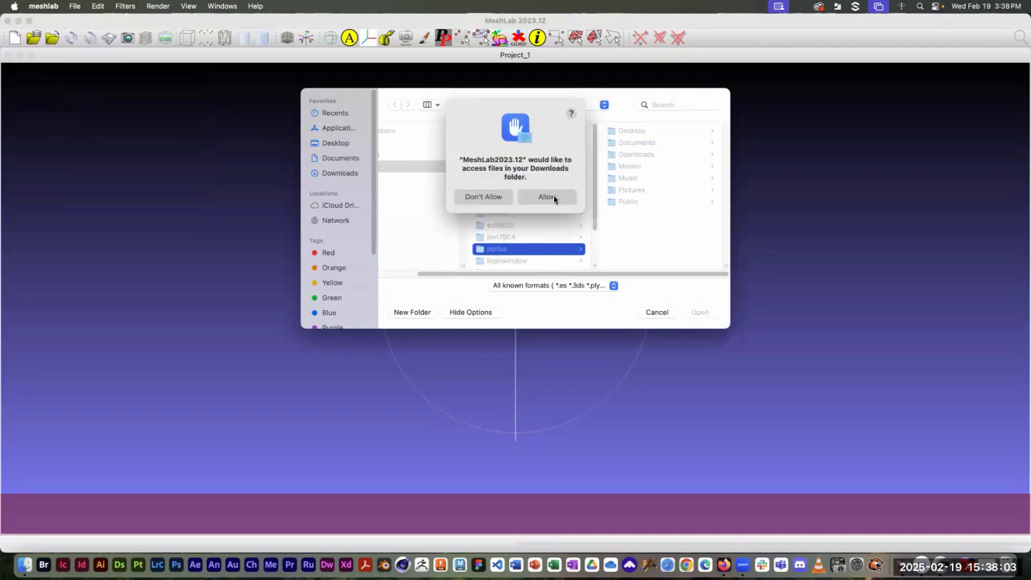
click(555, 199)
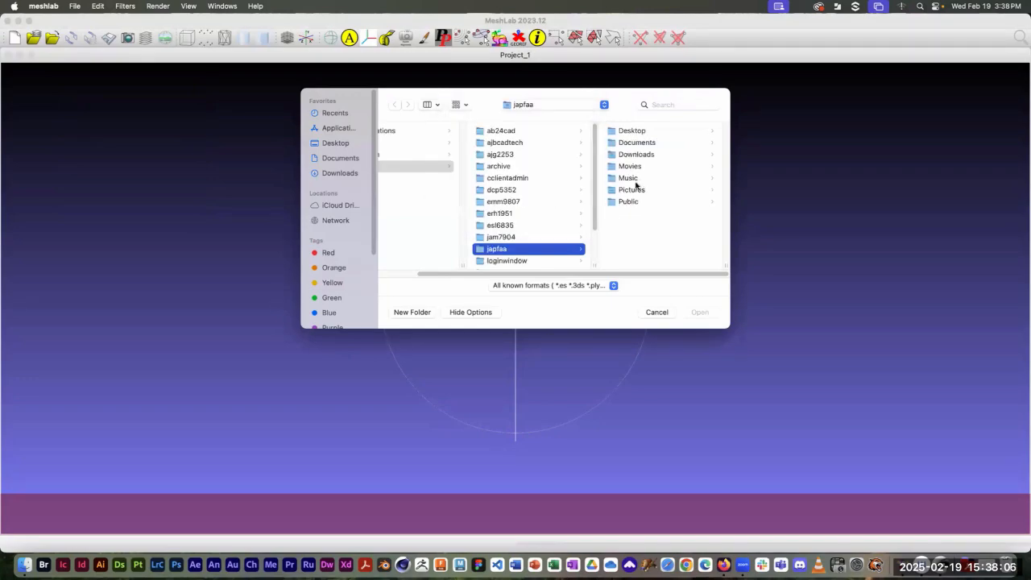
Import mecanix kidney.stl from the Desktop with duplicated vertices unified
click(632, 131)
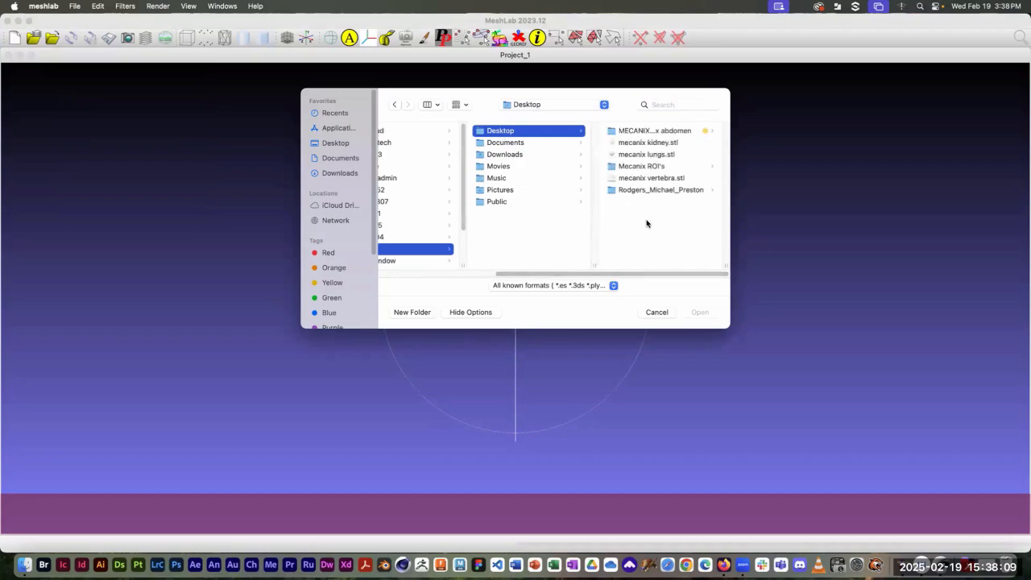
click(637, 143)
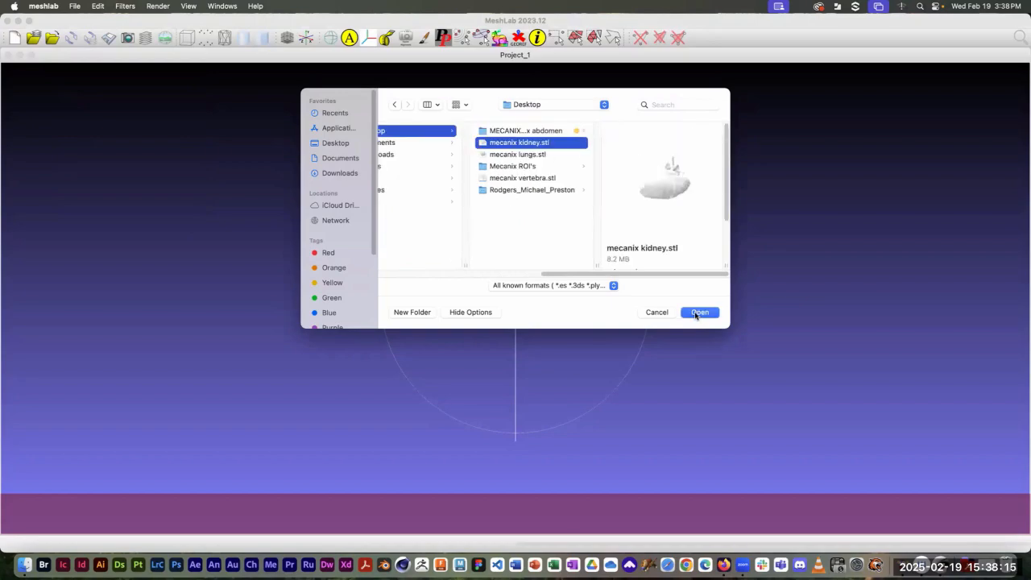
click(697, 314)
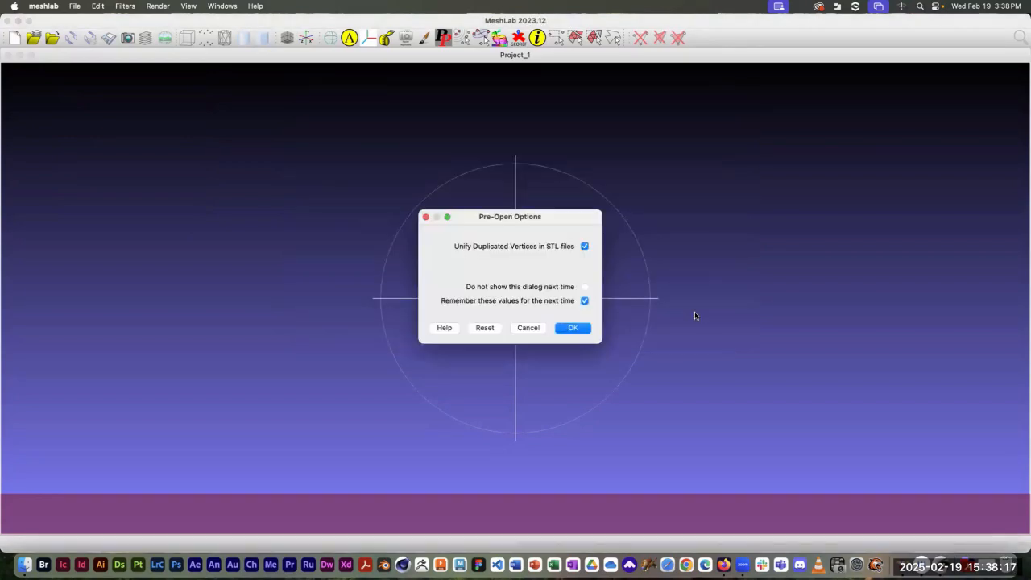
click(571, 328)
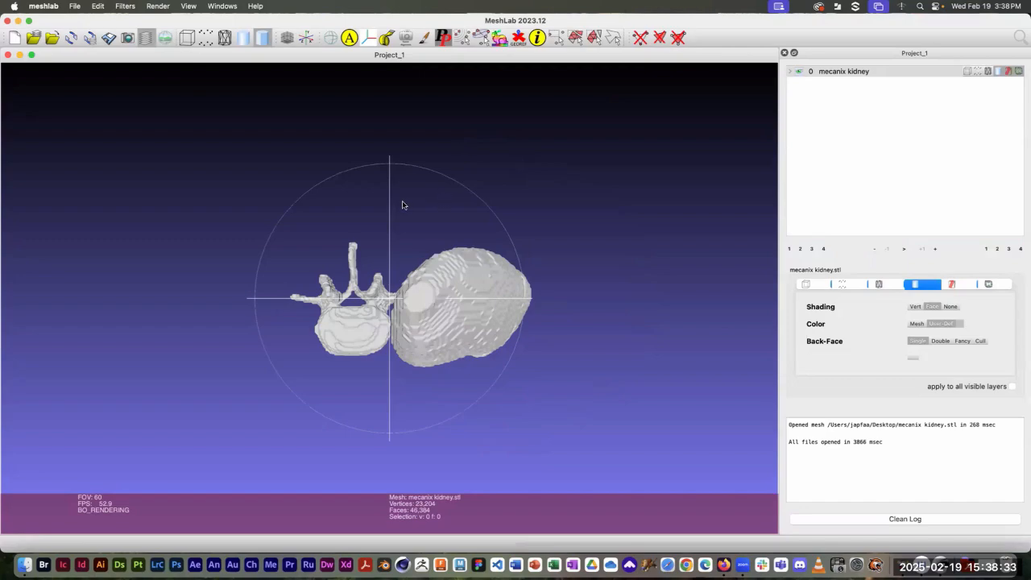
Apply Select All to the kidney mesh with both faces and vertices included, and close the filter dialog
click(125, 6)
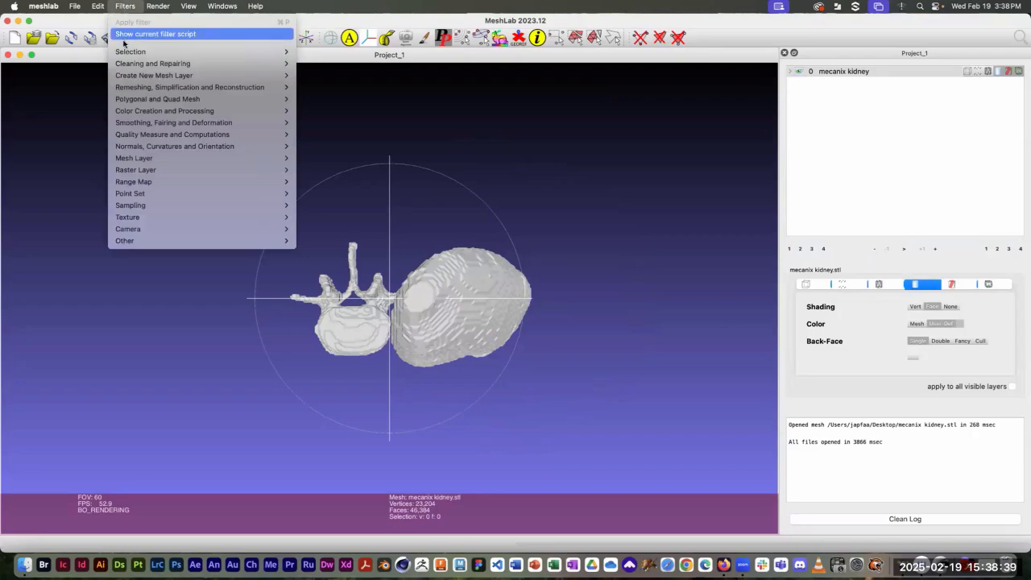
mouse_move(127, 51)
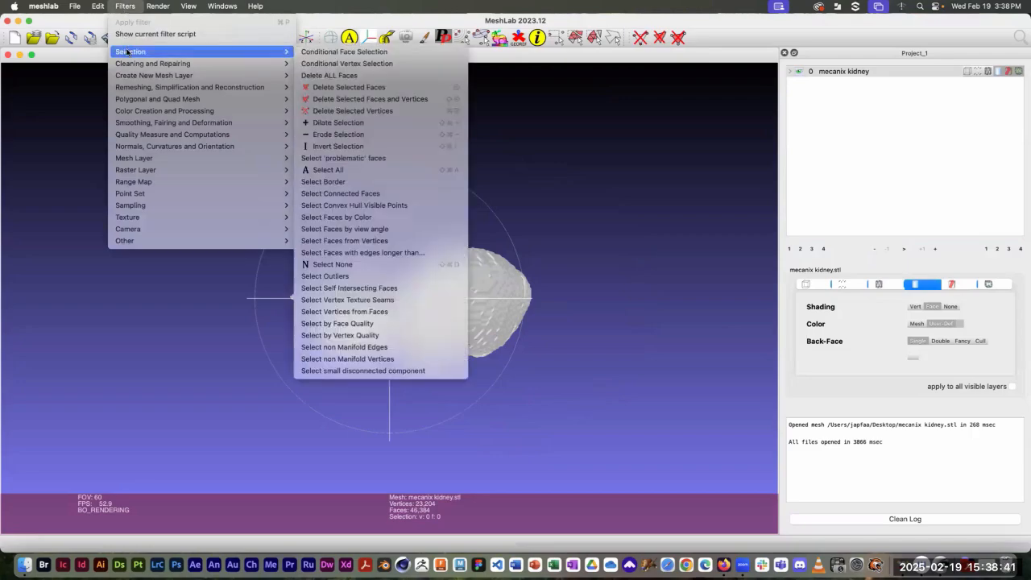
click(347, 172)
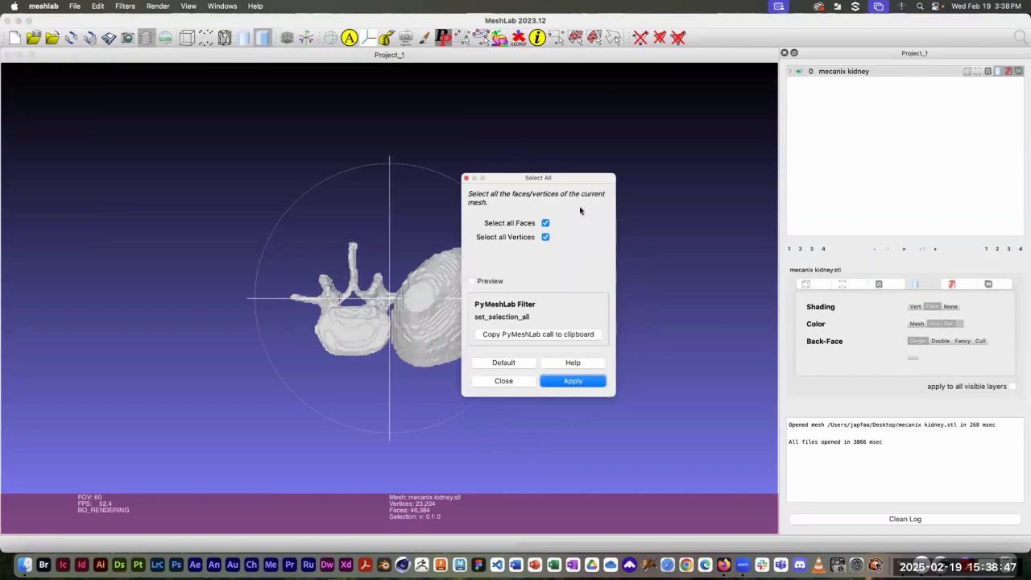
drag(512, 185, 638, 154)
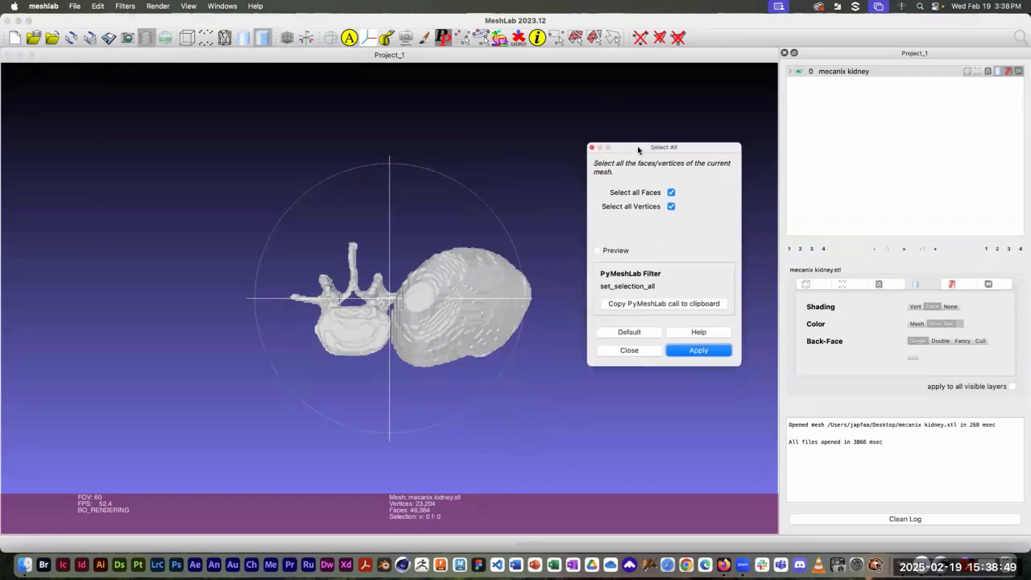
click(701, 351)
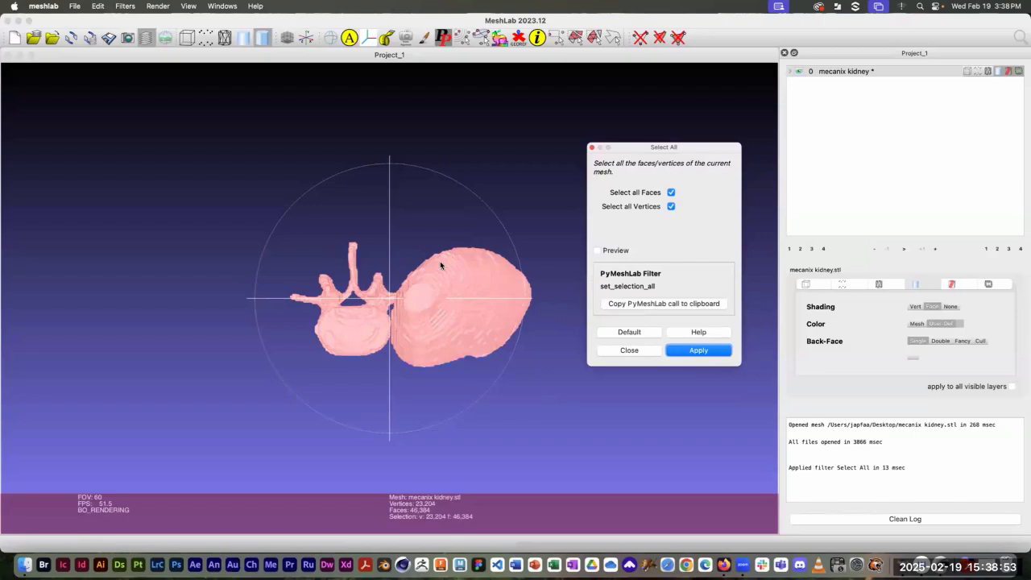
click(330, 38)
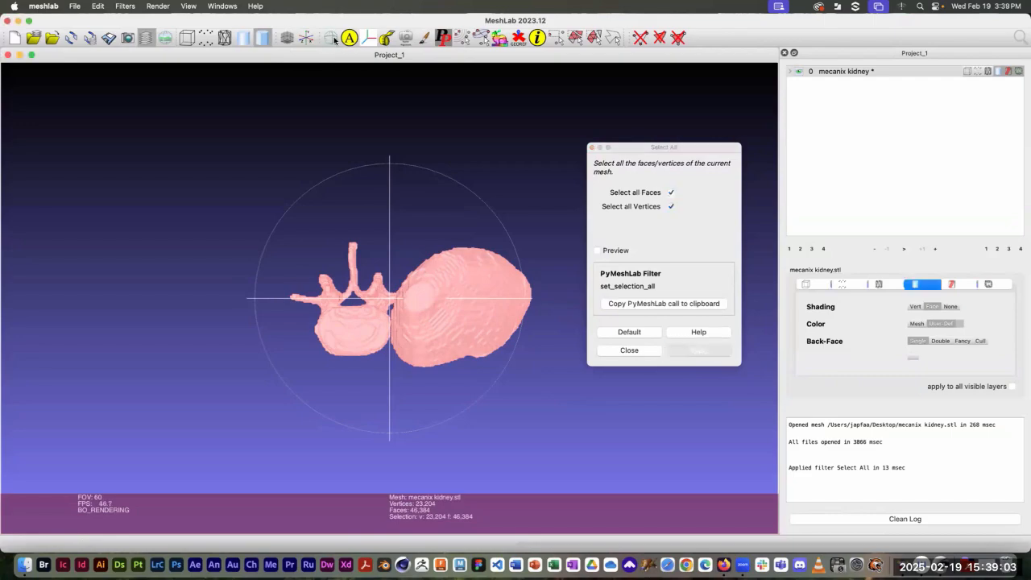
drag(396, 232, 355, 286)
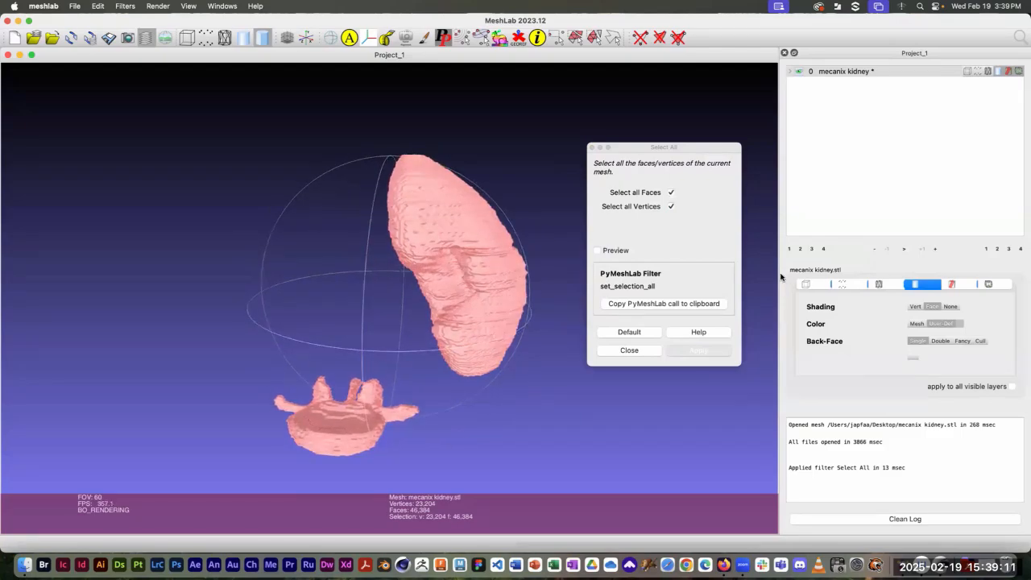
click(643, 351)
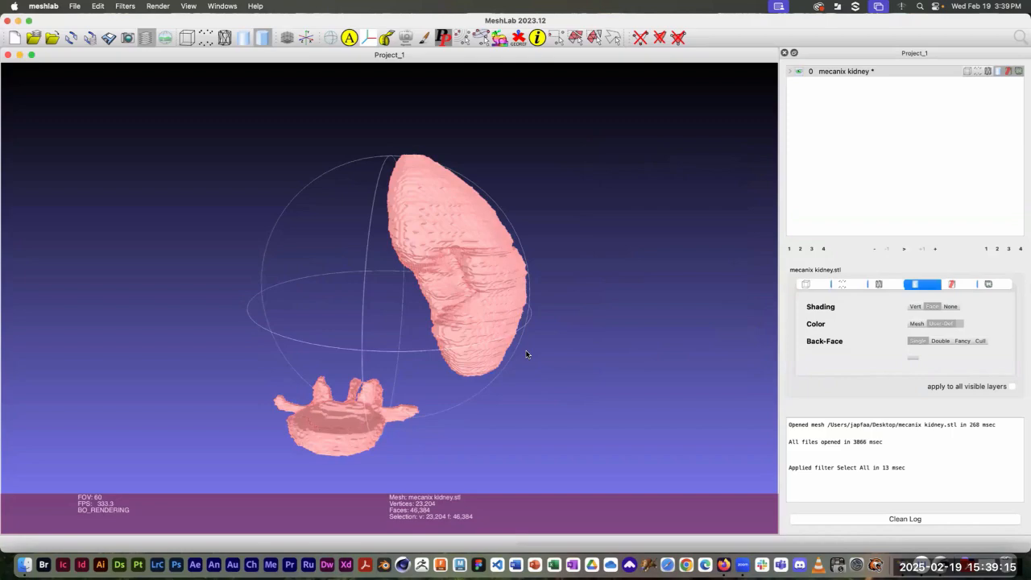
Apply Taubin Smooth to the selected faces with Lambda 0.5, mu -0.53 and 10 smoothing steps
drag(527, 354, 496, 365)
drag(326, 249, 295, 282)
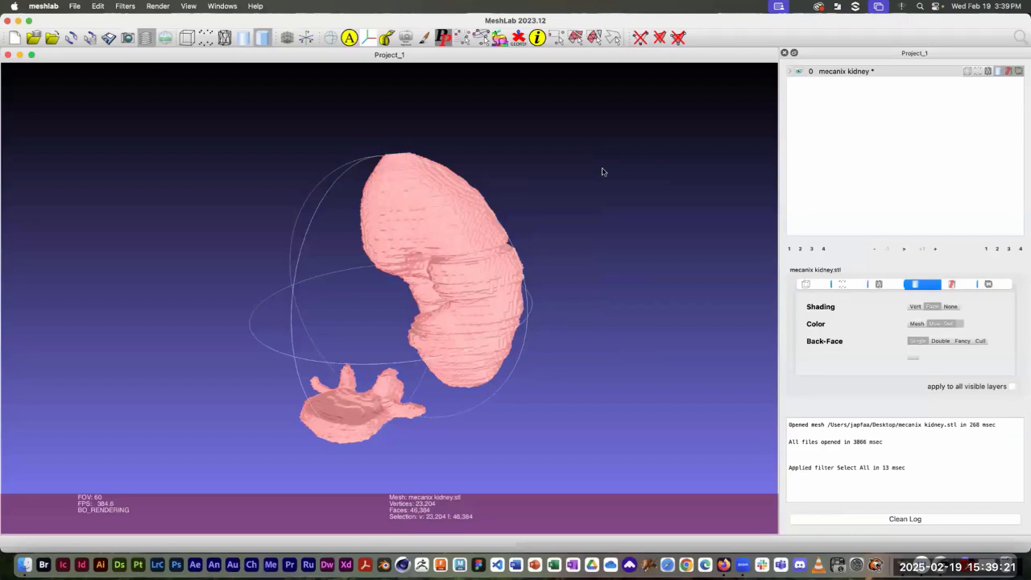
drag(527, 292, 591, 292)
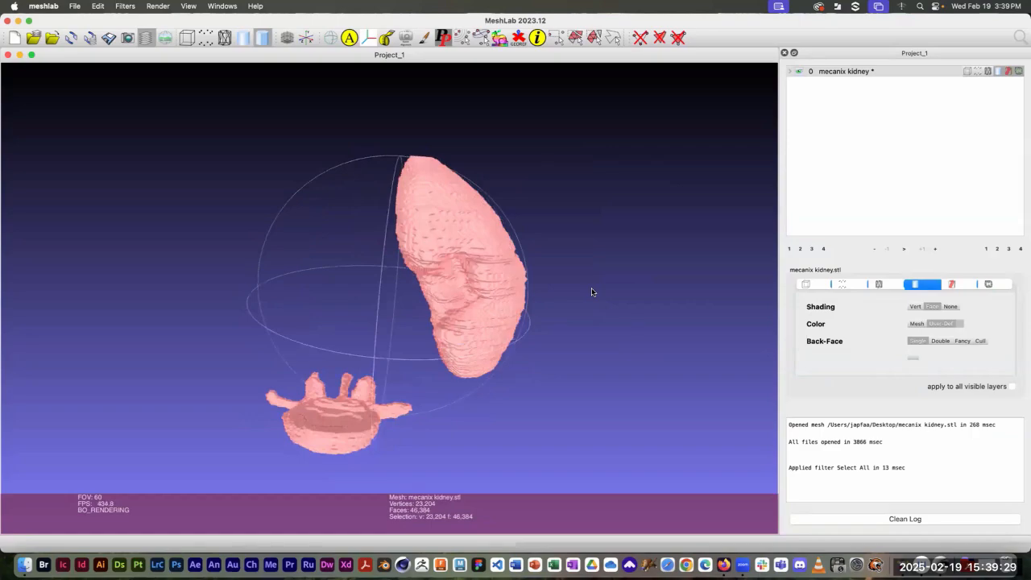
drag(537, 280, 530, 293)
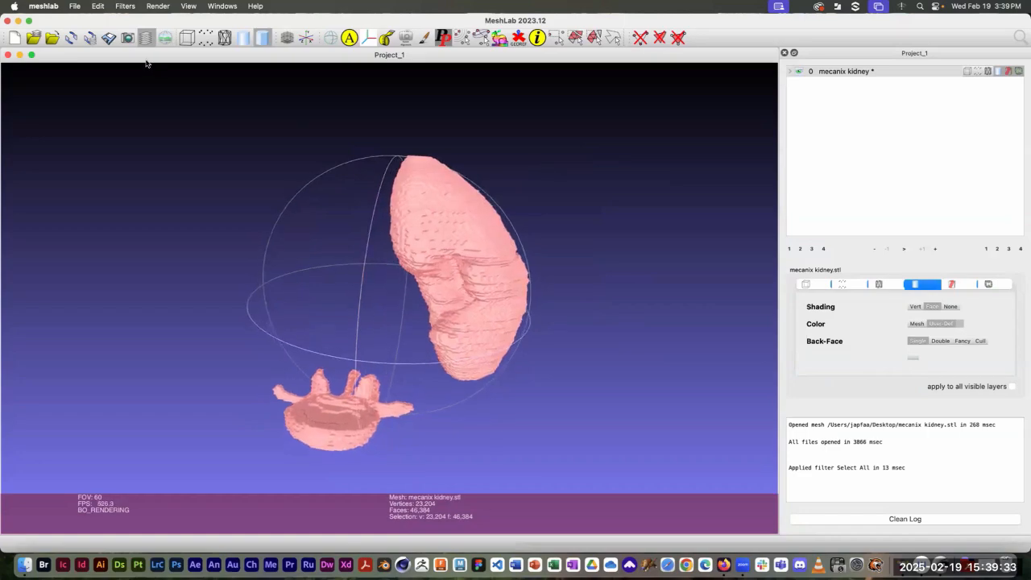
click(126, 9)
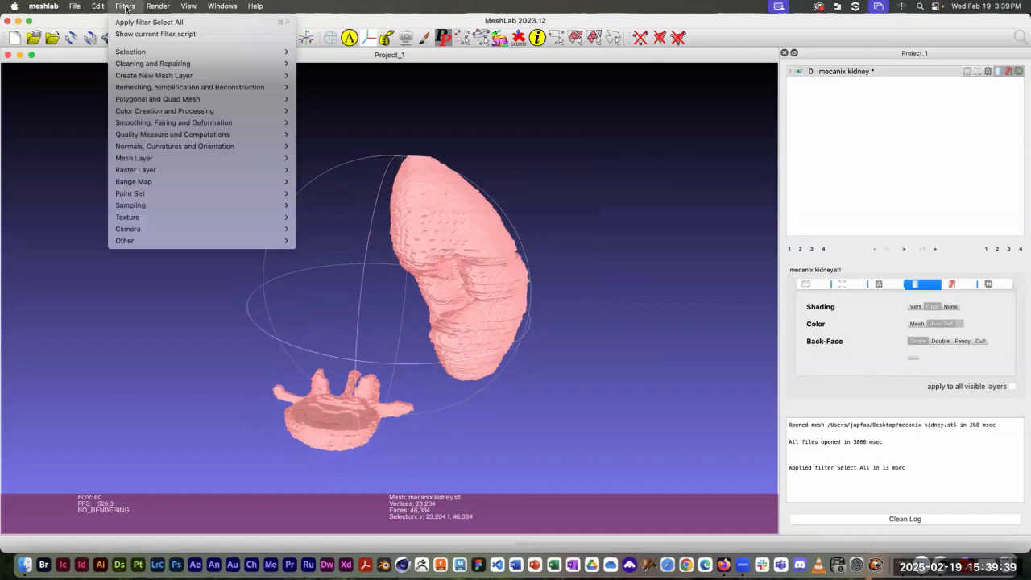
mouse_move(141, 123)
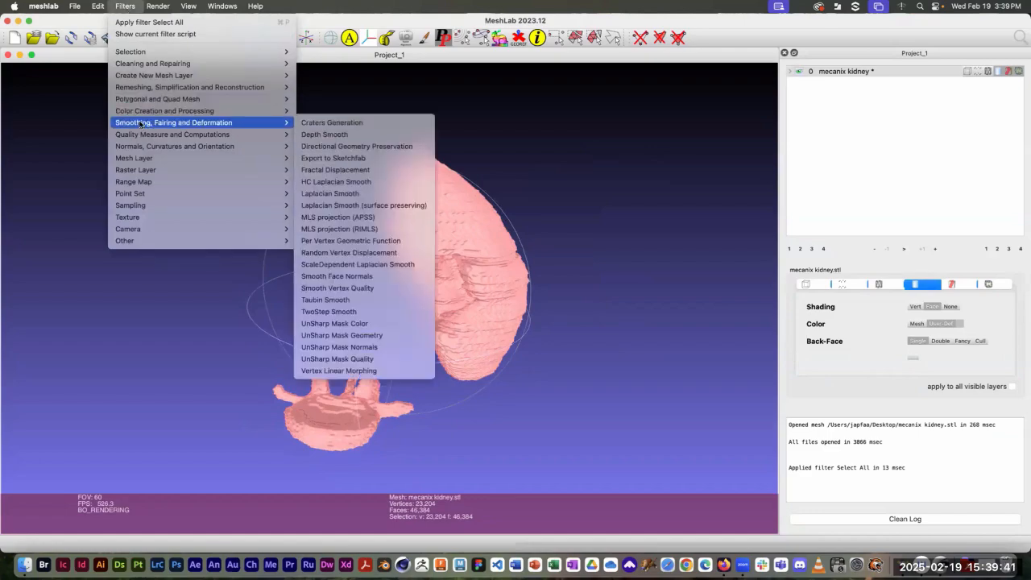
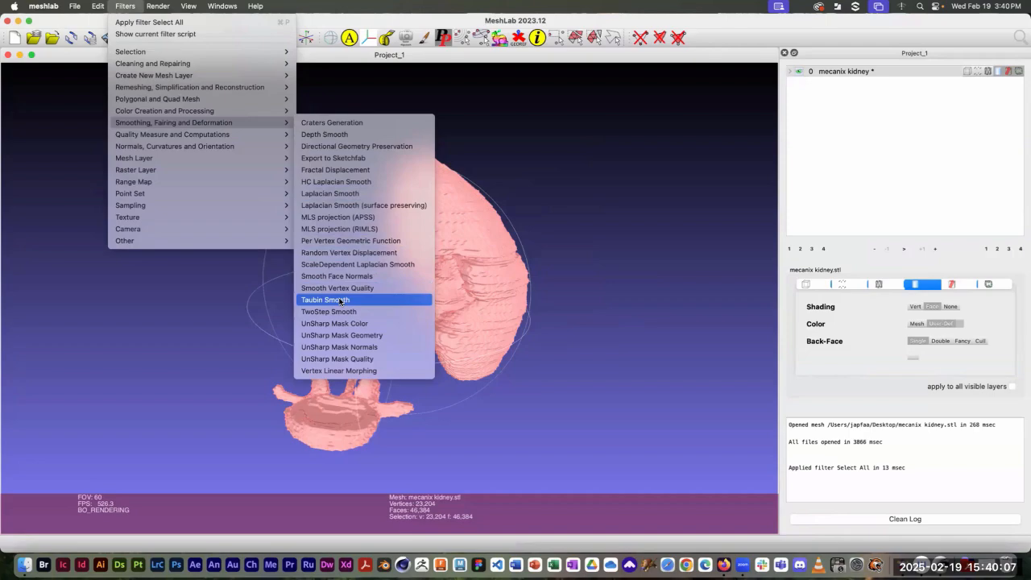
click(341, 301)
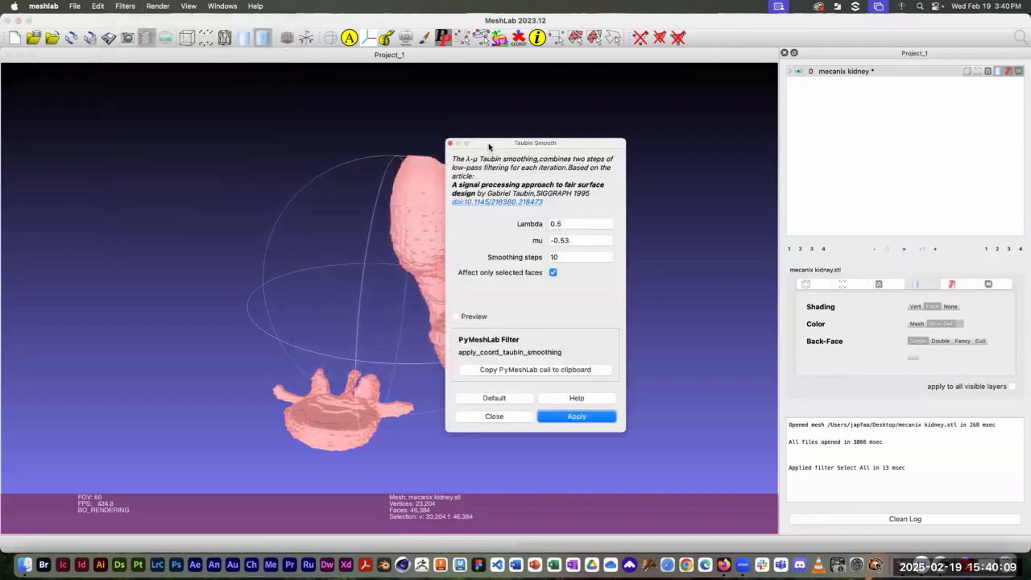
drag(490, 143, 576, 129)
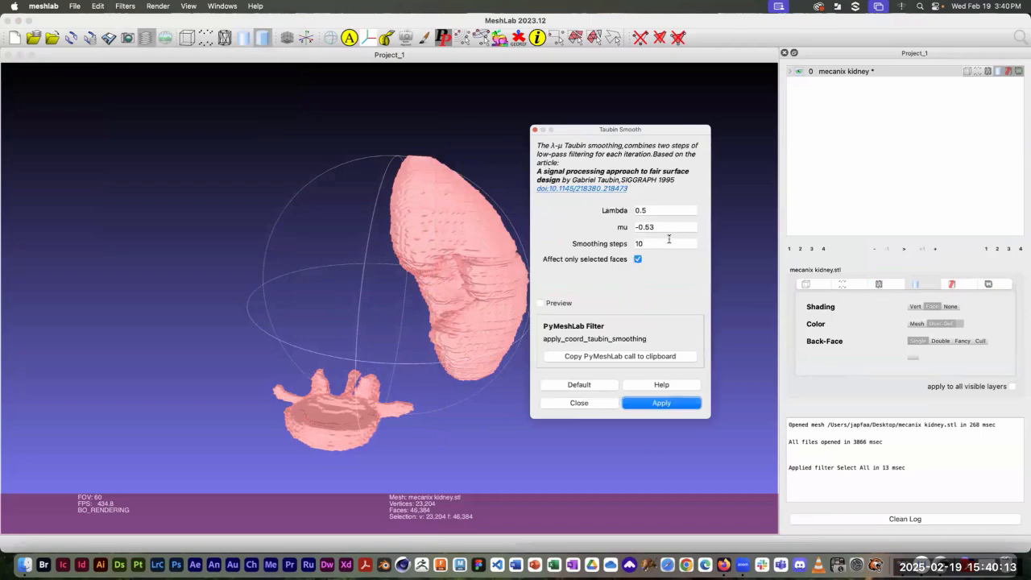
click(673, 404)
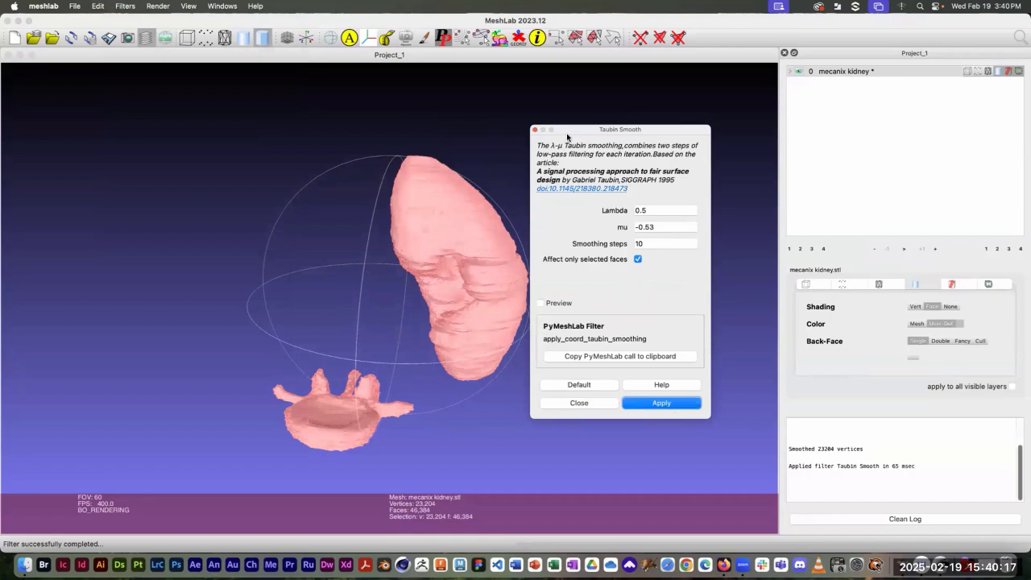
drag(567, 134, 618, 135)
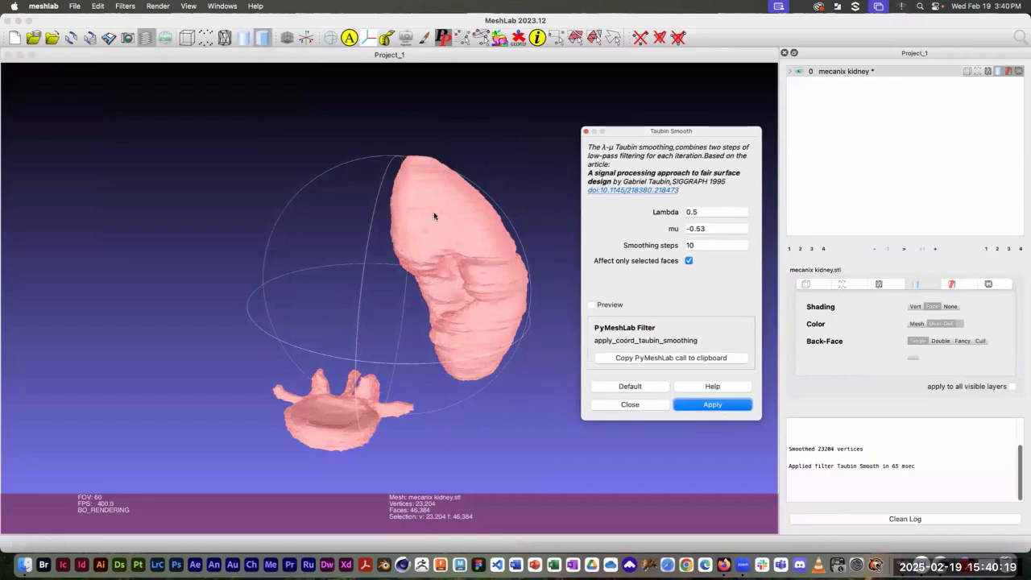
Set the Taubin Smooth Lambda to 0.8 and apply the smoothing again
click(696, 211)
drag(697, 211, 684, 212)
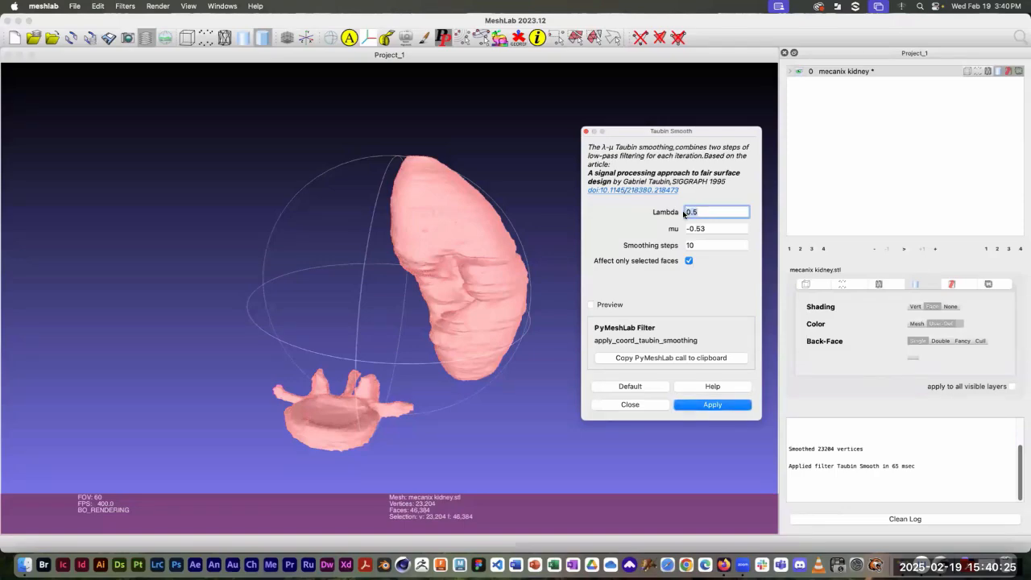
key(BackSpace)
text(8)
click(694, 415)
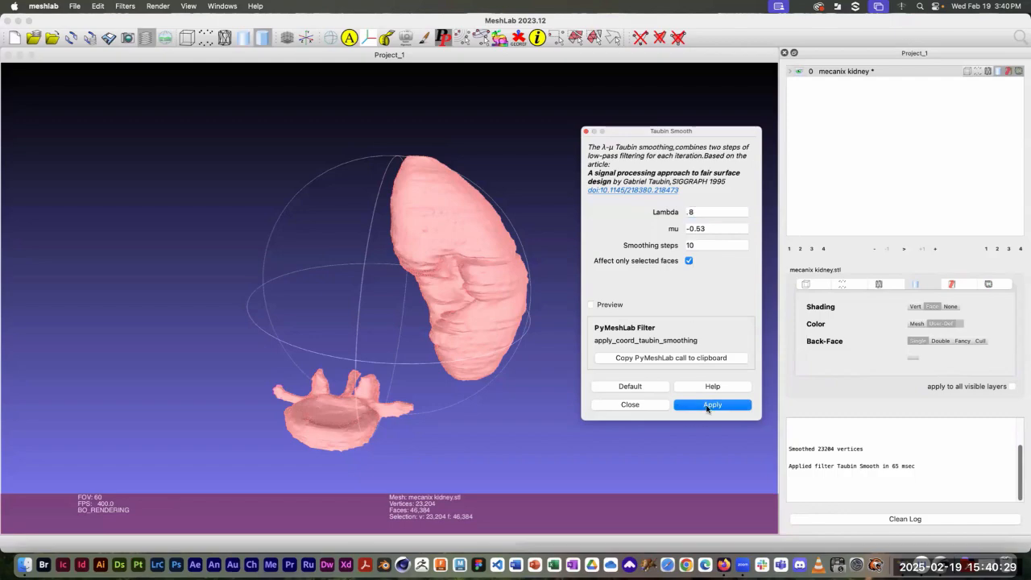
click(707, 407)
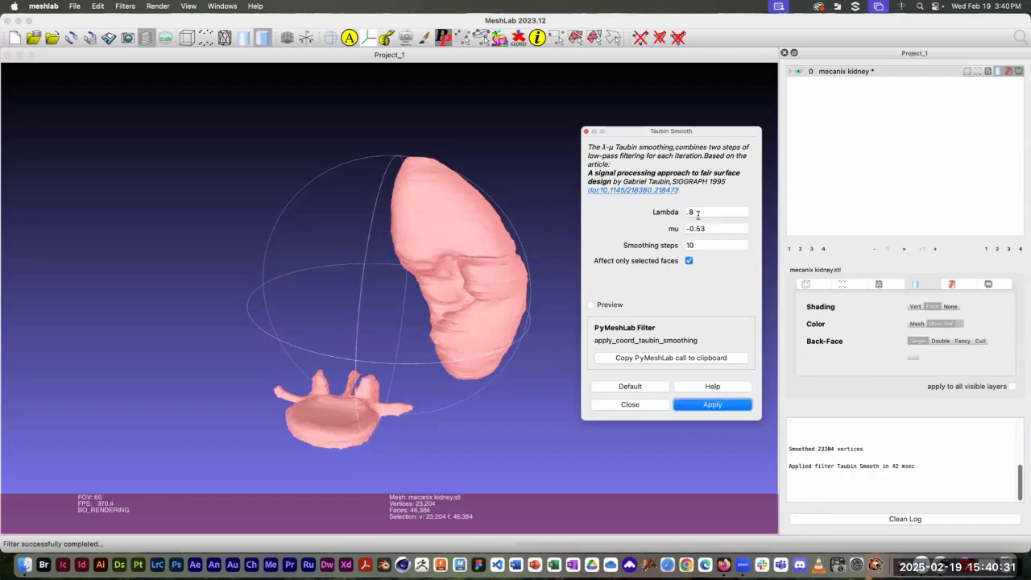
Apply another Taubin Smooth pass with Lambda set to 1.2, and close the filter dialog
drag(697, 212, 673, 208)
text(1.2)
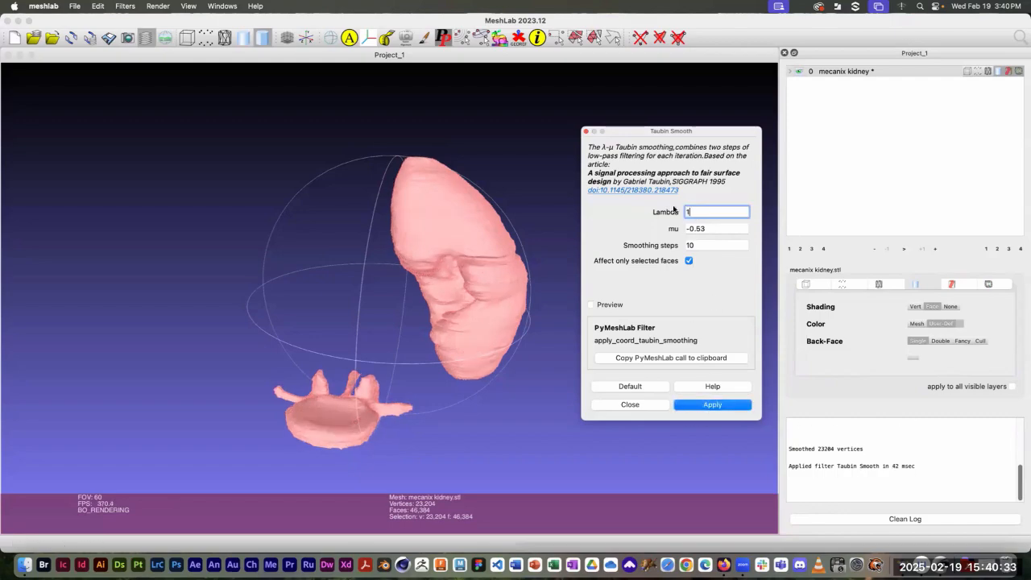
click(704, 407)
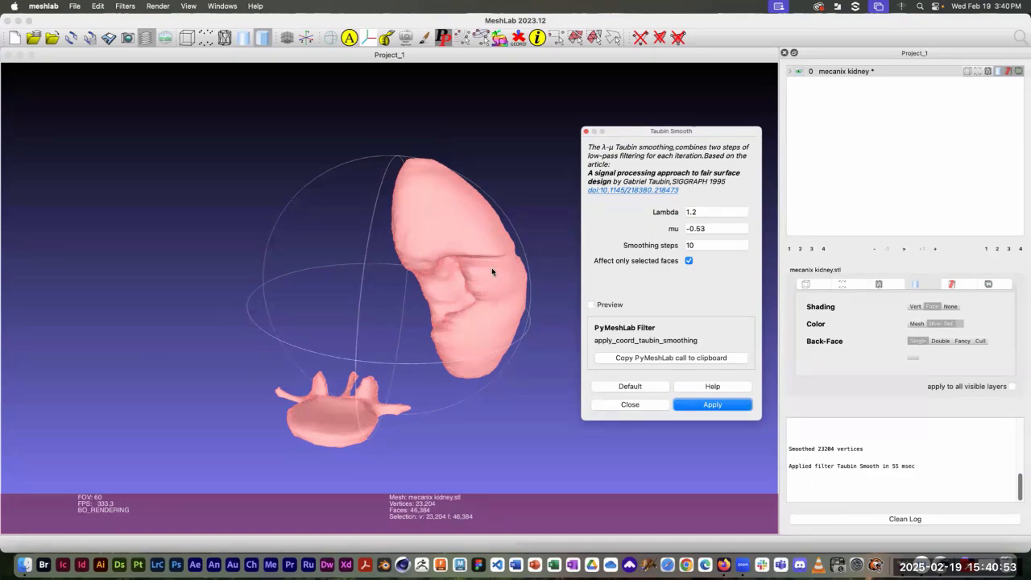
click(630, 405)
Close the kidney project without saving its changes
drag(500, 302, 527, 335)
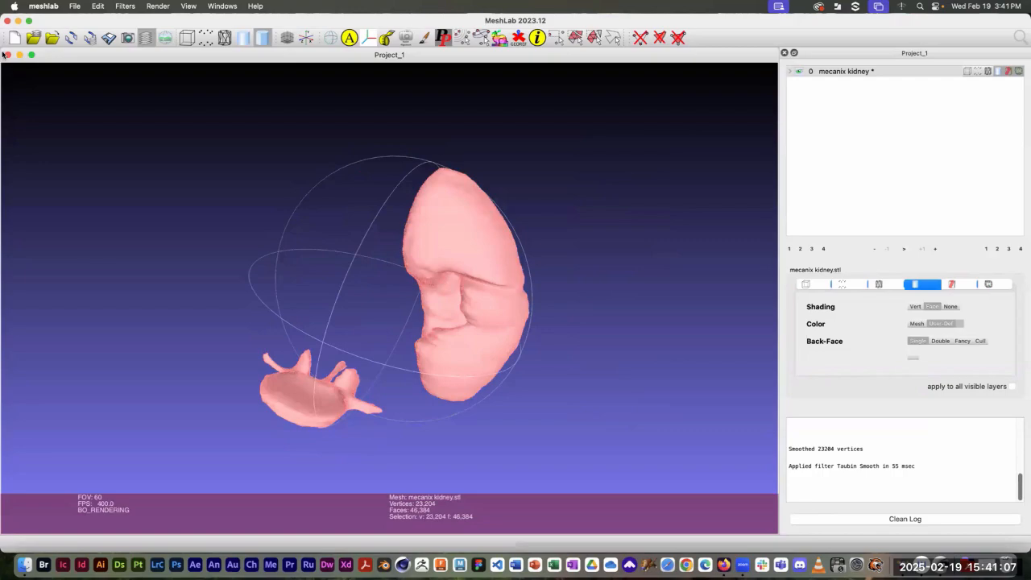
click(95, 6)
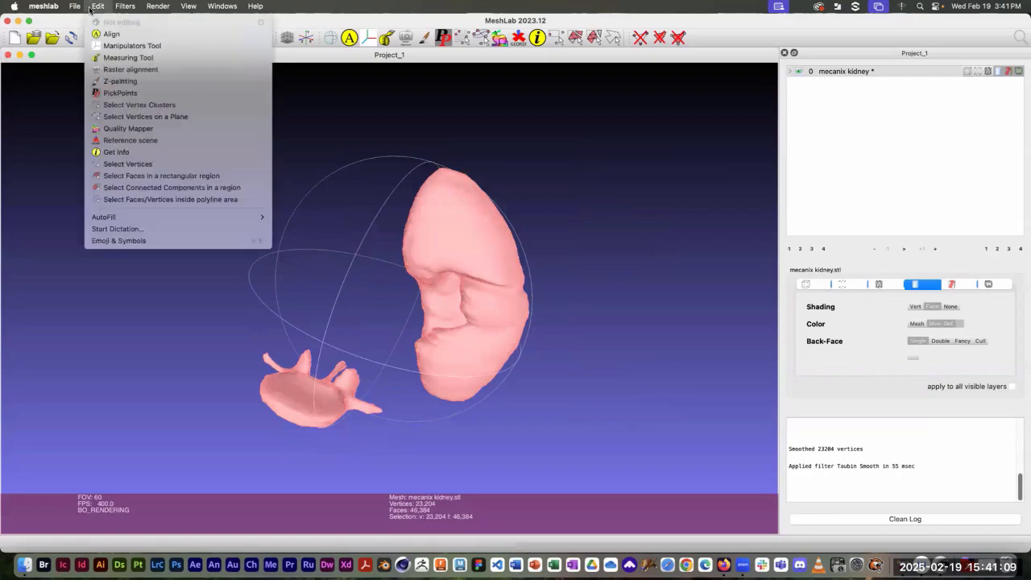
mouse_move(77, 7)
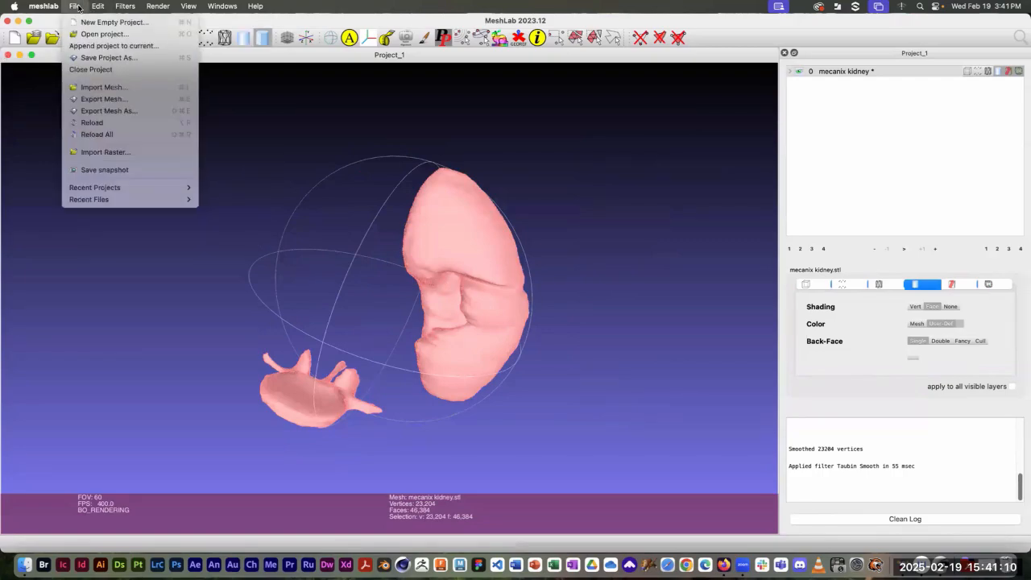
click(97, 69)
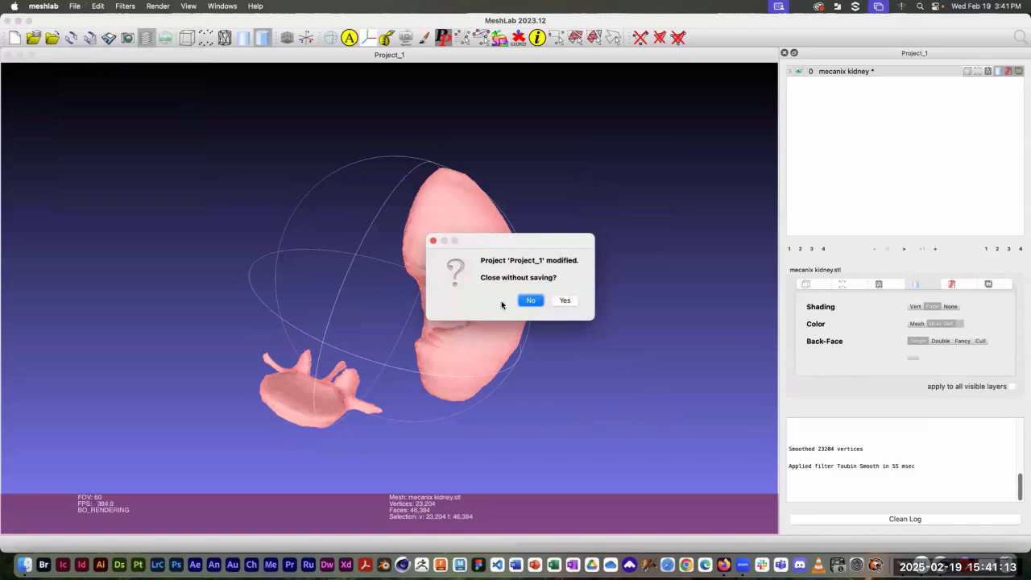
click(564, 300)
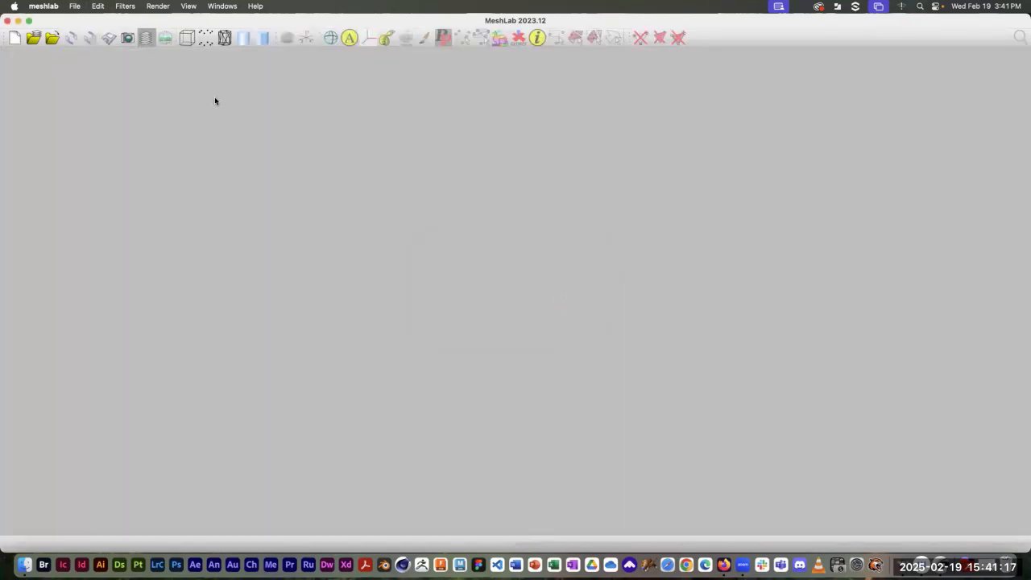
Import mecanix lungs.stl from the Desktop with duplicated vertices unified
click(74, 6)
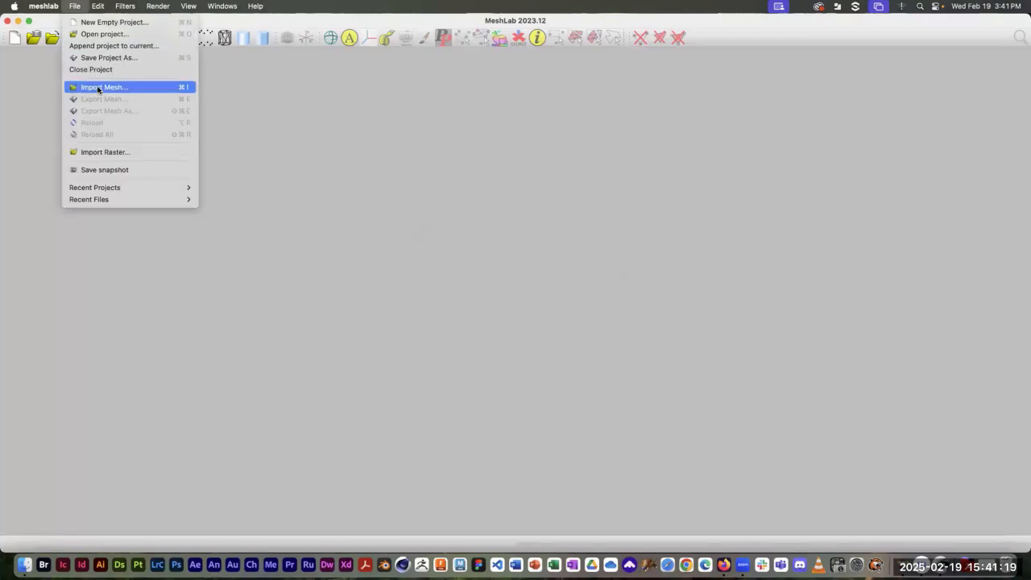
click(97, 87)
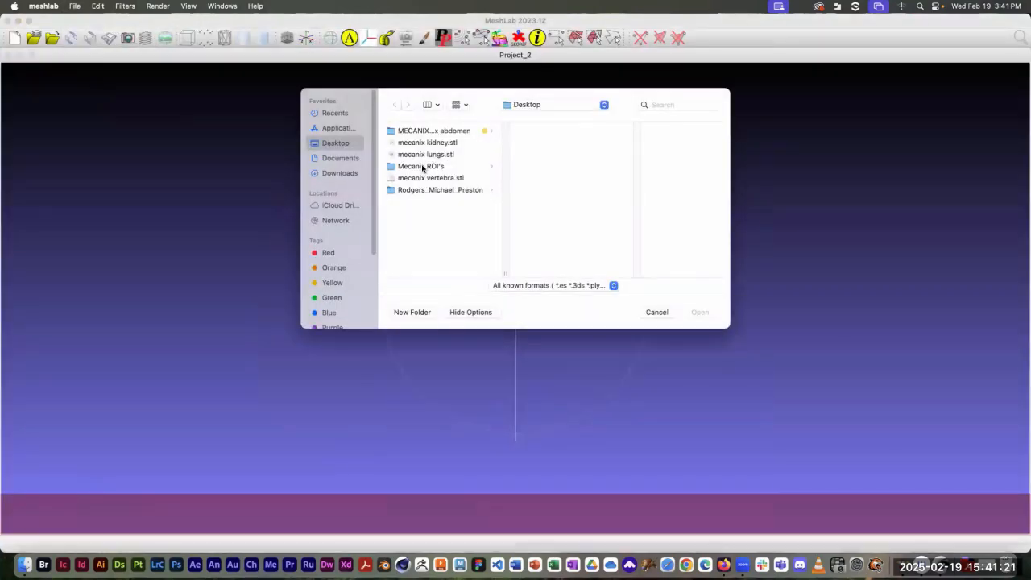
click(413, 156)
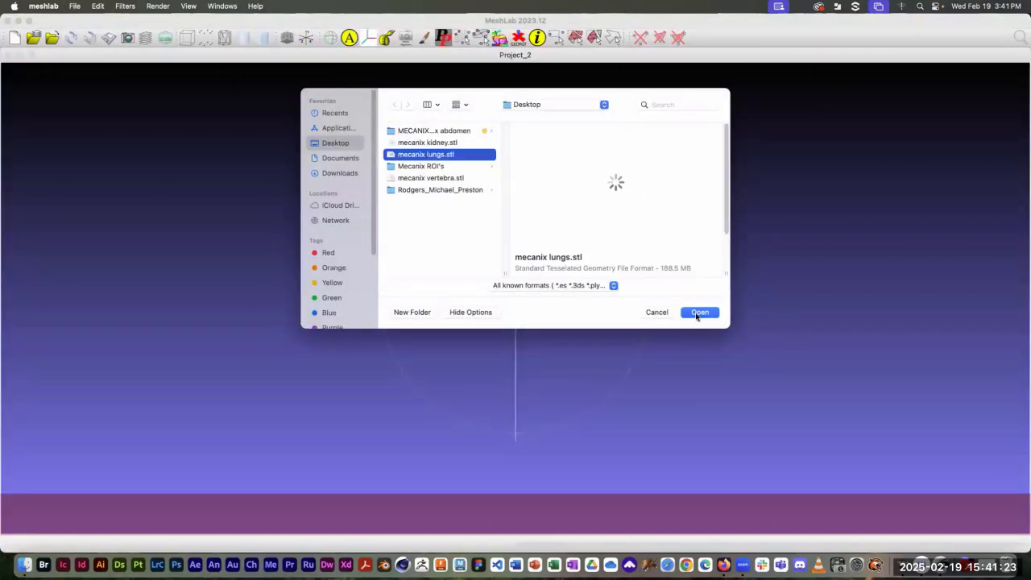
click(697, 313)
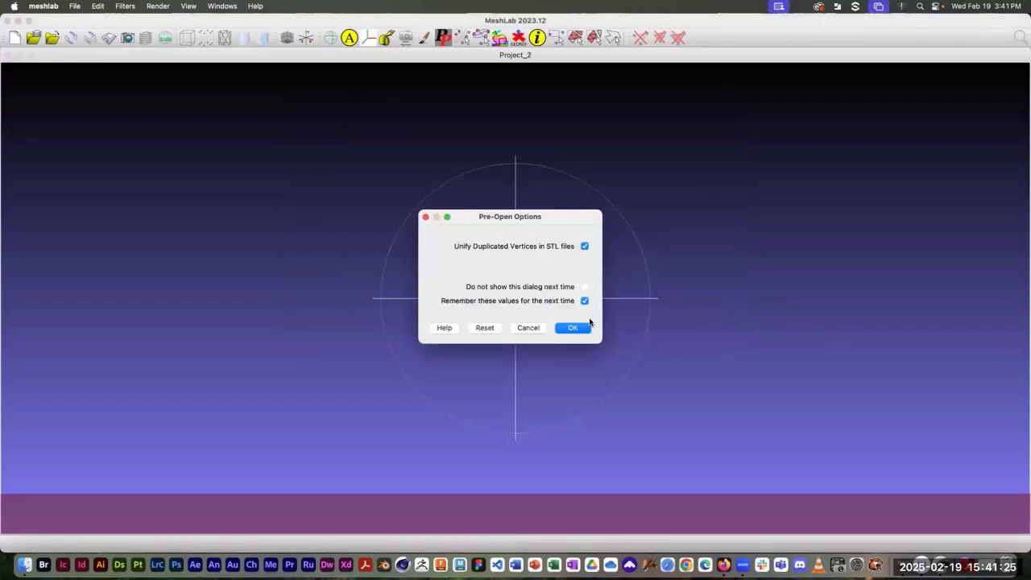
click(572, 328)
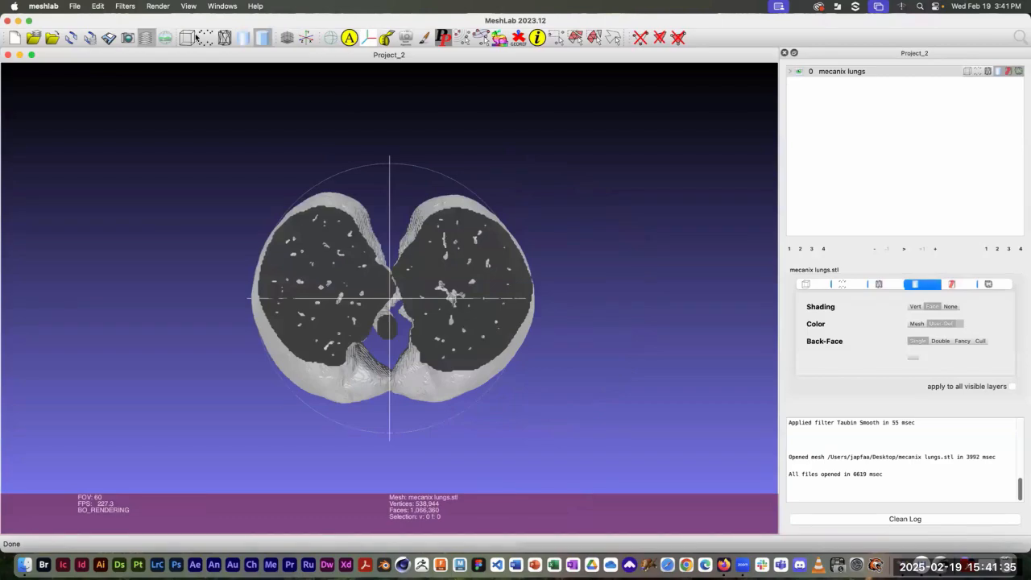
Apply Select All to the lungs mesh with both faces and vertices included, and close the filter dialog
click(124, 7)
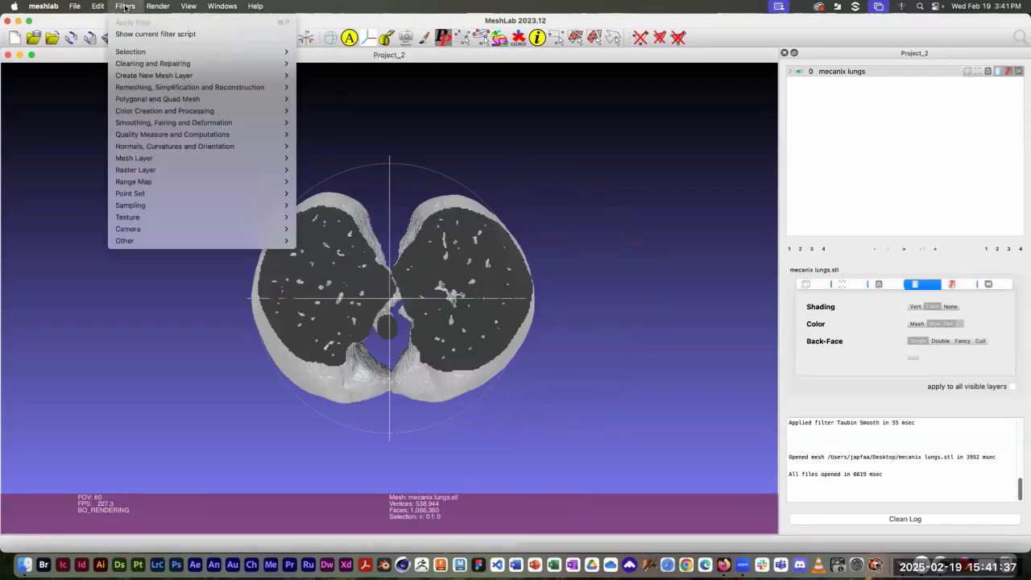
mouse_move(285, 52)
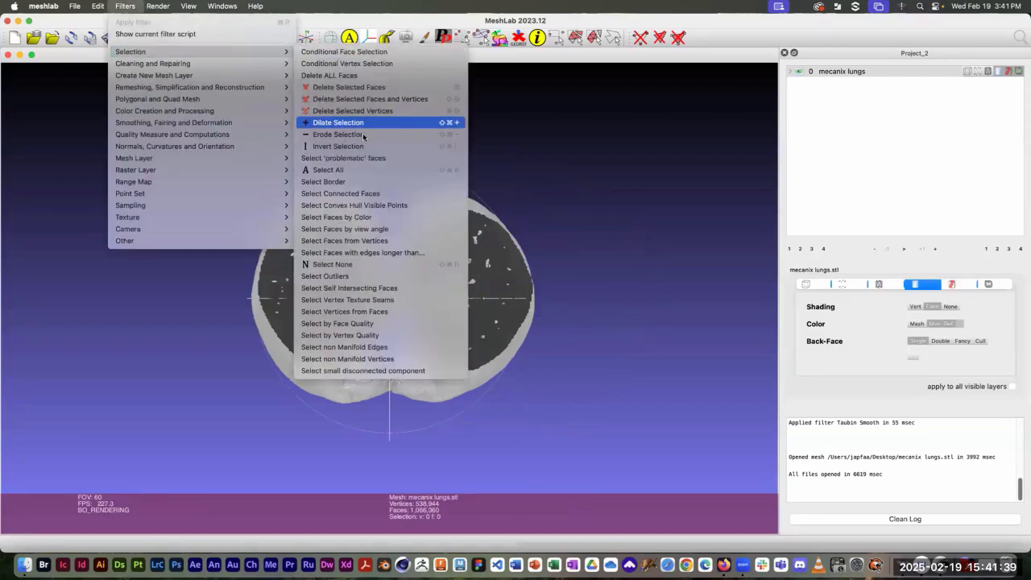
click(348, 170)
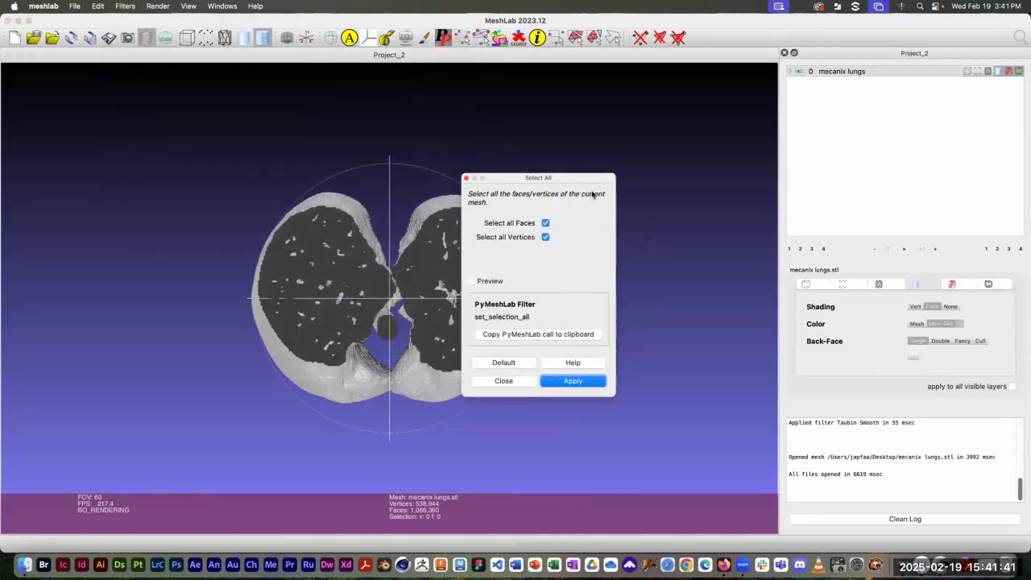
drag(508, 179, 659, 126)
click(724, 326)
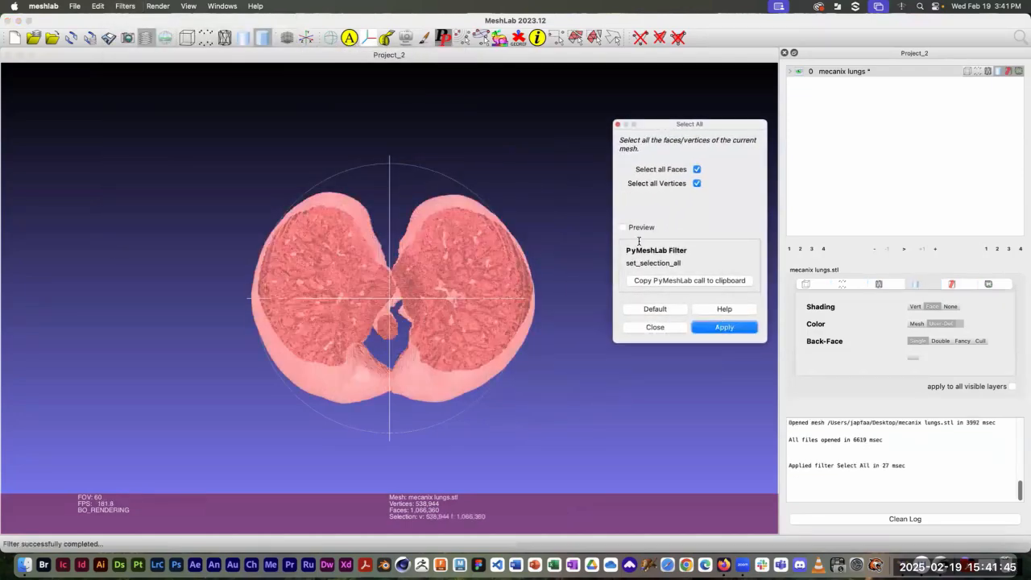
click(387, 242)
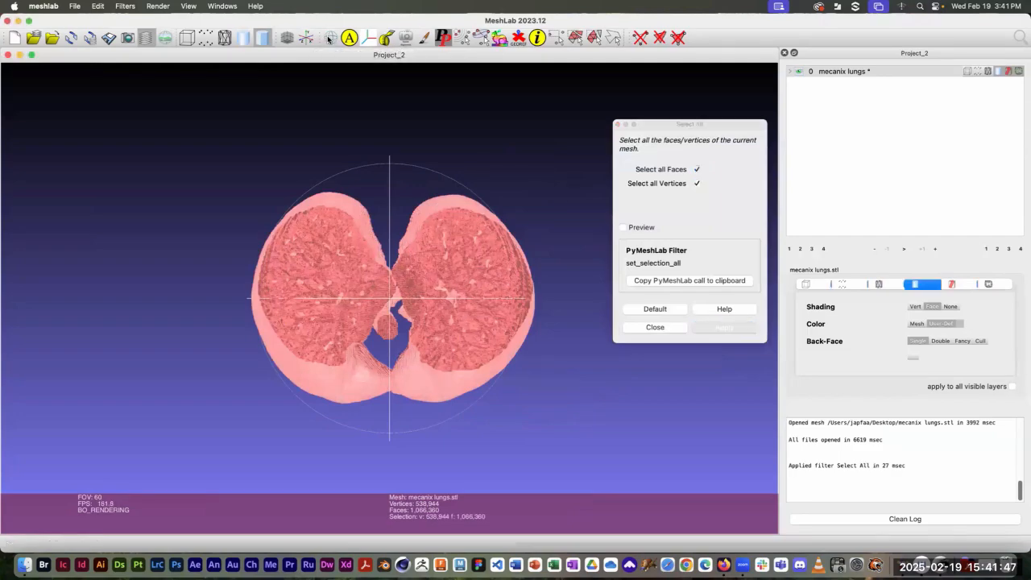
drag(395, 206, 329, 274)
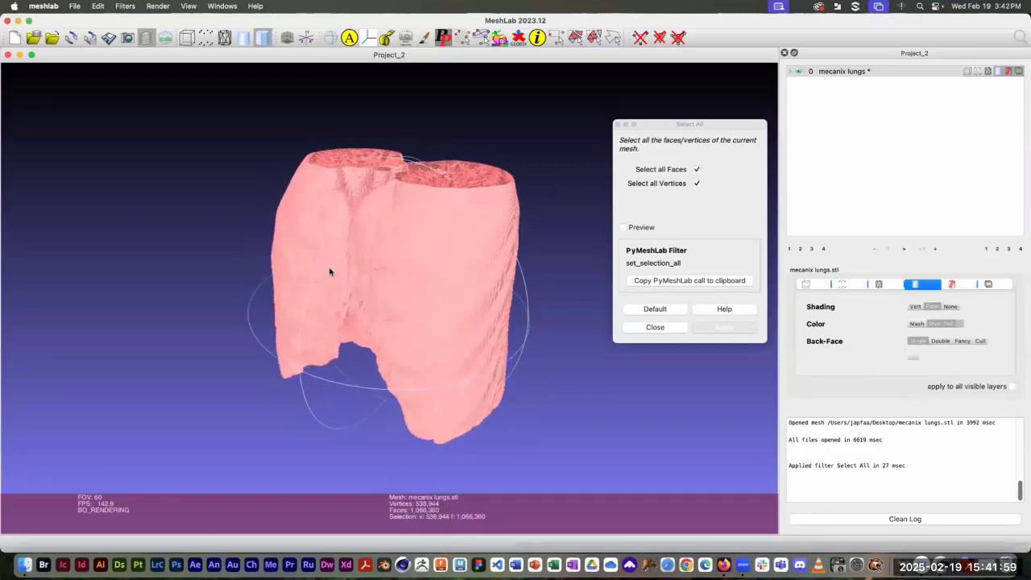
click(653, 327)
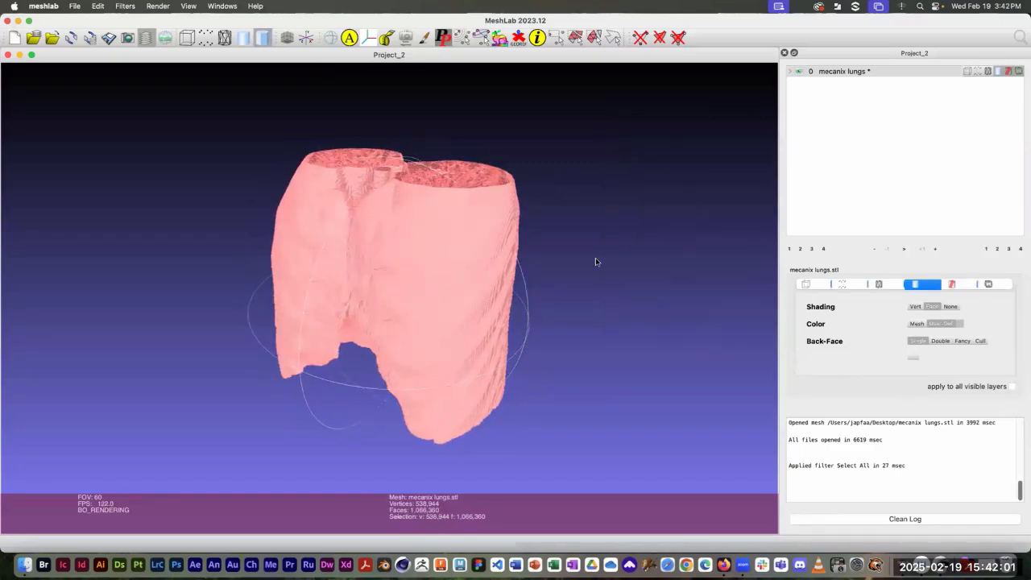
Apply Taubin Smooth to the selected lung faces with Lambda 0.5, mu -0.53 and 10 smoothing steps, and deny the accessibility access request
click(125, 6)
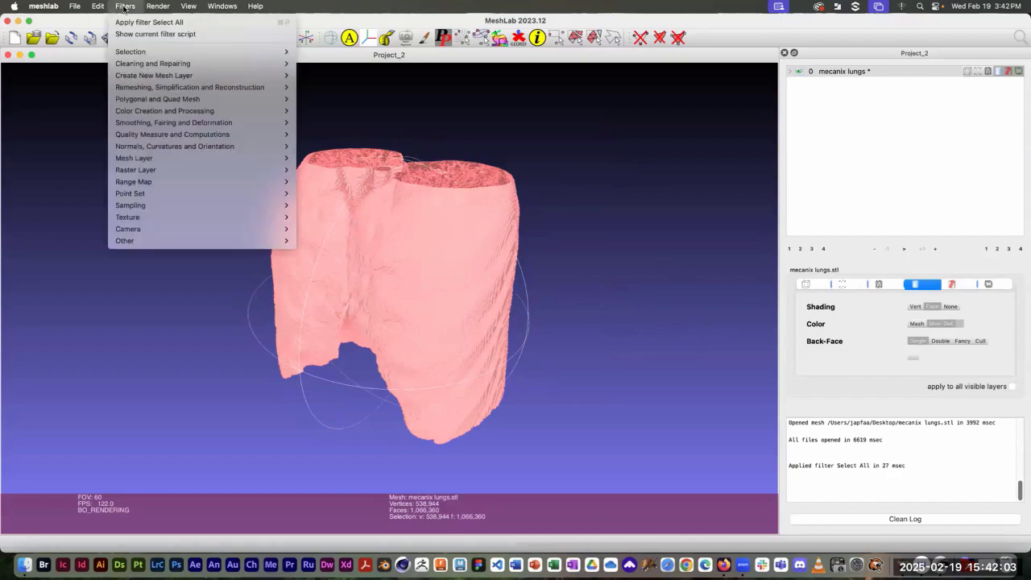
mouse_move(150, 173)
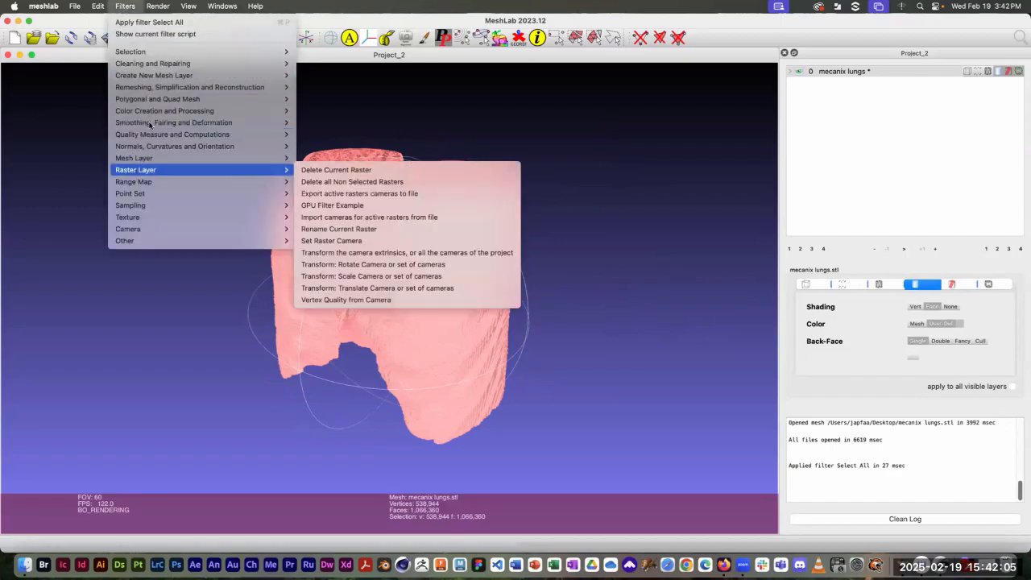
mouse_move(150, 125)
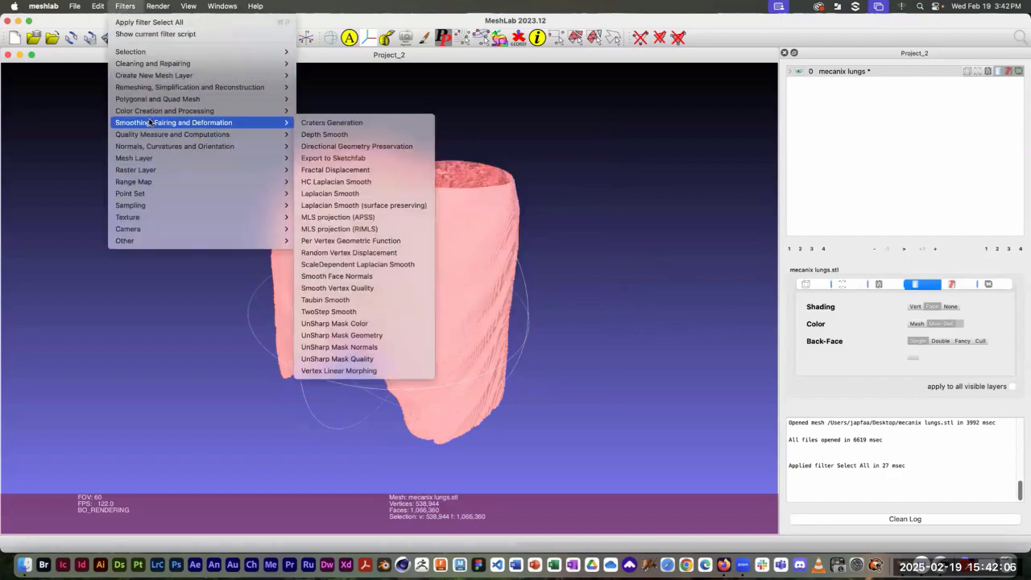
click(348, 300)
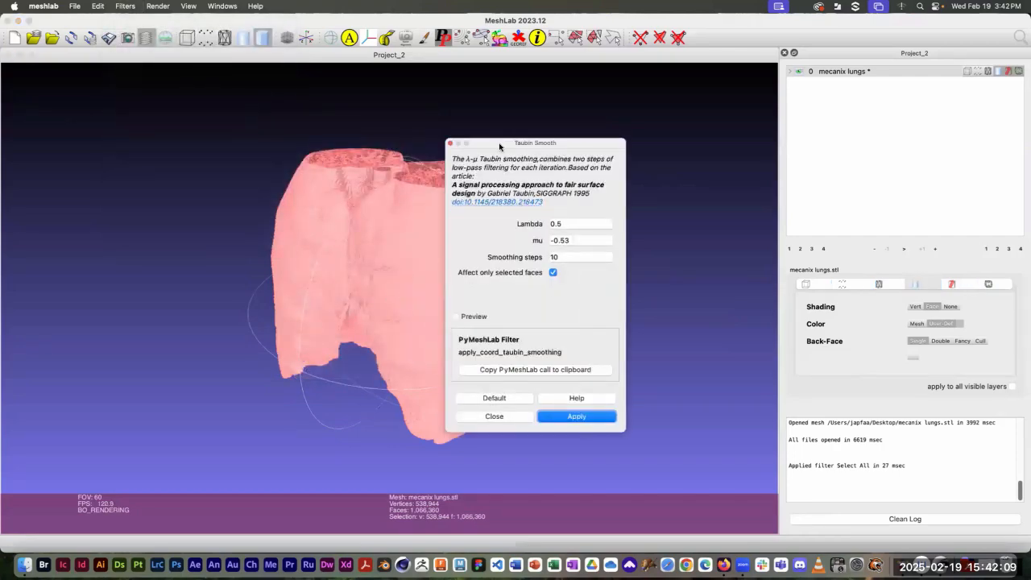
drag(499, 146, 621, 103)
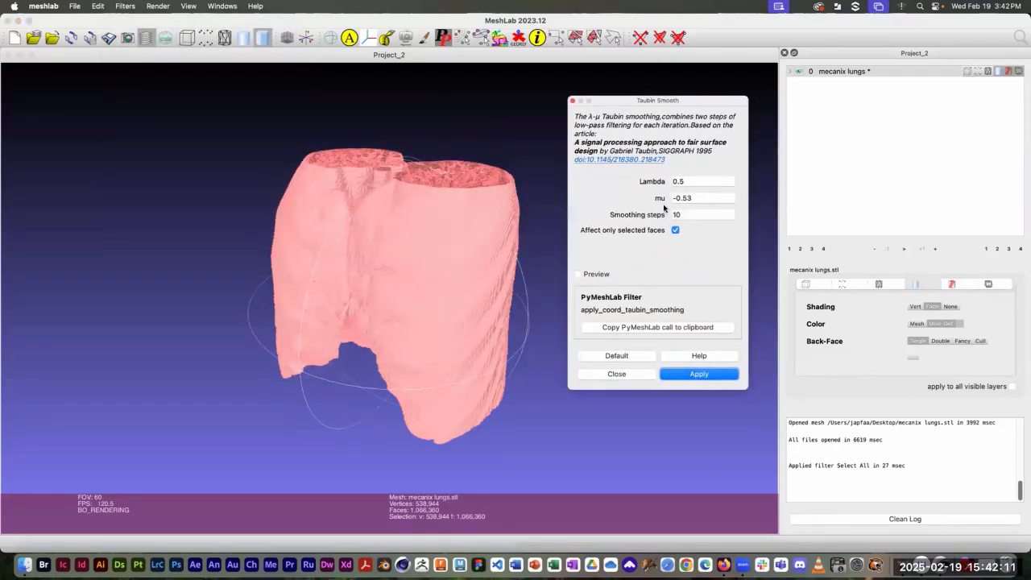
click(690, 376)
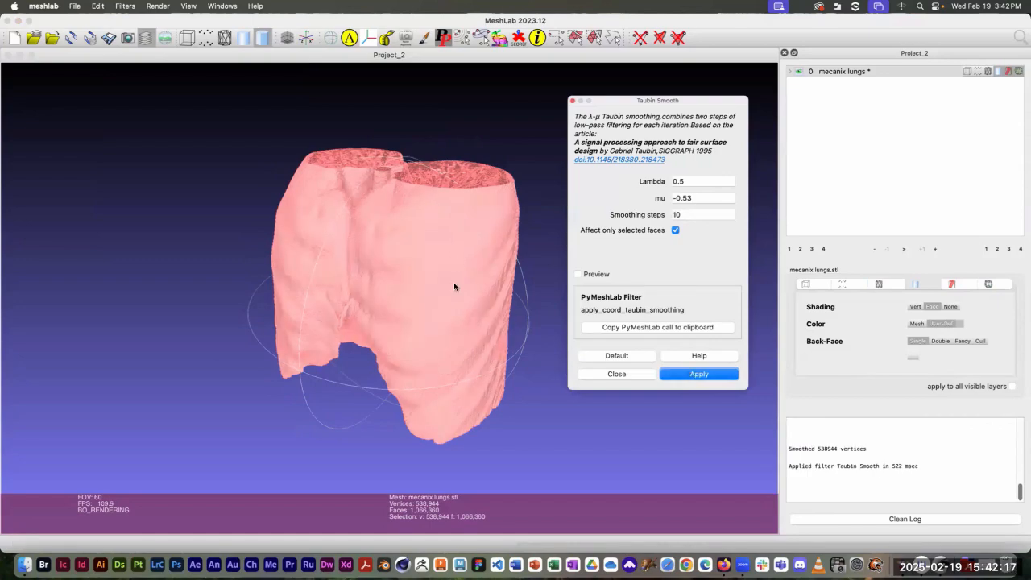
drag(454, 283, 490, 323)
double_click(490, 323)
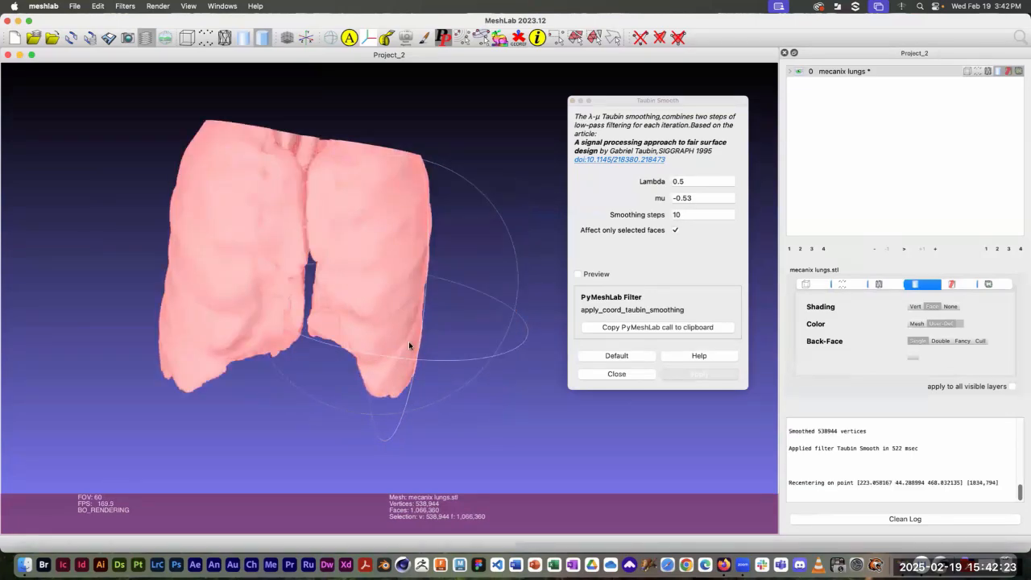
click(489, 135)
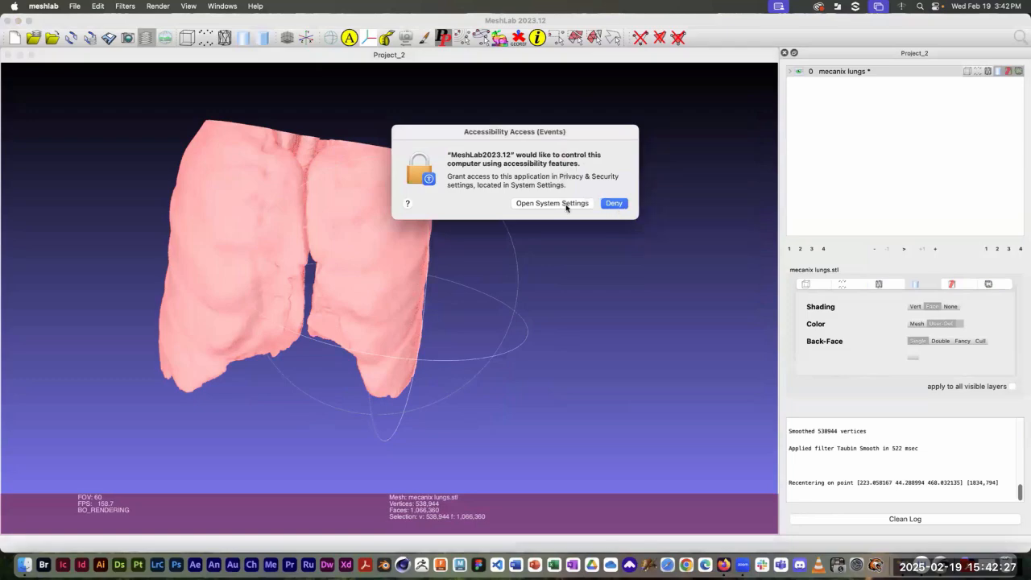
click(614, 205)
drag(428, 184, 382, 164)
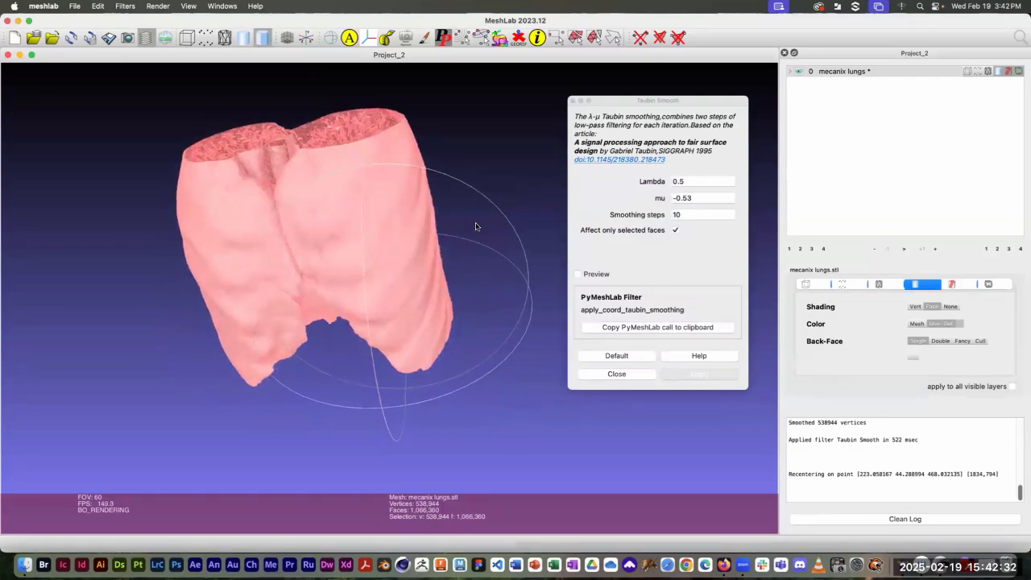
Apply a second Taubin Smooth pass to the lungs with Lambda set to .8, and close the filter dialog
click(689, 182)
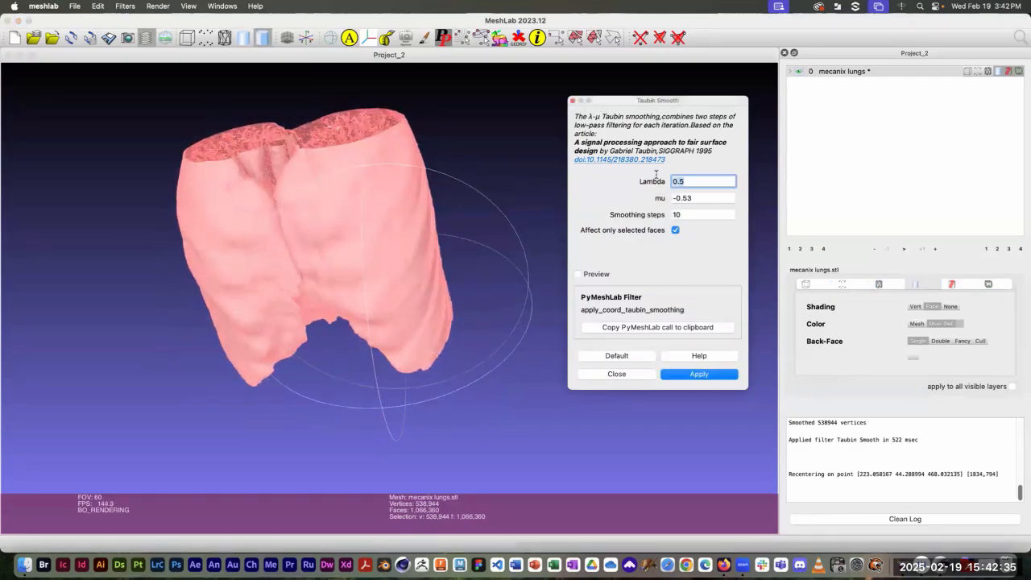
key(BackSpace)
click(715, 376)
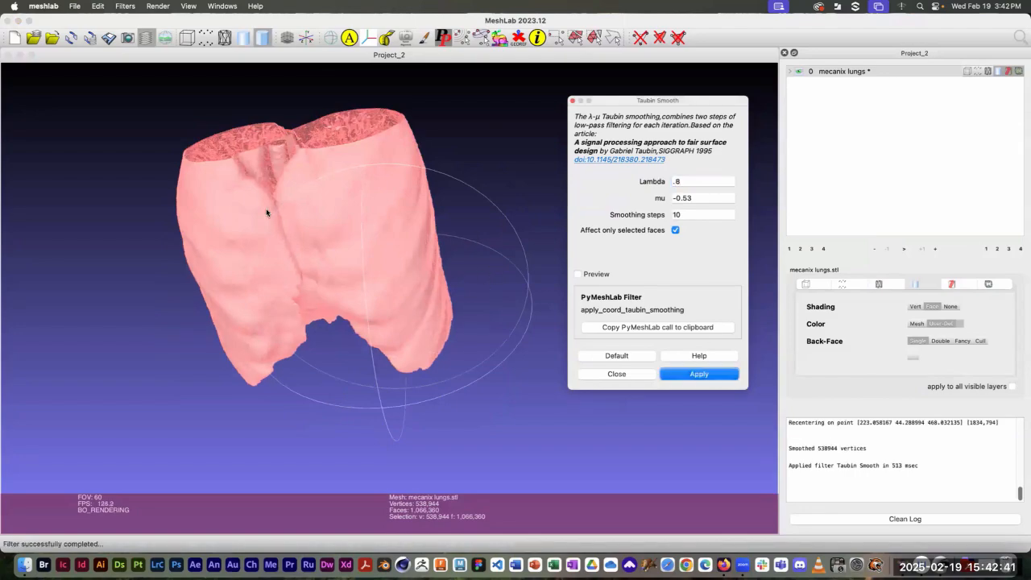
drag(266, 213, 363, 228)
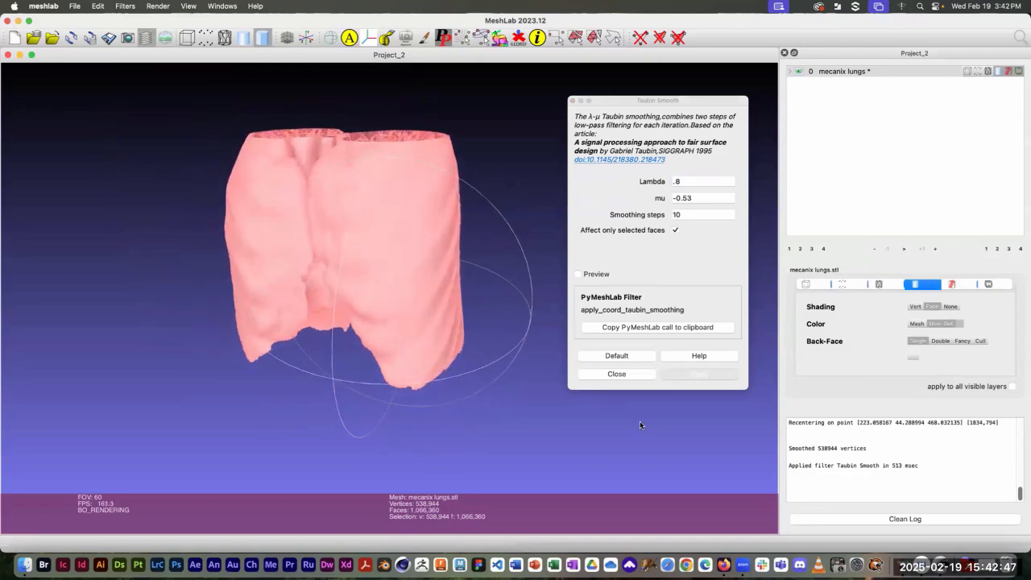
click(618, 374)
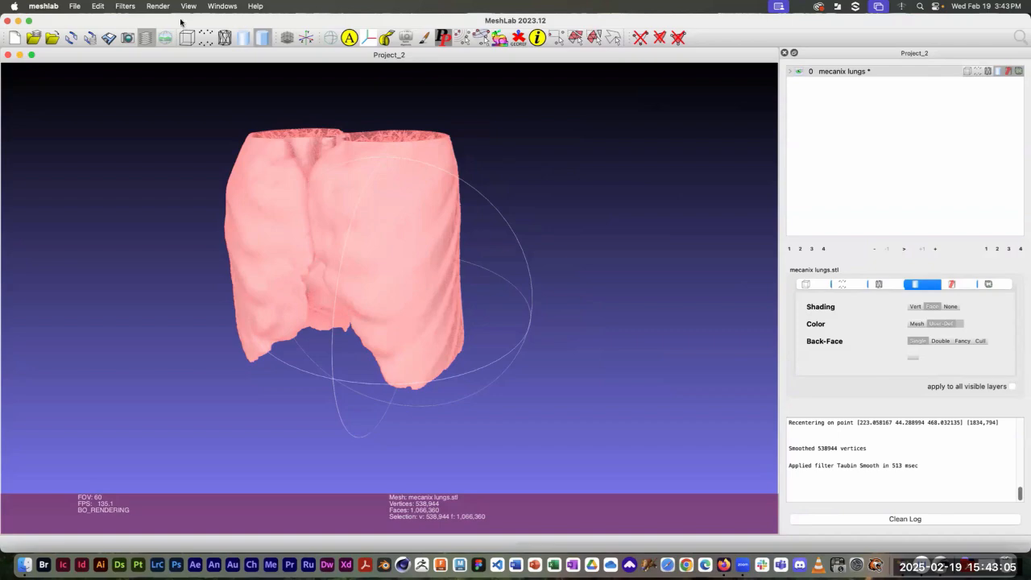
Apply the phong.gdp shader to the lungs mesh and close the shader settings form, leaving shininess at its default
click(157, 6)
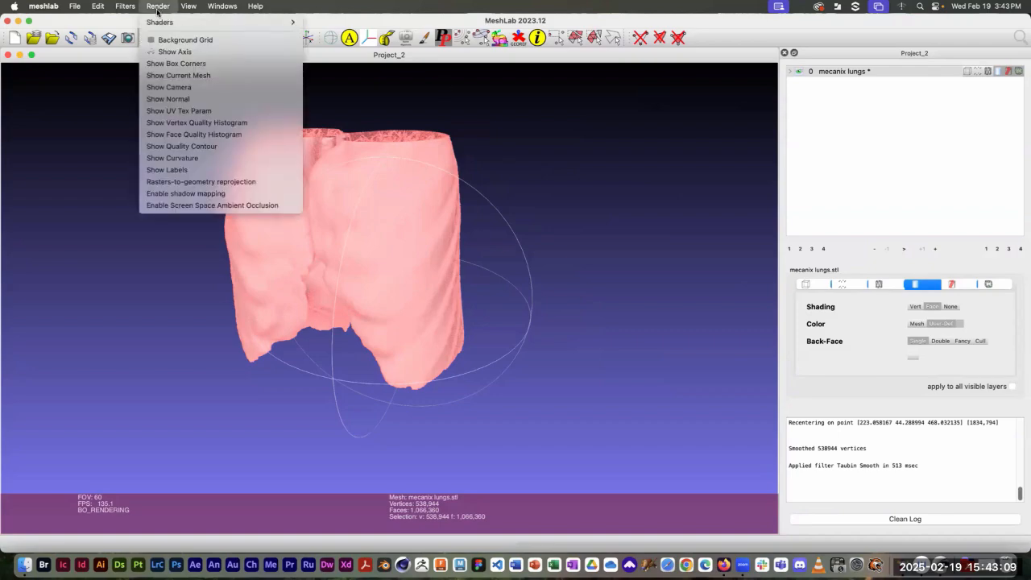
mouse_move(158, 25)
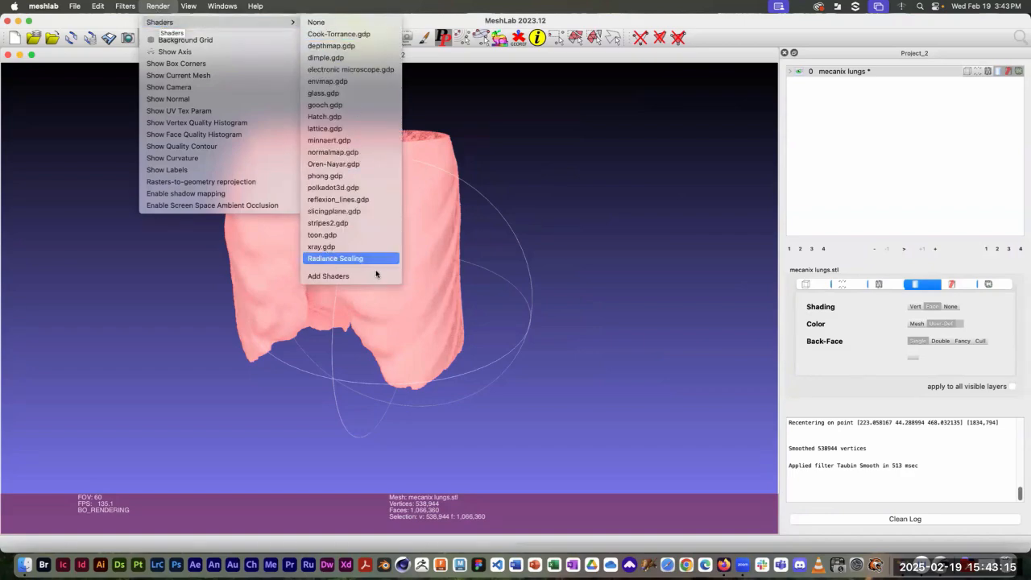
click(313, 176)
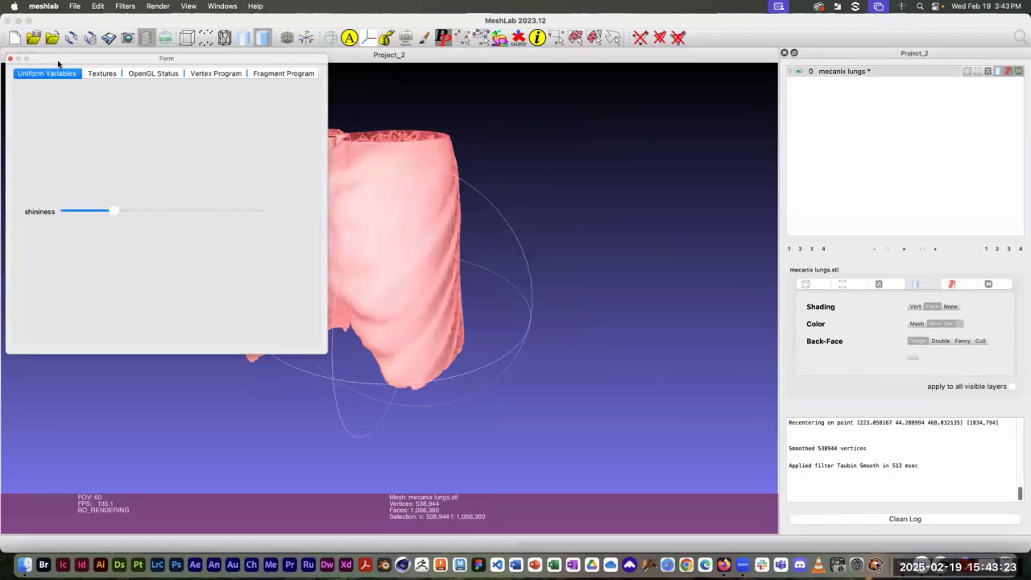
drag(58, 63, 63, 131)
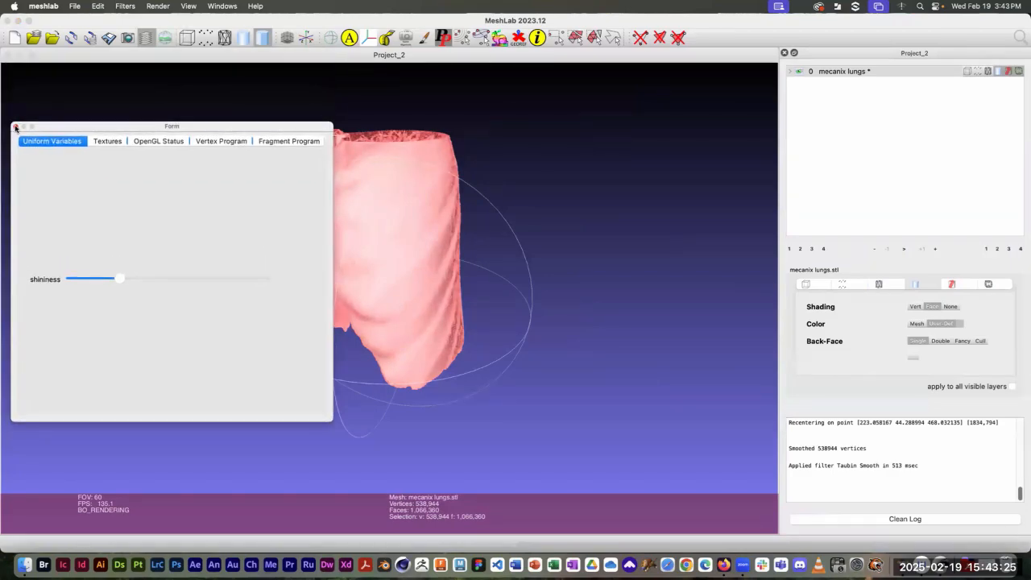
click(15, 127)
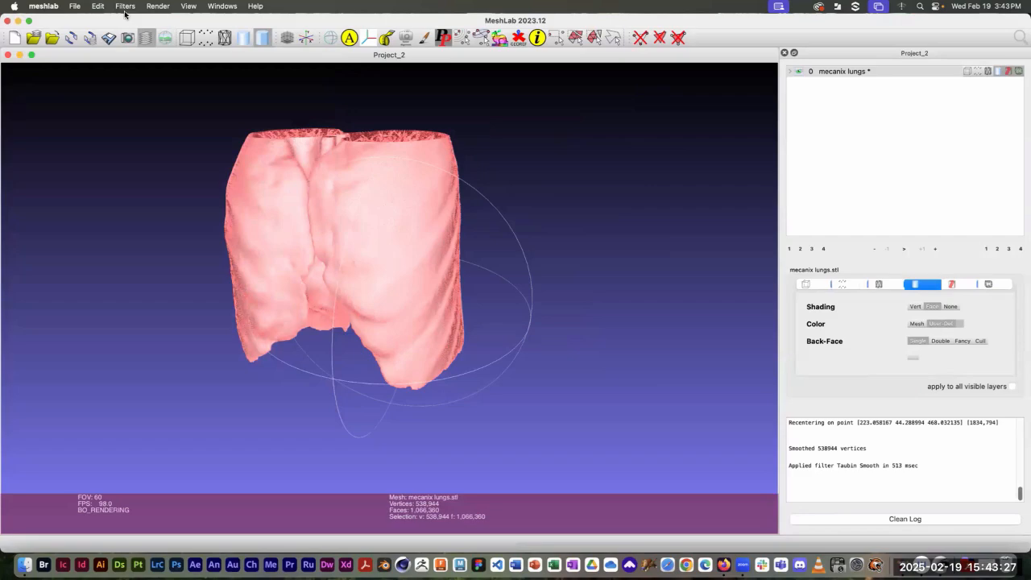
Clear the lungs selection with Select None, de-selecting both all faces and all vertices
click(124, 7)
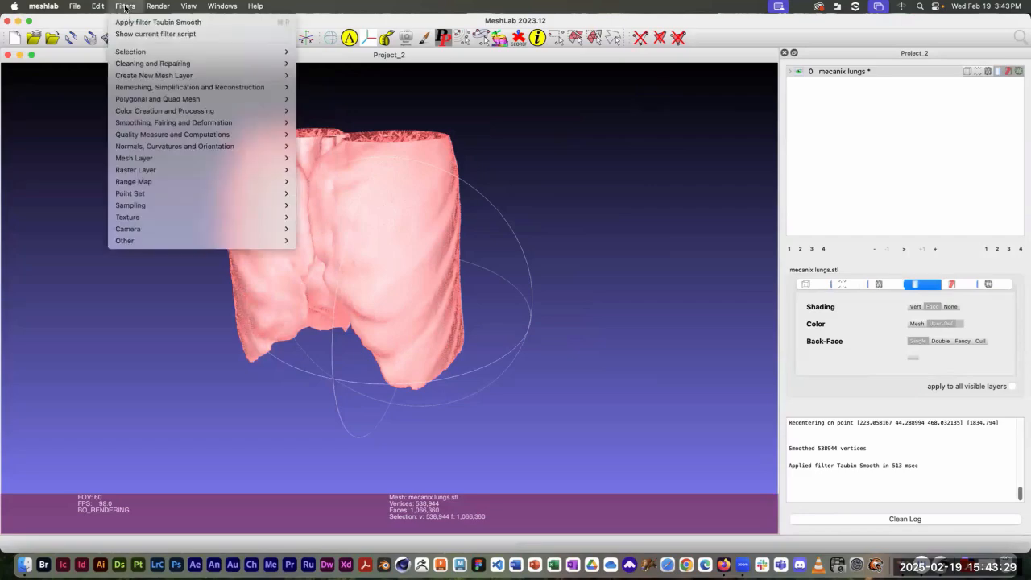
mouse_move(132, 52)
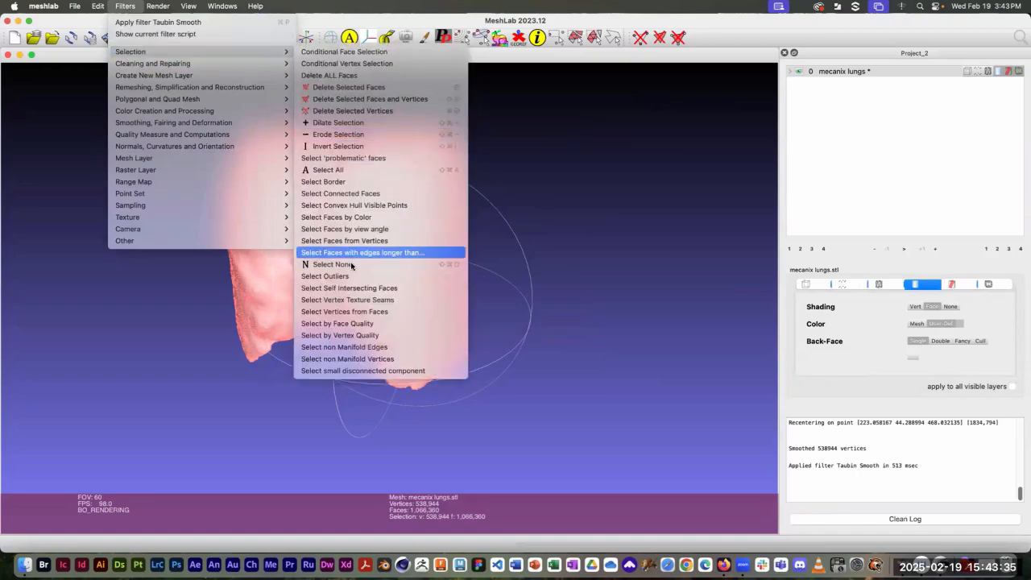
click(351, 264)
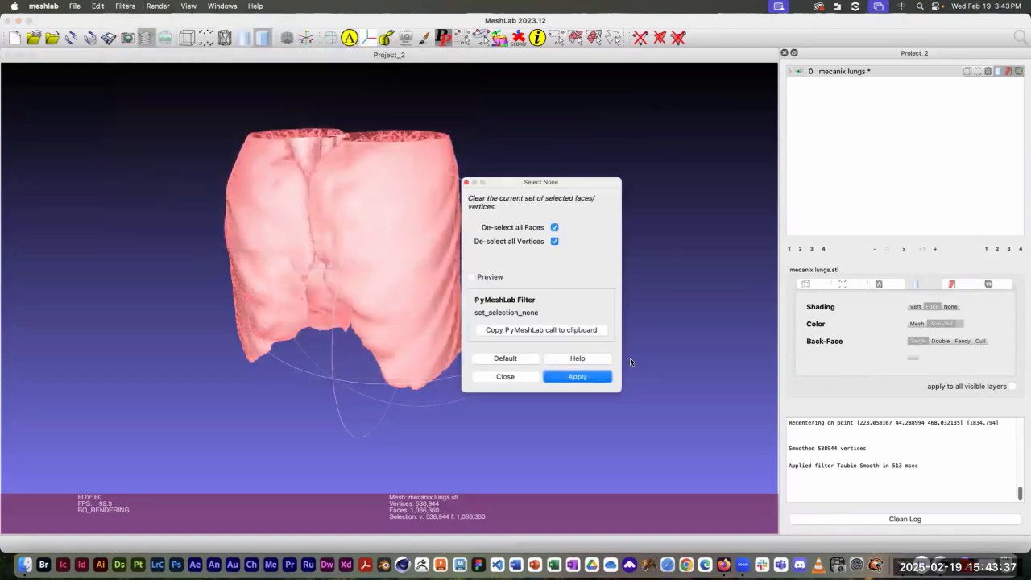
click(574, 377)
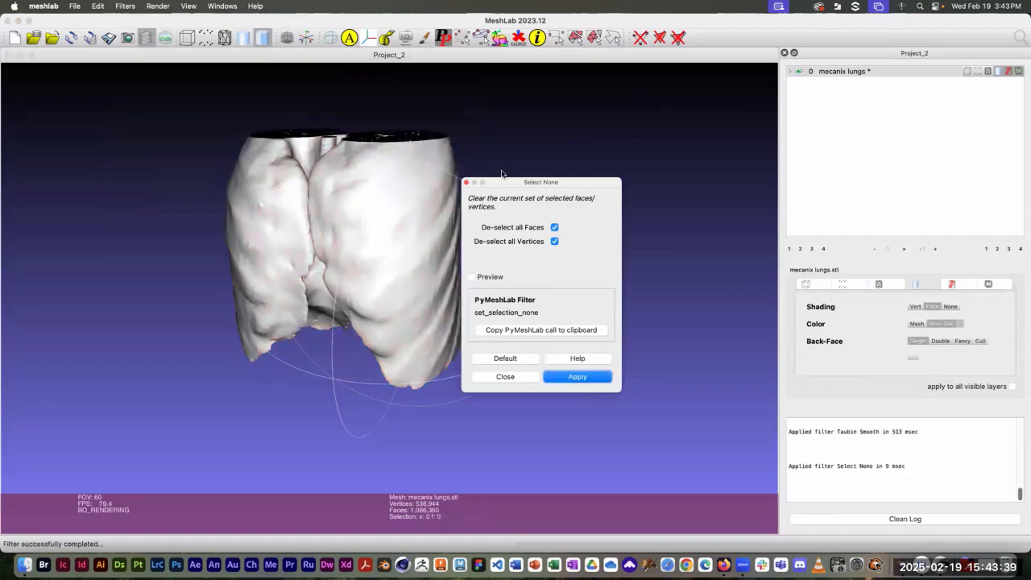
drag(504, 183, 596, 204)
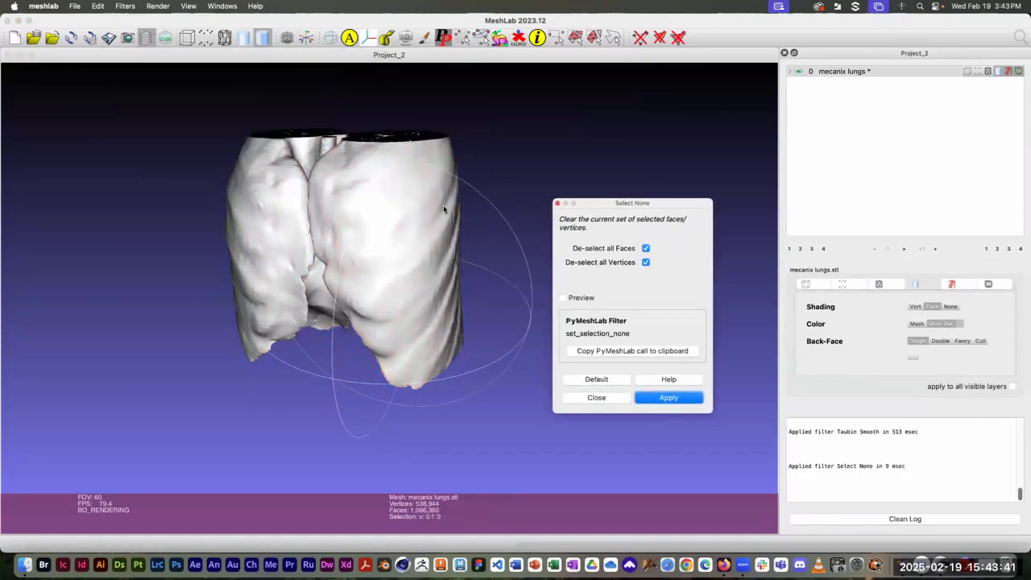
mouse_move(443, 209)
mouse_down()
mouse_move(392, 231)
mouse_move(410, 260)
mouse_move(437, 203)
mouse_move(479, 181)
mouse_move(419, 225)
mouse_move(443, 204)
mouse_move(438, 216)
mouse_up()
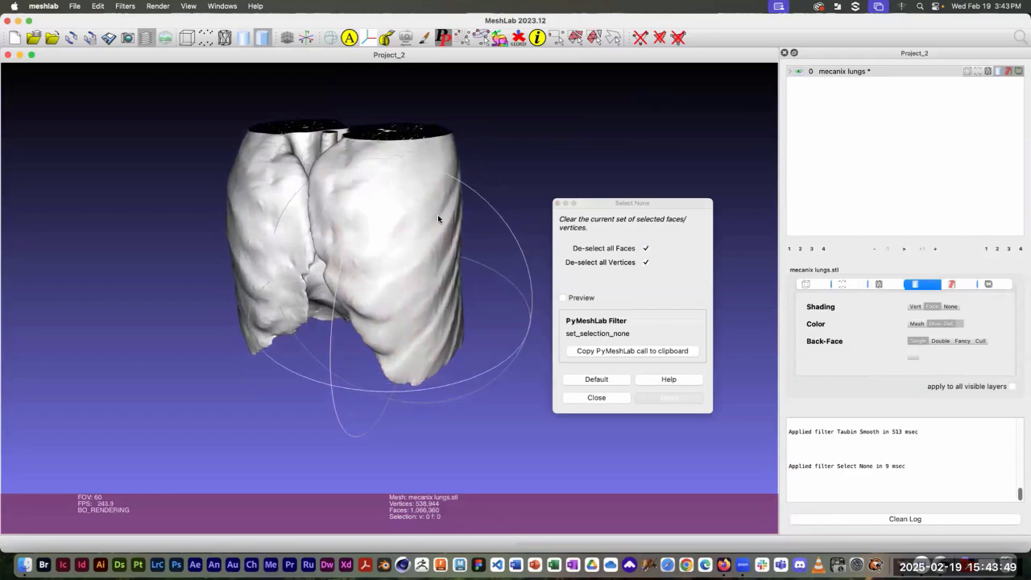
Apply the xray.gdp shader to the lungs mesh
click(154, 8)
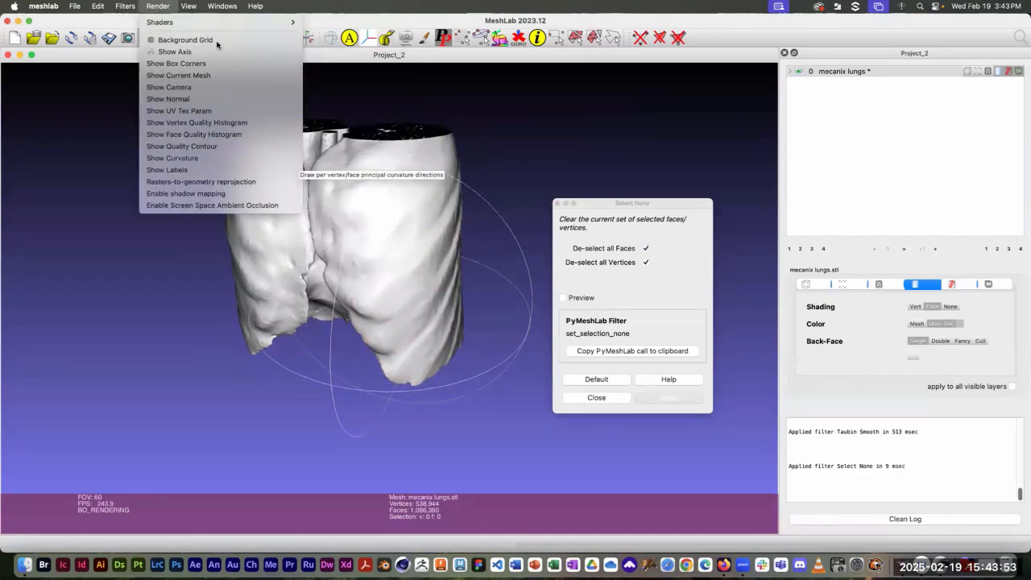
mouse_move(158, 7)
mouse_move(217, 22)
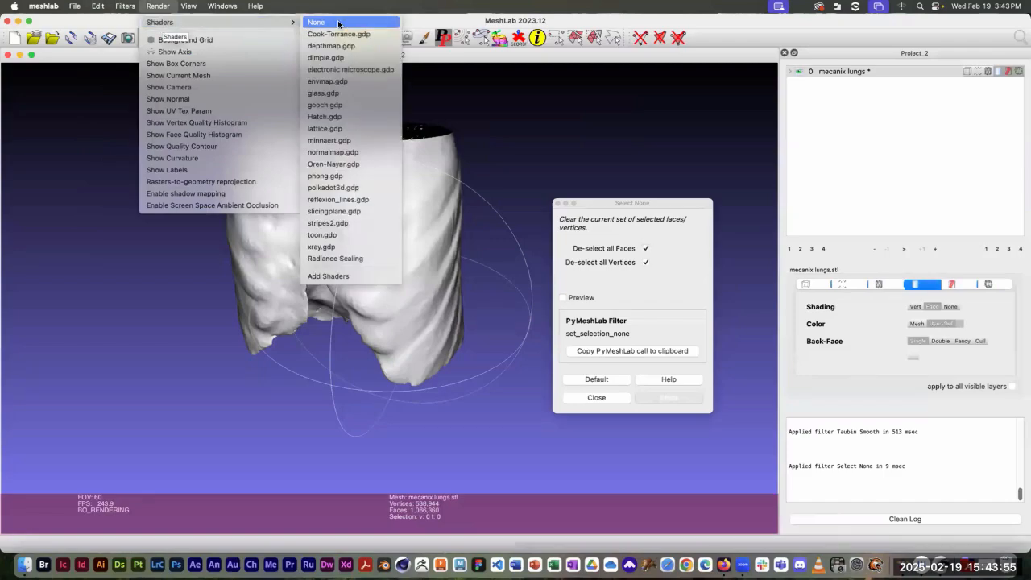
click(328, 247)
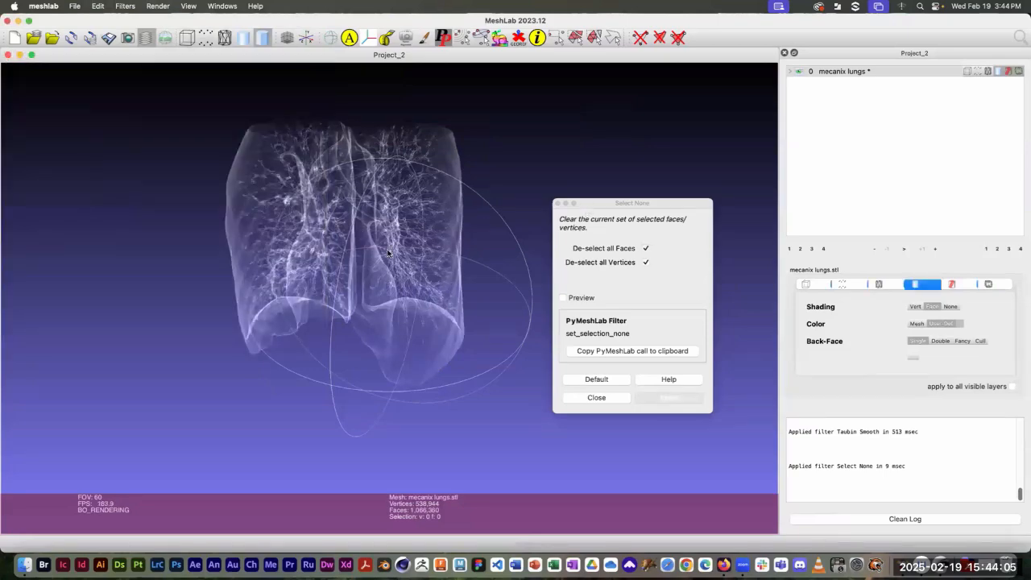
scroll(388, 253, up, 3)
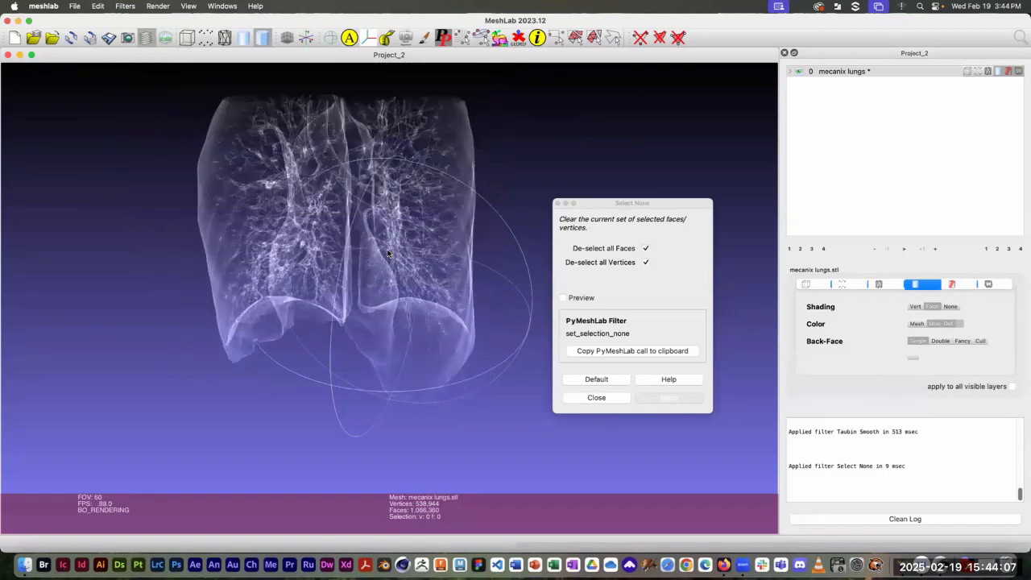
Turn the lungs to an end-on view with both lungs side by side, and close the Select None dialog
drag(395, 270, 468, 278)
drag(606, 204, 637, 205)
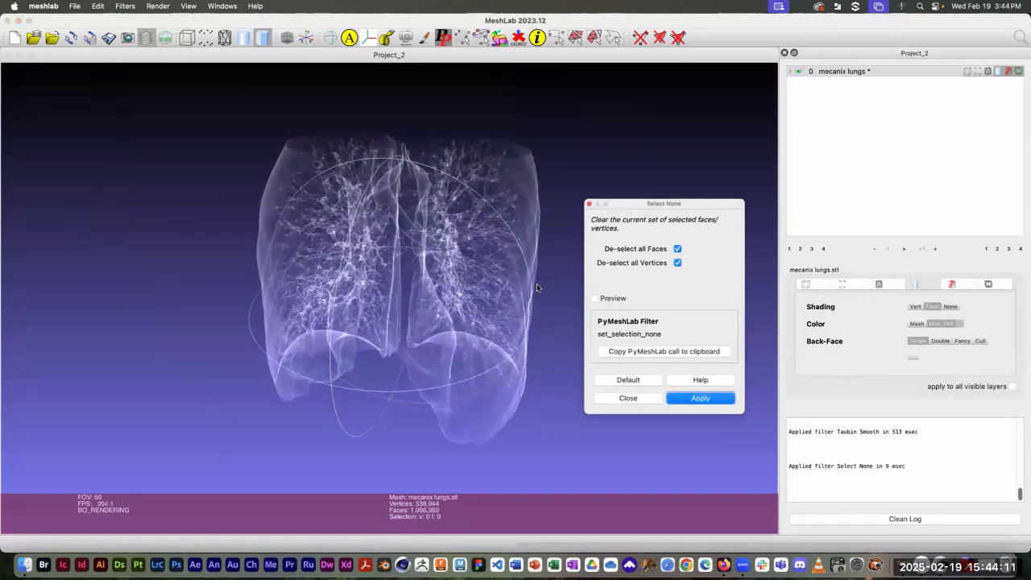
drag(493, 319, 428, 313)
drag(442, 353, 452, 234)
drag(636, 205, 708, 200)
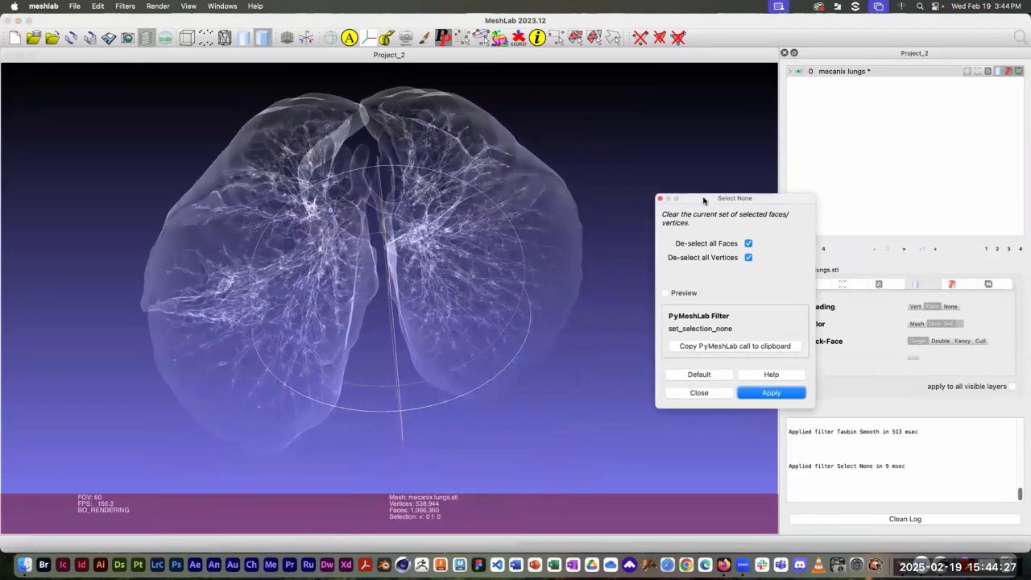
click(660, 199)
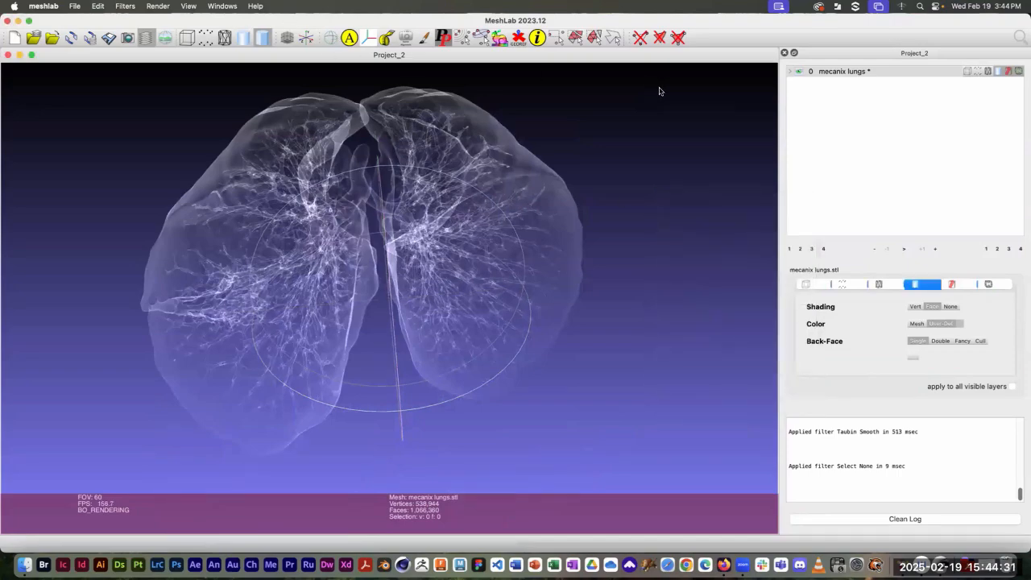
Start saving a snapshot of the view with the Desktop as output folder and lungs-xray as base name
click(73, 7)
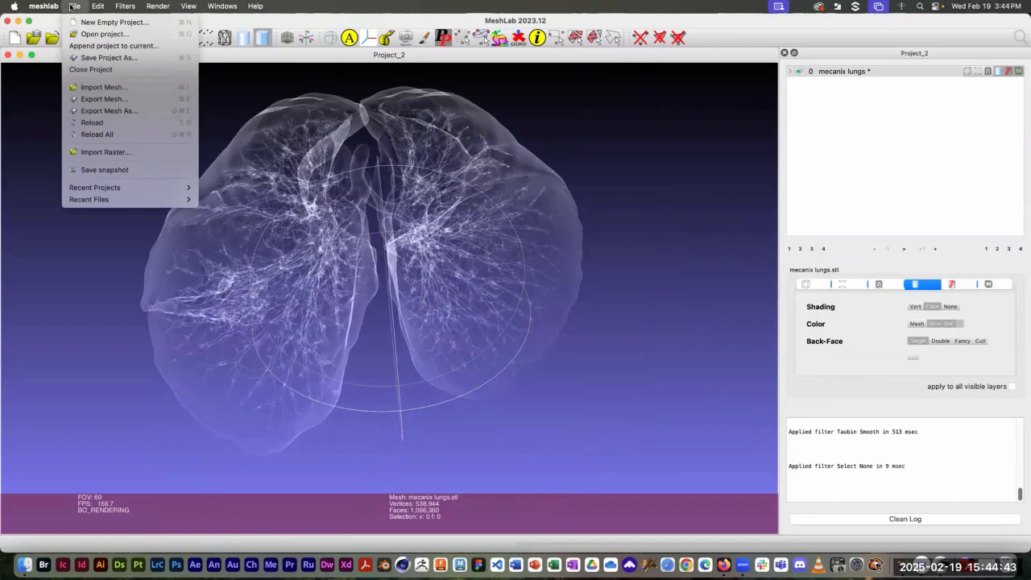
click(112, 170)
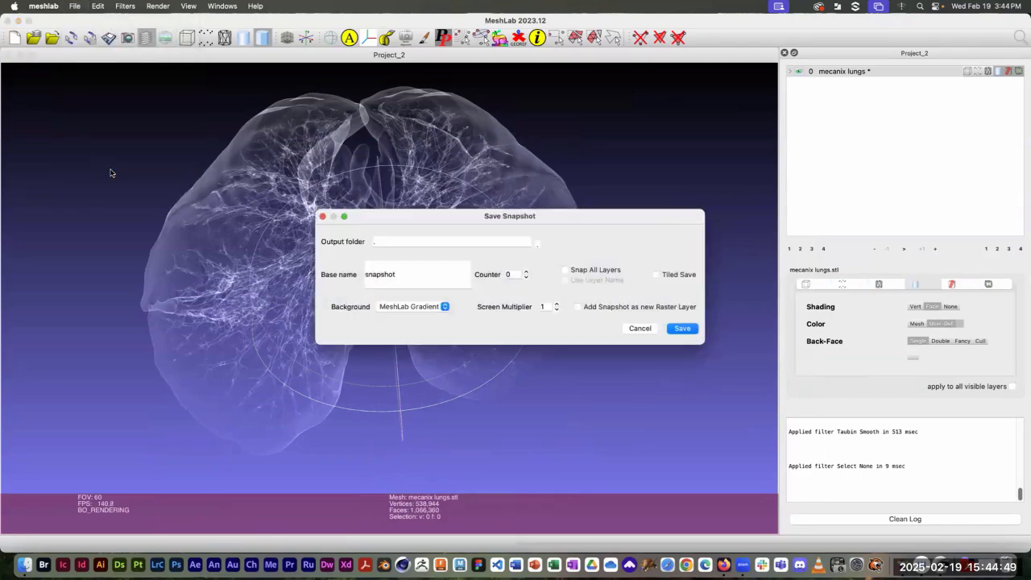
drag(370, 215, 406, 120)
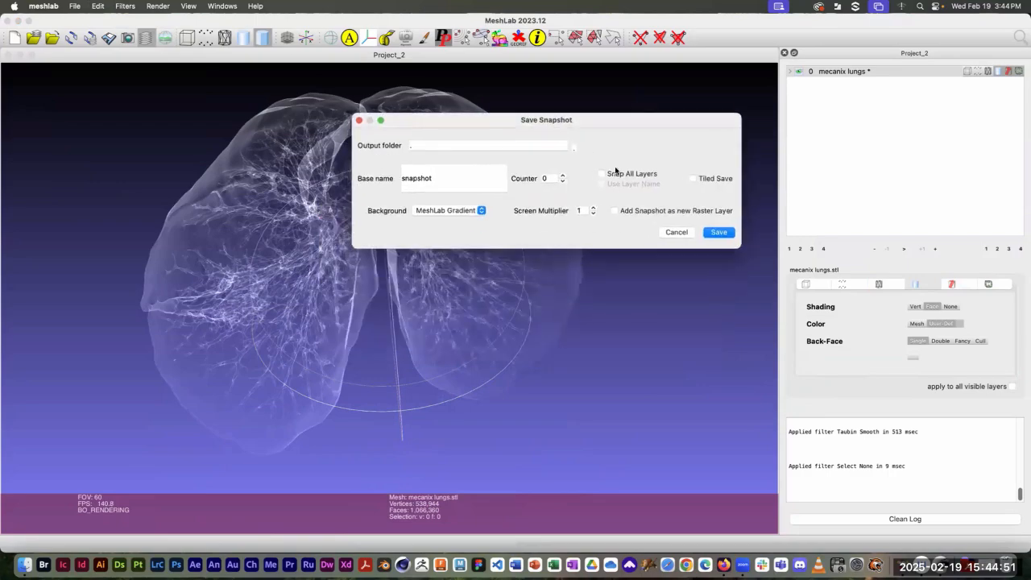
click(574, 150)
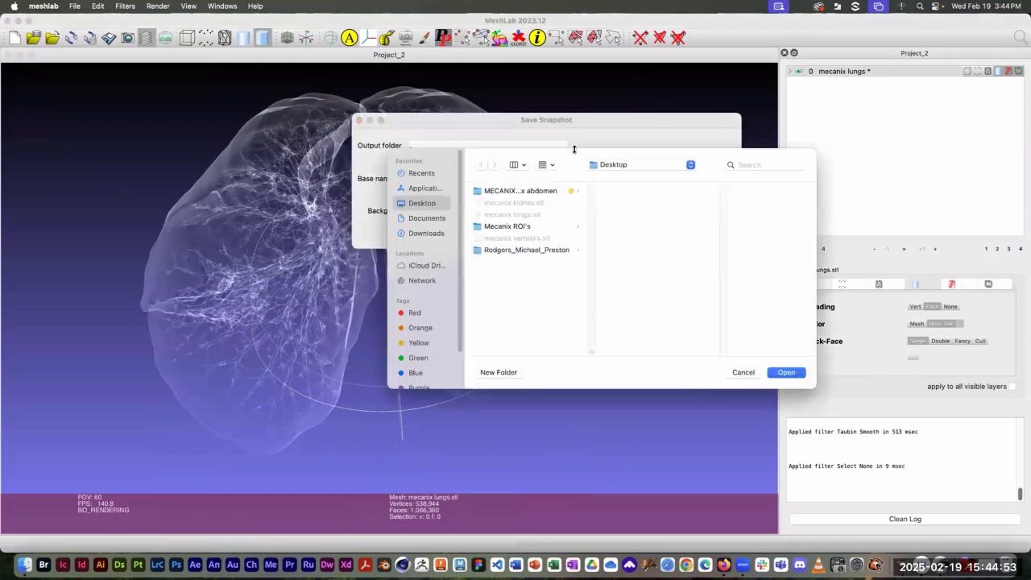
click(786, 372)
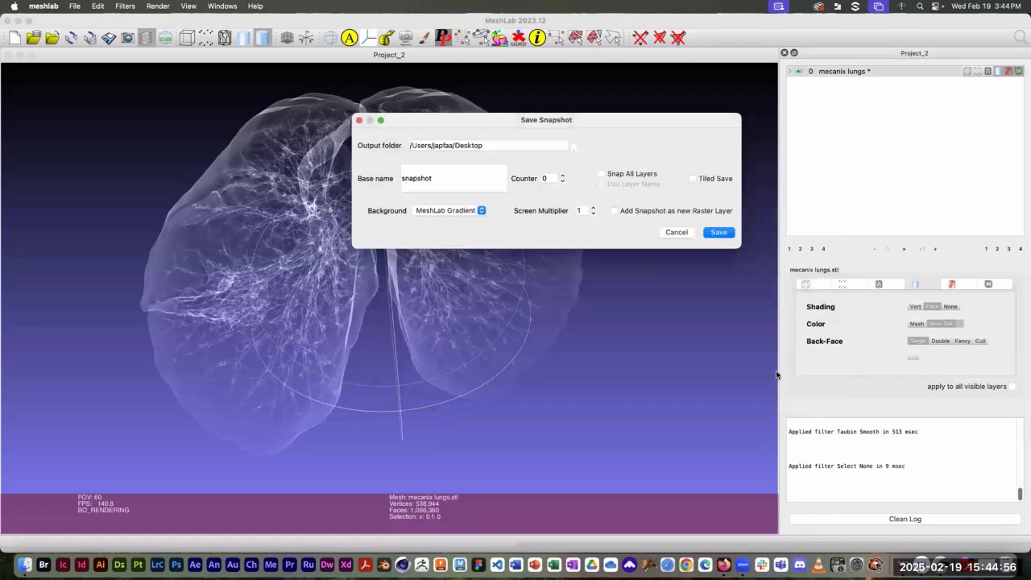
double_click(443, 179)
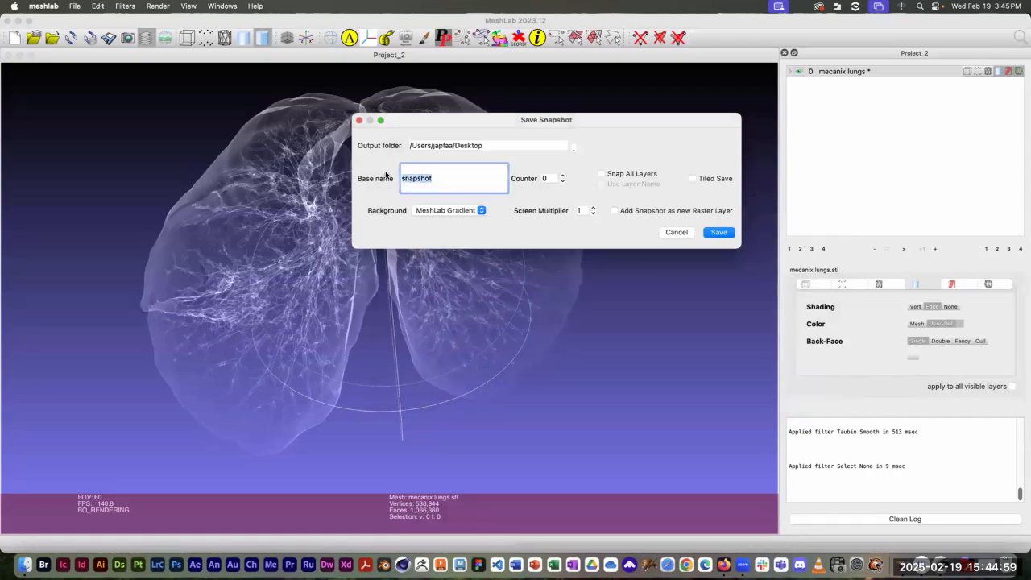
text(lungs-xray)
Set the snapshot background to Solid Black and save the image
click(481, 211)
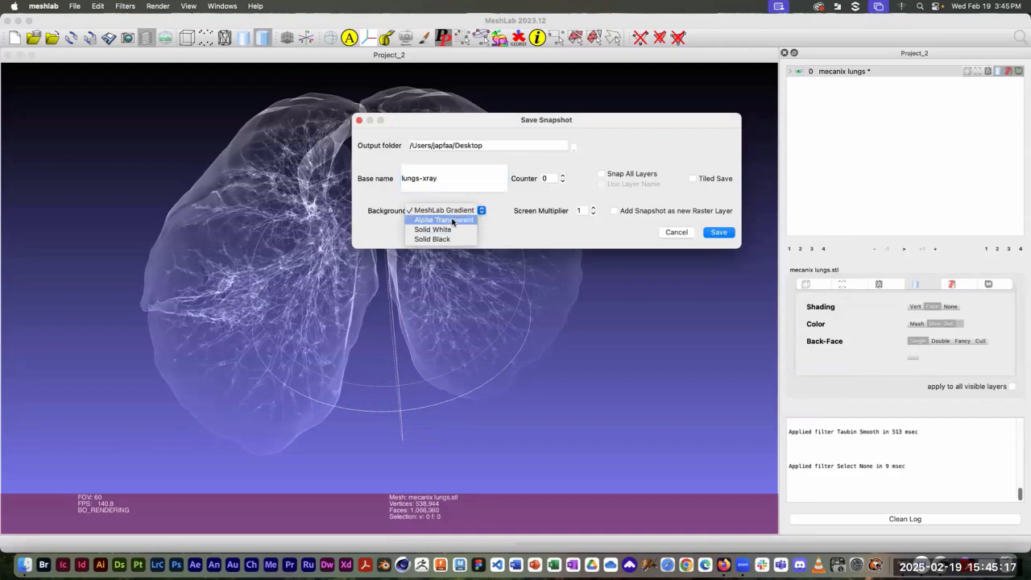
click(452, 220)
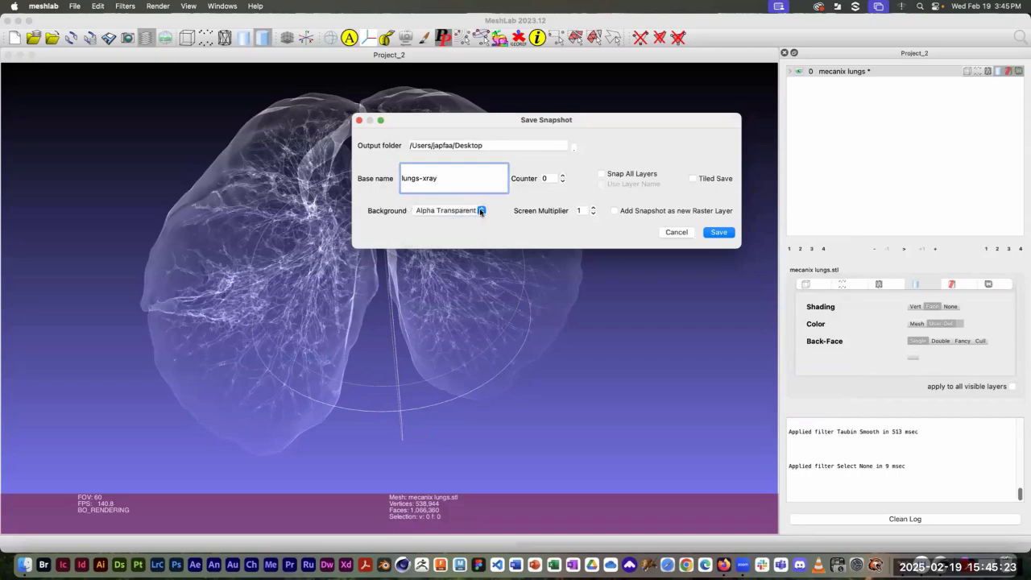
click(481, 212)
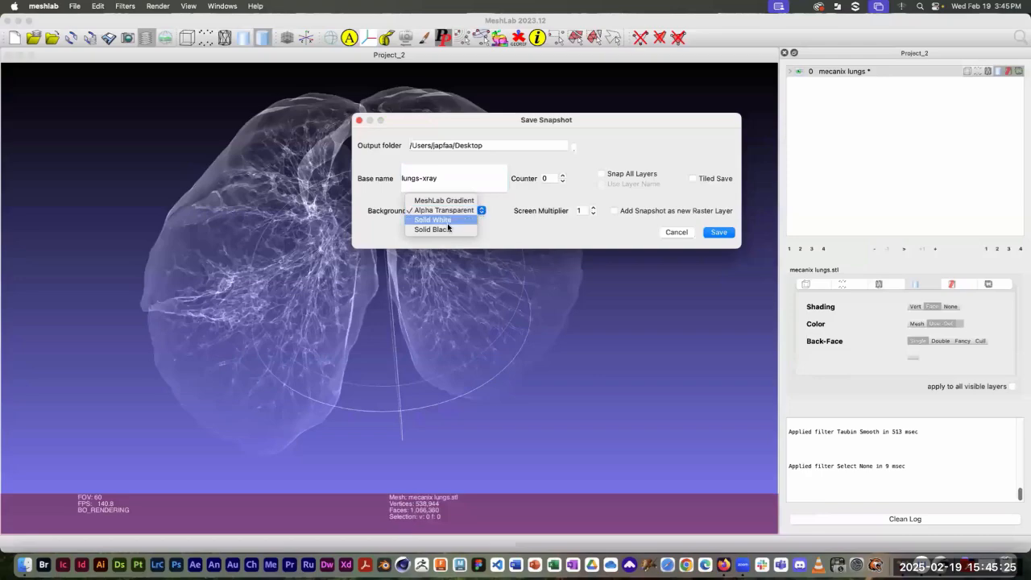
click(450, 230)
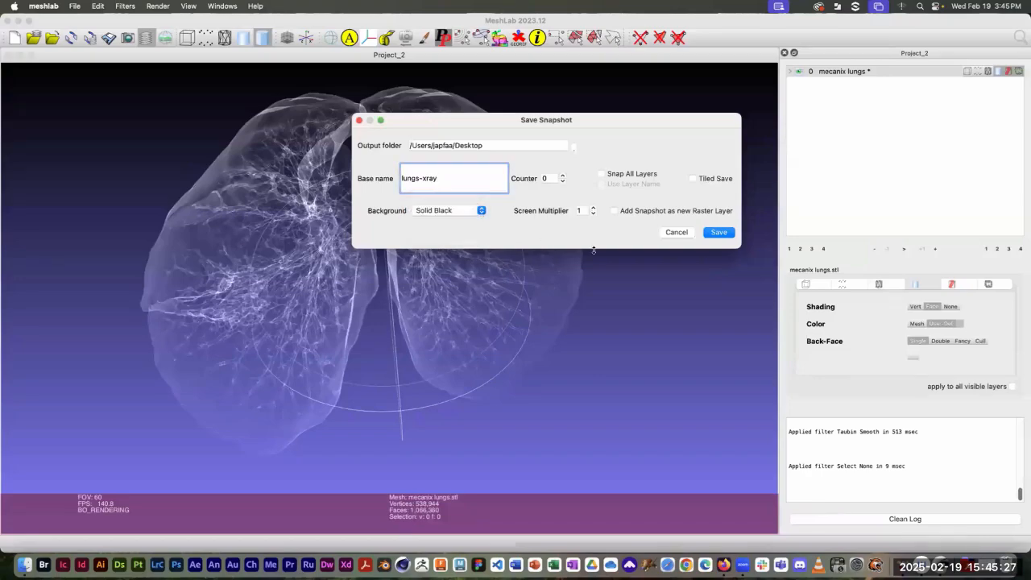
click(716, 232)
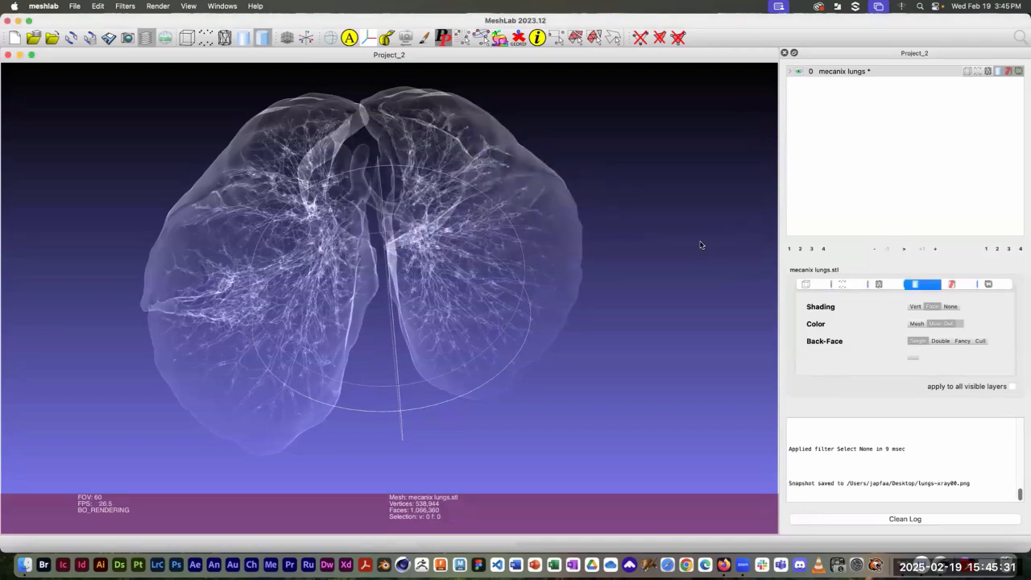
Hide MeshLab, place lungs-xray00.png below mecanix lungs.stl on the desktop, and open the image in Preview
click(43, 6)
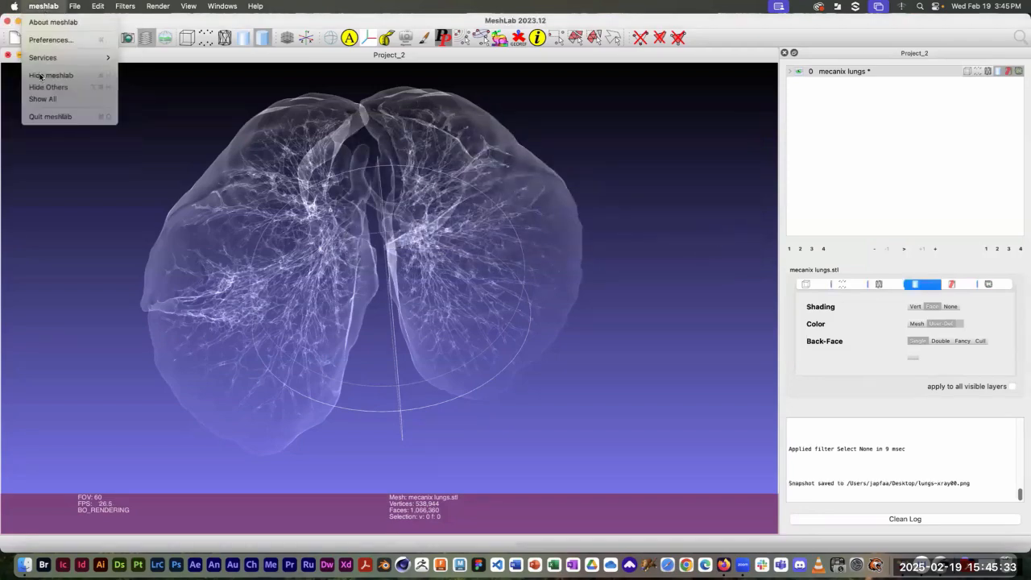
click(479, 195)
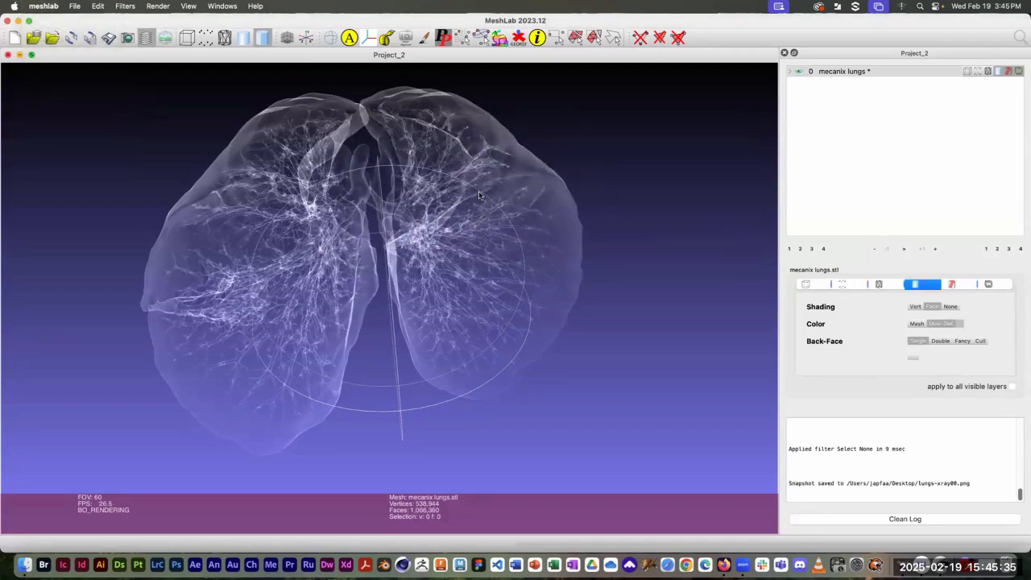
key(super+h)
drag(997, 337, 828, 285)
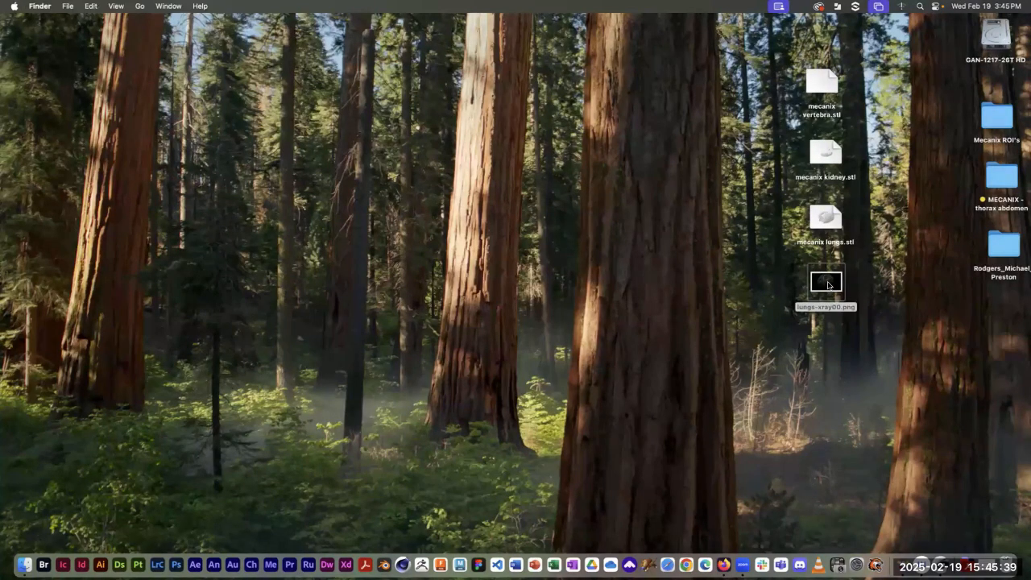
double_click(828, 286)
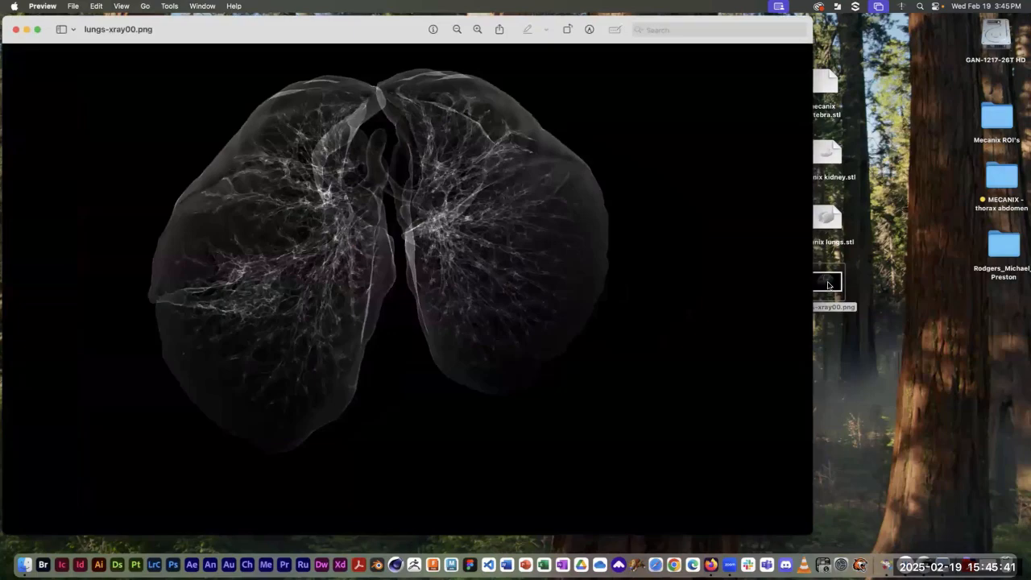